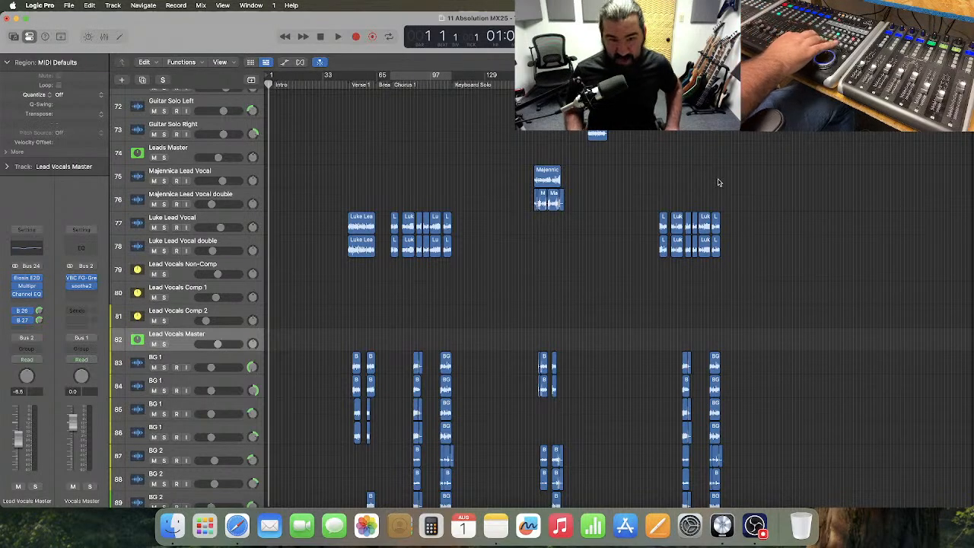
- Move the Snare Fills track below Kick and Snare Master, directly above Rack Tom 1 flex
scroll(718, 182, up, 5)
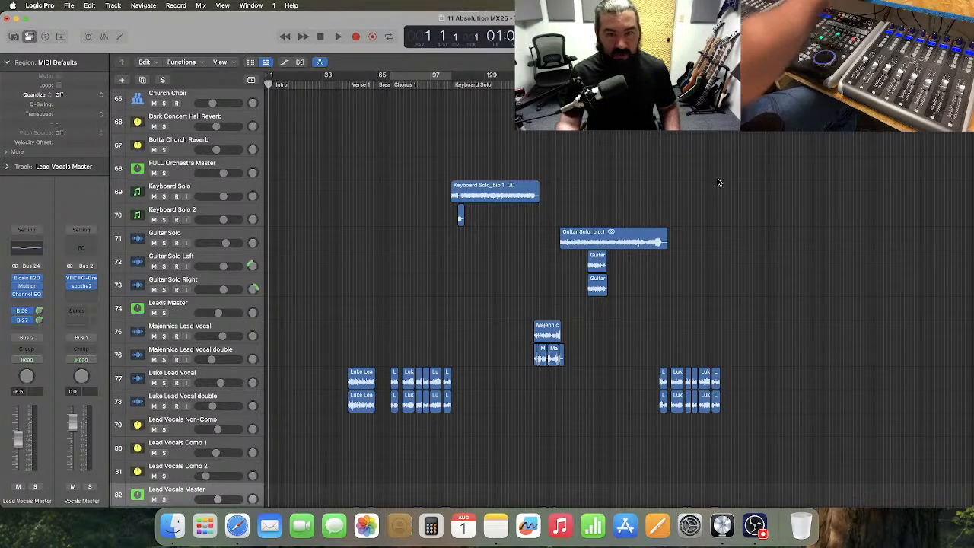
scroll(718, 183, up, 8)
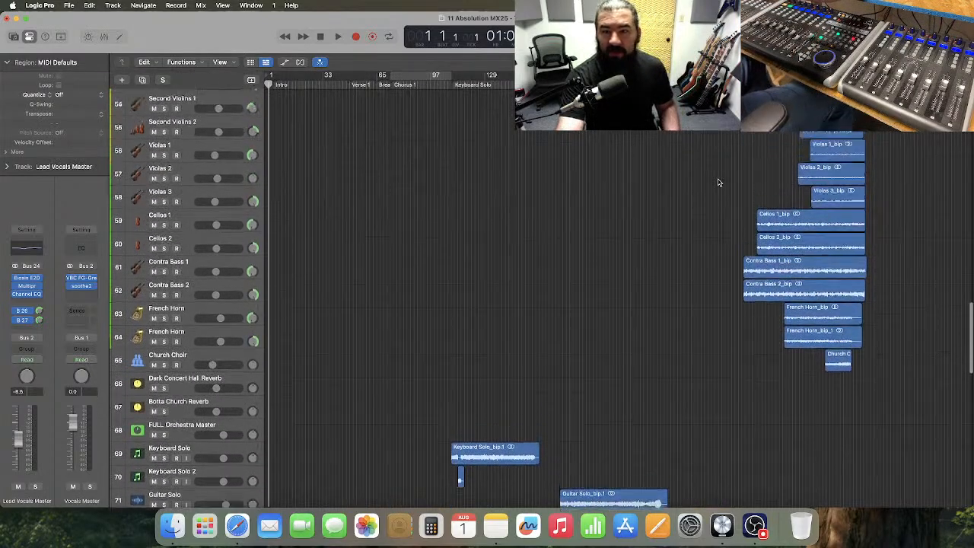
scroll(718, 183, up, 20)
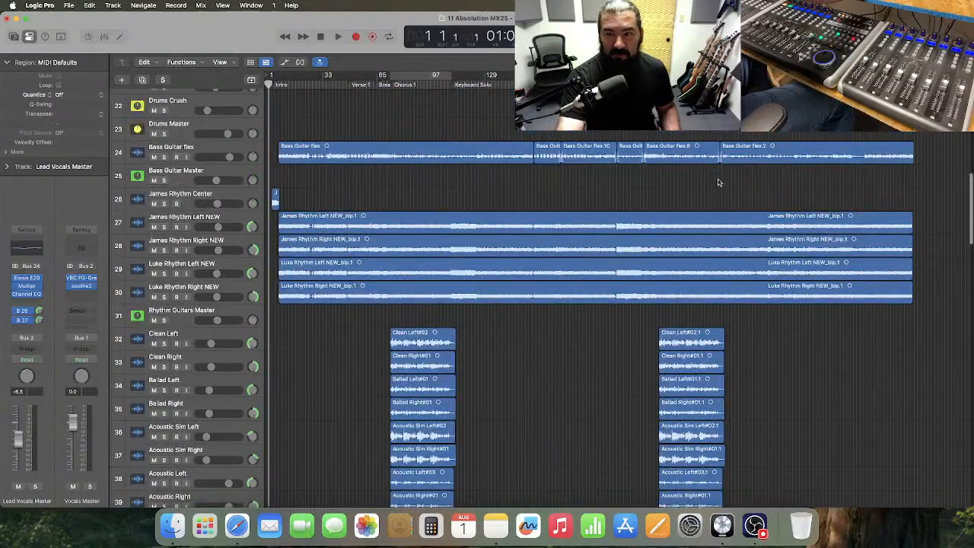
scroll(718, 183, up, 6)
scroll(718, 183, up, 5)
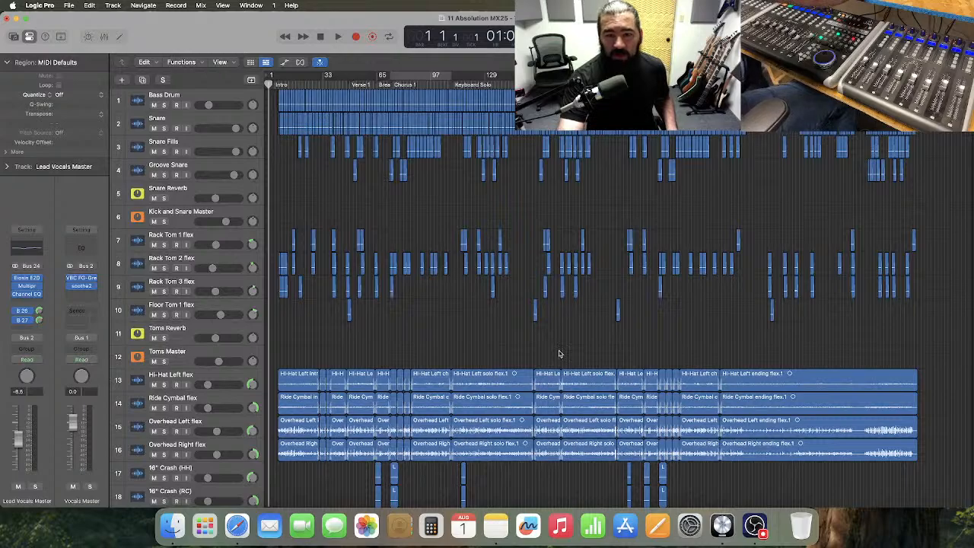
click(234, 524)
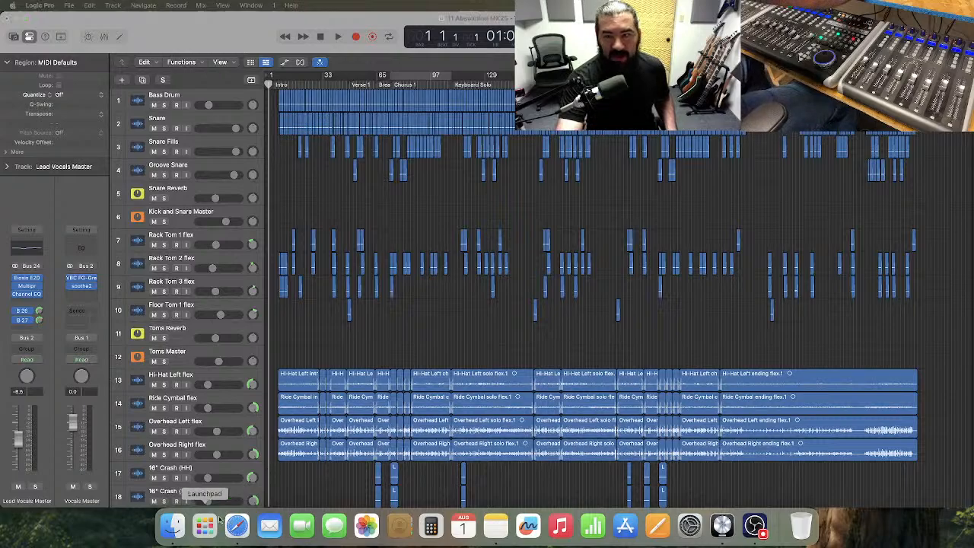
click(488, 347)
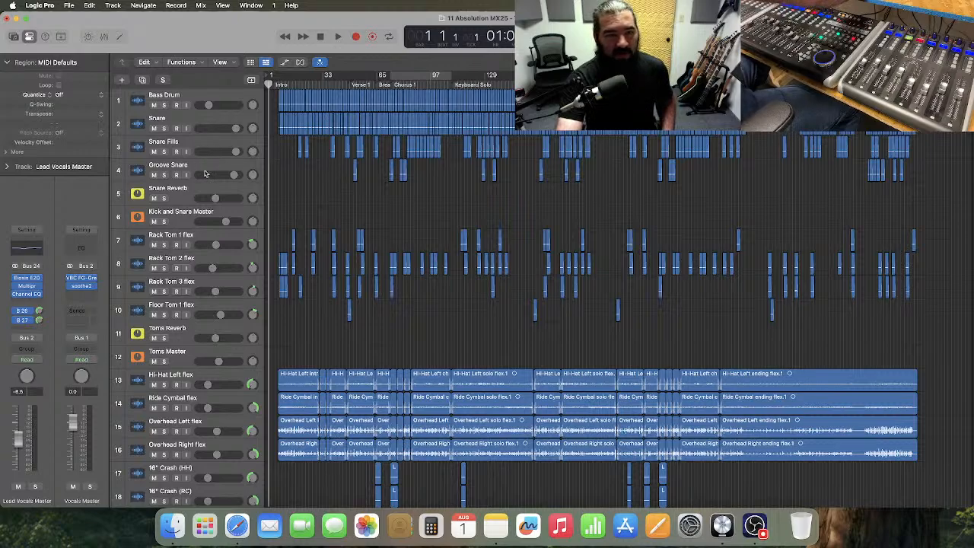
drag(204, 147, 220, 223)
click(297, 170)
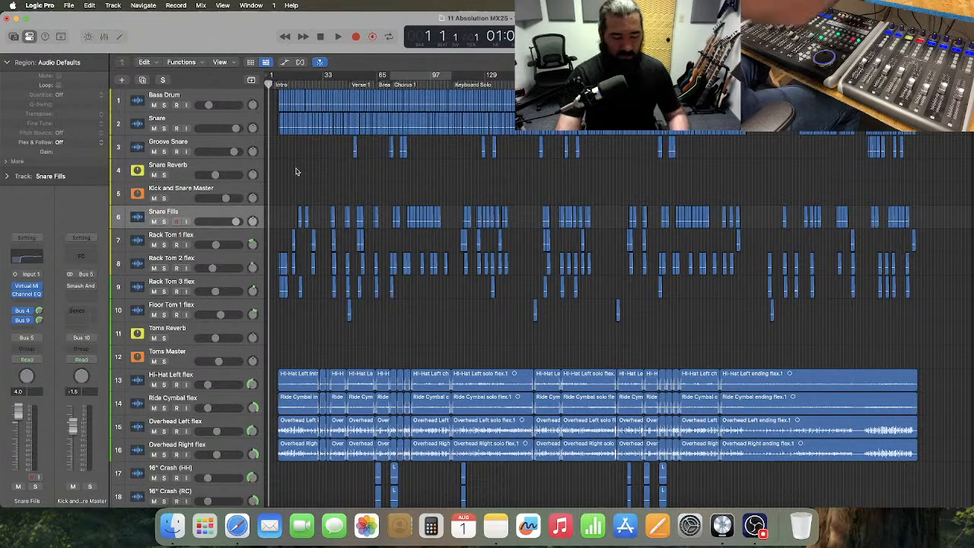
- Show volume automation on the tracks, with the timeline enlarged around the song's intro
key(super+Right)
key(super+Right)
key(super+Right)
key(super+Right)
key(super+Right)
key(super+Right)
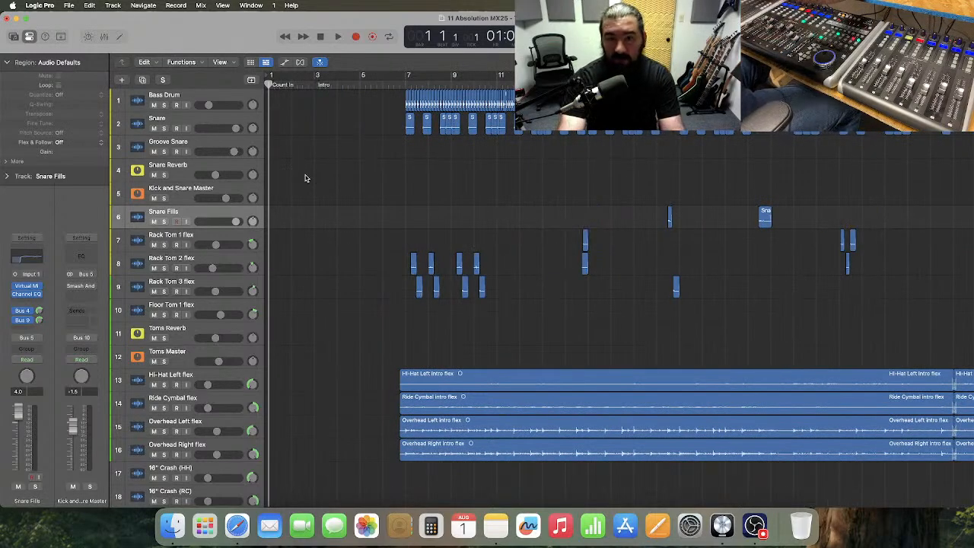
scroll(304, 179, down, 3)
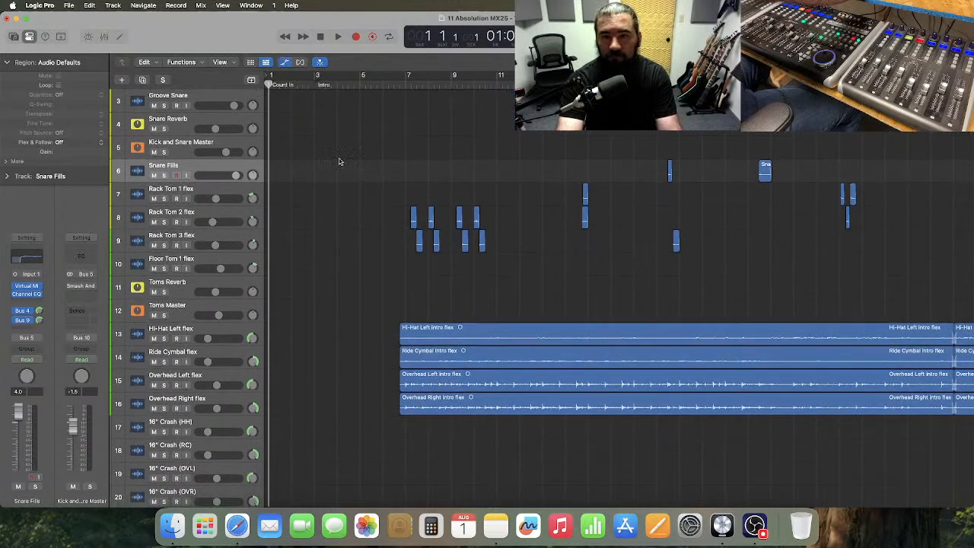
key(a)
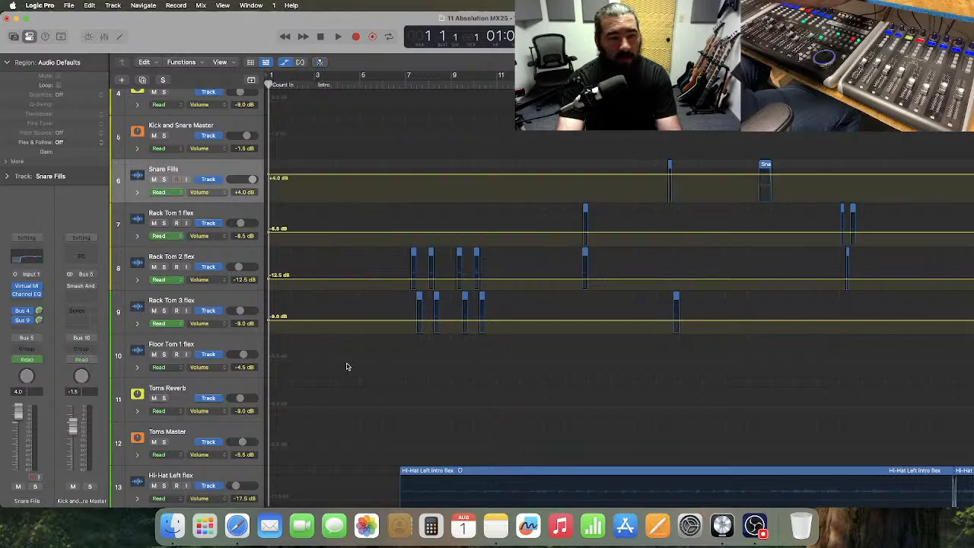
- Increase the height of the tracks from Snare Fills through Floor Tom 1 flex together, and deselect their regions
shift+click(221, 342)
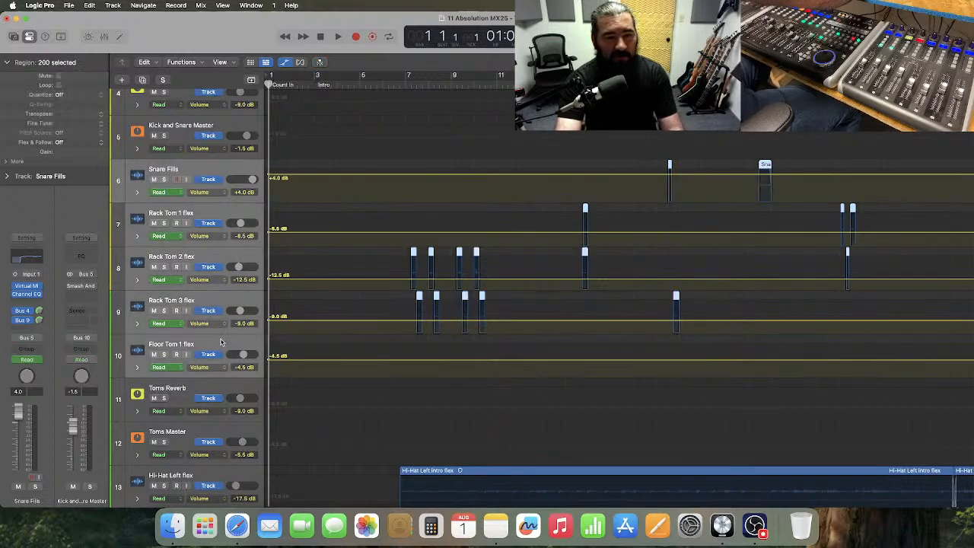
drag(198, 202, 211, 235)
scroll(210, 233, down, 3)
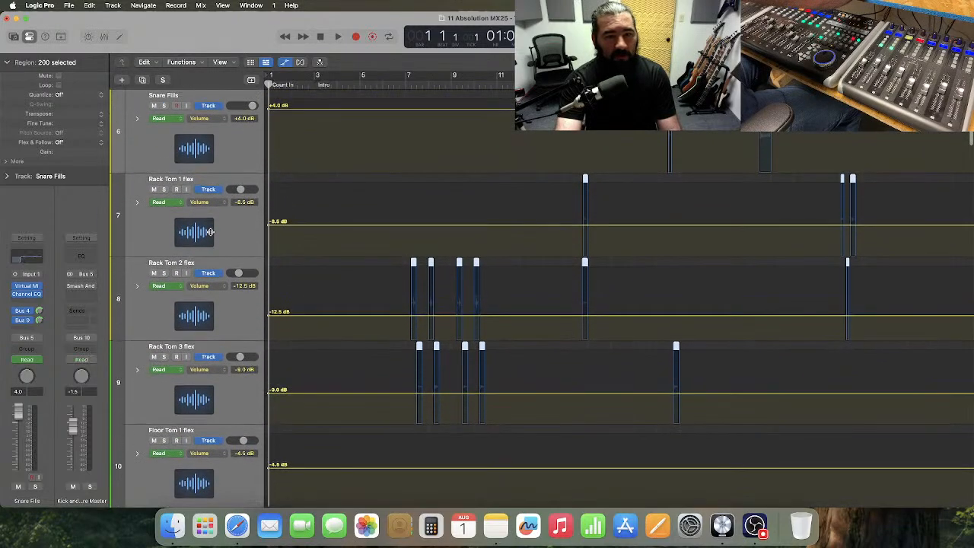
click(347, 284)
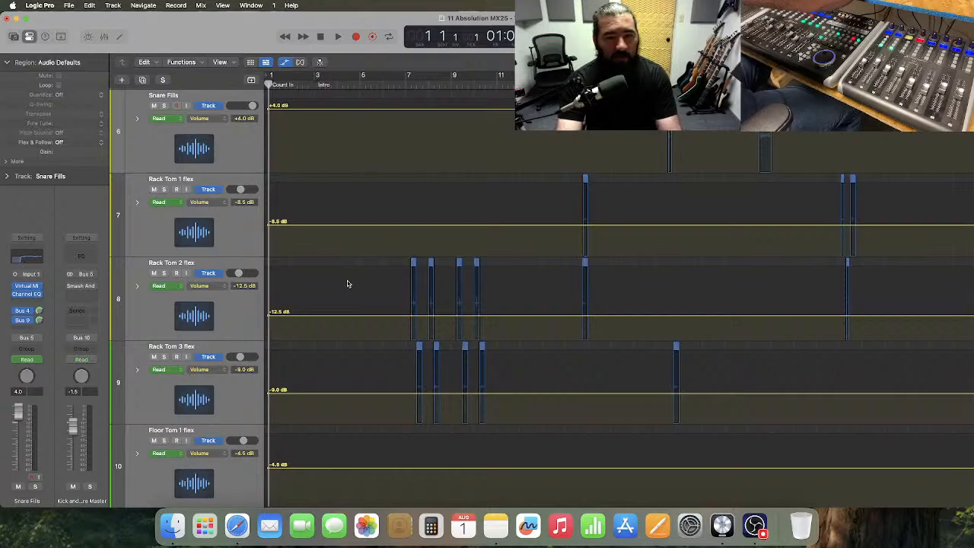
- Play the intro from bar 6 to about bar 27 and replay the rack tom fill near bar 26
click(388, 85)
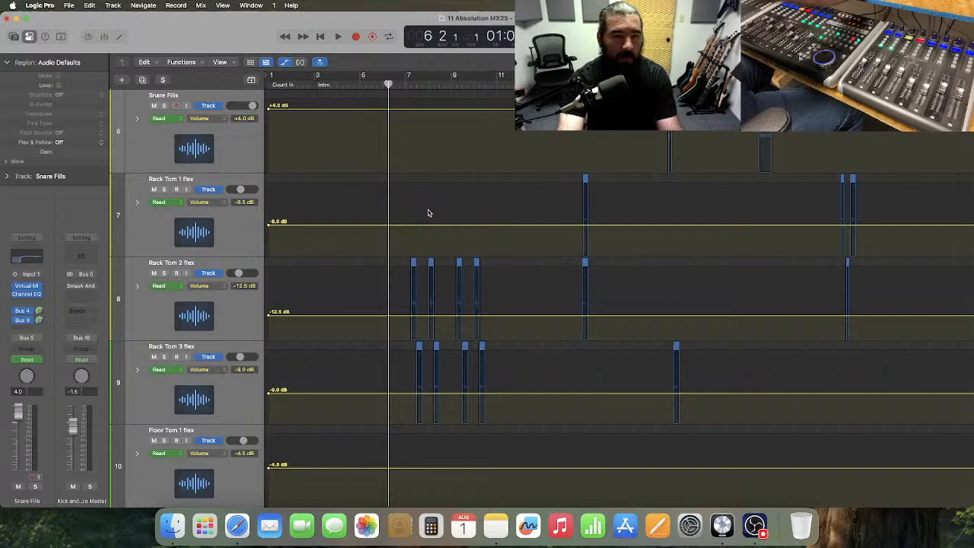
key(space)
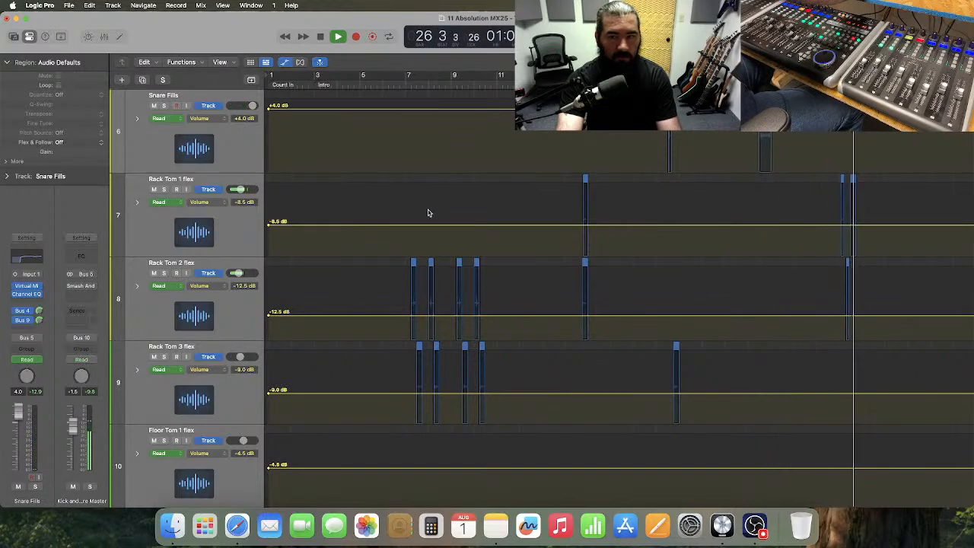
key(space)
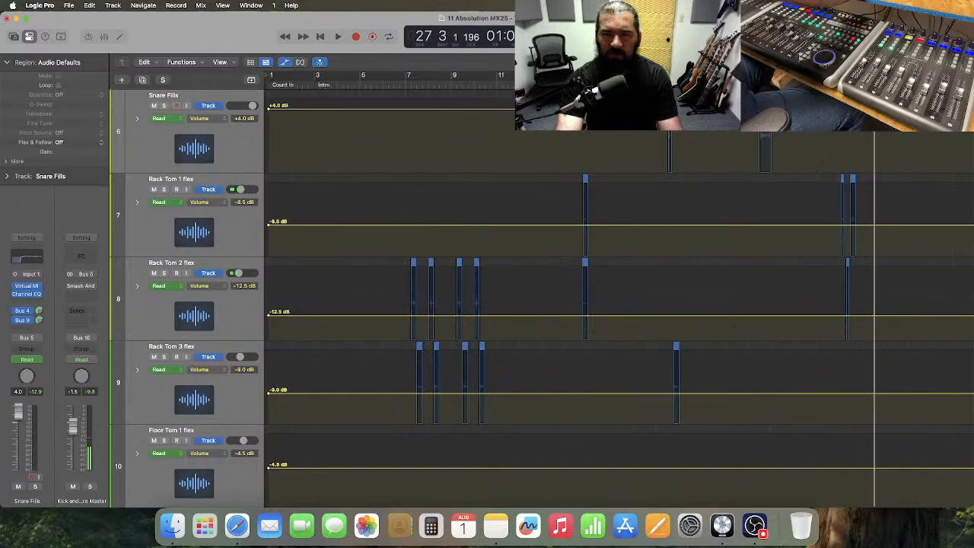
key(space)
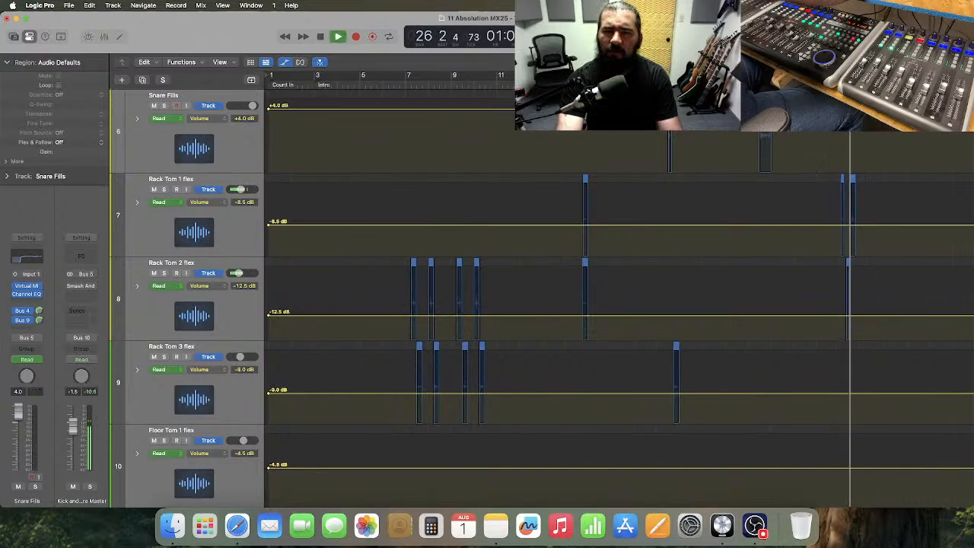
key(space)
- Examine the Rack Tom 1 and Rack Tom 2 fill regions around bars 25 and 26 up close
key(super+Right)
key(super+Right)
key(super+Right)
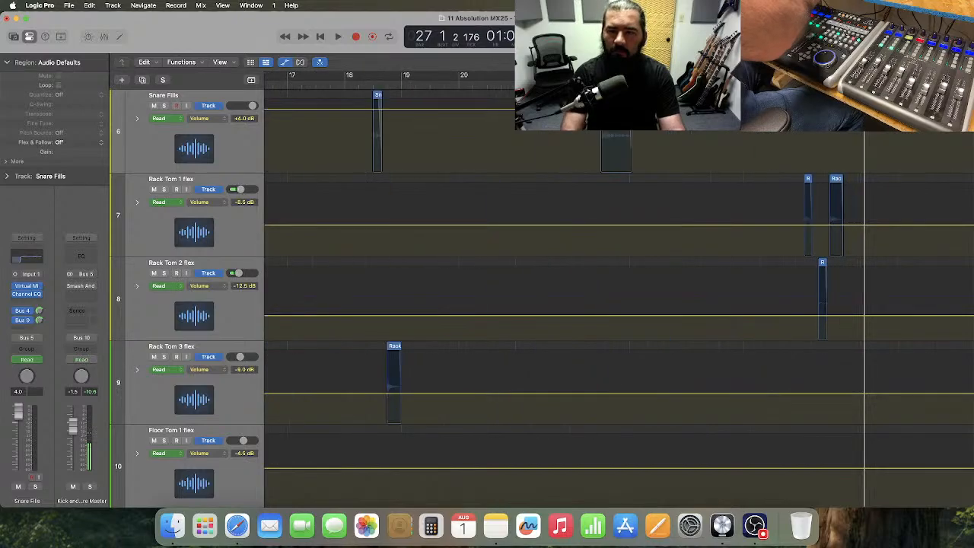
key(super+Right)
key(super+Right)
key(super+Right)
key(super+Right)
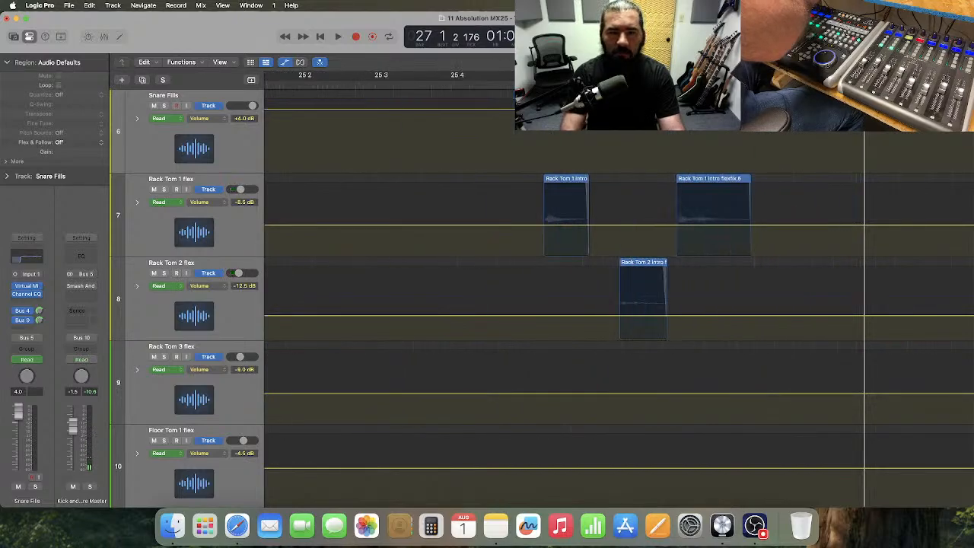
key(super+Left)
key(super+Left)
key(super+Left)
key(super+Left)
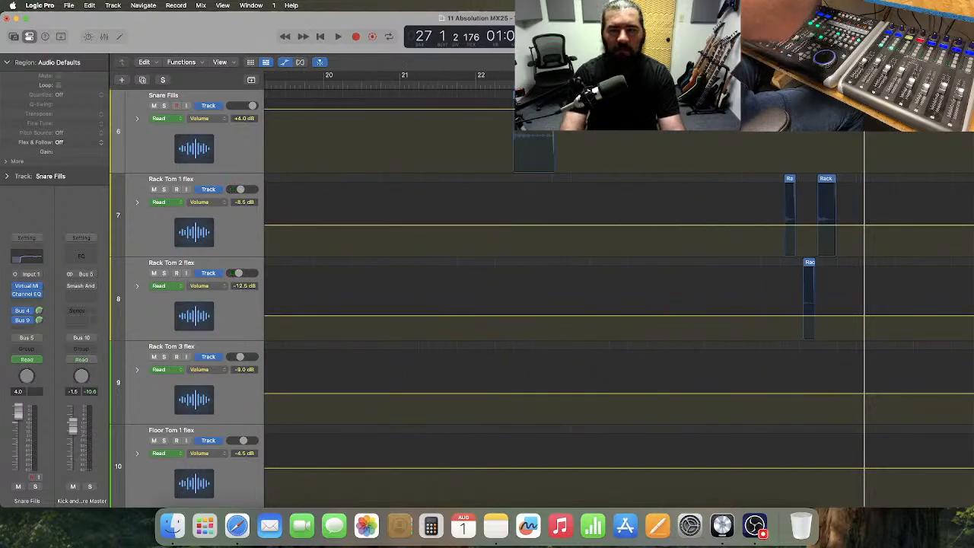
- Play on from bar 27 to about bar 50 to listen to the snare and tom fills
key(space)
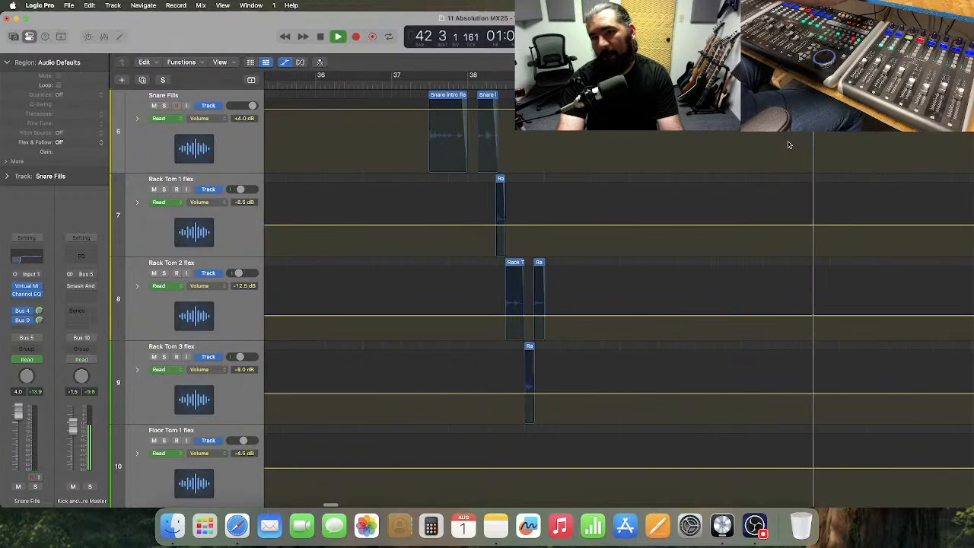
key(space)
scroll(789, 145, right, 2)
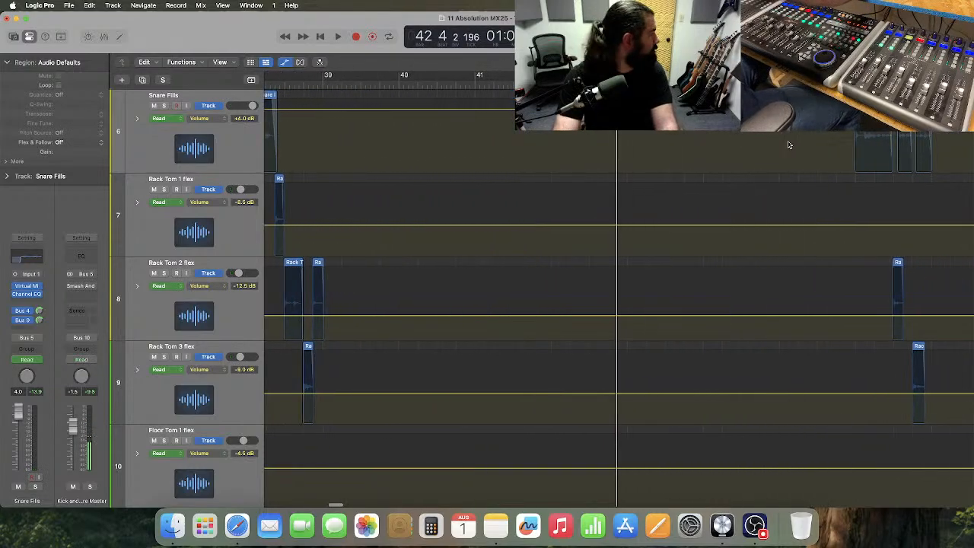
scroll(789, 144, right, 5)
scroll(789, 145, right, 4)
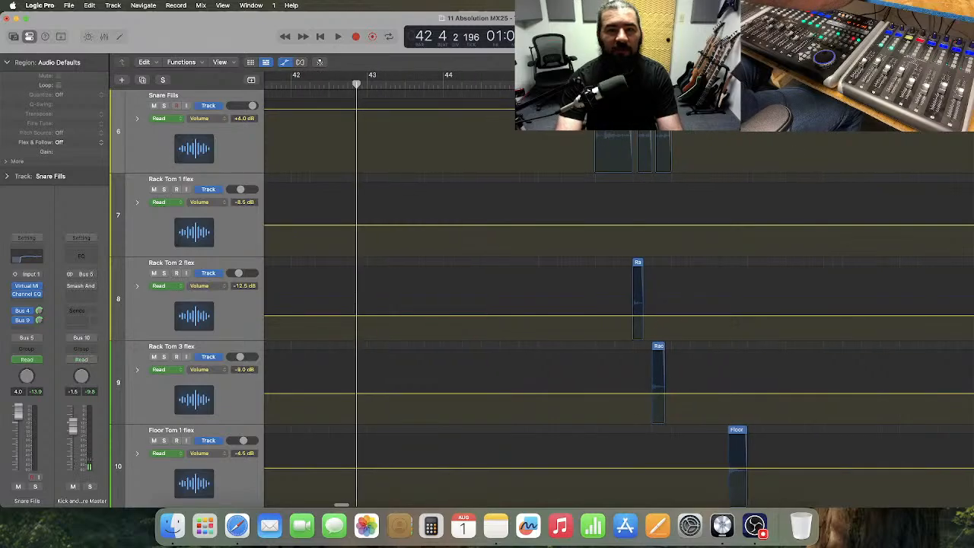
key(space)
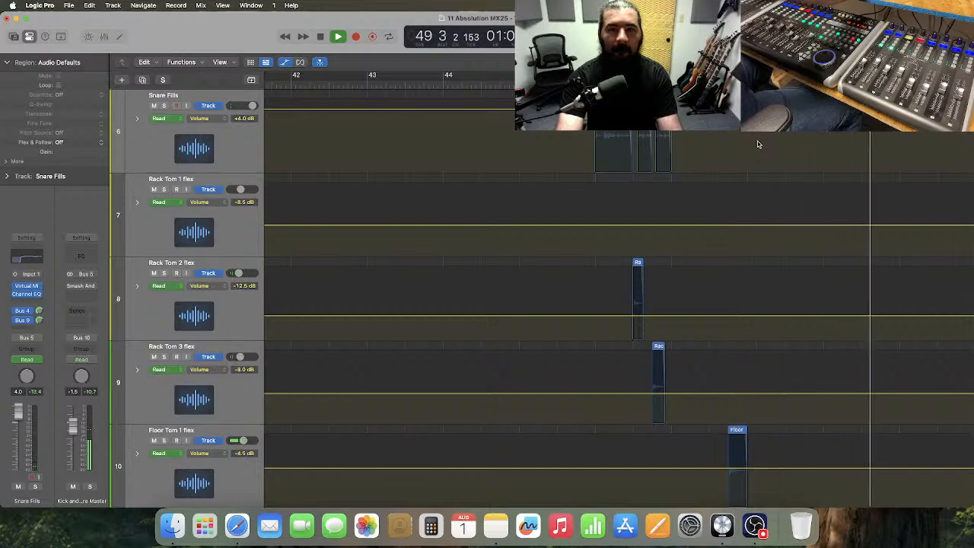
key(space)
- Replay the snare and tom fill from bar 45 up to the floor tom hit in bar 47
scroll(759, 144, right, 10)
scroll(676, 138, left, 10)
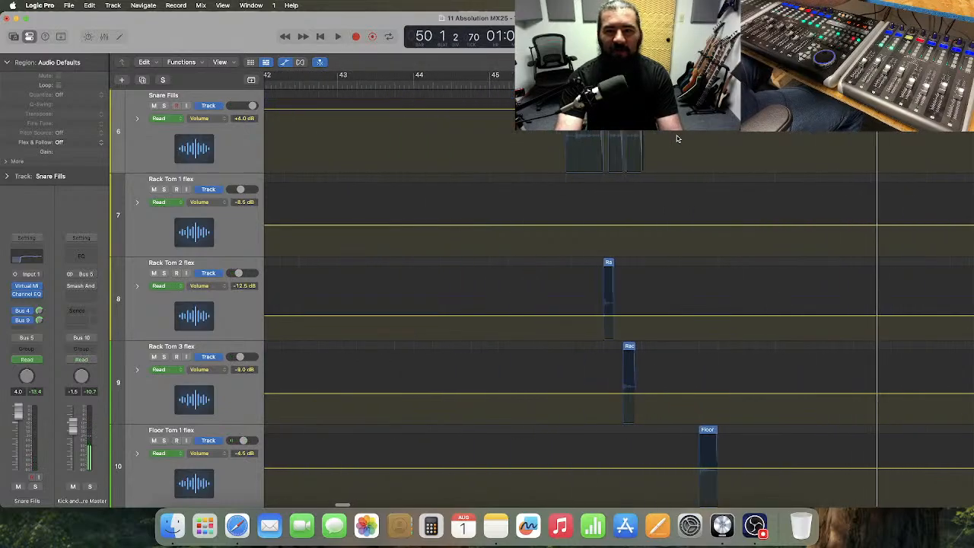
click(502, 85)
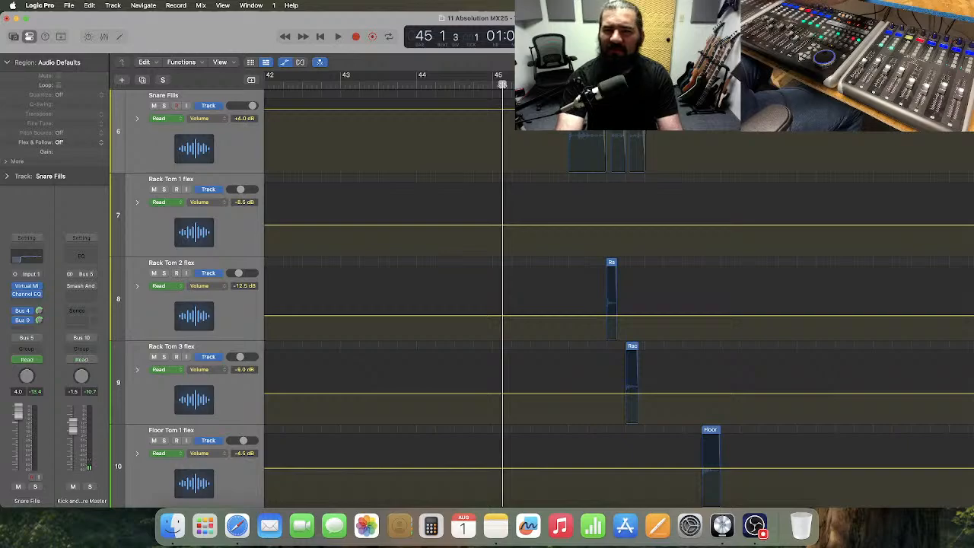
key(space)
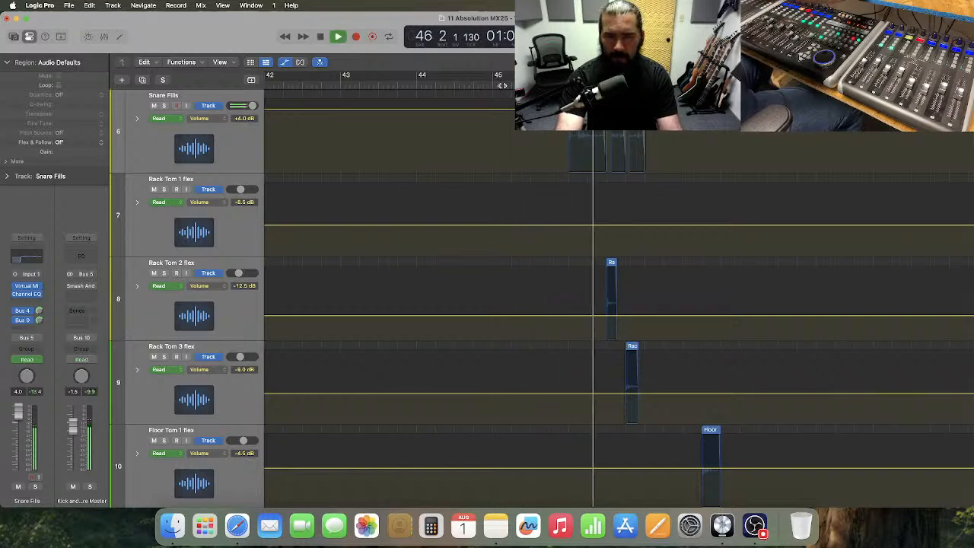
key(space)
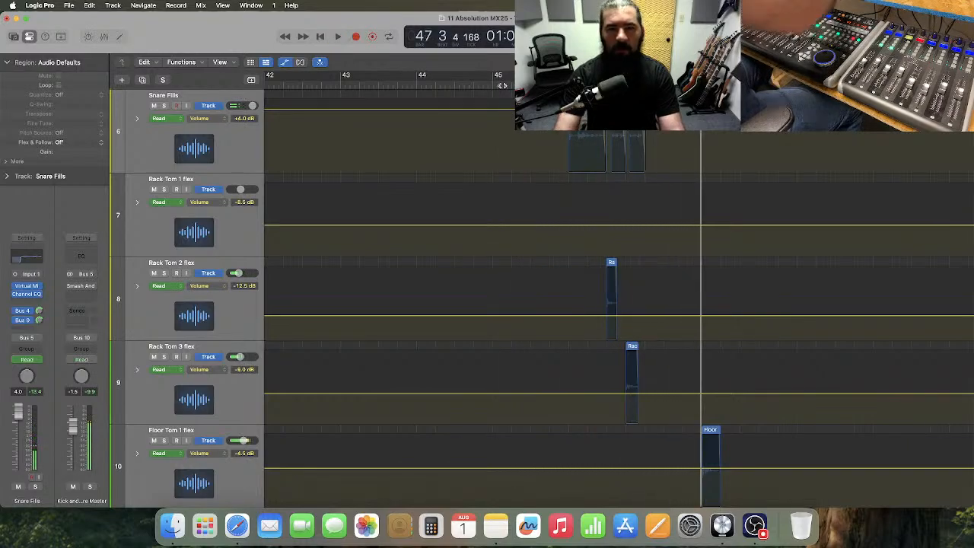
- Raise the Snare Fills volume automation to +6.0 dB within the snare region that starts at bar 46
key(super+Right)
key(super+Right)
key(super+Right)
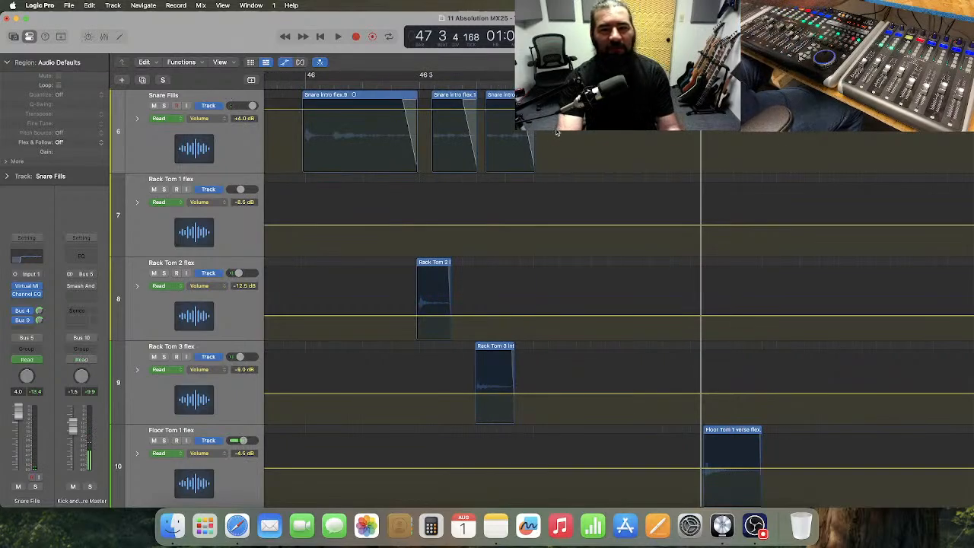
scroll(556, 132, left, 3)
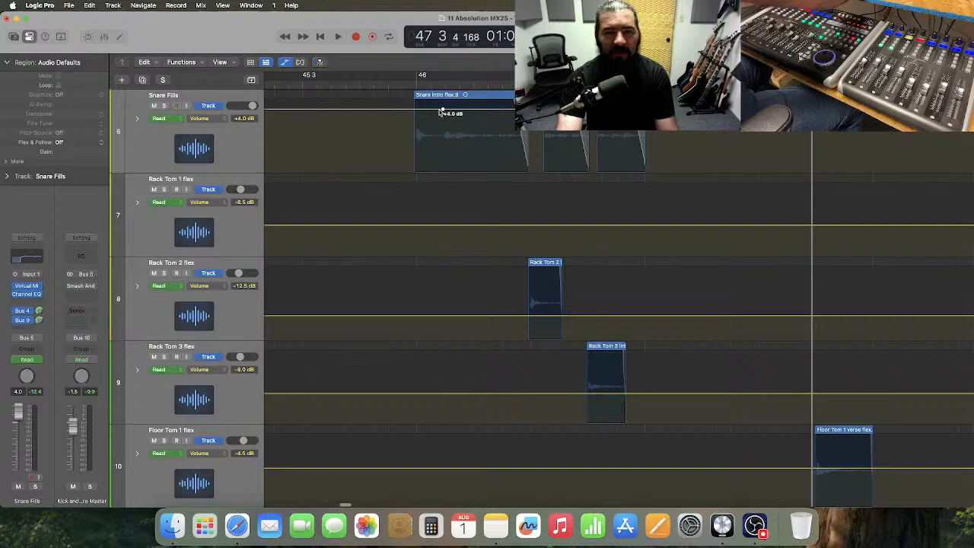
drag(462, 113, 464, 101)
key(super+z)
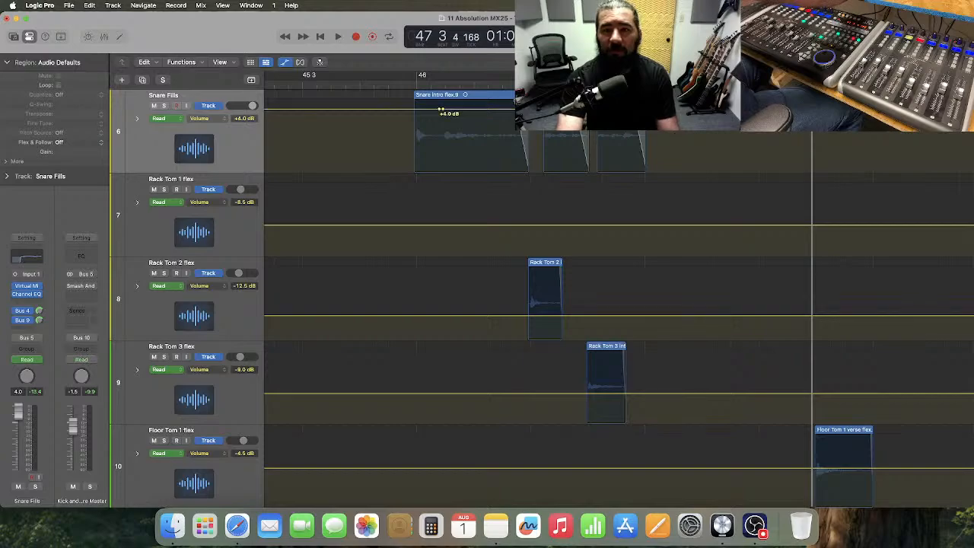
drag(442, 110, 445, 104)
- Play back the fill from bar 45 and continue listening through the following section past bar 100
click(343, 83)
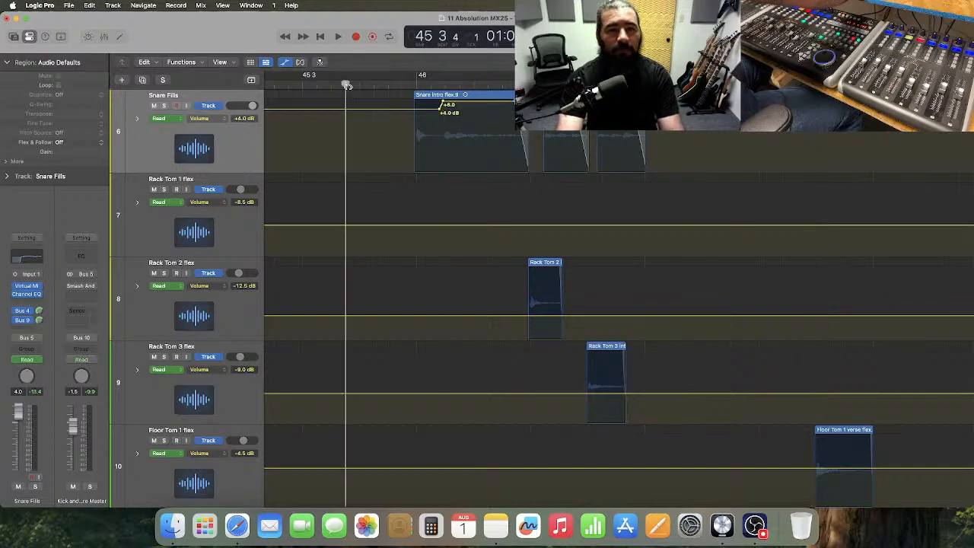
key(space)
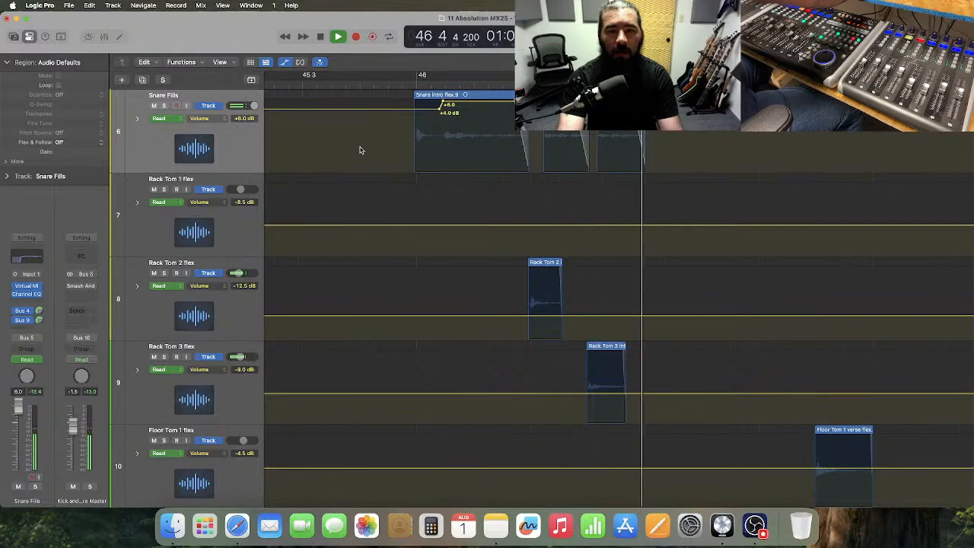
key(super+Left)
key(super+Left)
key(super+Left)
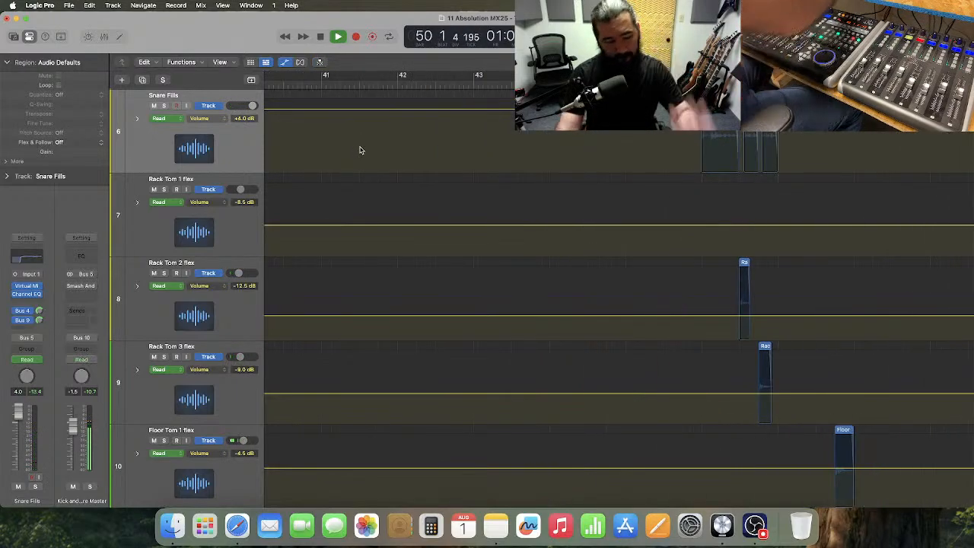
key(grave)
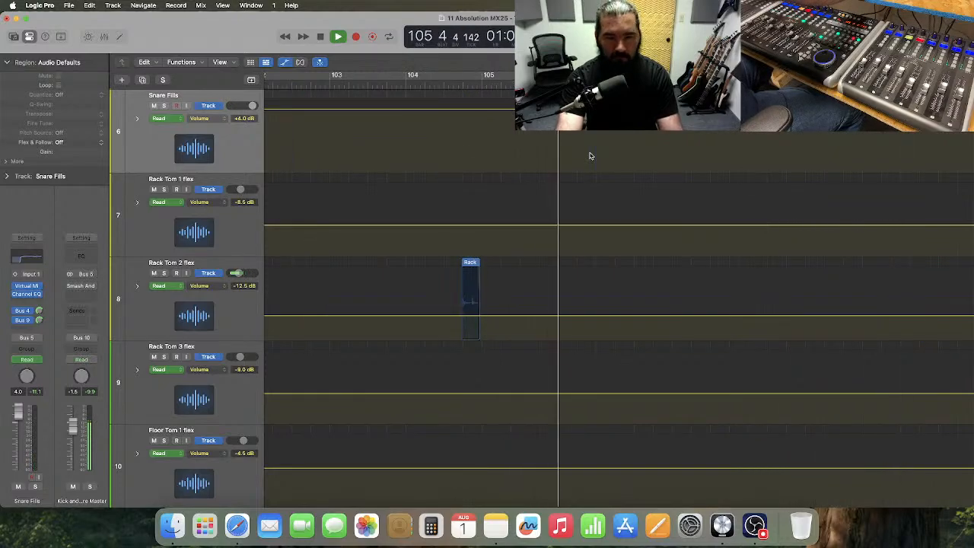
- Stop after bar 105, skip ahead to listen to the fills from bar 113, and continue listening from about bar 205
scroll(591, 156, right, 3)
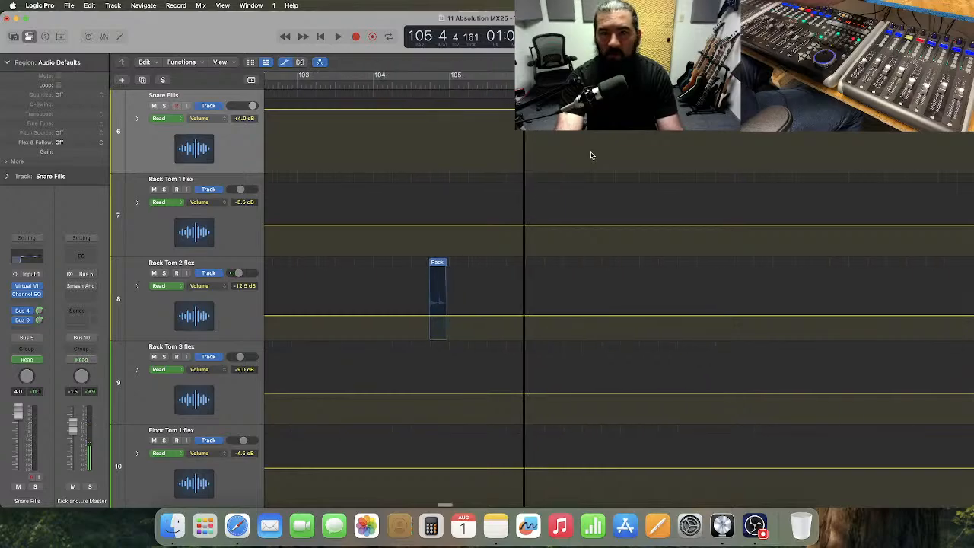
scroll(590, 155, right, 10)
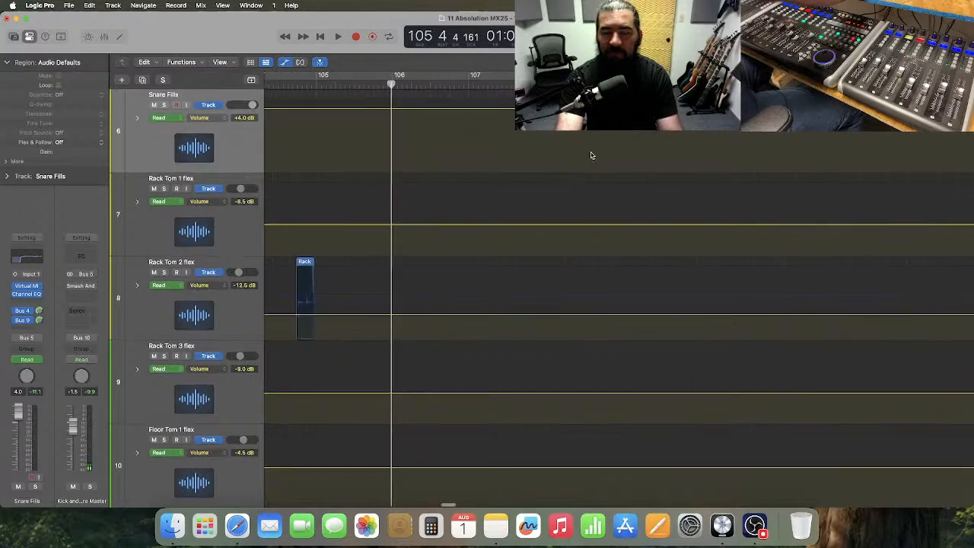
scroll(590, 156, right, 10)
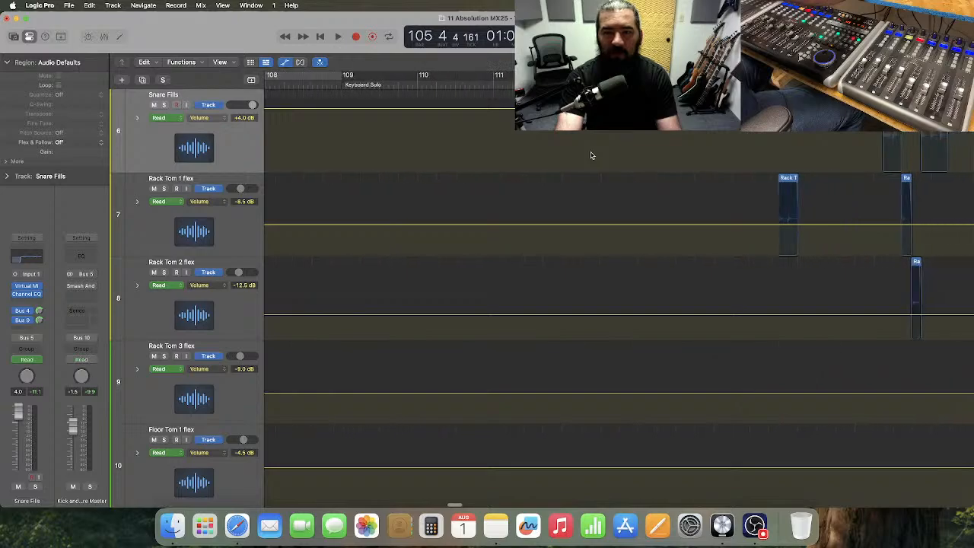
scroll(590, 156, right, 10)
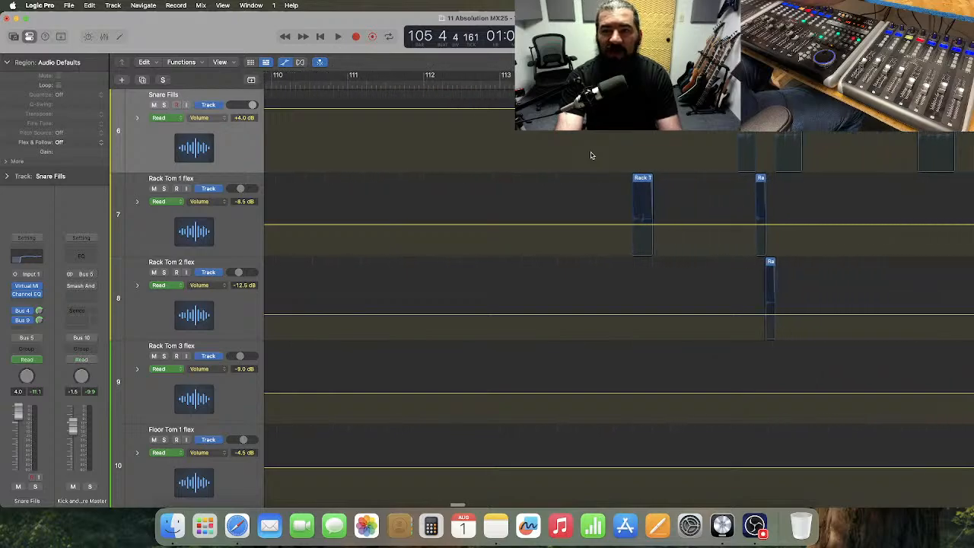
scroll(591, 155, right, 5)
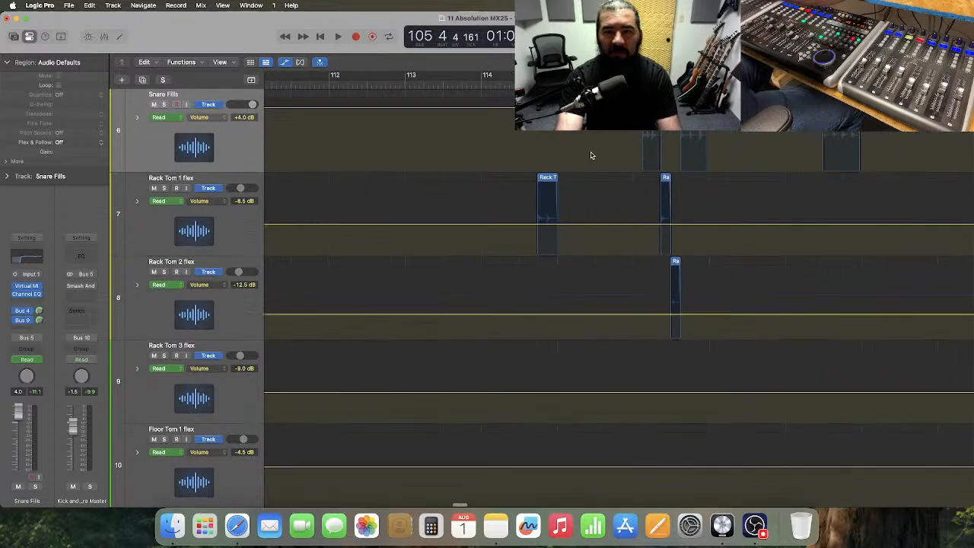
scroll(591, 155, right, 1)
scroll(591, 155, up, 1)
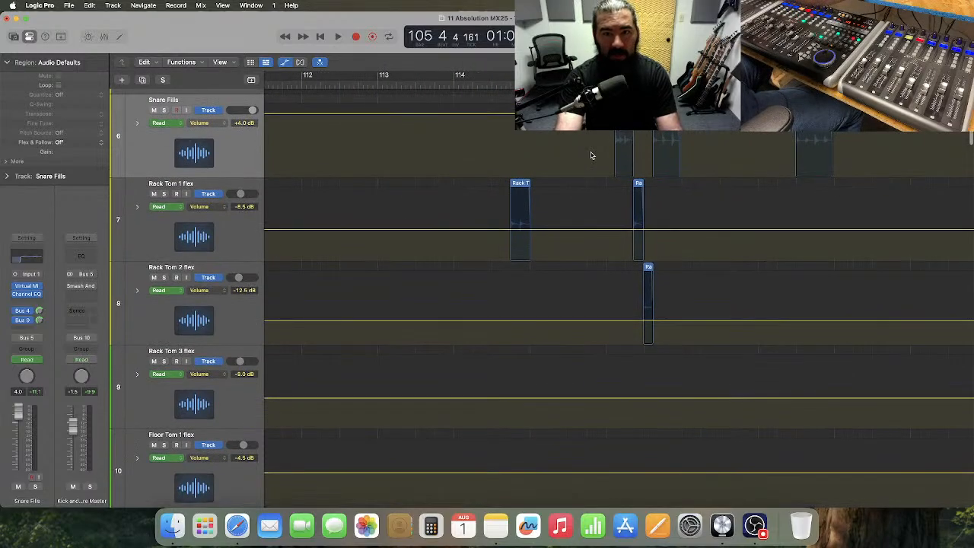
scroll(591, 156, down, 1)
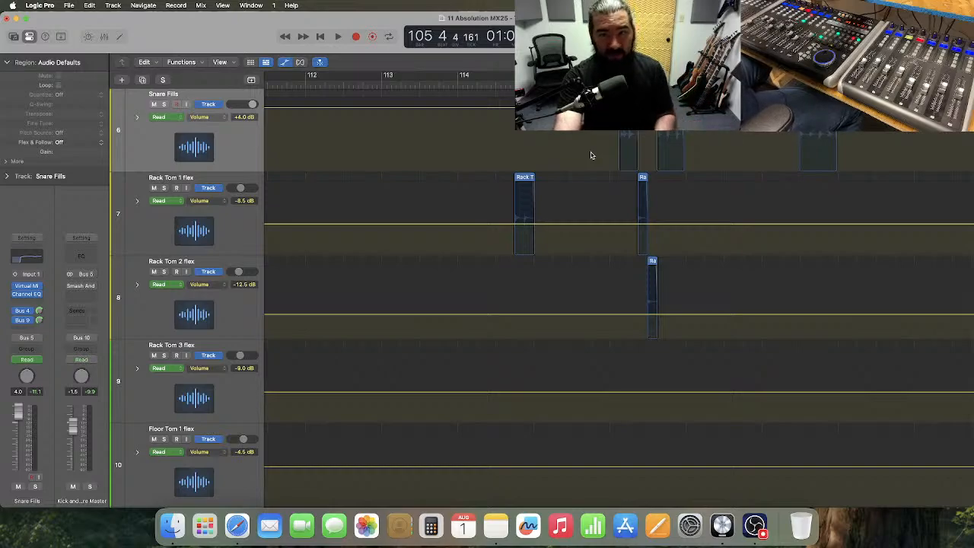
scroll(590, 155, right, 4)
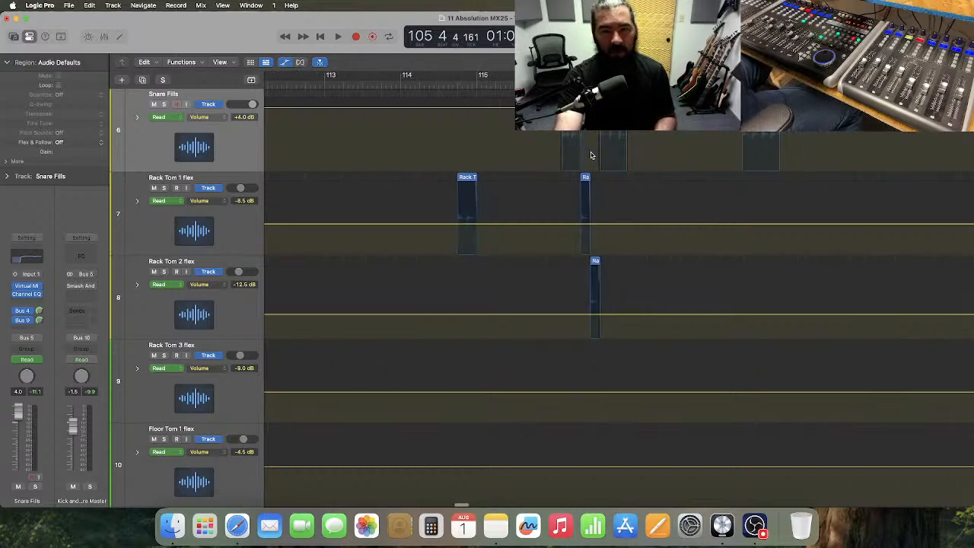
scroll(591, 155, right, 5)
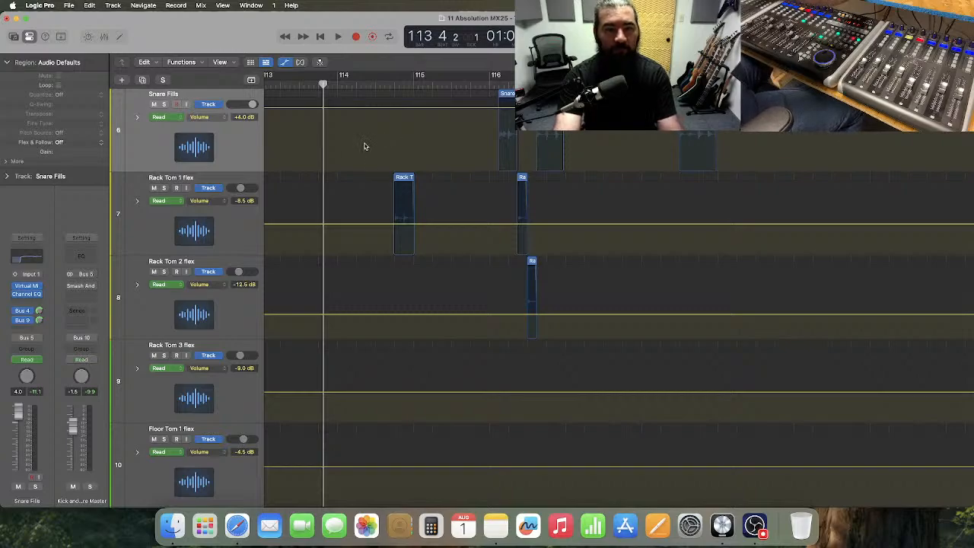
key(space)
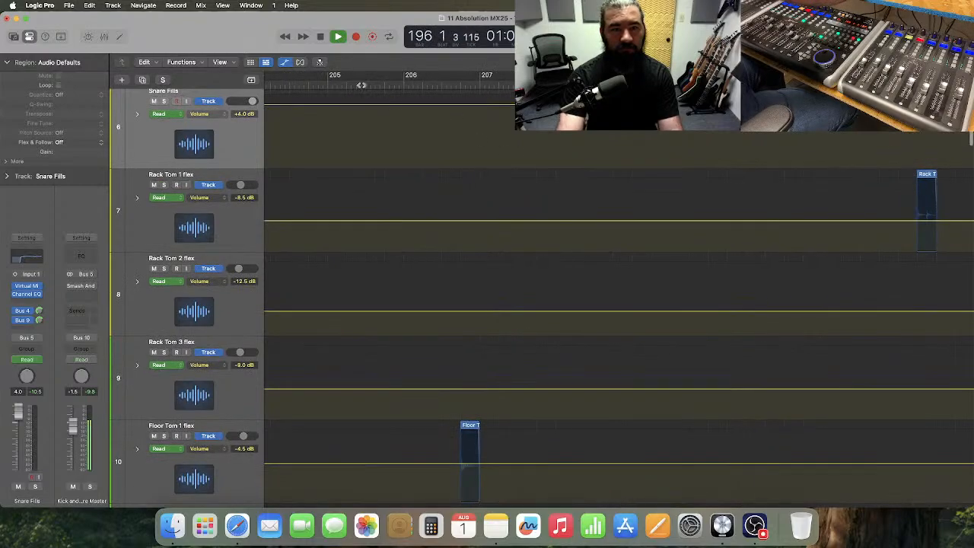
click(358, 84)
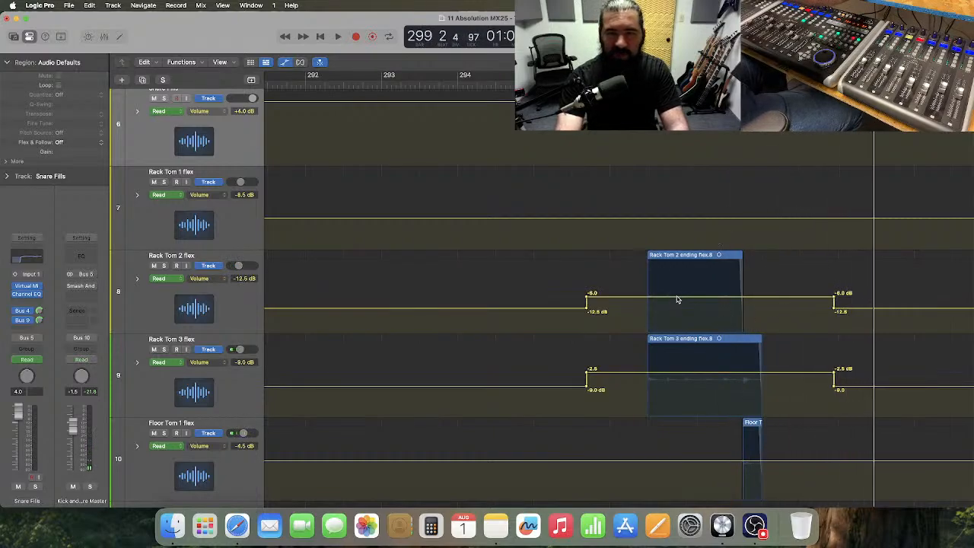
- Raise the volume automation over the ending fill near bar 296 to -2.0 dB on Rack Tom 2 and +1.5 dB on Rack Tom 3
drag(665, 261, 708, 395)
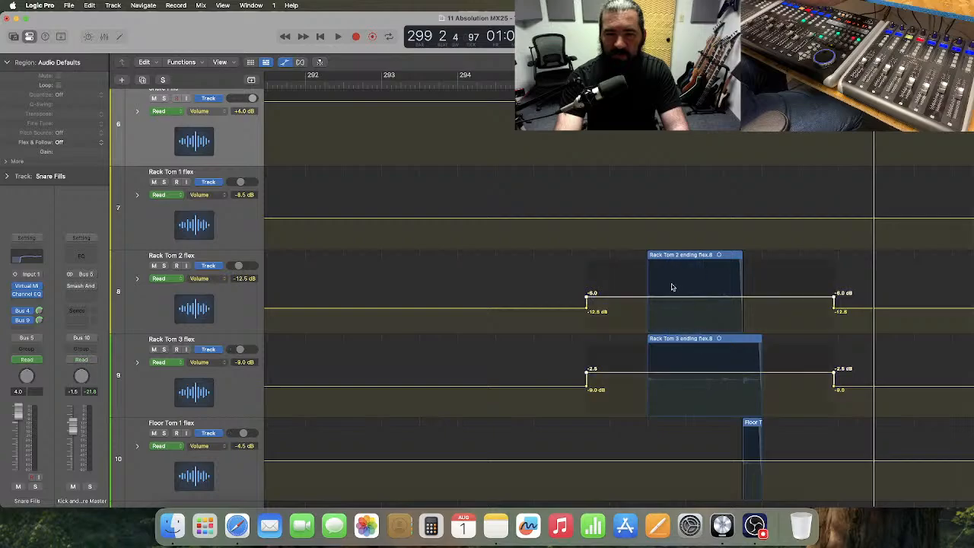
drag(676, 301, 677, 295)
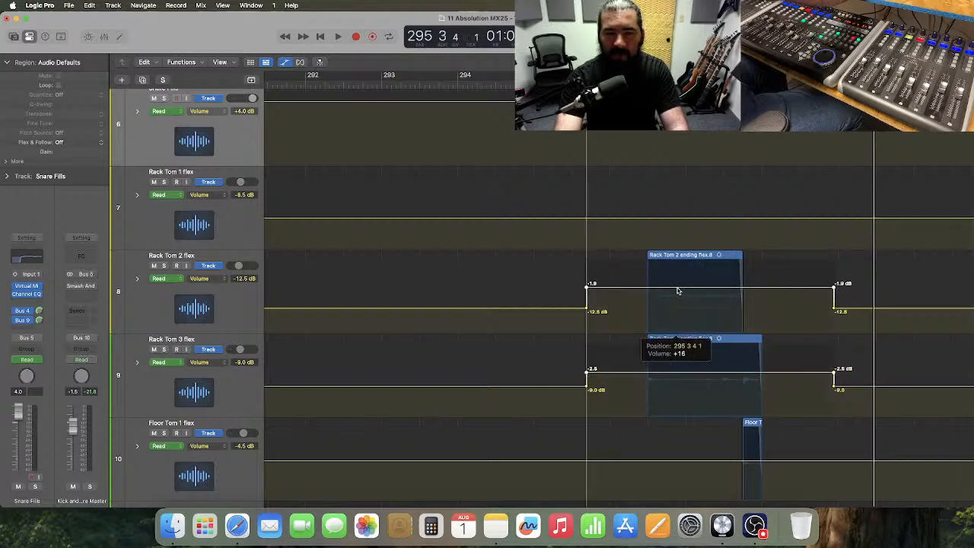
drag(679, 288, 681, 292)
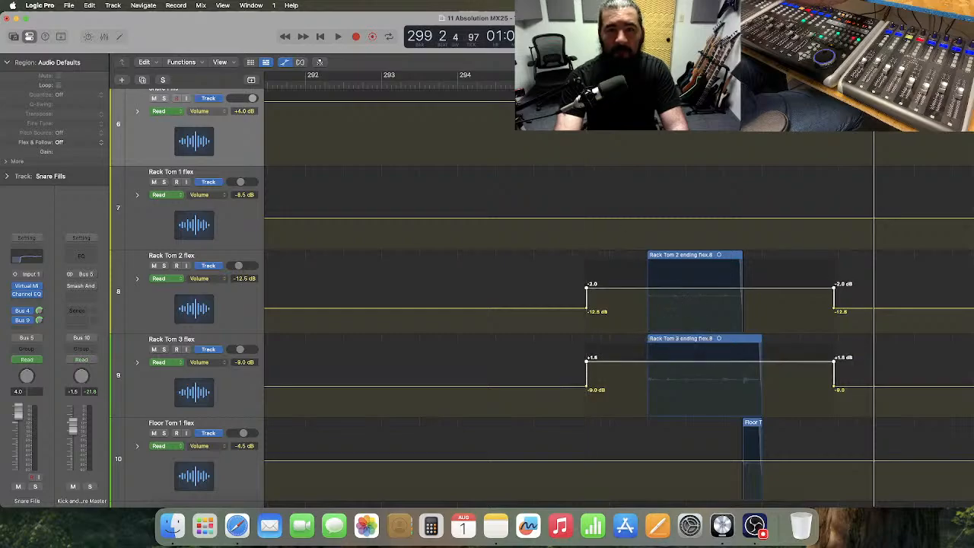
- Play the ending section through to bar 383 and look over its snare and tom fill regions
key(space)
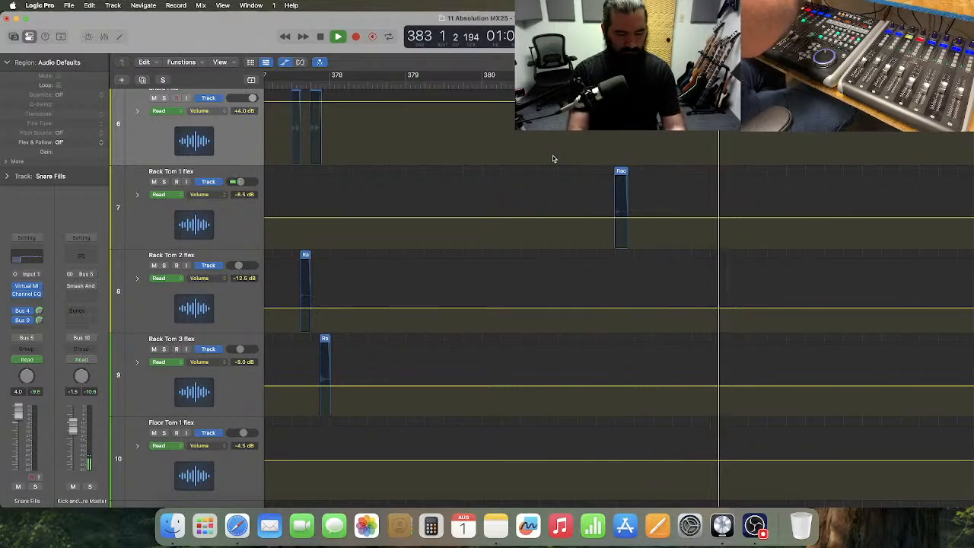
key(space)
key(super+Left)
key(super+Left)
key(super+Left)
key(super+Left)
key(super+Left)
key(super+Left)
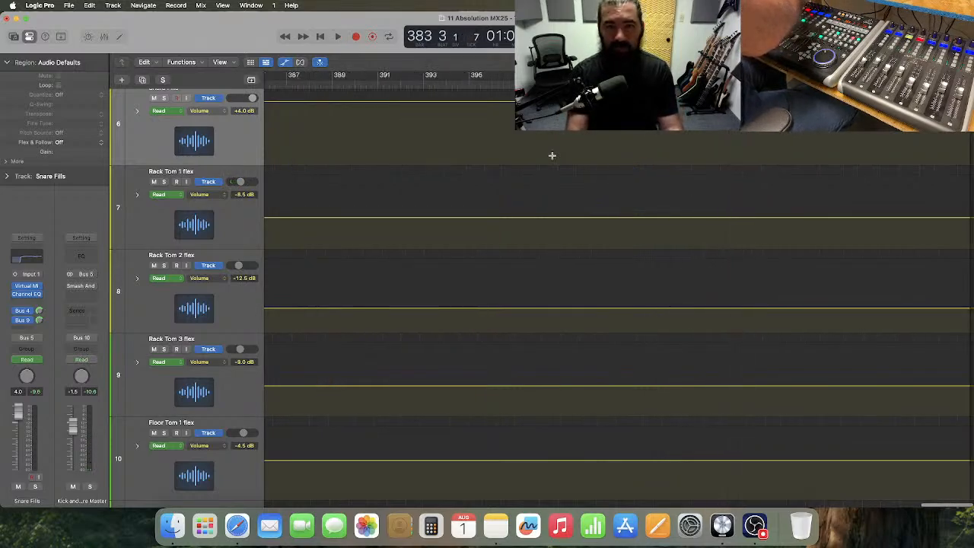
key(super+Left)
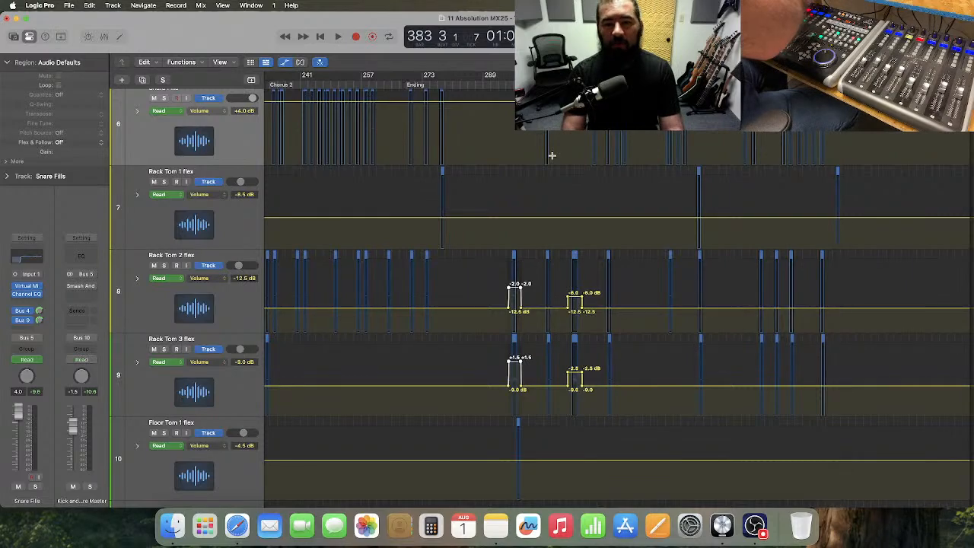
key(super+Right)
scroll(552, 155, right, 10)
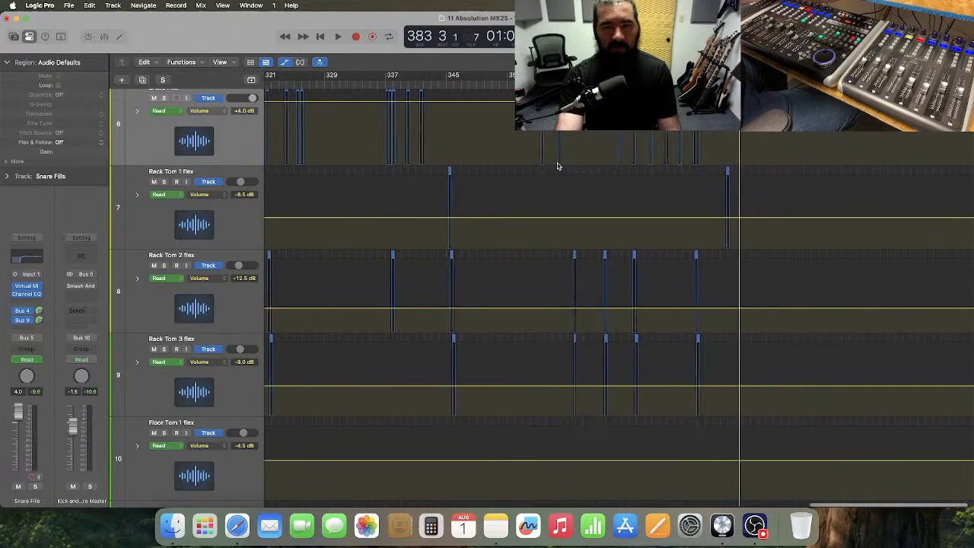
- Hide the track automation and move the Snare Fills track directly below the Snare track with its individual track zoom at 0
scroll(583, 144, up, 3)
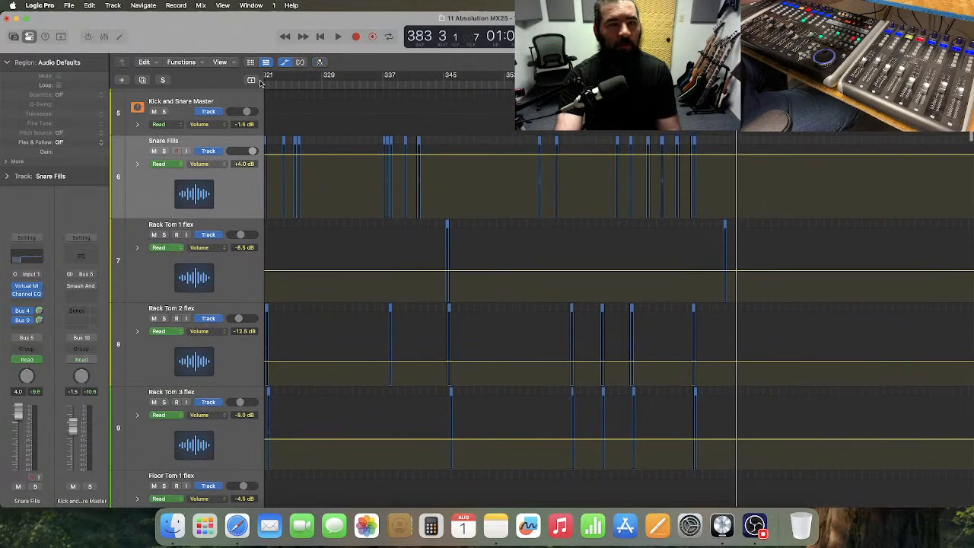
click(284, 62)
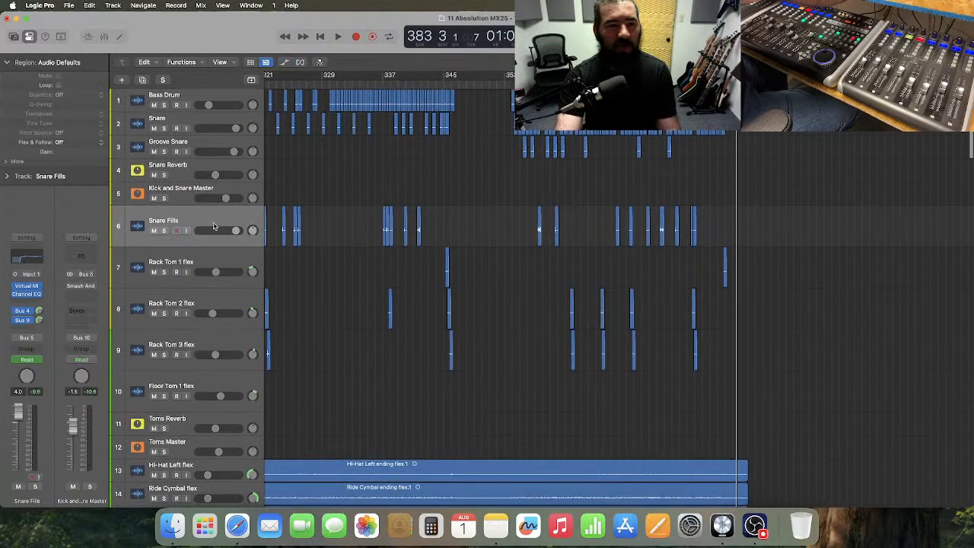
drag(211, 220, 215, 152)
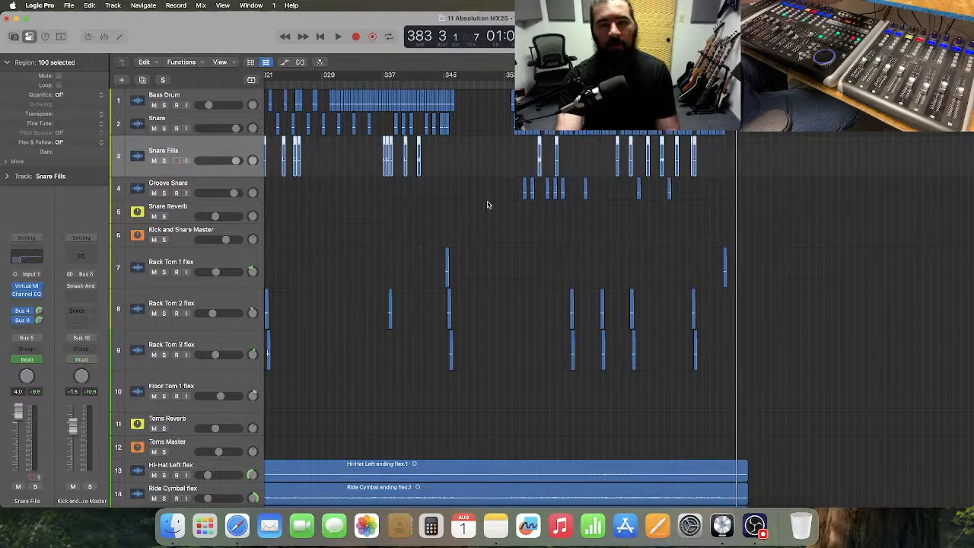
drag(191, 175, 194, 158)
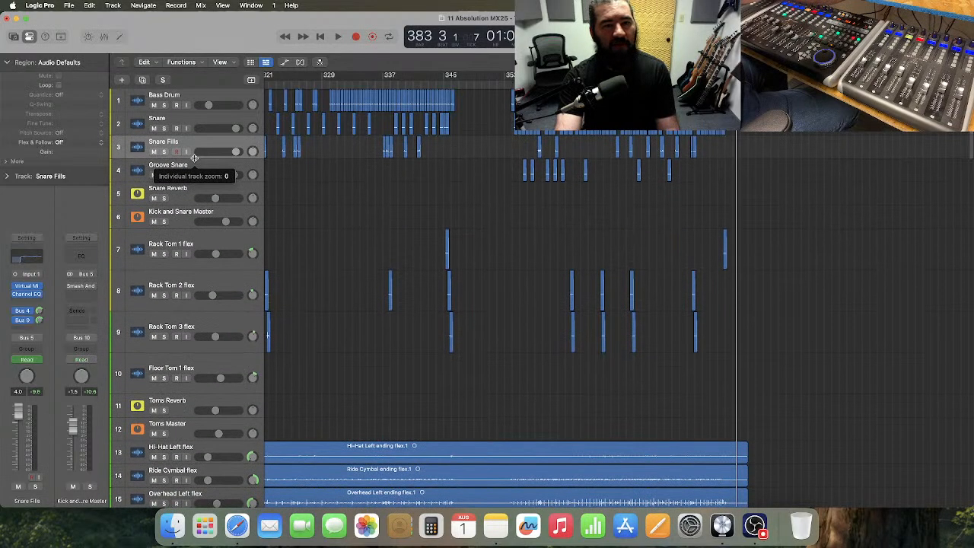
- Reset the individual track zoom to 0 for the tracks from Rack Tom 1 through Toms Reverb and deselect their regions
scroll(382, 218, down, 3)
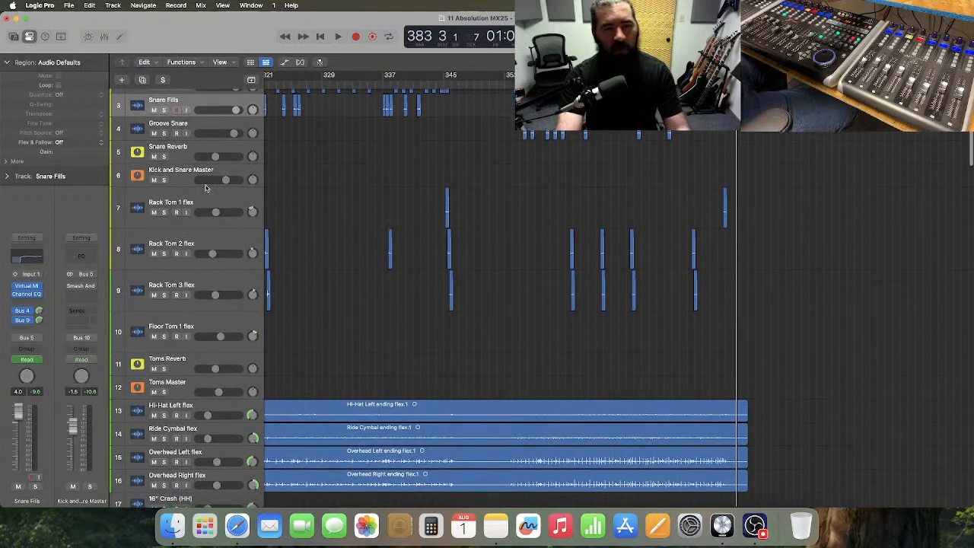
click(209, 194)
shift+click(166, 326)
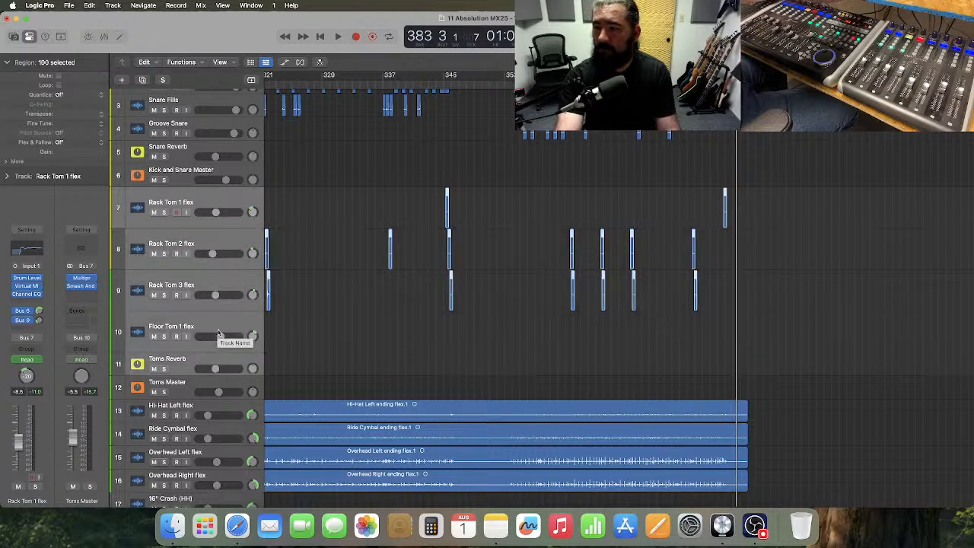
drag(190, 374, 191, 371)
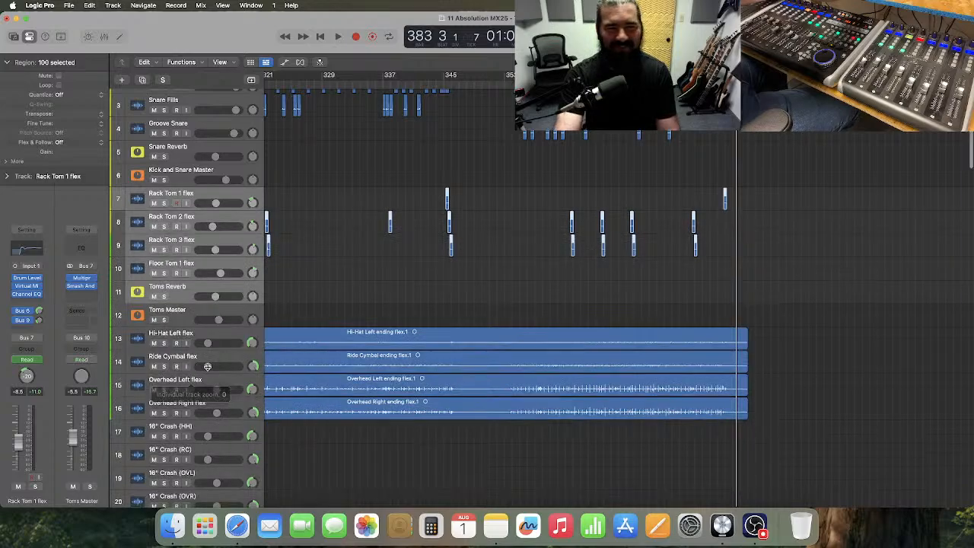
click(363, 295)
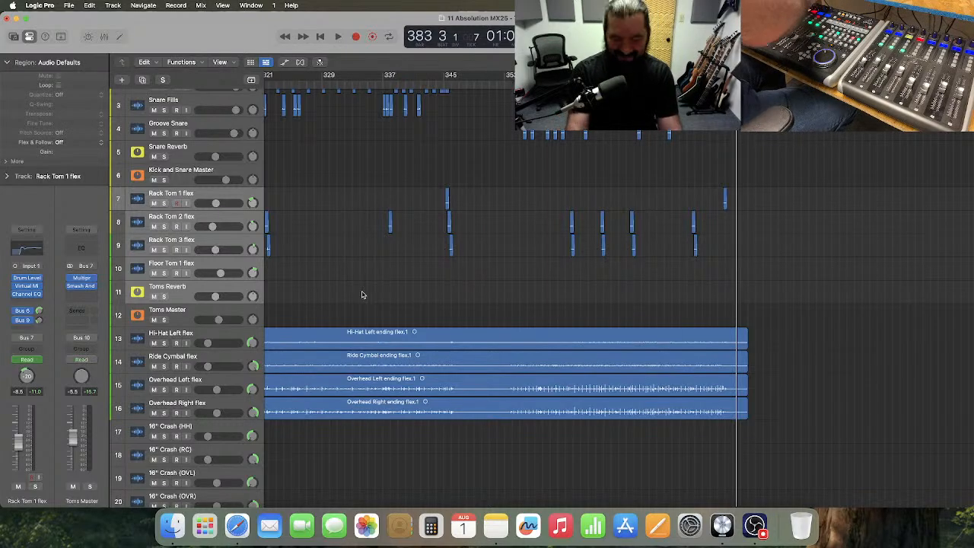
- Return the playhead to bar 1 and look through the drum tracks across the song to the ending
key(Return)
key(super+Left)
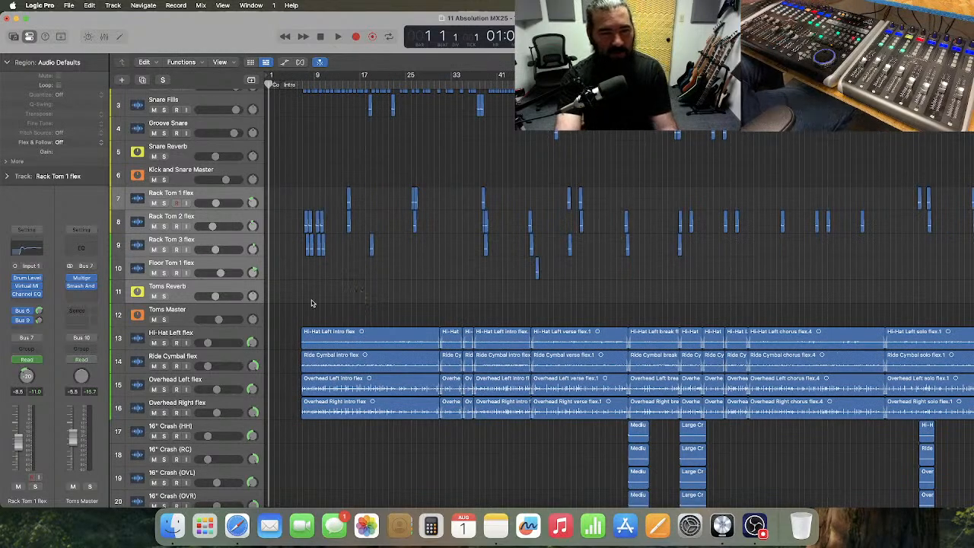
scroll(311, 302, right, 20)
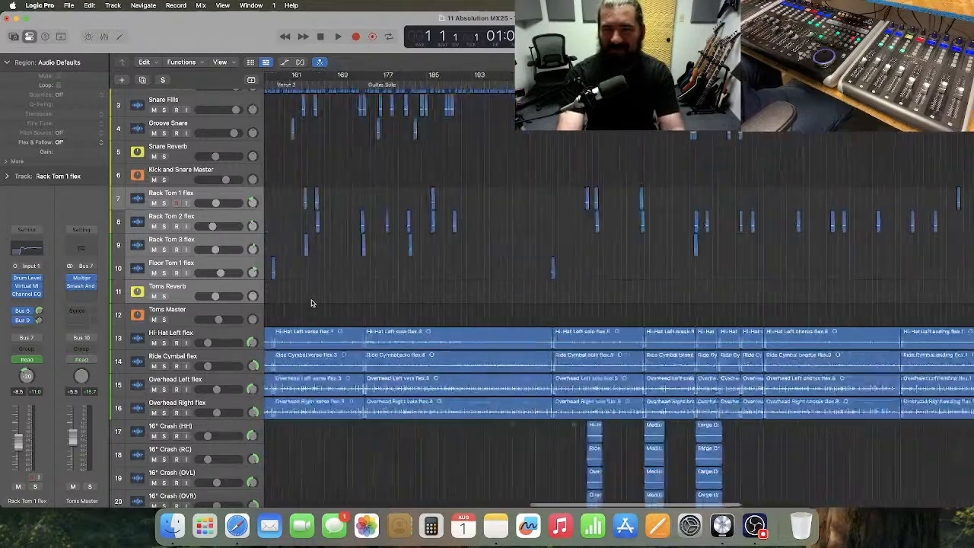
scroll(311, 303, right, 6)
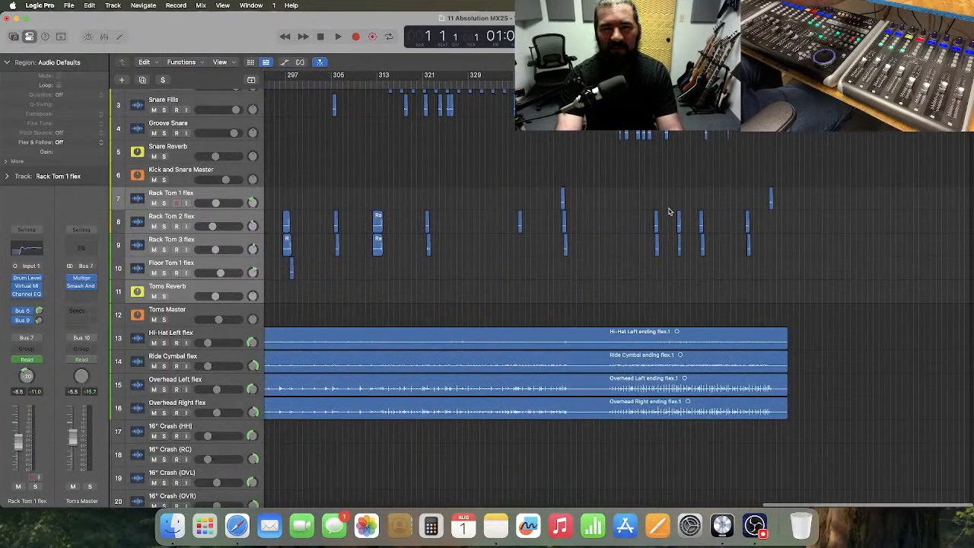
scroll(662, 208, down, 1)
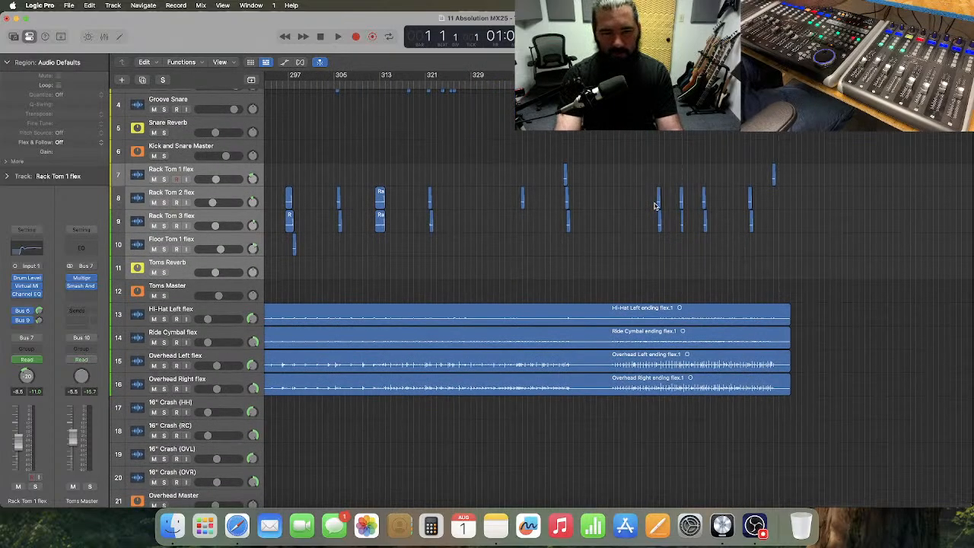
scroll(654, 206, down, 2)
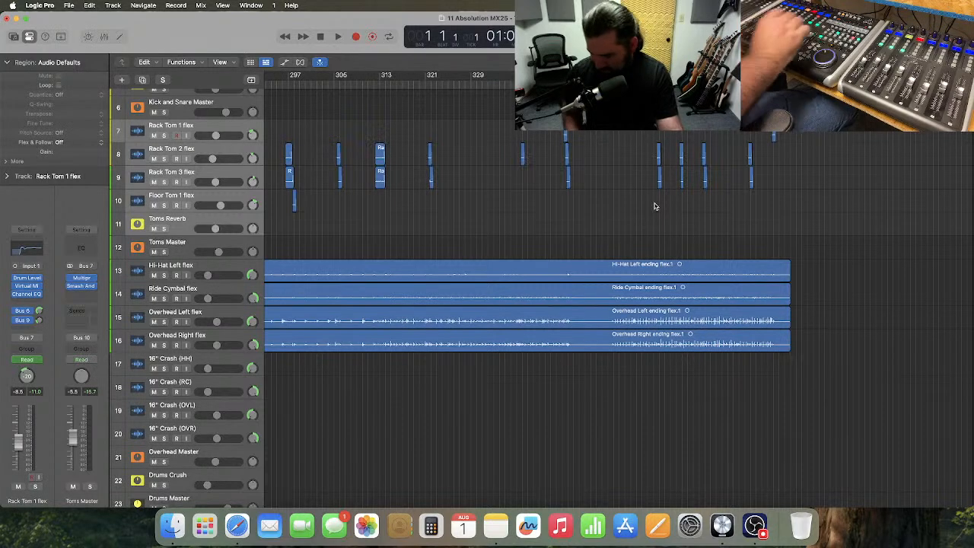
scroll(654, 205, down, 1)
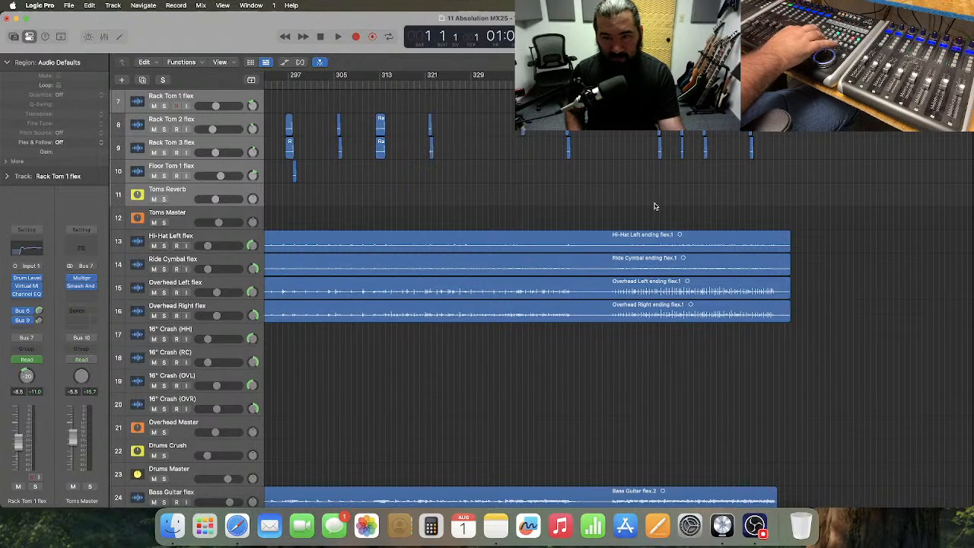
- Show the full song length in the arrangement and look over the drum tracks from Bass Drum to Drums Crush
scroll(654, 206, up, 6)
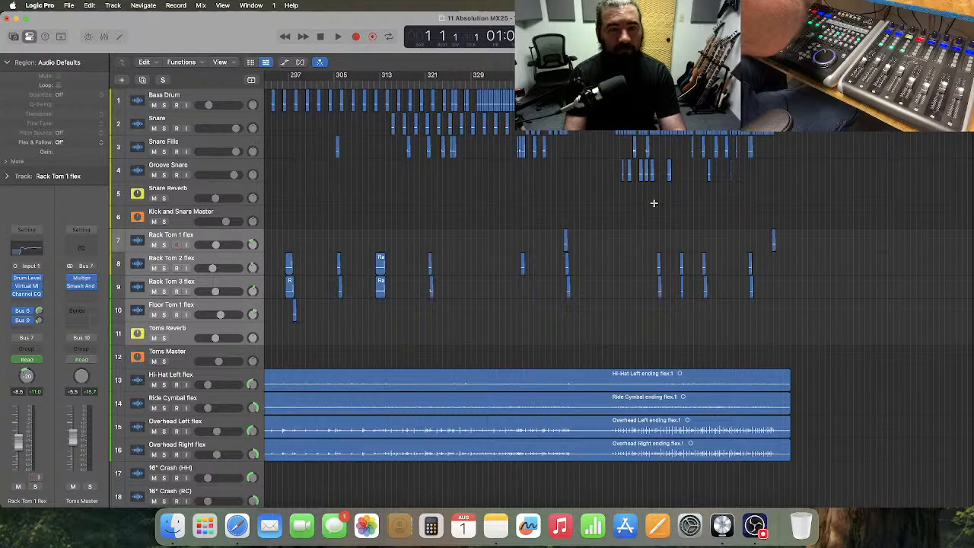
key(super+Left)
key(super+Left)
key(super+Left)
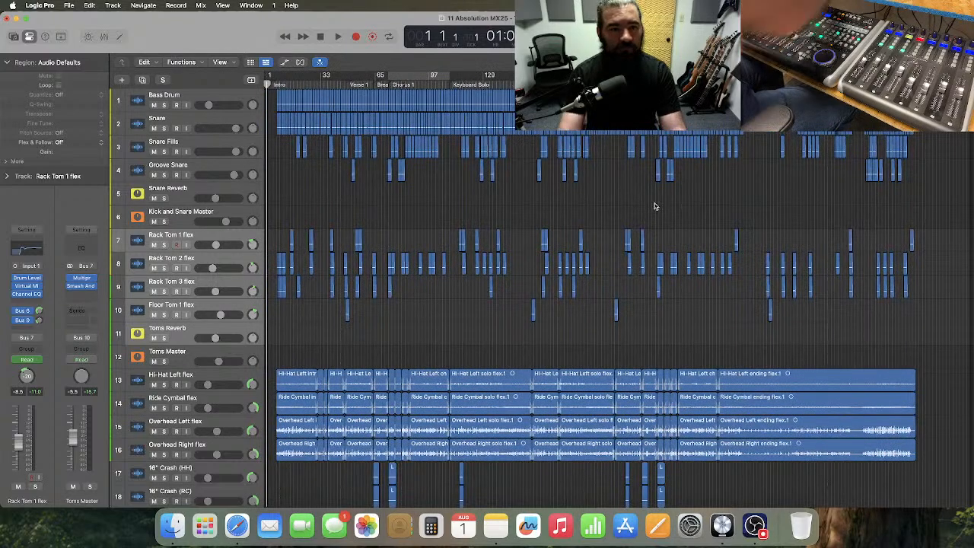
scroll(512, 208, down, 2)
scroll(512, 207, down, 3)
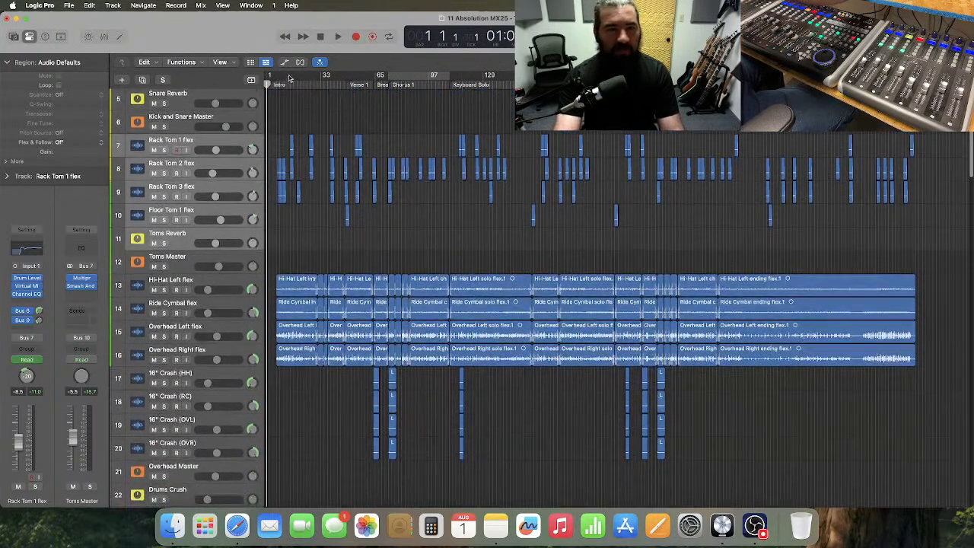
- Show the track automation and delete the volume automation on the Rack Tom 1 flex and Floor Tom 1 flex tracks
click(285, 62)
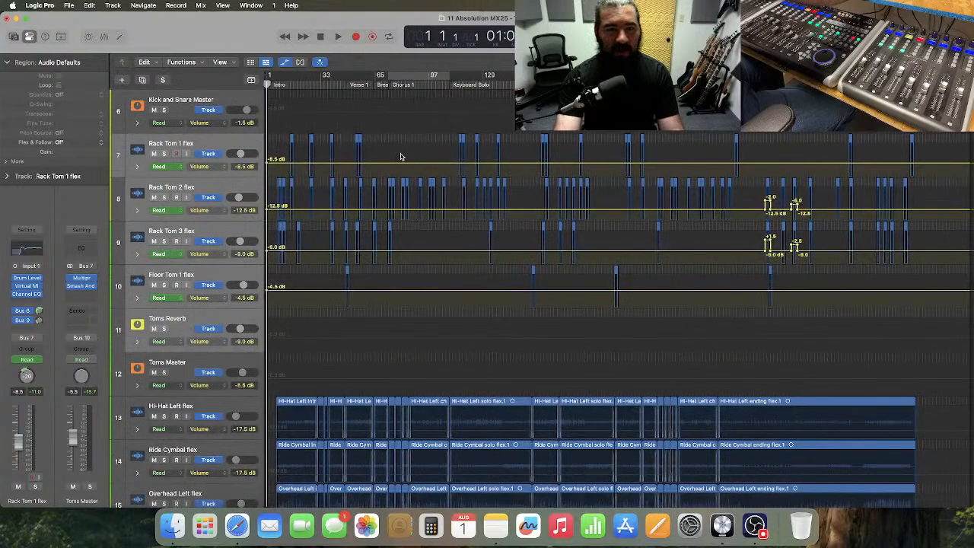
drag(374, 156, 265, 156)
key(Delete)
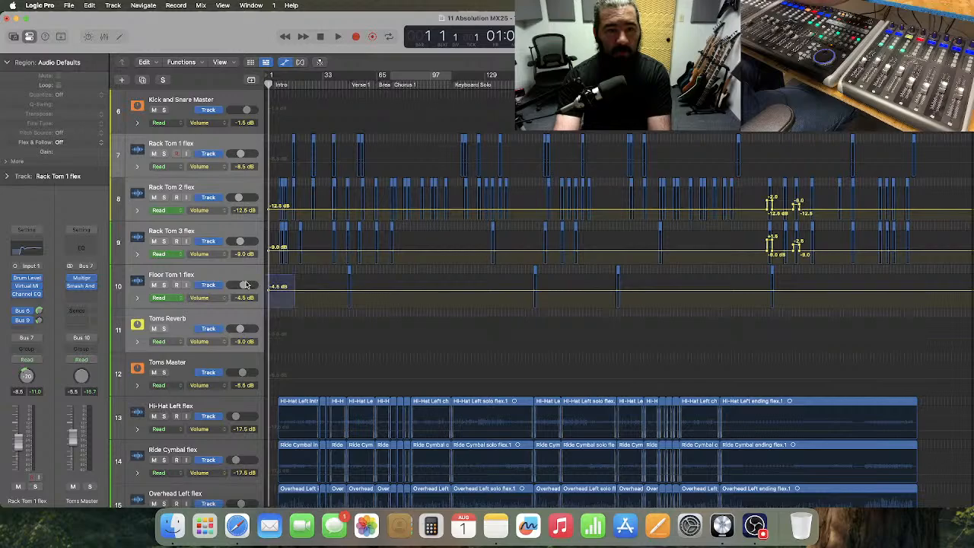
key(Delete)
- Look through the tracks from Bass Drum down to the rhythm guitars for their volume automation
scroll(337, 279, up, 10)
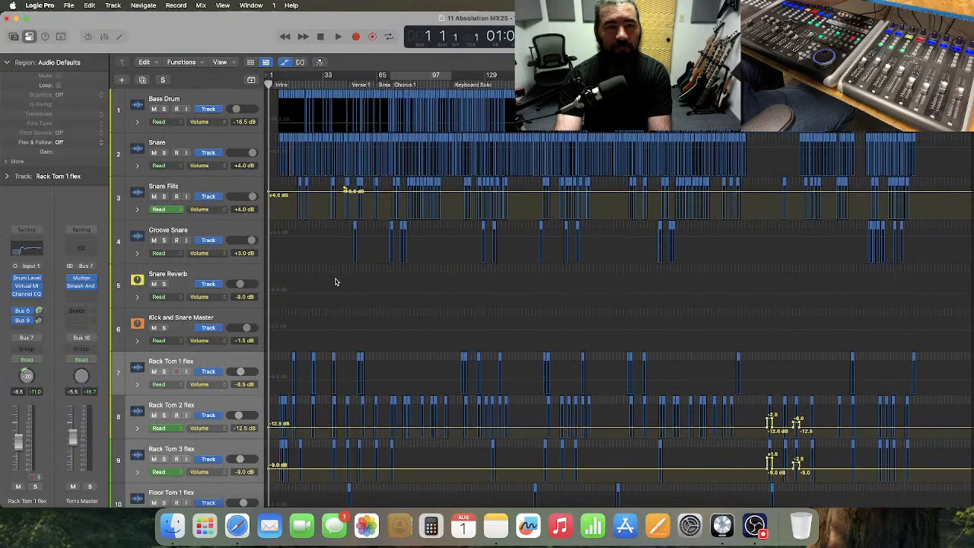
scroll(335, 282, down, 9)
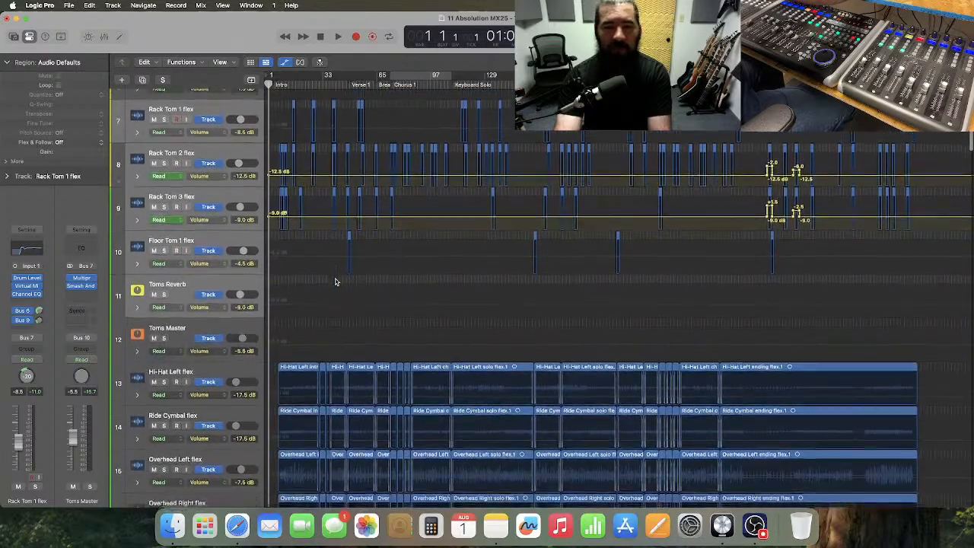
scroll(334, 282, down, 4)
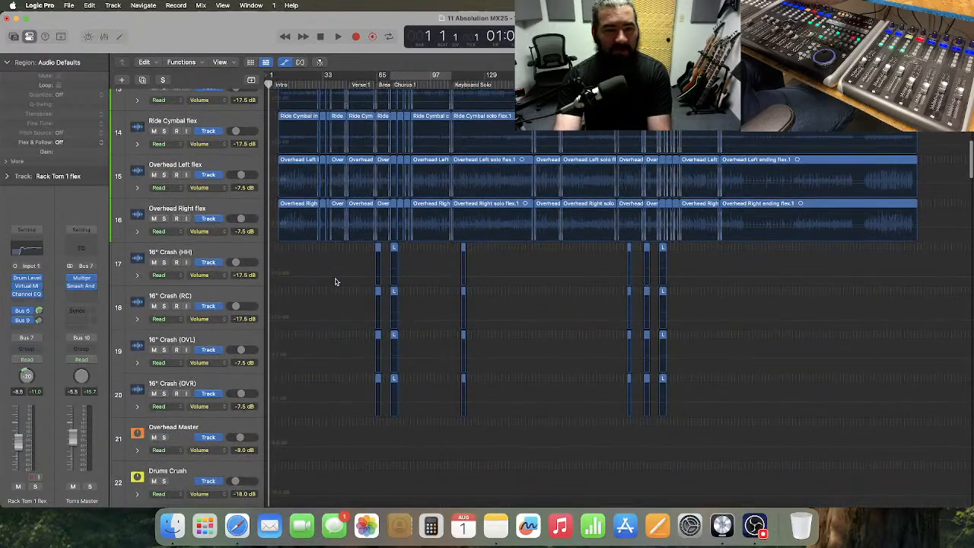
scroll(335, 282, down, 1)
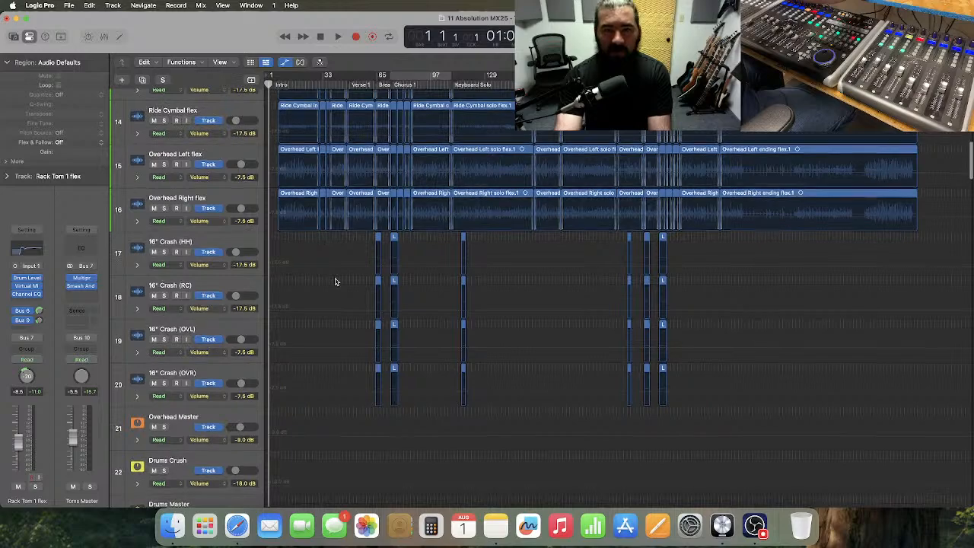
scroll(335, 282, down, 4)
scroll(334, 282, down, 10)
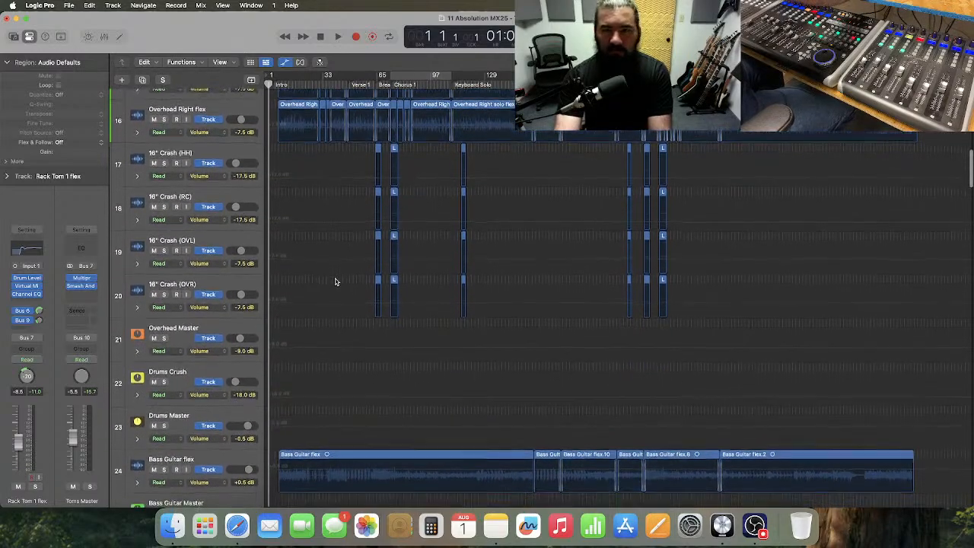
scroll(335, 281, down, 7)
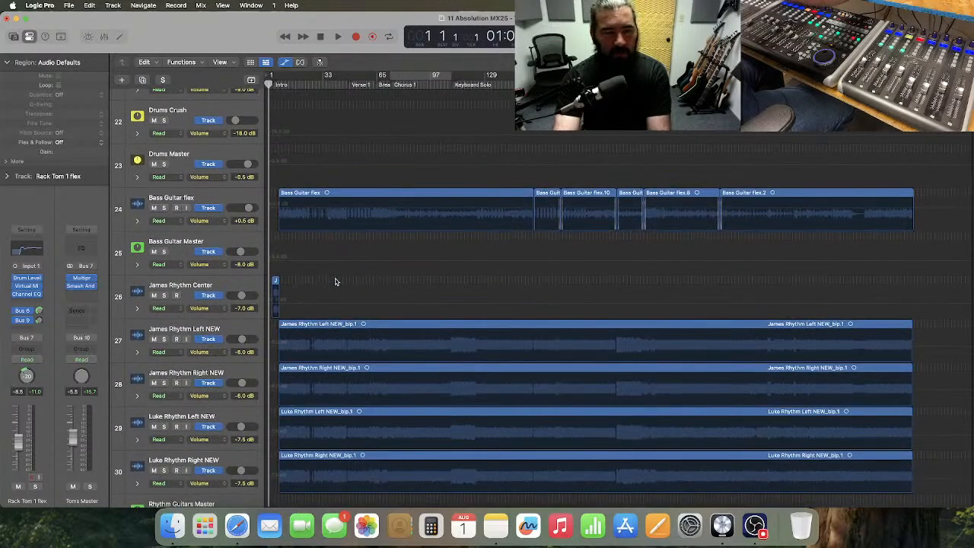
- Enlarge the Bass Guitar flex track to show its waveform in detail at the song's opening
key(x)
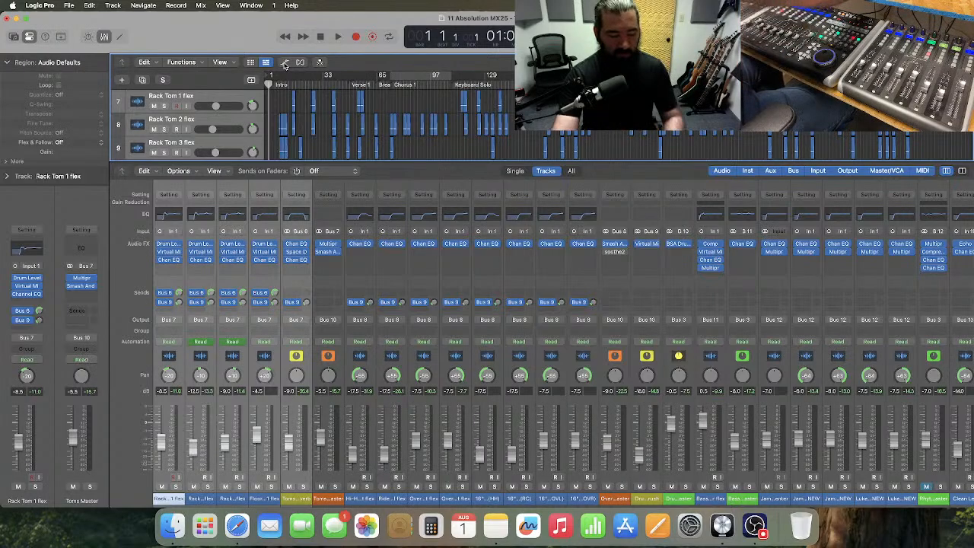
key(x)
scroll(408, 204, down, 8)
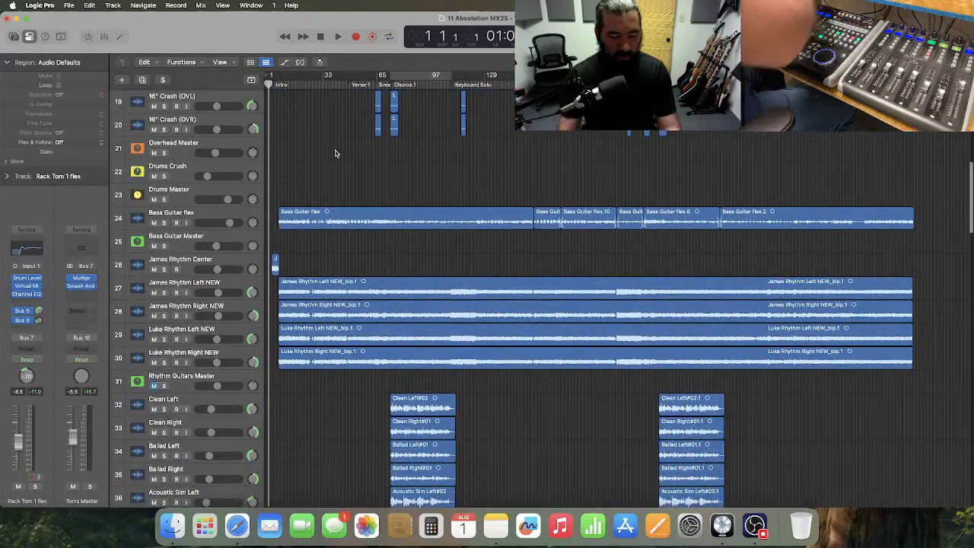
key(super+Right)
key(super+Right)
key(super+Right)
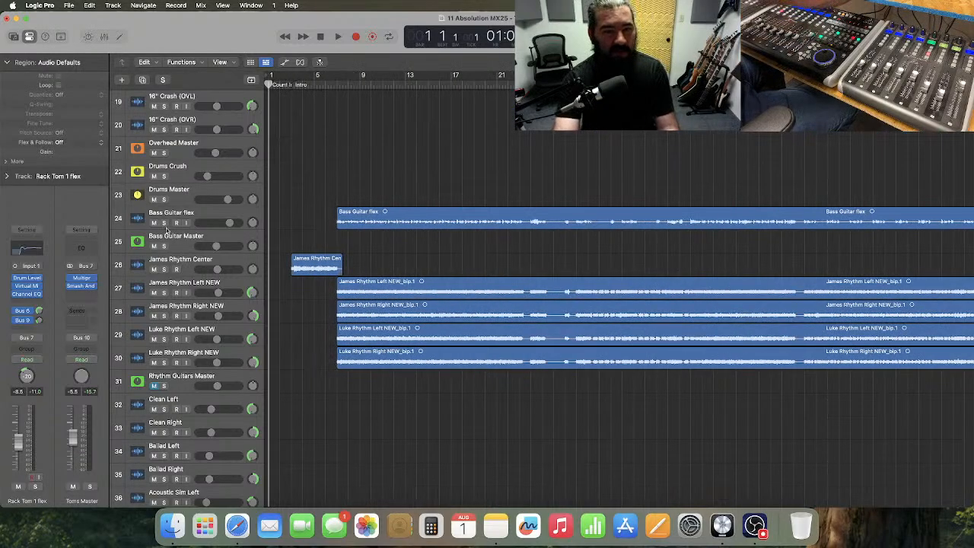
drag(203, 228, 210, 296)
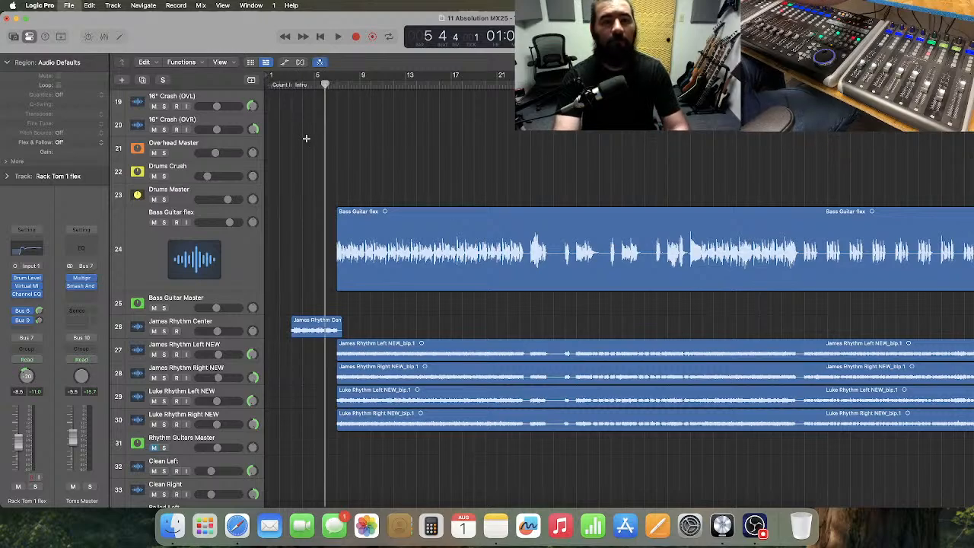
- Start playback from the end of bar 5 and show the track automation for the bass guitar
scroll(300, 134, down, 1)
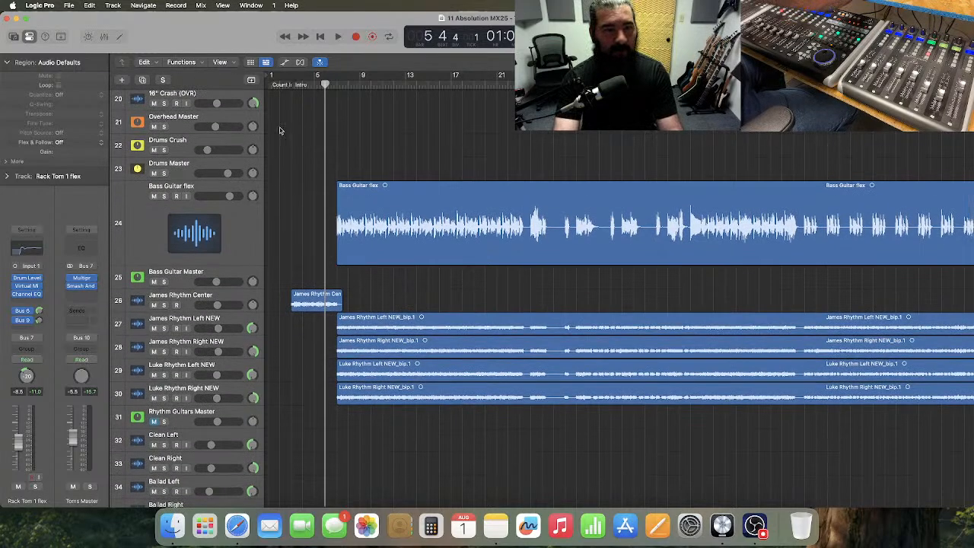
key(space)
click(285, 62)
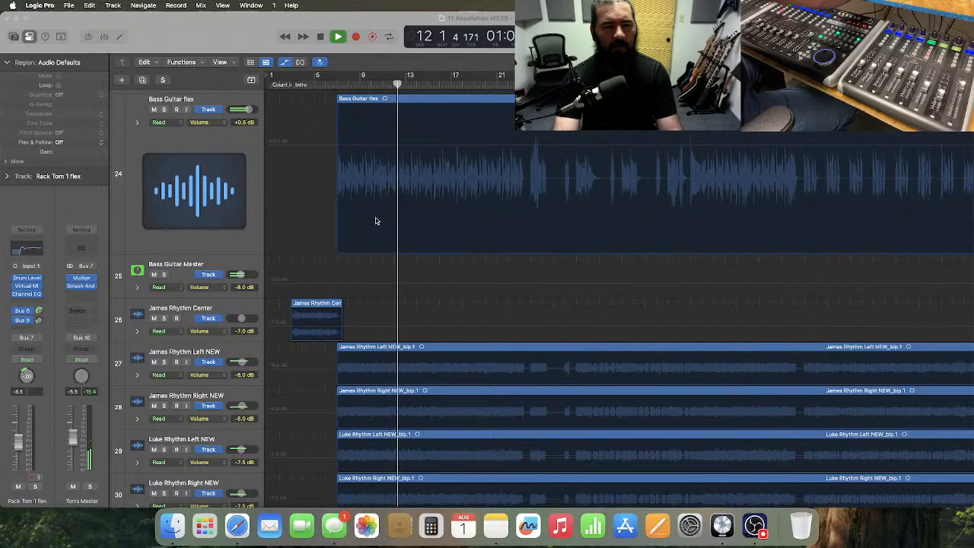
drag(292, 64, 973, 186)
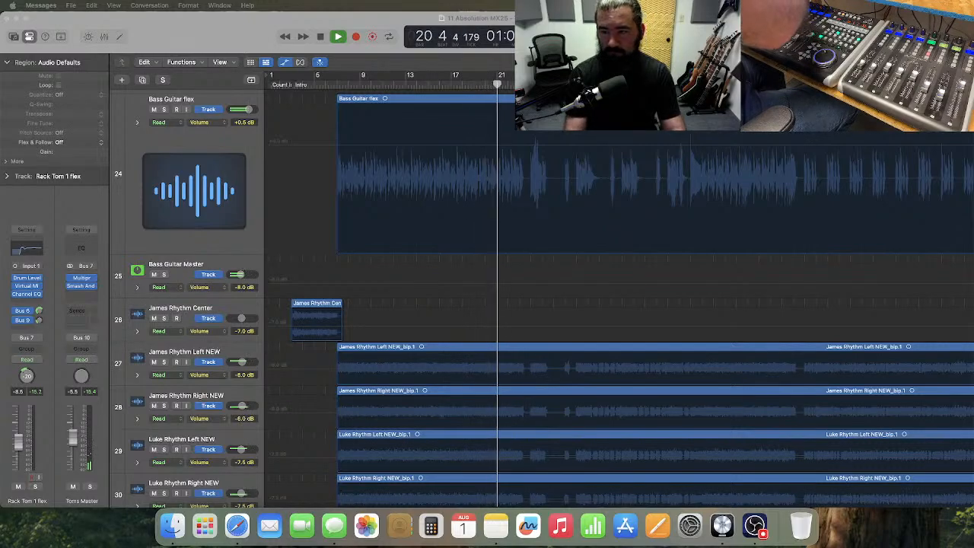
- Quit the Messages app while the song keeps playing
right_click(330, 525)
click(335, 522)
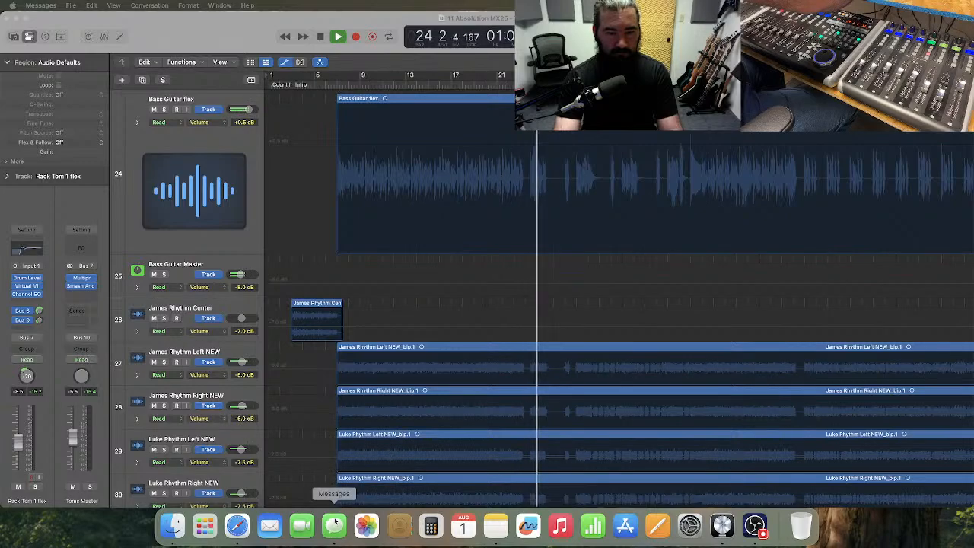
right_click(335, 522)
click(339, 492)
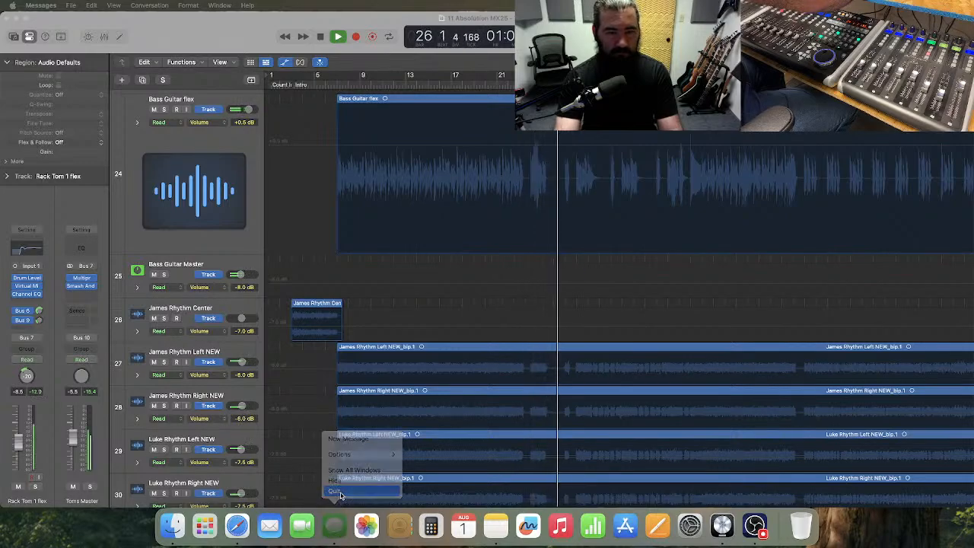
- Listen to the Bass Guitar flex track through to the song's end and return the playhead to bar 1
click(217, 158)
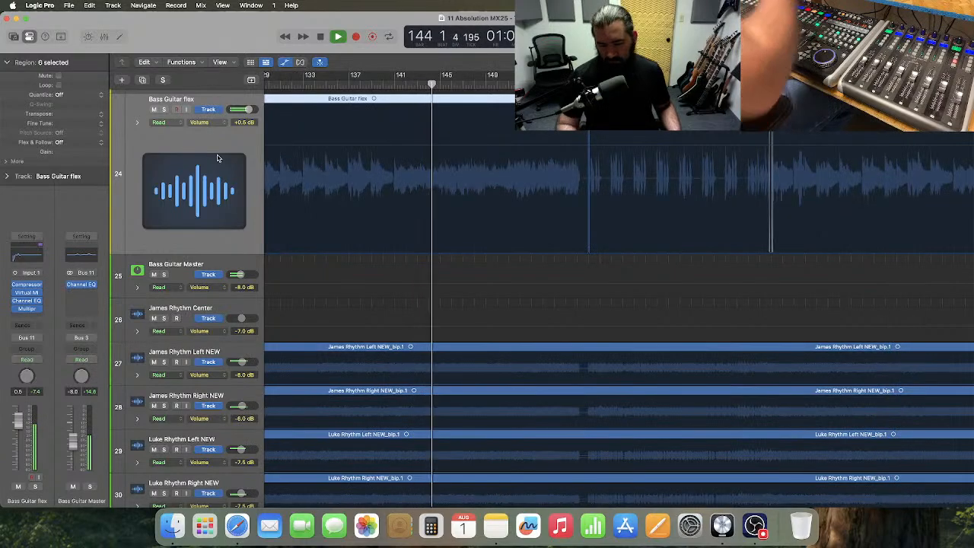
click(137, 124)
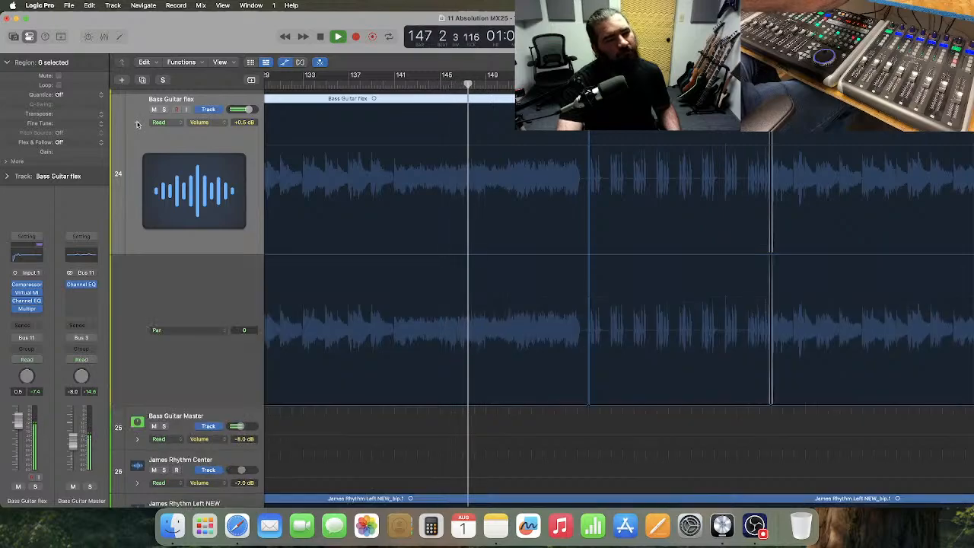
click(137, 123)
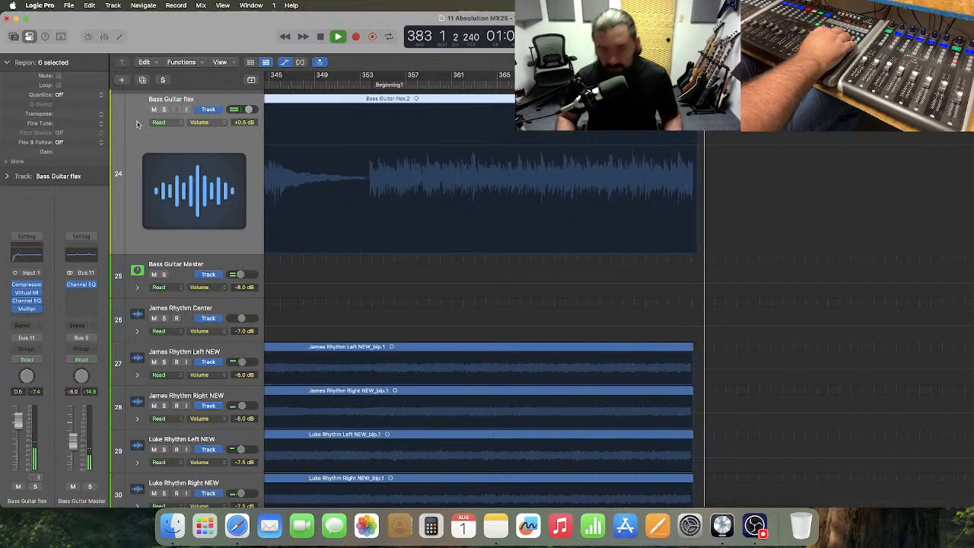
key(space)
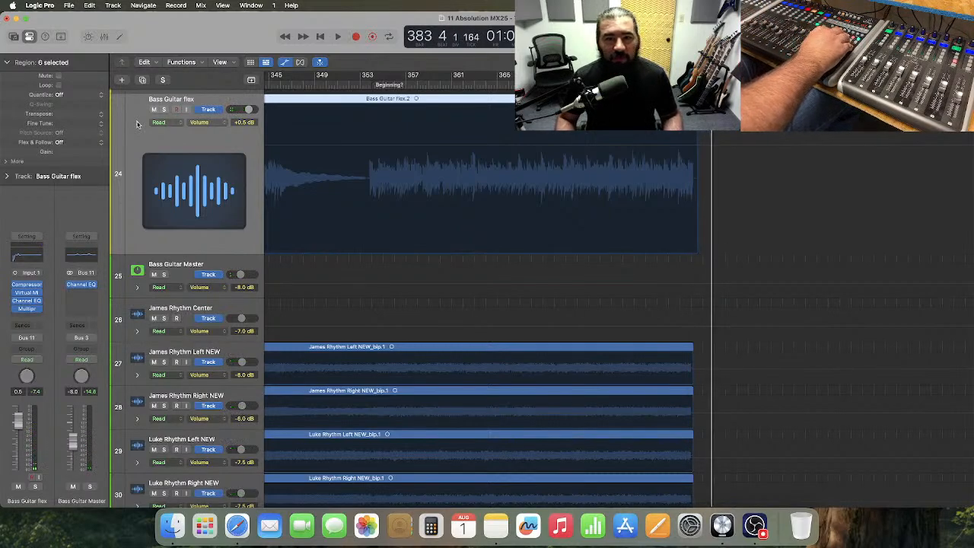
key(Return)
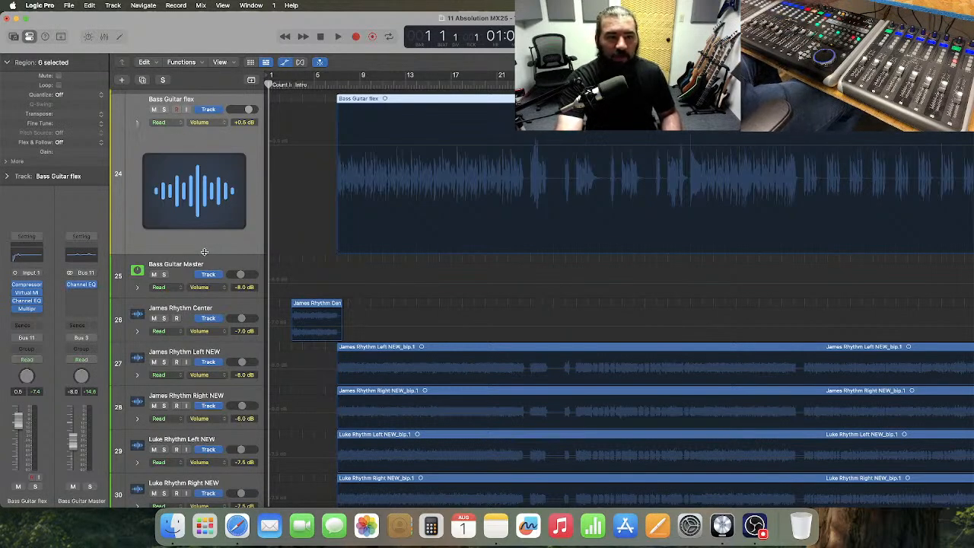
- Reduce the Bass Guitar flex track's height and enlarge the four left and right rhythm guitar tracks, 27 to 30
drag(204, 253, 203, 136)
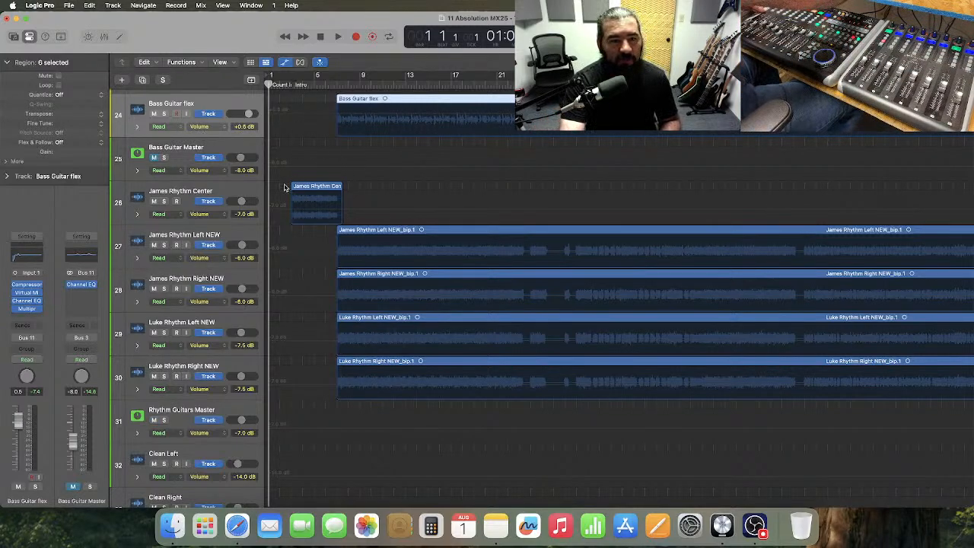
click(234, 237)
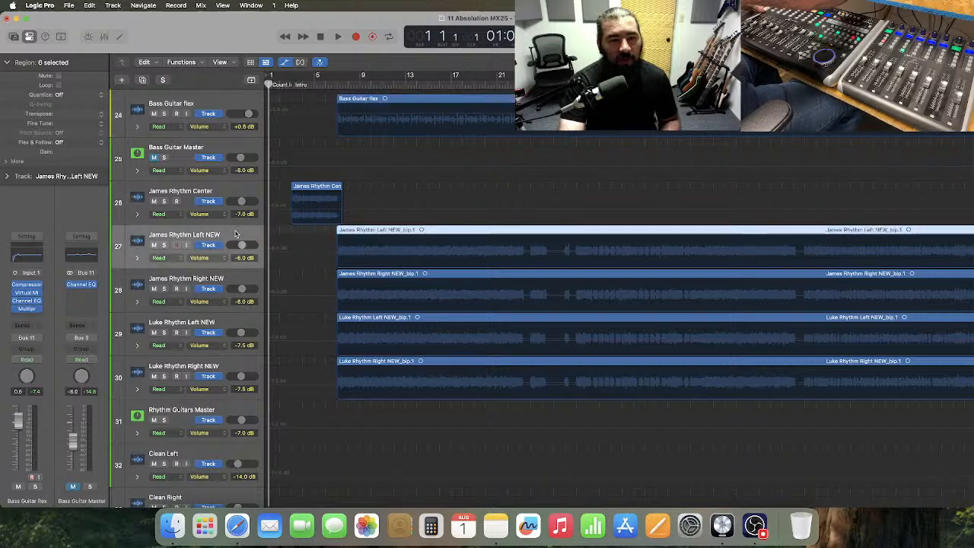
shift+click(242, 362)
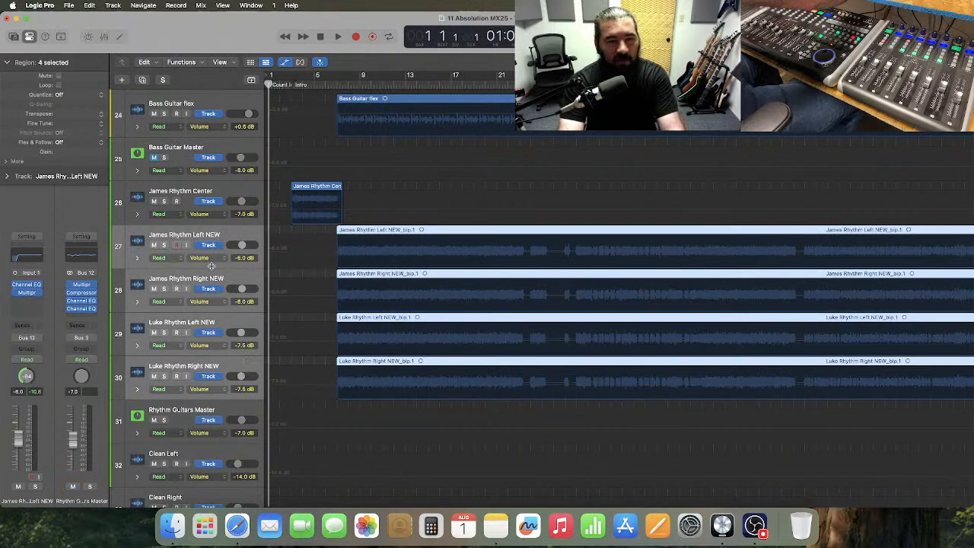
drag(210, 265, 210, 327)
scroll(170, 293, down, 5)
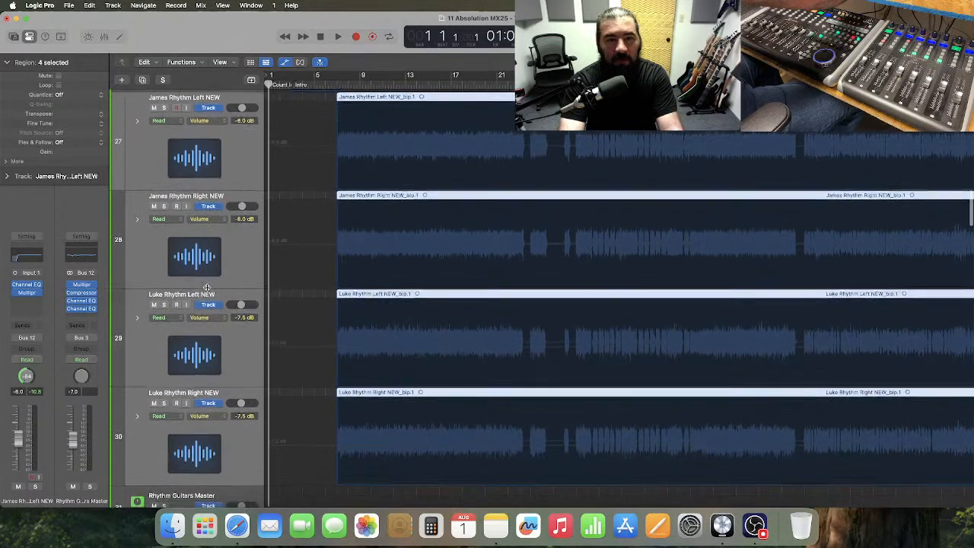
scroll(170, 293, up, 1)
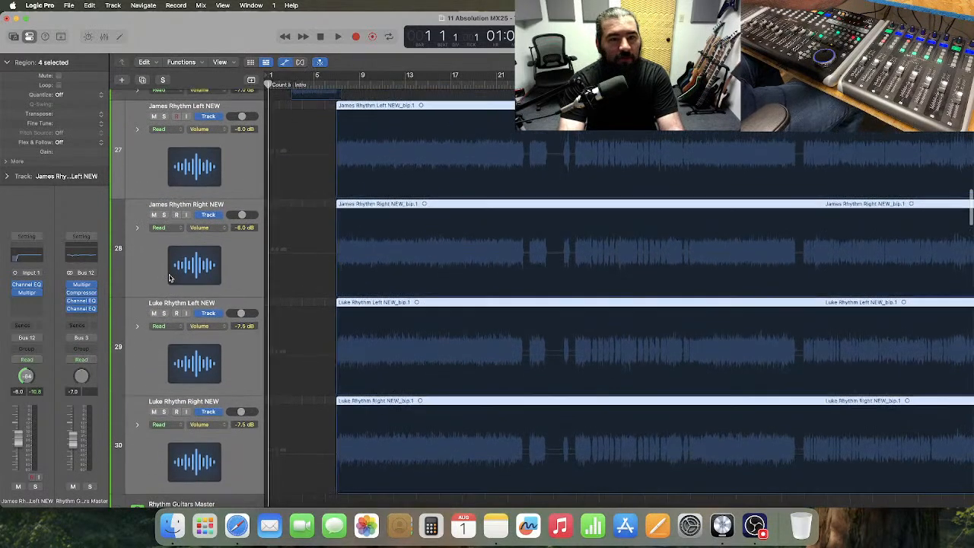
- Create volume automation at -6.0 dB on rhythm guitar tracks 27 and 28 and at -7.5 dB on tracks 29 and 30
click(303, 184)
shift+click(302, 283)
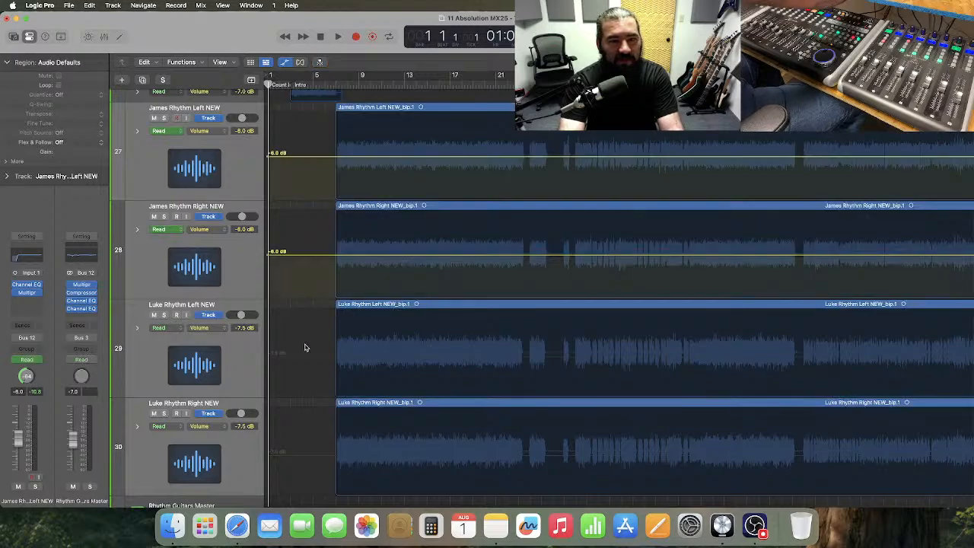
shift+click(314, 372)
shift+click(324, 444)
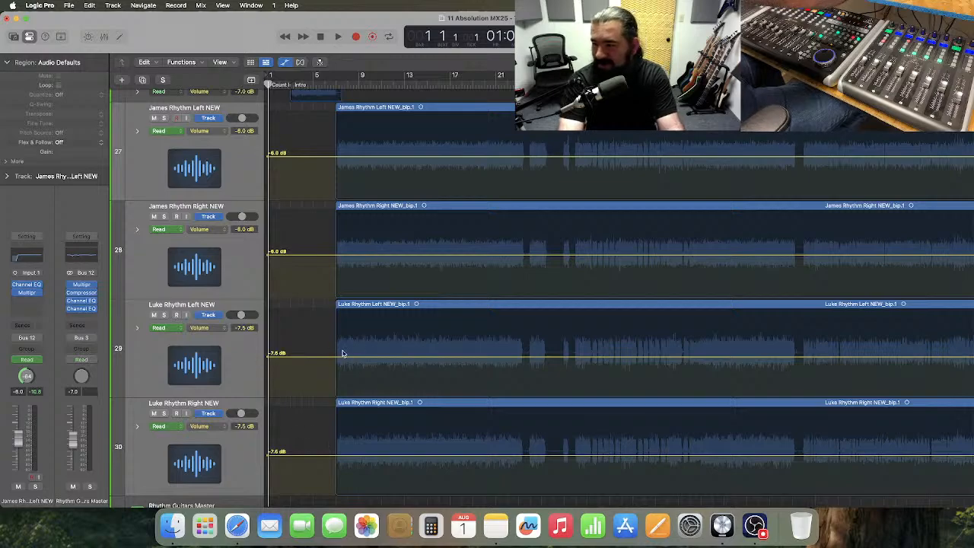
- Place the playhead at the end of bar 5, just before the rhythm guitars enter
click(327, 84)
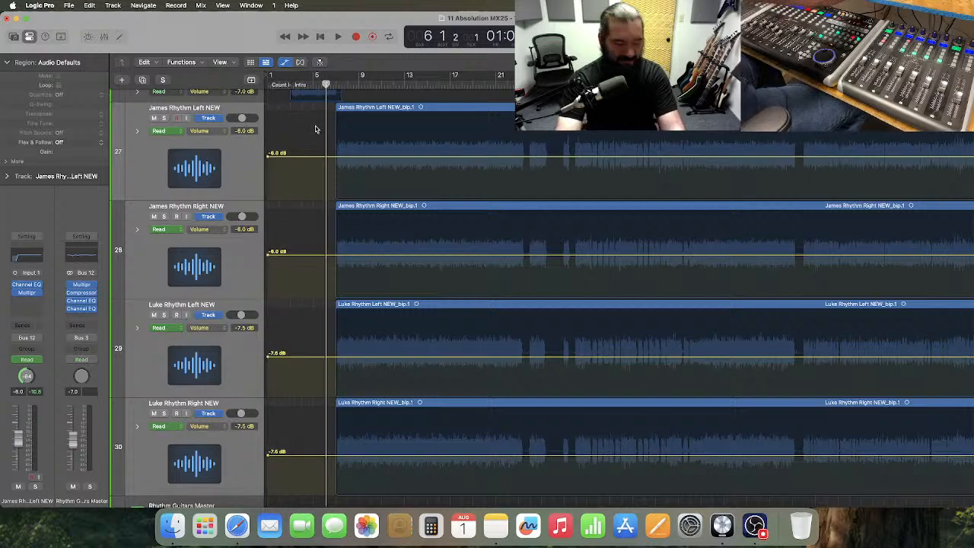
key(super+Right)
key(super+Right)
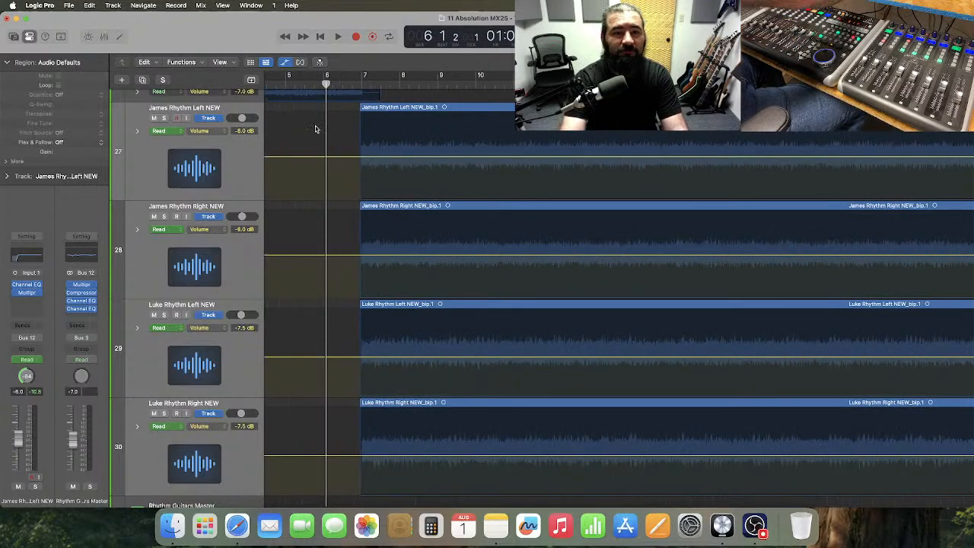
click(342, 83)
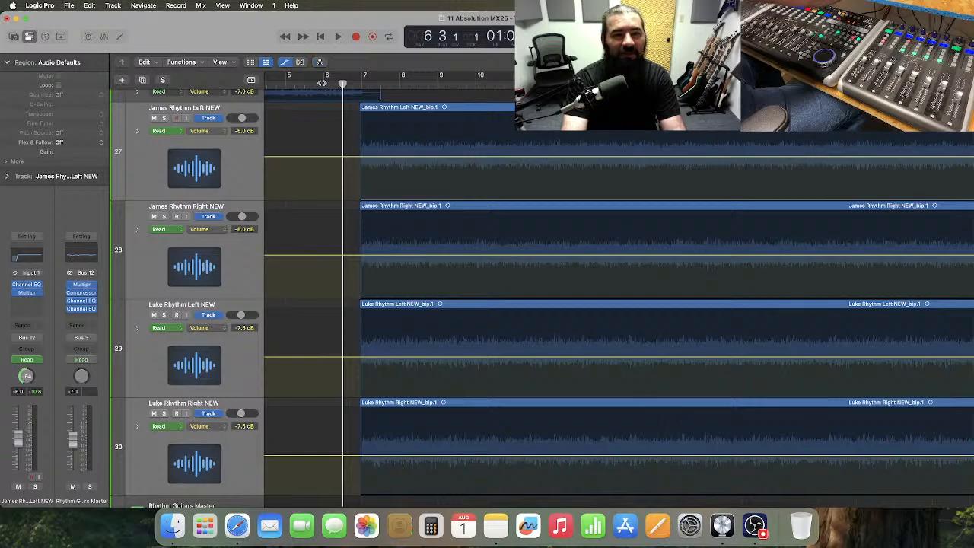
click(321, 83)
scroll(326, 124, left, 4)
scroll(326, 124, up, 2)
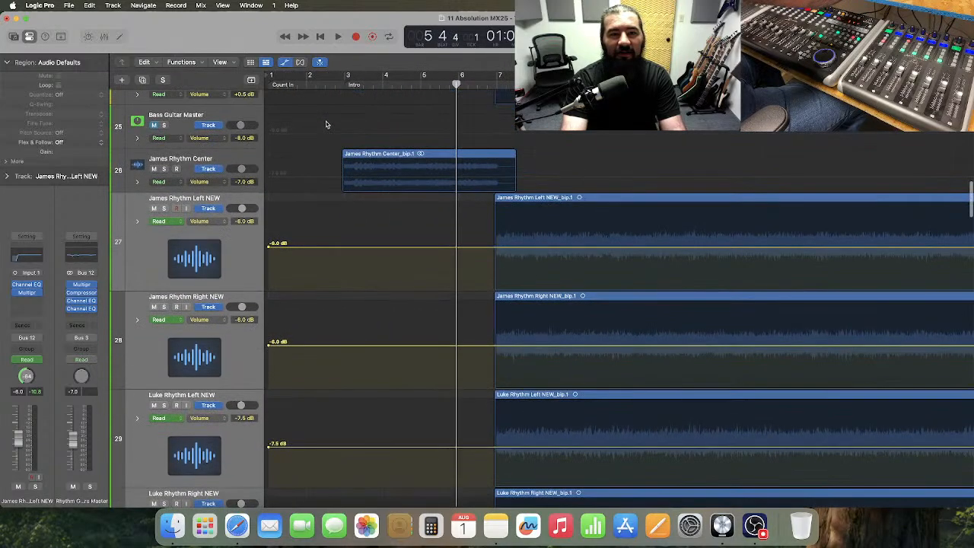
scroll(326, 124, down, 3)
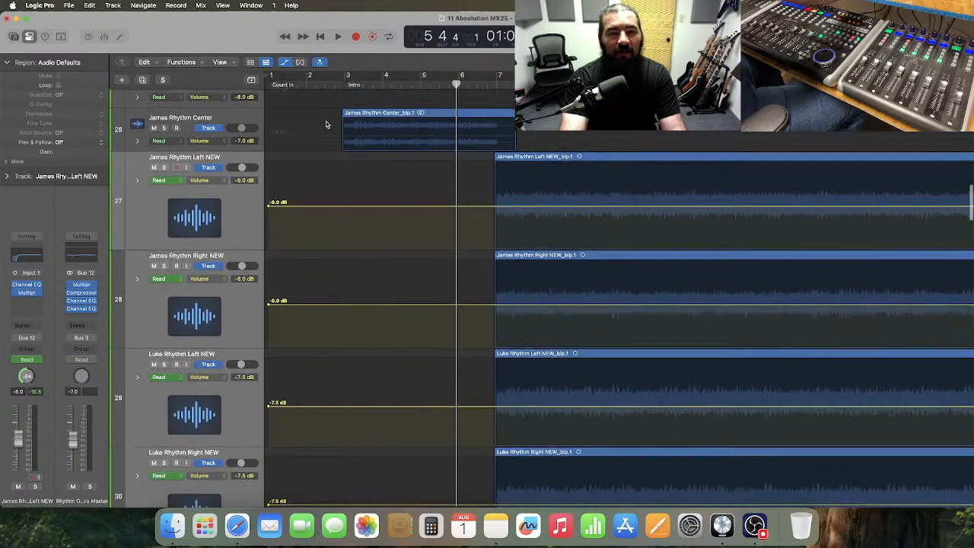
scroll(326, 124, down, 1)
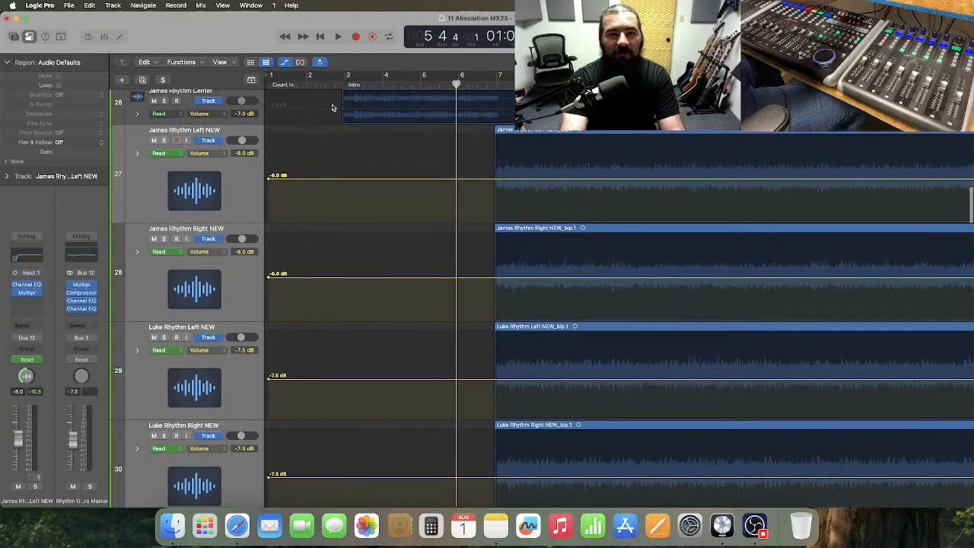
- Listen to rhythm guitar tracks 27 to 30 from the end of bar 2 through to bar 40
click(338, 84)
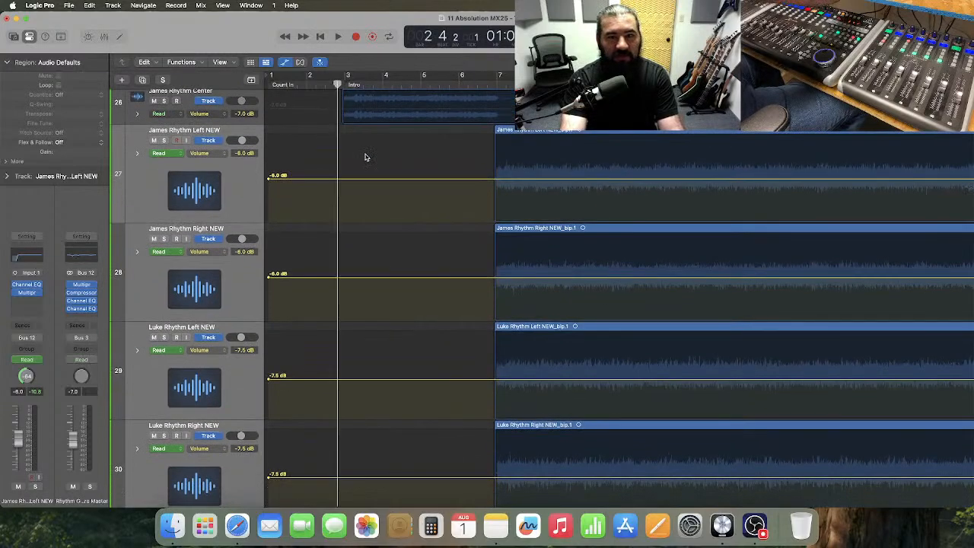
scroll(364, 156, down, 1)
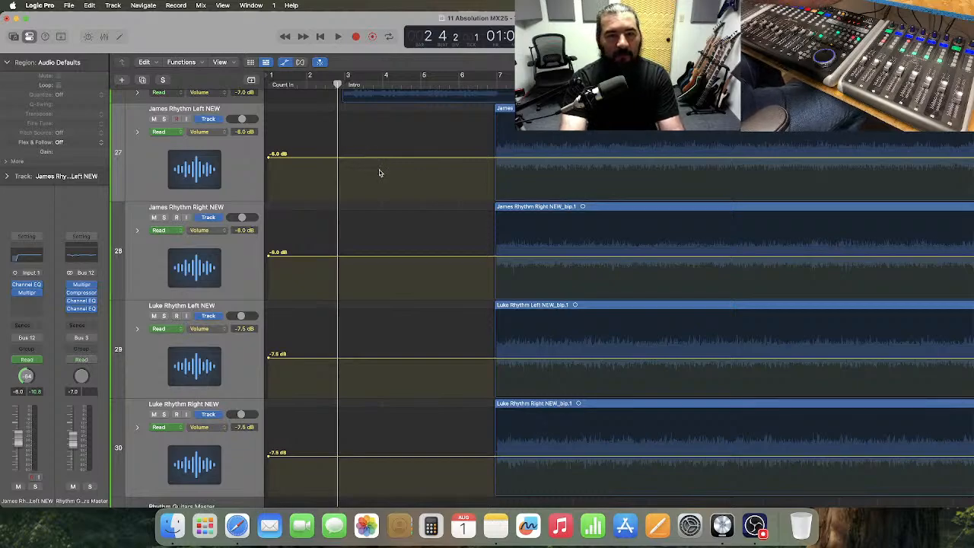
key(space)
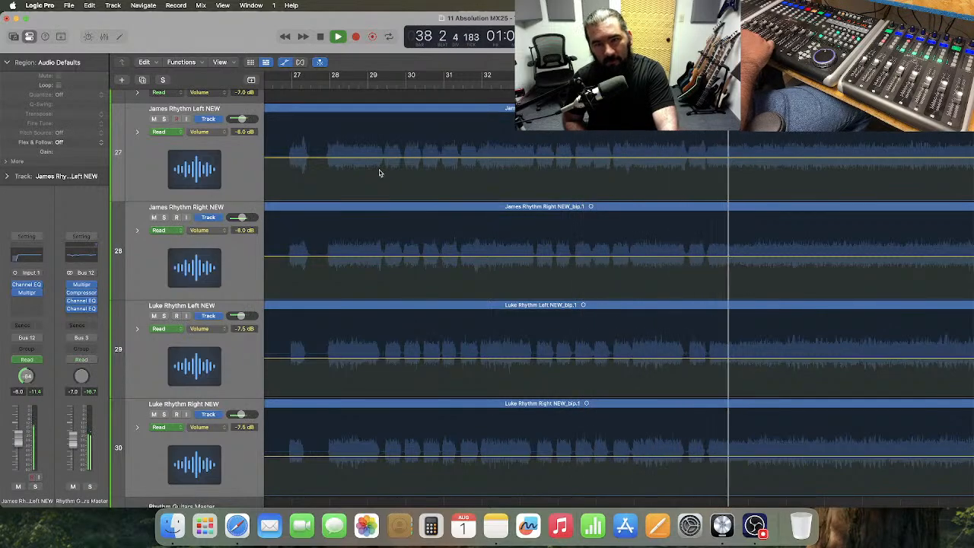
key(space)
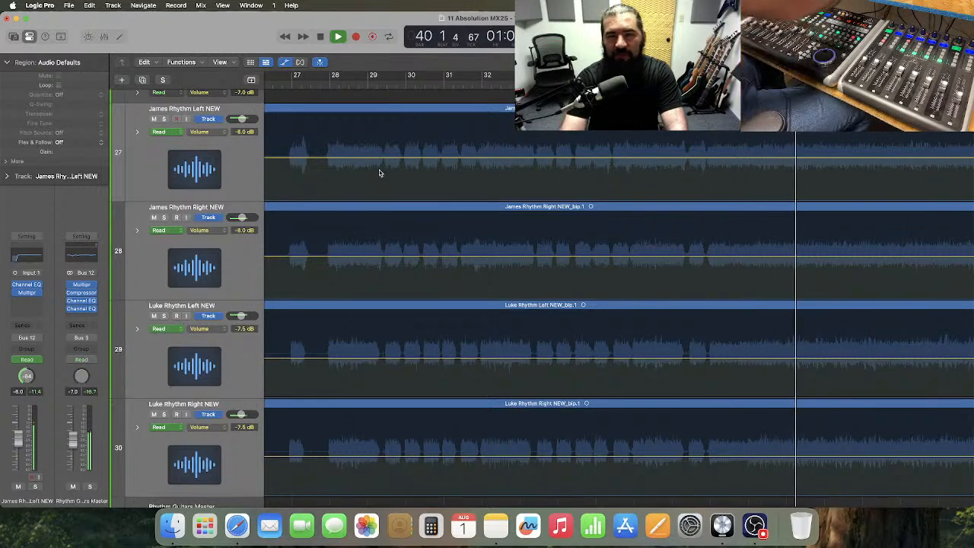
scroll(385, 174, left, 15)
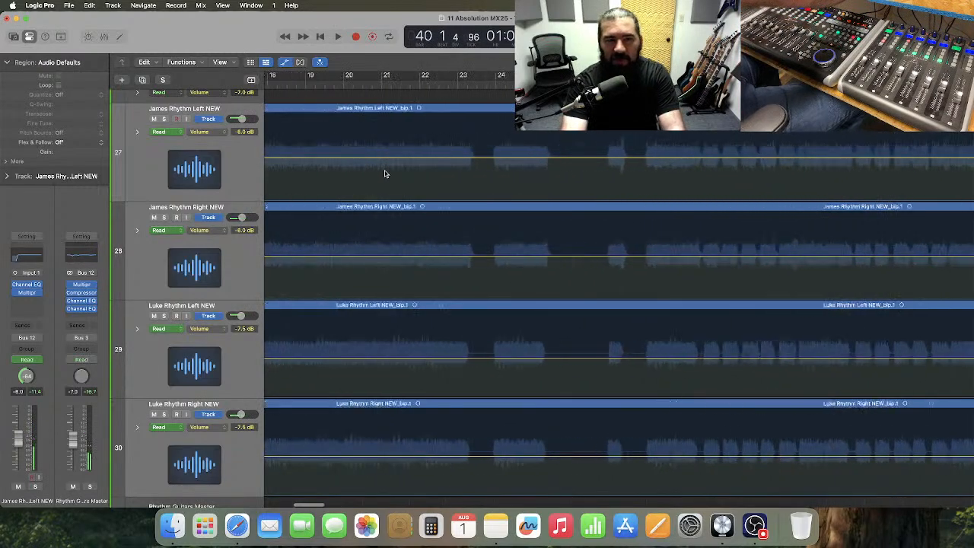
scroll(379, 174, left, 3)
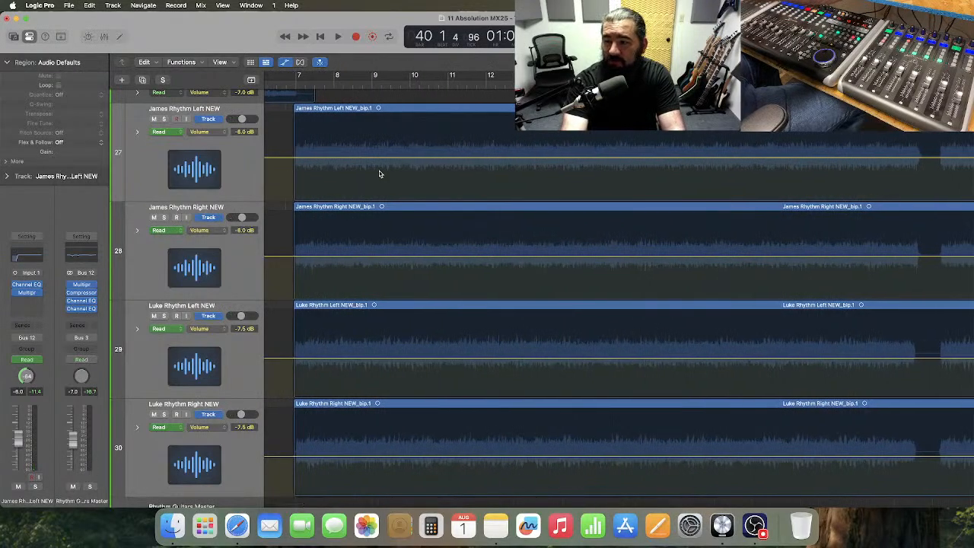
- Enlarge the Bass Drum track and create volume automation on it at -16.5 dB
scroll(379, 173, up, 15)
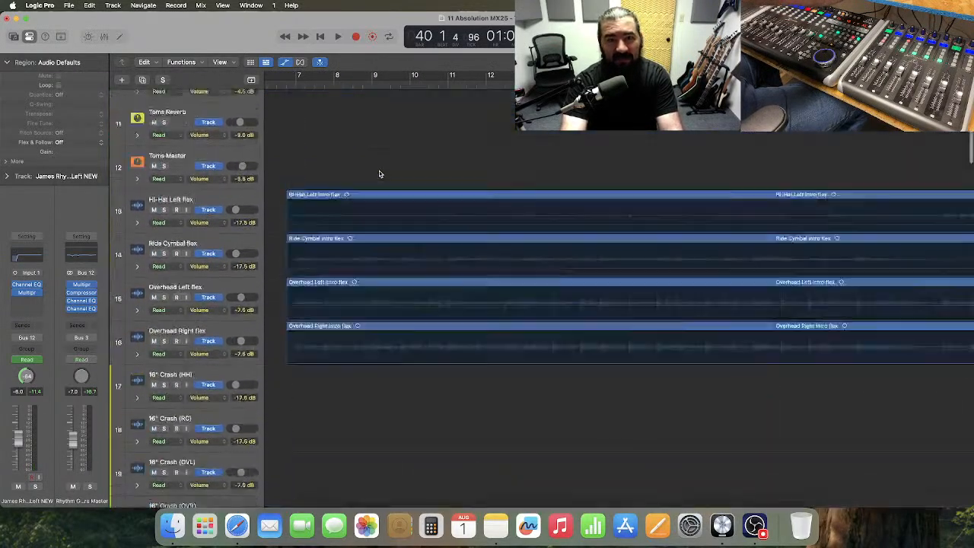
scroll(378, 173, up, 10)
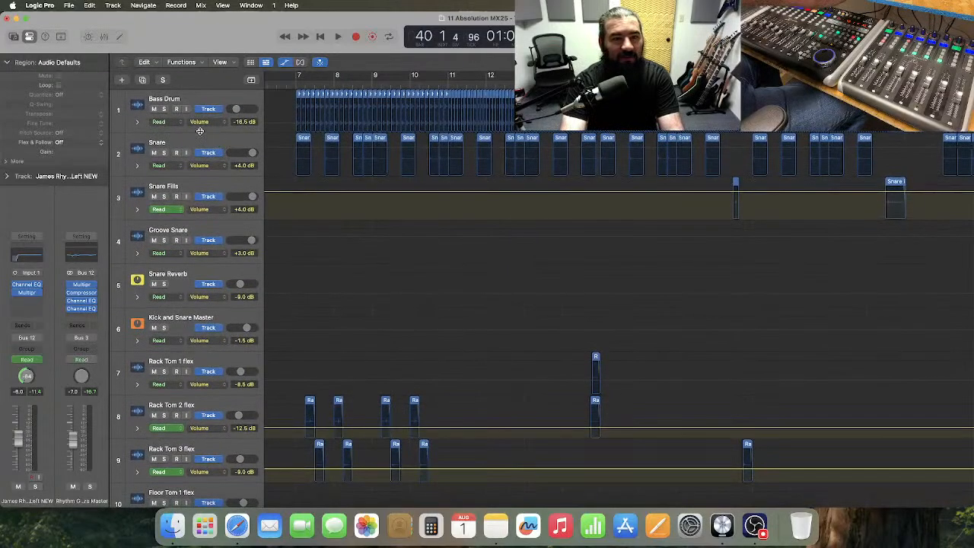
drag(199, 131, 224, 220)
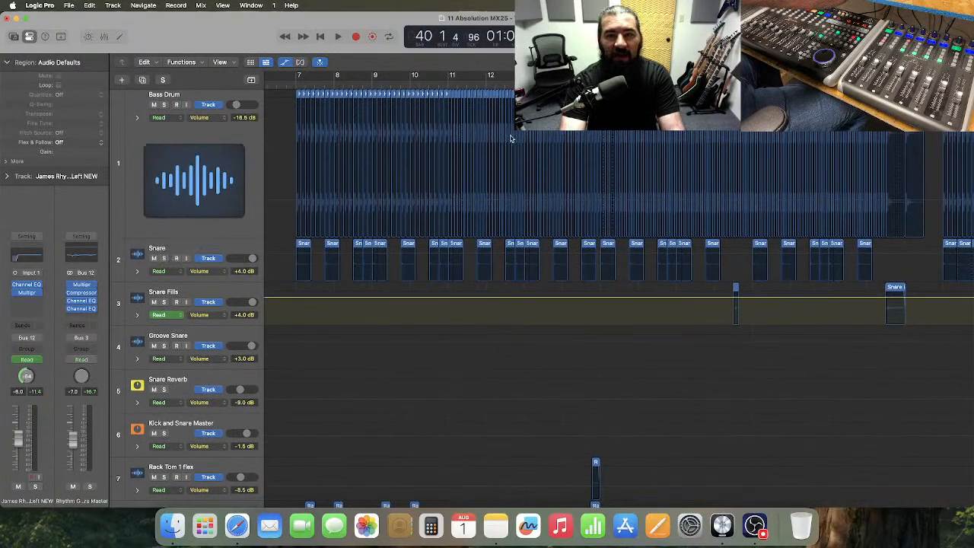
click(564, 146)
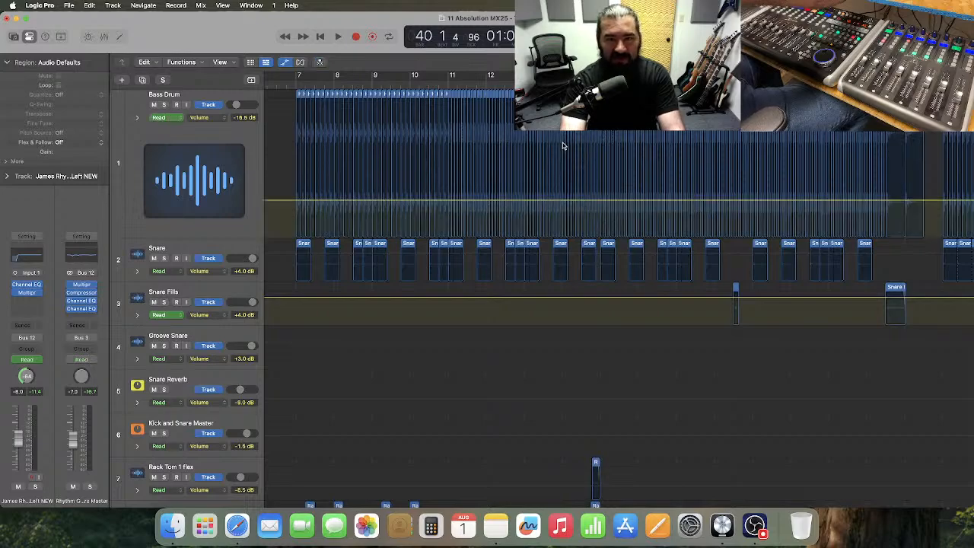
- Lower the Bass Drum volume automation to -18.0 dB from bar 15 to the middle of bar 22
key(super+Right)
key(super+Right)
key(super+Right)
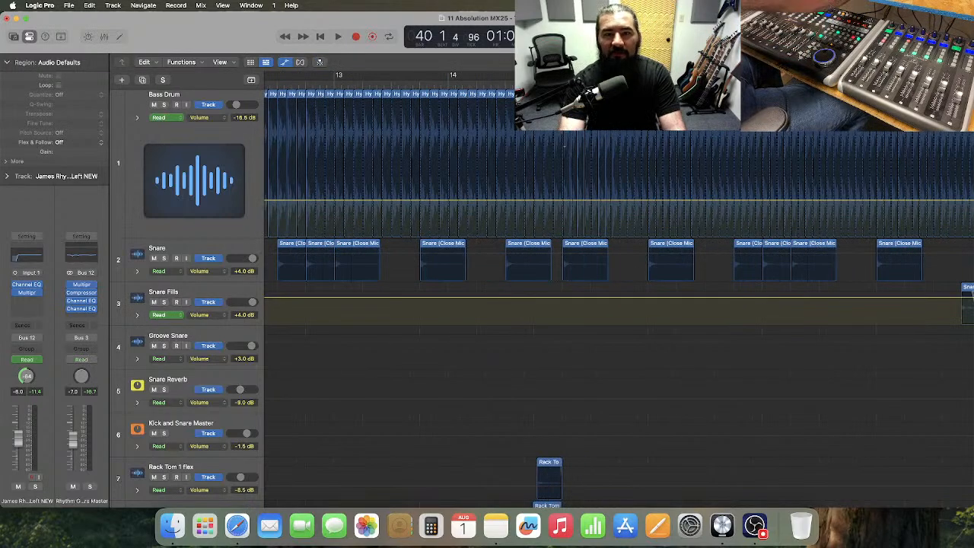
scroll(577, 169, right, 8)
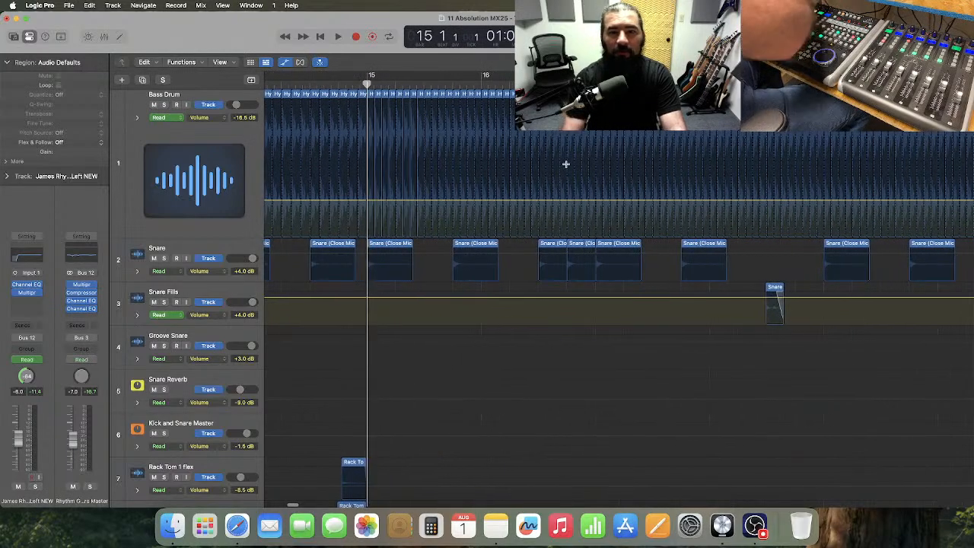
key(super+Left)
scroll(507, 157, right, 4)
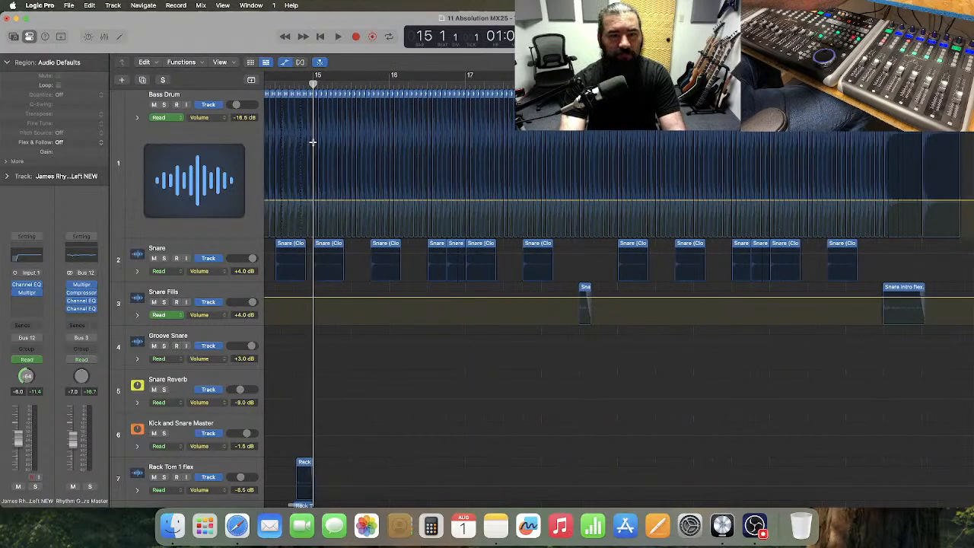
drag(313, 143, 884, 177)
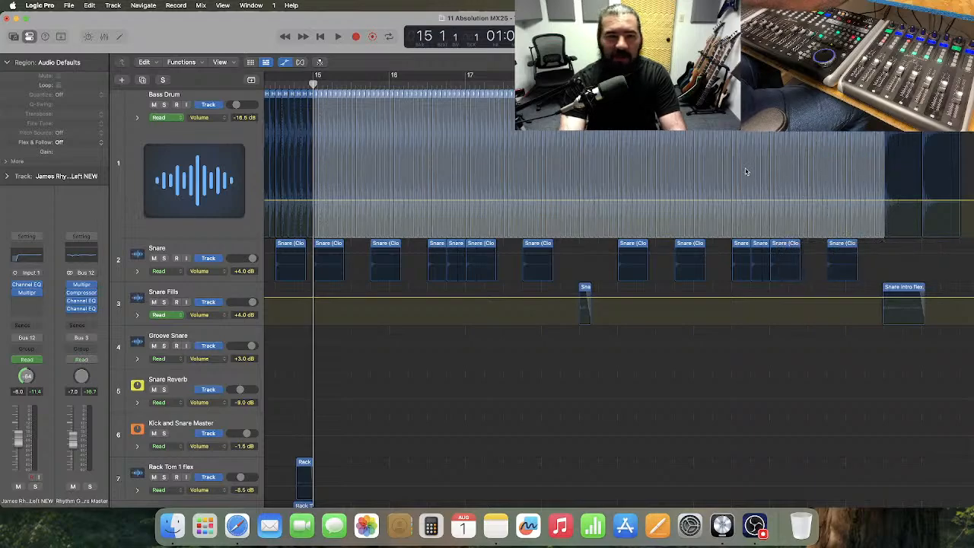
click(381, 212)
drag(197, 247, 196, 284)
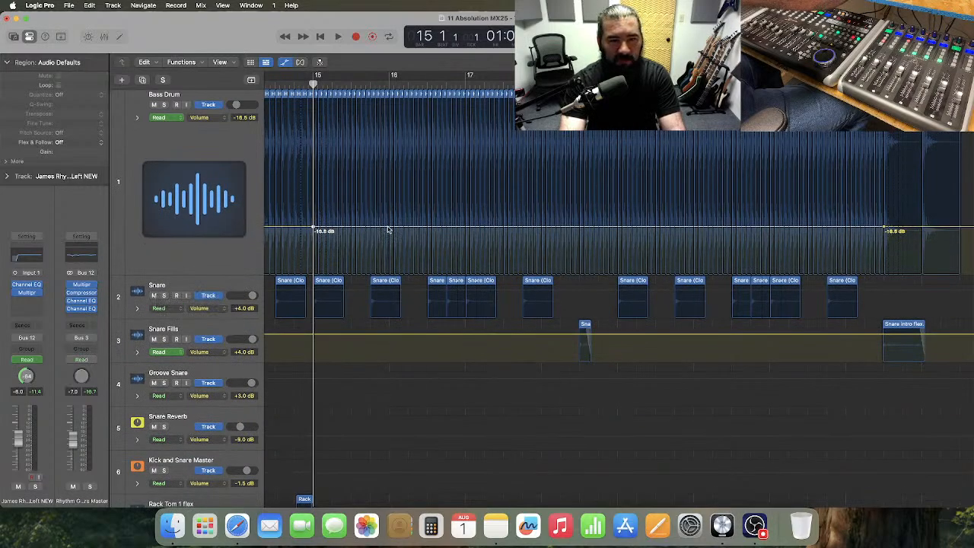
drag(387, 229, 387, 232)
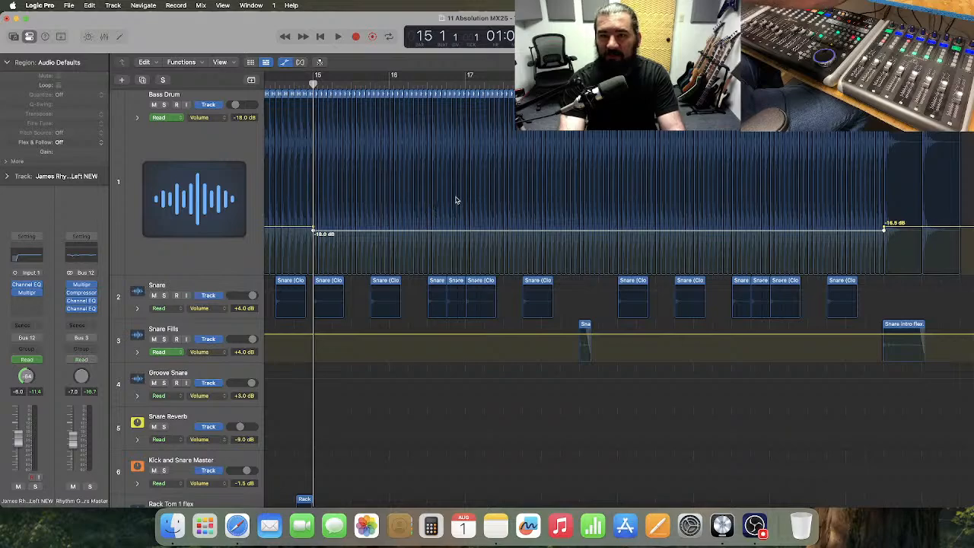
- Inspect both ends of the lowered Bass Drum volume section and listen to the passage through to bar 24
key(super+Right)
key(super+Right)
key(super+Right)
key(super+Right)
key(super+Right)
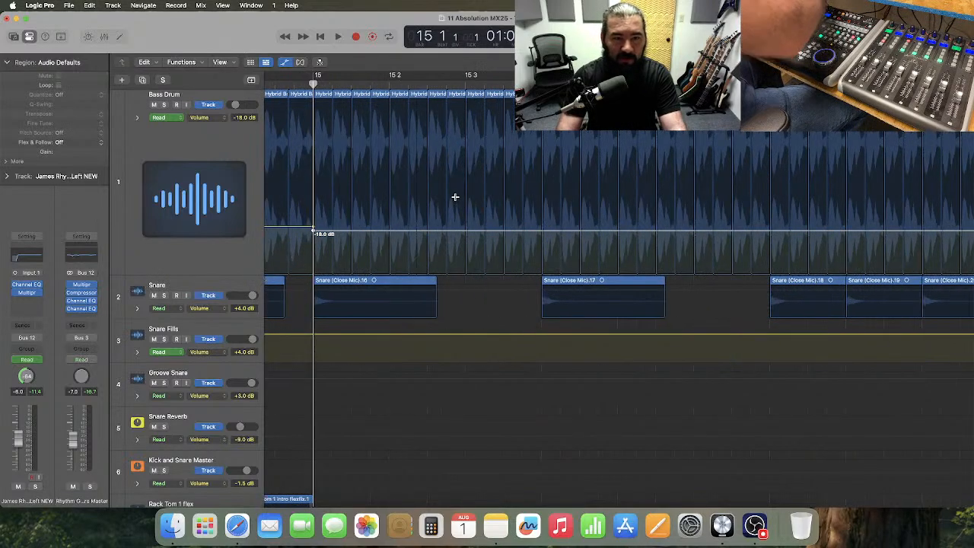
key(super+Left)
key(super+Left)
key(super+Left)
key(super+Left)
key(super+Left)
scroll(457, 200, right, 5)
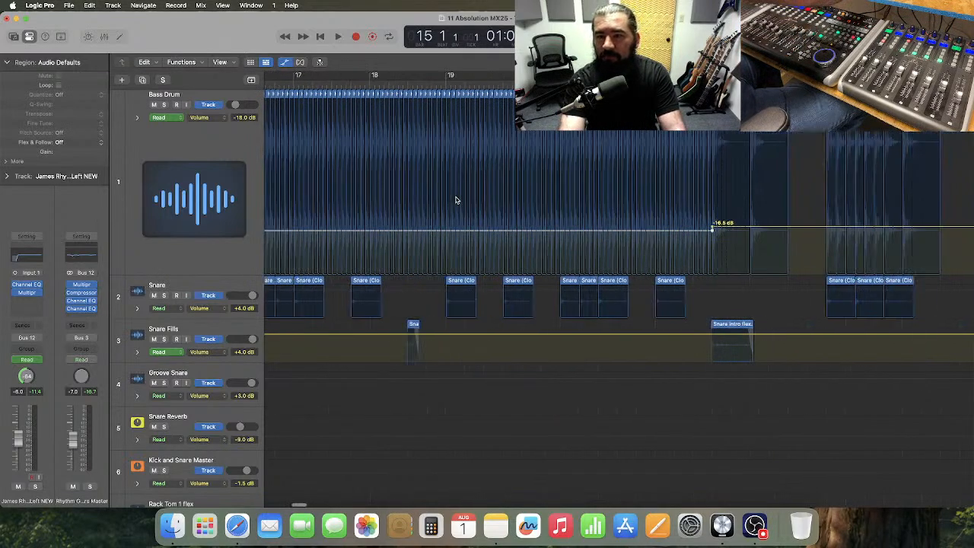
scroll(456, 200, left, 12)
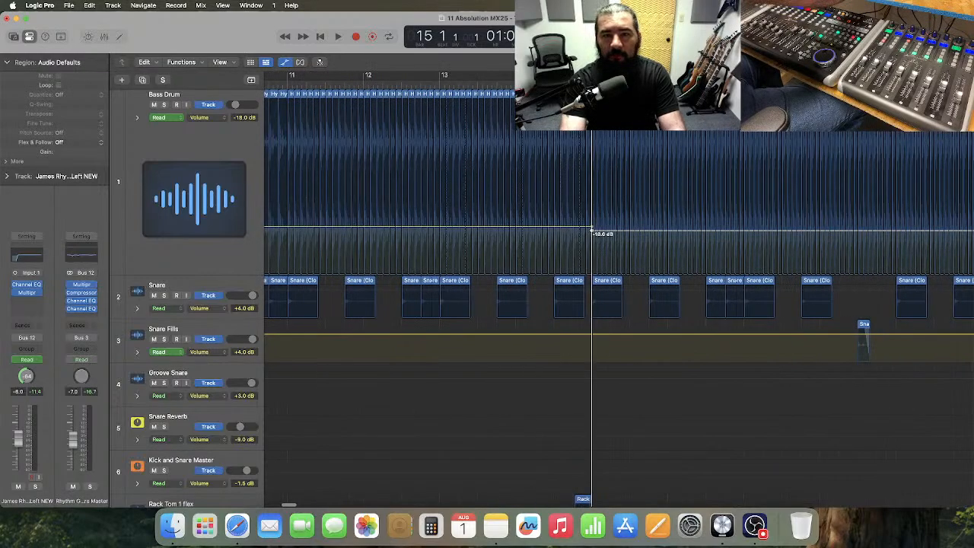
key(space)
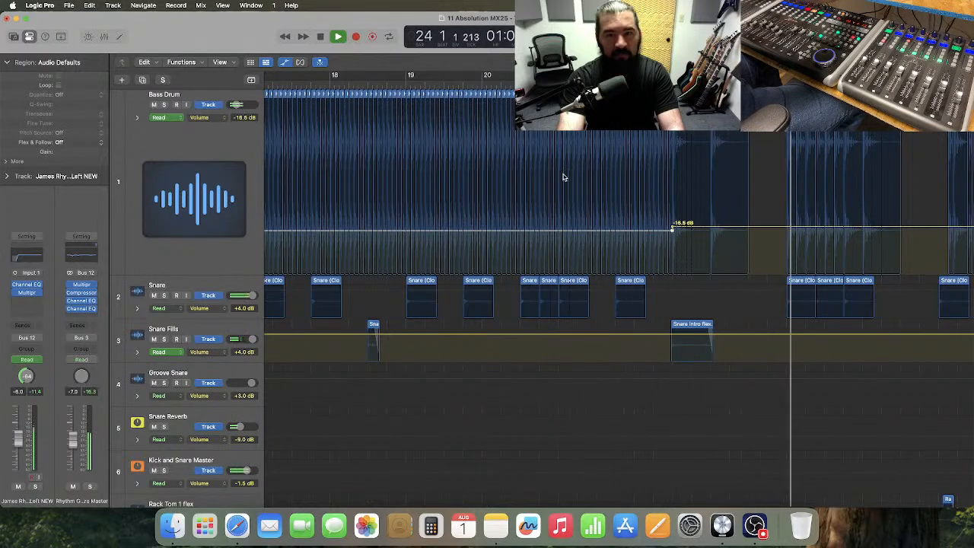
scroll(564, 175, left, 2)
scroll(564, 176, left, 5)
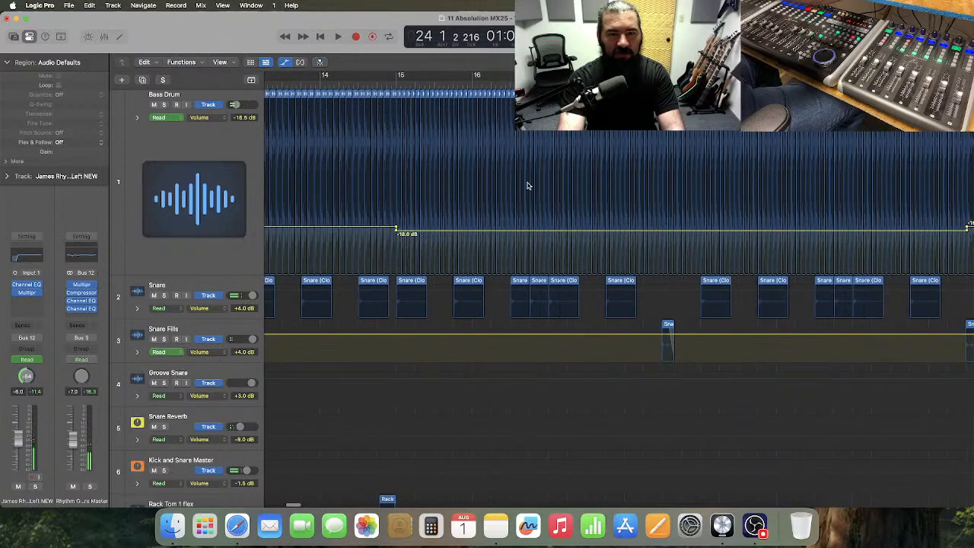
- Enlarge the Bass Drum track further and set the lowered section's volume automation to -17.5 dB
drag(206, 276, 206, 339)
click(447, 280)
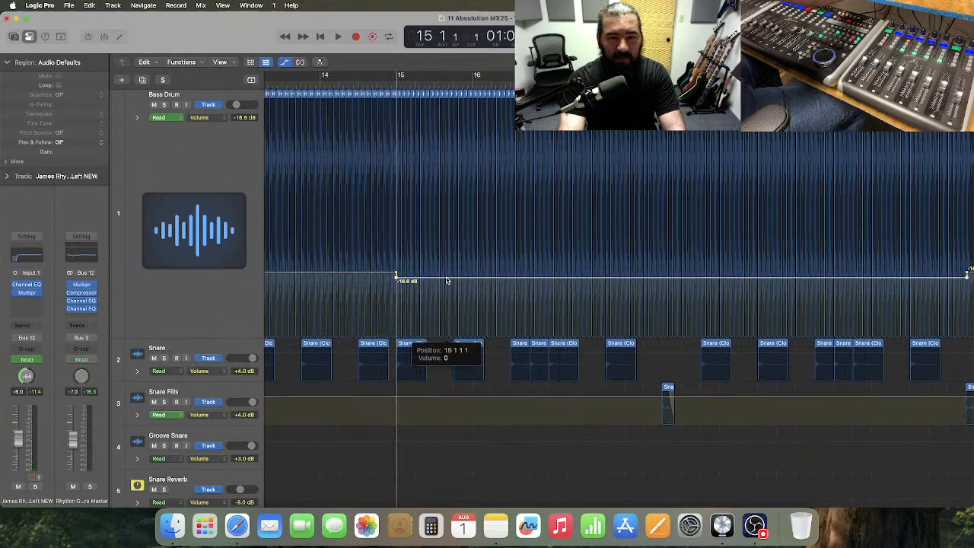
drag(446, 280, 447, 279)
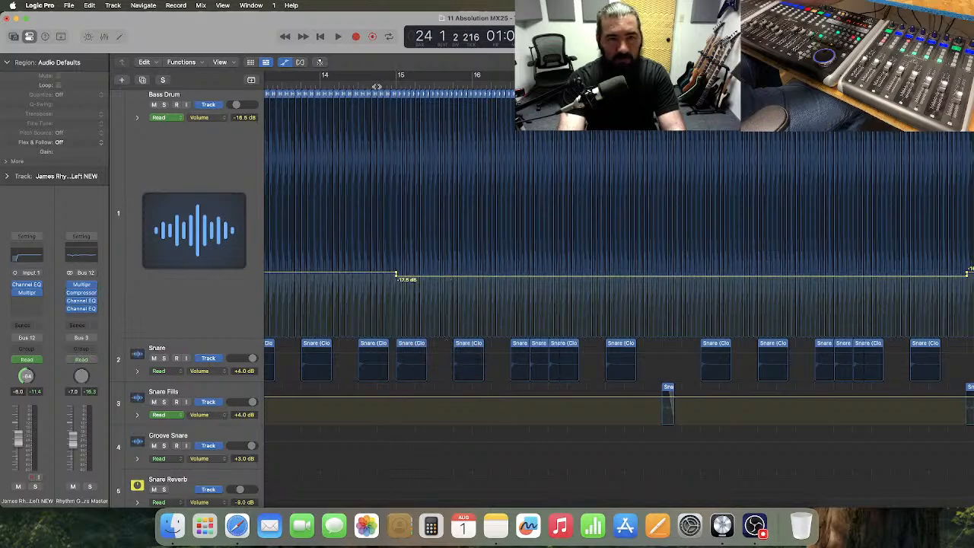
- Listen to the adjusted Bass Drum section through to bar 25 and reduce the track back to its compact height
key(space)
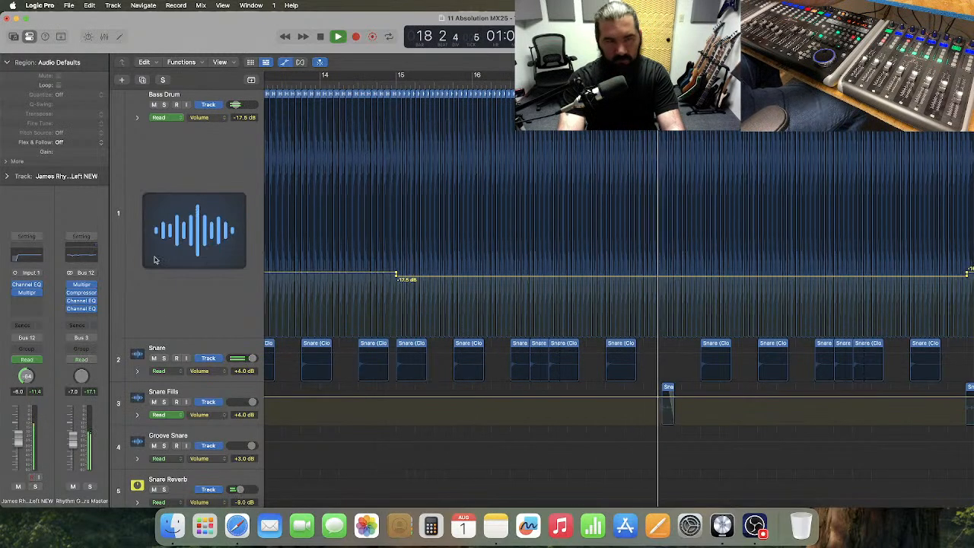
drag(196, 335, 236, 143)
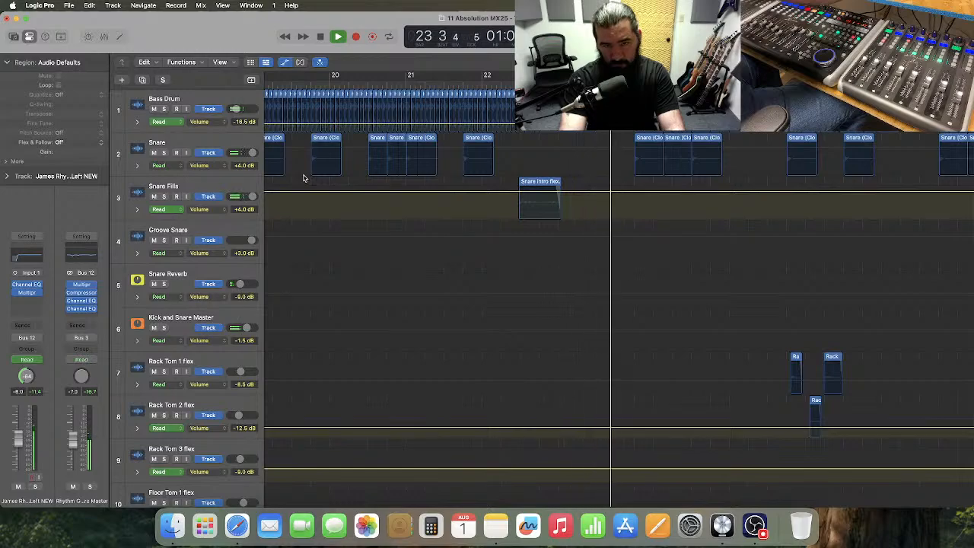
key(space)
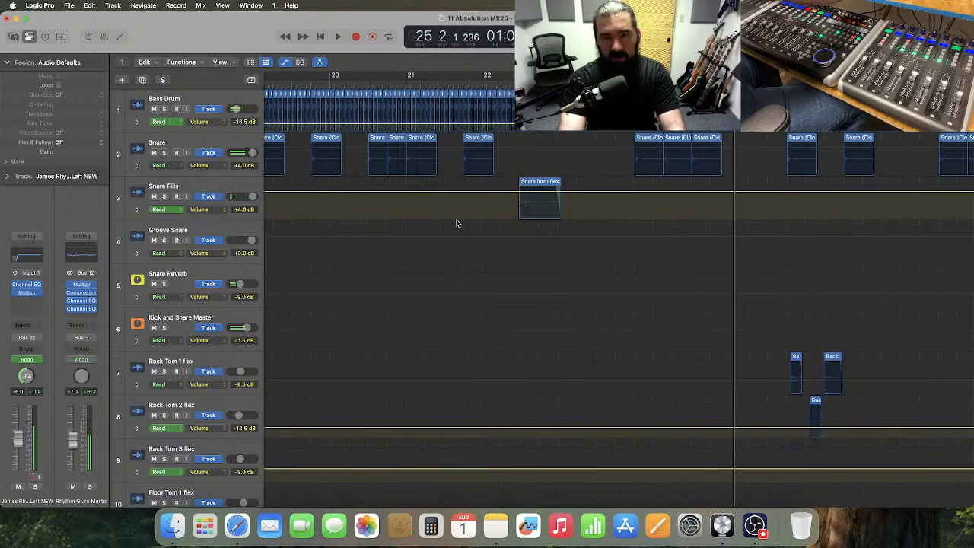
- Return to rhythm guitar tracks 27 to 30 and examine their waveforms and volume lines back to their entry near bar 7
scroll(457, 222, down, 15)
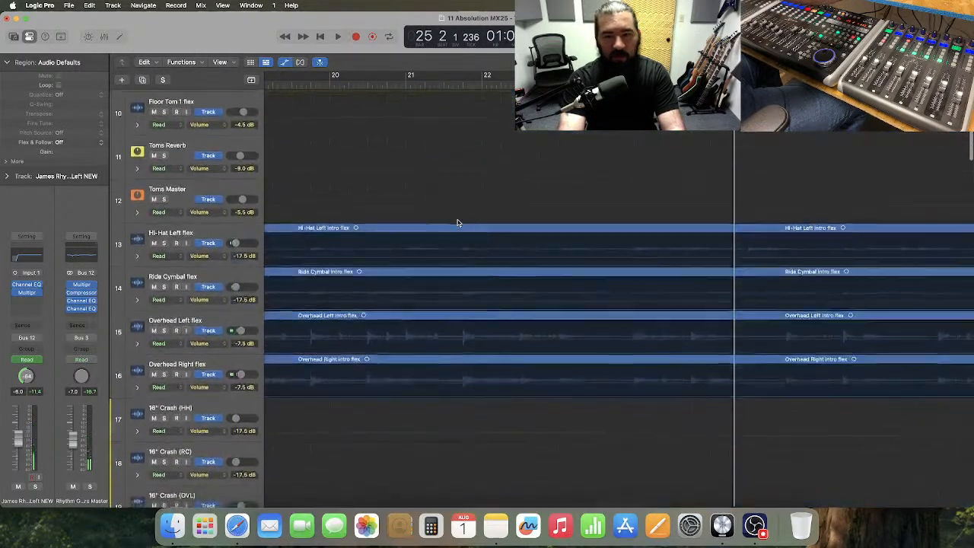
scroll(457, 222, down, 15)
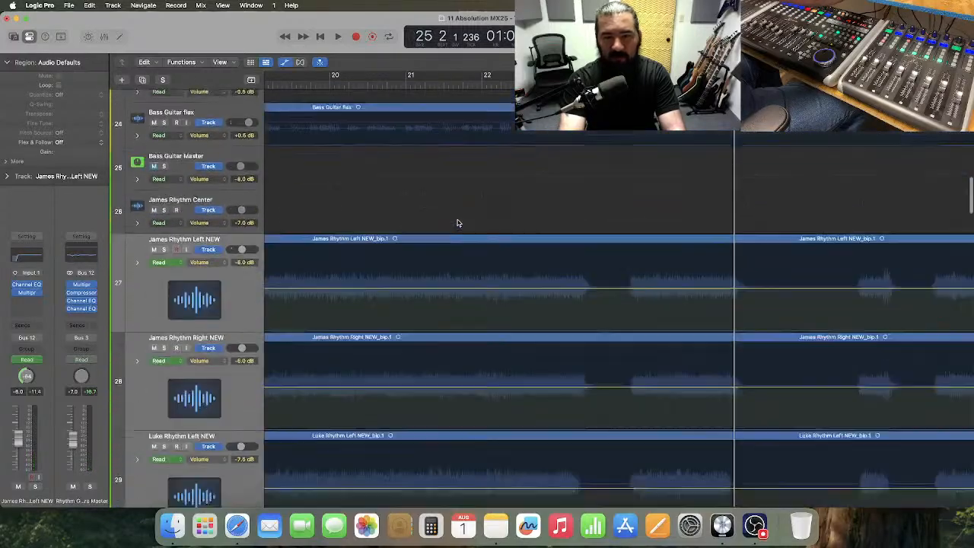
scroll(458, 223, down, 3)
scroll(457, 223, left, 5)
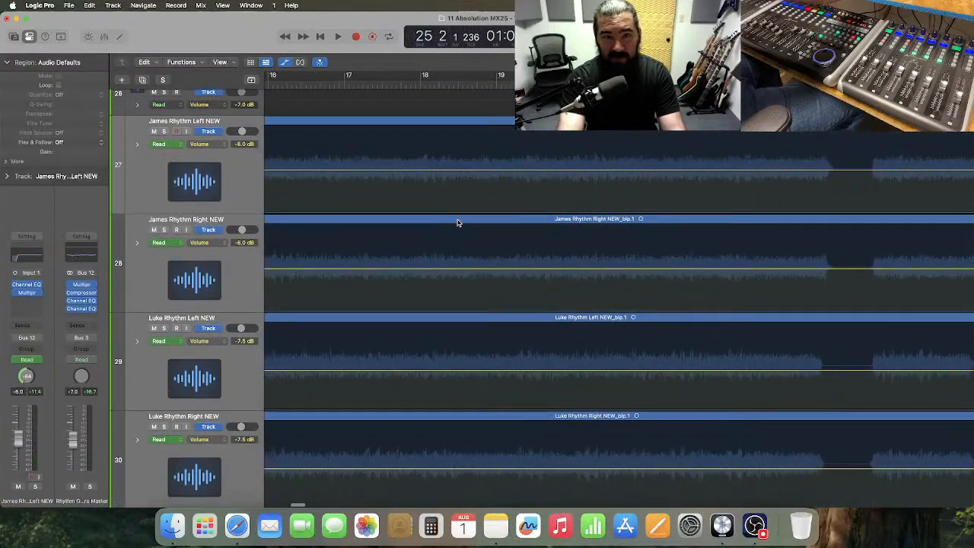
scroll(457, 222, left, 5)
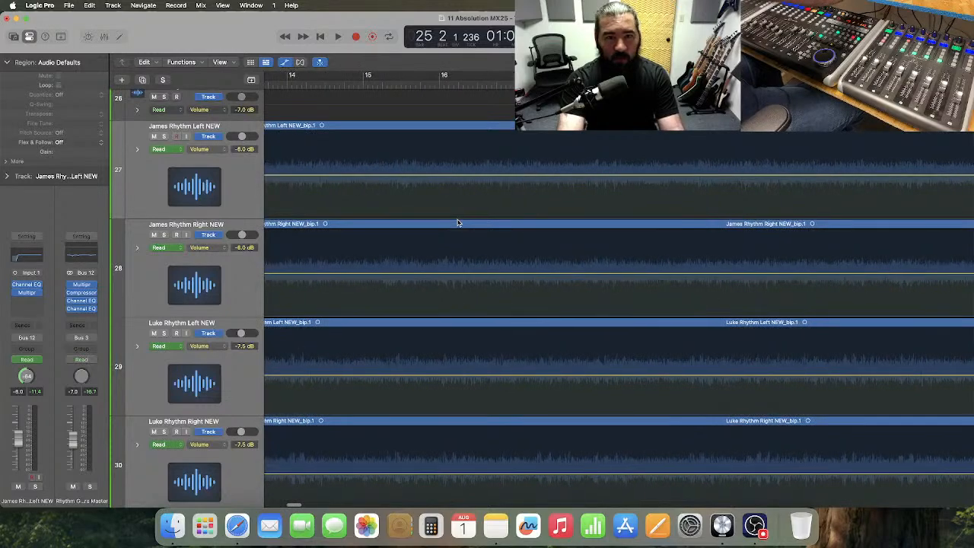
scroll(458, 223, left, 7)
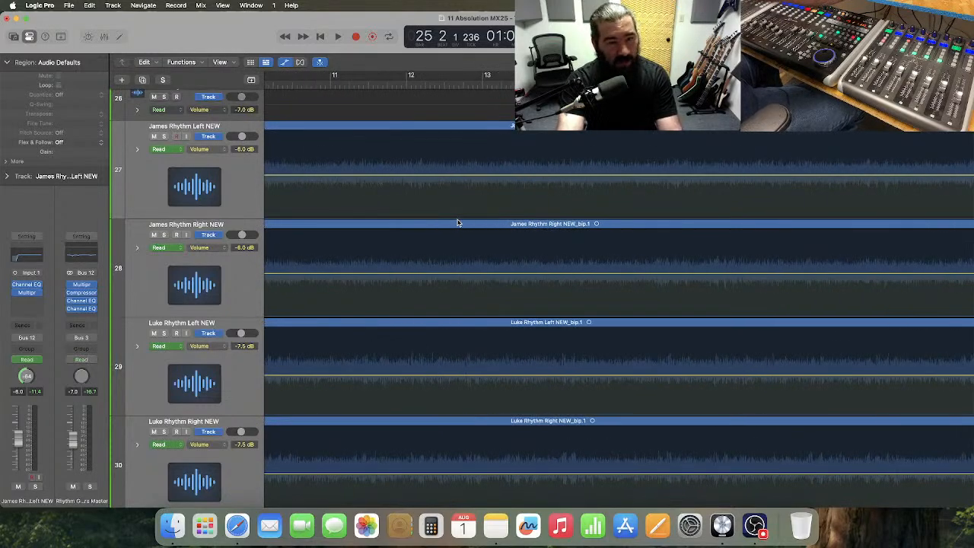
scroll(458, 223, left, 3)
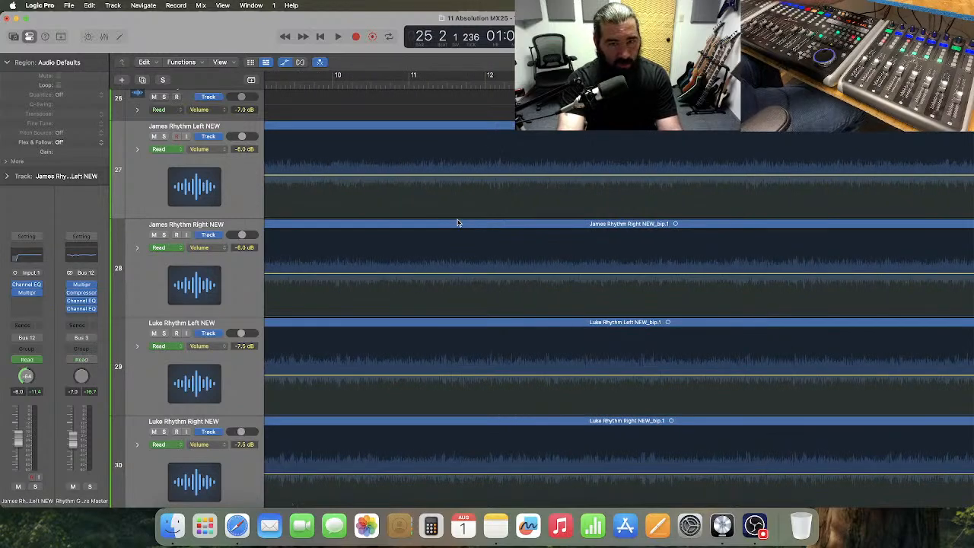
scroll(457, 223, left, 7)
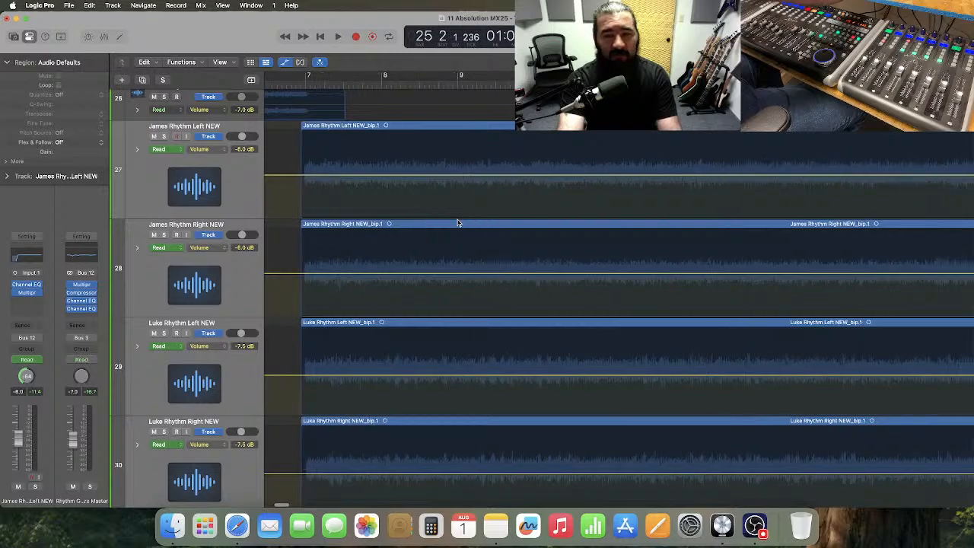
scroll(457, 223, right, 2)
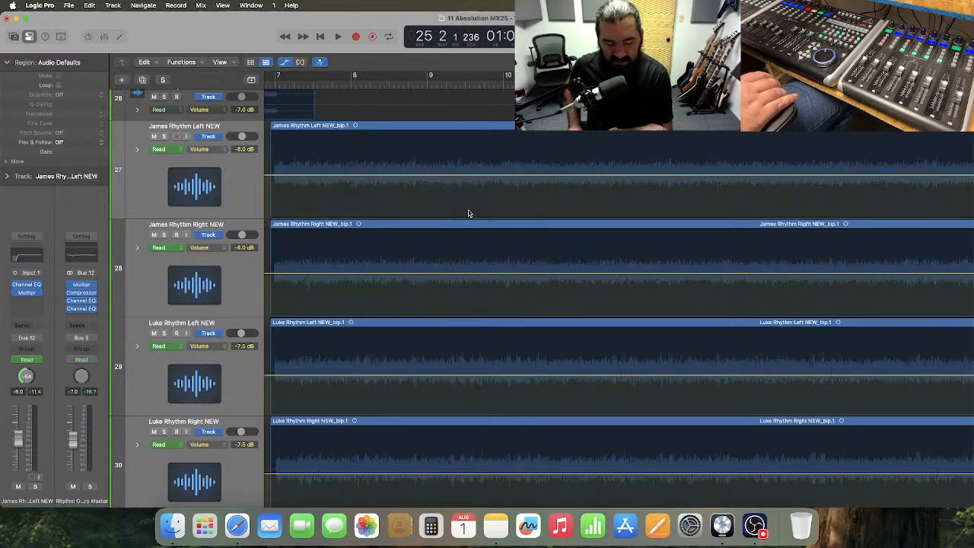
scroll(457, 213, left, 1)
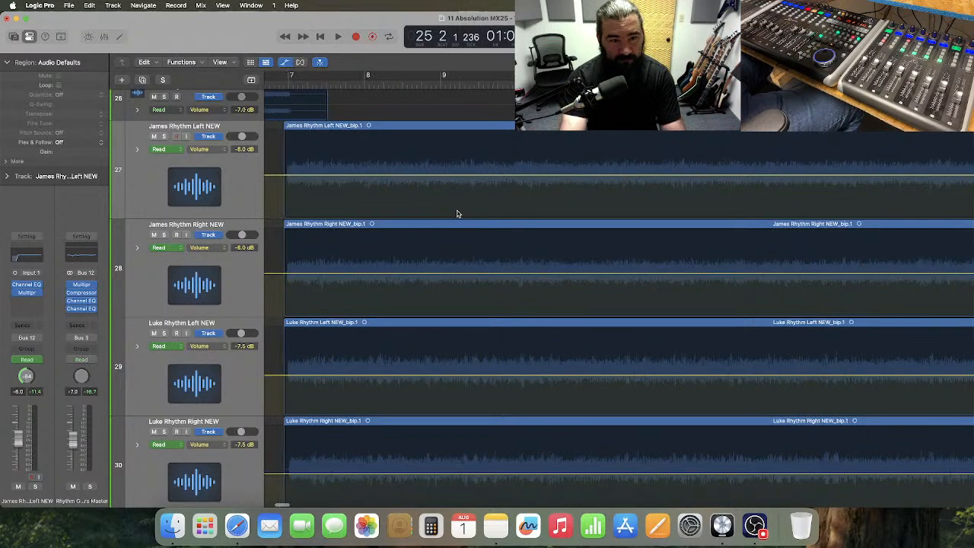
- Scan rhythm guitar tracks 27 to 30 forward to the pauses around bars 25 to 28 and listen from mid-bar 26 to bar 28
scroll(457, 214, down, 1)
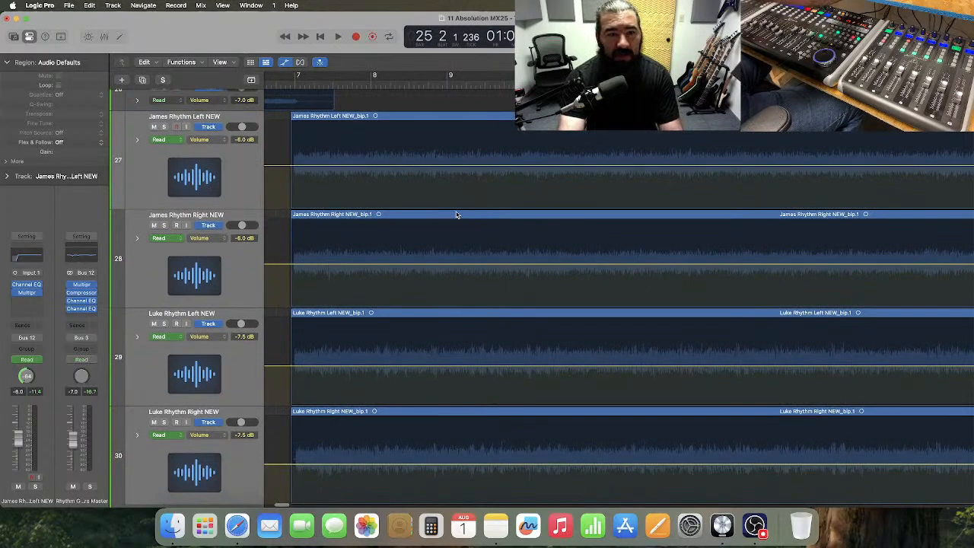
scroll(457, 215, right, 15)
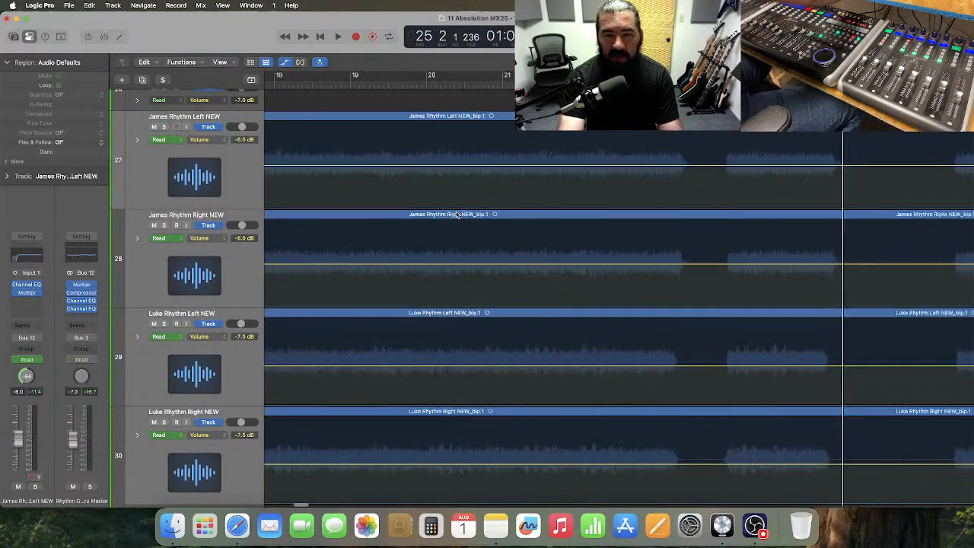
scroll(456, 214, right, 2)
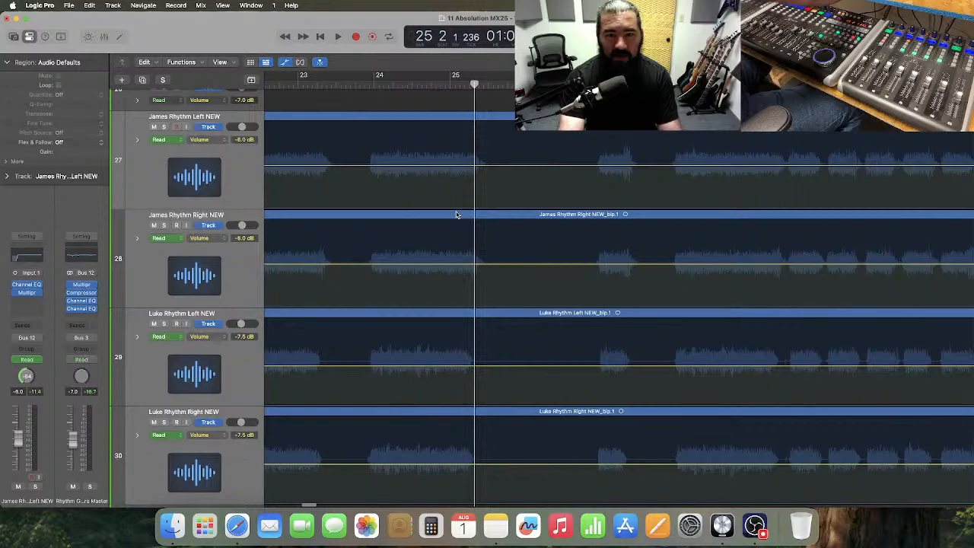
scroll(457, 215, right, 2)
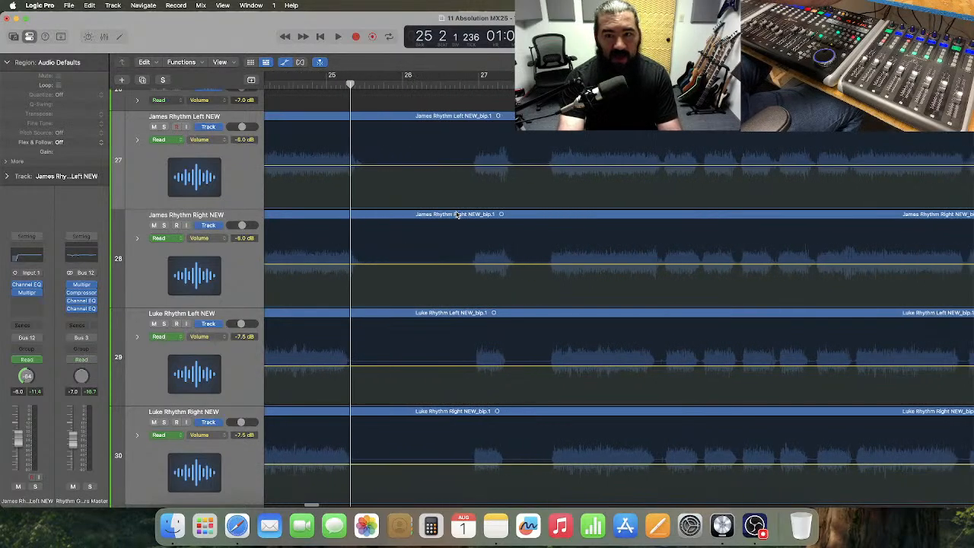
scroll(457, 214, right, 2)
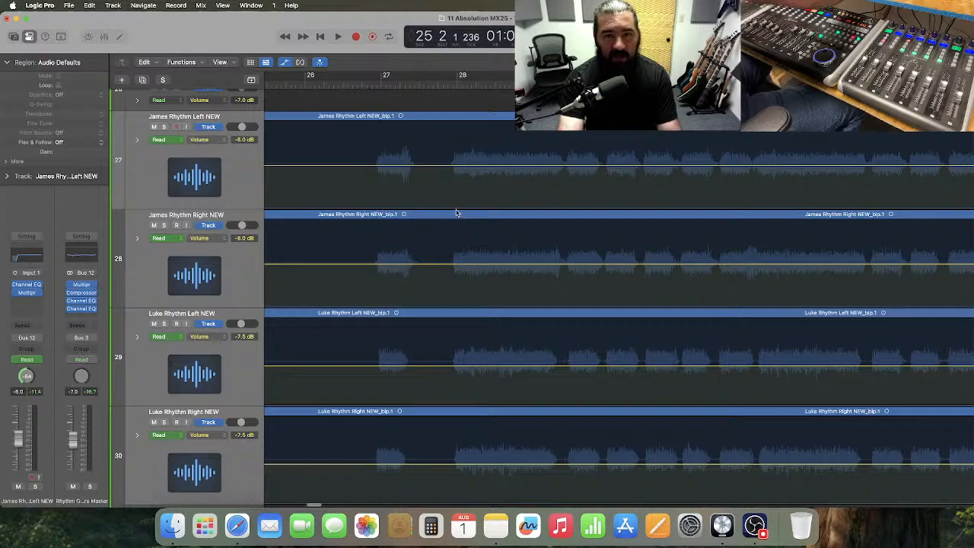
scroll(461, 202, left, 2)
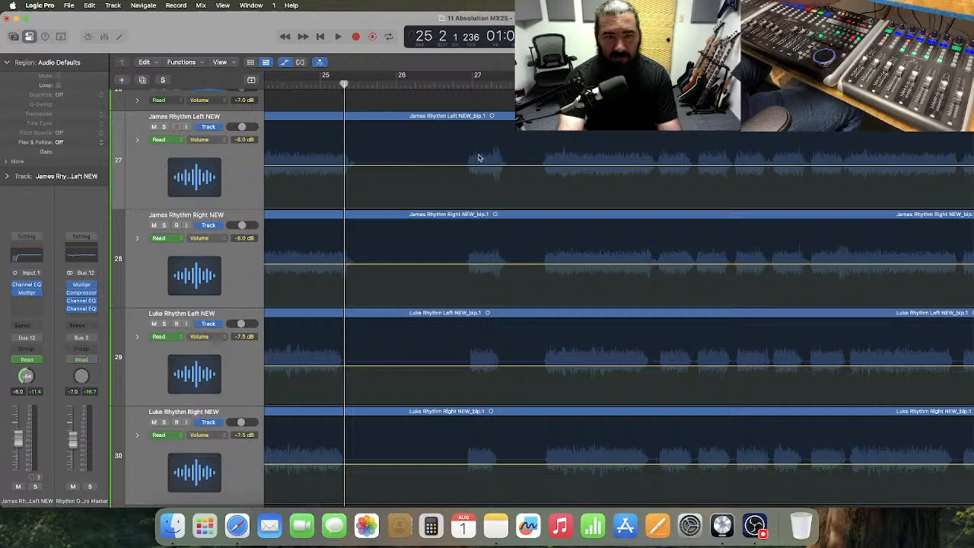
click(435, 83)
key(space)
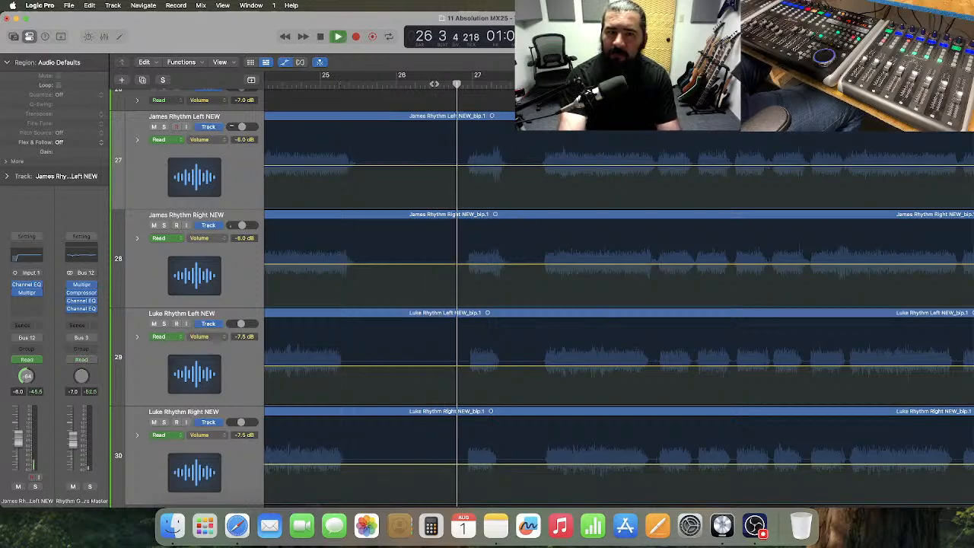
key(space)
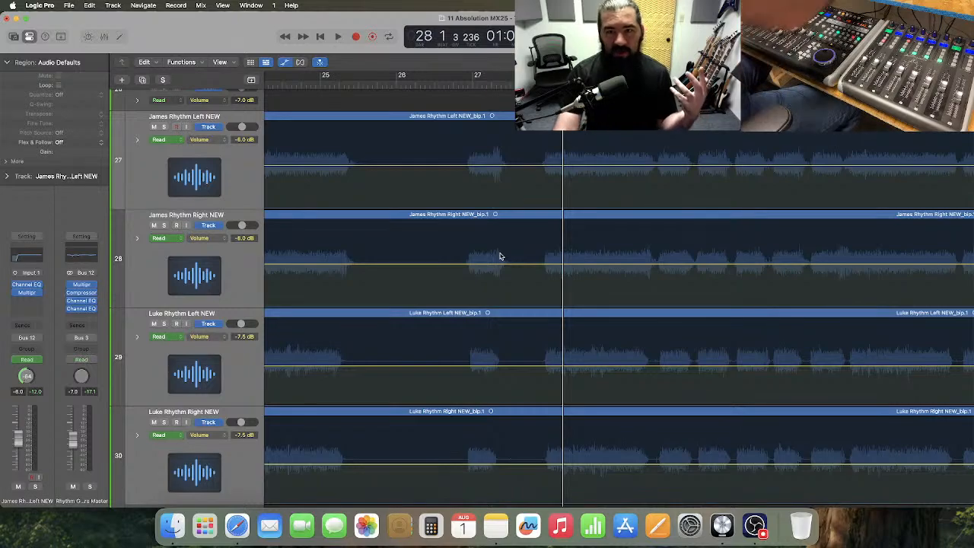
- Listen to the chopped rhythm guitar riff from bar 28 to bar 38 and return to the waveforms around bar 28
scroll(500, 256, right, 5)
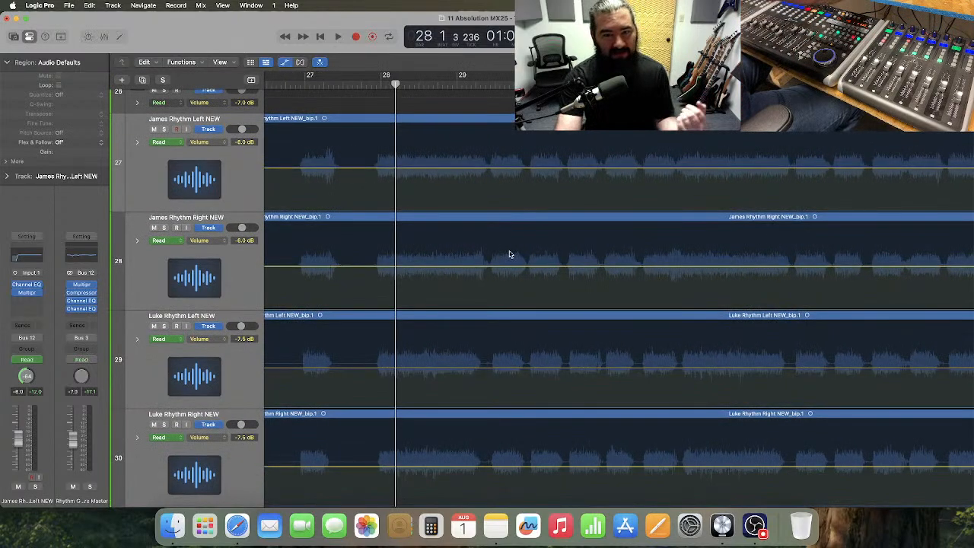
click(449, 82)
key(space)
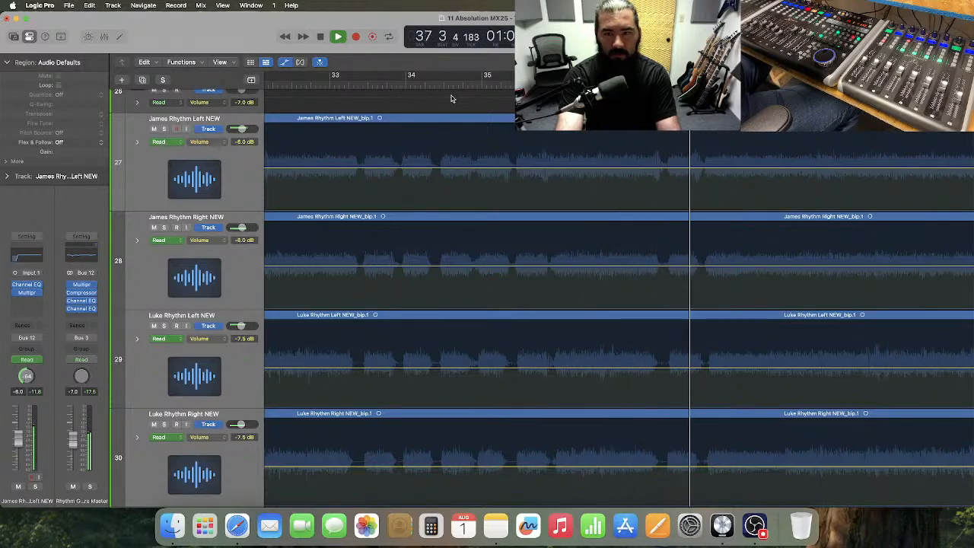
key(space)
scroll(487, 153, left, 10)
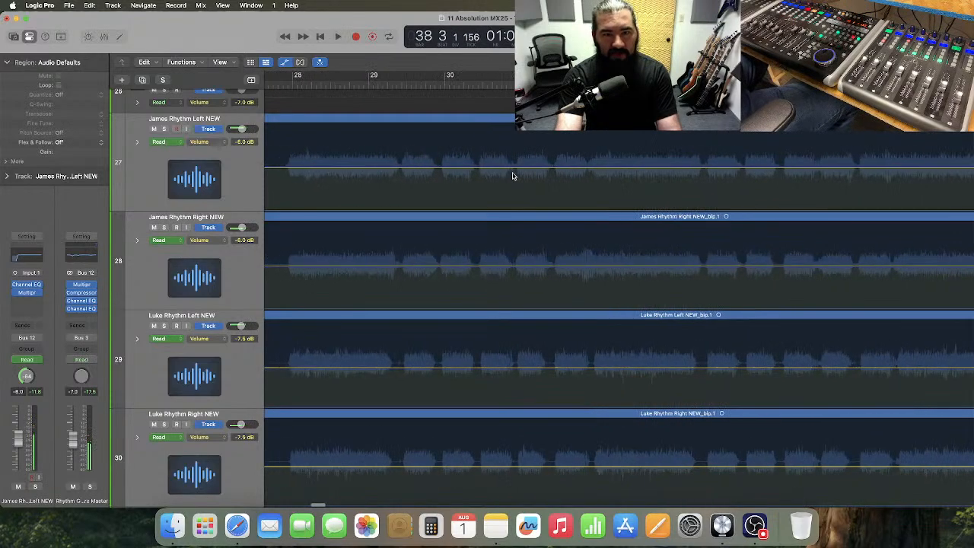
scroll(513, 177, left, 1)
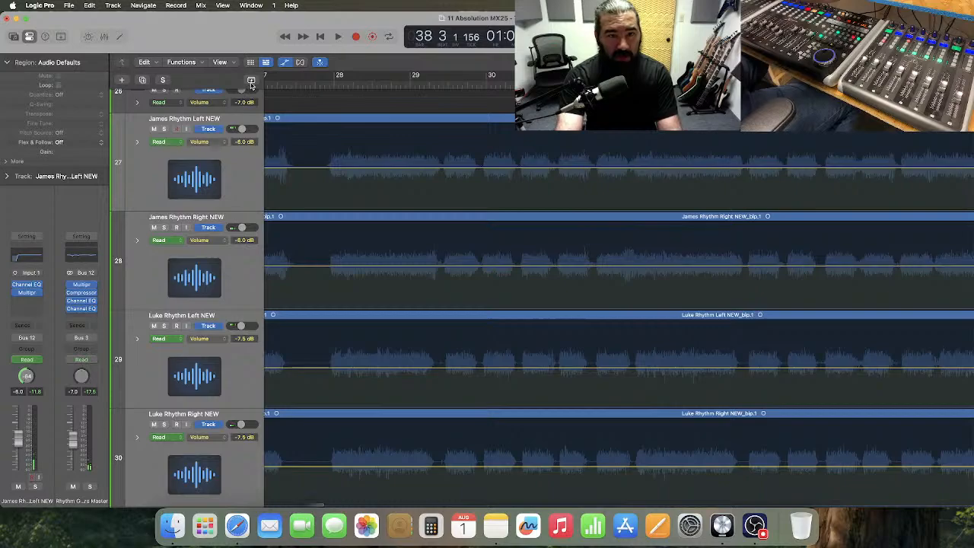
- Hide the track automation, place the playhead at 29 2 2 1 and select the four rhythm guitar regions with the Scissors tool ready
click(283, 64)
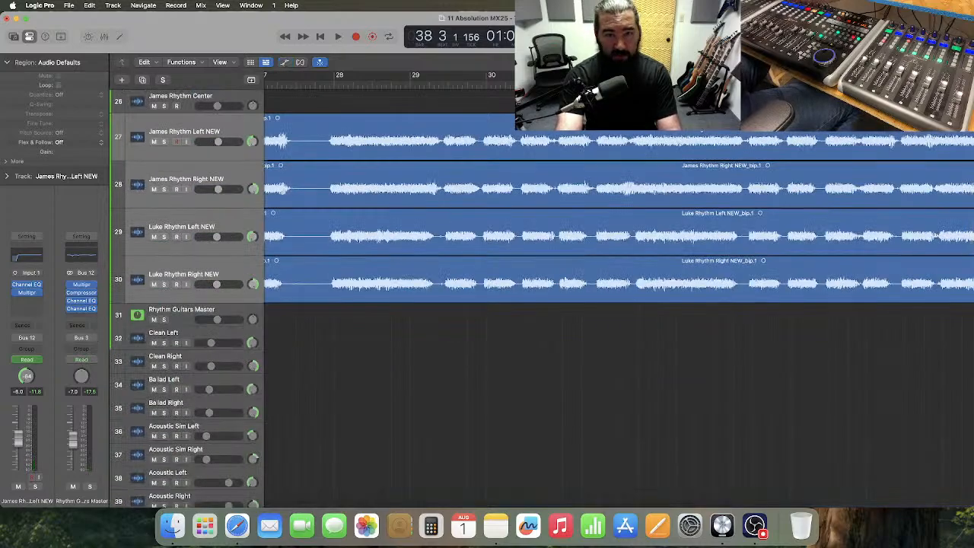
key(t)
key(Escape)
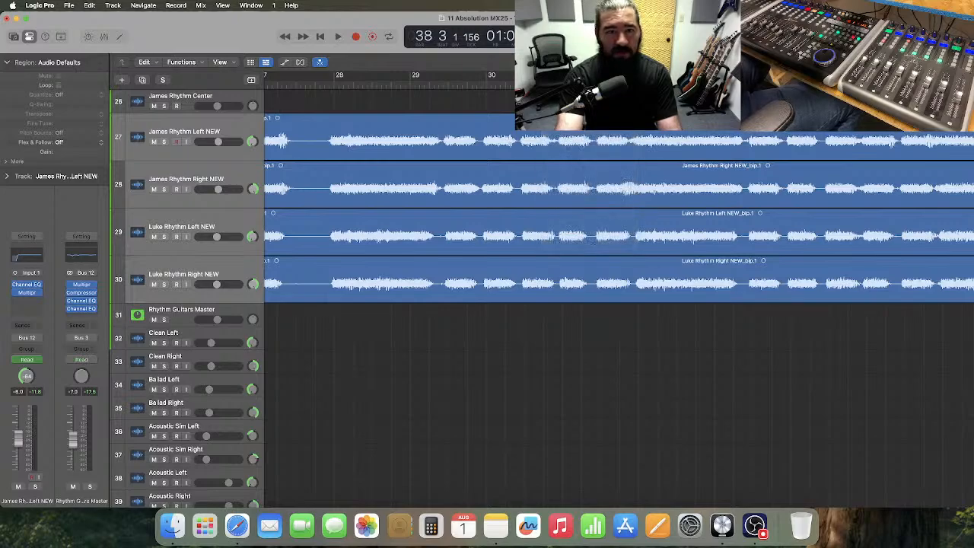
click(433, 84)
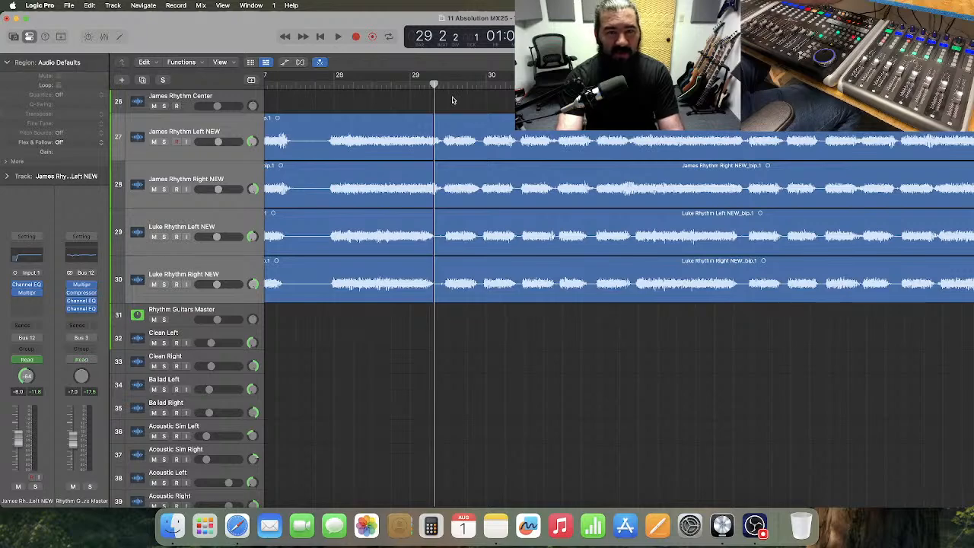
drag(452, 104, 466, 285)
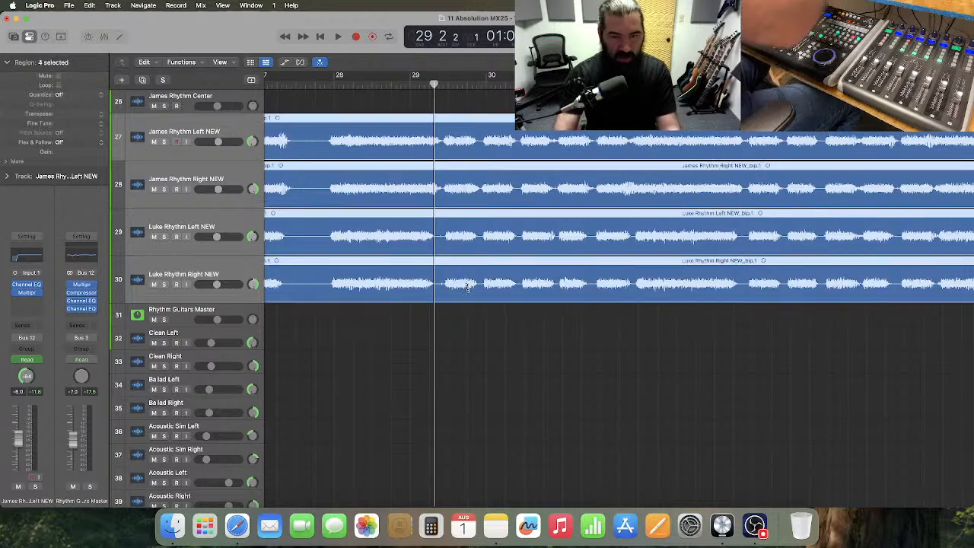
- Split the four rhythm guitar regions at 29 2 2 1 and trim the second part's start to just before beat 3 of bar 29
key(super+Right)
key(super+Right)
key(super+Right)
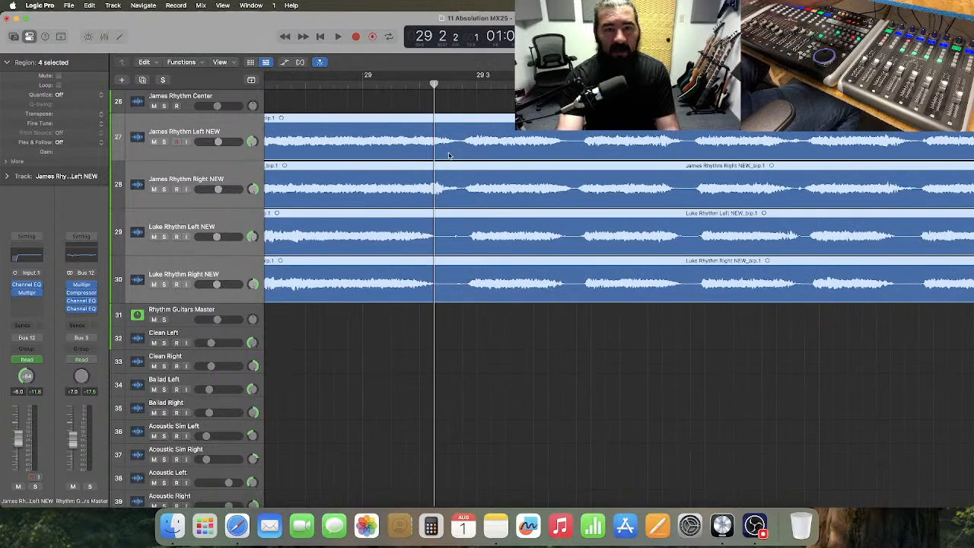
click(435, 150)
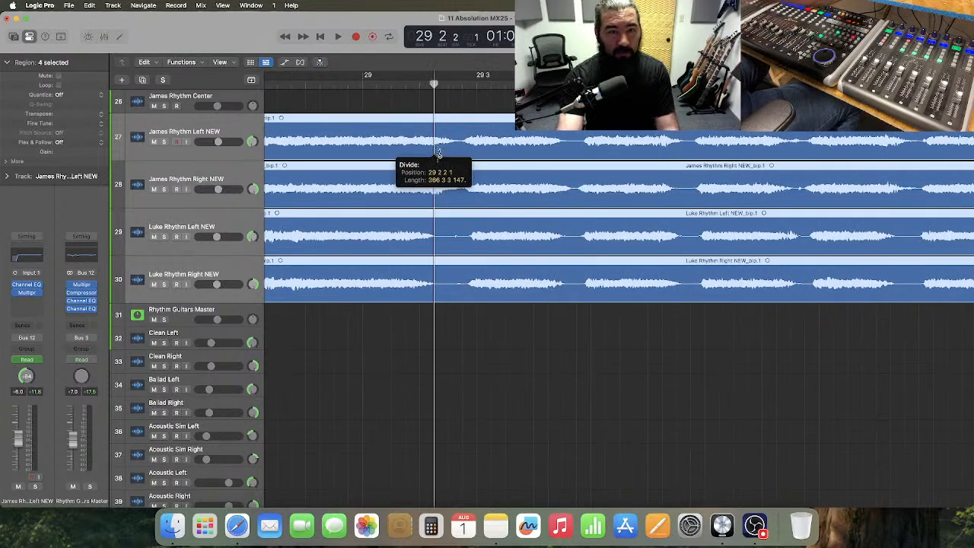
drag(436, 147, 465, 147)
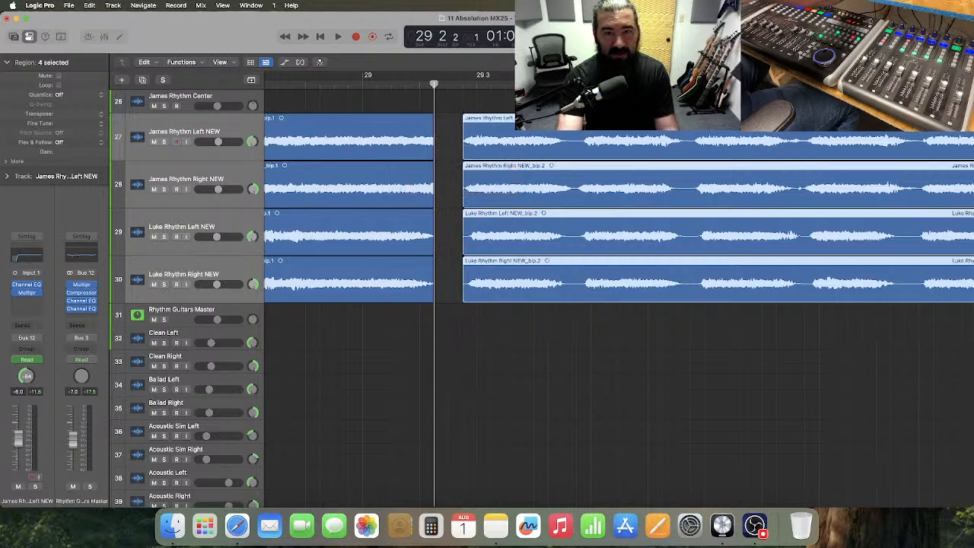
- Split the four regions at 29 4 3 1, trim the remainder's start to just before bar 30 and shorten the cut chord's end by a sixteenth
key(space)
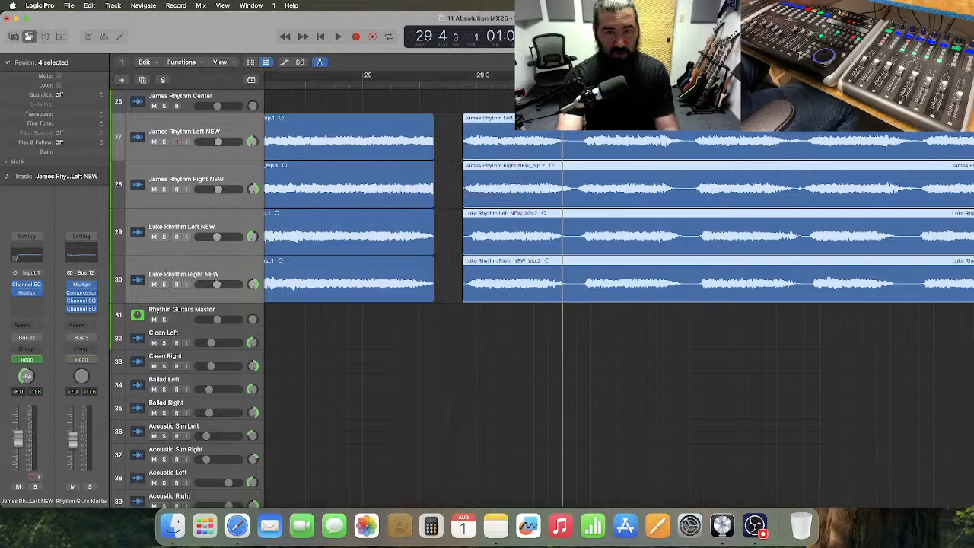
super+click(564, 145)
drag(564, 150, 556, 292)
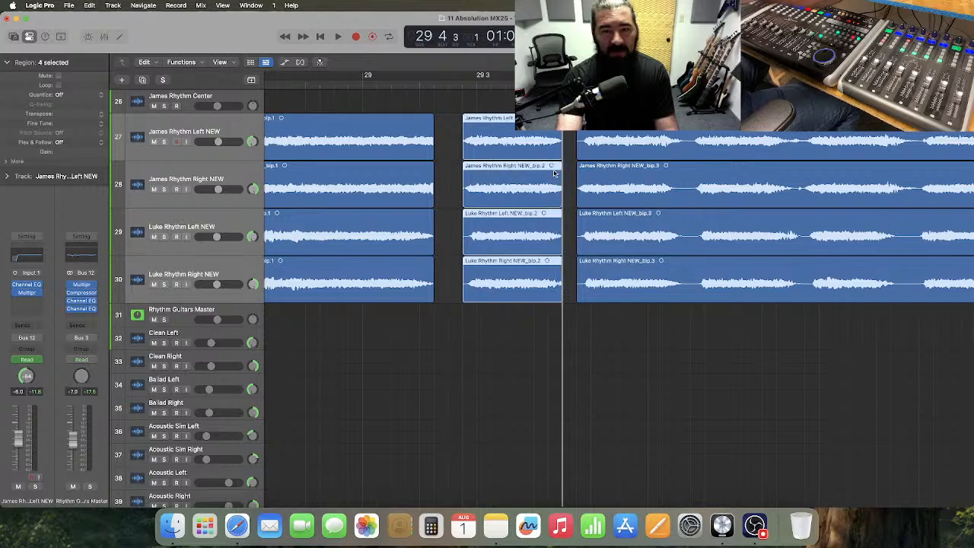
drag(557, 150, 548, 157)
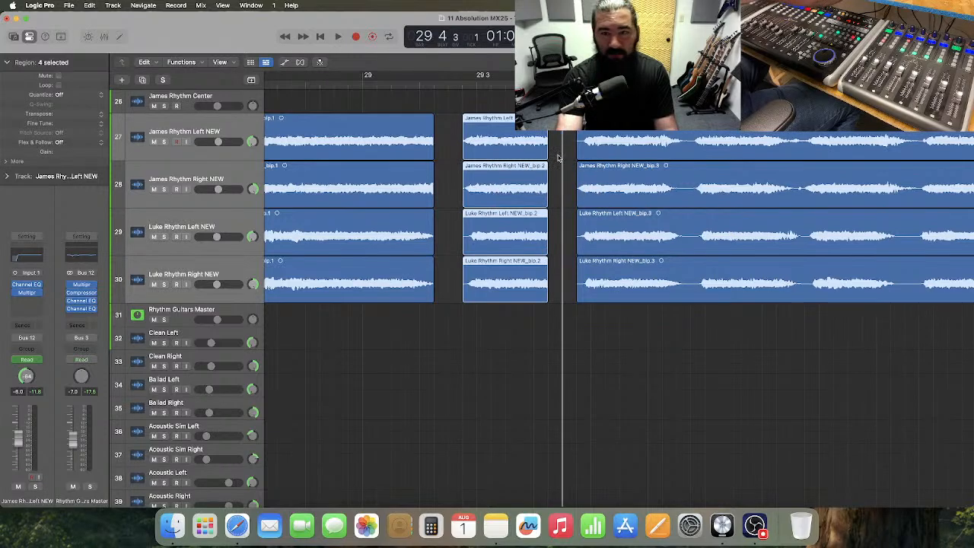
- Split the four rhythm guitar regions at 30 2 2 1 and trim the remainder's start to just before beat 3 of bar 30
click(662, 83)
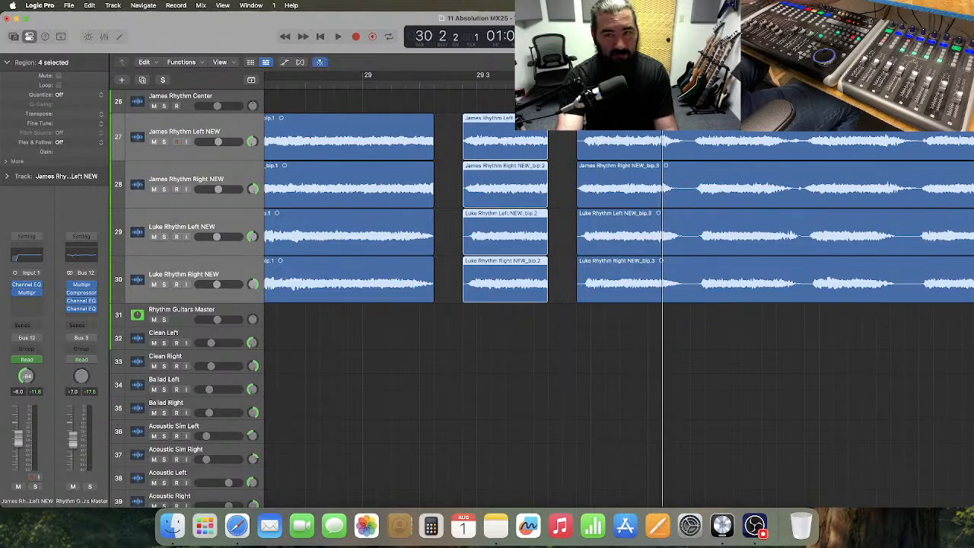
drag(680, 104, 689, 295)
click(662, 293)
scroll(666, 294, right, 3)
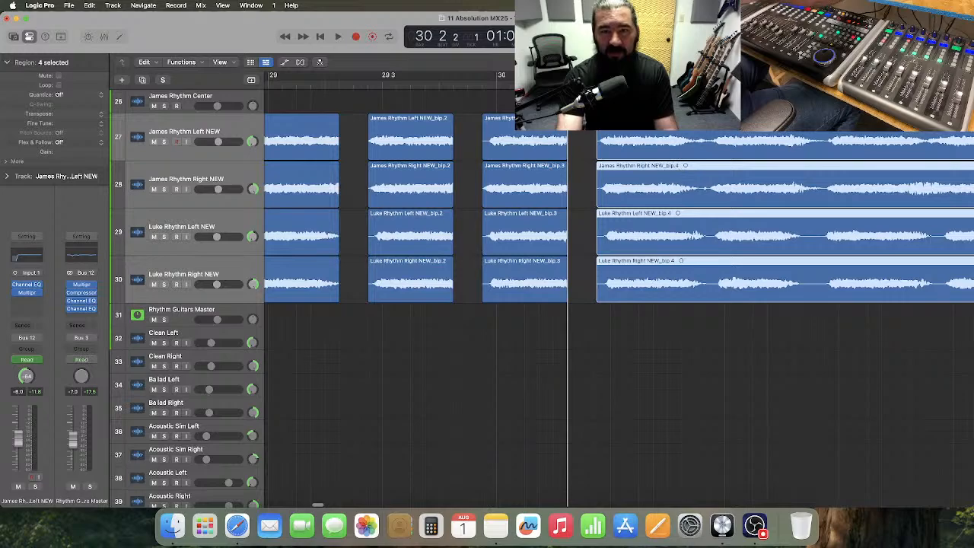
- Split the four rhythm guitar regions at 30 4 2 1 and trim the remainder's start to just before bar 31
click(683, 85)
super+click(683, 152)
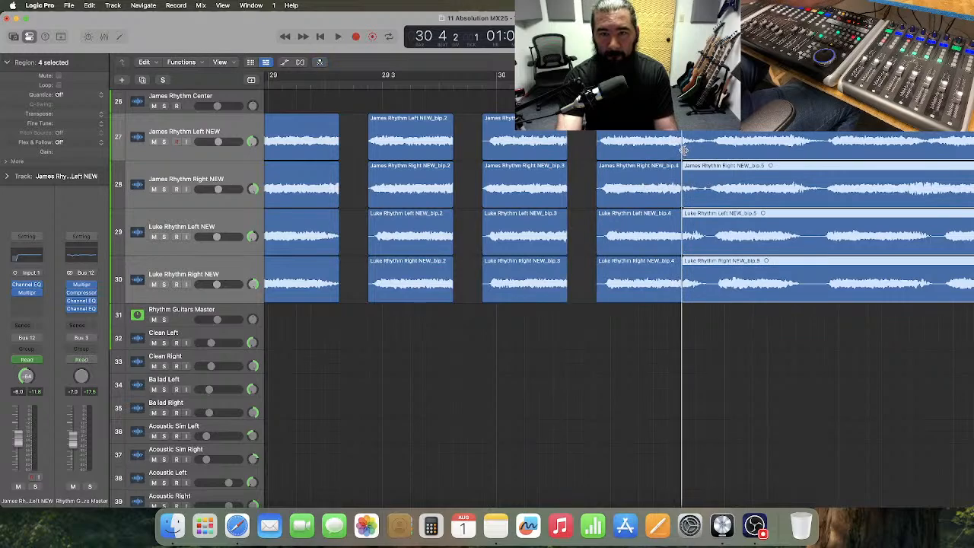
drag(684, 150, 710, 152)
scroll(682, 162, right, 1)
scroll(682, 162, right, 4)
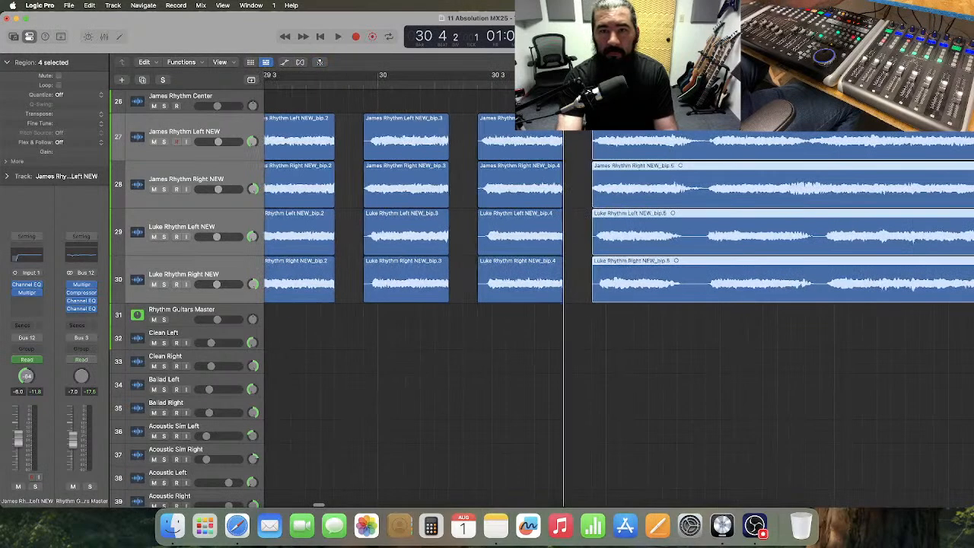
- Split the four rhythm guitar regions at 31 2 2 1 and trim the remainder's start to just before beat 3 of bar 31
click(678, 85)
click(694, 151)
shift+click(696, 266)
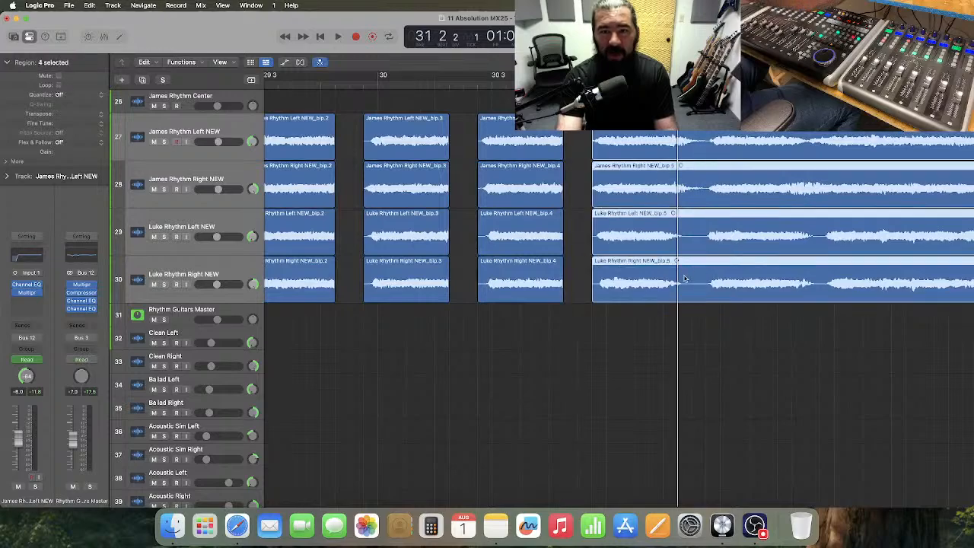
super+click(678, 146)
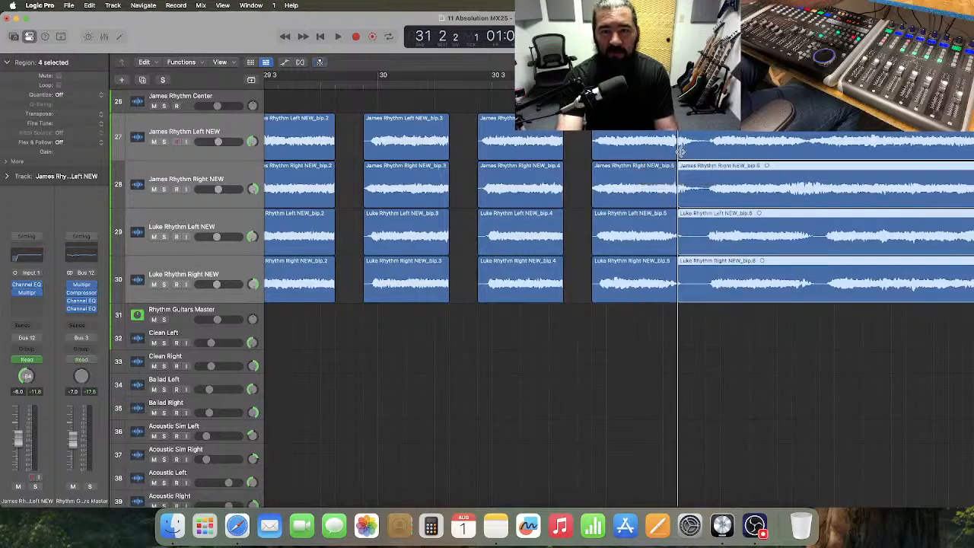
drag(678, 147, 711, 152)
scroll(711, 152, right, 4)
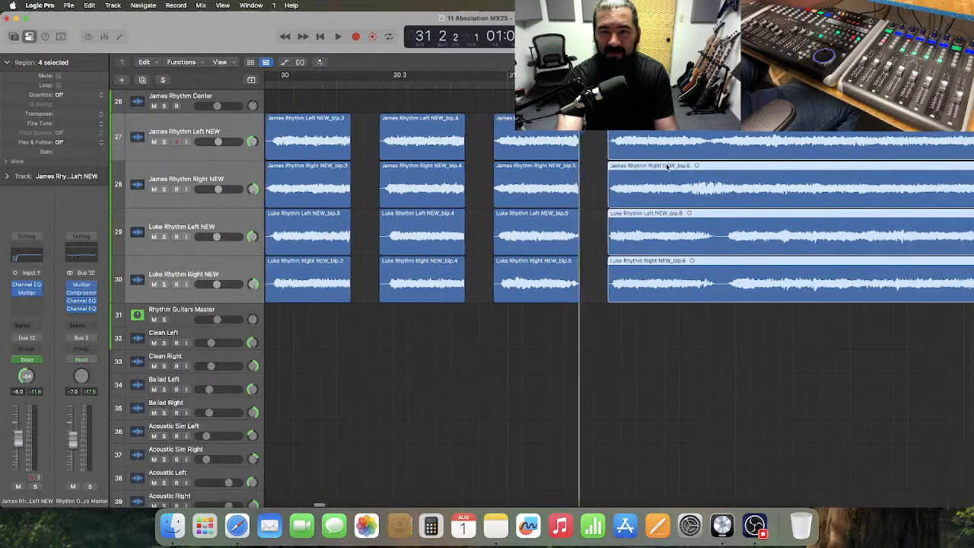
- Split the four rhythm guitar regions at 31 4 2 1 and trim the remainder's start to just before bar 32
click(689, 86)
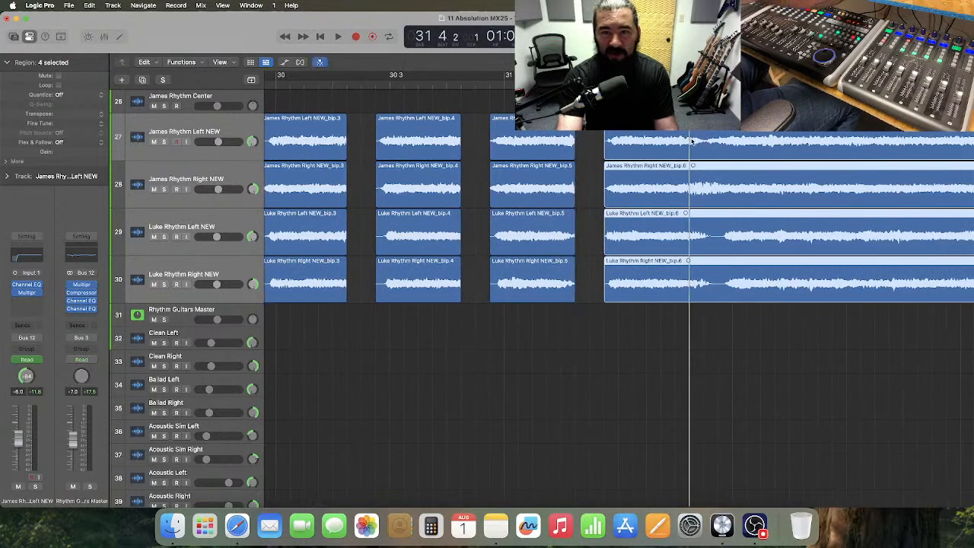
super+click(690, 146)
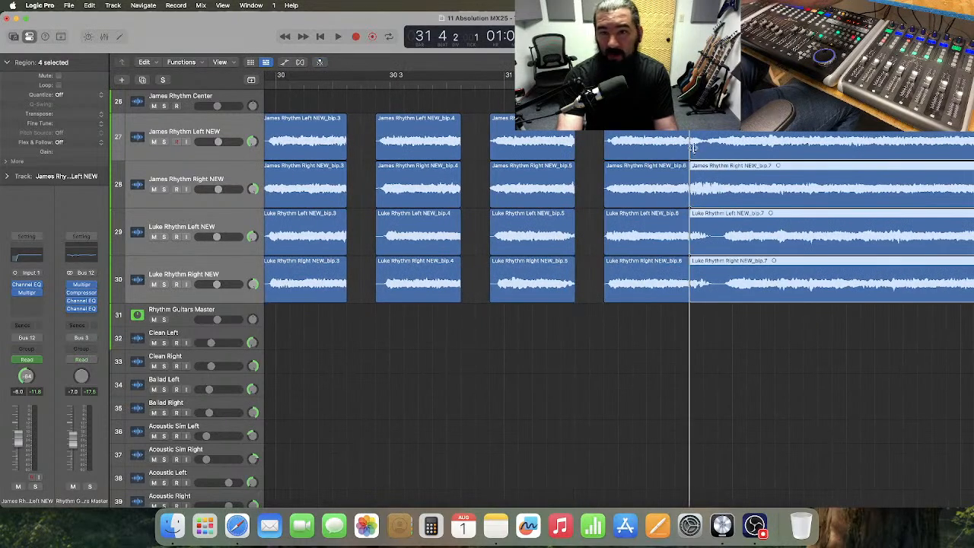
drag(692, 147, 720, 150)
scroll(695, 162, right, 5)
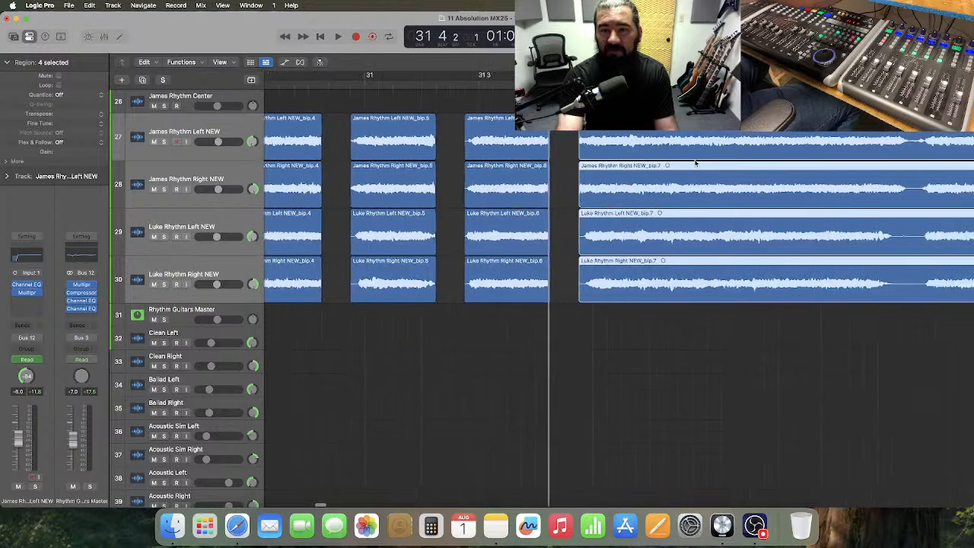
- Check the rhythm guitar regions after bar 32 and review the new gaps back to the passage before bar 29
scroll(695, 163, right, 9)
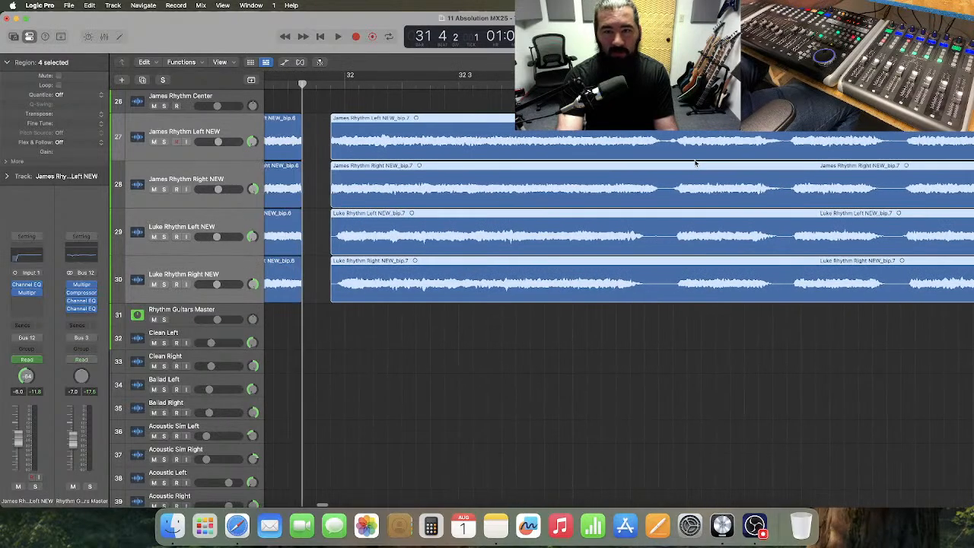
scroll(695, 163, left, 20)
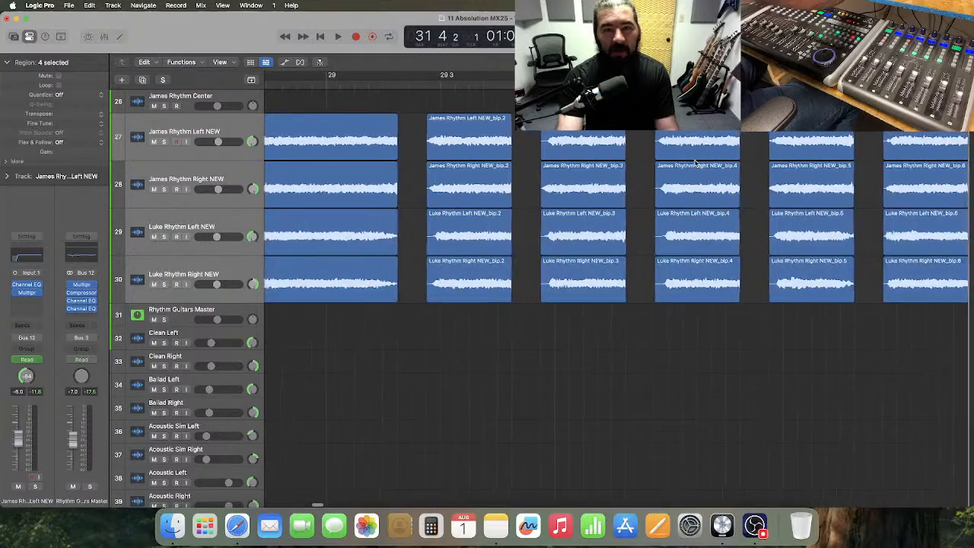
key(super+Left)
key(super+Left)
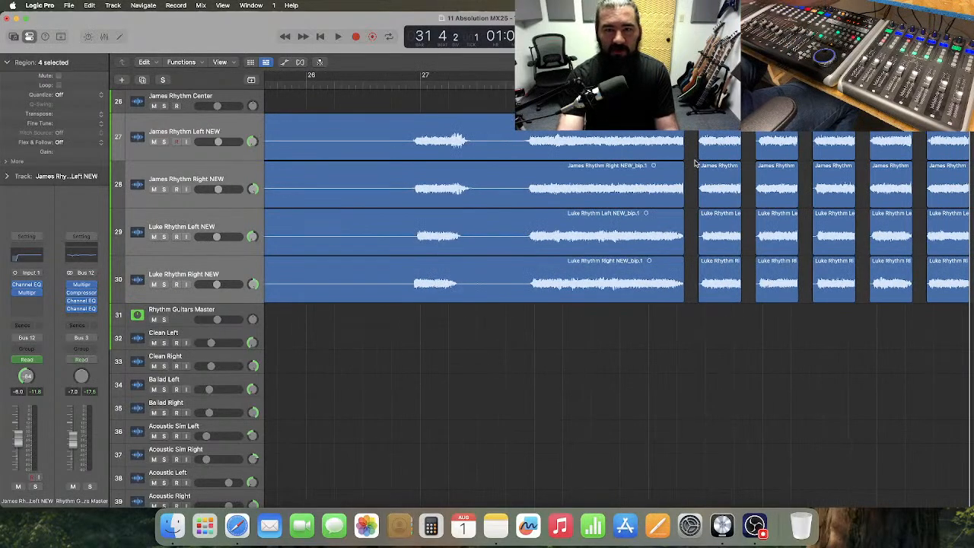
- Select all the split rhythm guitar regions across bars 28 to 32 and place the playhead in the first gap at bar 29
click(694, 163)
scroll(695, 163, right, 9)
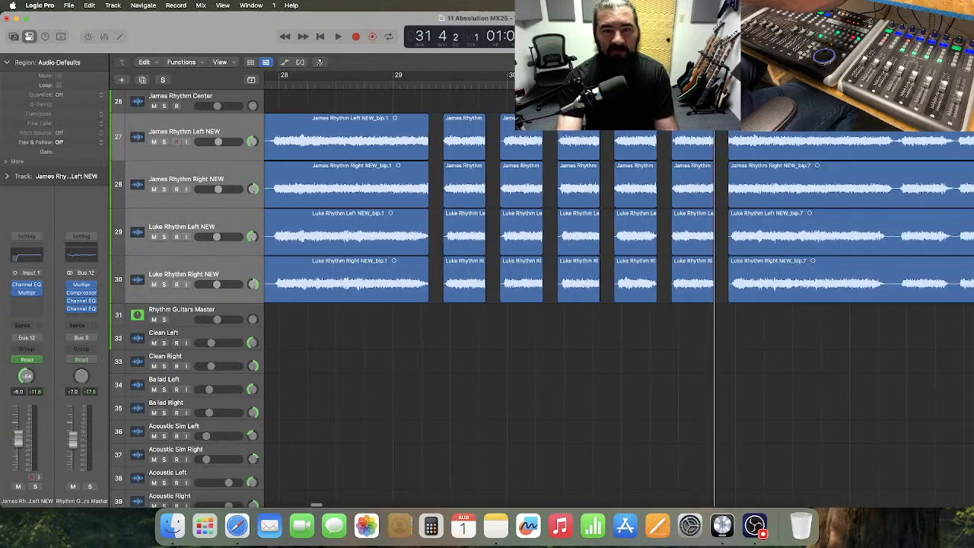
drag(389, 105, 765, 318)
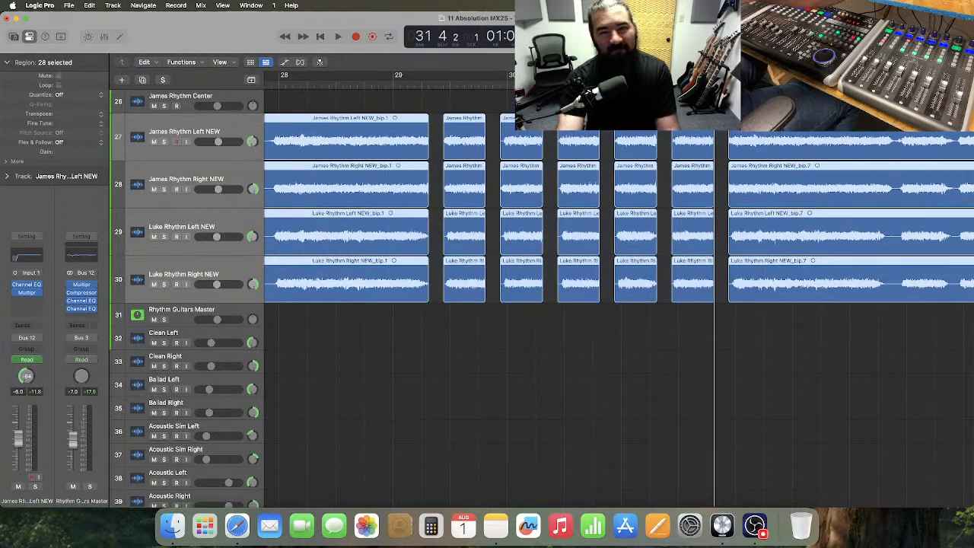
key(t)
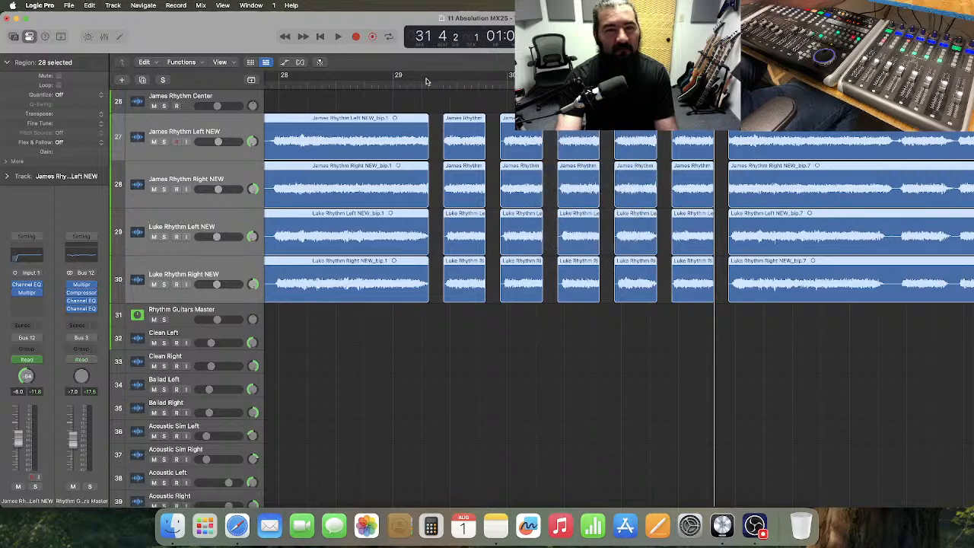
click(427, 82)
key(super+Right)
scroll(432, 122, left, 5)
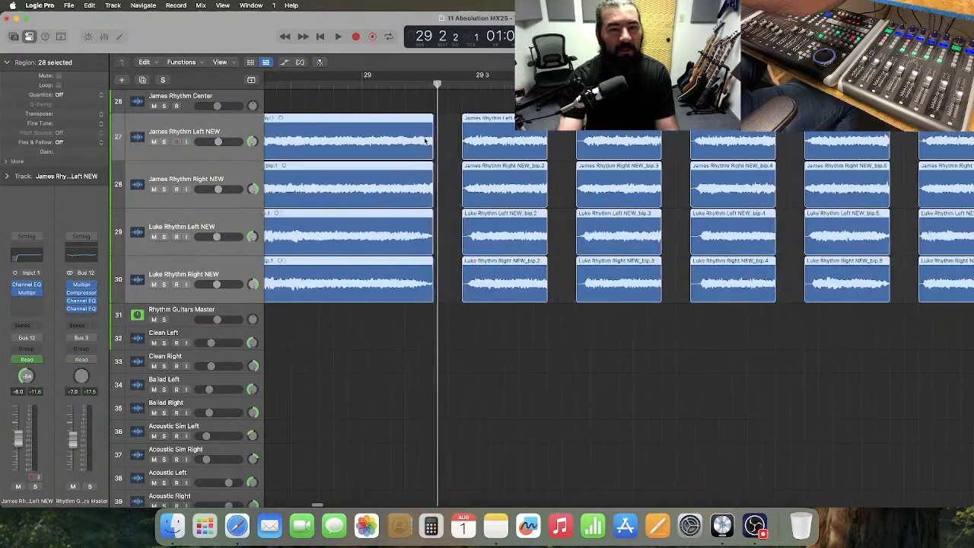
- Select the rhythm guitar regions that end at the new gaps, and separately those that start after them, on all four tracks
click(461, 135)
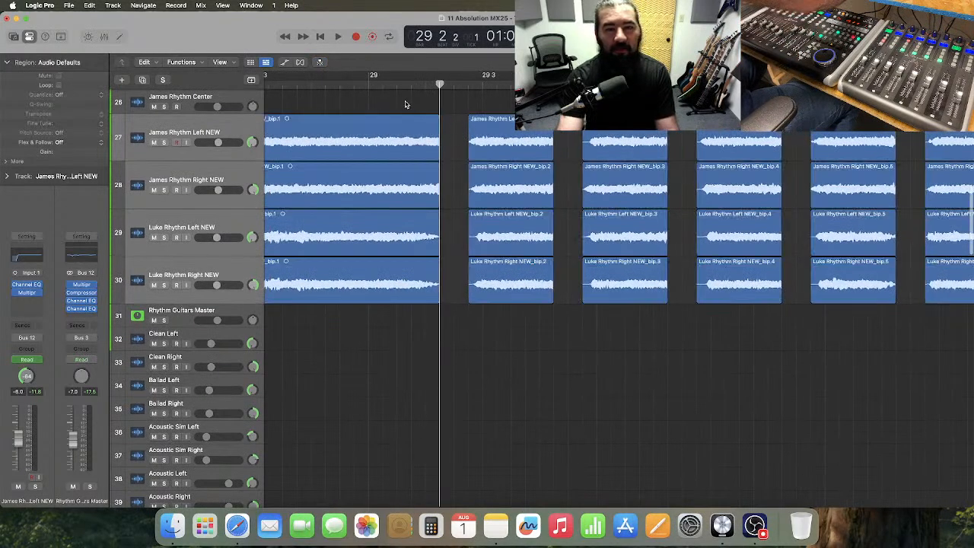
drag(405, 105, 652, 329)
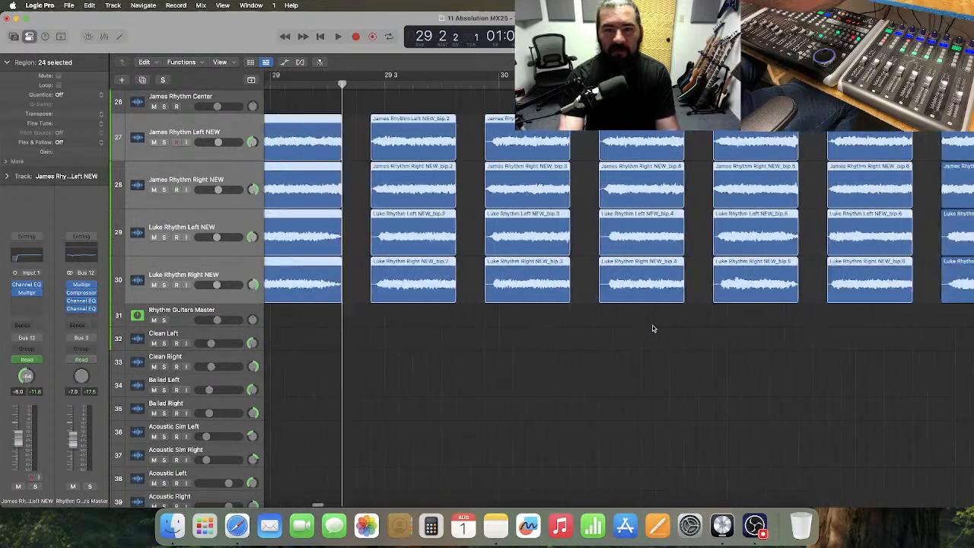
scroll(652, 329, left, 3)
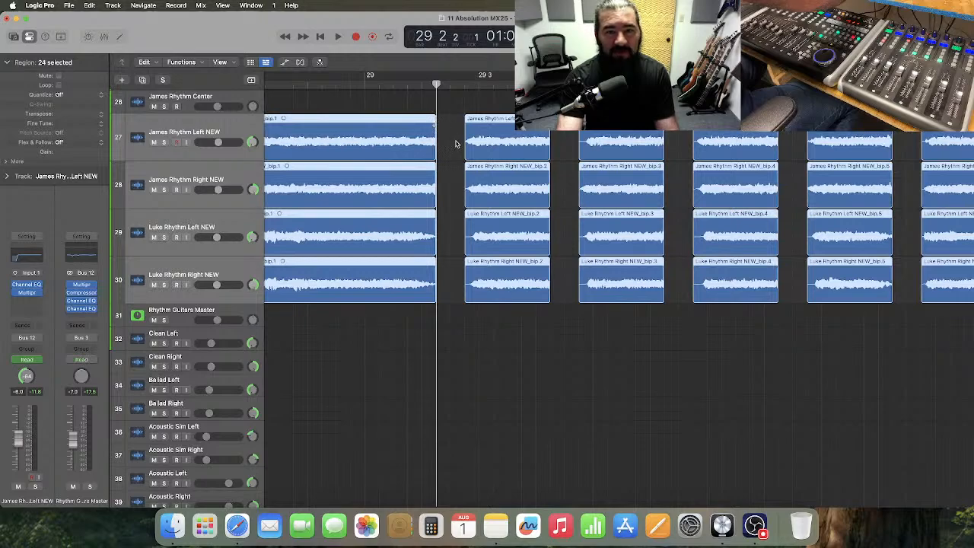
scroll(454, 145, right, 4)
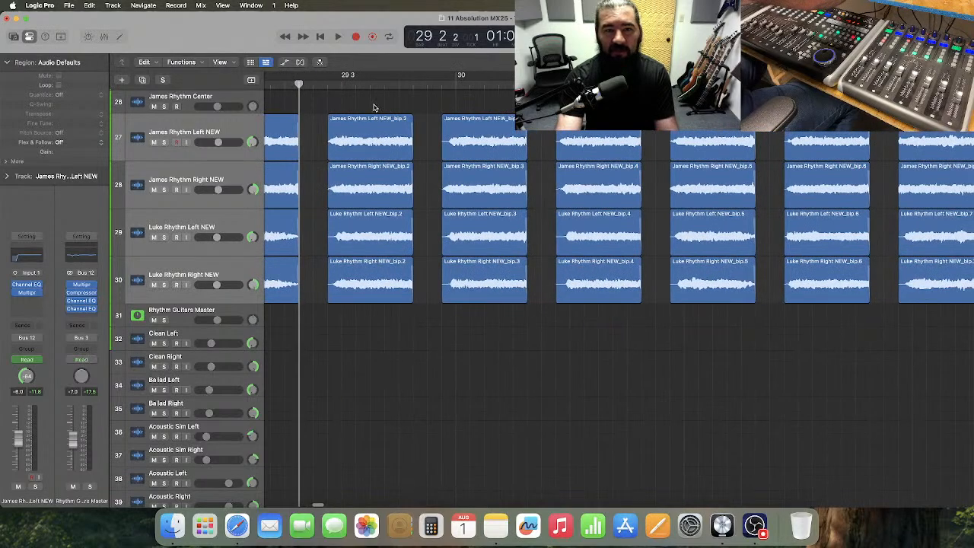
drag(374, 105, 916, 341)
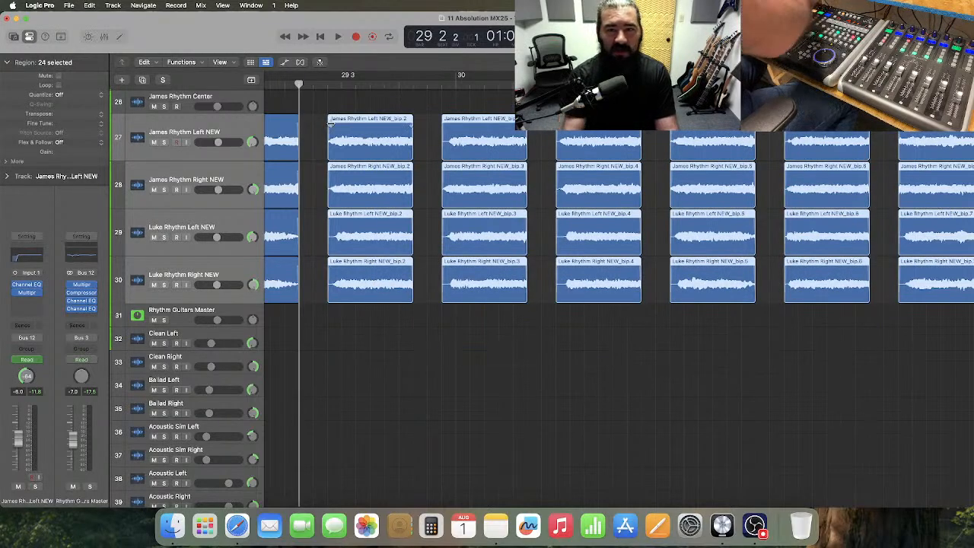
- Clear the region selection and play the song from 26 4 2 1 through the chopped chords to bar 35
key(super+Left)
key(super+Left)
key(super+Left)
key(super+Left)
scroll(377, 126, left, 5)
scroll(377, 125, left, 1)
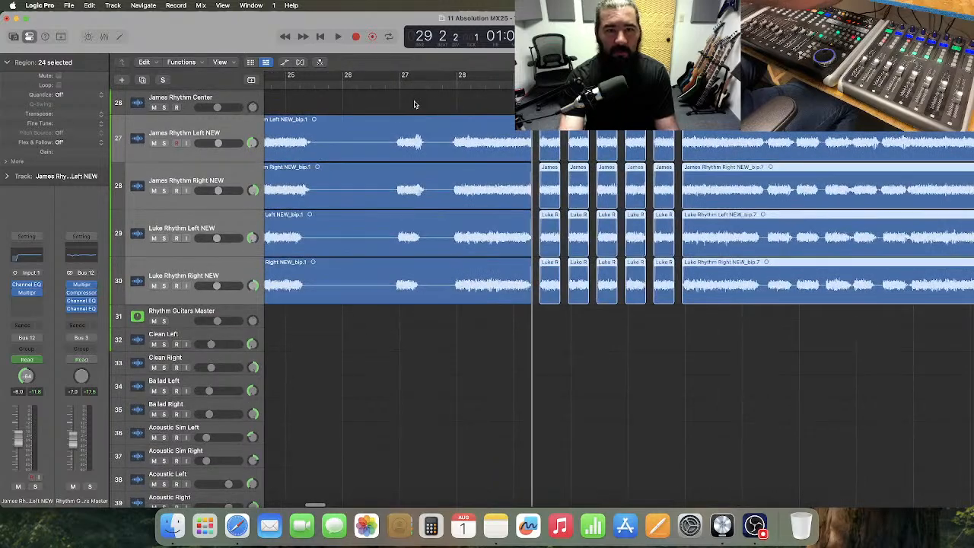
click(414, 104)
click(393, 86)
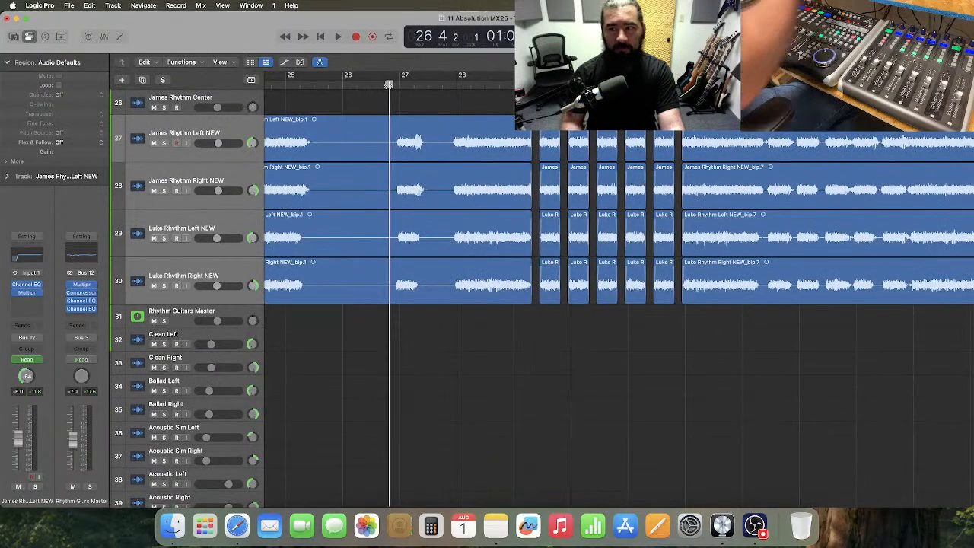
key(space)
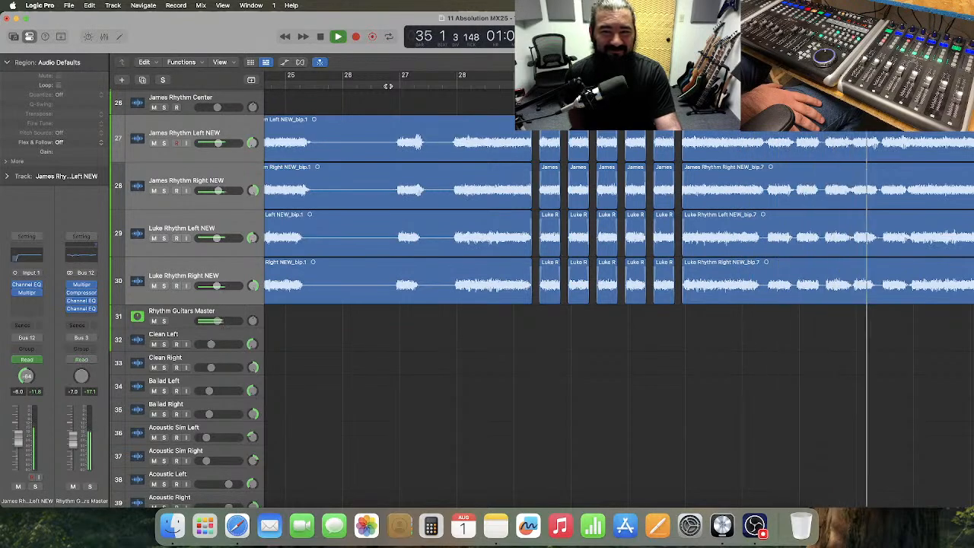
key(space)
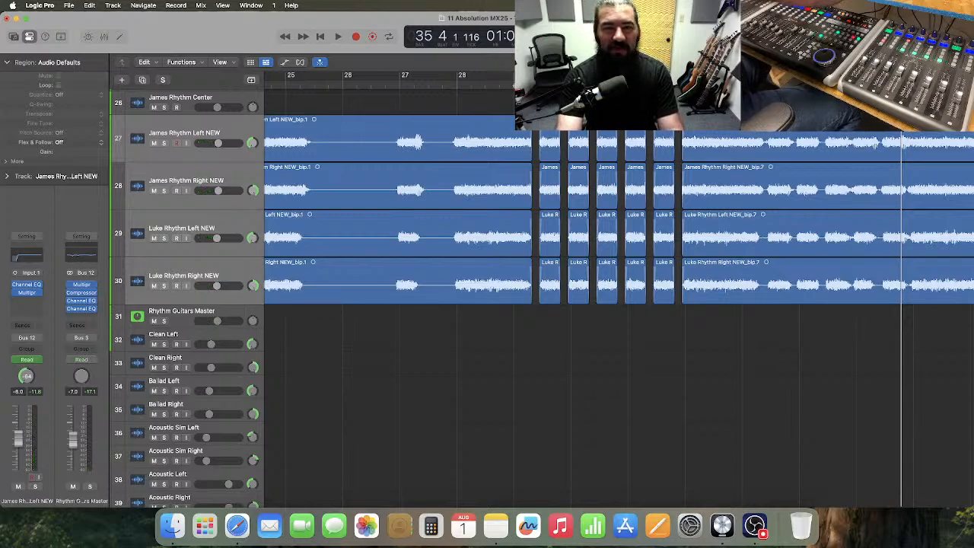
- Play the gapped rhythm guitar passage twice from about bar 29 to the end of bar 31
click(517, 86)
key(super+Right)
key(super+Right)
key(super+Right)
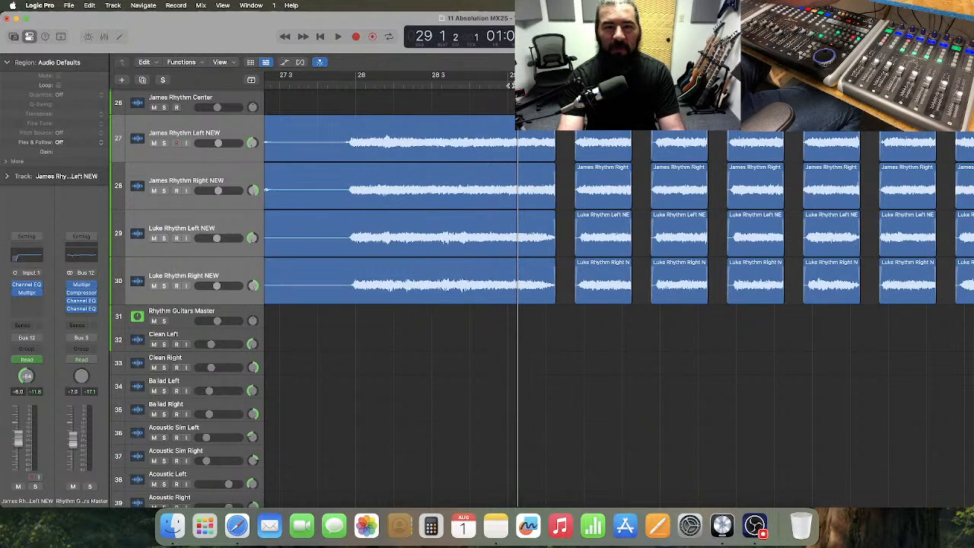
click(510, 86)
scroll(511, 126, right, 3)
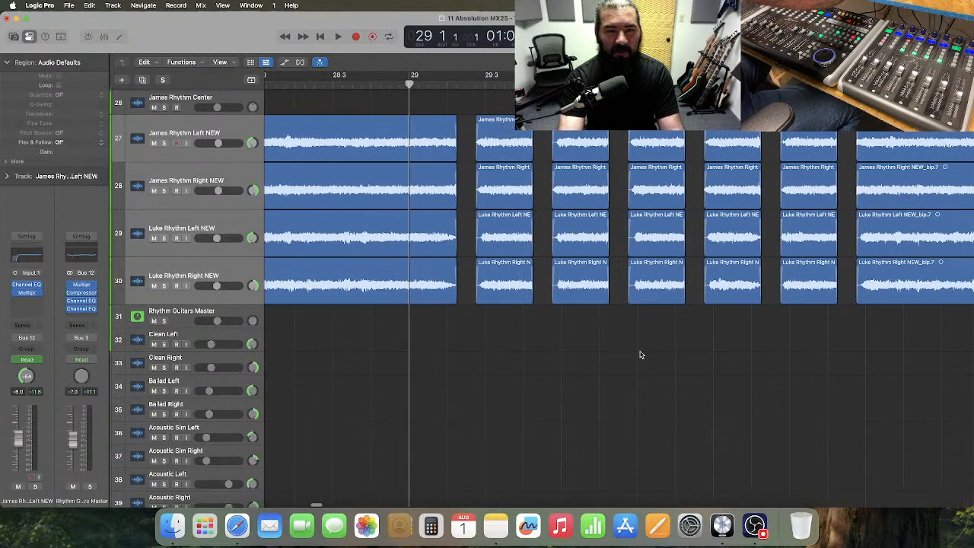
key(space)
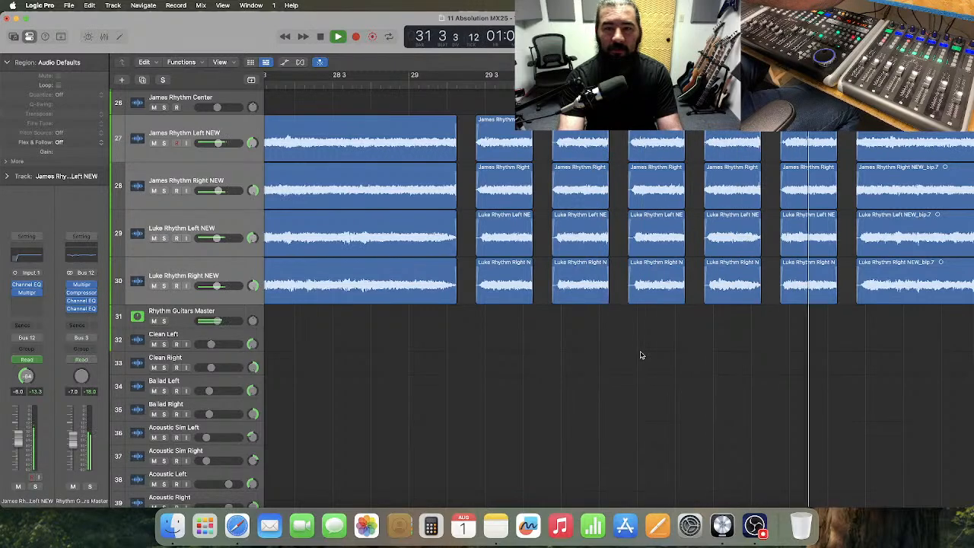
key(space)
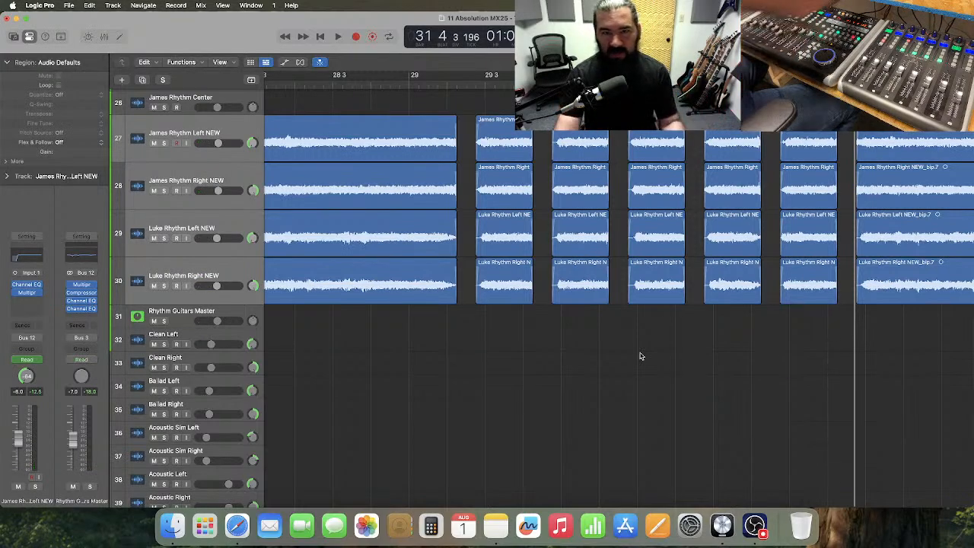
double_click(405, 85)
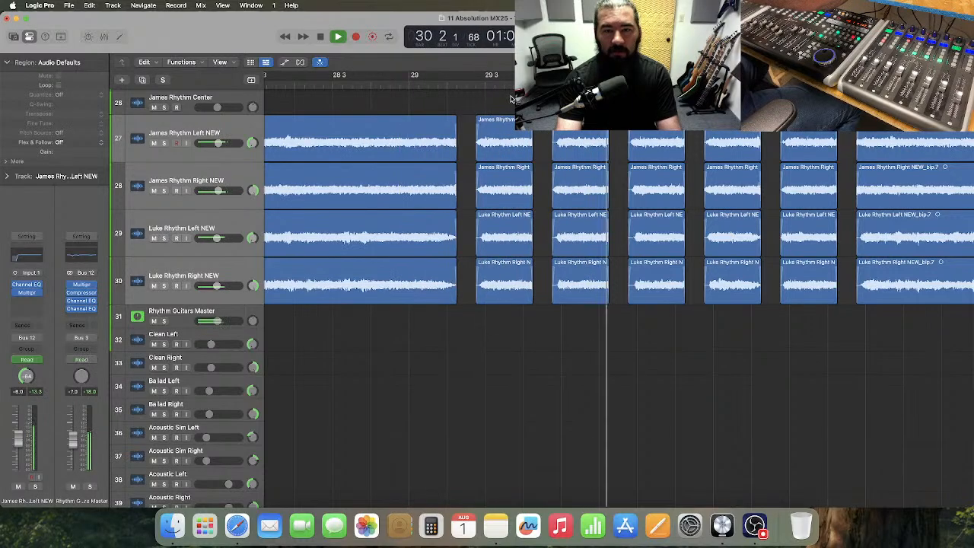
key(space)
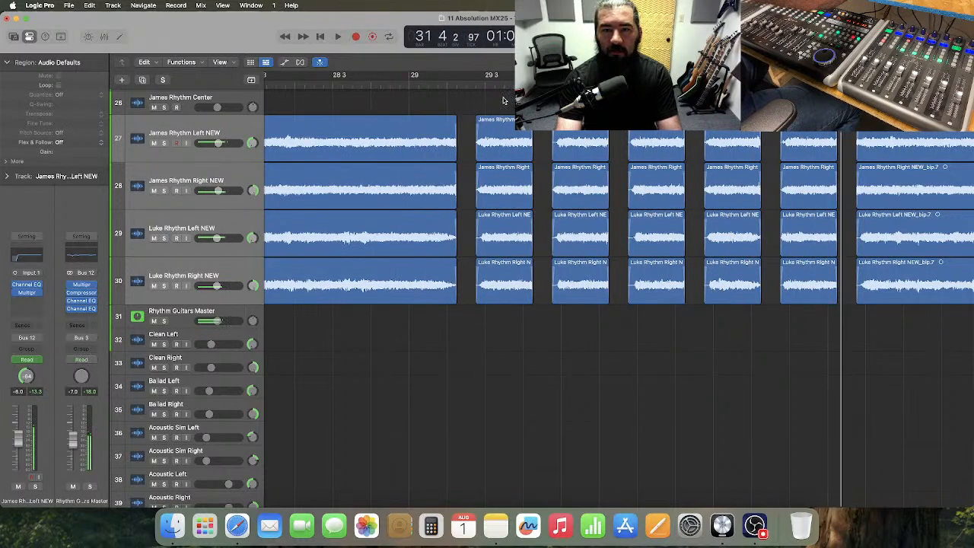
- Select chopped chord regions between 29 3 and bar 32 on the four rhythm guitar tracks and extend their ends slightly into the gaps
drag(503, 104, 644, 319)
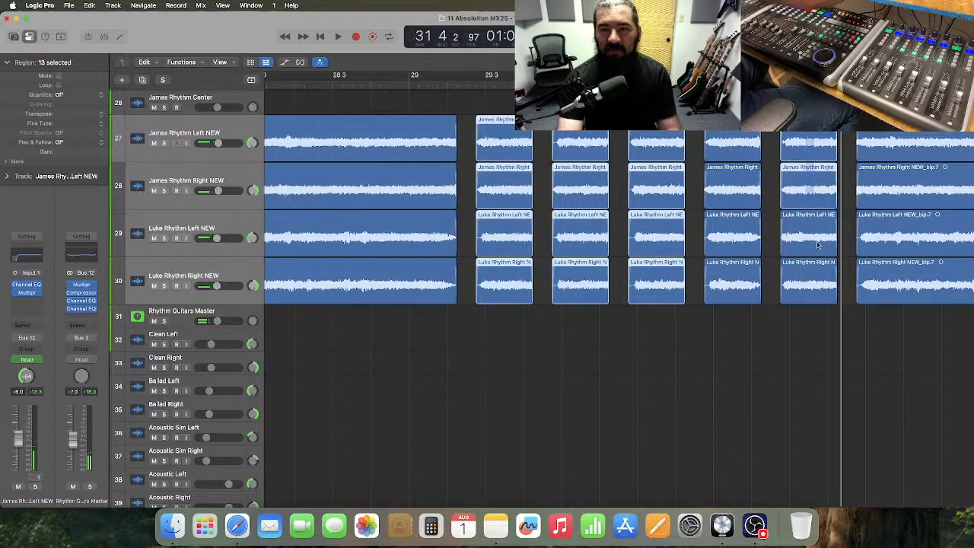
drag(818, 245, 817, 298)
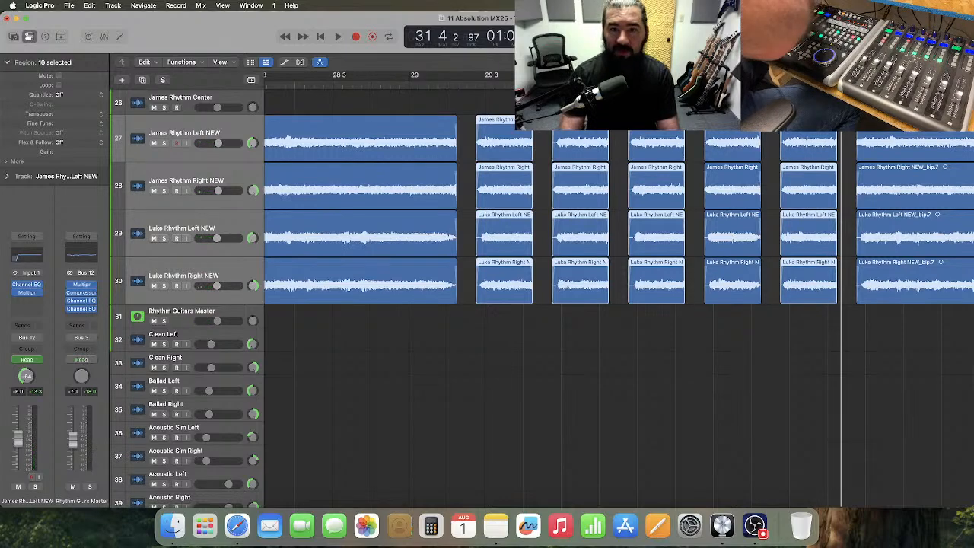
key(super+Right)
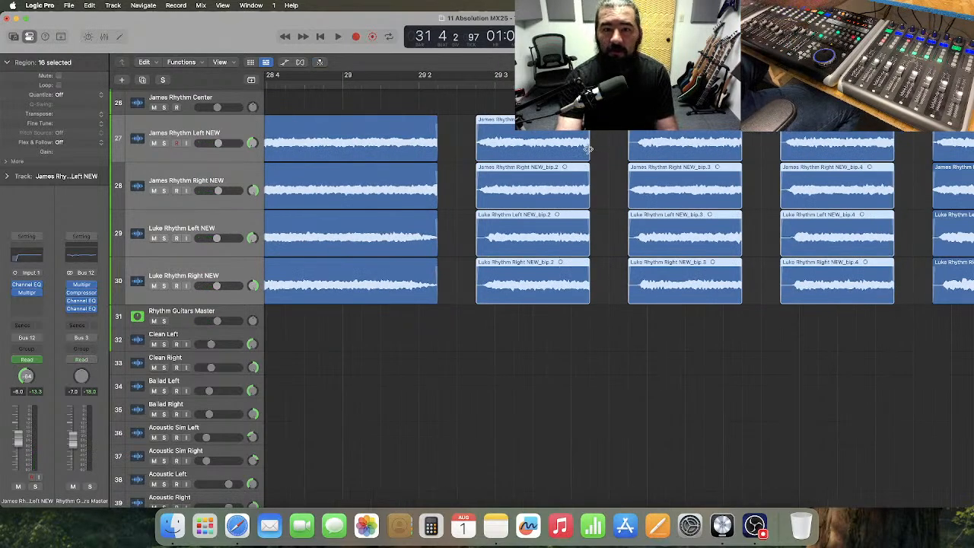
drag(588, 148, 601, 150)
- Play back the lengthened chord regions, including a pass from just before bar 28 to bar 35
key(space)
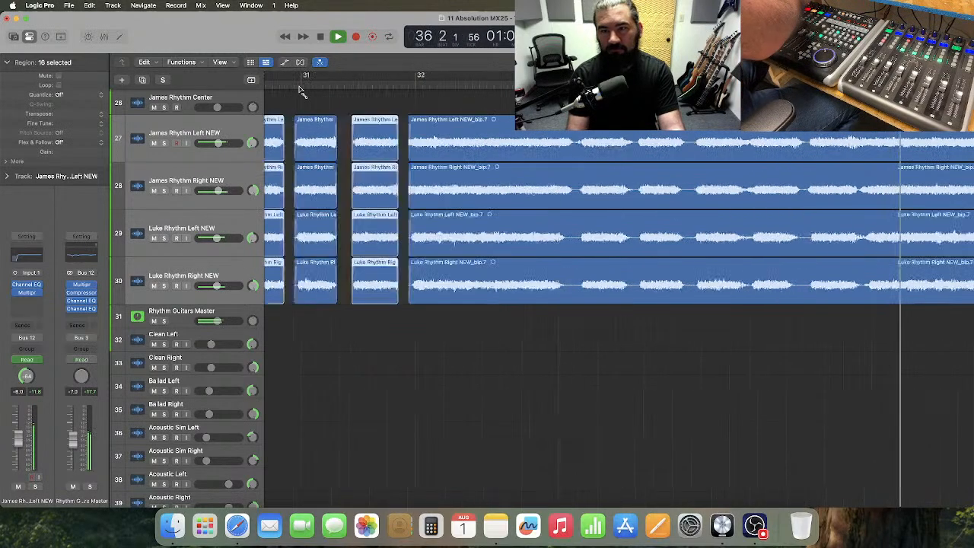
key(space)
scroll(301, 90, left, 10)
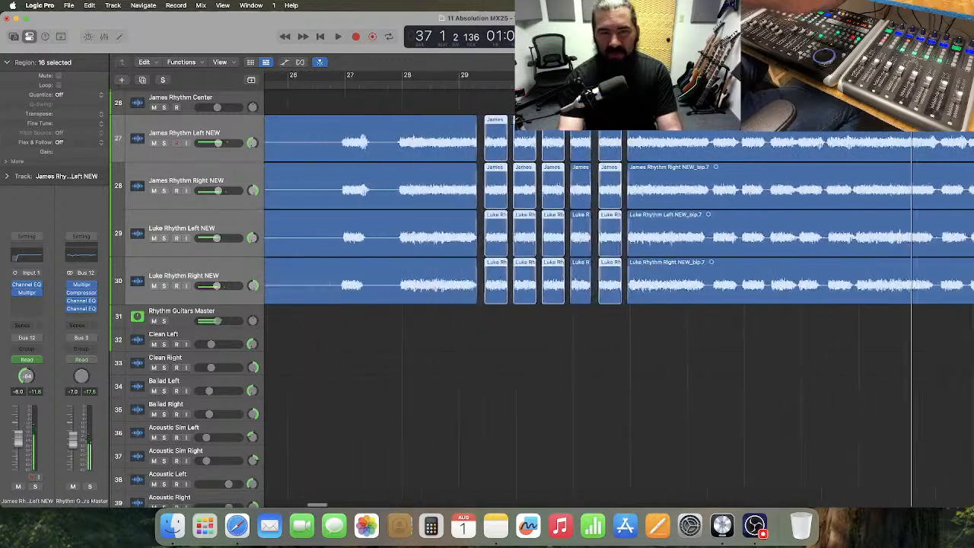
click(458, 82)
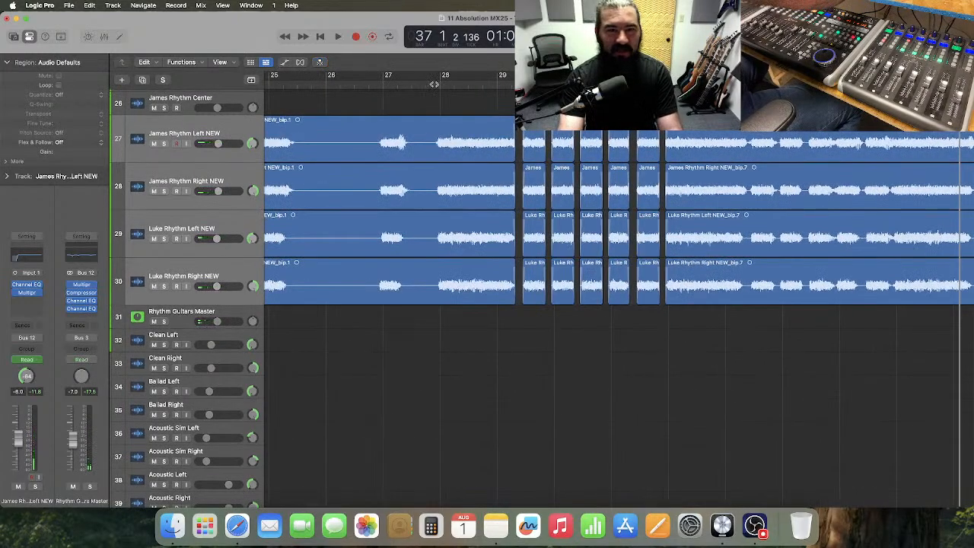
double_click(434, 84)
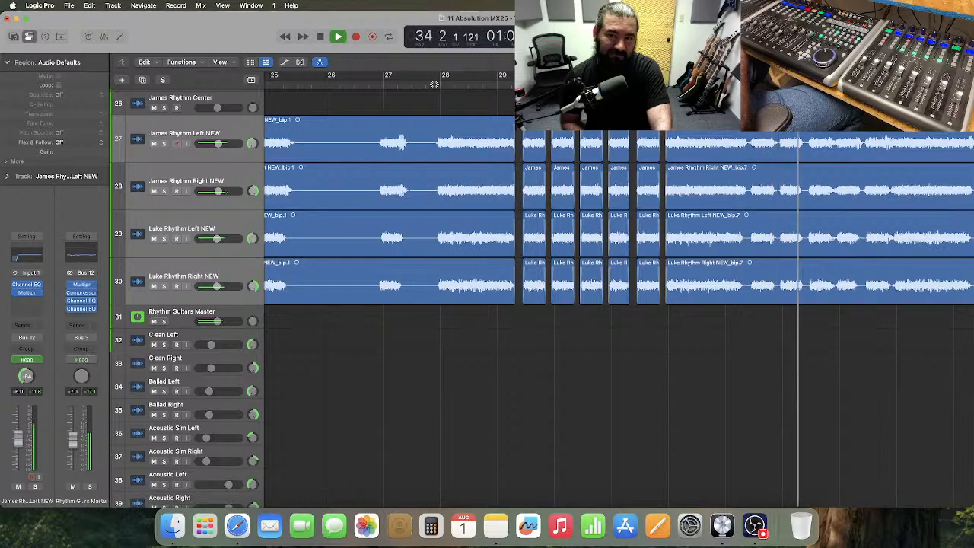
key(space)
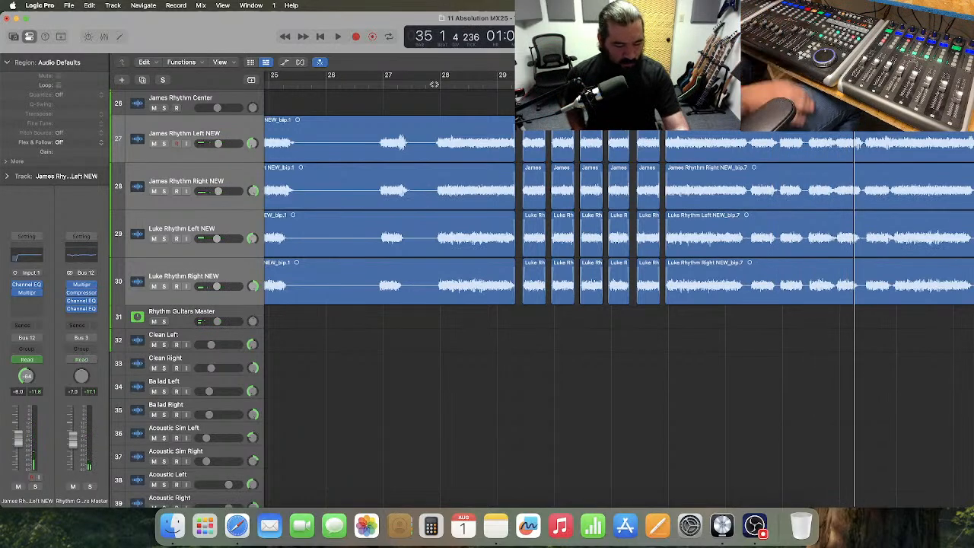
- Undo all the gap edits on the four rhythm guitar tracks back to the unsplit regions, with the playhead just before bar 28
key(super+z)
key(super+z)
key(super+z)
key(super+z)
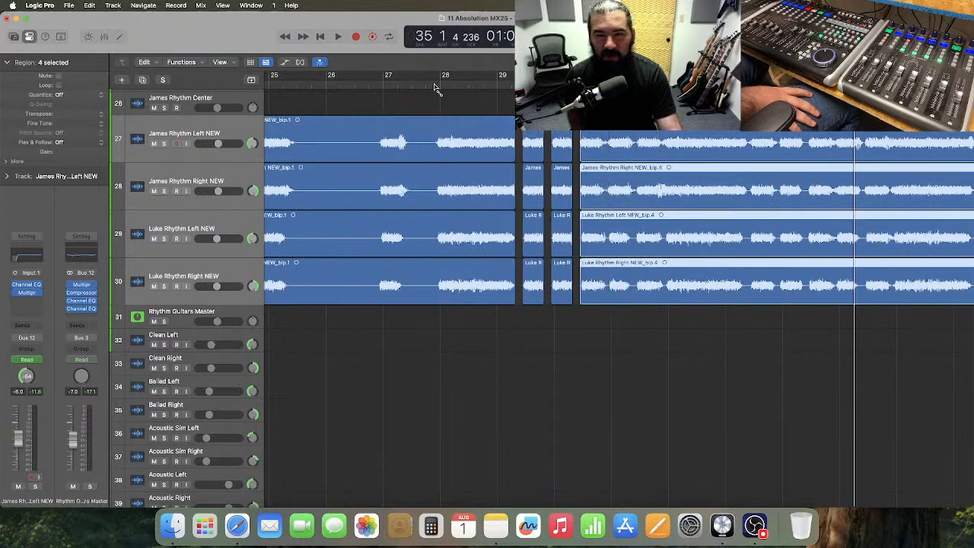
key(super+z)
key(super+z)
key(super+z)
key(super+z)
key(super+z)
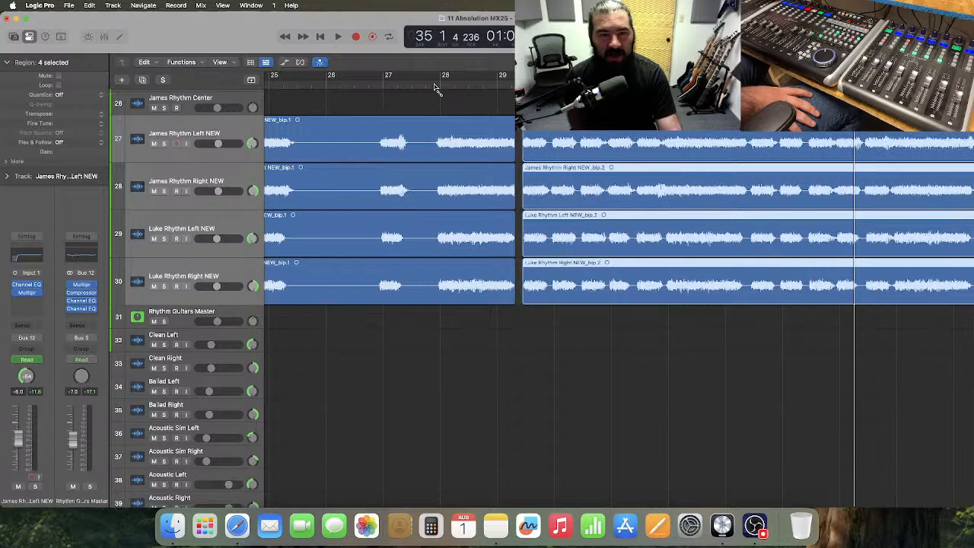
click(428, 85)
key(super+z)
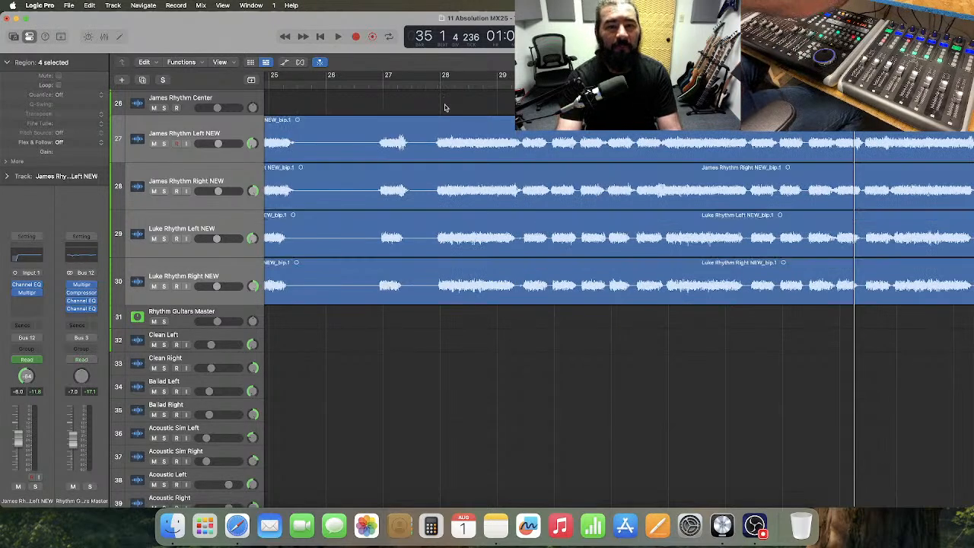
- Show the tracks' volume automation and play the song from just before bar 28 to bar 52
click(284, 62)
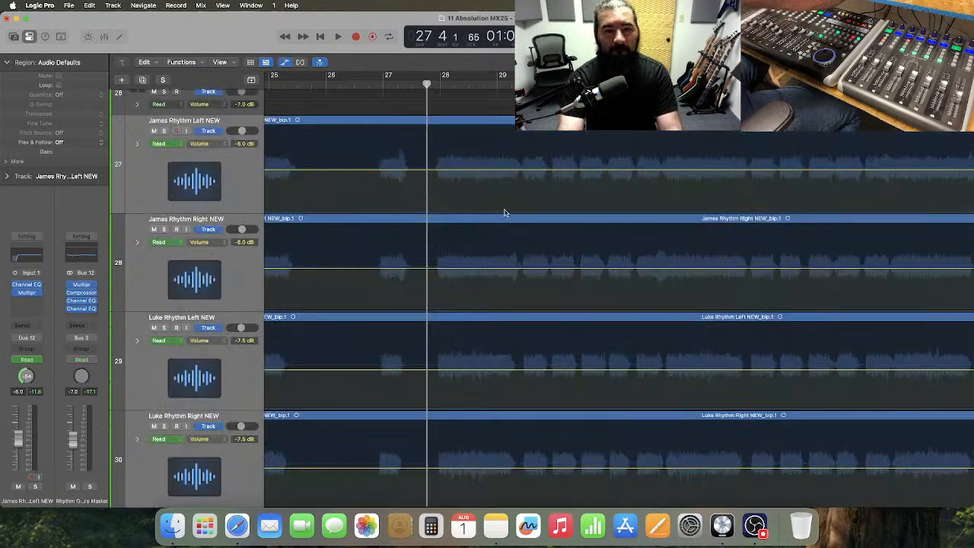
scroll(491, 191, down, 2)
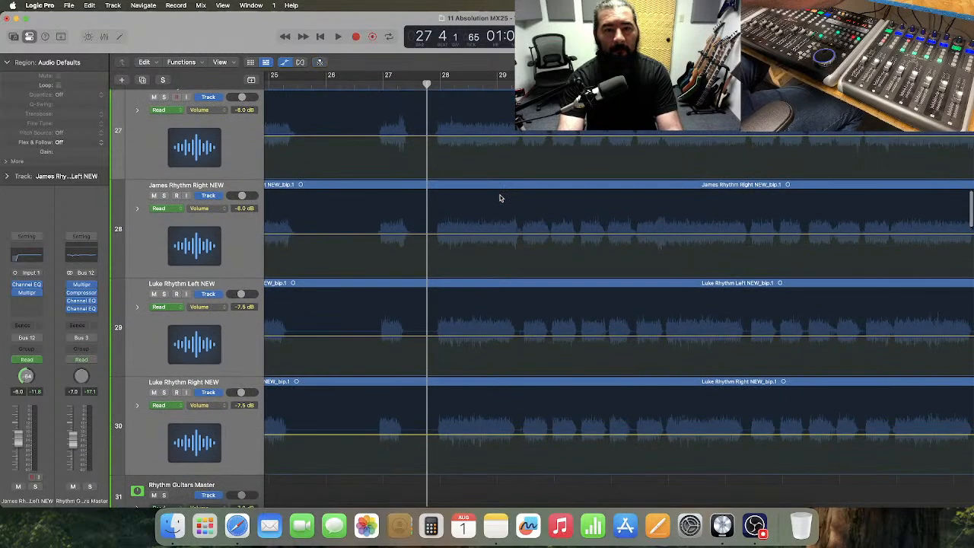
key(space)
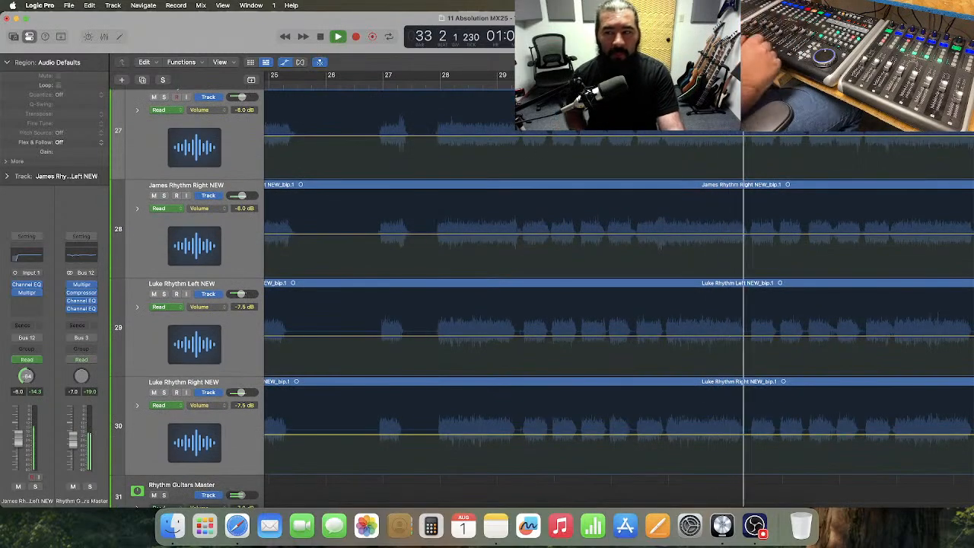
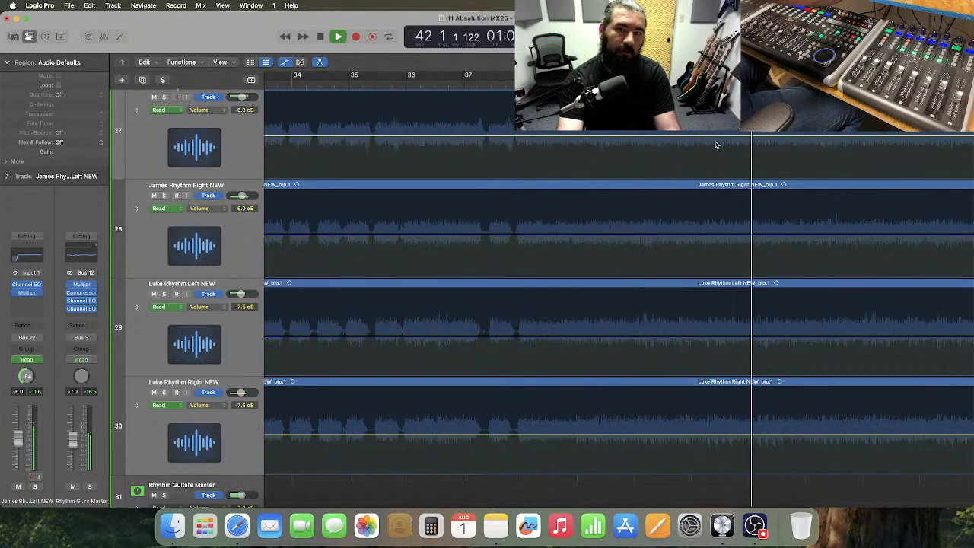
scroll(715, 145, up, 1)
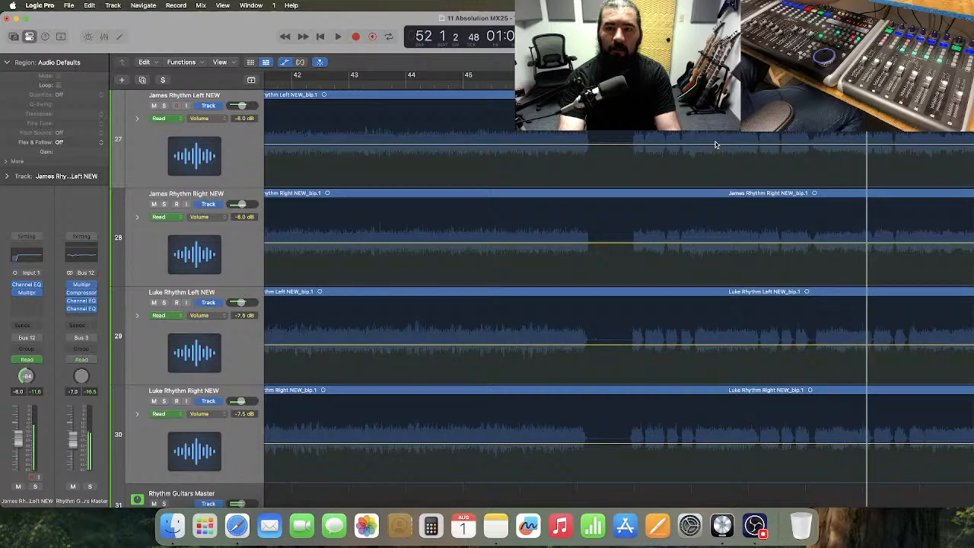
- Play the passage around bars 51 and 52 several times to pin down where the rhythm guitar balance changes
key(space)
scroll(715, 145, right, 5)
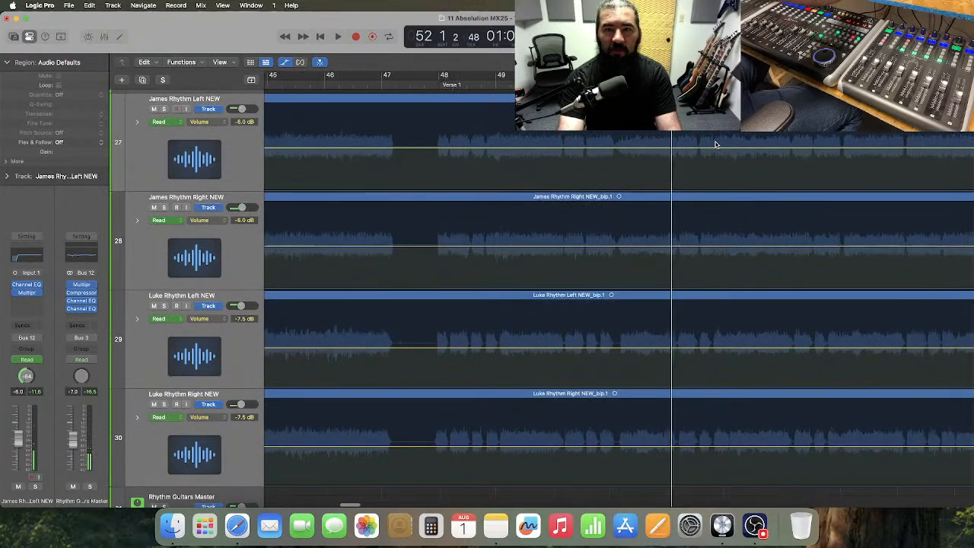
click(608, 79)
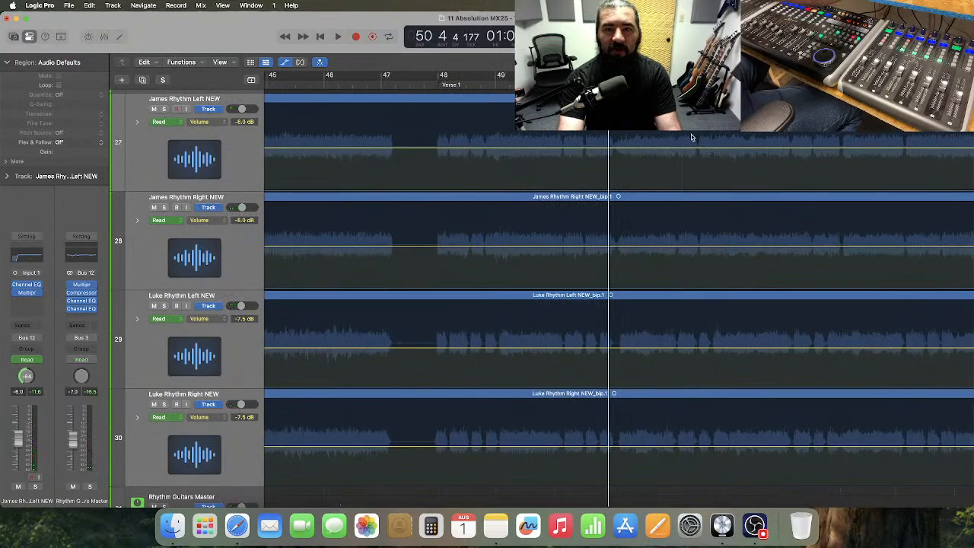
key(space)
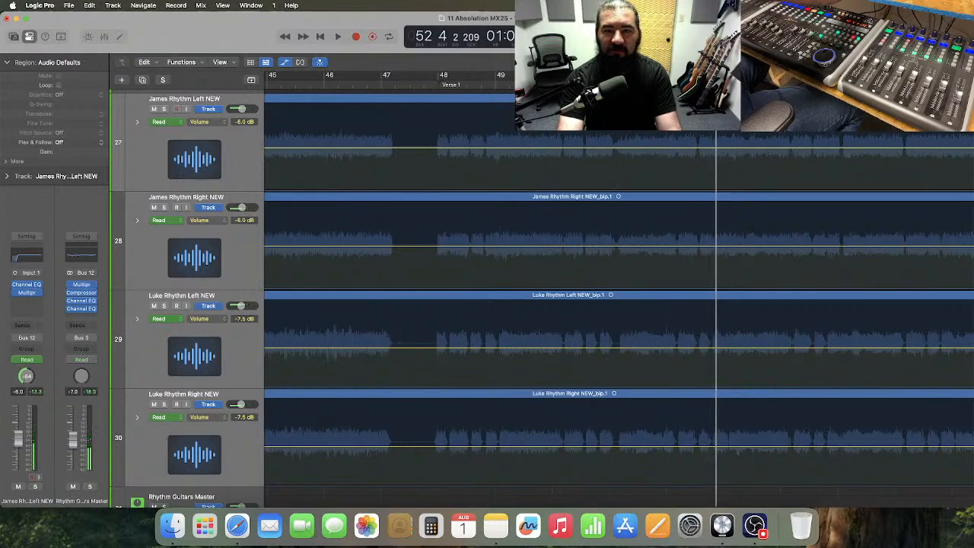
key(super+Right)
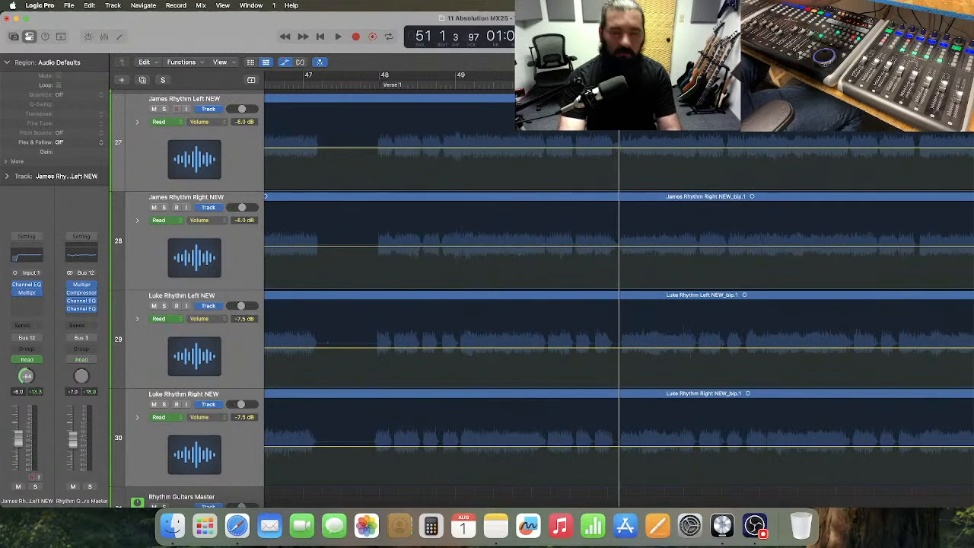
click(603, 84)
key(space)
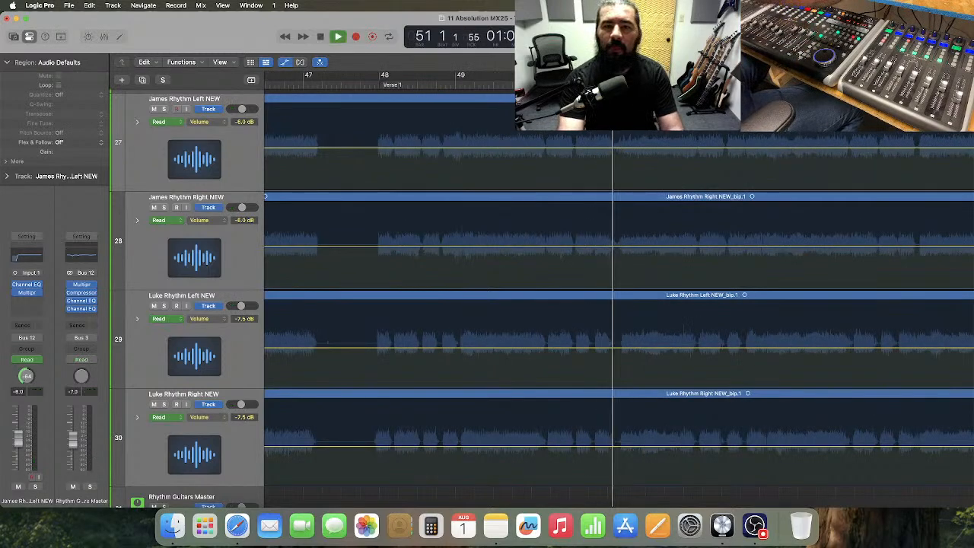
key(space)
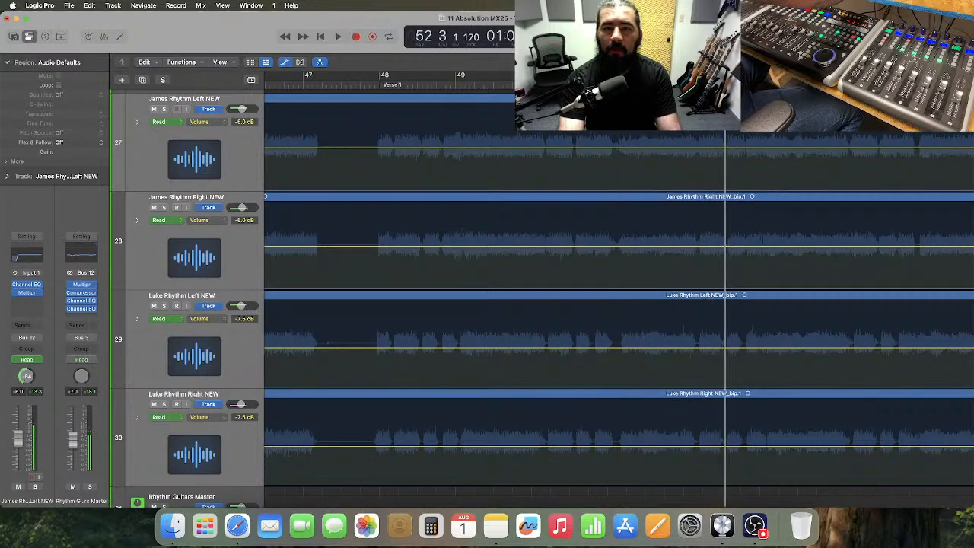
click(626, 85)
key(space)
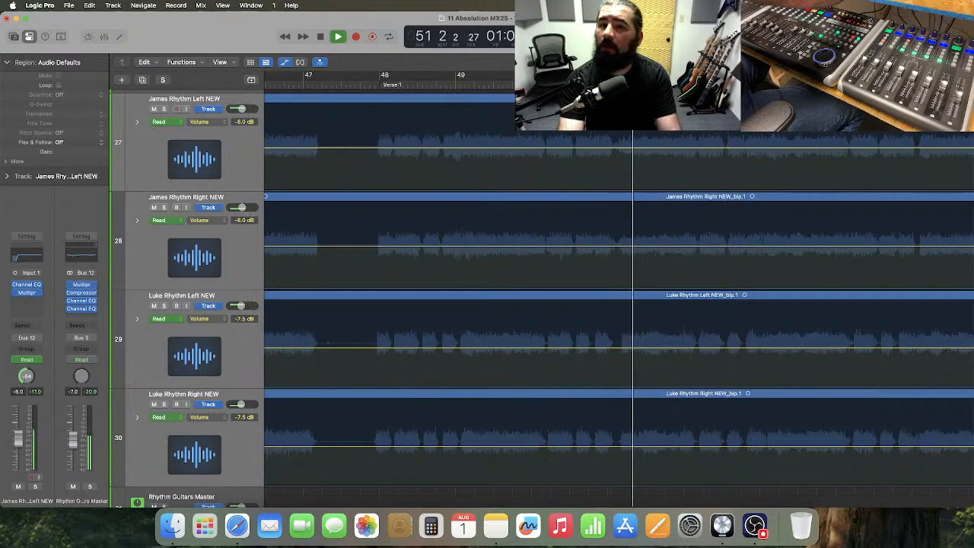
key(space)
- Add volume automation points on the four rhythm guitar tracks from 51 1 3 to about bar 52 and raise tracks 27 and 28 to -5.0 dB there
key(0)
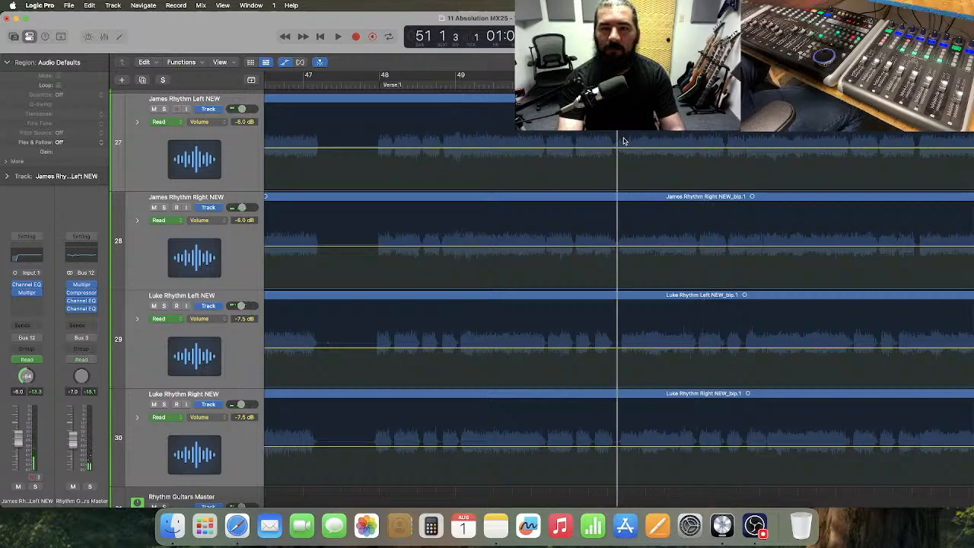
key(t)
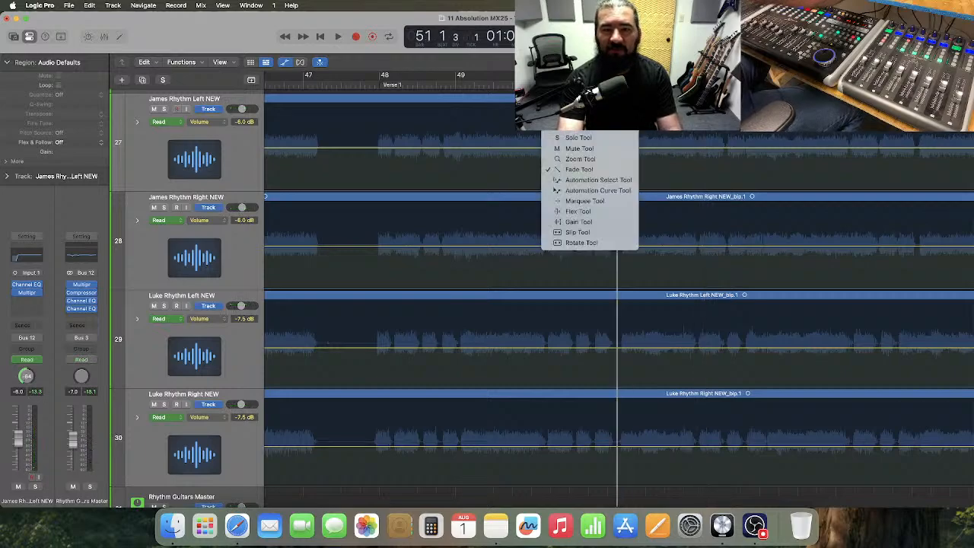
click(608, 202)
drag(617, 152, 683, 414)
click(647, 153)
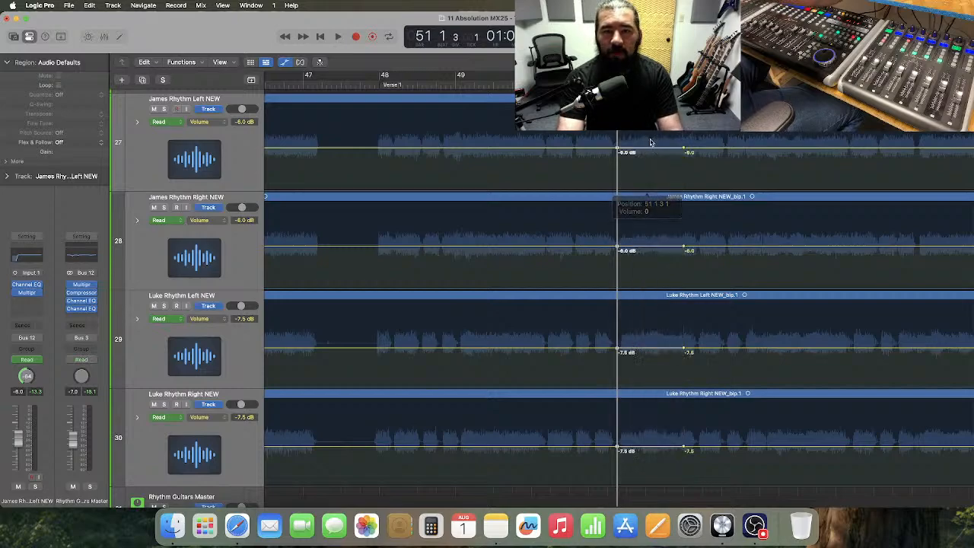
drag(634, 135, 670, 264)
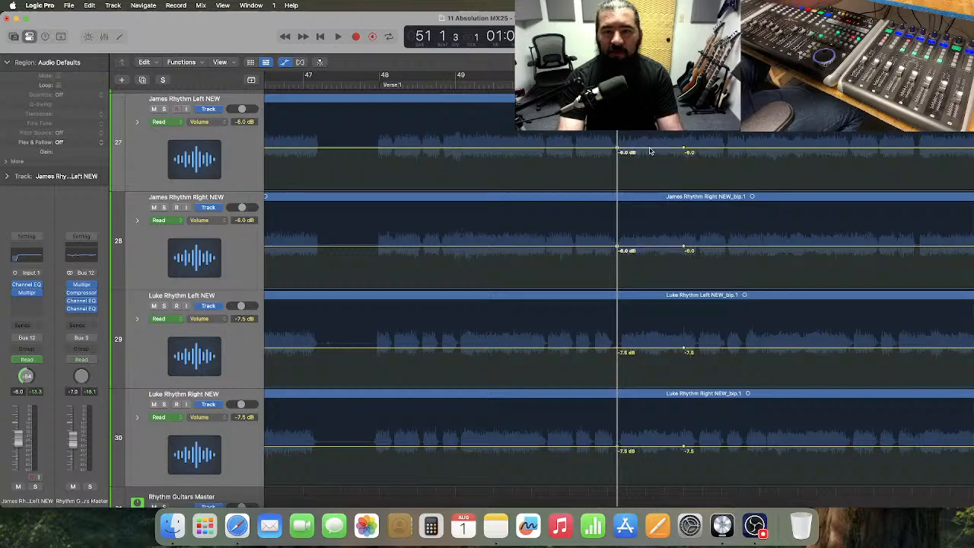
drag(651, 151, 651, 149)
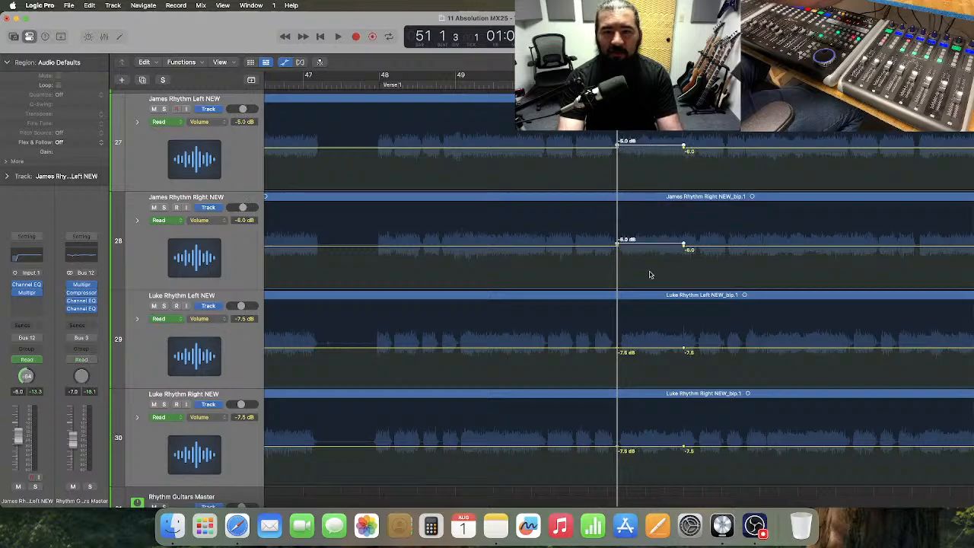
- Enlarge track 29 and lower the volume automation on tracks 29 and 30 to -8.5 dB between 51 1 3 and about bar 52
drag(634, 303, 661, 454)
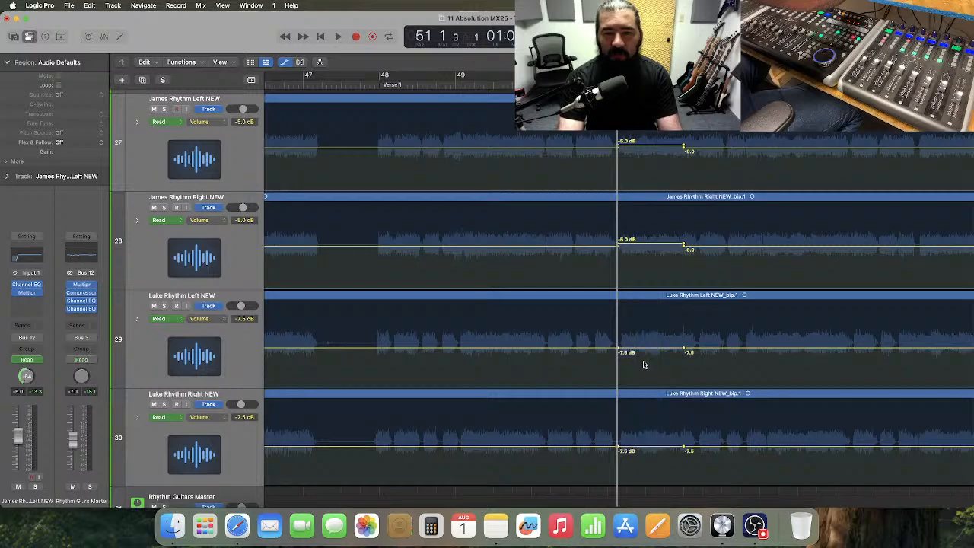
drag(646, 351, 645, 355)
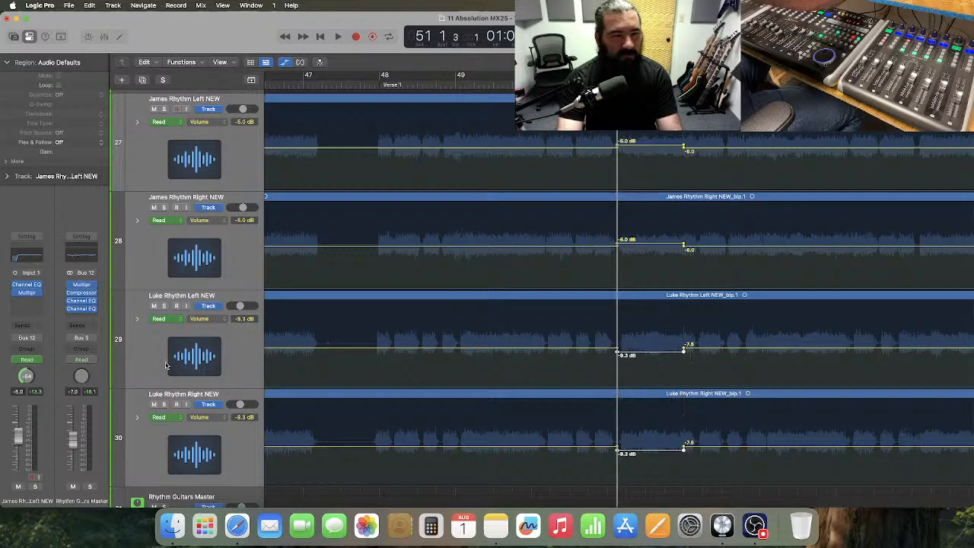
click(244, 374)
drag(212, 386, 214, 422)
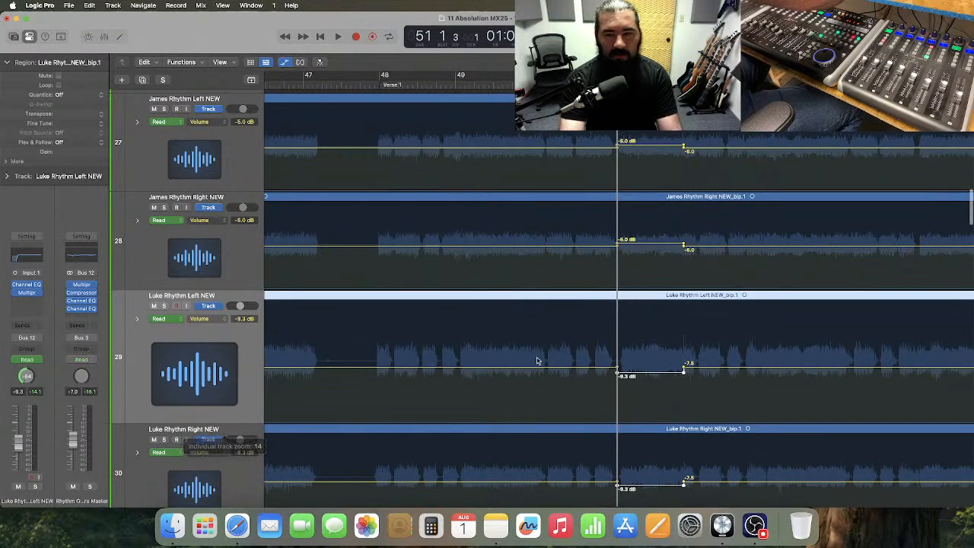
scroll(540, 362, down, 3)
drag(652, 318, 653, 318)
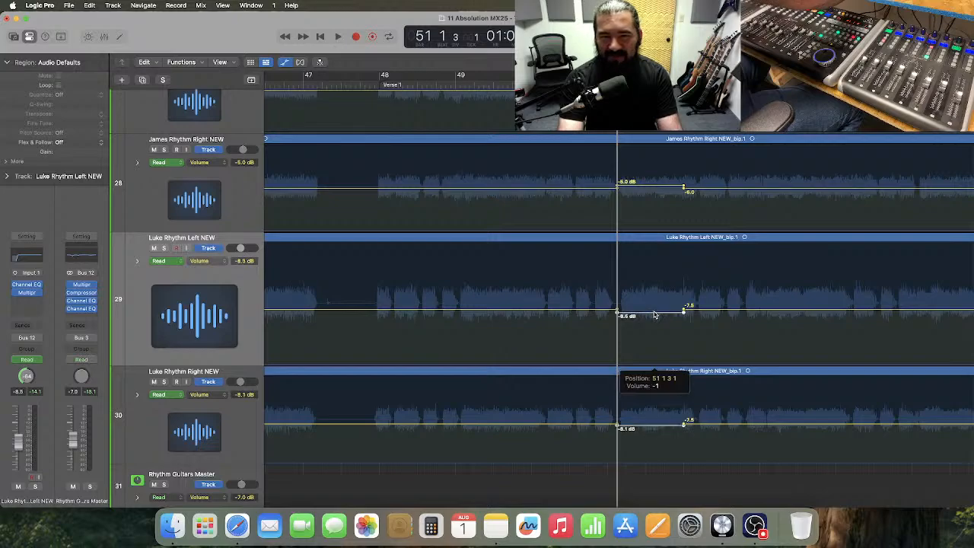
- Play back the automated passage into bar 54, then replay the section around bar 53
key(space)
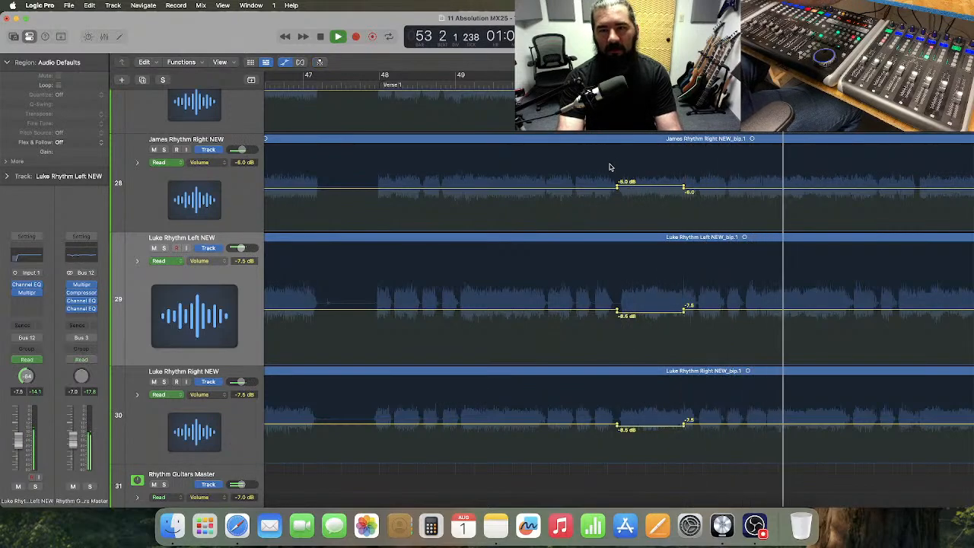
key(space)
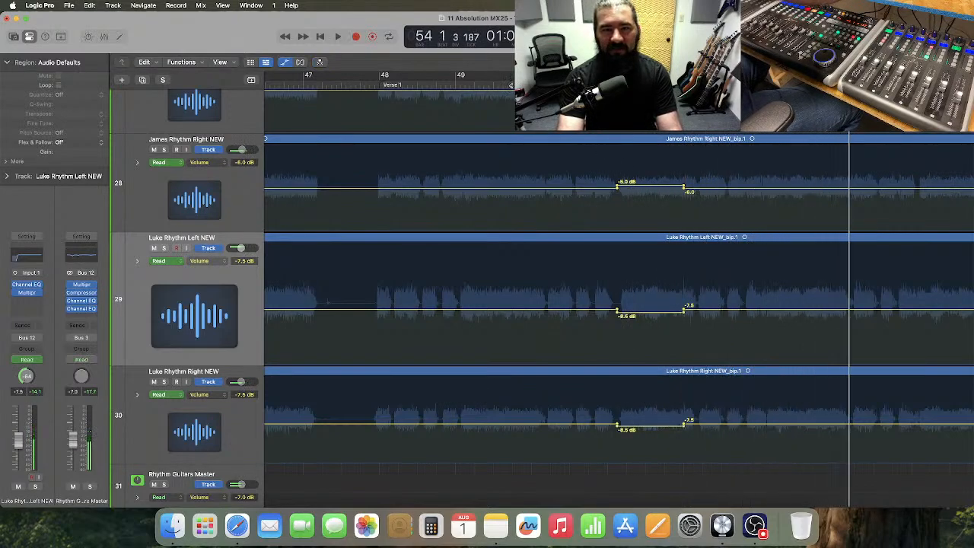
key(space)
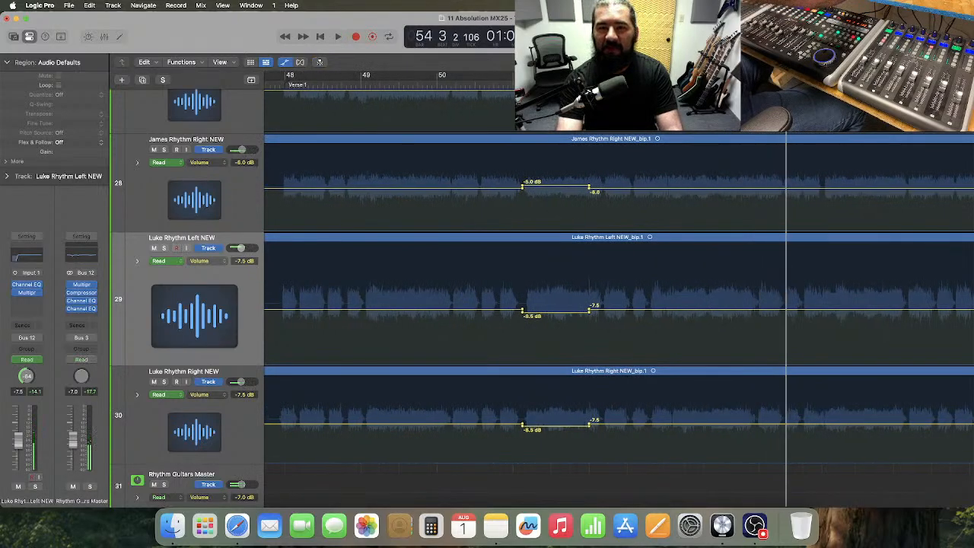
key(comma)
key(comma)
key(space)
key(space)
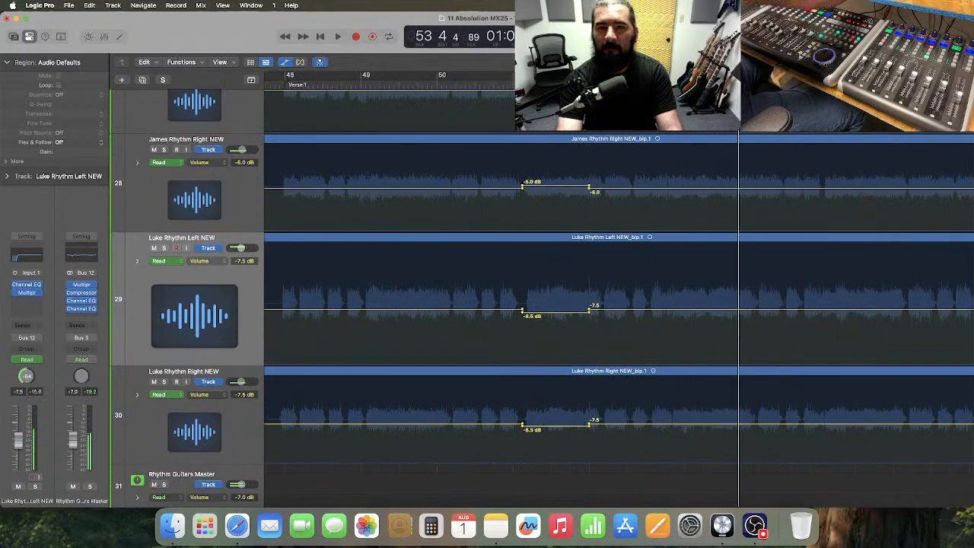
- Automate the rhythm guitars from 53 1 3 to about bar 54, setting tracks 27 and 28 to -5.0 dB and tracks 29 and 30 to -8.5 dB
key(comma)
scroll(706, 133, up, 3)
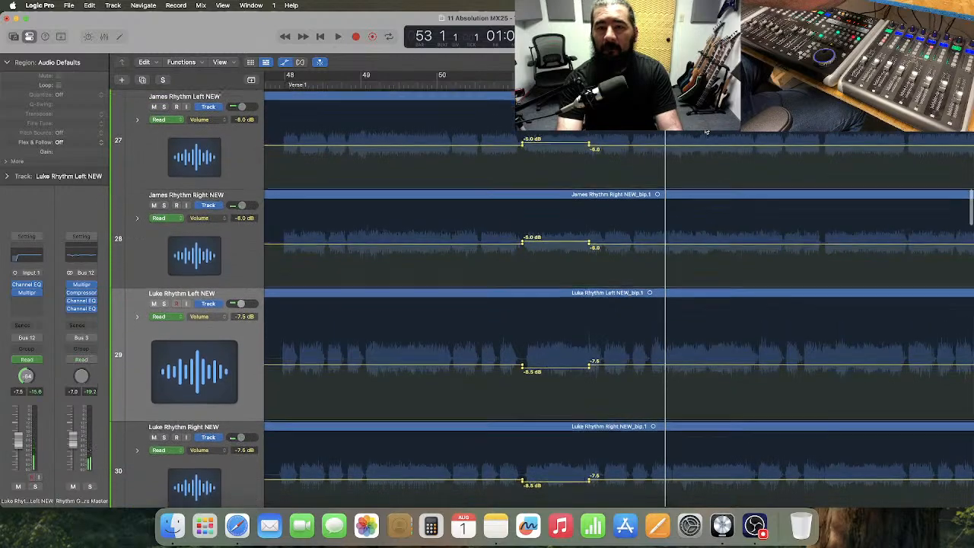
key(space)
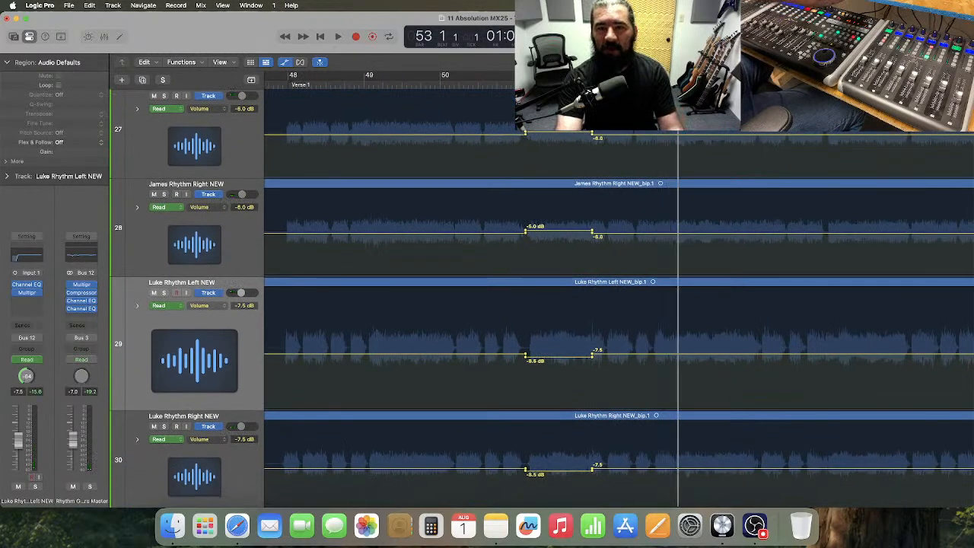
drag(677, 152, 744, 436)
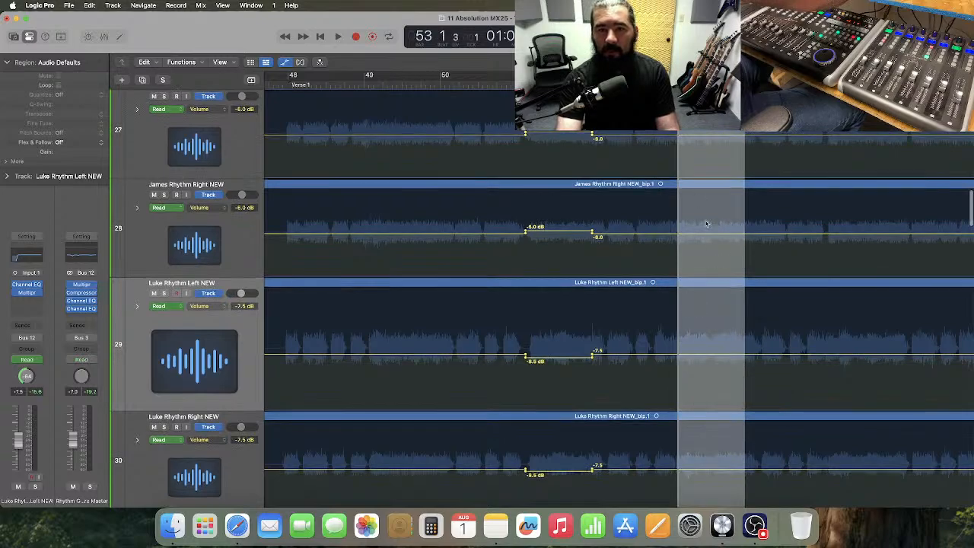
click(699, 166)
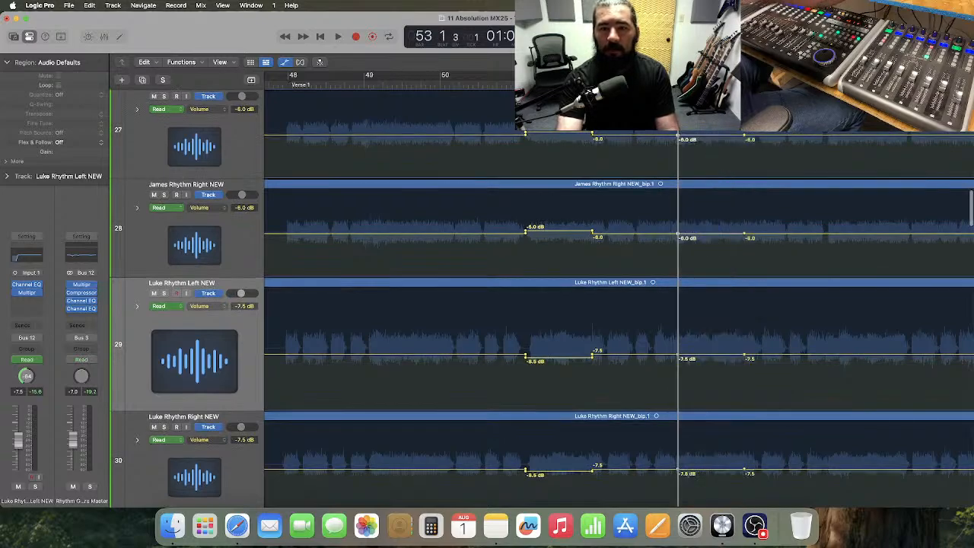
drag(715, 138, 715, 136)
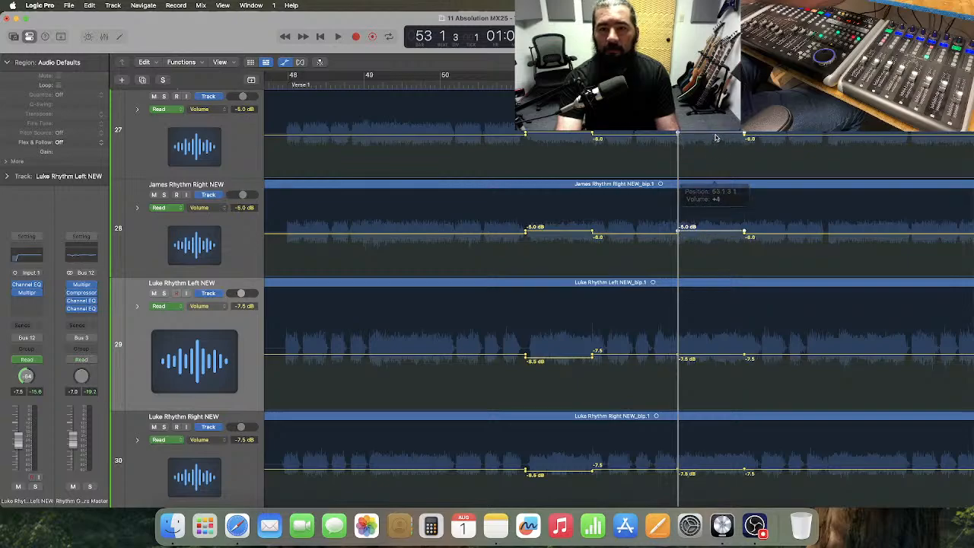
scroll(723, 308, down, 2)
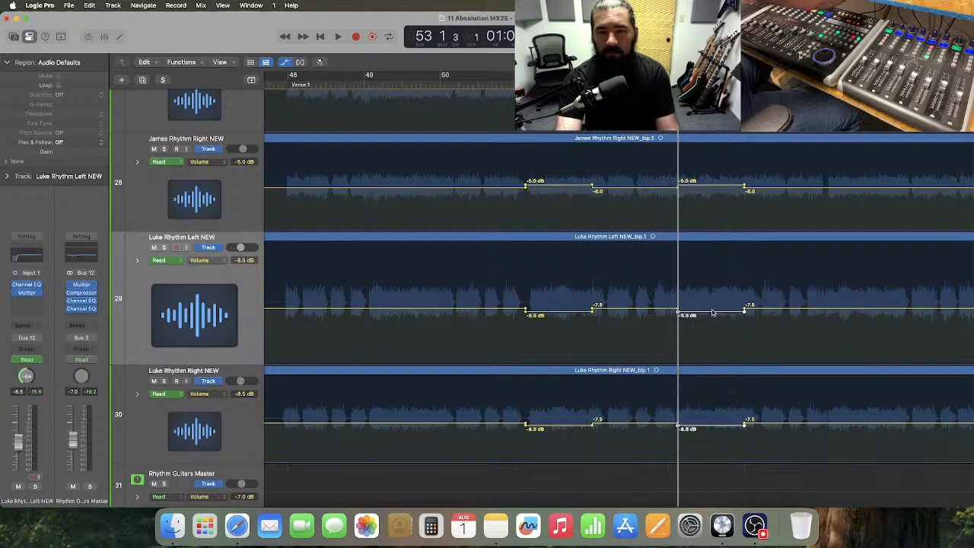
- Play back both automated rhythm guitar passages from just after bar 50 to the end of bar 54
key(space)
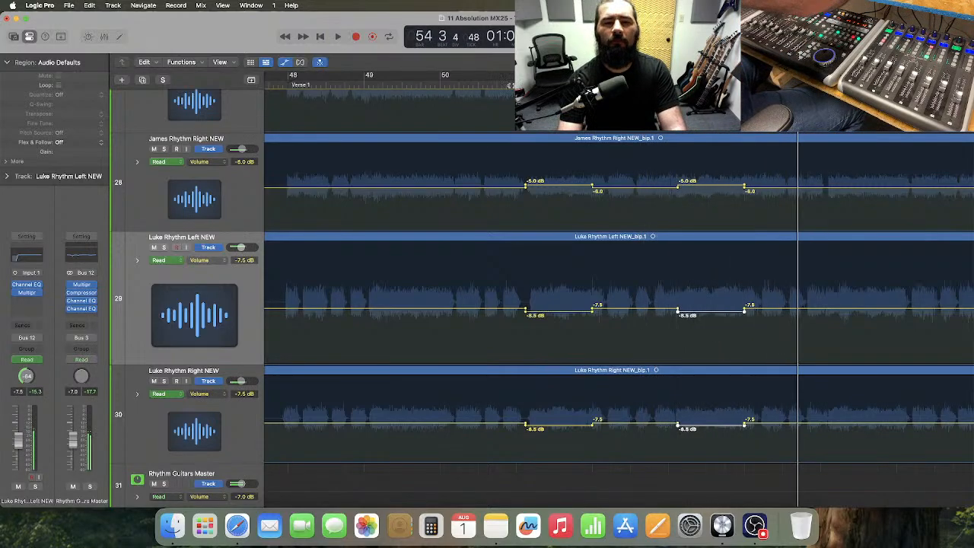
key(space)
click(460, 84)
key(space)
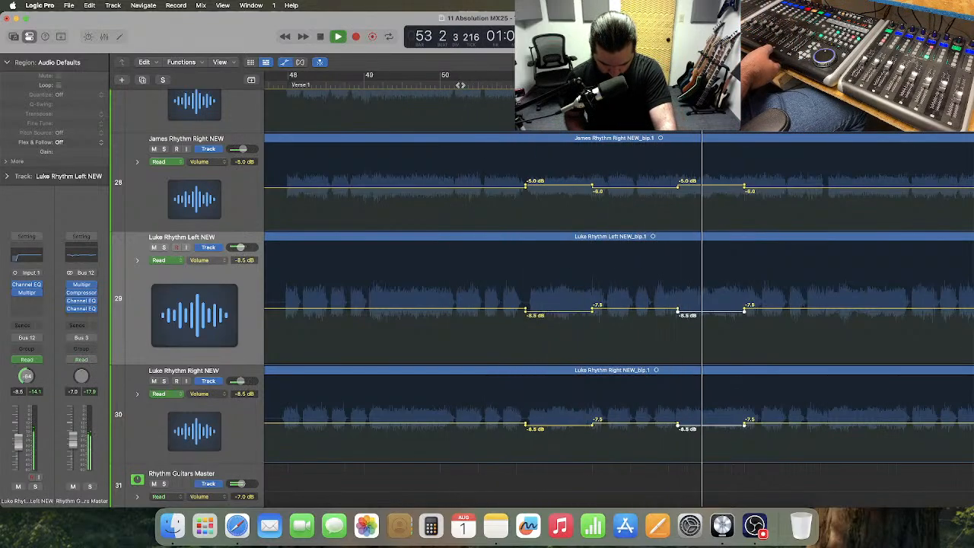
key(space)
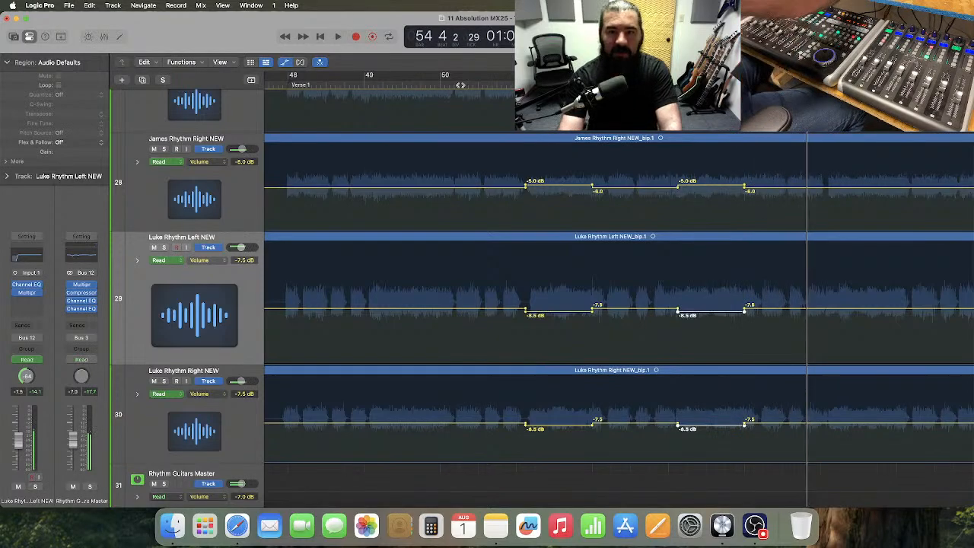
- Enlarge track 27 and set the volume automation from 53 1 3 on tracks 27 and 28 to -5.5 dB
scroll(672, 181, up, 1)
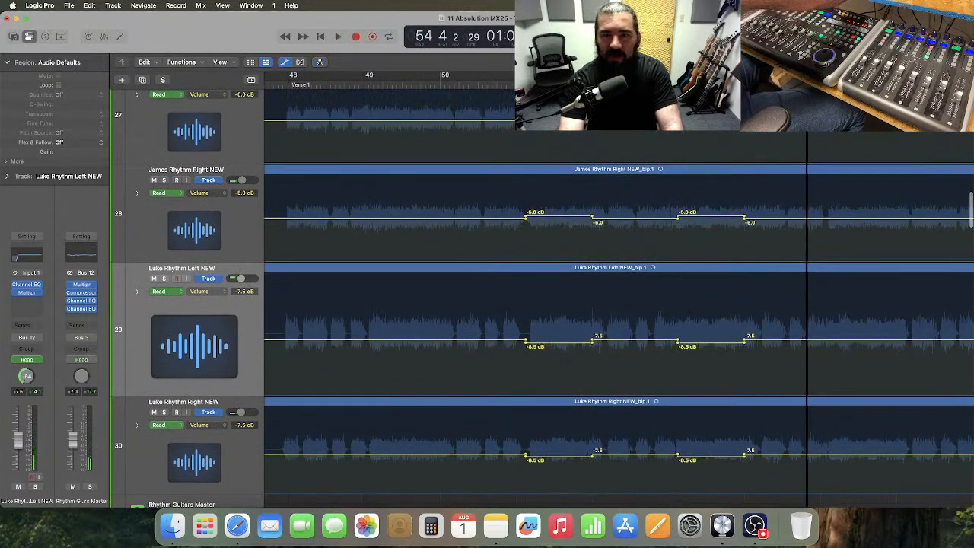
click(677, 217)
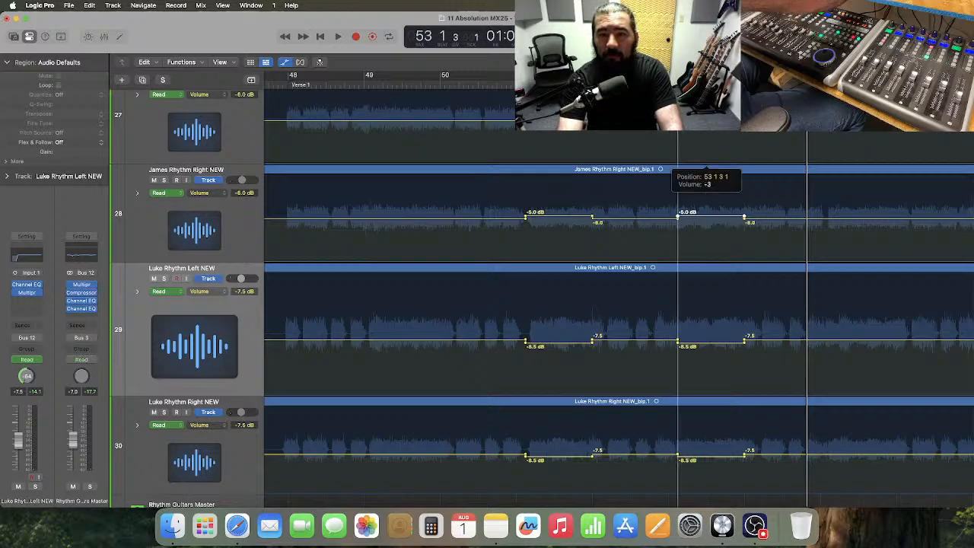
drag(215, 161, 217, 201)
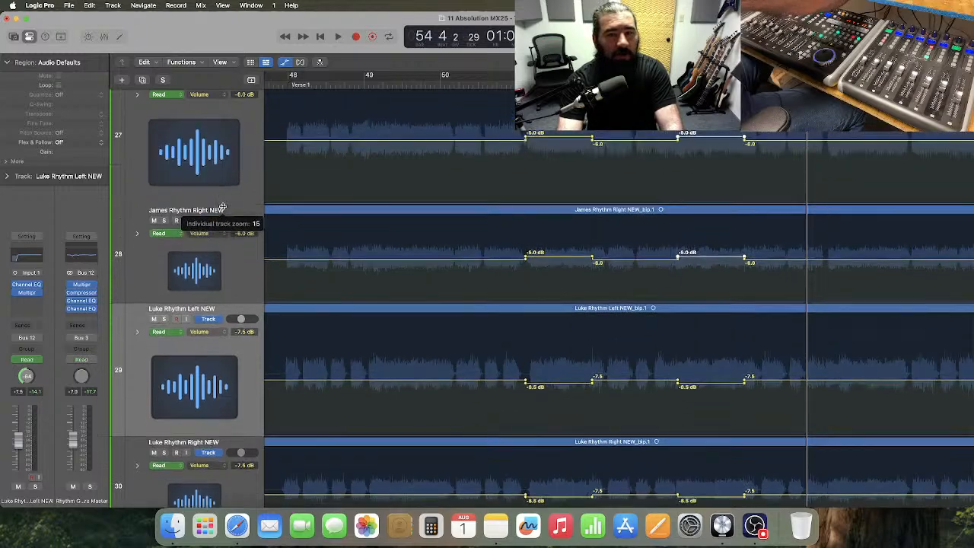
drag(696, 138, 696, 140)
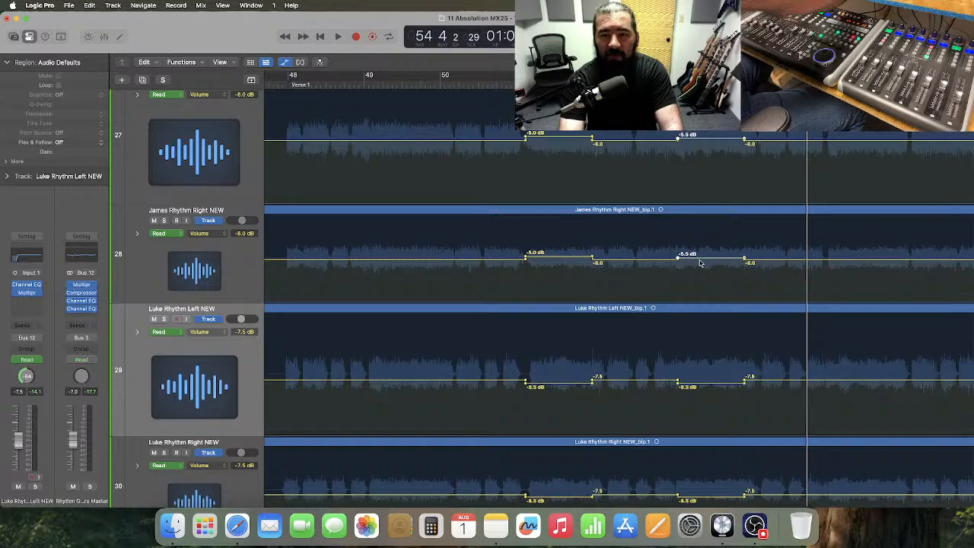
- Raise the volume automation from 53 1 3 slightly on tracks 29 and 30 and play the song into bar 57
scroll(697, 257, down, 3)
drag(691, 267, 716, 411)
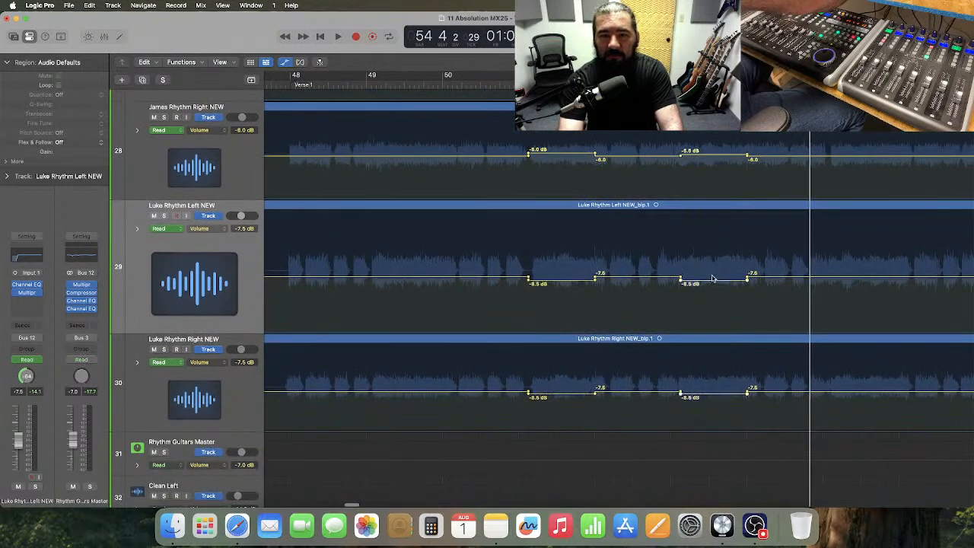
drag(719, 283, 719, 282)
key(space)
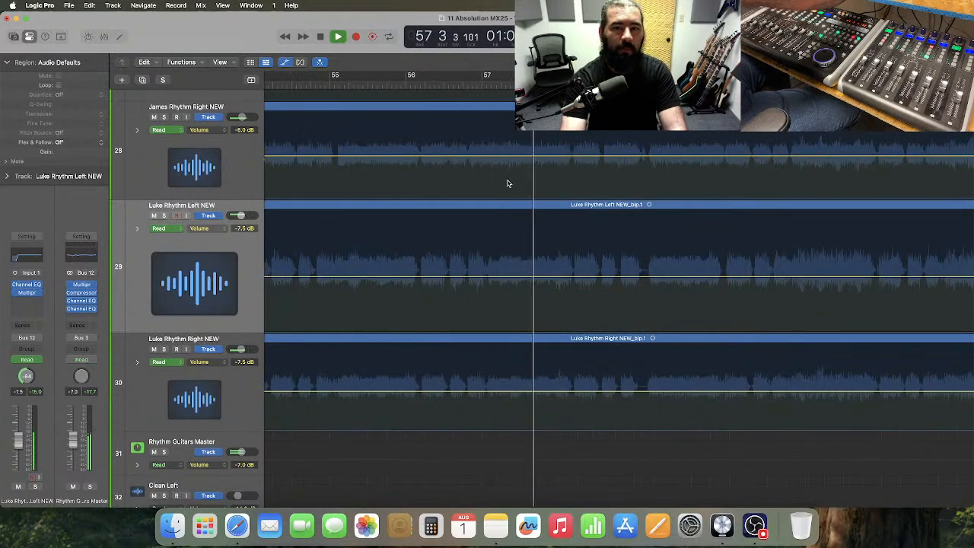
- Stop playback, place the playhead at 54 3 and play the rhythm guitars into bar 57
key(space)
scroll(515, 184, left, 5)
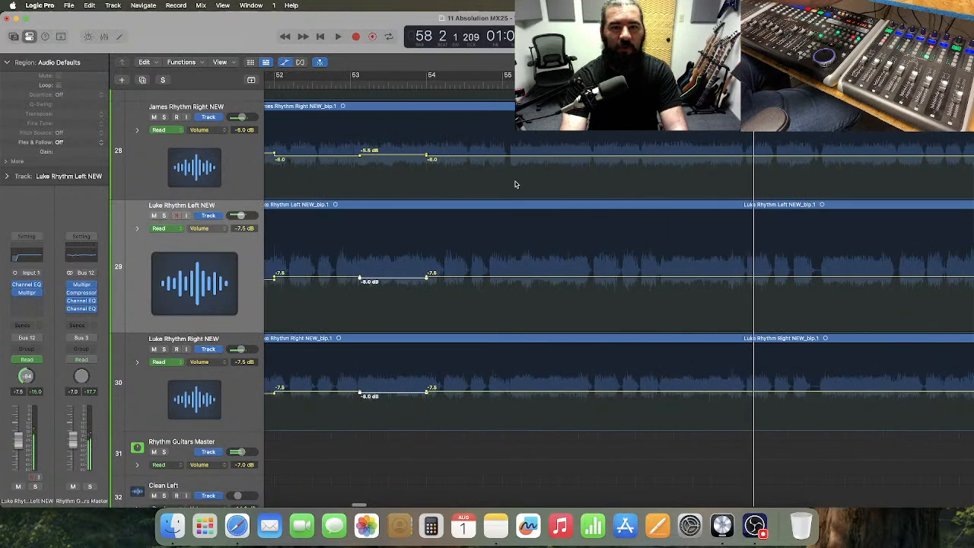
click(469, 84)
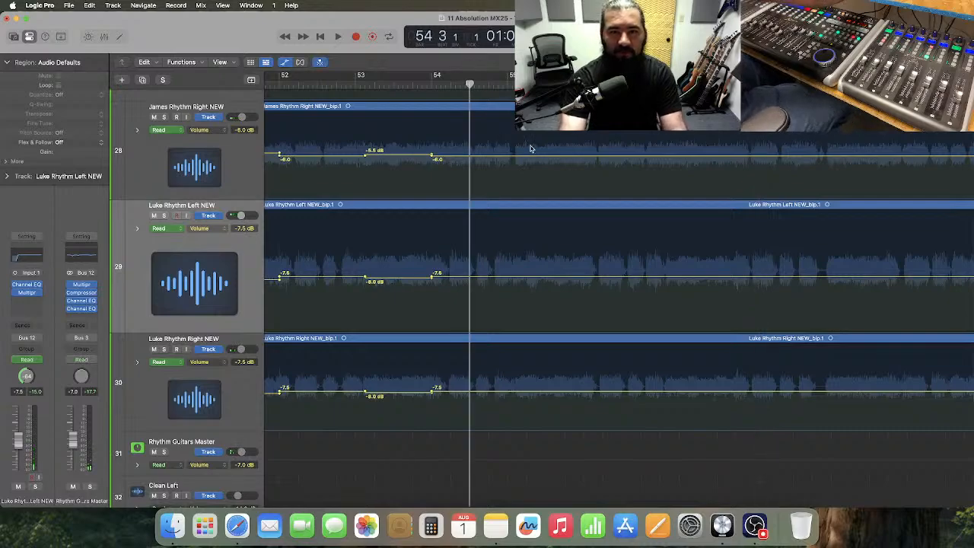
scroll(530, 148, up, 3)
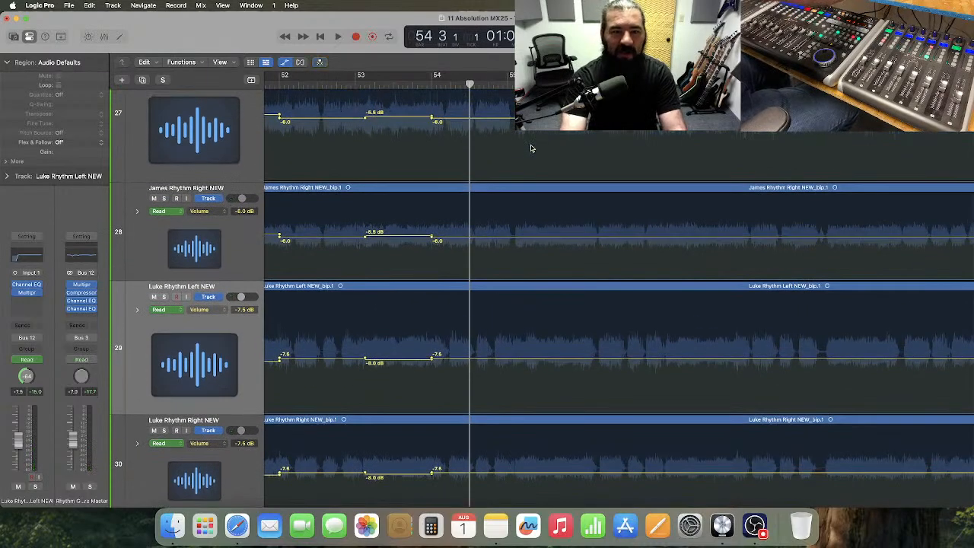
key(space)
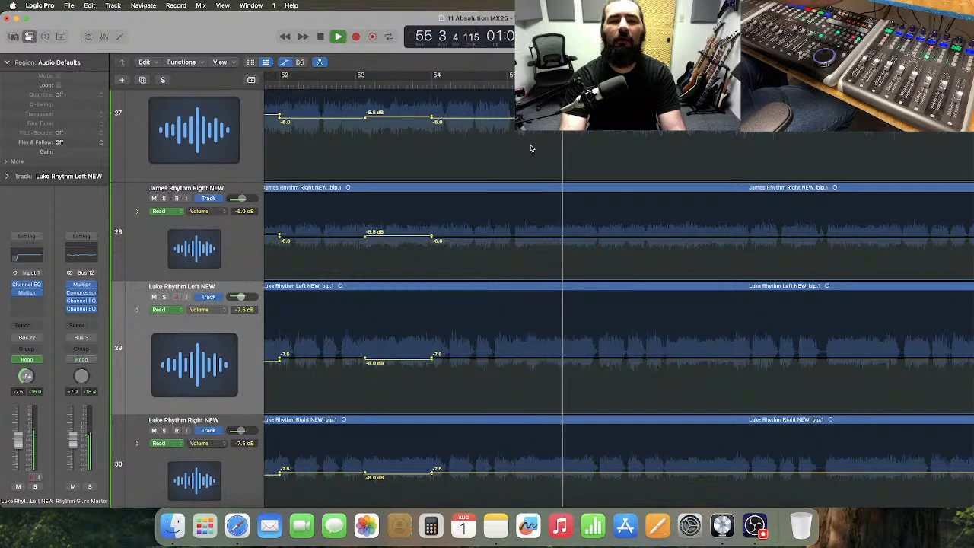
key(space)
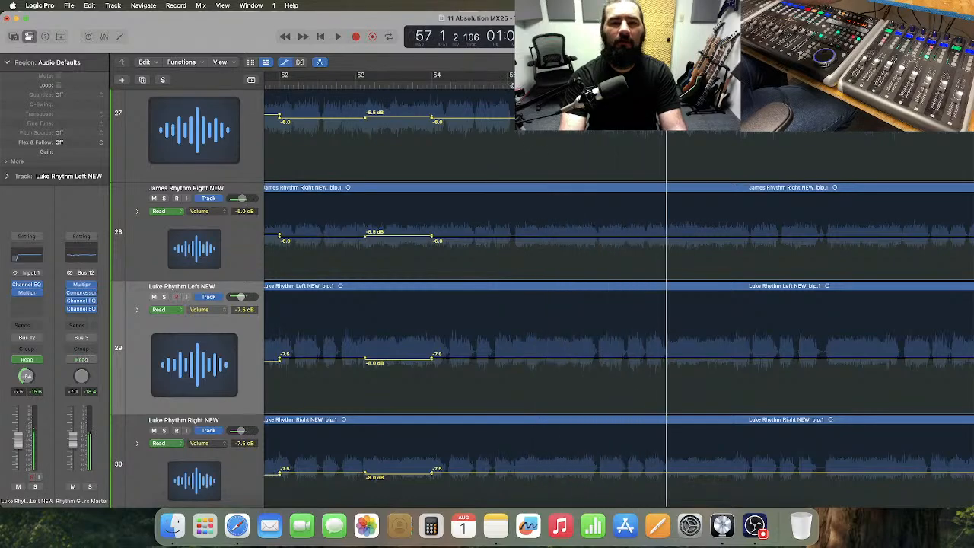
- Automate the rhythm guitars from 55 1 3 to about bar 56, setting tracks 27 and 28 to -5.0 dB and tracks 29 and 30 to -8.5 dB
click(516, 85)
drag(518, 152, 584, 458)
click(560, 118)
drag(533, 106, 564, 269)
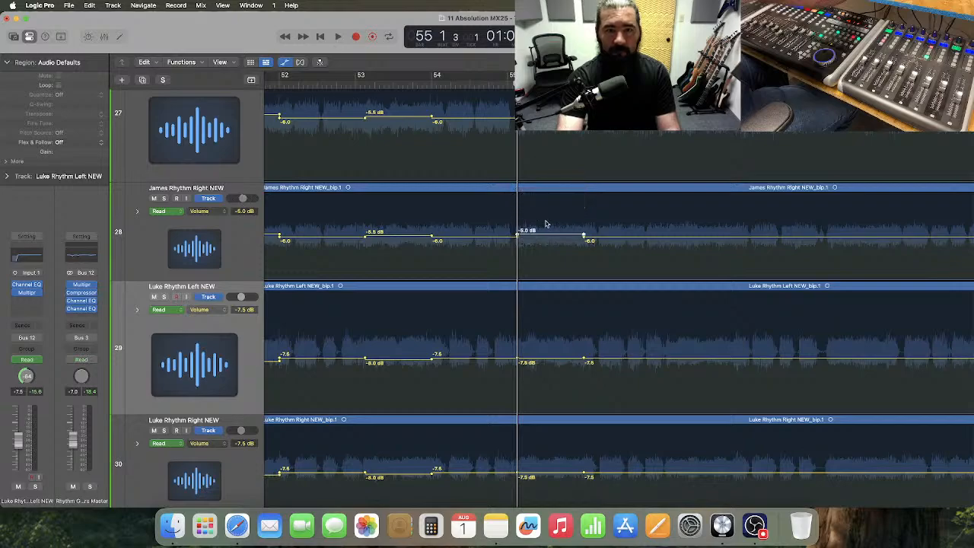
drag(537, 343, 556, 498)
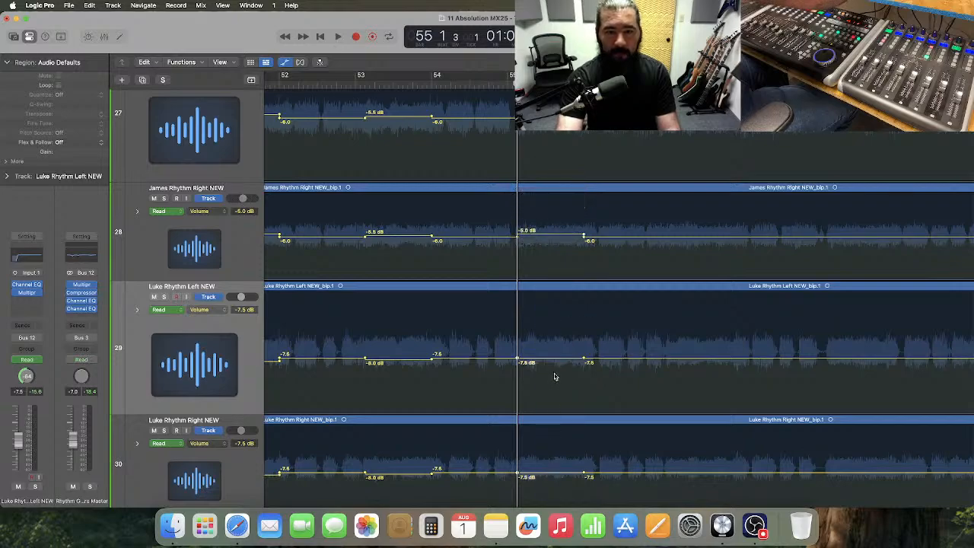
drag(557, 361, 557, 364)
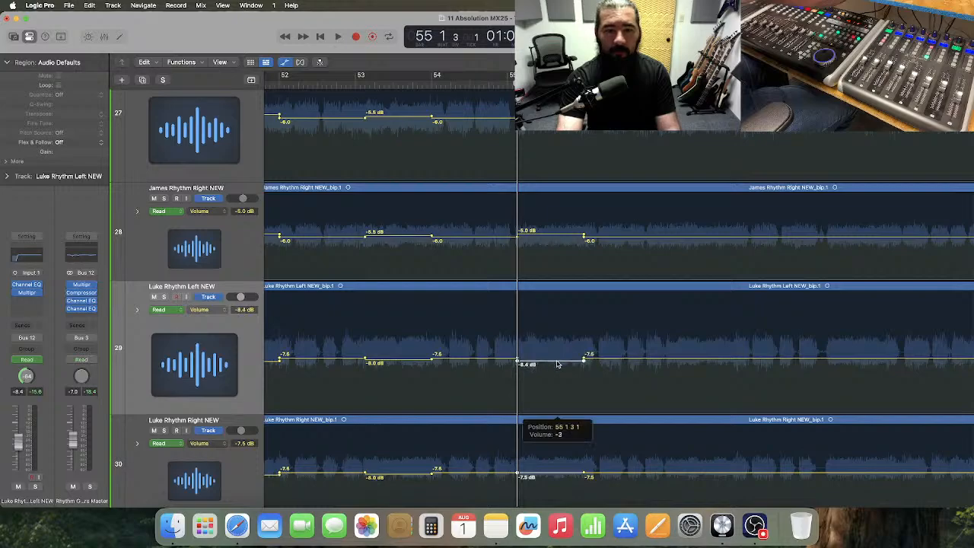
drag(558, 365, 557, 365)
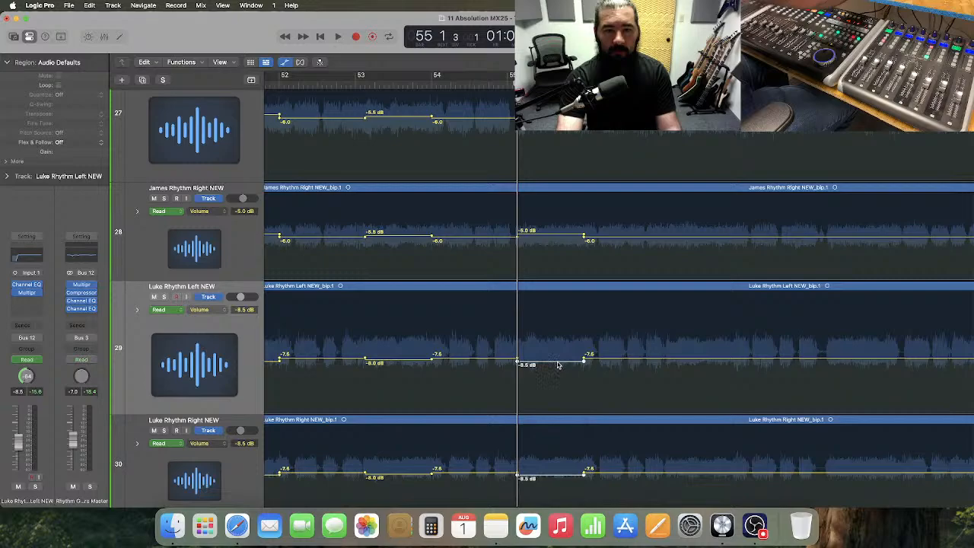
- Play back the newly automated bar 55 passage, starting from the middle of bar 54
click(466, 86)
key(space)
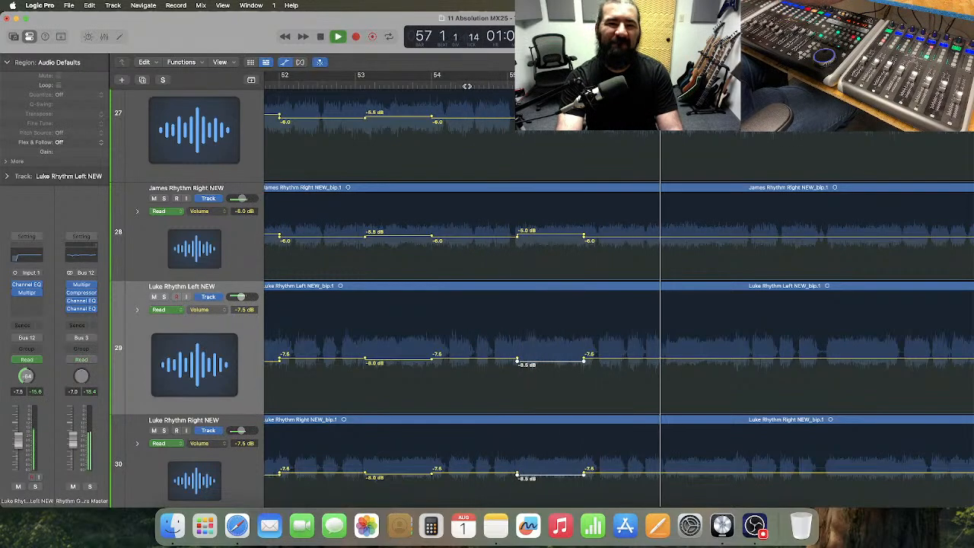
key(space)
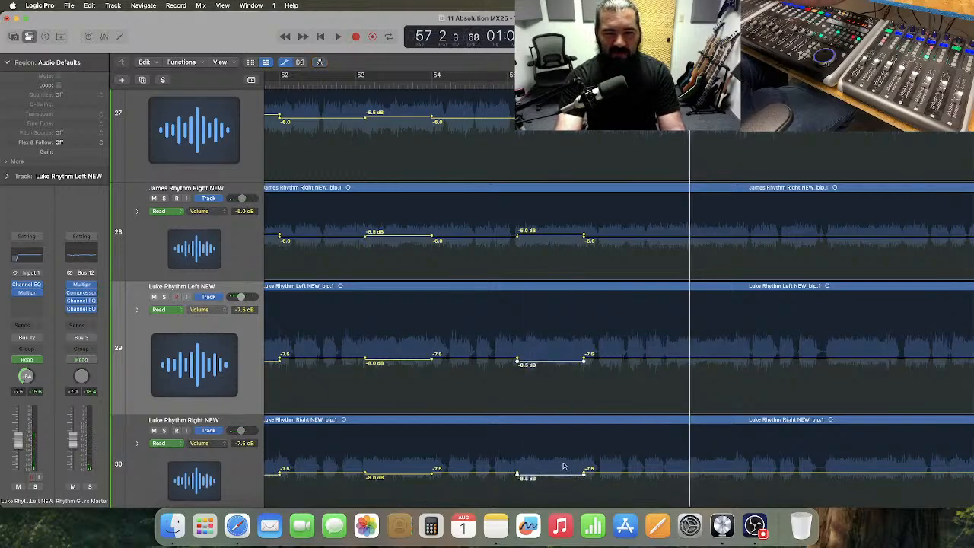
- Set the volume automation from 55 1 3 to -8.0 dB on tracks 29 and 30 and -5.5 dB on tracks 27 and 28, then play into bar 59
drag(550, 363, 552, 360)
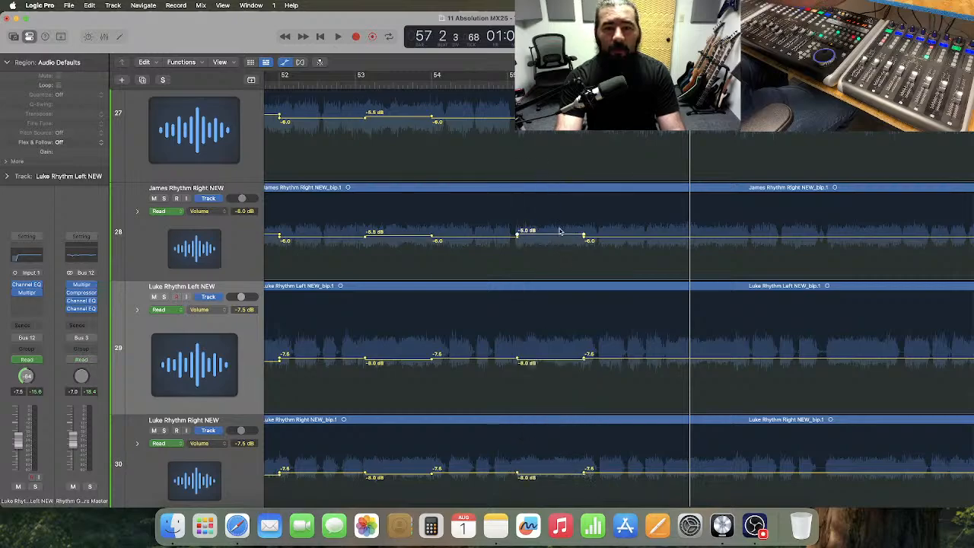
drag(518, 234, 518, 235)
double_click(448, 84)
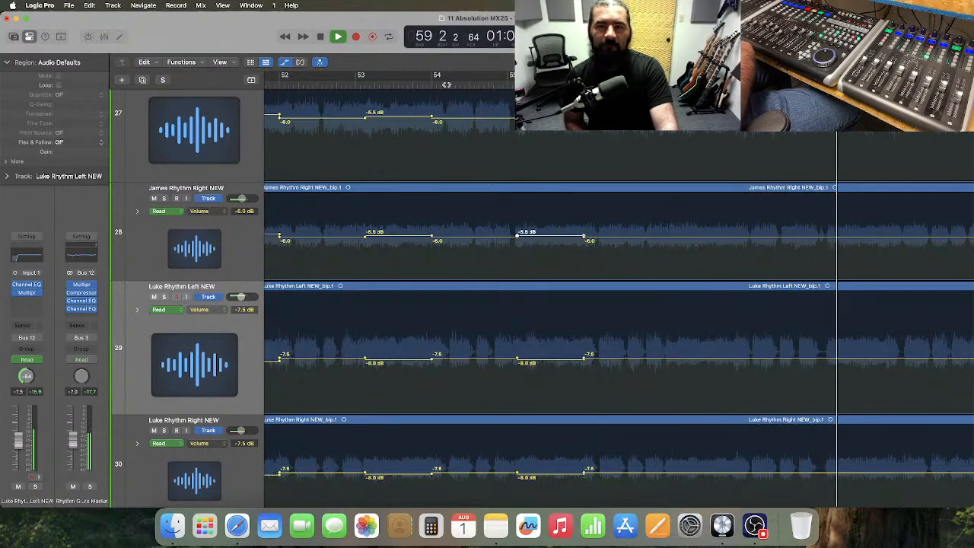
key(space)
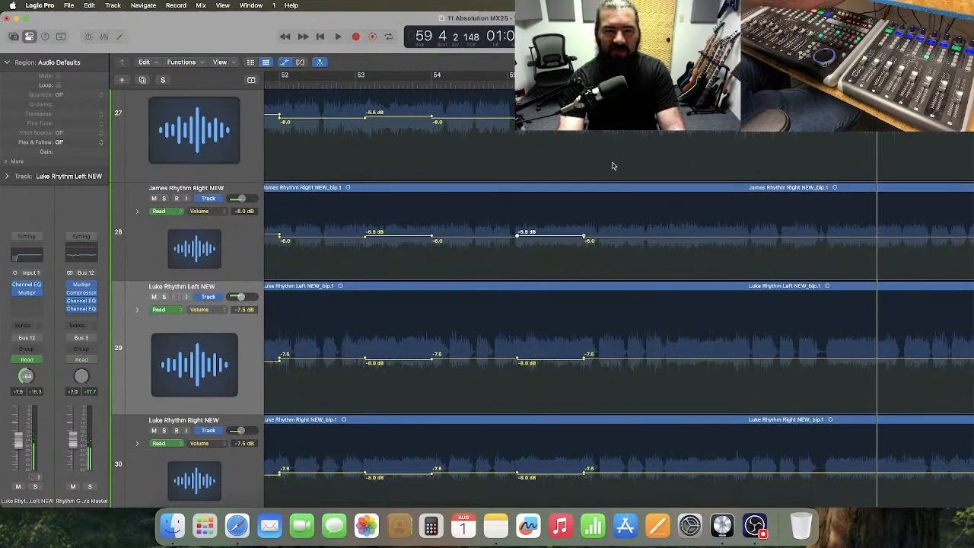
- Play the song from about the middle of bar 56 into bar 119
scroll(525, 151, right, 3)
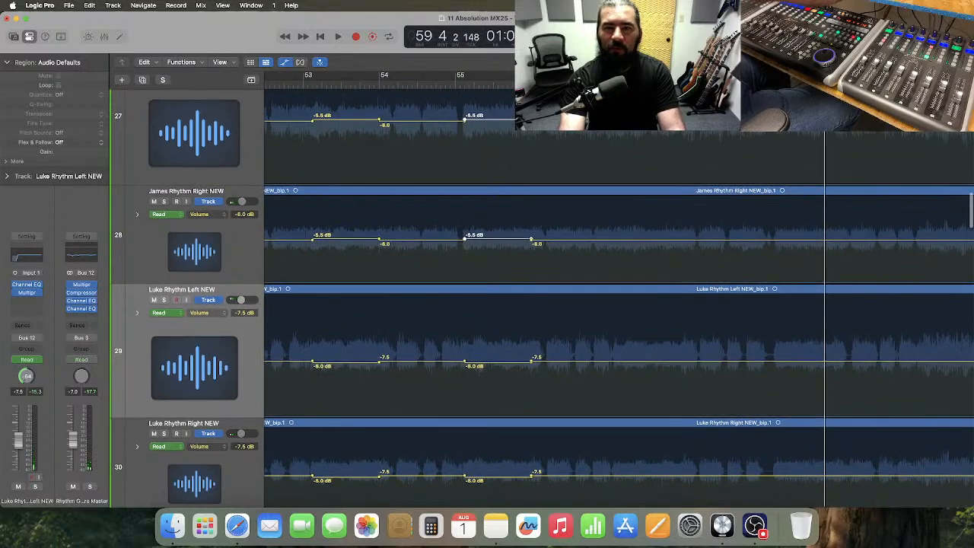
scroll(525, 151, right, 6)
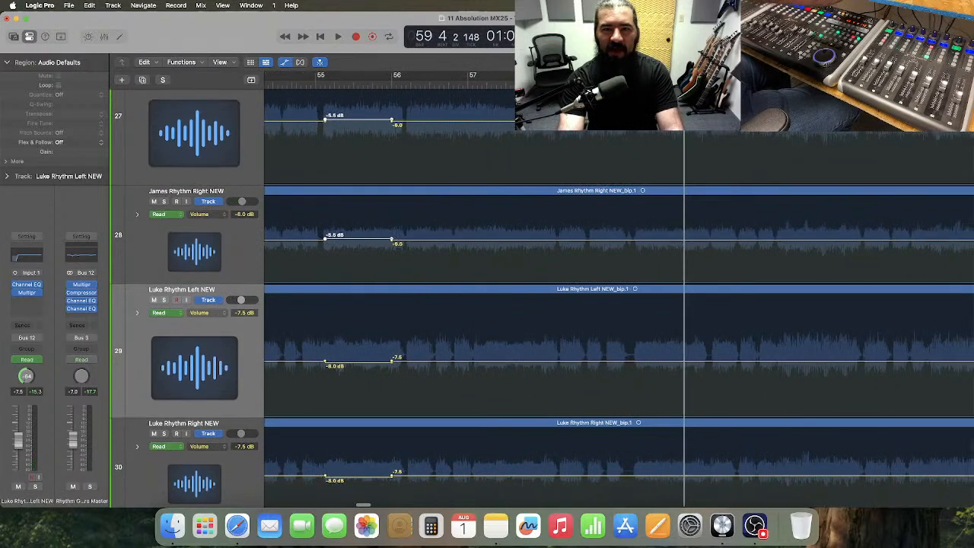
click(447, 84)
key(space)
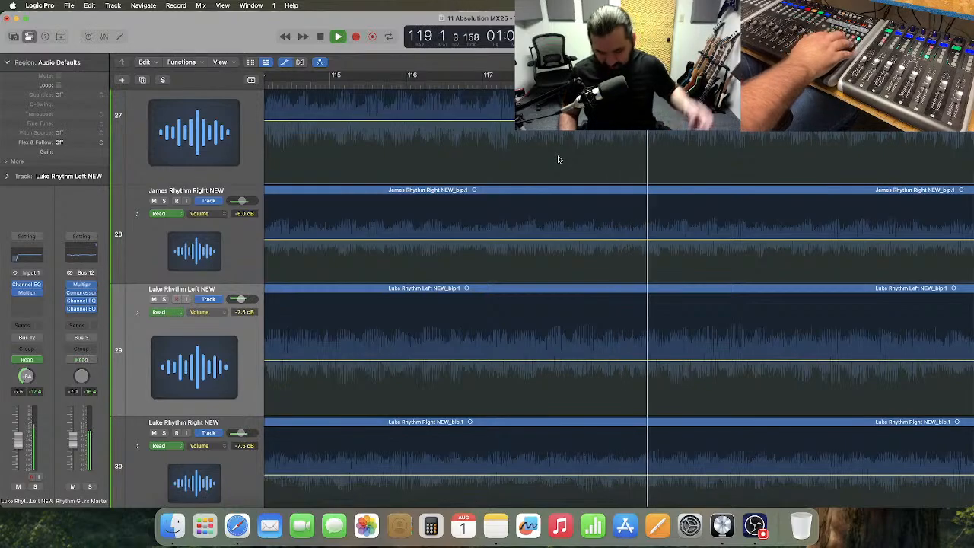
key(space)
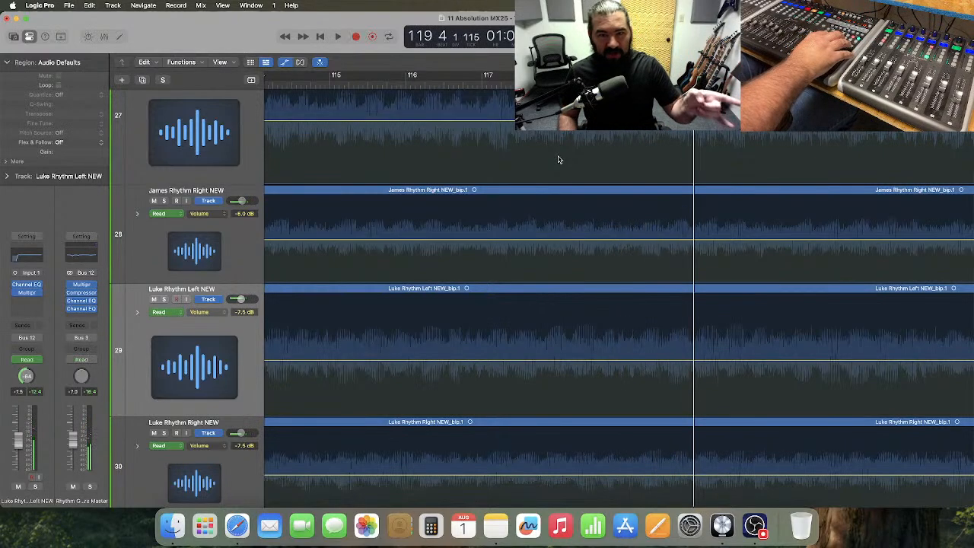
- Move the playhead back to bar 116 and play the song into bar 157
key(period)
key(comma)
key(comma)
key(comma)
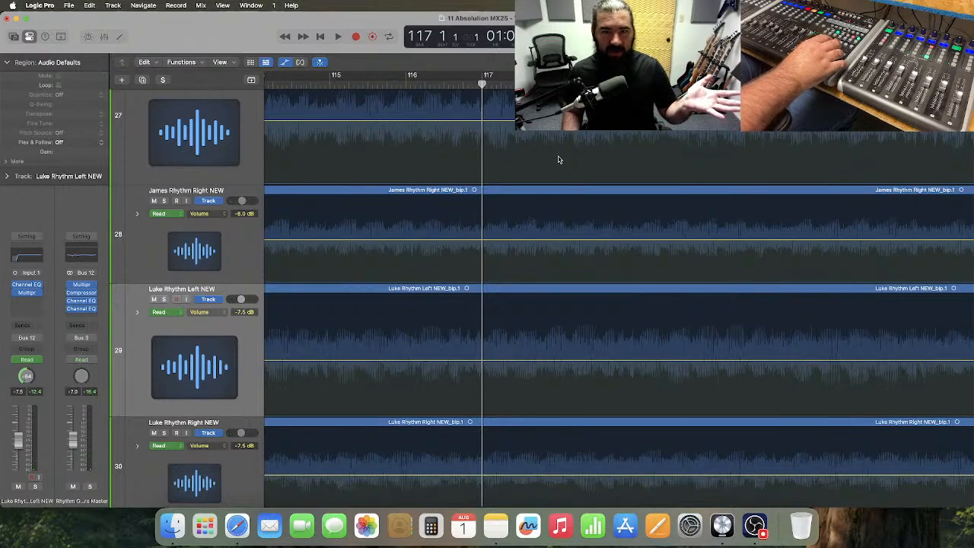
key(comma)
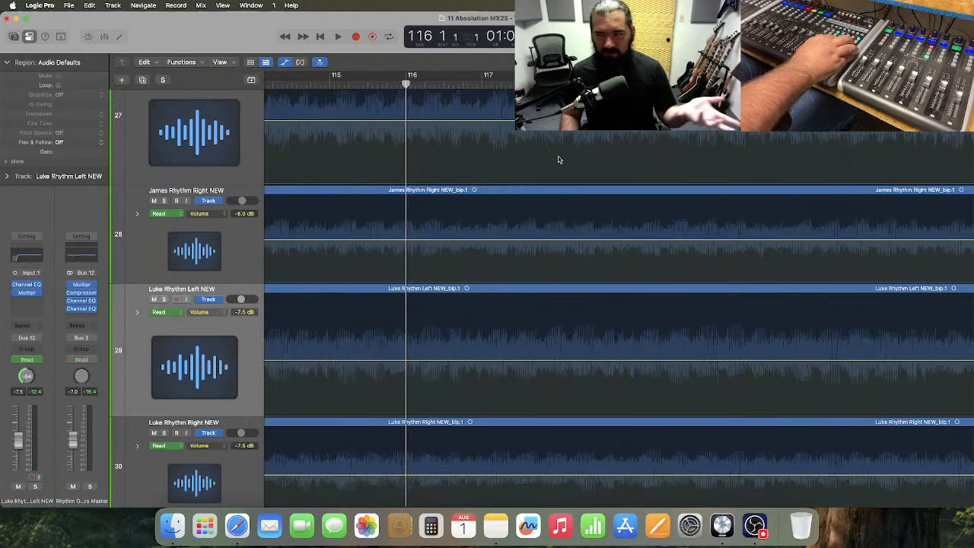
key(space)
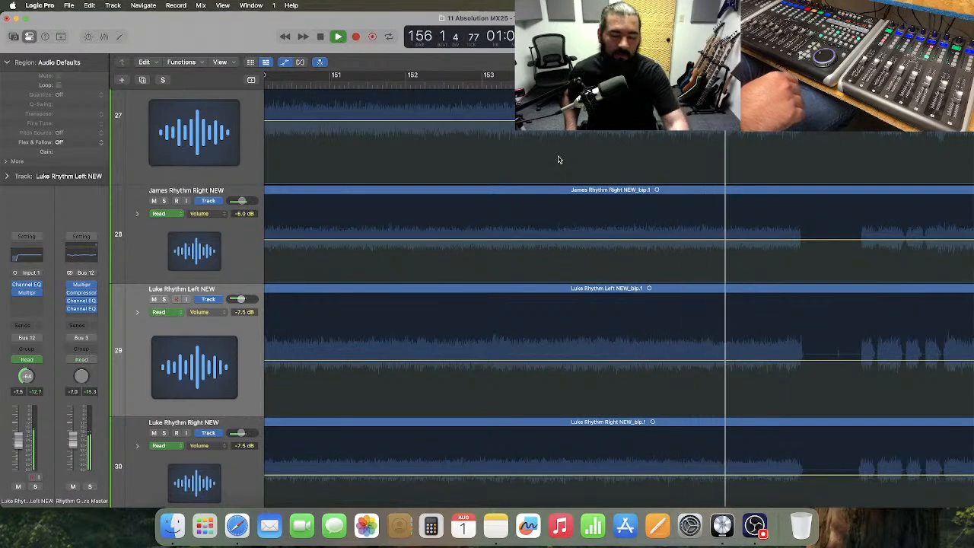
key(space)
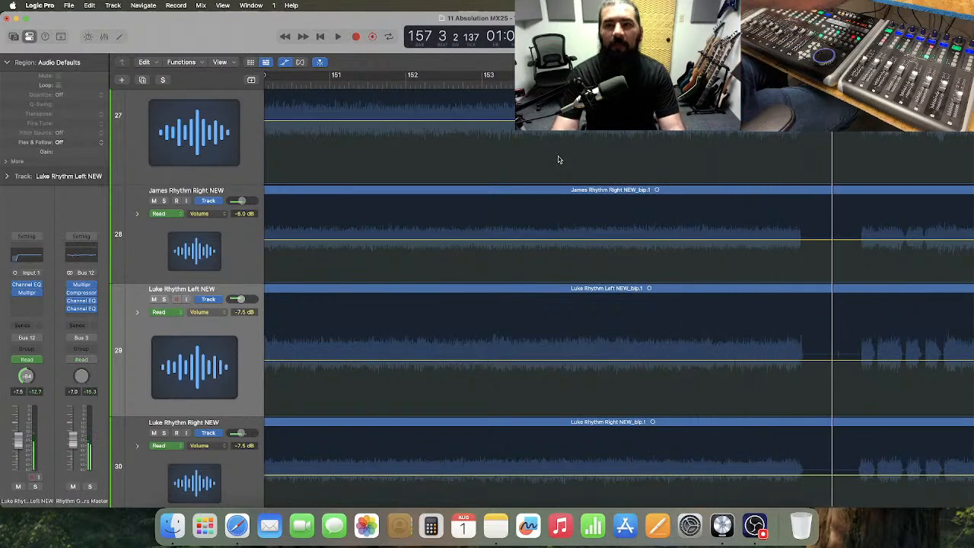
- Return along the rhythm guitar tracks from bar 157 and place the playhead at bar 142
scroll(600, 154, left, 2)
scroll(600, 154, left, 5)
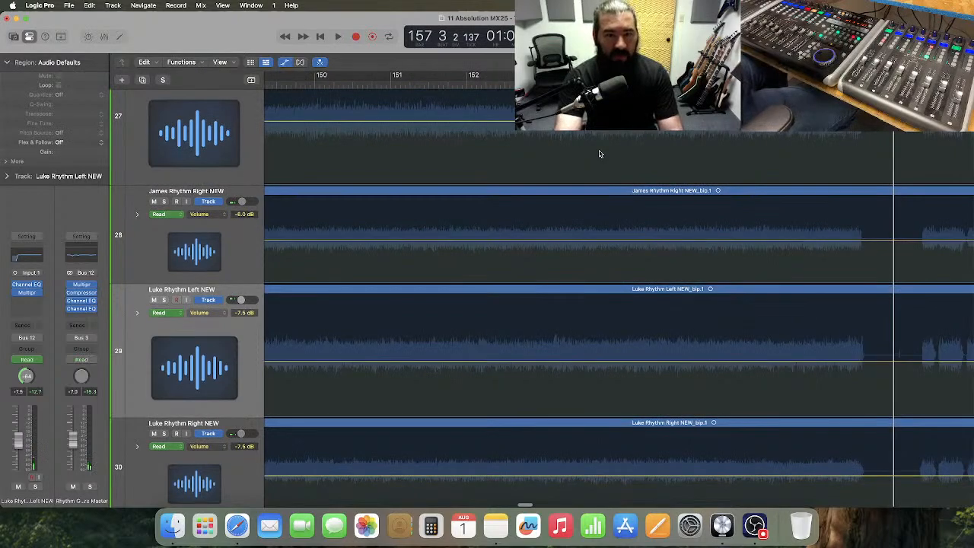
scroll(599, 154, left, 5)
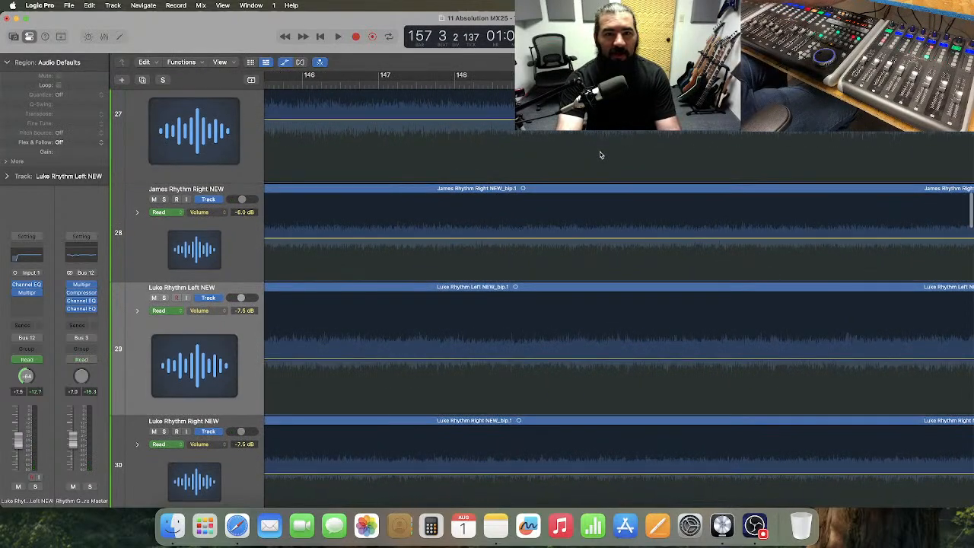
scroll(599, 155, left, 2)
scroll(600, 155, up, 1)
scroll(599, 154, left, 1)
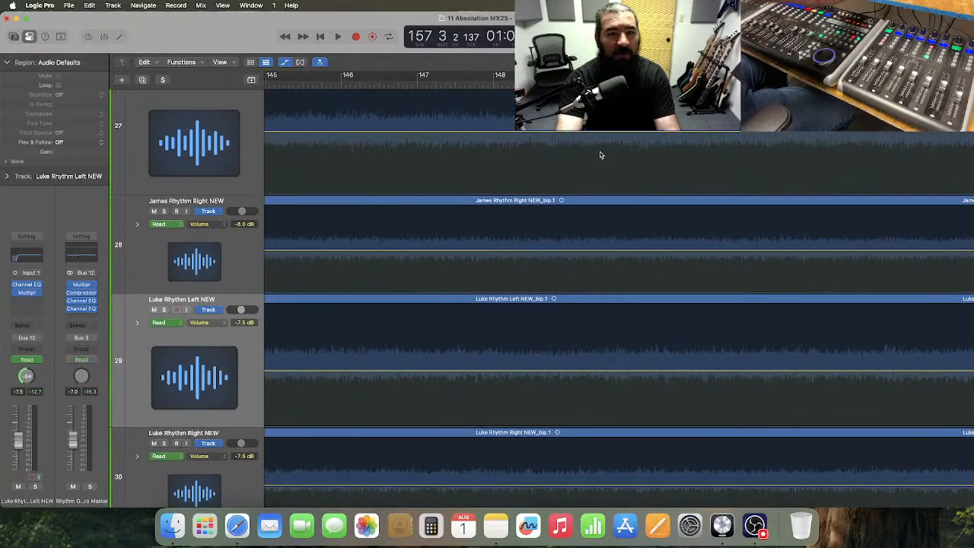
scroll(600, 154, left, 2)
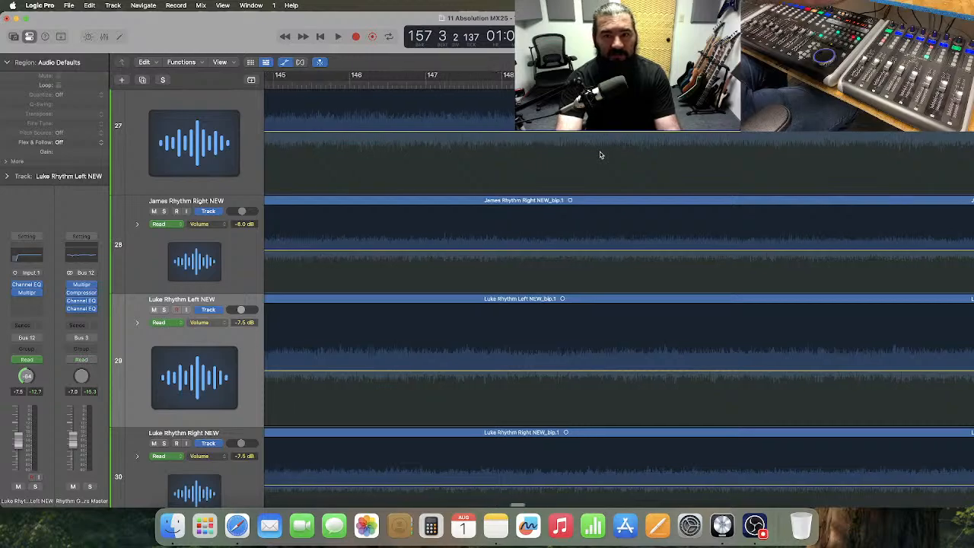
scroll(512, 147, left, 5)
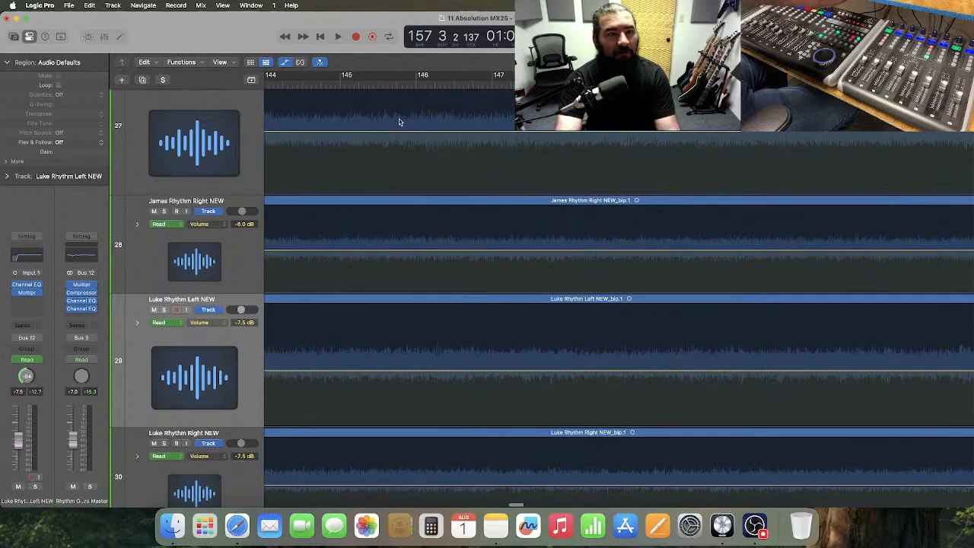
scroll(399, 121, up, 1)
scroll(398, 122, up, 1)
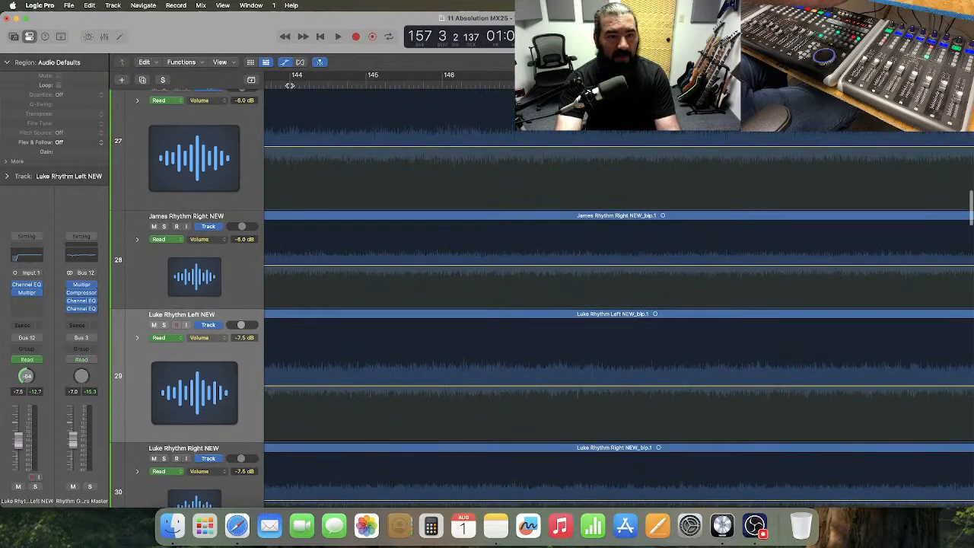
scroll(318, 101, left, 8)
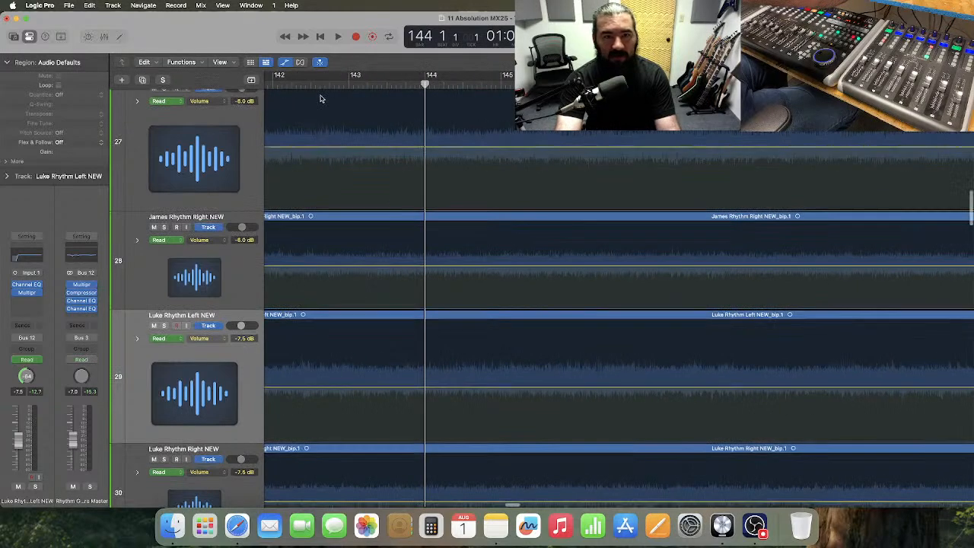
click(272, 83)
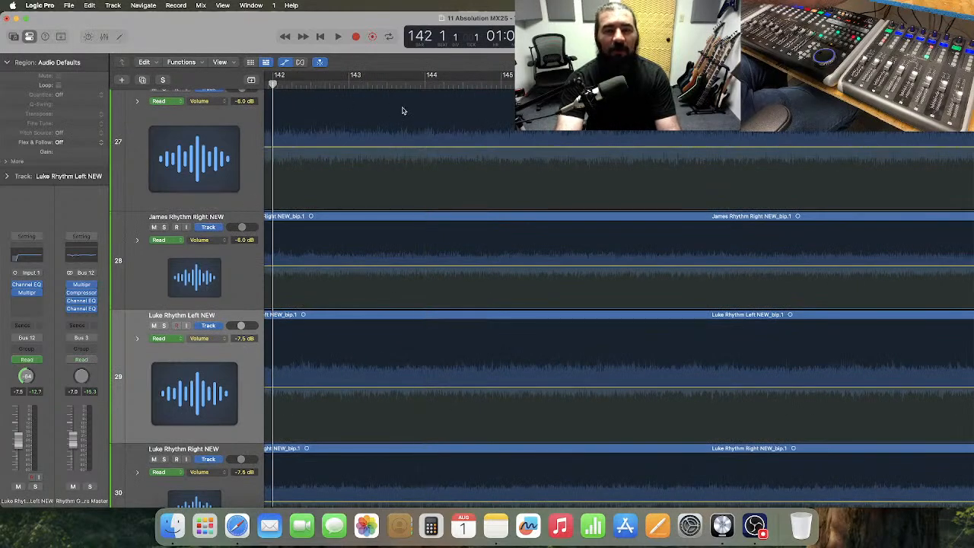
- Play the passage around bars 139 to 142 and place the playhead at bar 141
key(space)
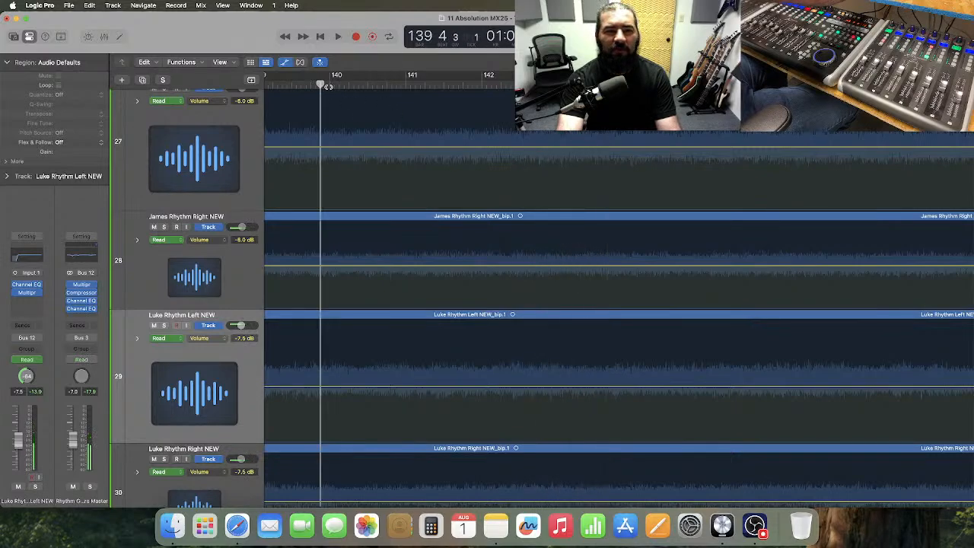
key(space)
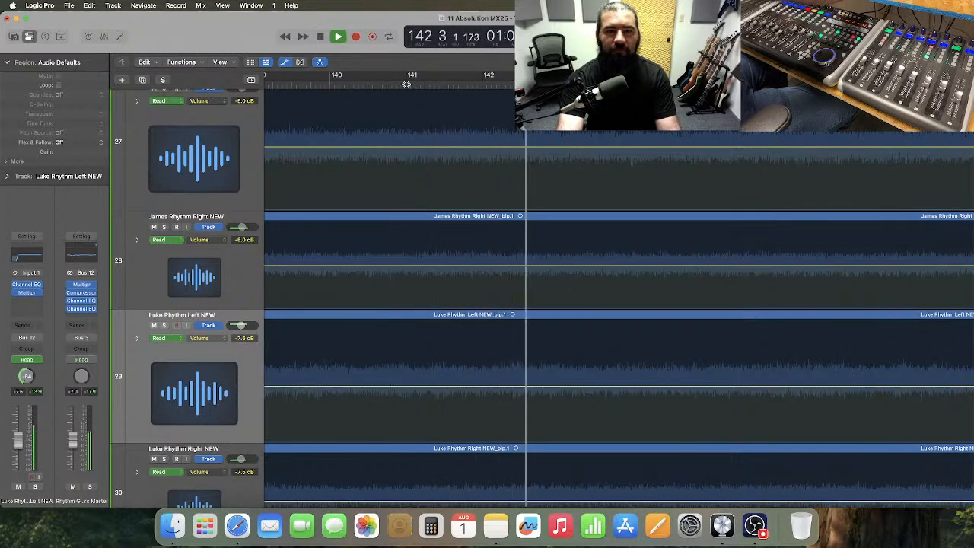
click(402, 84)
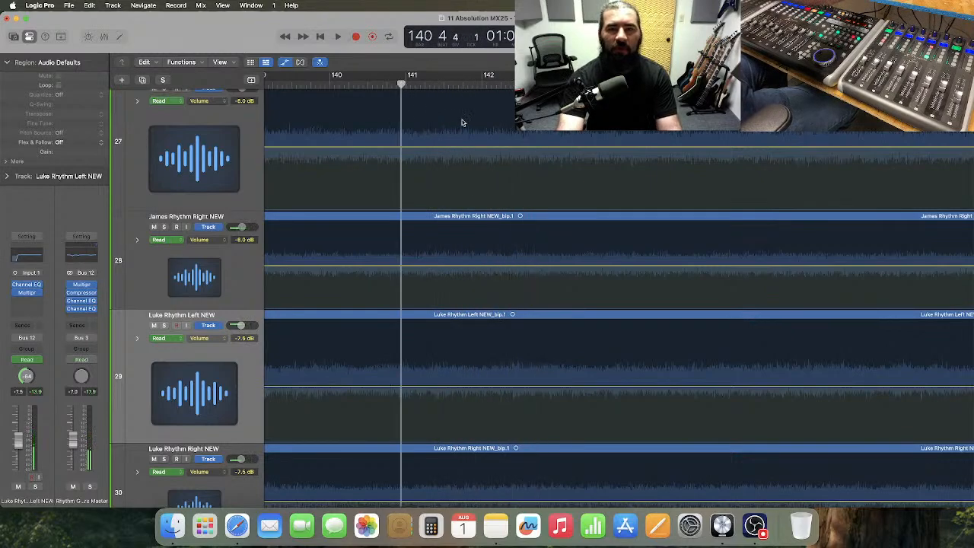
click(406, 84)
- Add volume automation points at bar 141 and just before bar 157 on the four rhythm guitar tracks, 27 to 30
scroll(477, 127, down, 5)
scroll(476, 127, right, 15)
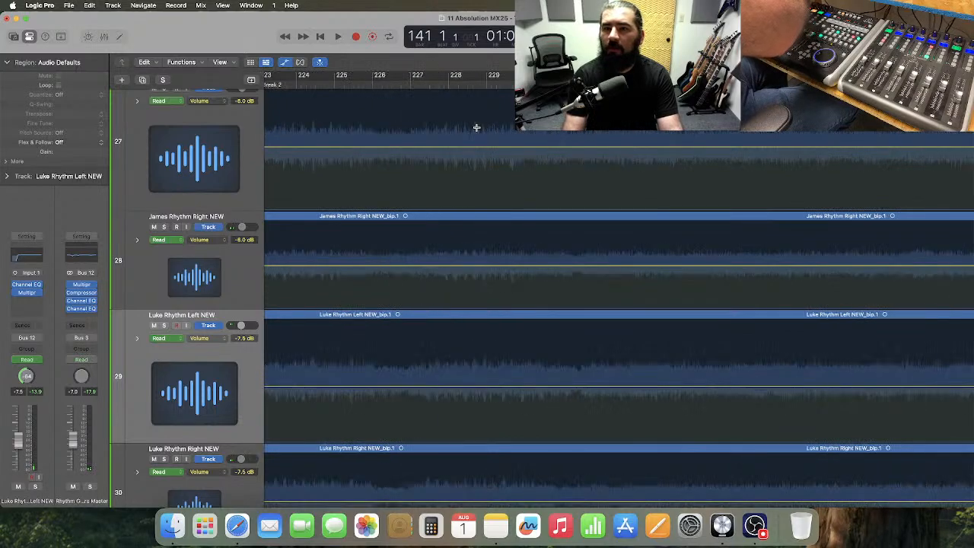
scroll(478, 129, left, 15)
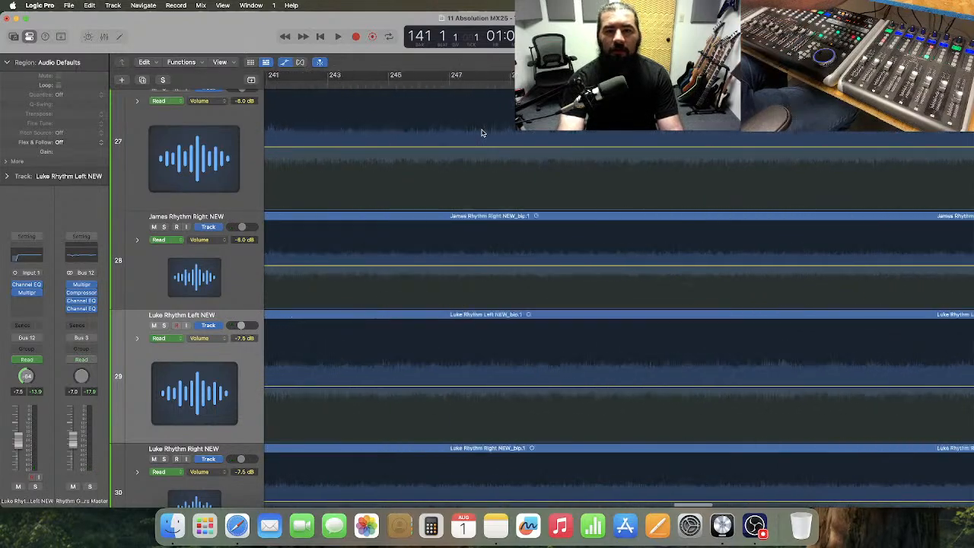
scroll(479, 134, left, 20)
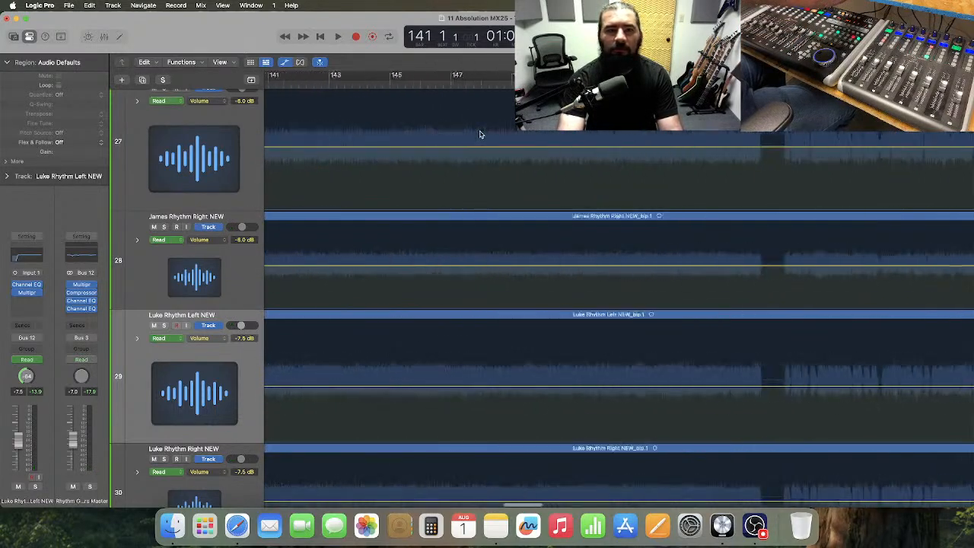
scroll(480, 134, right, 6)
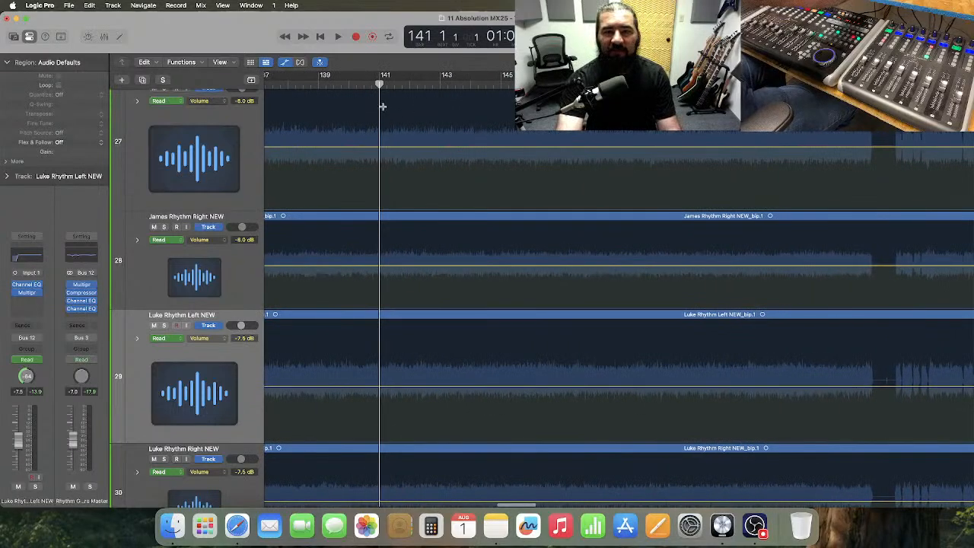
click(742, 62)
click(414, 142)
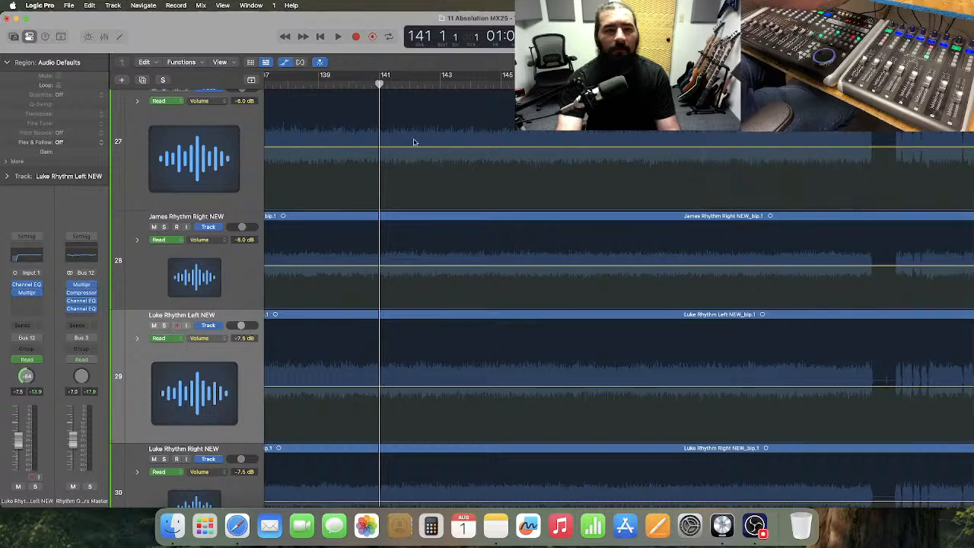
drag(379, 118, 865, 454)
click(587, 190)
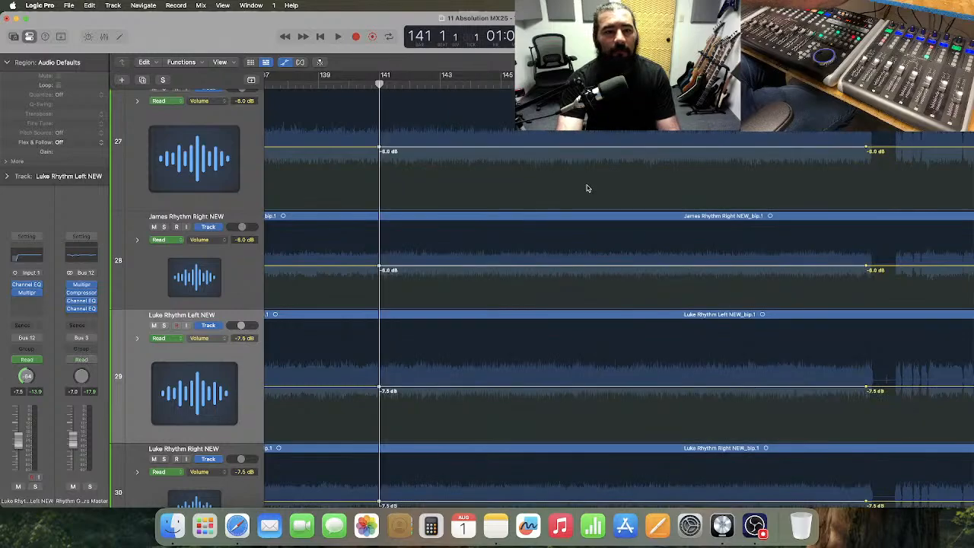
- Between bars 141 and 157, set the volume automation of tracks 27 and 28 to -5.0 dB and of tracks 29 and 30 to -8.5 dB
drag(527, 134, 616, 293)
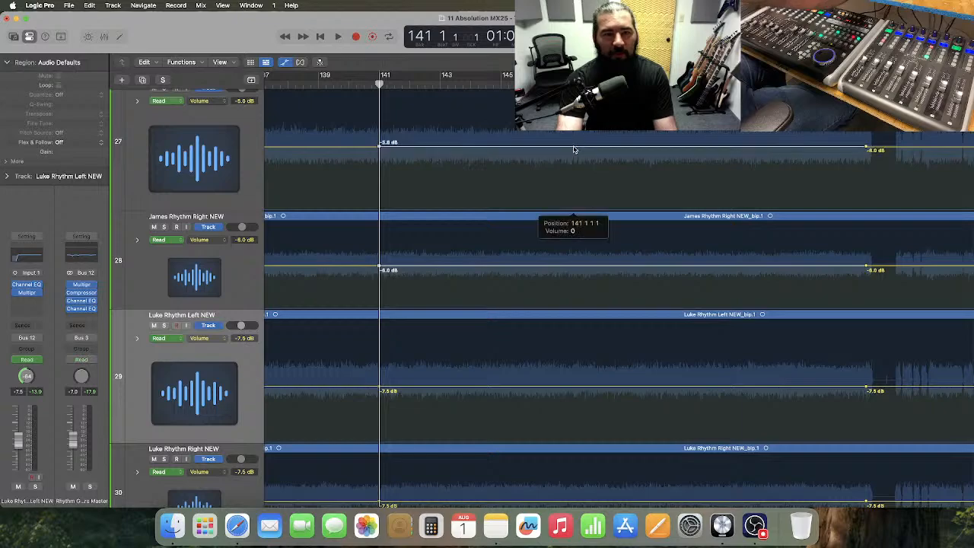
drag(574, 144, 574, 145)
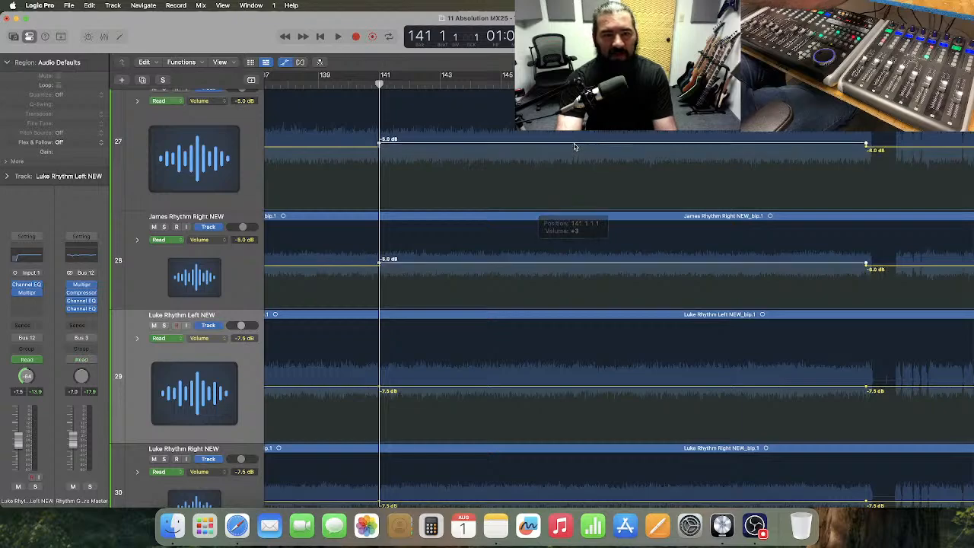
scroll(574, 371, down, 1)
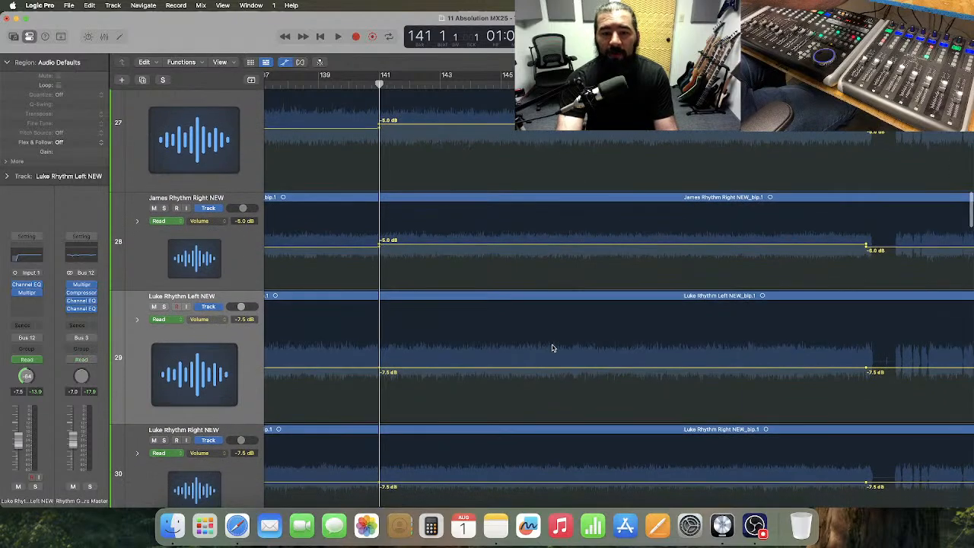
drag(545, 348, 651, 495)
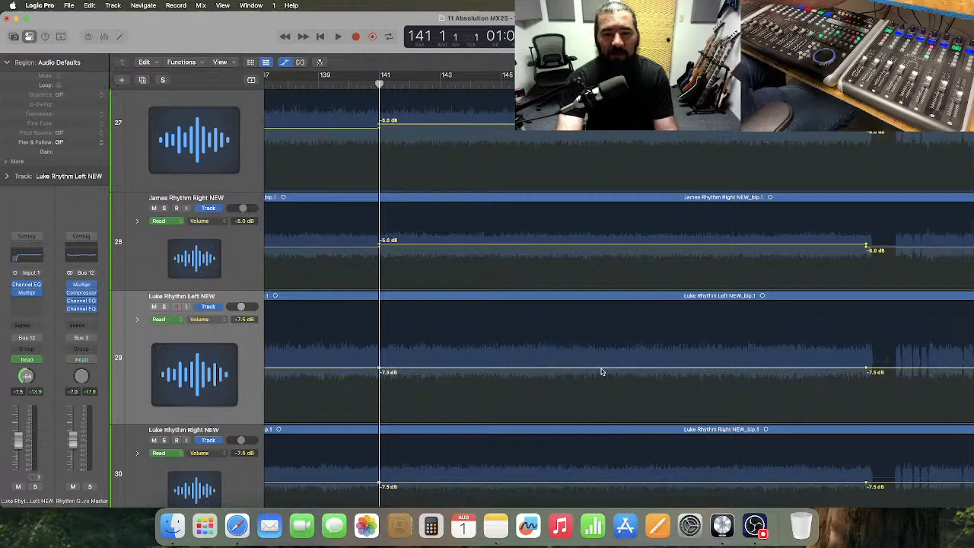
drag(601, 371, 601, 374)
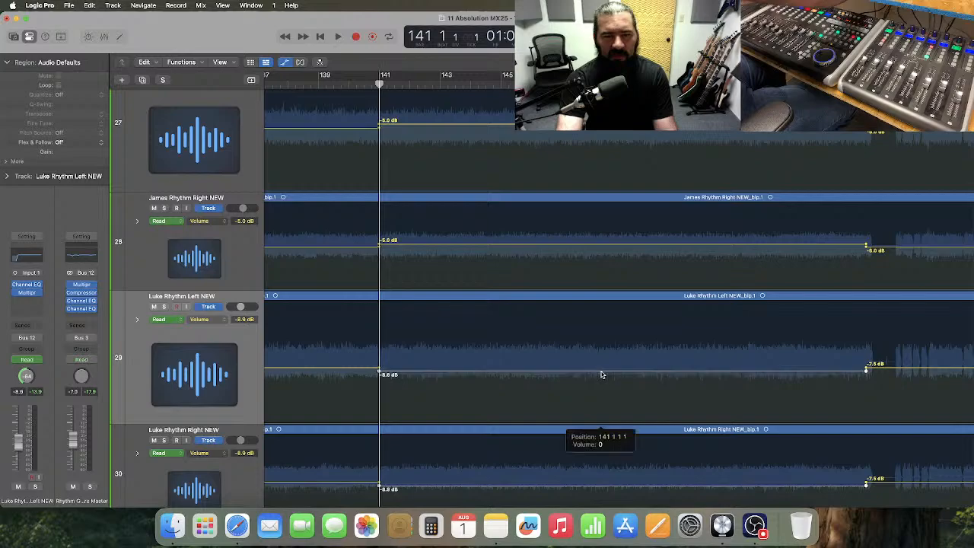
- Play the song from just before bar 139 into bar 148 to audition the new rhythm guitar balance
click(318, 83)
key(space)
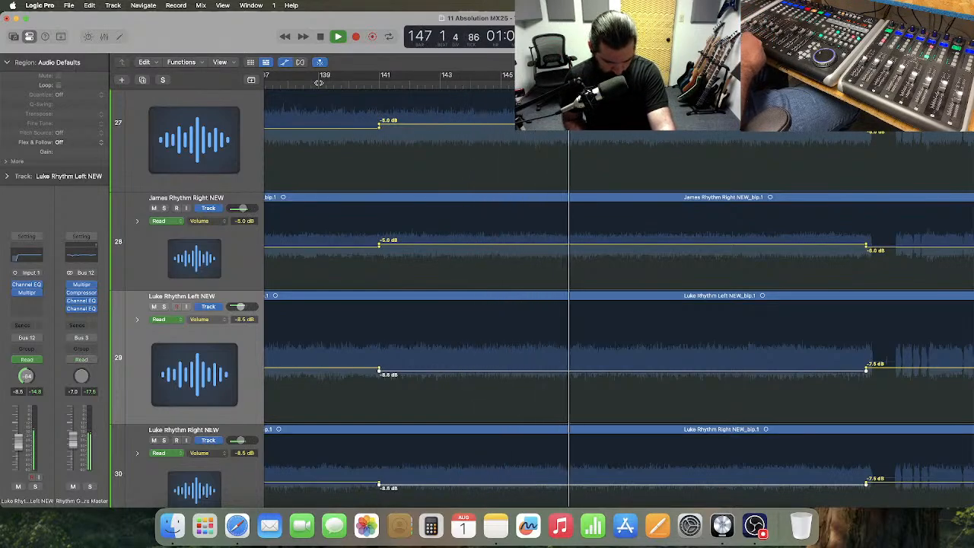
key(space)
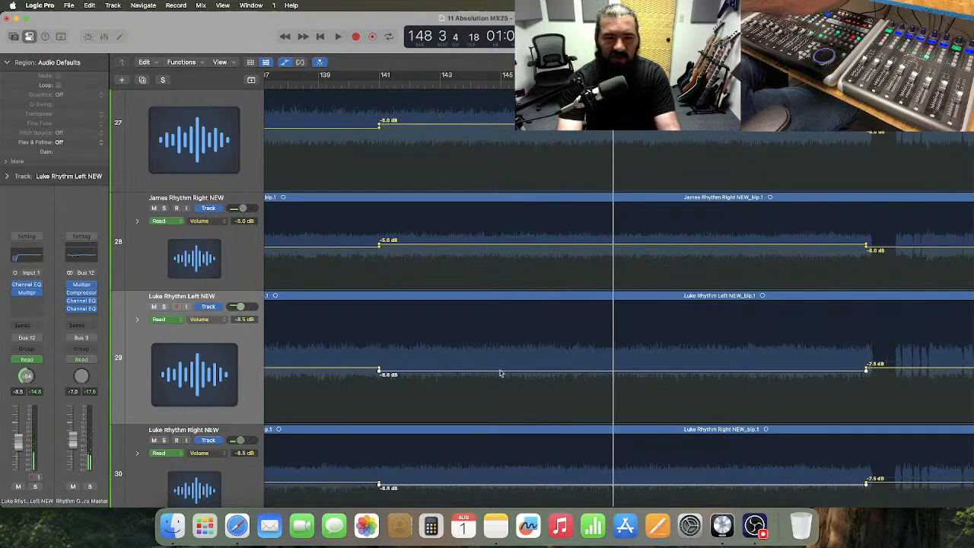
- Between bars 141 and 157, set the volume automation of tracks 29 and 30 to -8.0 dB and of tracks 27 and 28 to -5.5 dB
drag(500, 373, 500, 372)
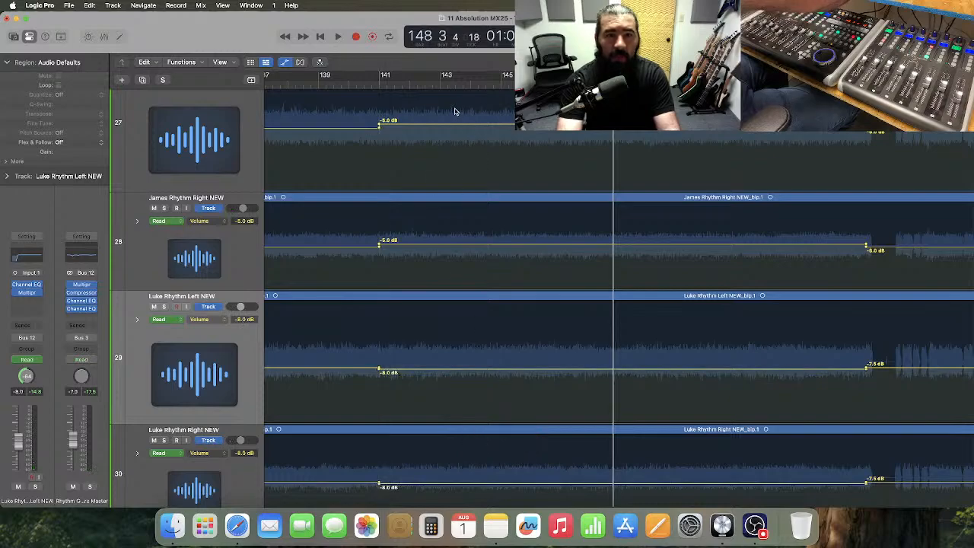
drag(456, 112, 538, 256)
drag(469, 128, 469, 131)
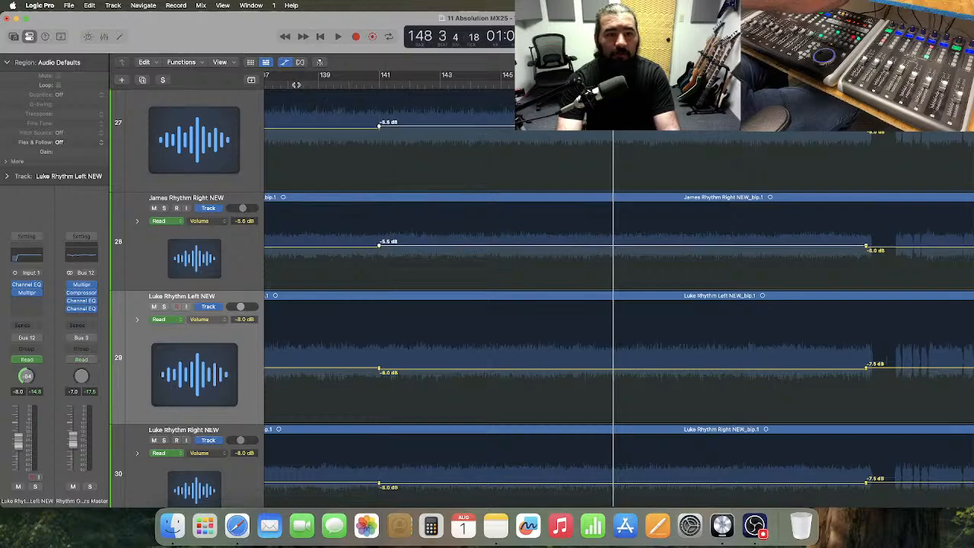
- Play the song from around bar 138 into bar 162 and place the playhead at bar 161, beat 2
click(296, 84)
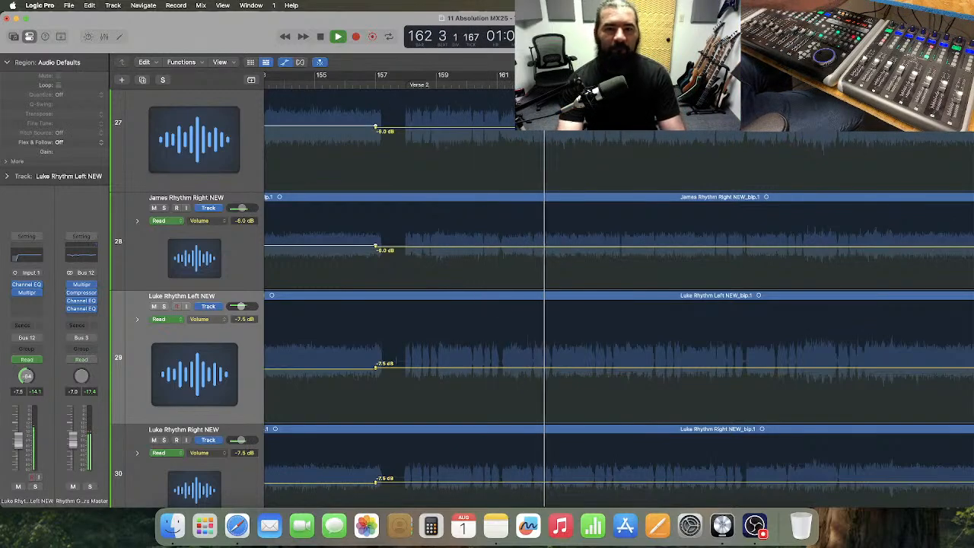
key(space)
click(503, 83)
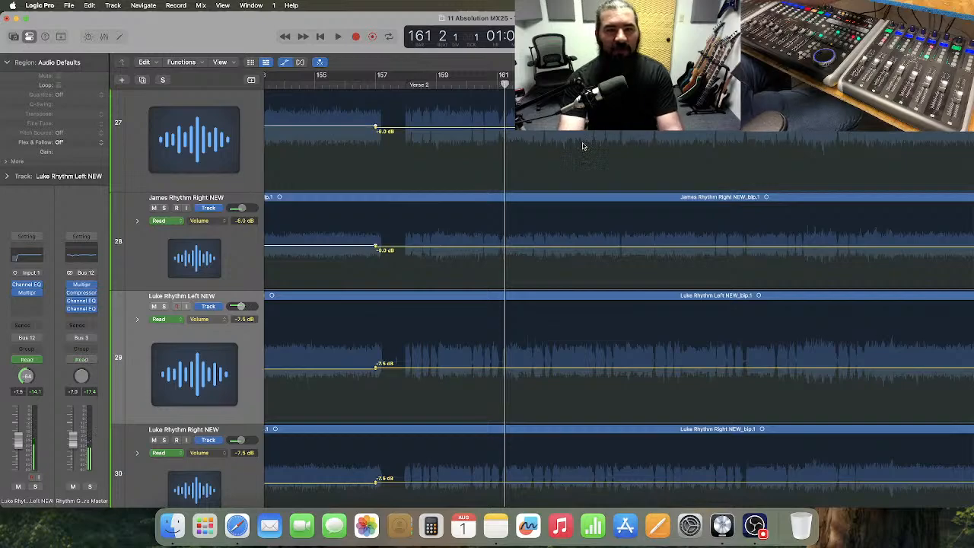
- Examine the rhythm guitar volume automation between bars 49 and 56 in Verse 1 as a reference for Verse 2
scroll(583, 146, left, 15)
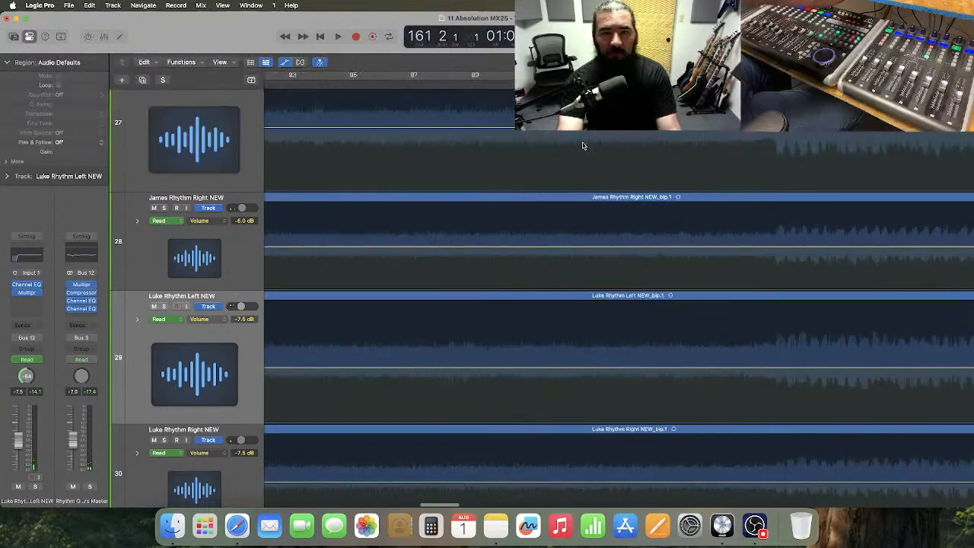
scroll(584, 145, left, 10)
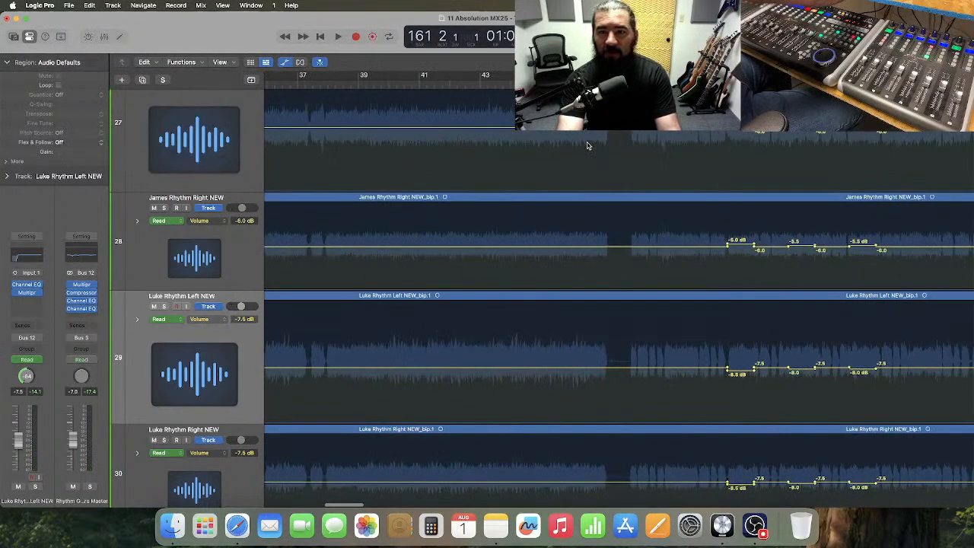
scroll(586, 145, right, 2)
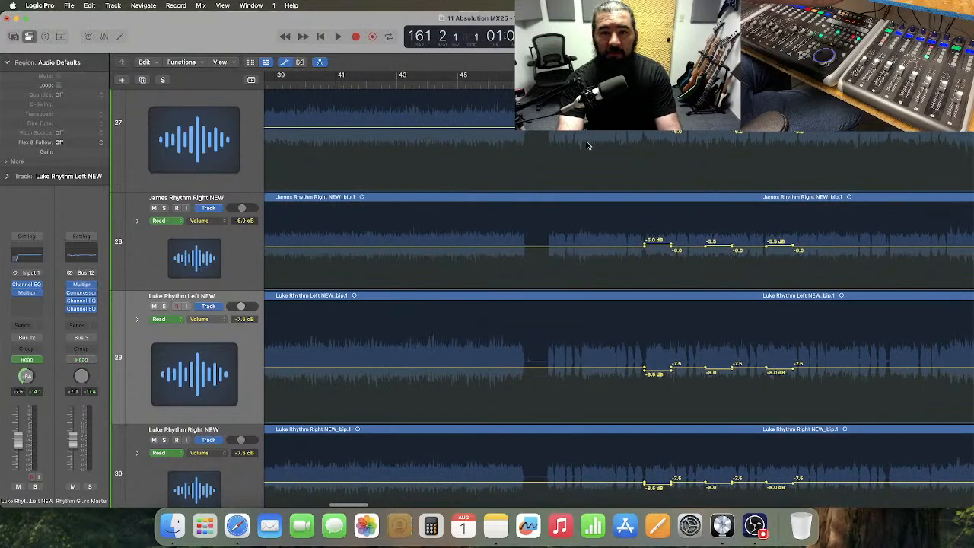
scroll(587, 145, right, 8)
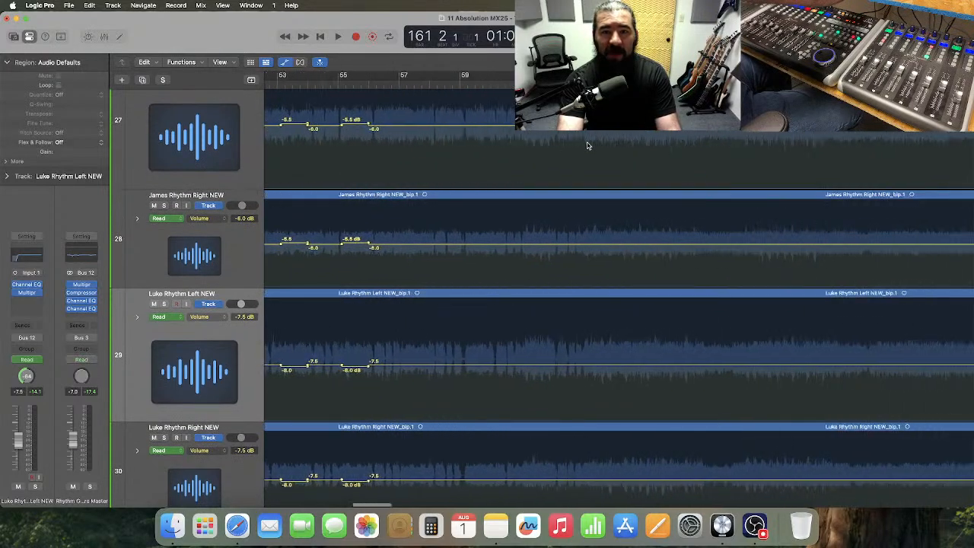
scroll(586, 146, right, 20)
scroll(588, 145, right, 13)
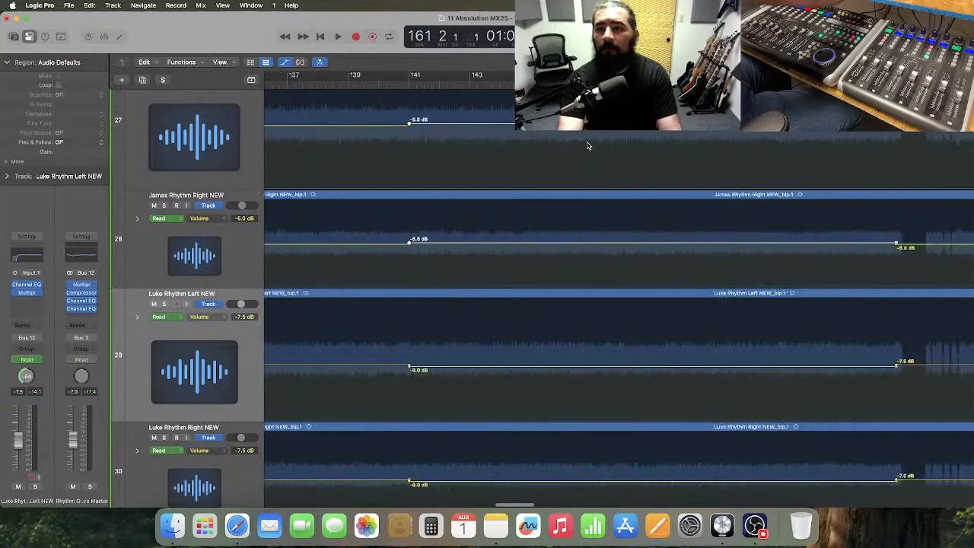
- Add volume automation points at position 161 1 3 and just before bar 162 on the four rhythm guitar tracks
key(super+Right)
key(super+Right)
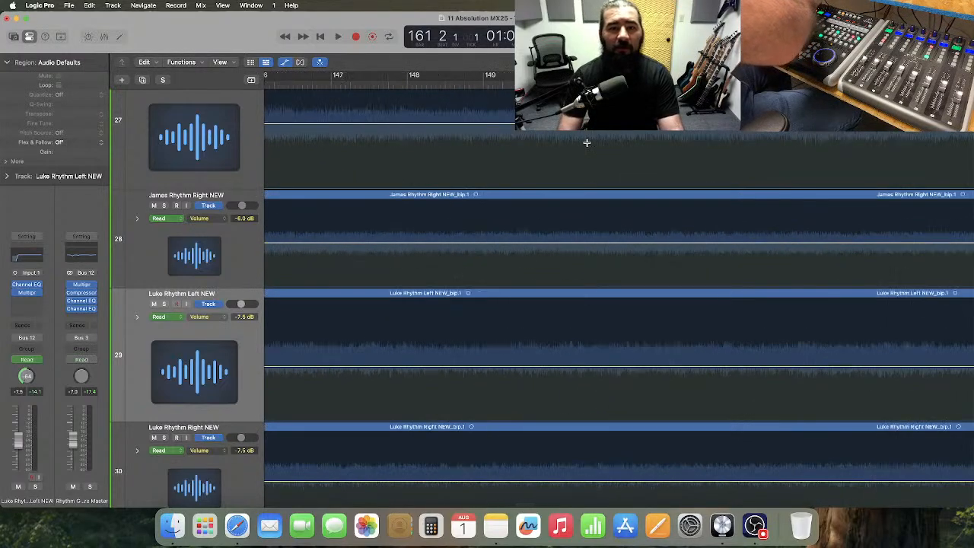
scroll(587, 147, right, 12)
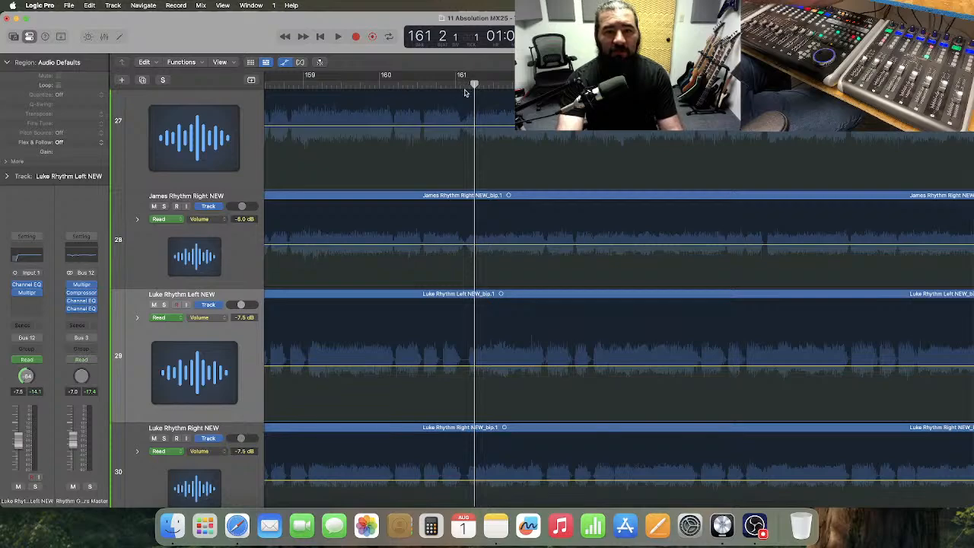
click(731, 63)
click(731, 57)
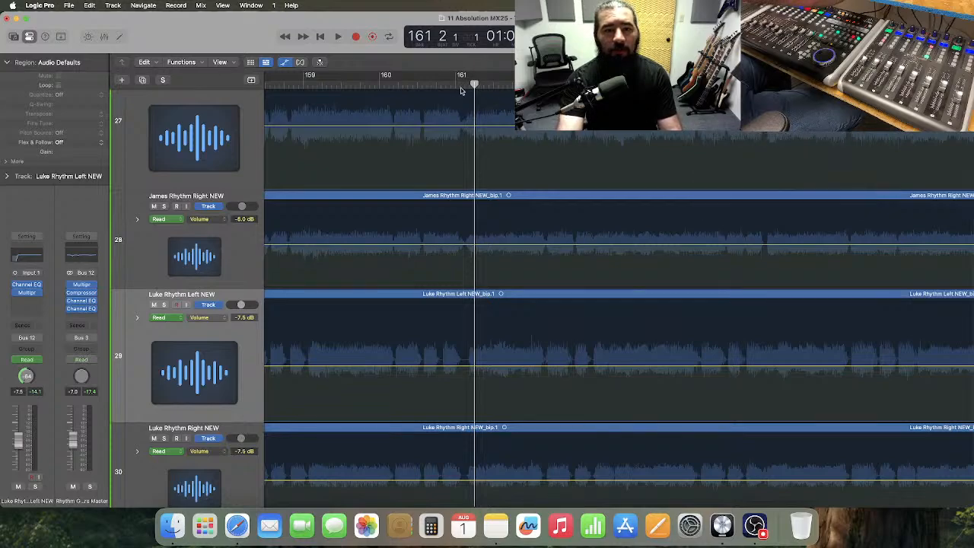
click(464, 82)
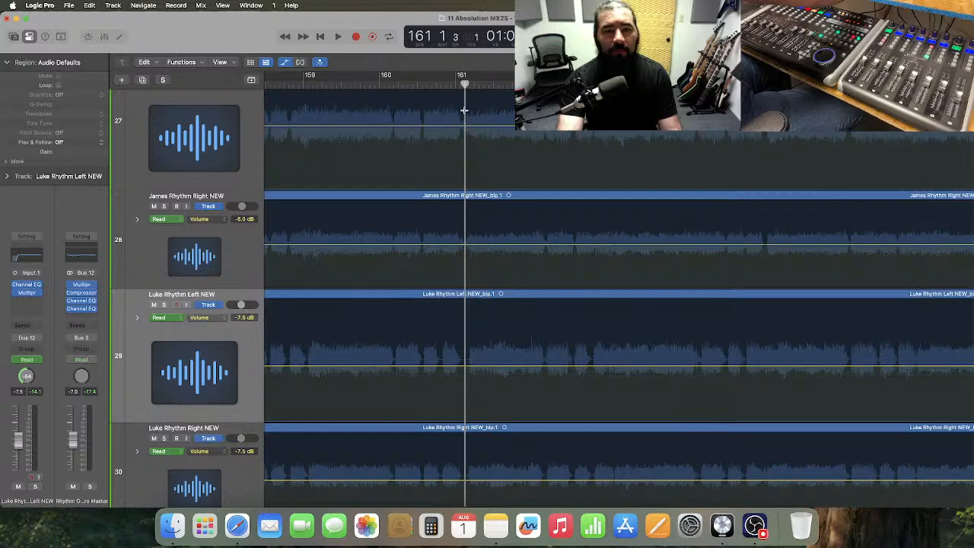
drag(464, 111, 531, 461)
scroll(506, 340, up, 1)
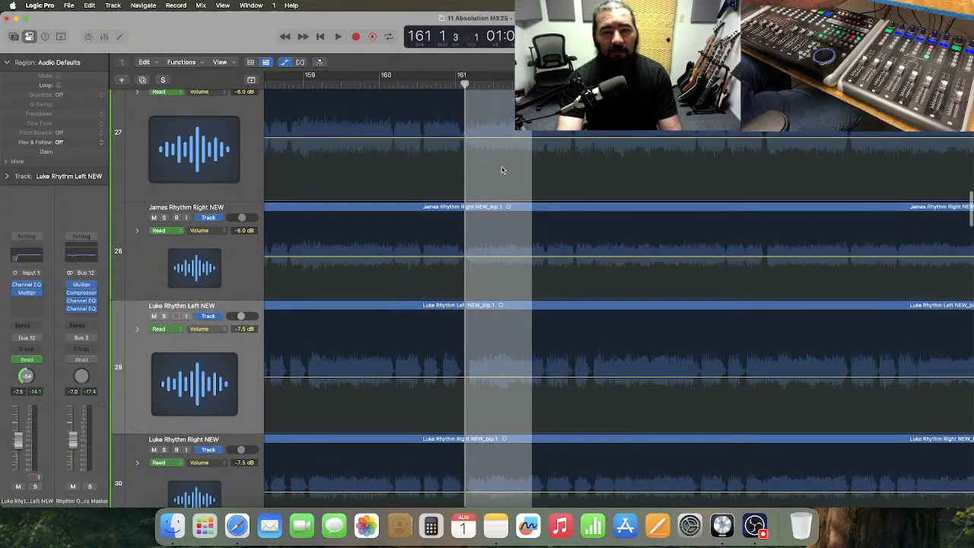
click(500, 138)
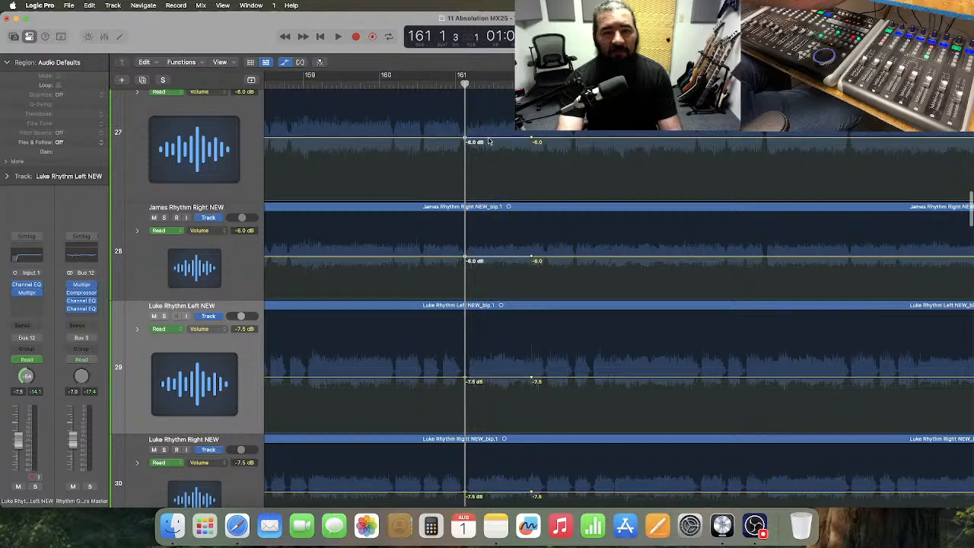
- Within bar 161, set the volume automation of tracks 27 and 28 to -5.0 dB and of tracks 29 and 30 to -8.5 dB
drag(492, 138, 491, 135)
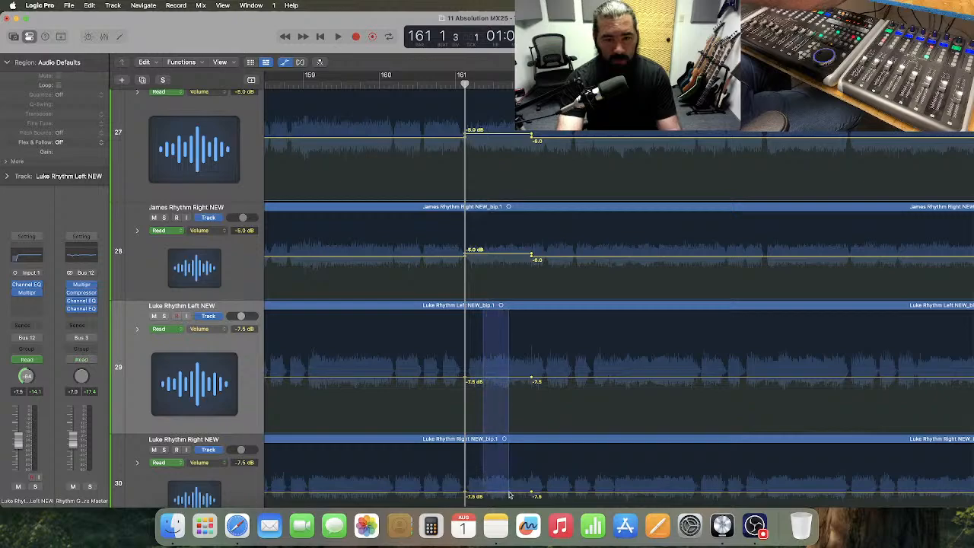
drag(497, 380, 496, 382)
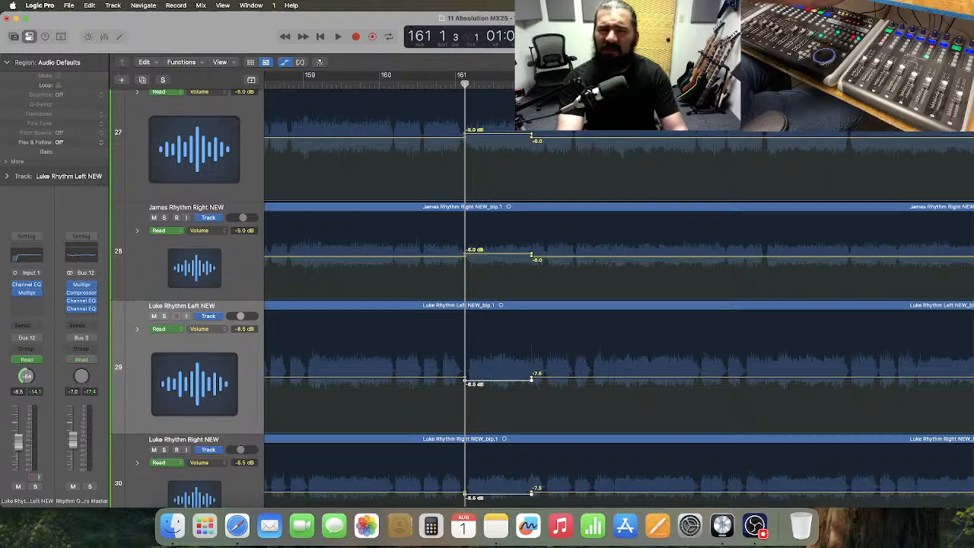
- Play into bar 163 and add volume automation points at 163 1 3 and just before bar 164 on the four rhythm guitar tracks
key(space)
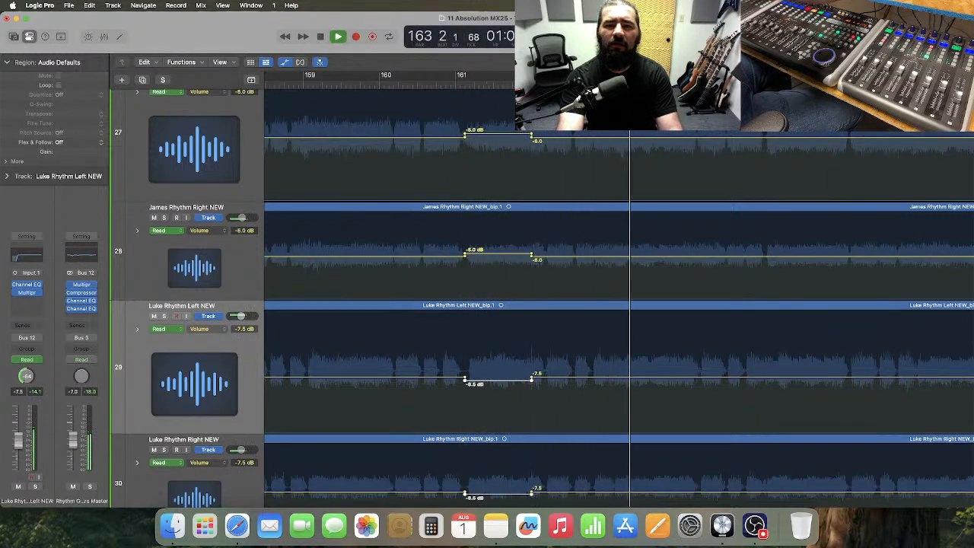
key(space)
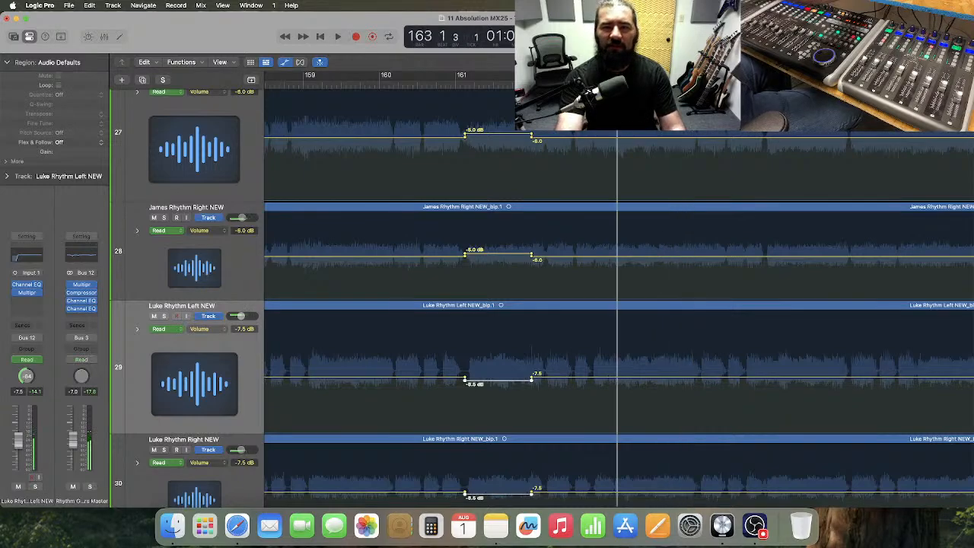
drag(616, 220, 685, 466)
click(636, 183)
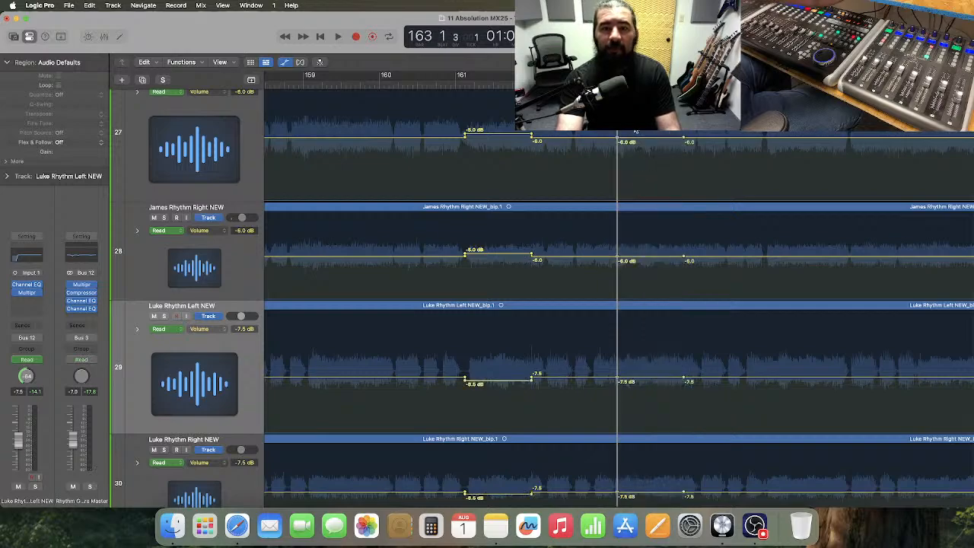
- Within bar 163, set the volume automation of tracks 27 and 28 to -5.5 dB and of tracks 29 and 30 to -8.0 dB
drag(633, 145, 665, 260)
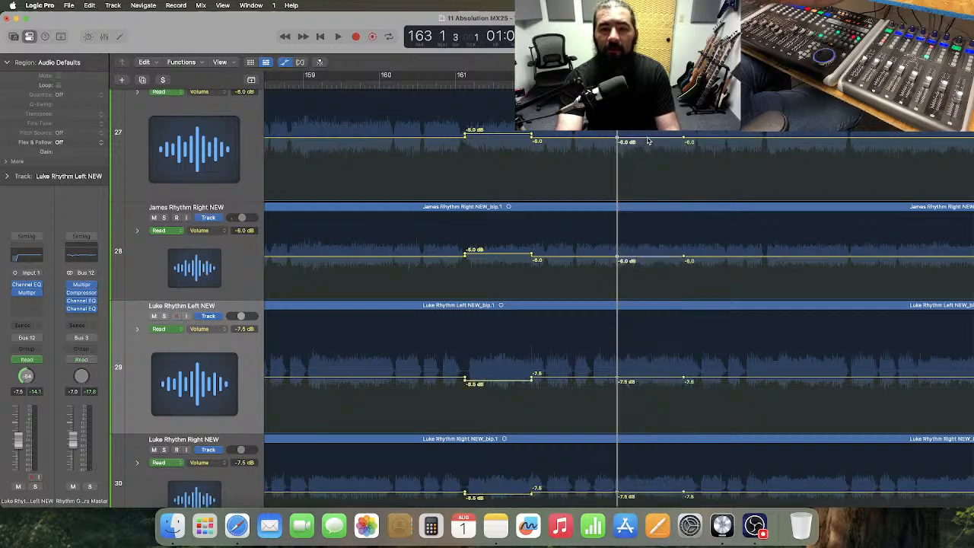
drag(648, 140, 648, 138)
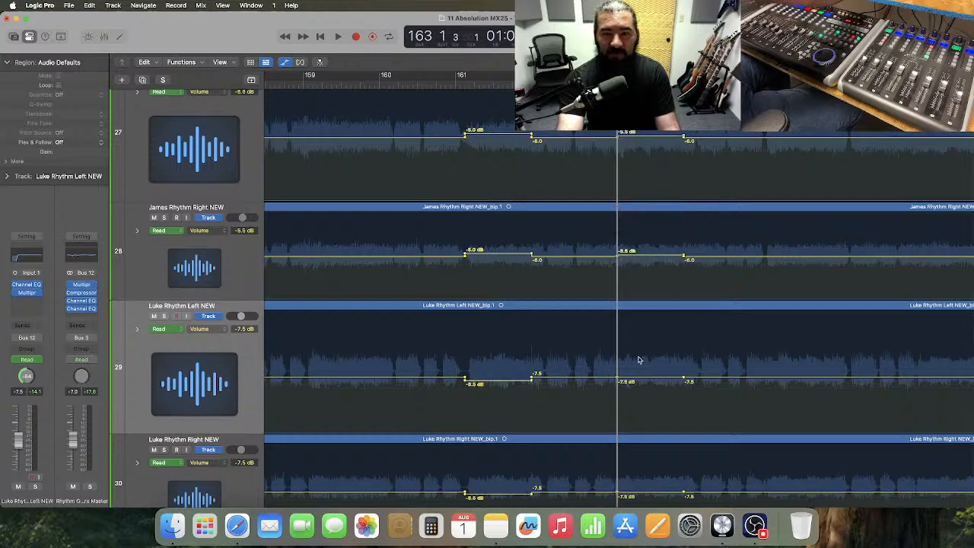
drag(633, 361, 662, 504)
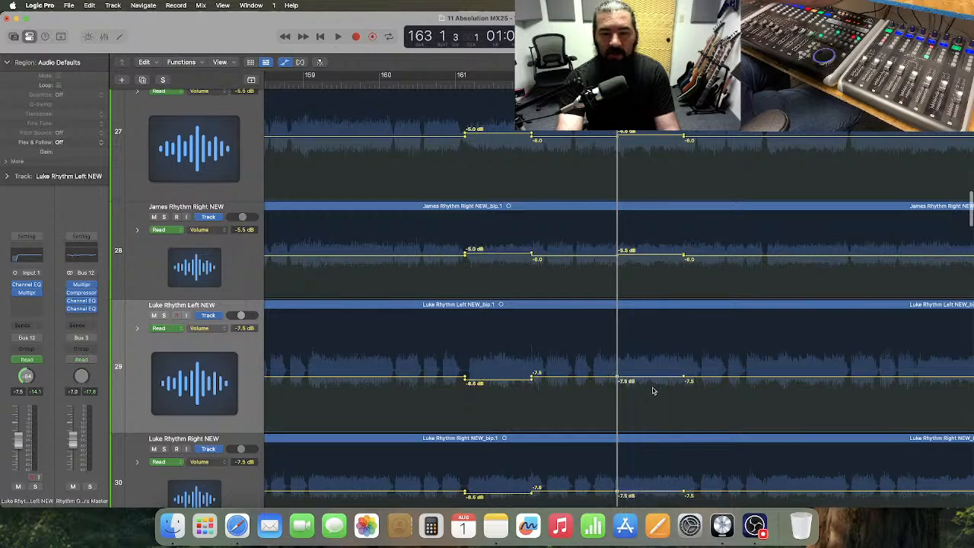
drag(660, 381, 660, 381)
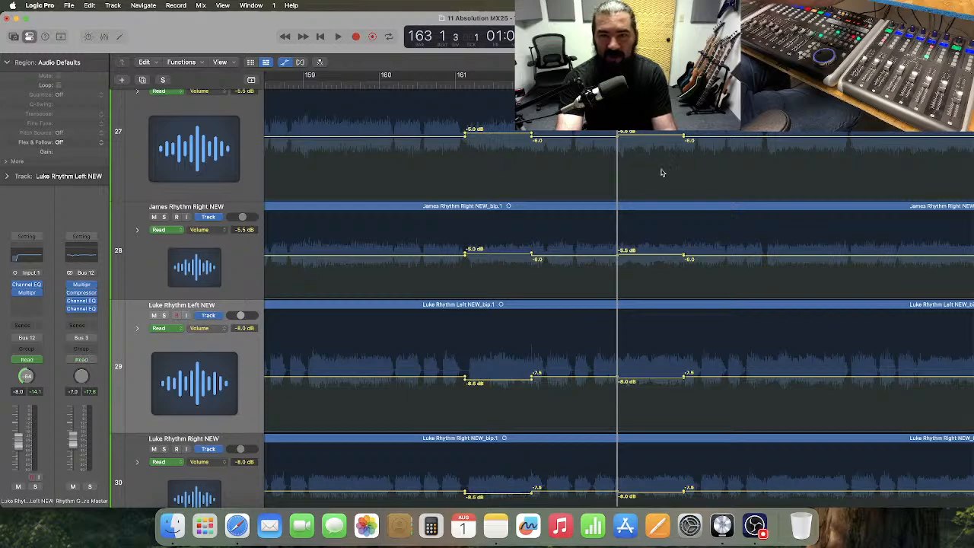
- Advance the playhead to 165 1 3 and add volume automation points there and just before bar 166 on the four rhythm guitar tracks
scroll(661, 172, right, 3)
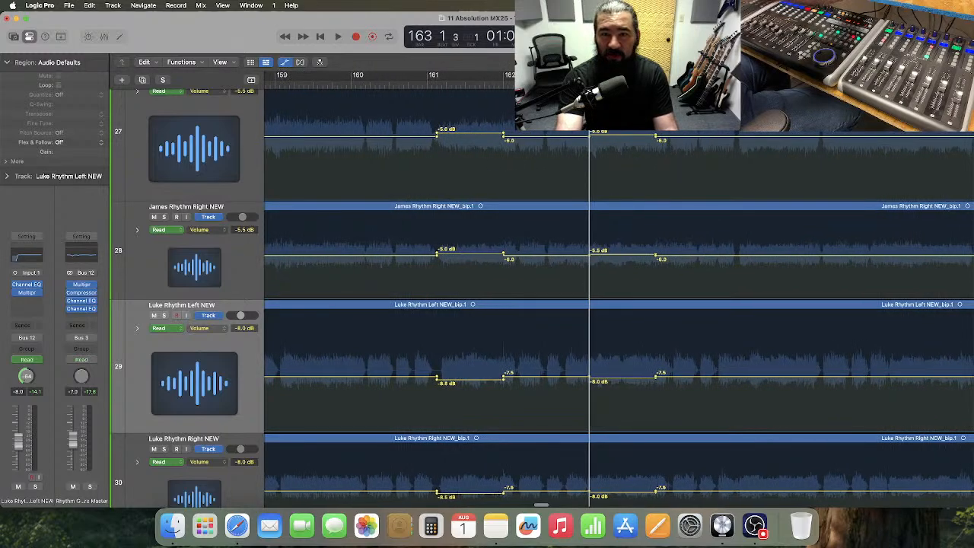
key(period)
key(period)
scroll(618, 298, right, 4)
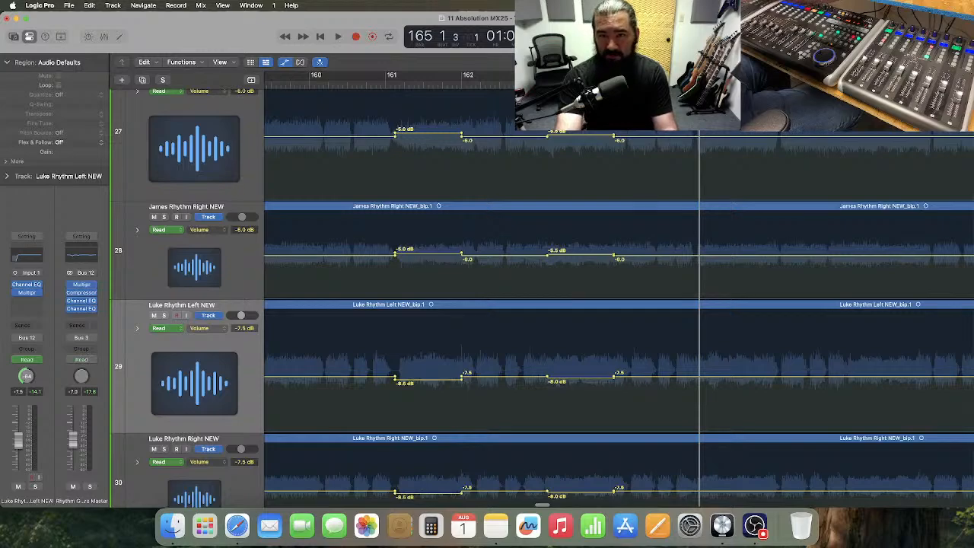
drag(699, 145, 765, 455)
scroll(765, 454, up, 1)
click(732, 249)
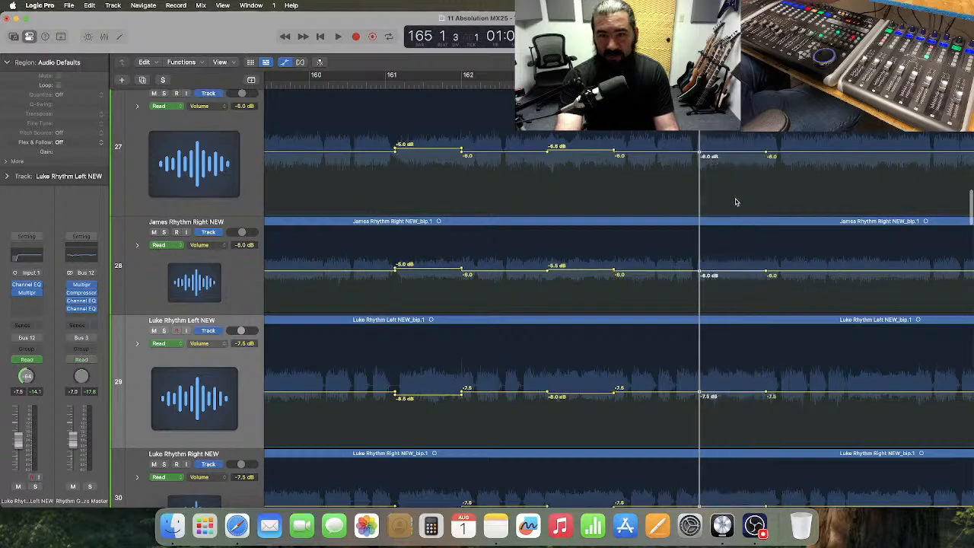
- Set the volume automation segment starting at bar 165 to -5.5 dB on the James Rhythm tracks and -8.0 dB on the Luke Rhythm tracks
drag(719, 135, 741, 278)
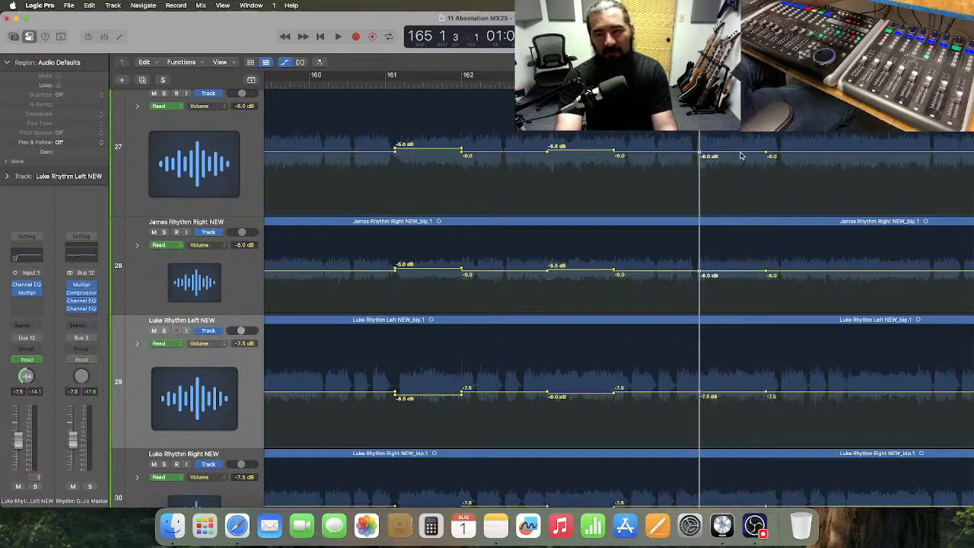
drag(741, 156, 741, 154)
scroll(730, 371, down, 3)
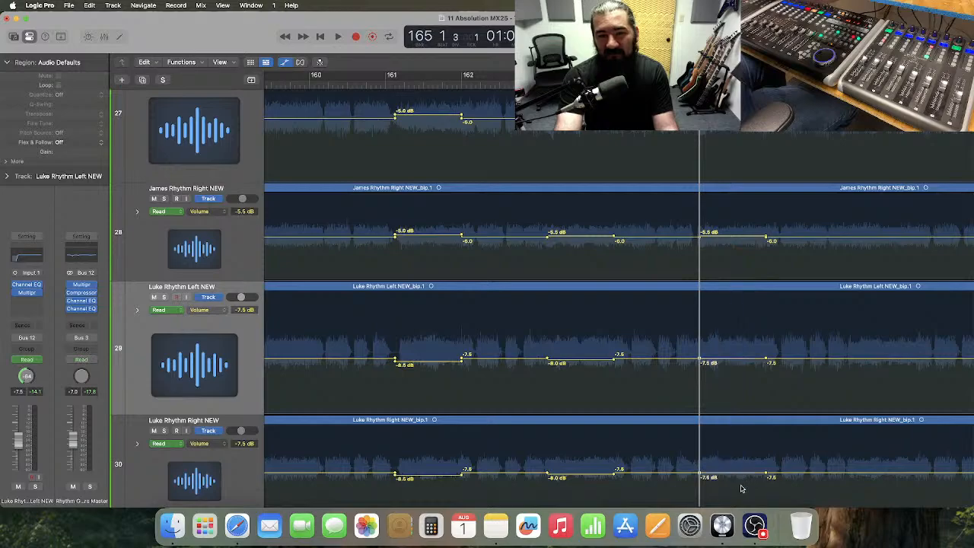
drag(734, 362, 734, 366)
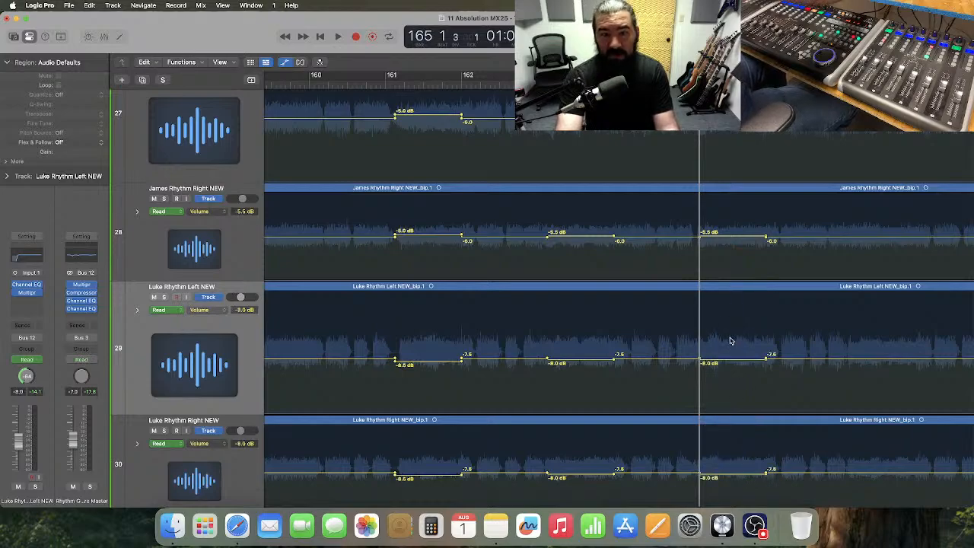
key(super+Left)
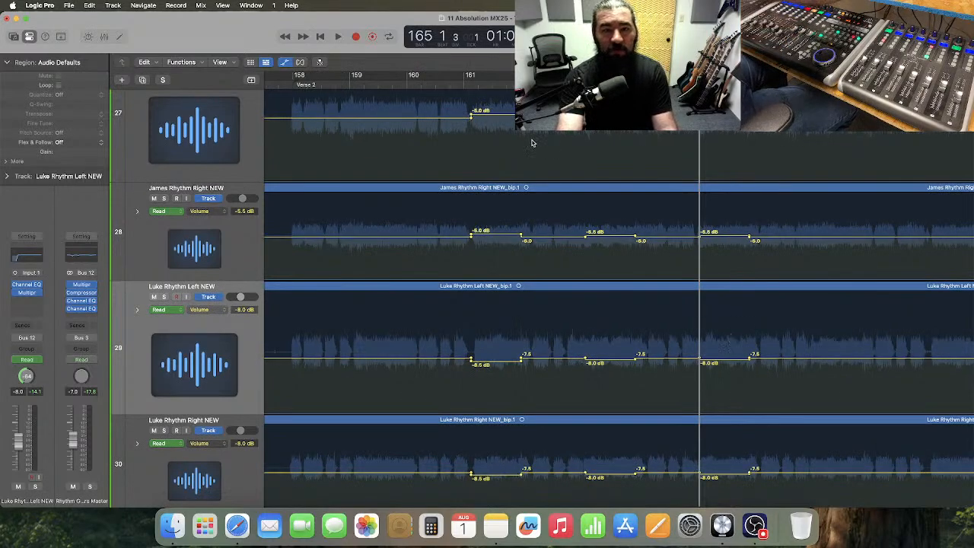
- Play back the song from bar 157 beat 3, just before Verse 2, to check the rhythm guitar volume automation
click(407, 85)
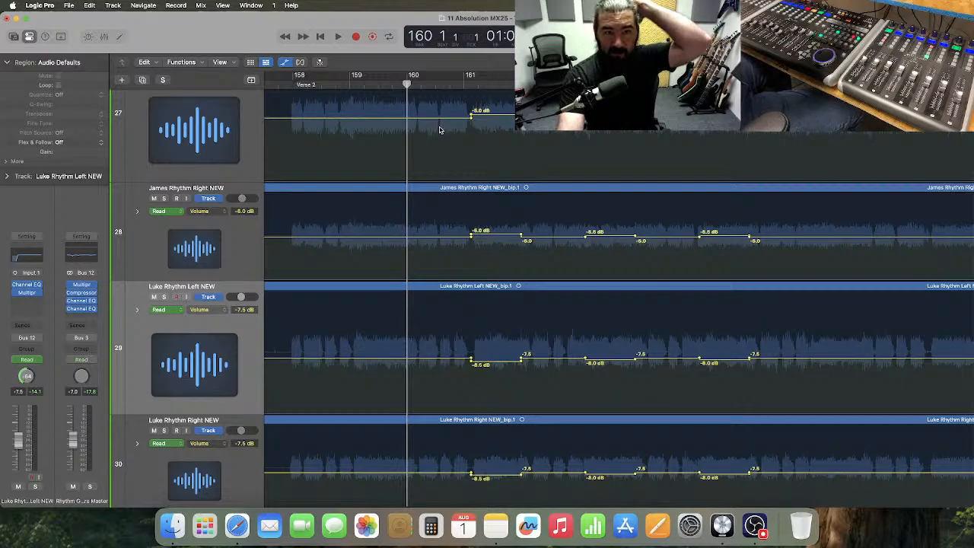
click(294, 85)
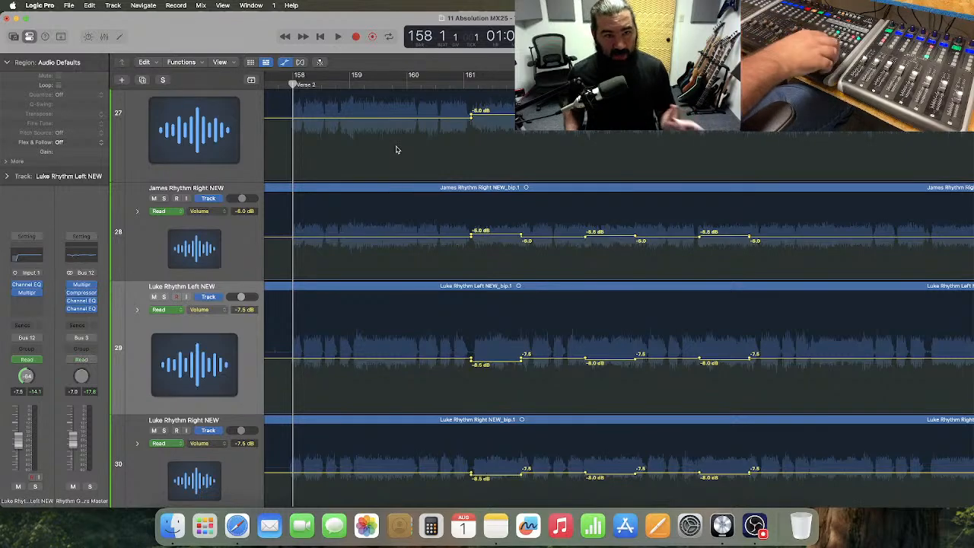
key(comma)
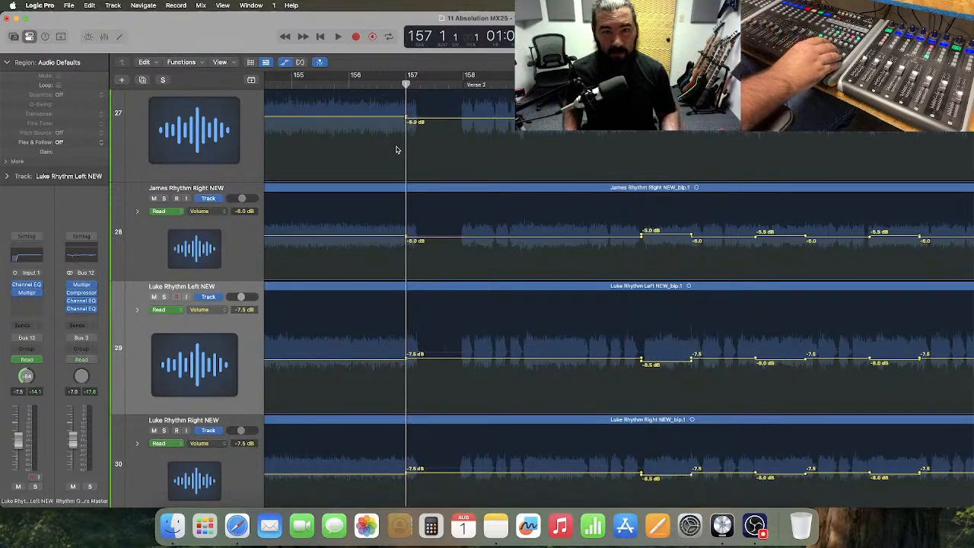
key(period)
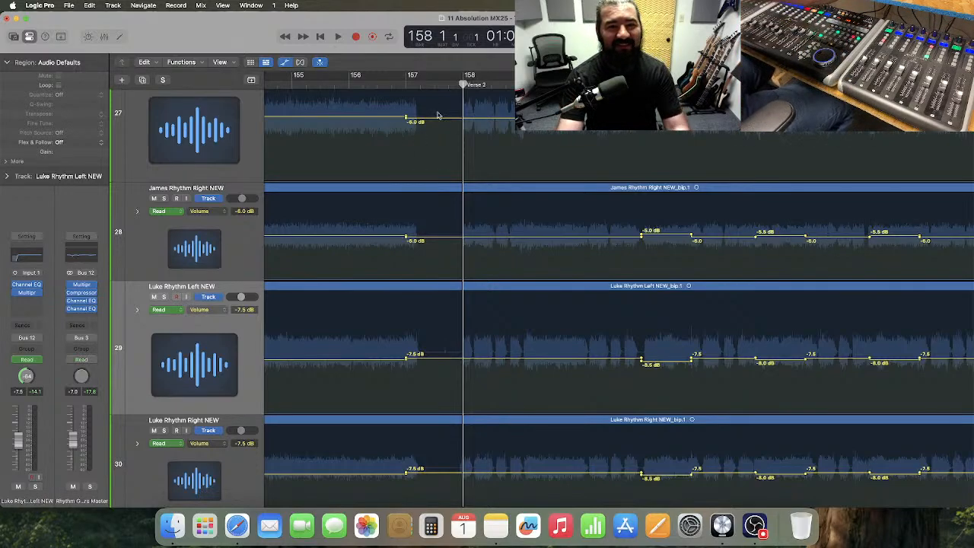
click(434, 85)
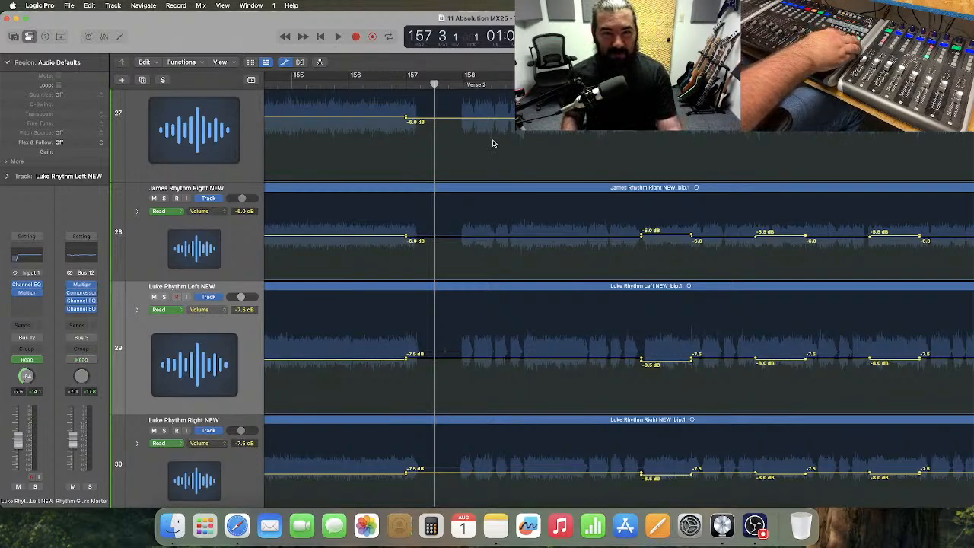
key(super+Left)
key(super+Right)
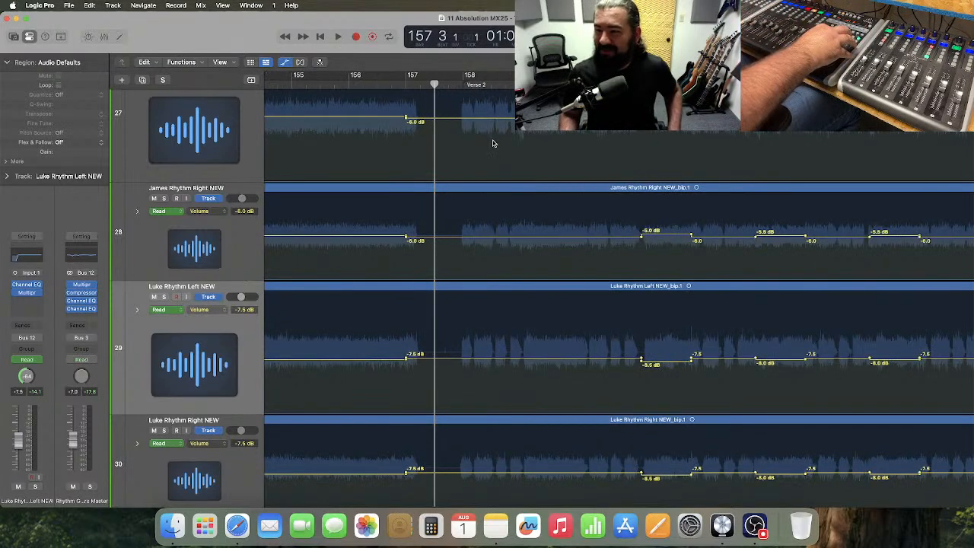
key(space)
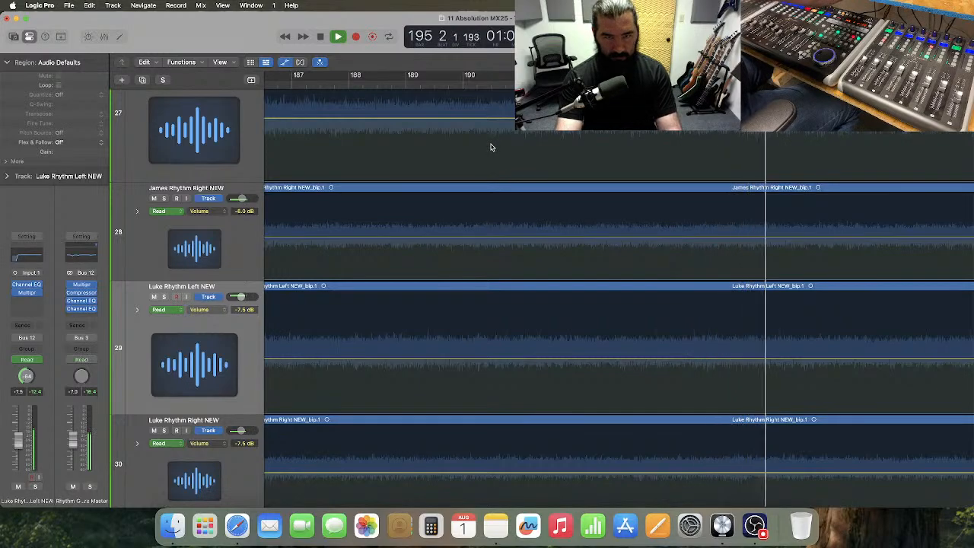
key(space)
- Listen around bar 190 near the end of the Guitar Solo and place the playhead at 173 4 4 1
scroll(491, 147, left, 10)
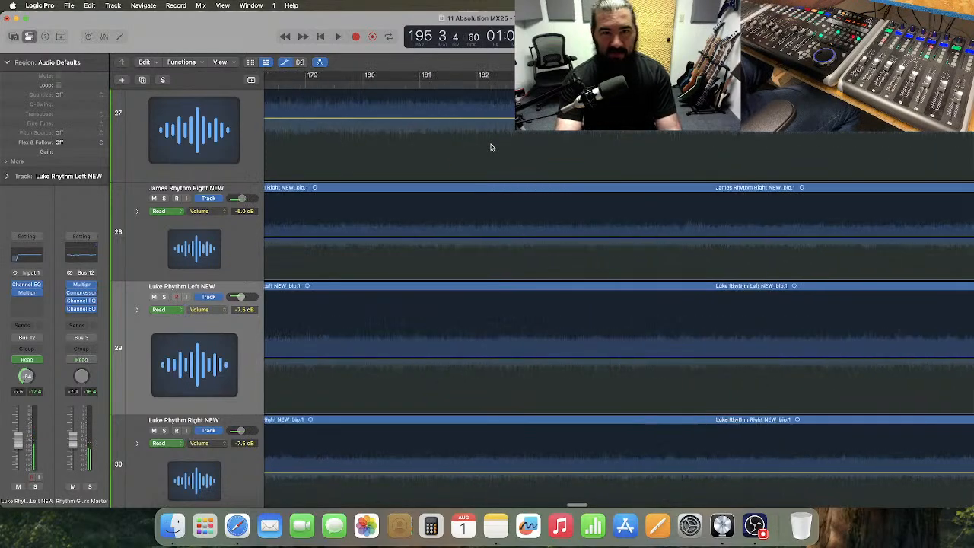
scroll(492, 147, left, 4)
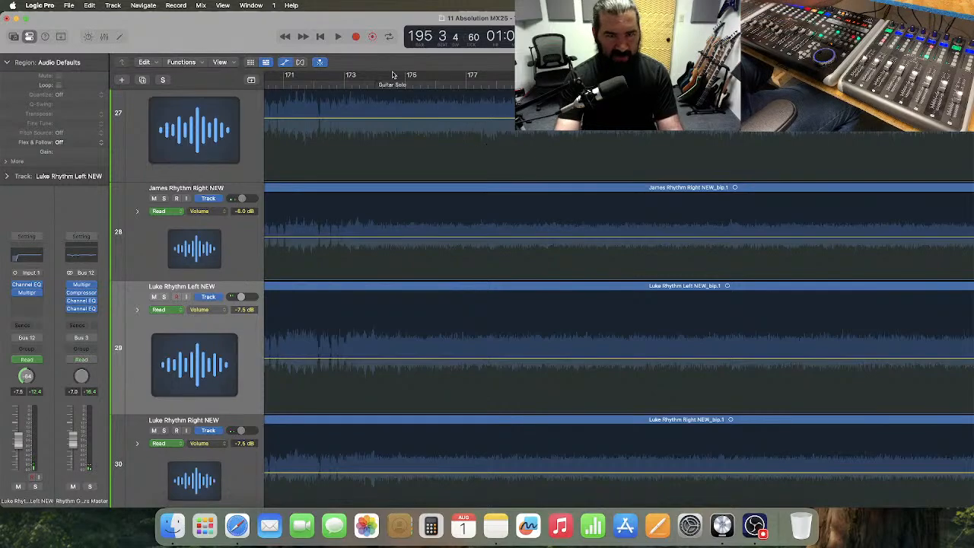
key(space)
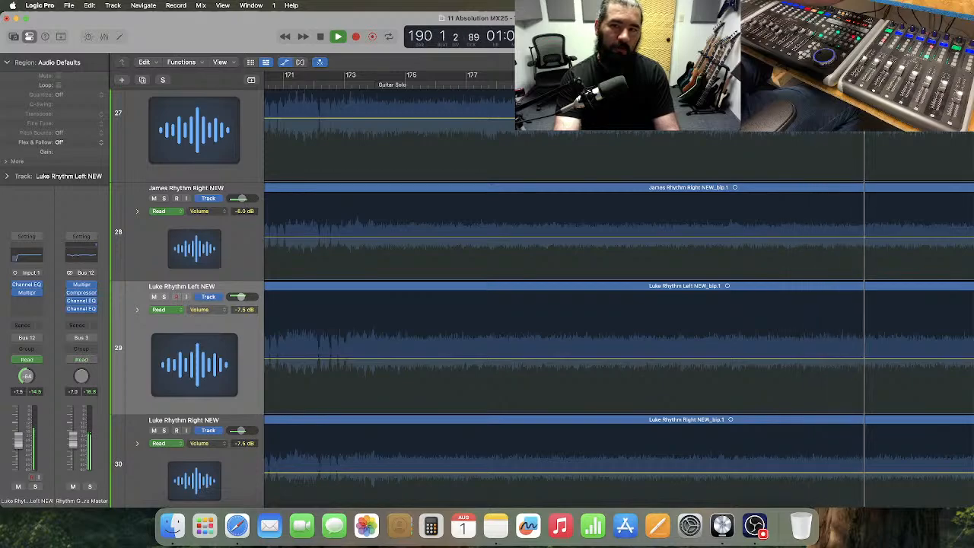
key(space)
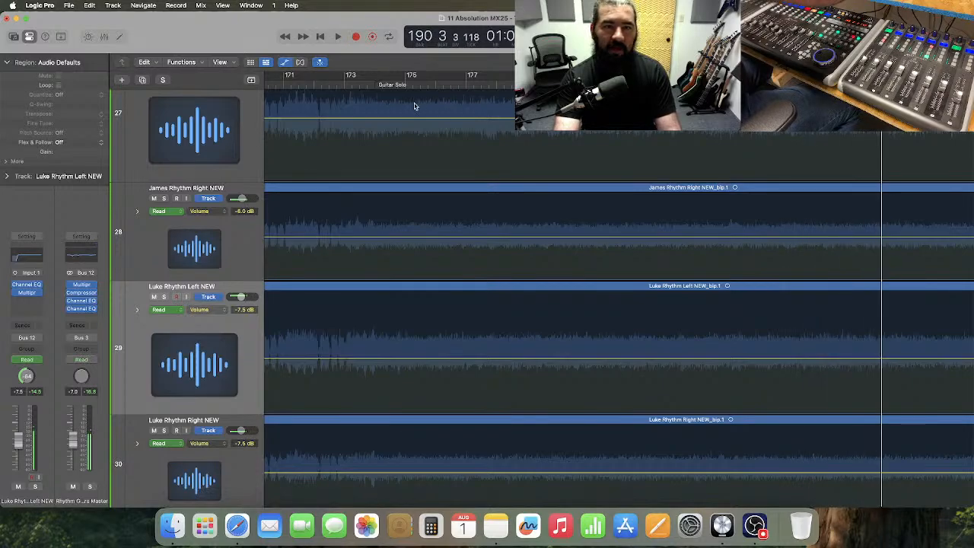
click(374, 85)
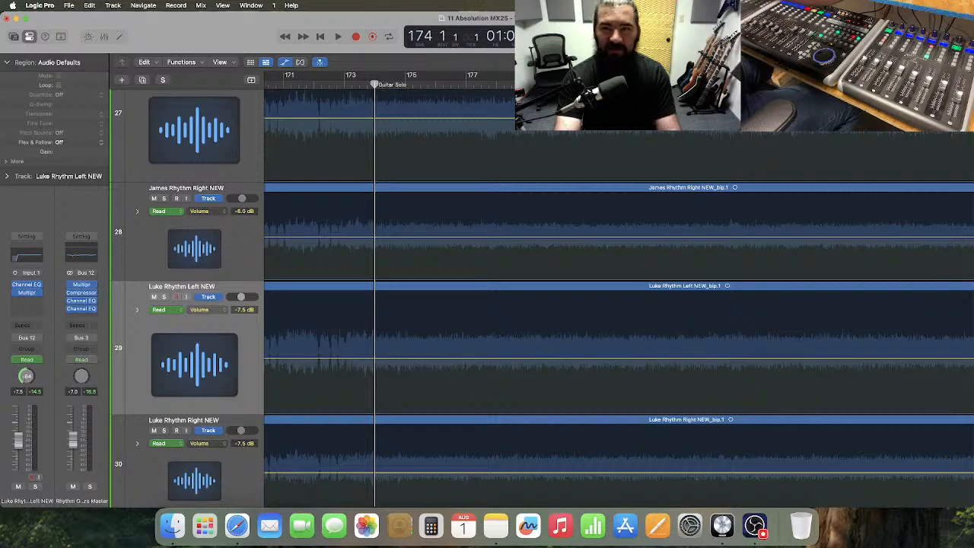
key(alt+period)
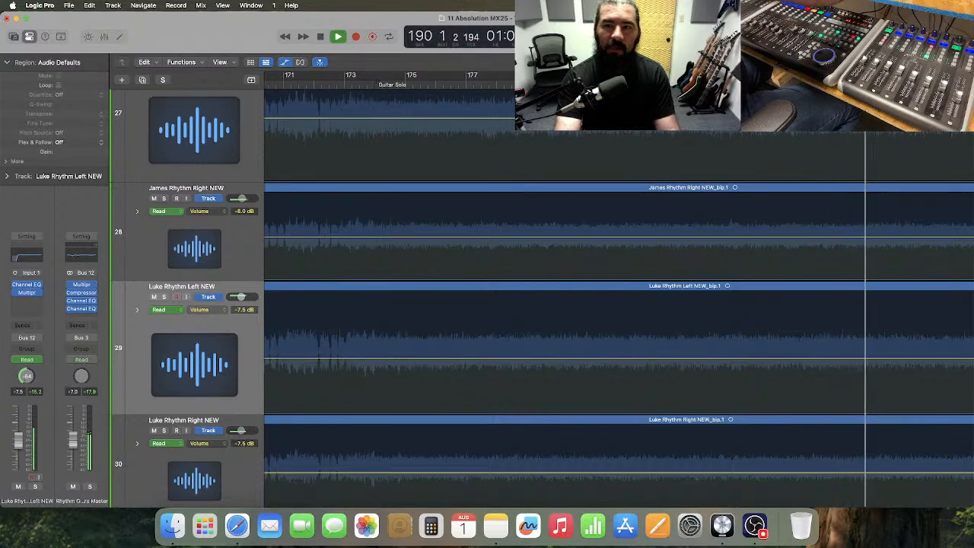
click(372, 84)
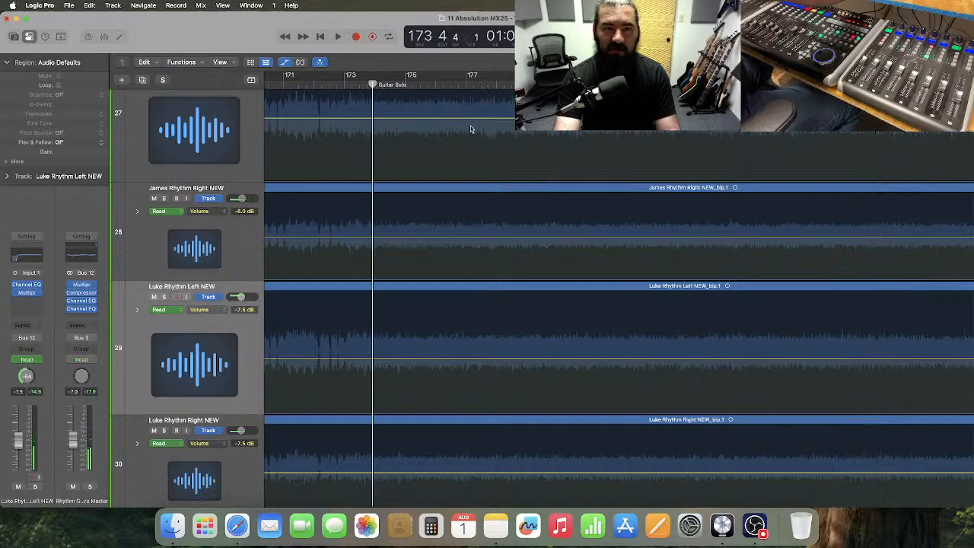
- Display soothe2's output bypass automation on the Overhead Master track, enlarge the track and create the automation line
scroll(472, 128, up, 20)
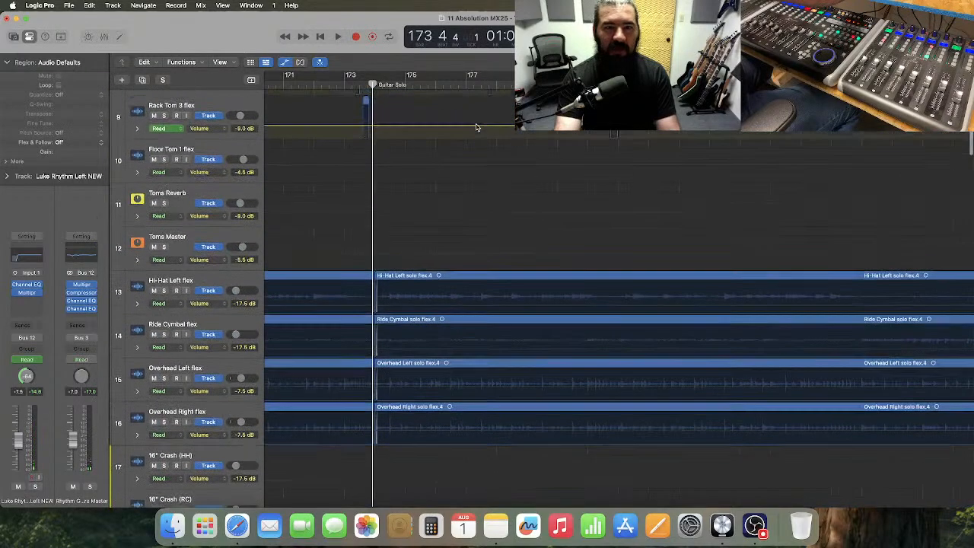
scroll(476, 128, down, 15)
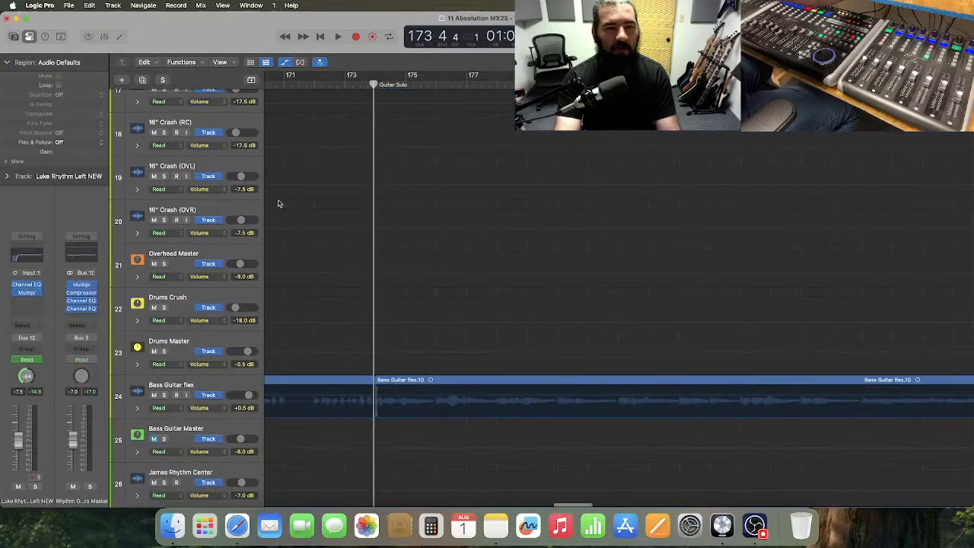
click(201, 276)
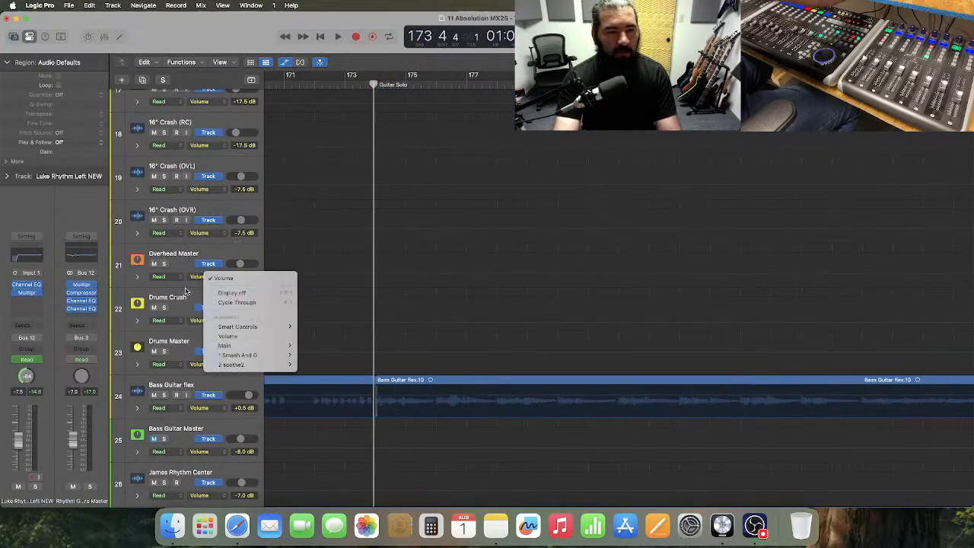
click(216, 248)
click(216, 248)
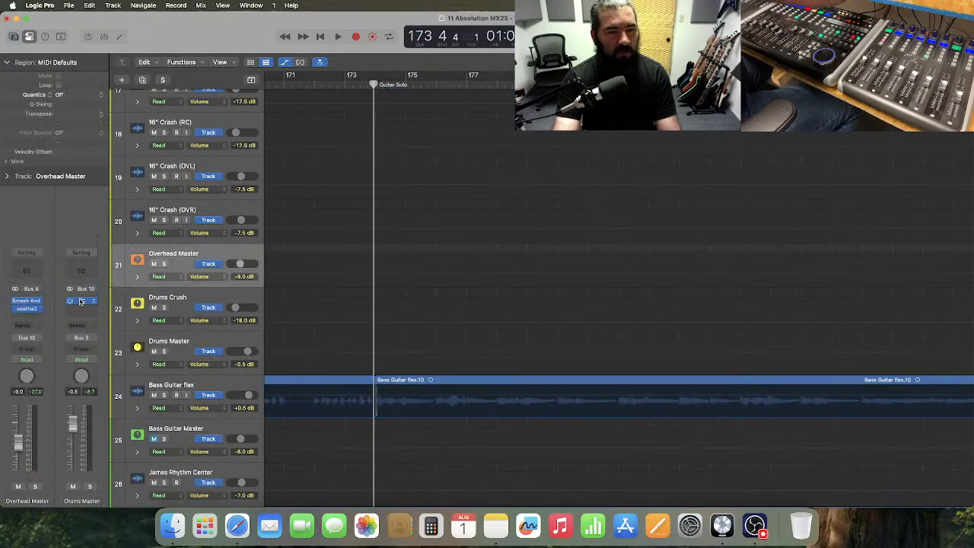
click(204, 277)
mouse_move(212, 364)
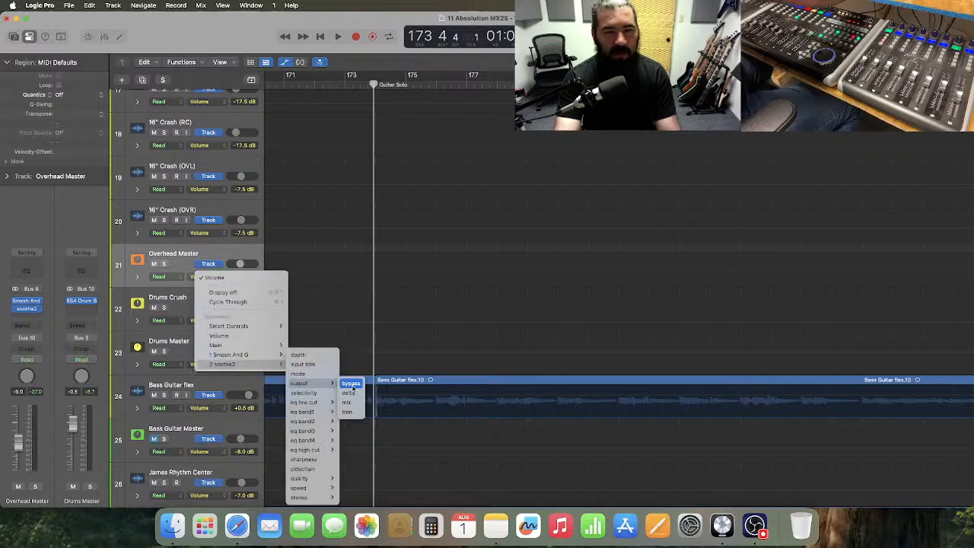
click(351, 384)
drag(199, 312, 200, 348)
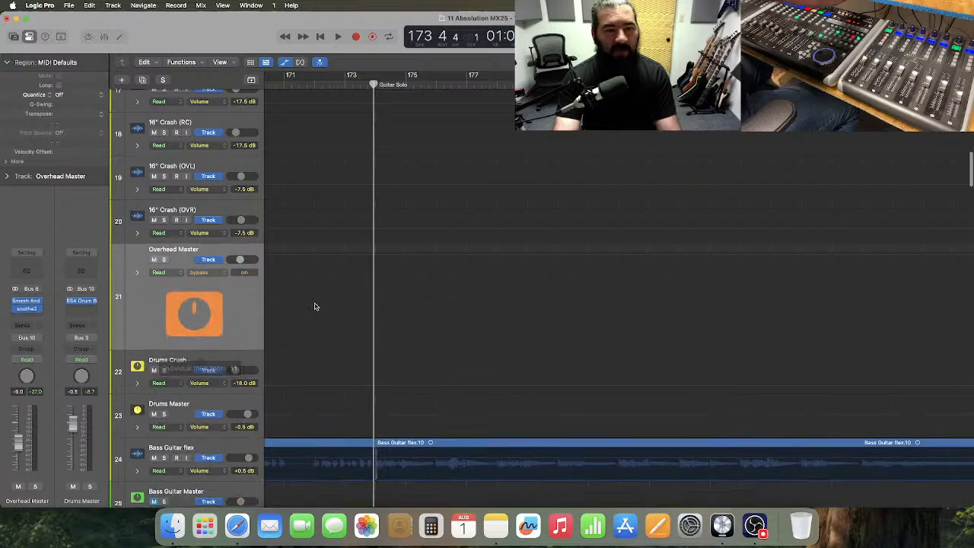
click(389, 292)
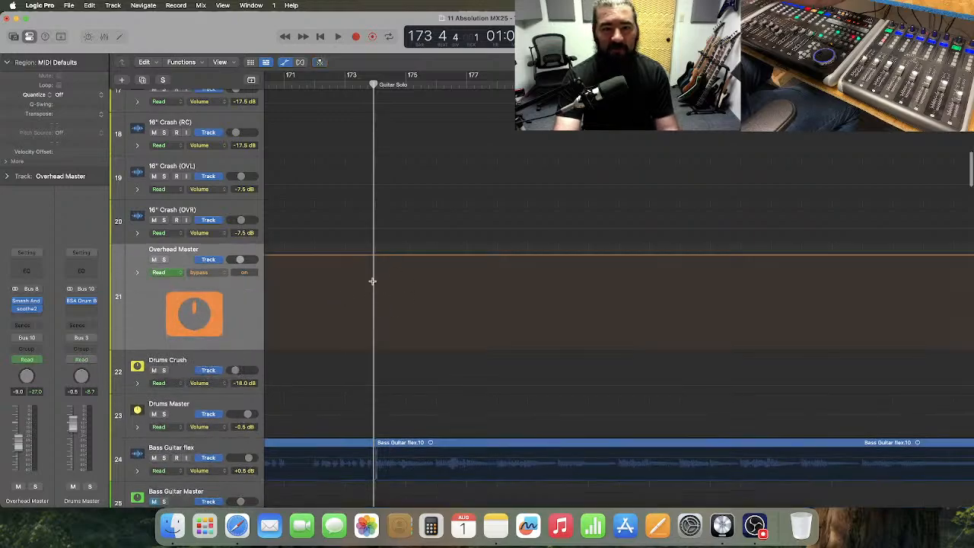
- Select about 16 bars of the Overhead Master bypass automation from 173 4 4 1 across the Guitar Solo and set it to off
drag(373, 281, 427, 287)
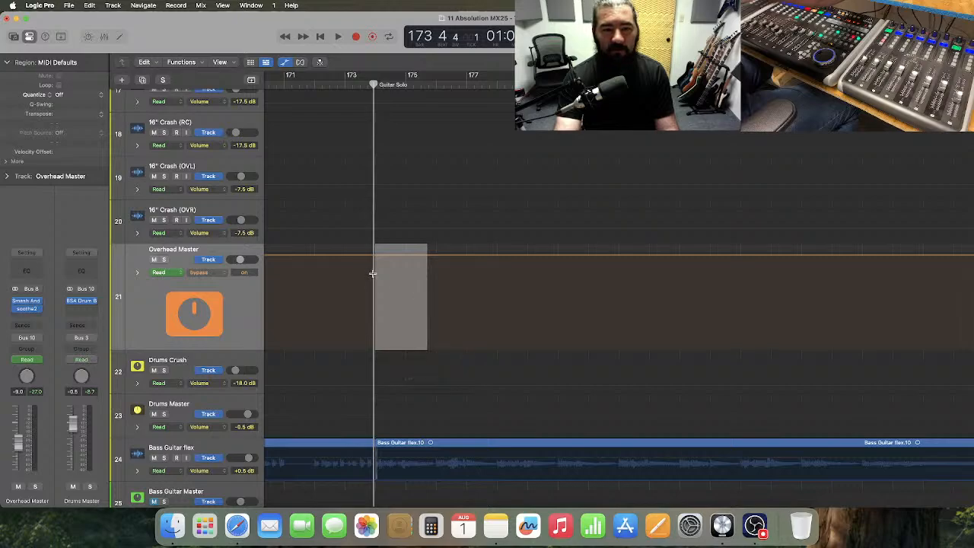
drag(372, 273, 862, 303)
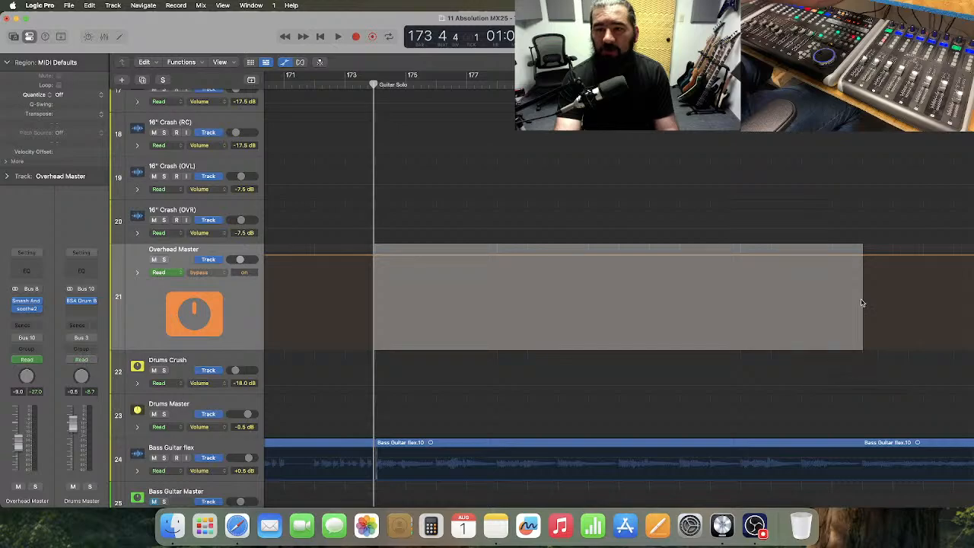
click(669, 256)
drag(667, 259, 668, 334)
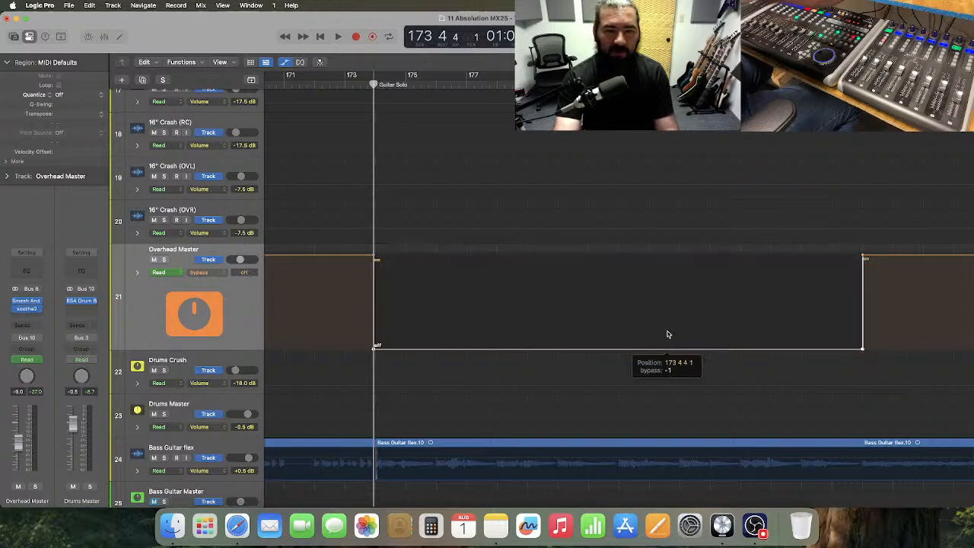
click(673, 298)
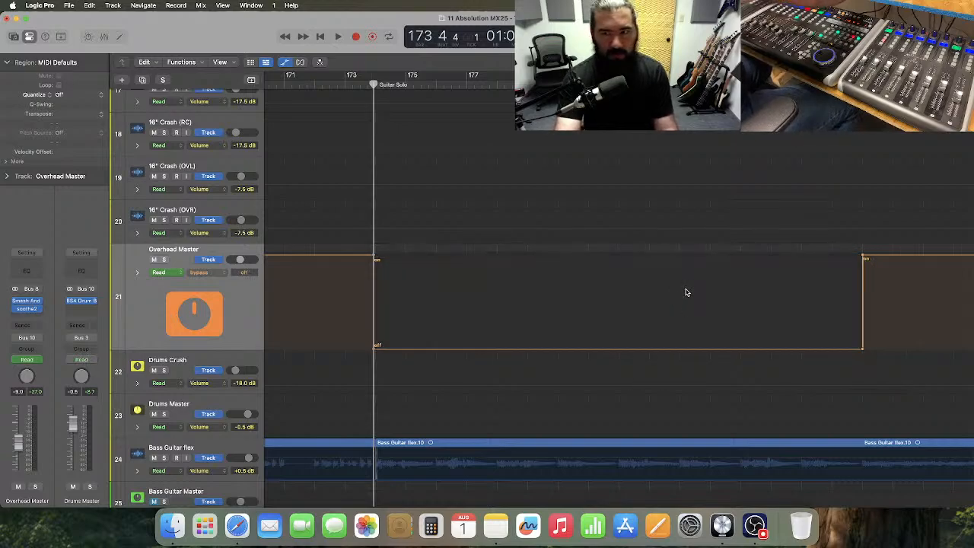
- Play back the section after the Keyboard Solo from 119 4 1 and move the playhead to bar 125
scroll(684, 292, left, 15)
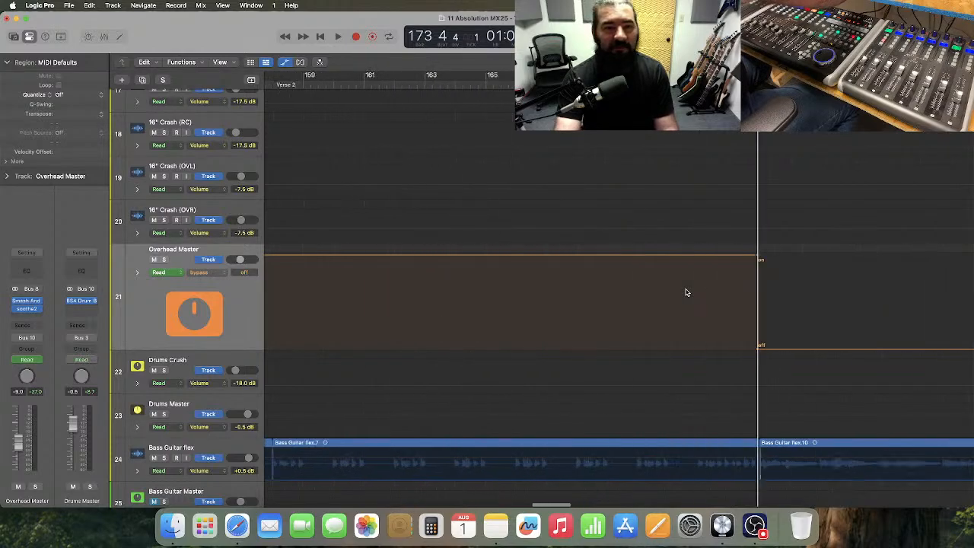
scroll(674, 291, left, 8)
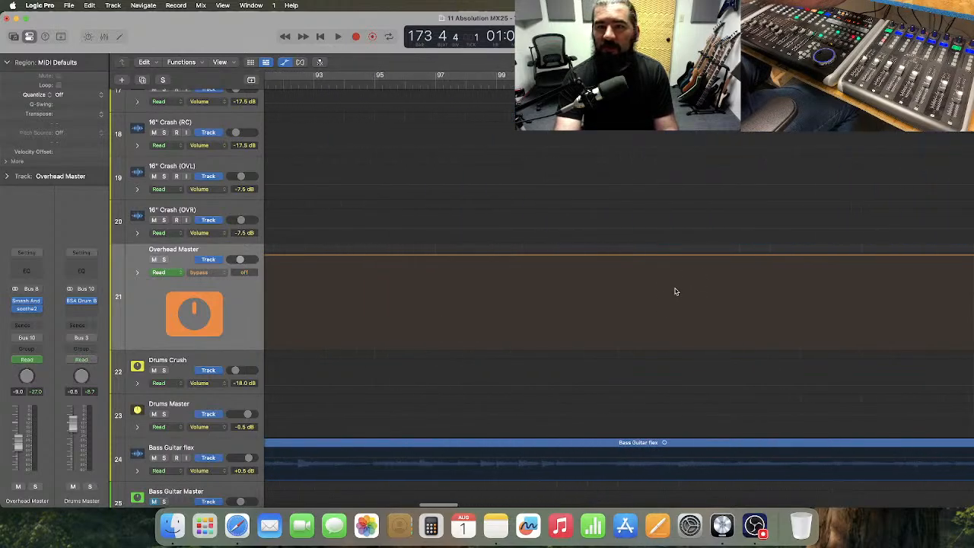
scroll(674, 290, right, 6)
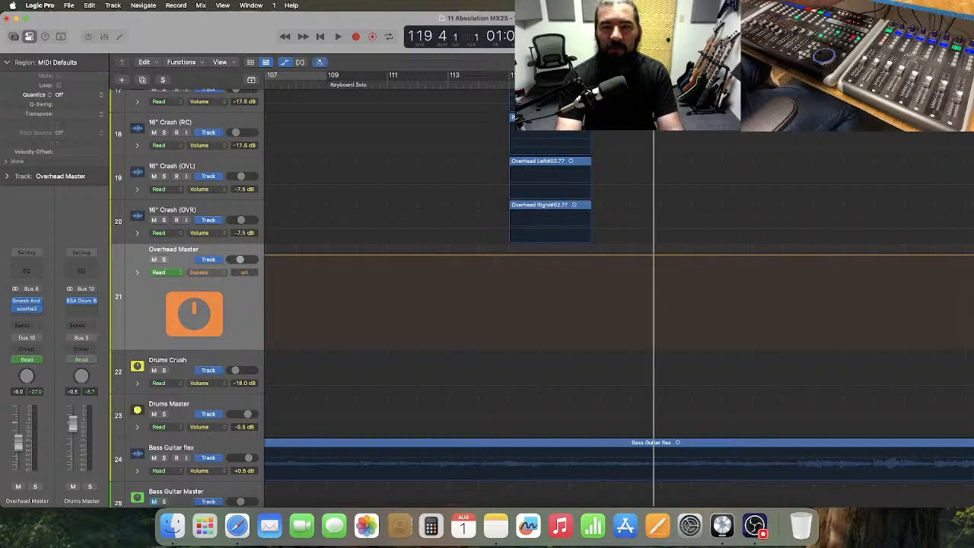
key(space)
scroll(620, 285, right, 5)
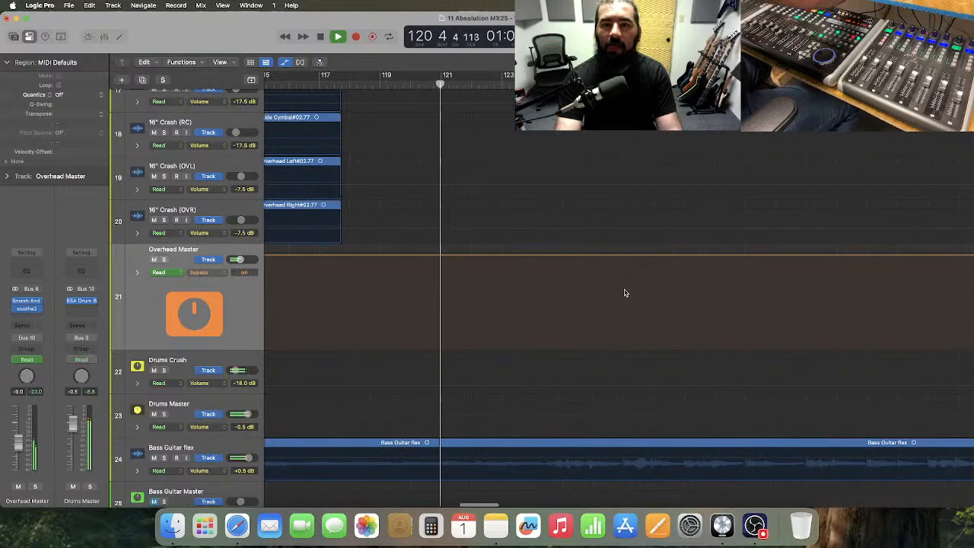
scroll(623, 293, right, 5)
scroll(517, 228, down, 1)
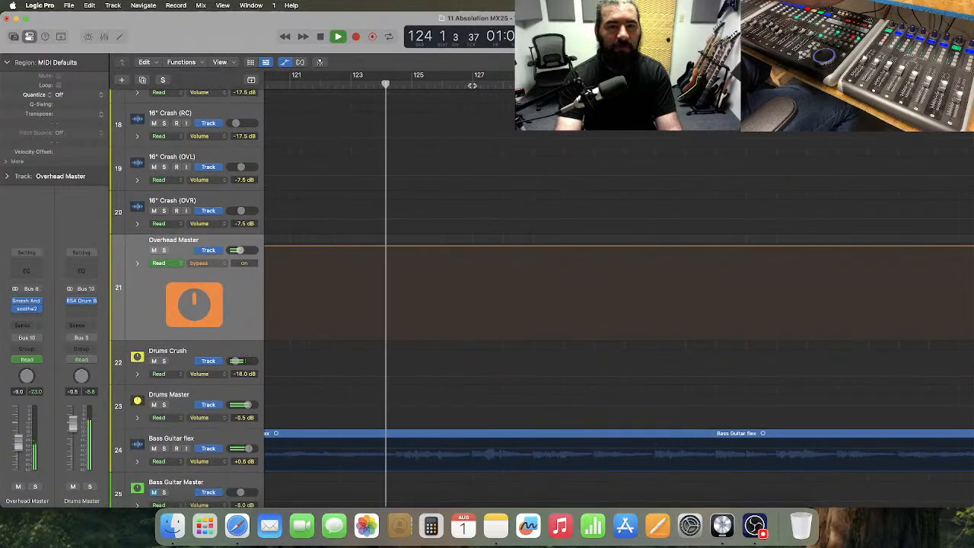
key(space)
click(412, 84)
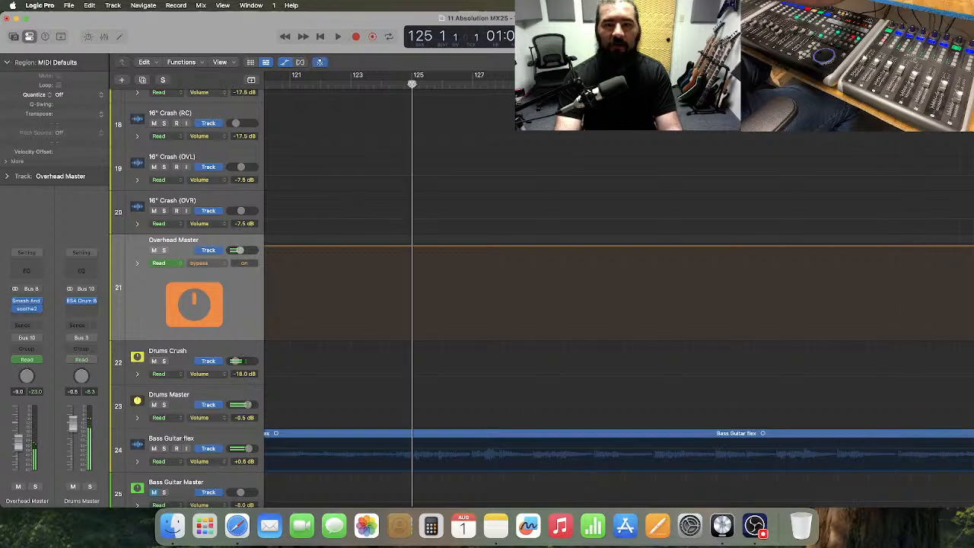
- Set the Overhead Master bypass automation to off from bar 125 to bar 141 and reduce the track's height
drag(412, 276, 897, 289)
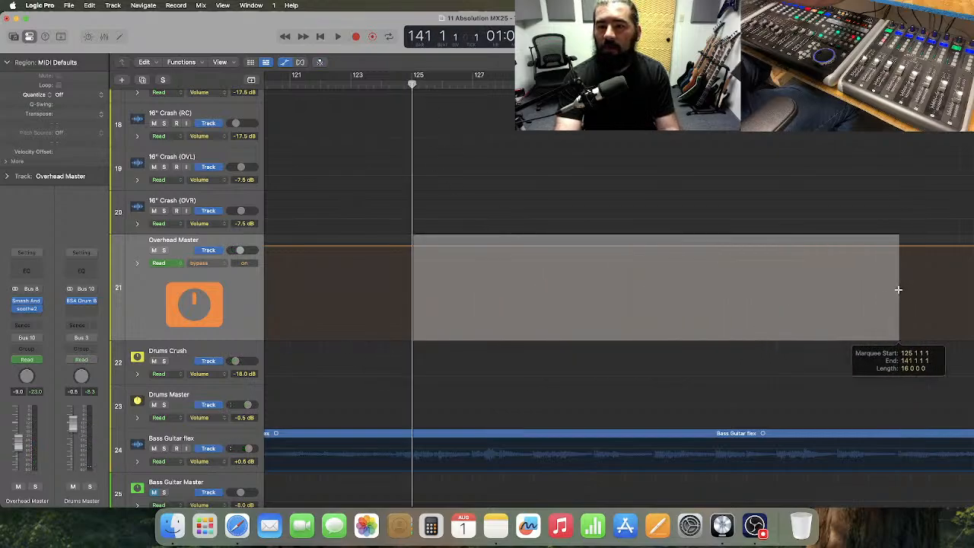
click(681, 251)
drag(682, 264, 681, 299)
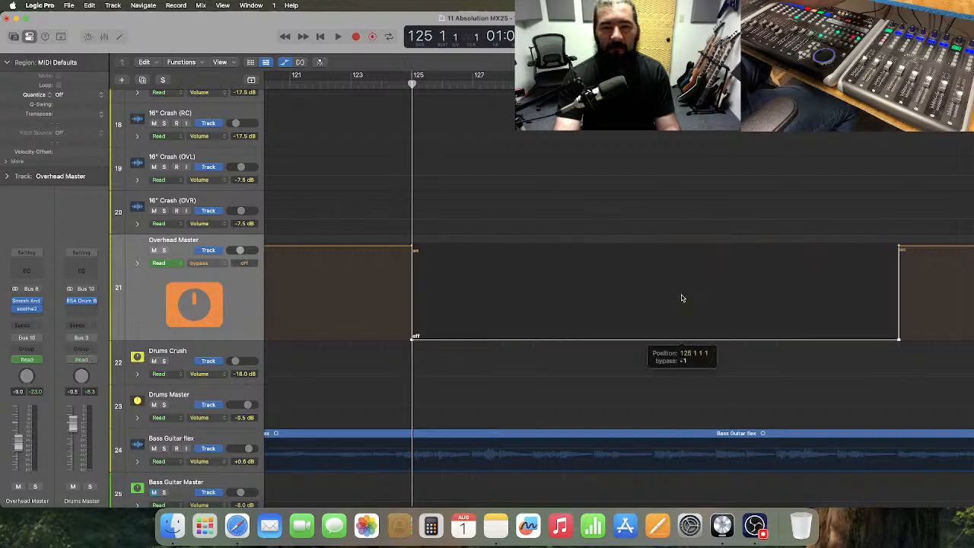
scroll(698, 275, right, 10)
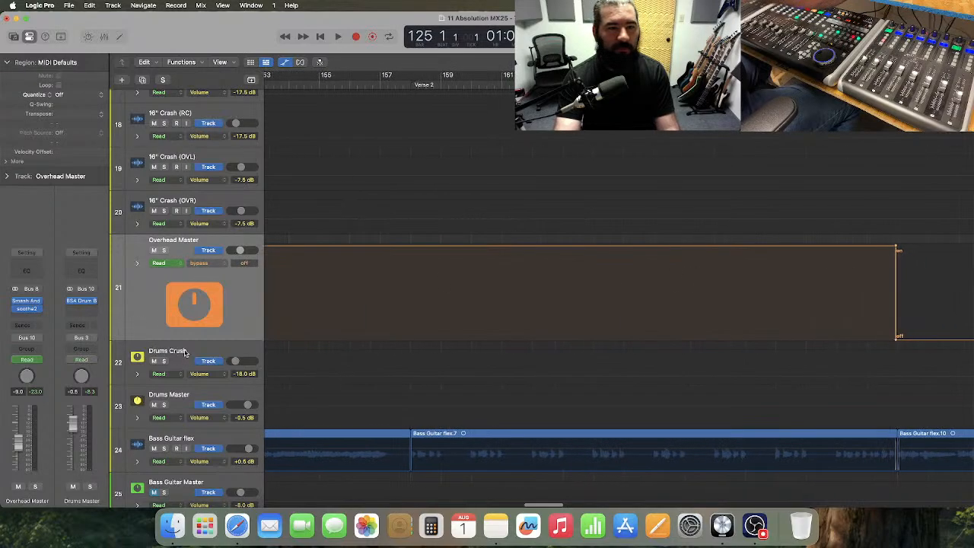
drag(192, 335, 195, 274)
- Bring up the rhythm guitar tracks, listen to the end of the Guitar Solo and place the playhead at bar 190
scroll(335, 299, down, 15)
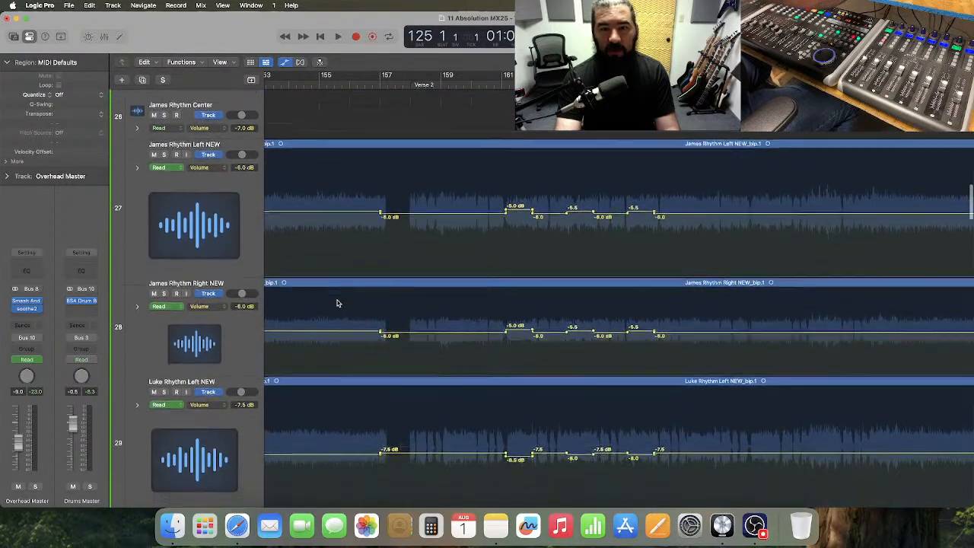
scroll(337, 303, right, 8)
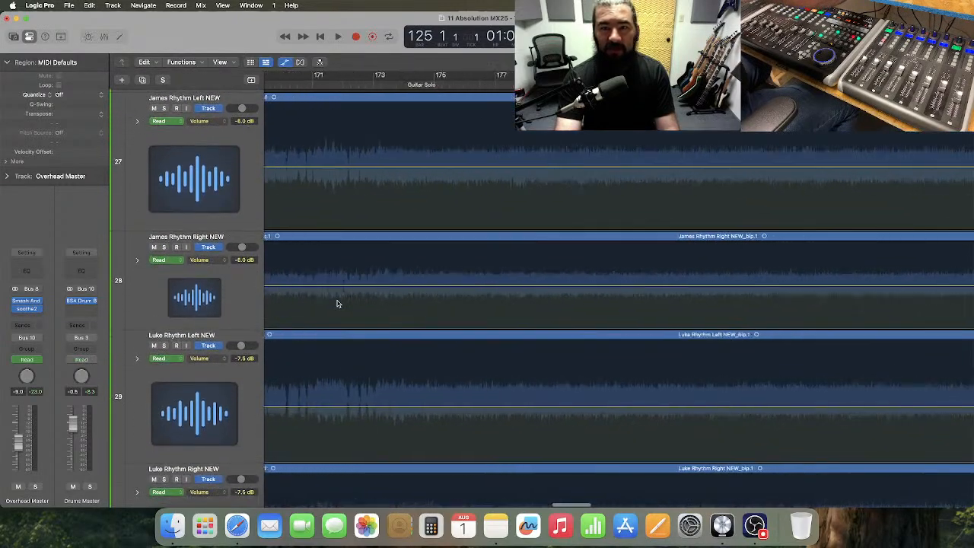
scroll(337, 304, right, 2)
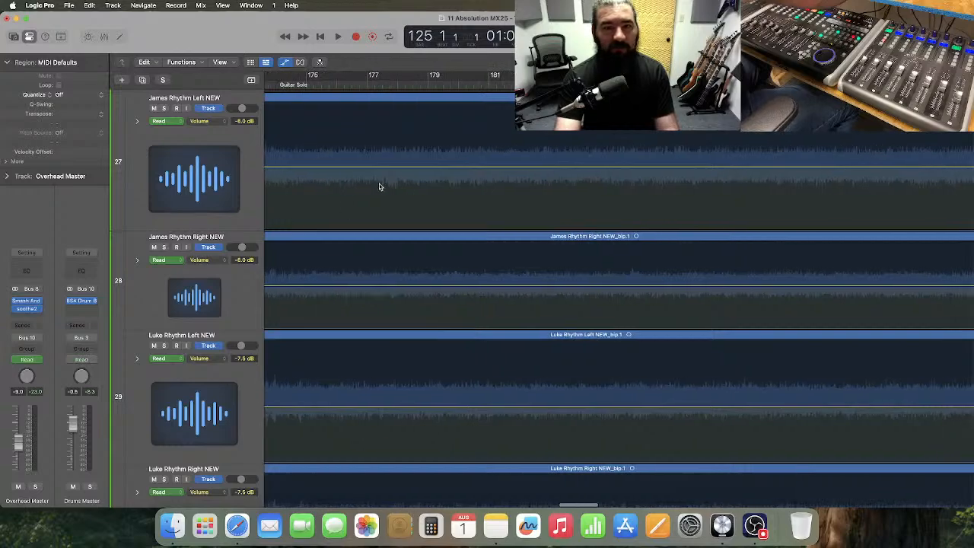
scroll(394, 86, right, 4)
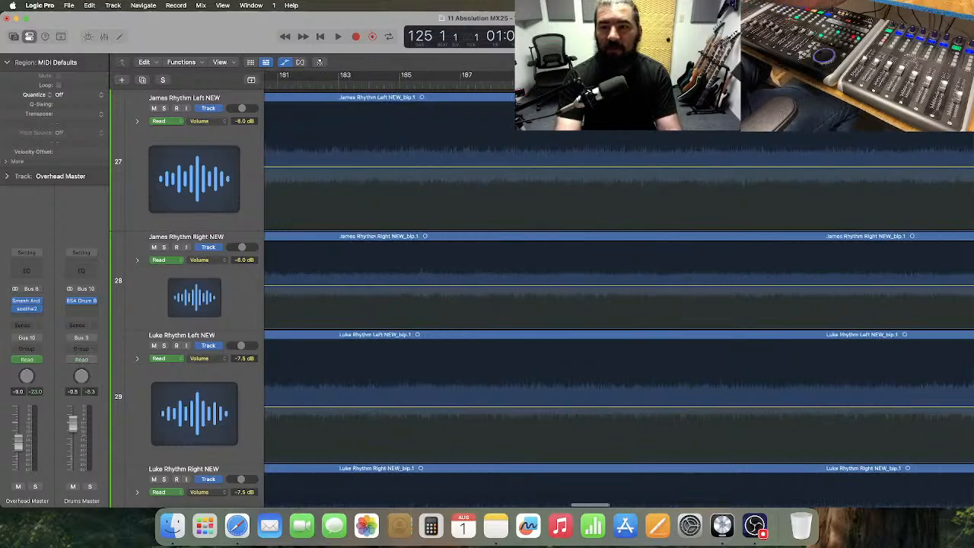
key(space)
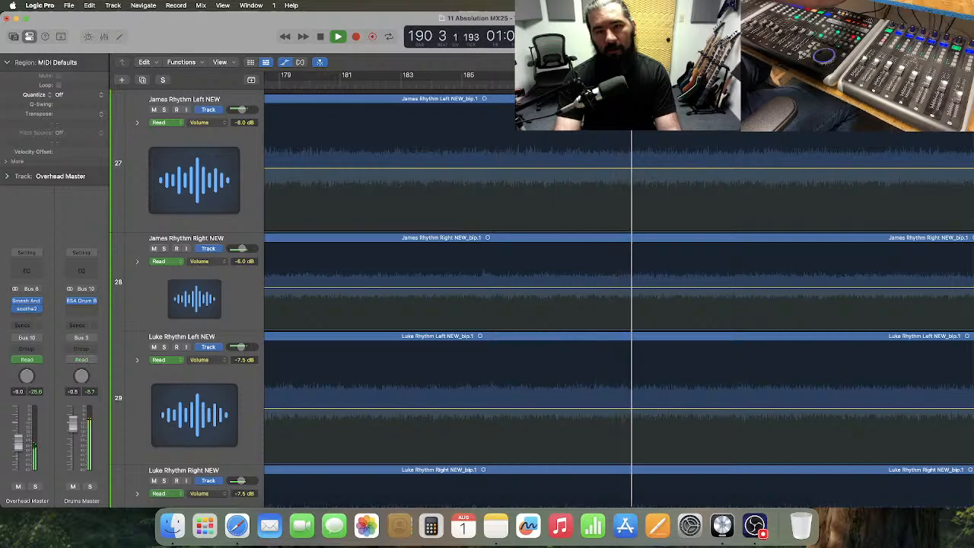
key(space)
scroll(550, 144, right, 5)
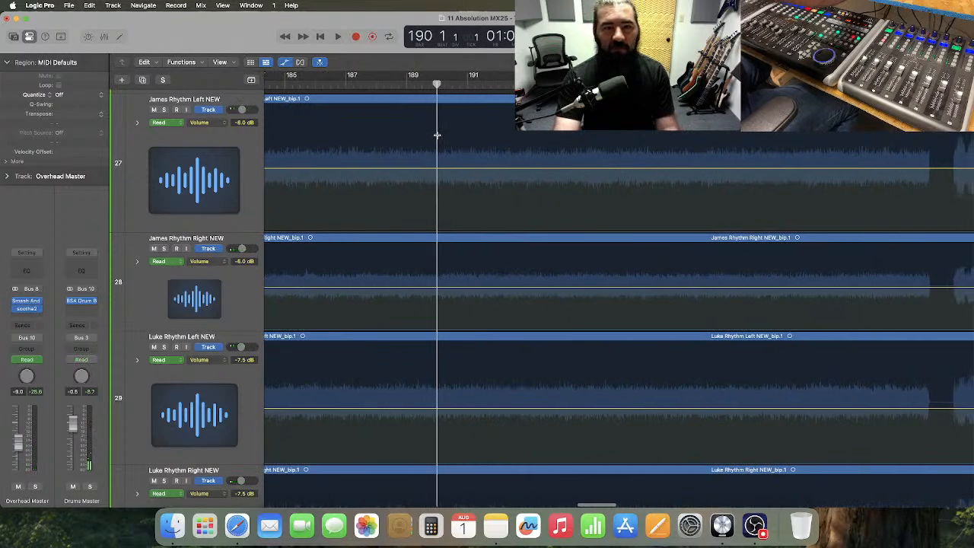
- Add volume automation points across about 16 bars from bar 190 on rhythm guitar tracks 27–30 and raise tracks 27 and 28 to -5.5 dB
drag(436, 135, 922, 482)
click(663, 229)
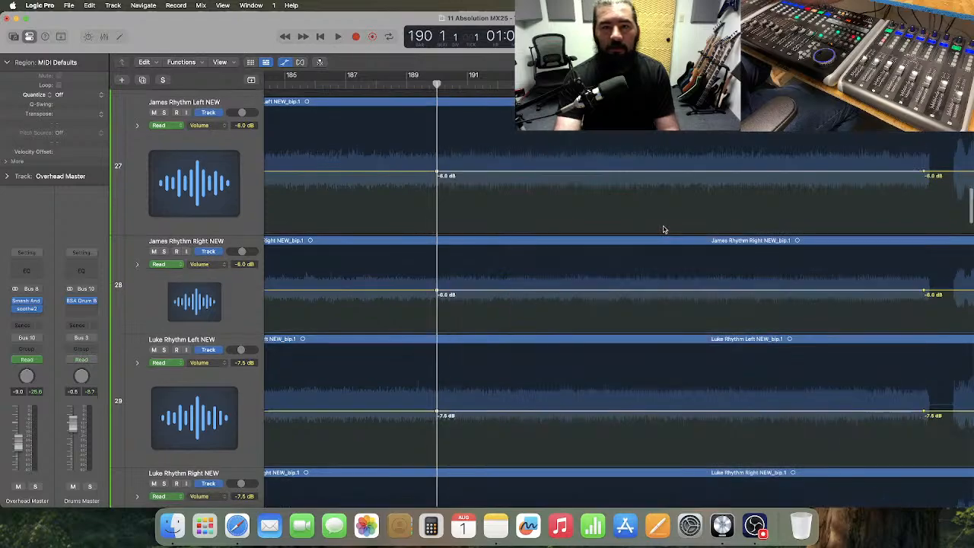
drag(587, 129, 653, 307)
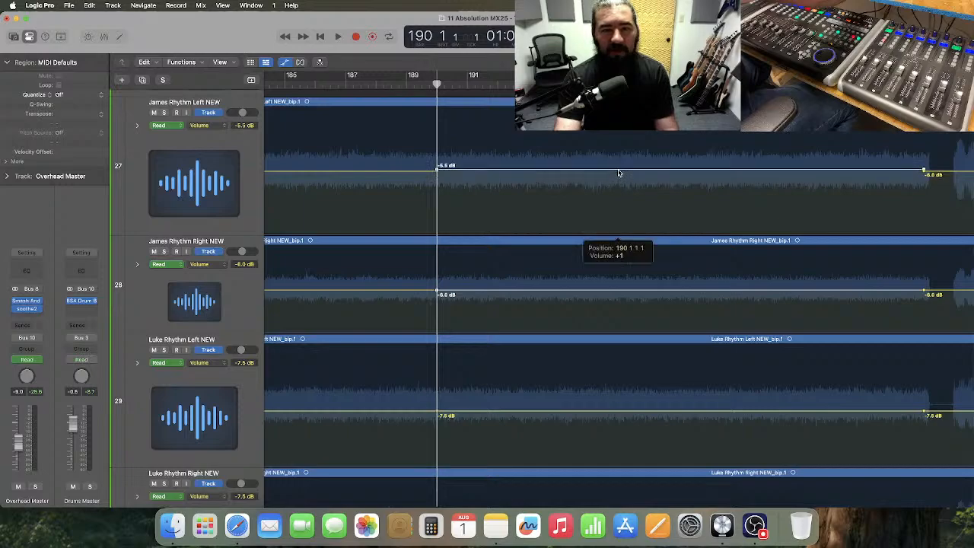
drag(618, 174, 620, 176)
- Lower the volume automation section starting at bar 190 to -8.0 dB on rhythm guitar tracks 29 and 30
scroll(626, 191, down, 3)
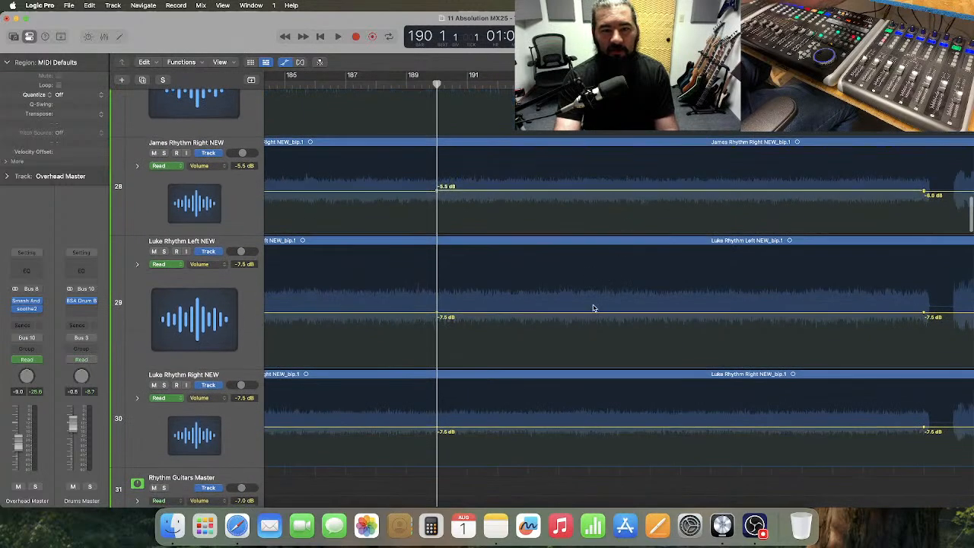
drag(588, 244, 656, 440)
drag(601, 314, 601, 315)
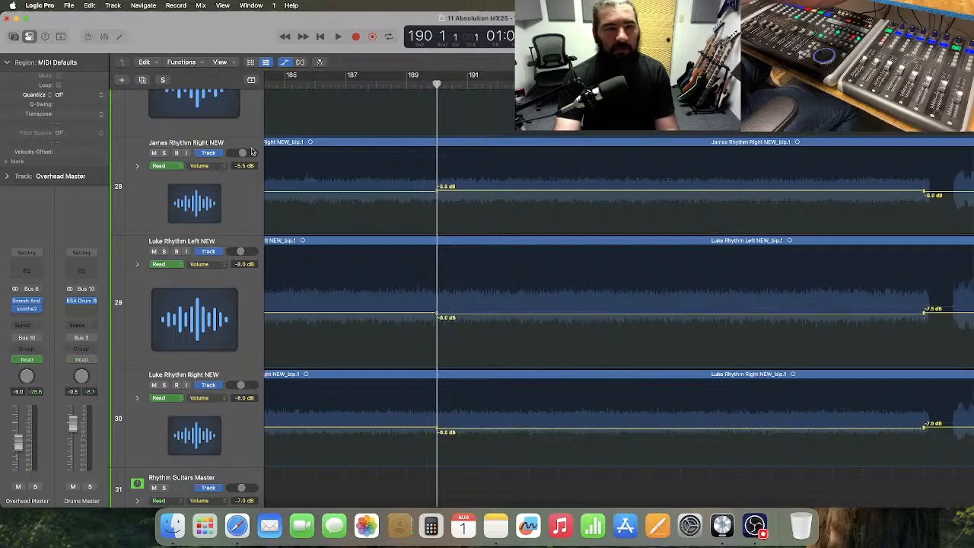
- Set the output mix of soothe2 on the Overhead Master to 60% and close the plug-in window
scroll(212, 203, up, 15)
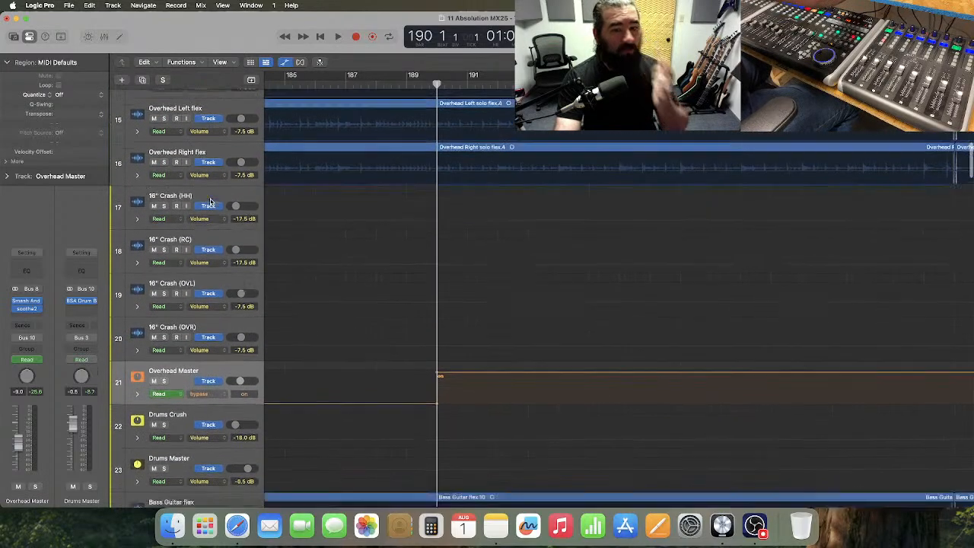
click(29, 310)
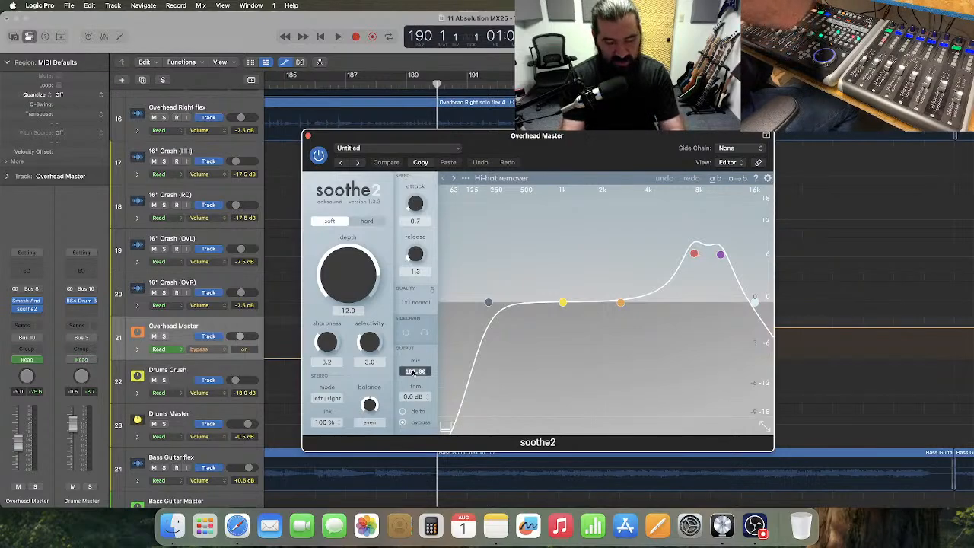
text(60)
key(Return)
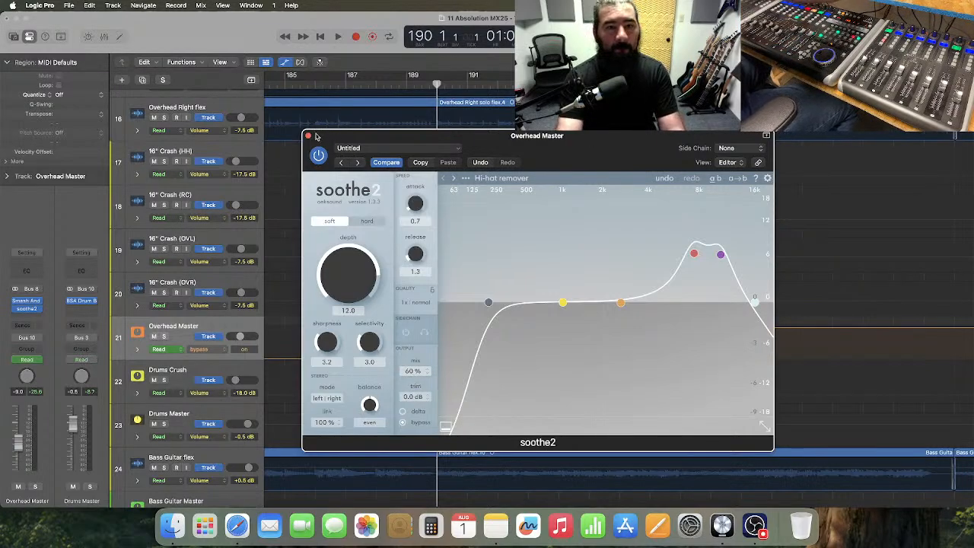
click(308, 136)
- Return to the rhythm guitar tracks and listen to the song from about bar 183 through to about bar 357
scroll(574, 307, down, 15)
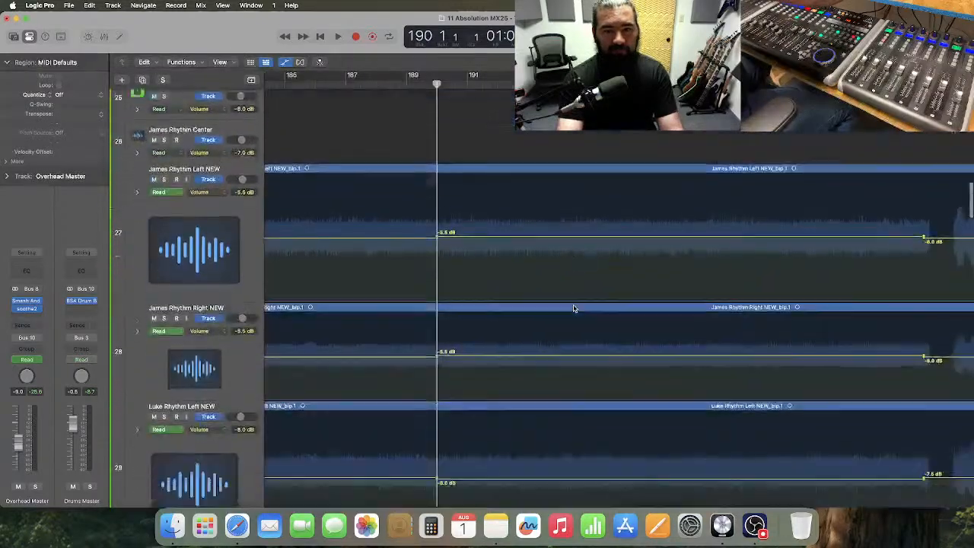
scroll(573, 307, left, 10)
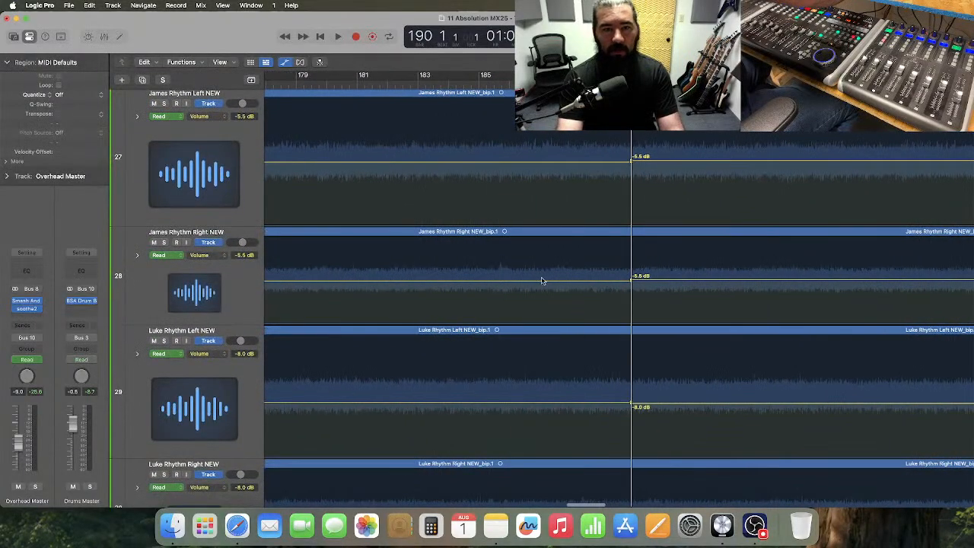
scroll(426, 157, right, 8)
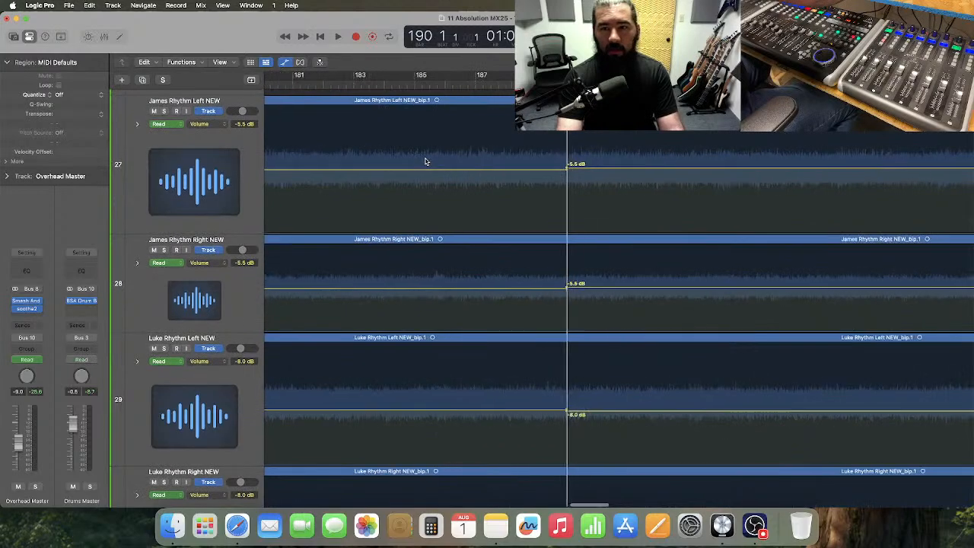
click(366, 85)
key(space)
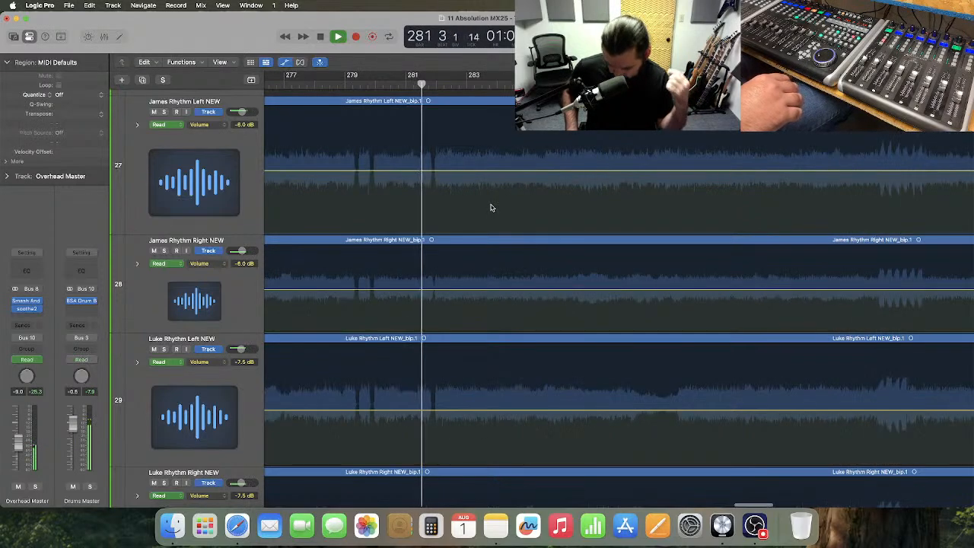
key(space)
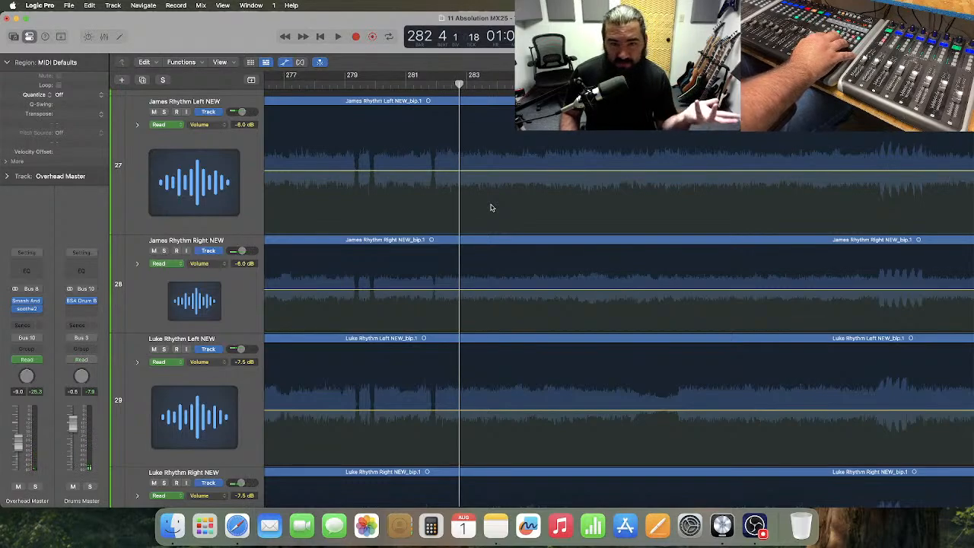
key(space)
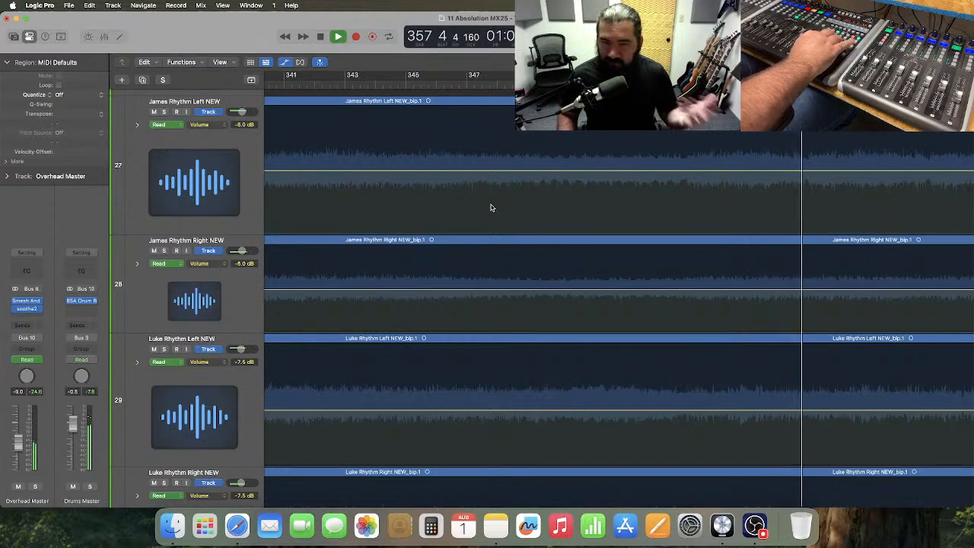
key(space)
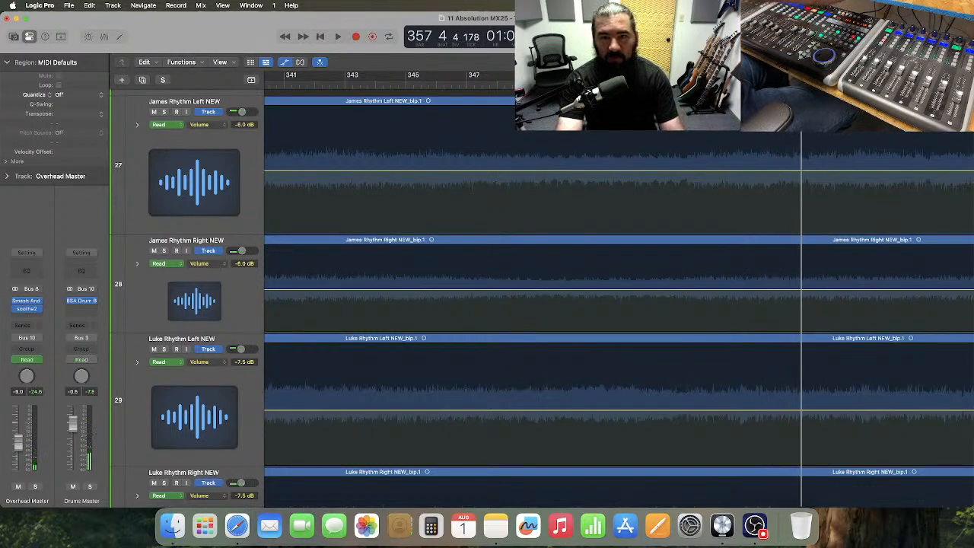
- Zoom in around bar 353, replay the transition in short passes and place the playhead at 353 4 3 1
click(659, 81)
key(super+Right)
key(super+Right)
key(super+Right)
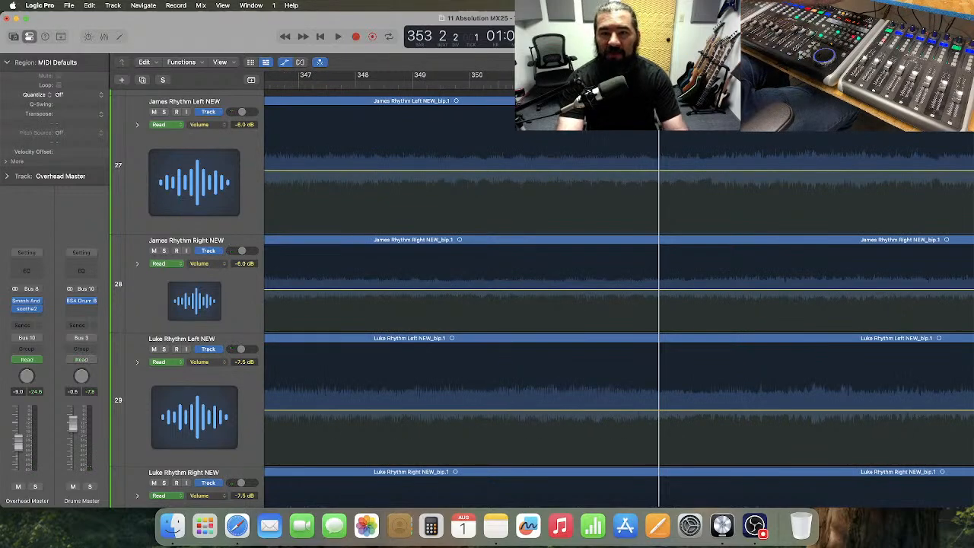
click(637, 82)
key(space)
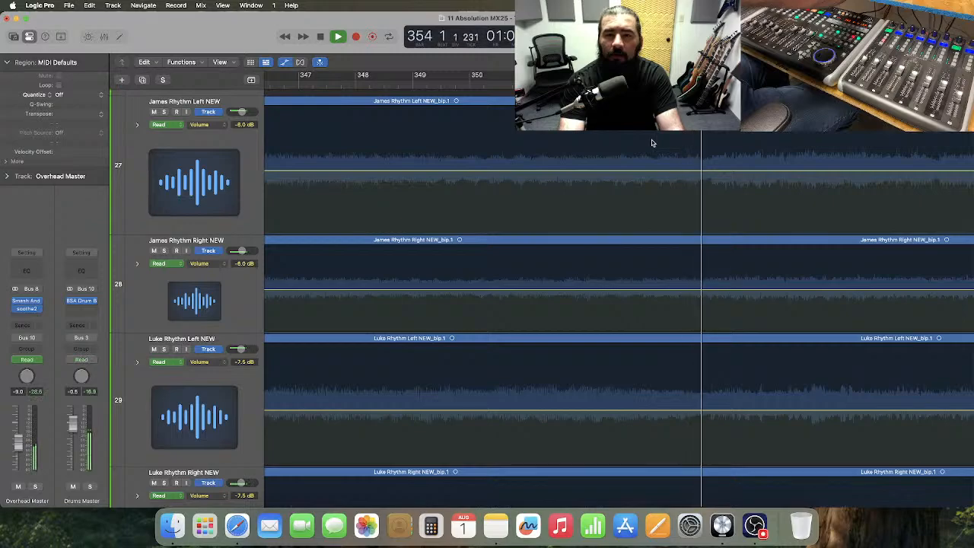
key(space)
click(691, 81)
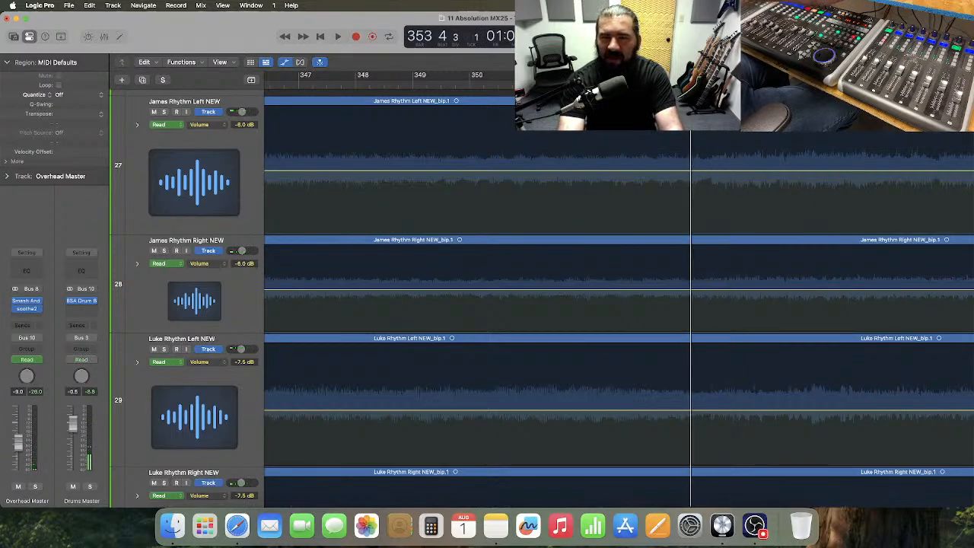
key(space)
key(space)
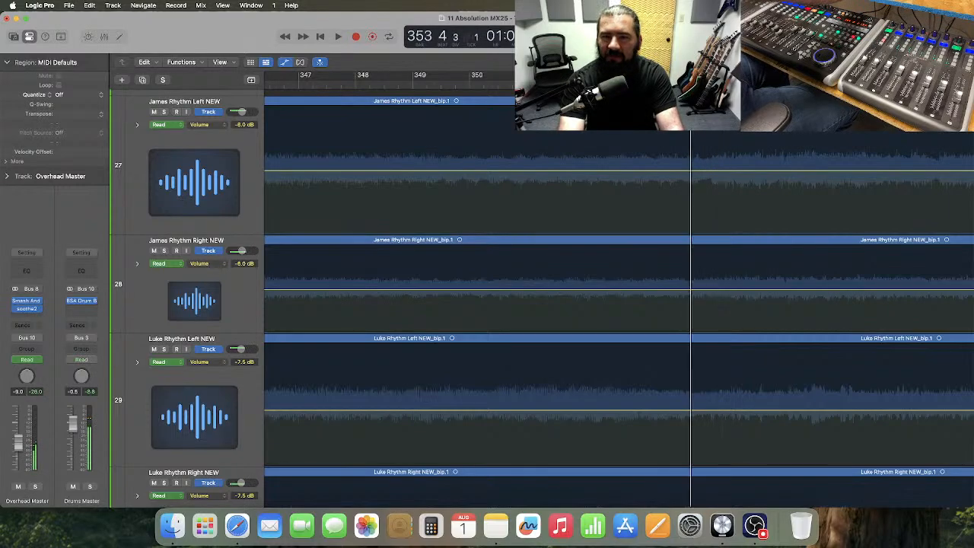
- Select about three bars from 353 4 3 1 across rhythm guitar tracks 27–30 and create volume automation points at the selection's edges
scroll(703, 139, up, 15)
scroll(703, 140, down, 13)
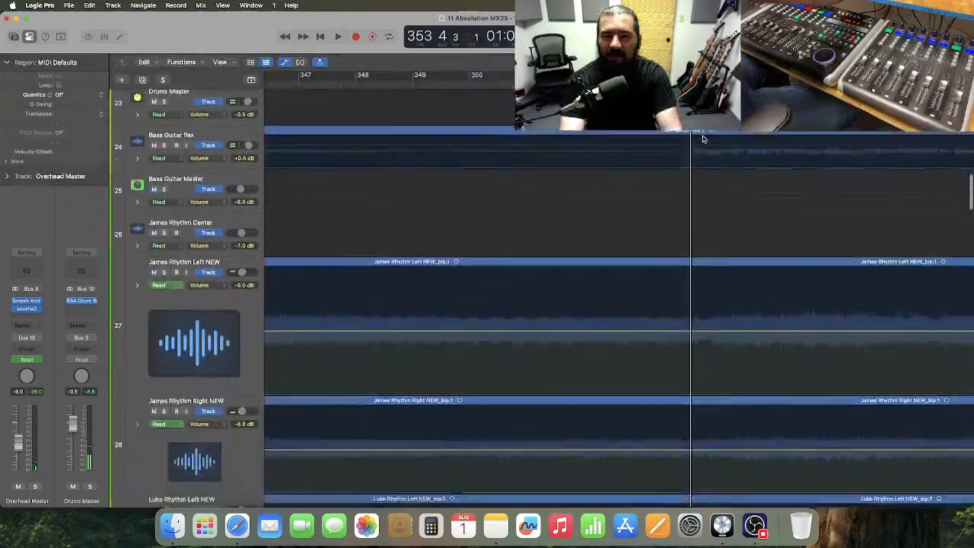
scroll(703, 139, down, 10)
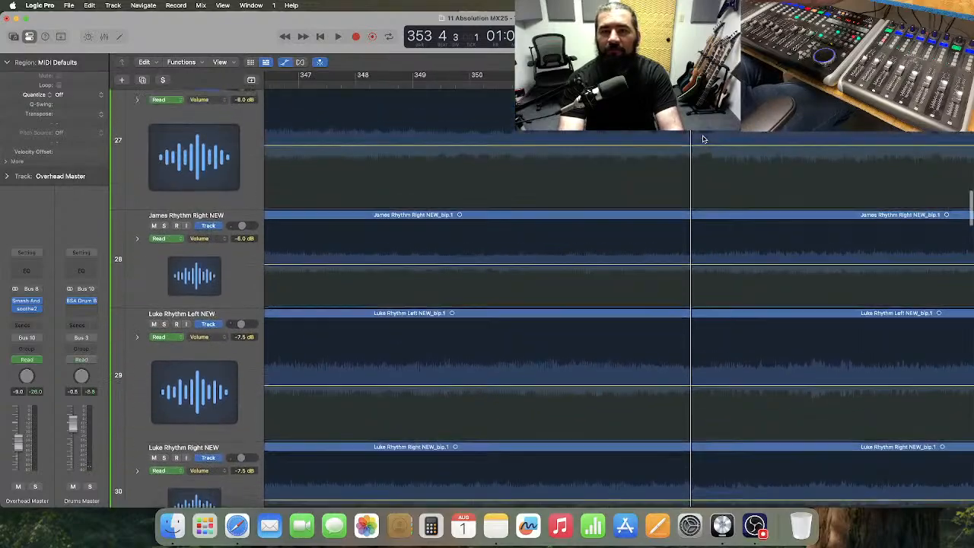
scroll(703, 139, up, 1)
drag(689, 136, 858, 411)
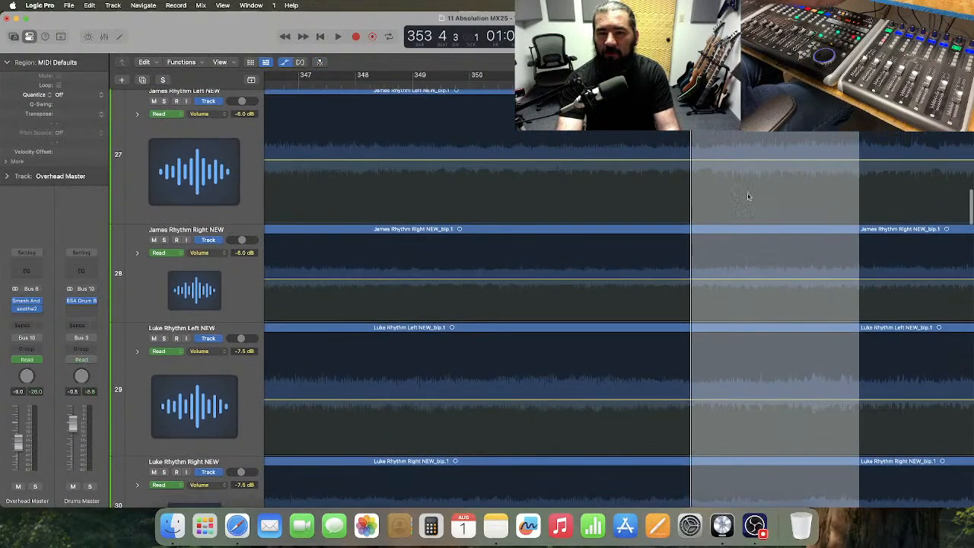
click(749, 191)
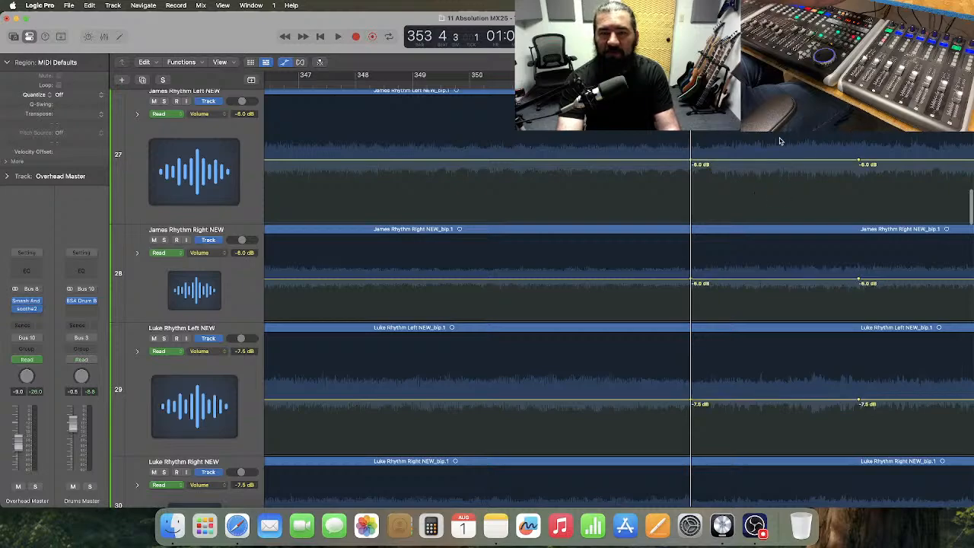
- Raise the new volume automation section from 353 4 3 1 to -5.0 dB on rhythm guitar tracks 27 and 28
key(super+Left)
scroll(755, 141, down, 4)
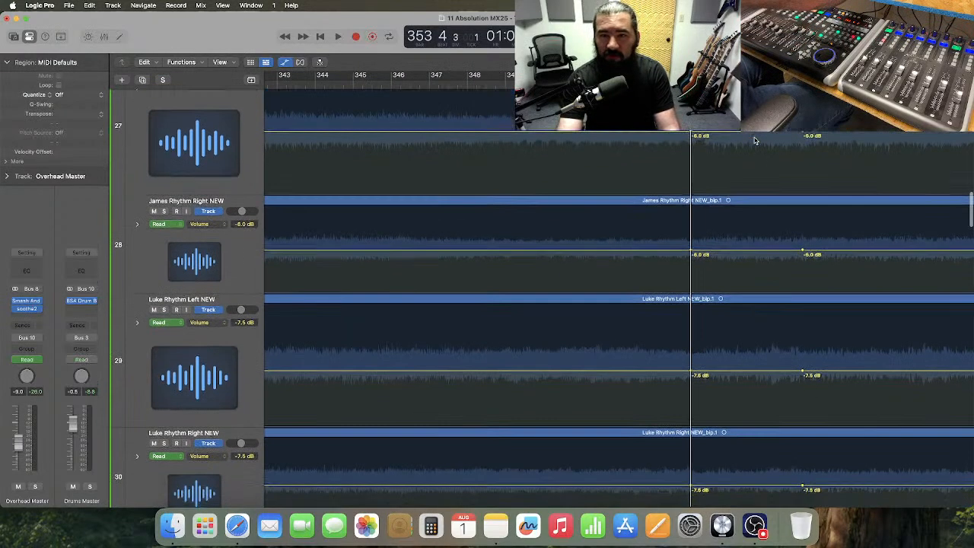
drag(732, 189, 759, 274)
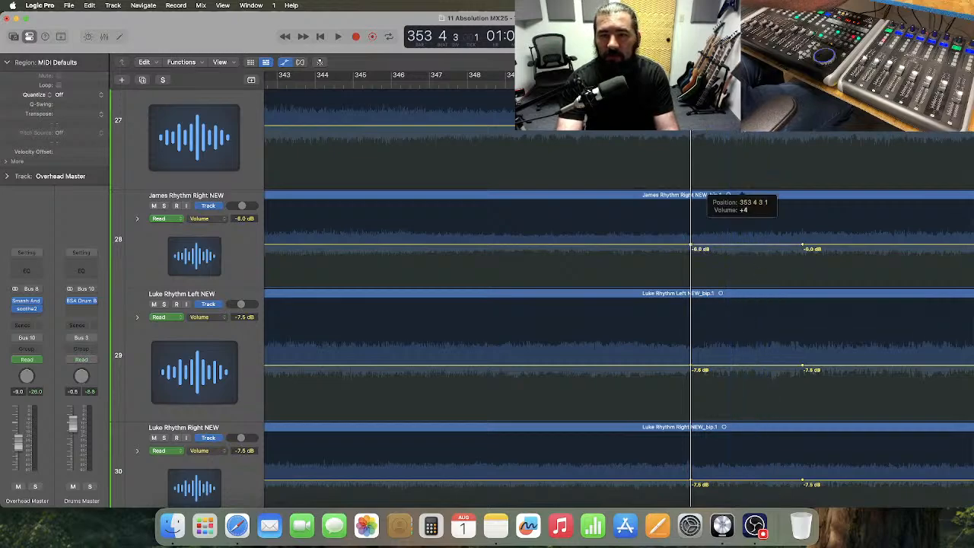
drag(742, 191, 742, 188)
- Lower the volume automation section from 353 4 3 1 to -8.5 dB on rhythm guitar tracks 29 and 30
drag(718, 298, 752, 487)
drag(743, 370, 743, 371)
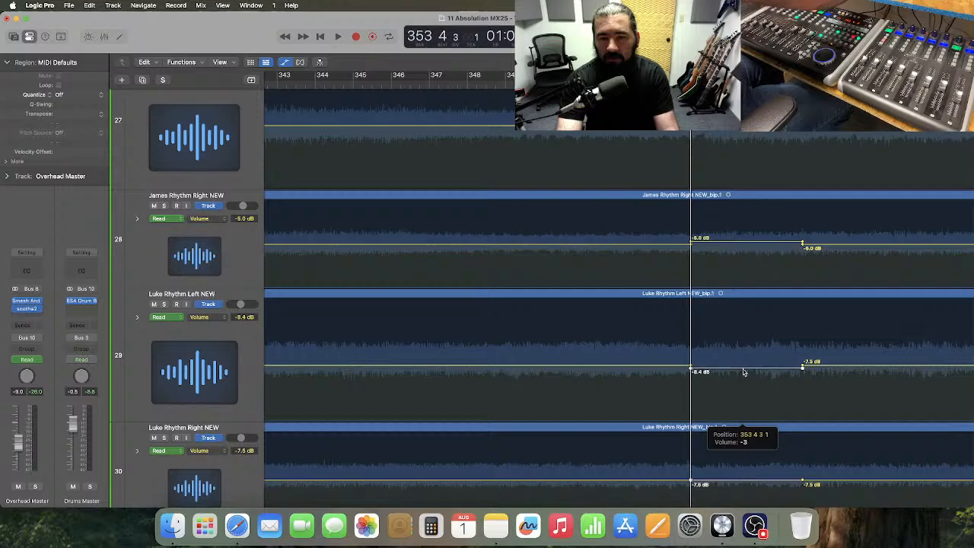
drag(743, 373, 743, 371)
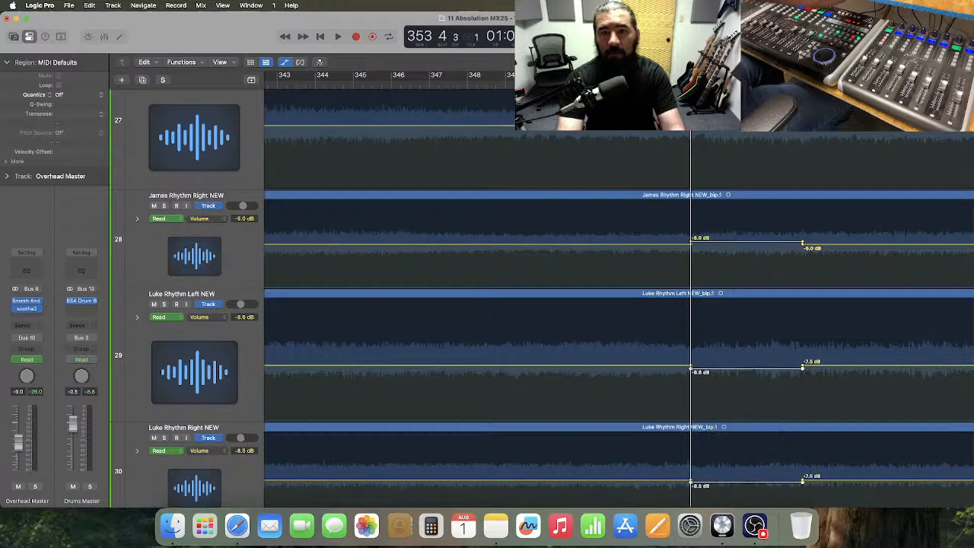
- Replay the transition from 353 4 3 1 and set its volume automation to -5.5 dB on rhythm guitar tracks 27 and 28
key(space)
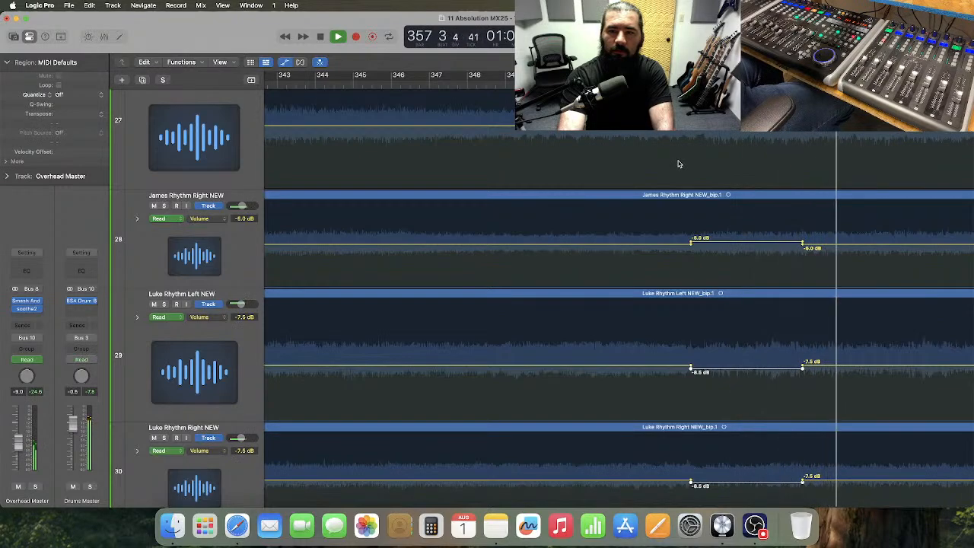
key(space)
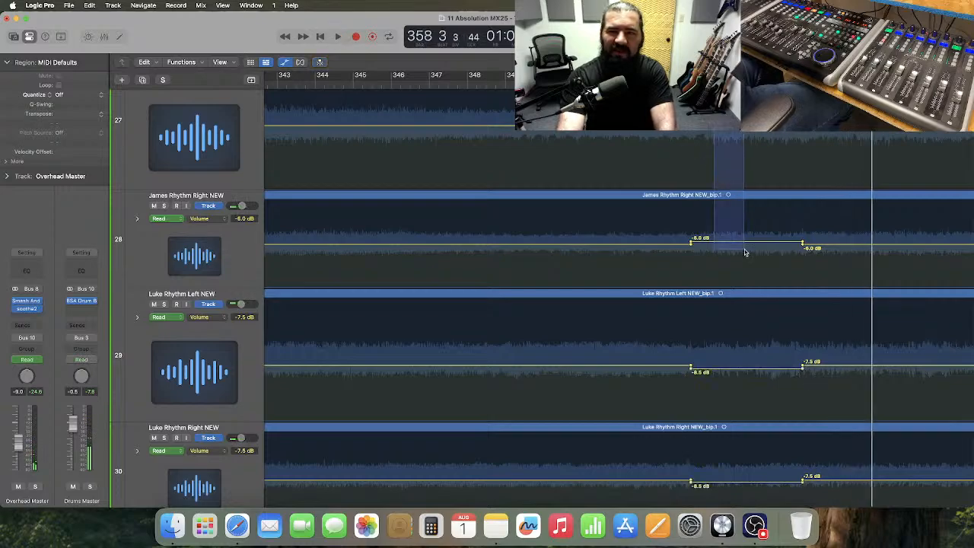
drag(742, 242, 741, 241)
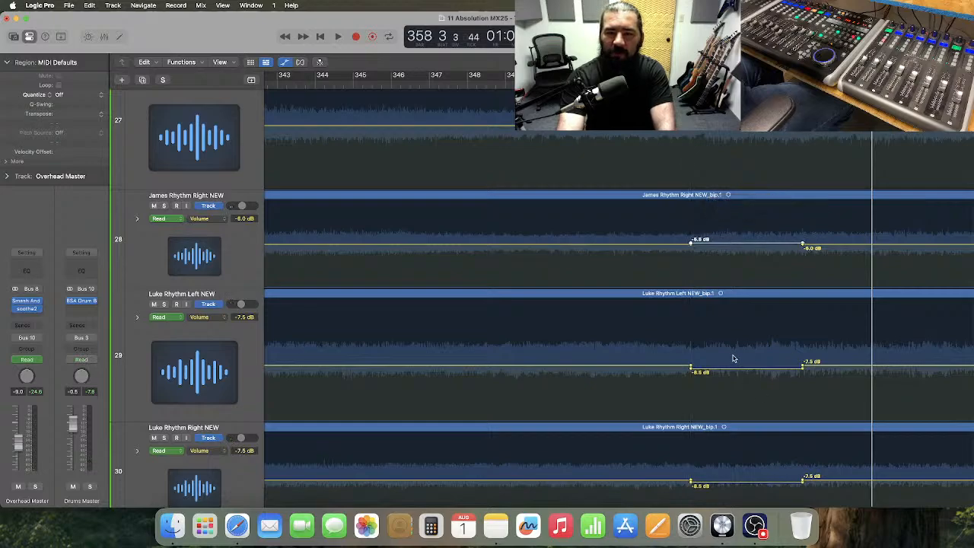
- Raise the volume automation section from 353 4 3 1 to -8.0 dB on rhythm guitar tracks 29 and 30
drag(716, 360, 764, 502)
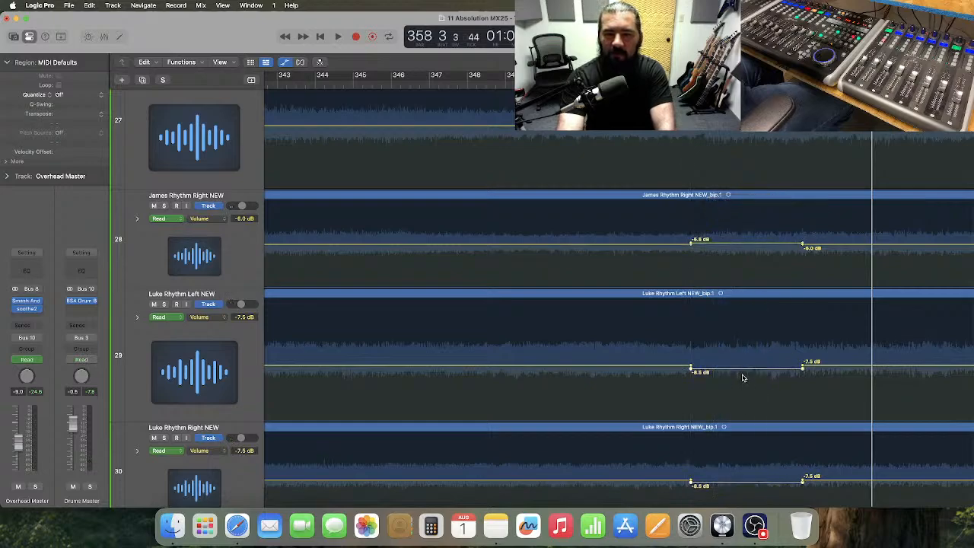
click(744, 373)
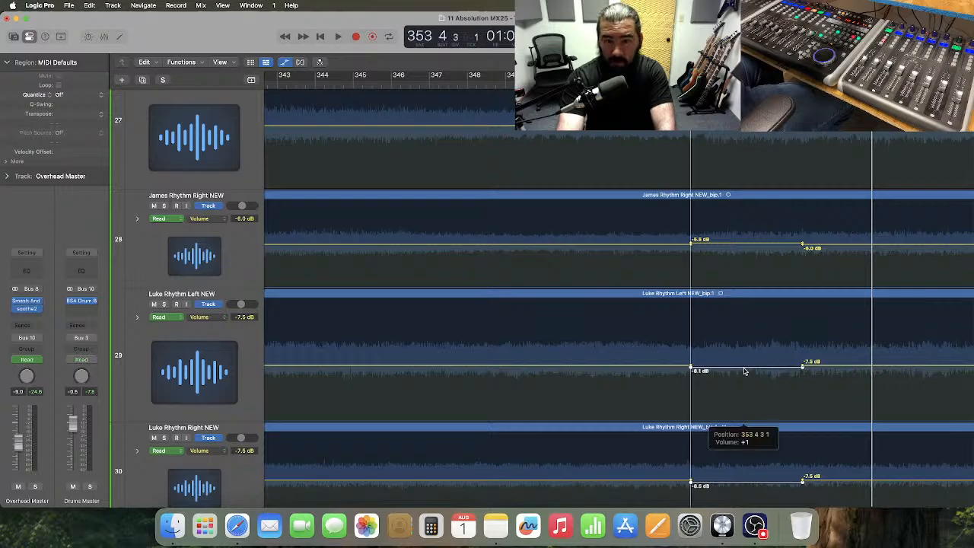
drag(745, 371, 745, 373)
- Replay the transition from bar 351 to check the rhythm guitar levels
click(588, 84)
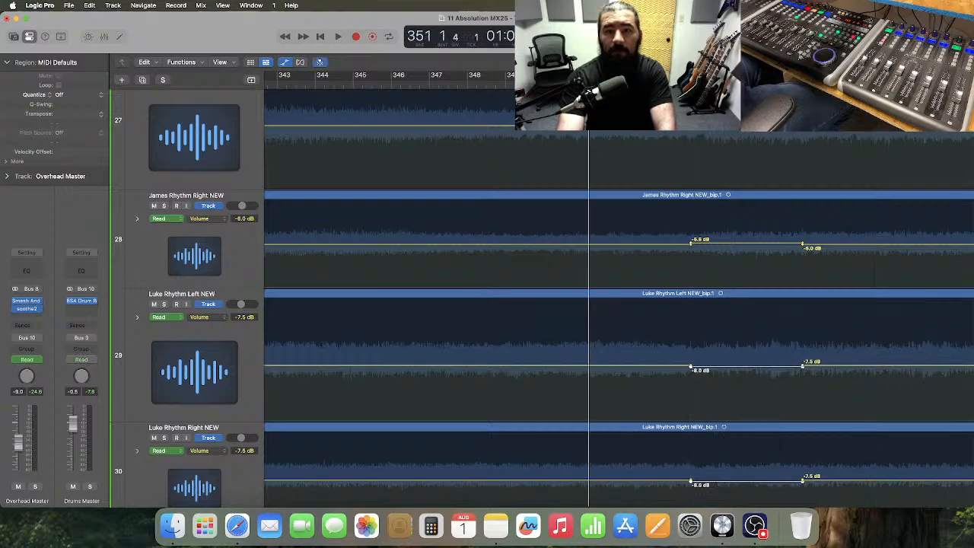
key(space)
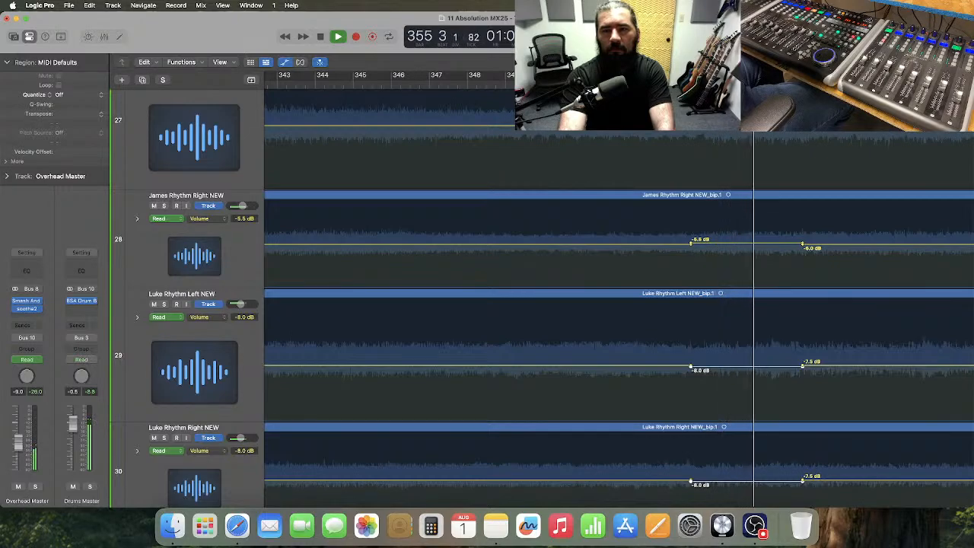
key(space)
- Delete the closing volume automation points after bar 356 on rhythm guitar tracks 27–30, extending the adjusted levels to the song's end
key(super+Left)
key(super+Left)
key(super+Left)
key(super+Left)
key(super+Left)
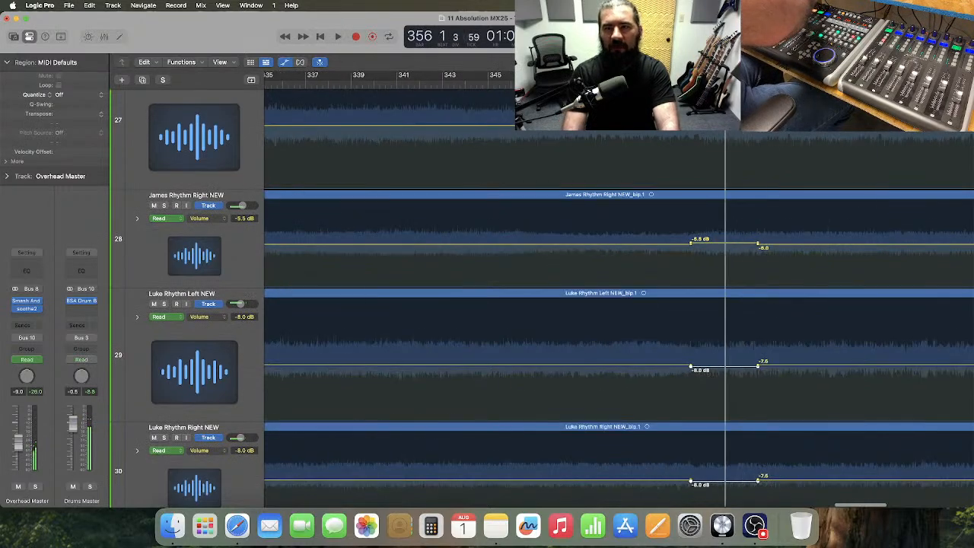
key(super+Left)
key(super+Left)
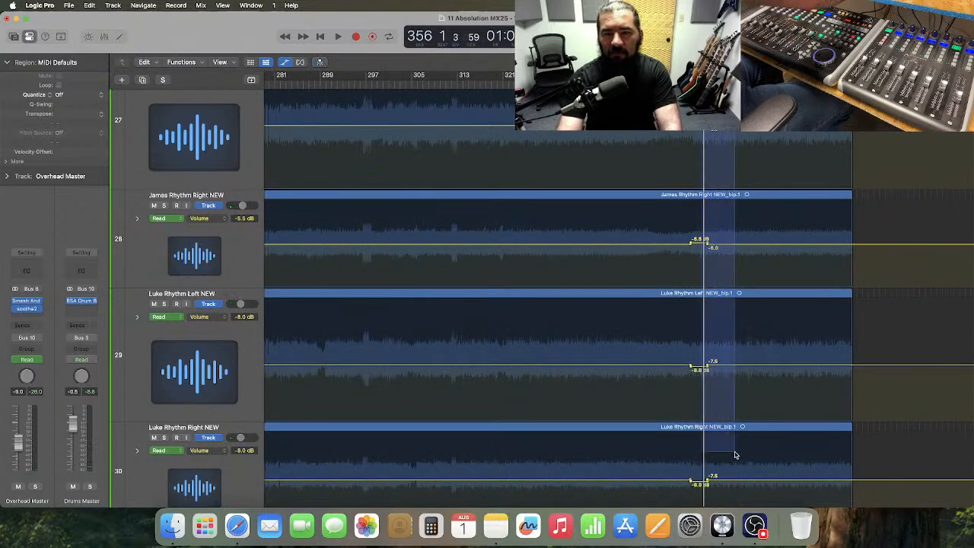
scroll(709, 457, down, 1)
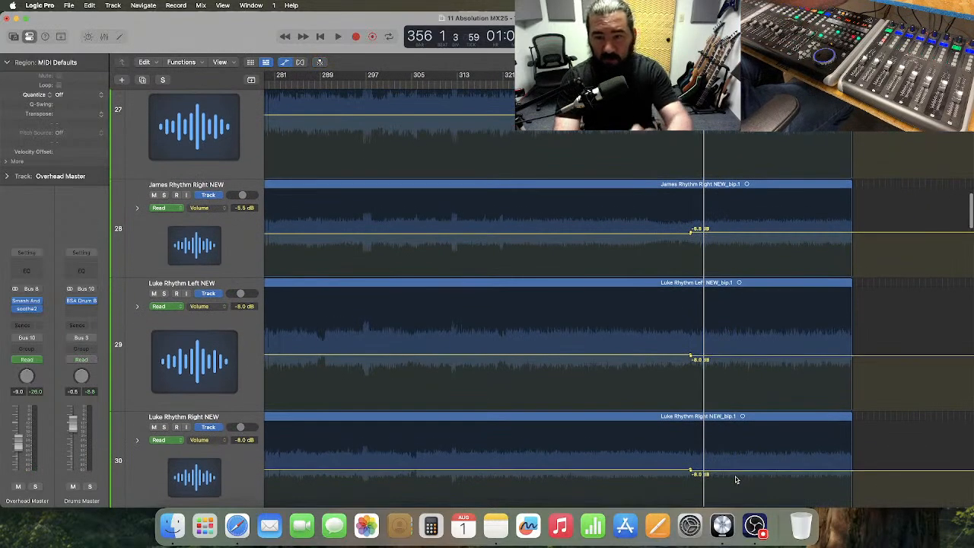
- Select tracks 26 through 31 and shrink the enlarged rhythm guitar tracks back to the standard track height
key(super+Left)
key(super+Left)
key(super+Left)
key(super+Left)
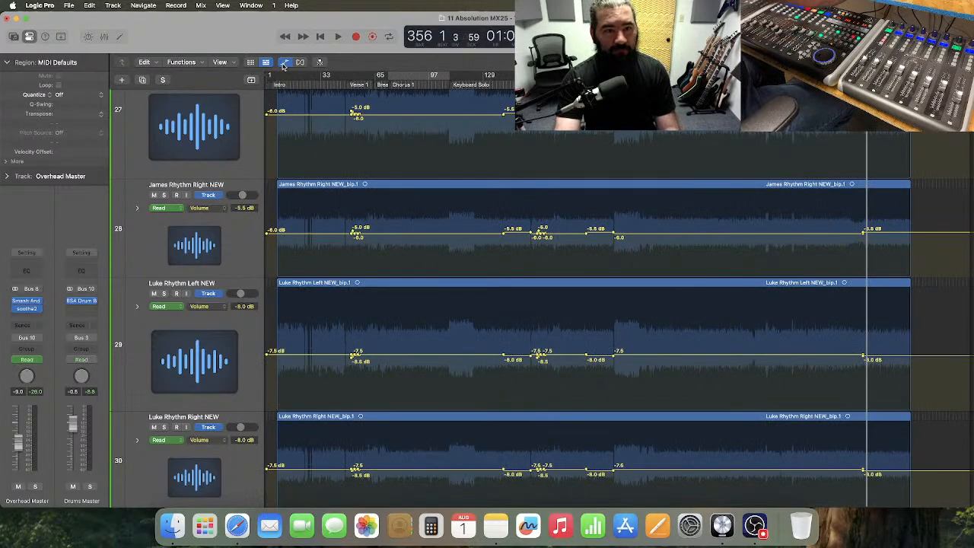
scroll(248, 155, up, 5)
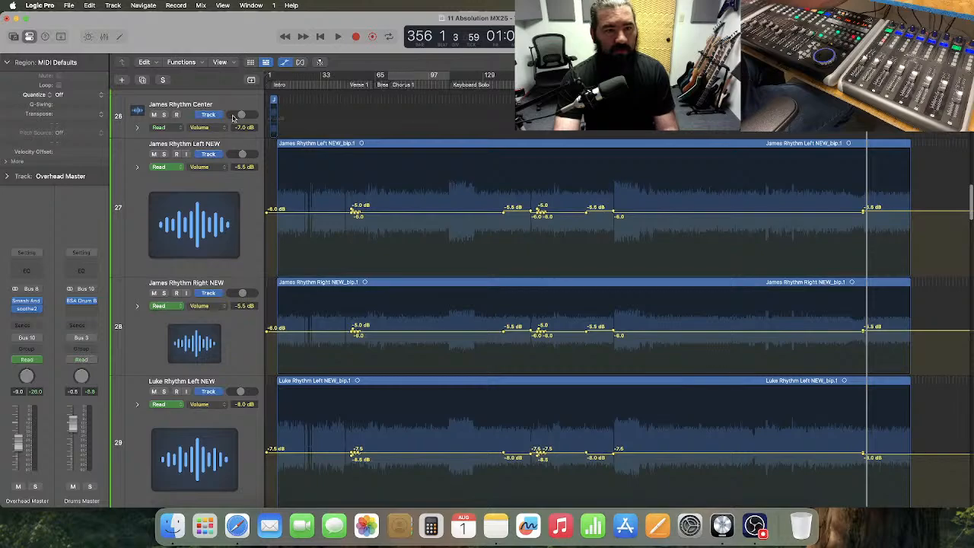
click(234, 118)
scroll(255, 310, down, 10)
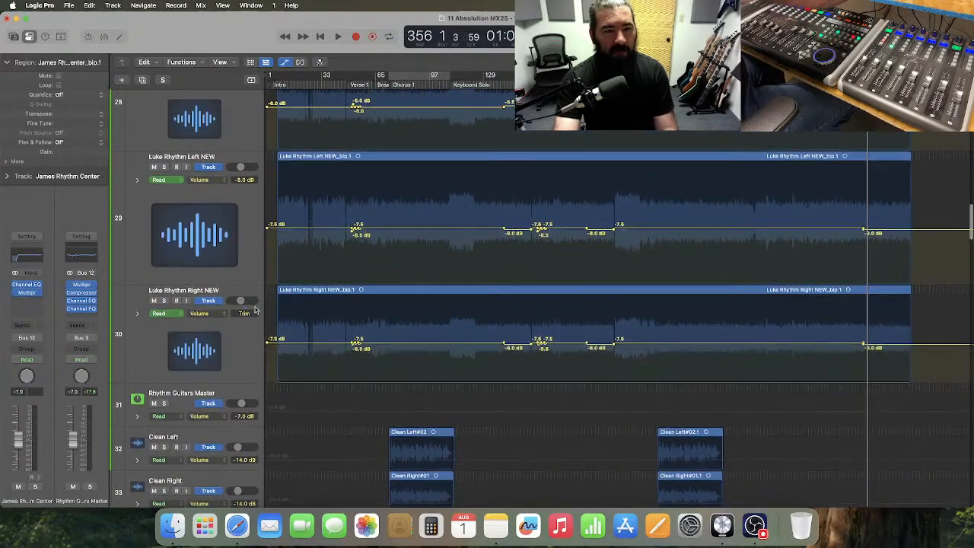
shift+click(233, 390)
scroll(224, 426, down, 12)
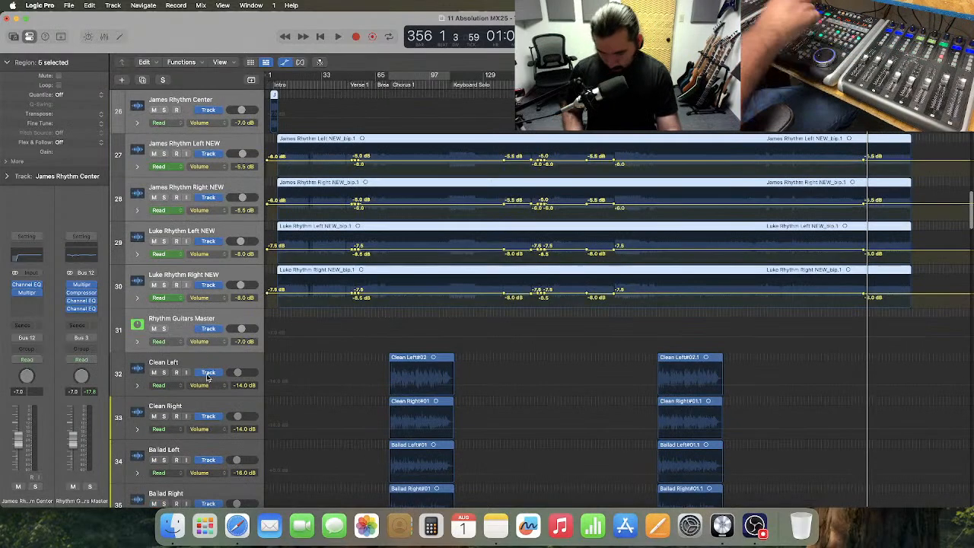
- Place the playhead at bar 80 in Chorus 1 and enlarge the Acoustic Left track's height
scroll(206, 378, up, 9)
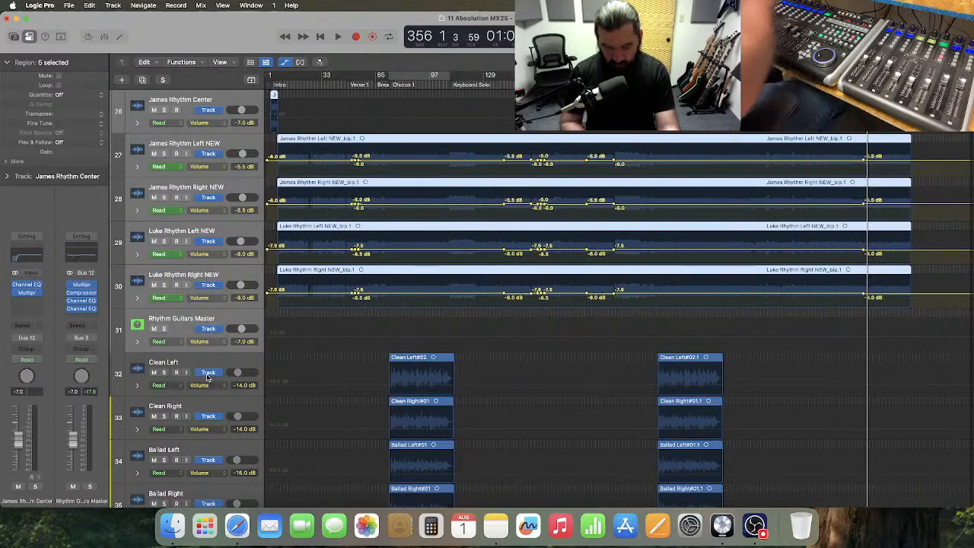
scroll(227, 368, down, 9)
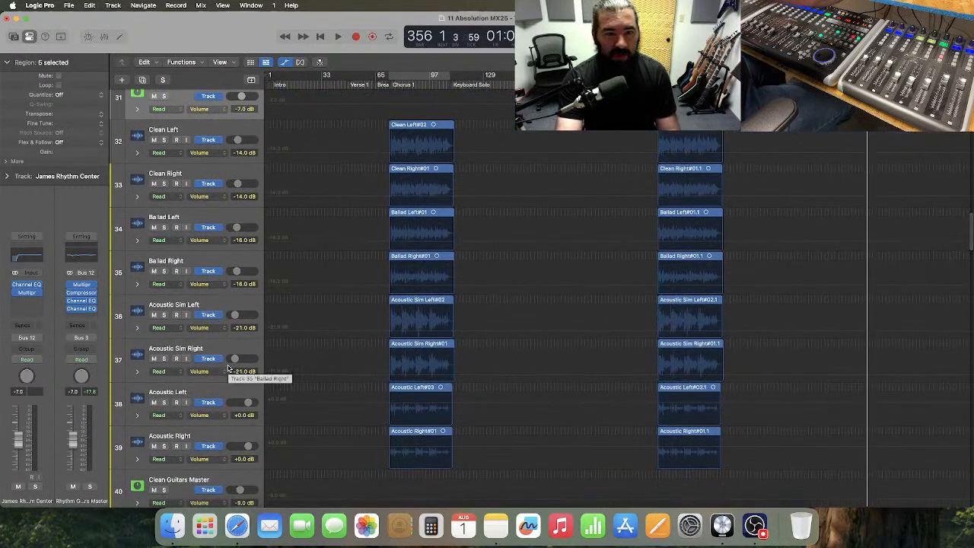
scroll(227, 368, down, 3)
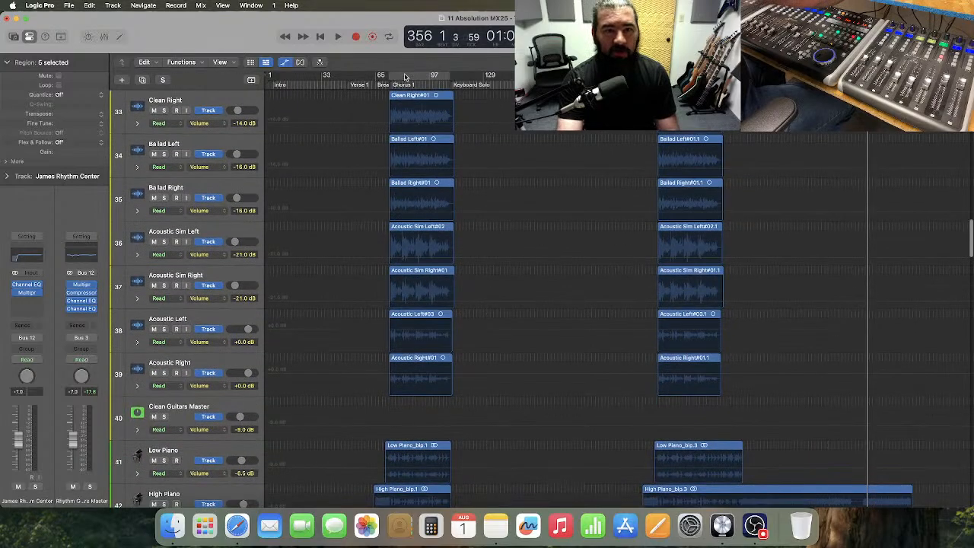
click(401, 79)
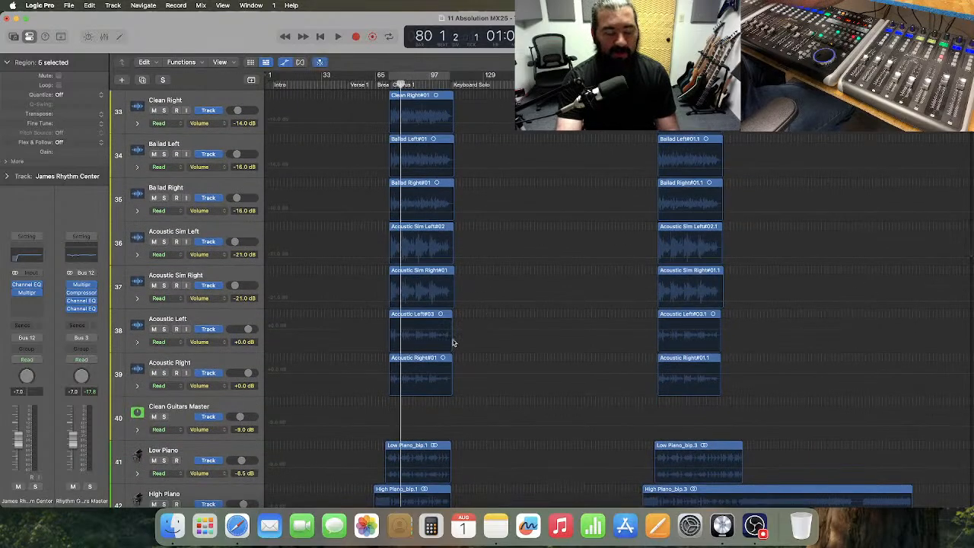
key(super+Right)
key(super+Right)
key(super+Right)
key(super+Right)
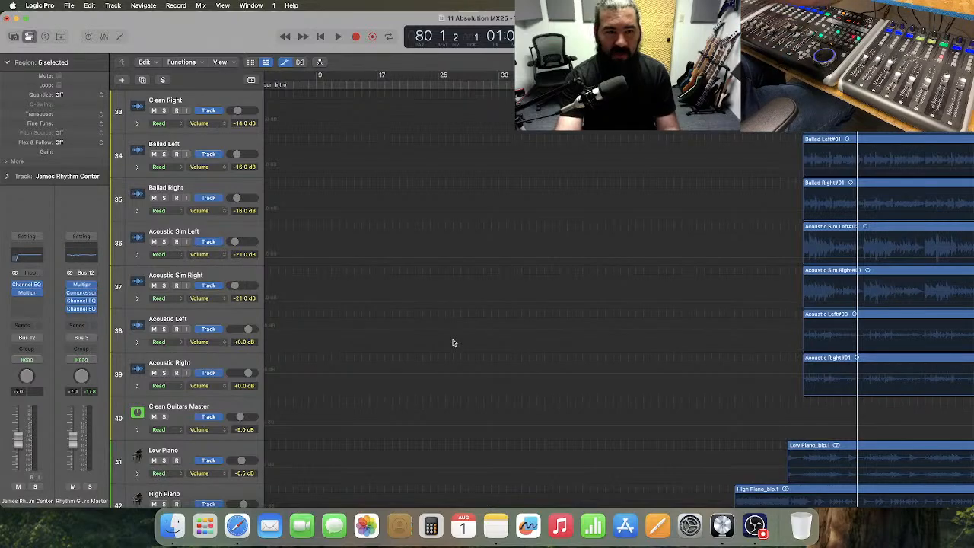
scroll(452, 342, right, 5)
drag(196, 354, 204, 428)
scroll(438, 369, down, 3)
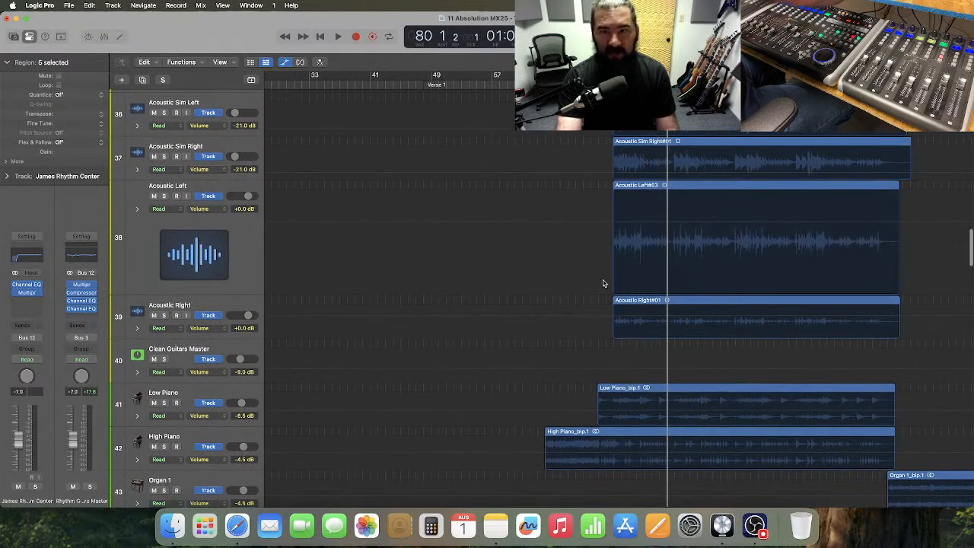
scroll(608, 280, right, 3)
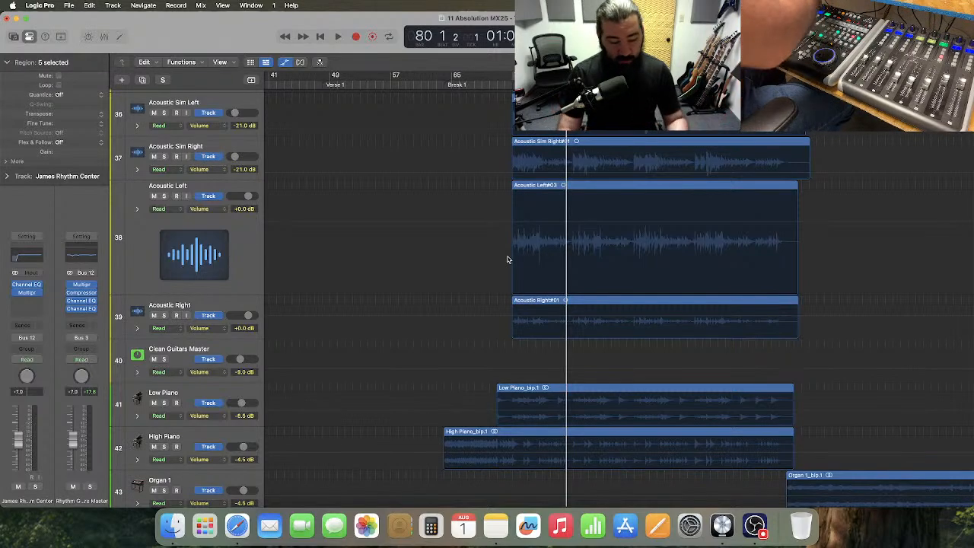
key(super+Right)
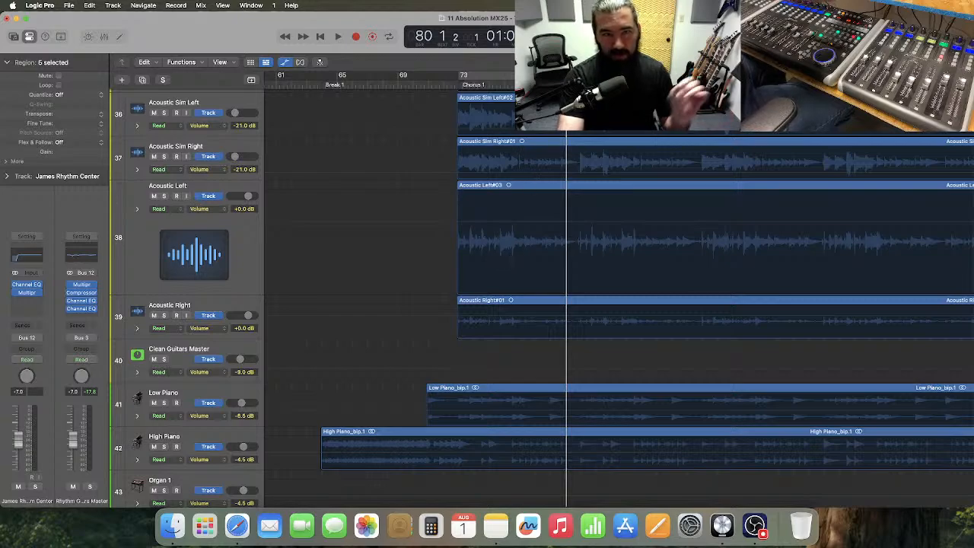
- Play Chorus 1 from bar 72 to assess the acoustic guitar levels
click(441, 85)
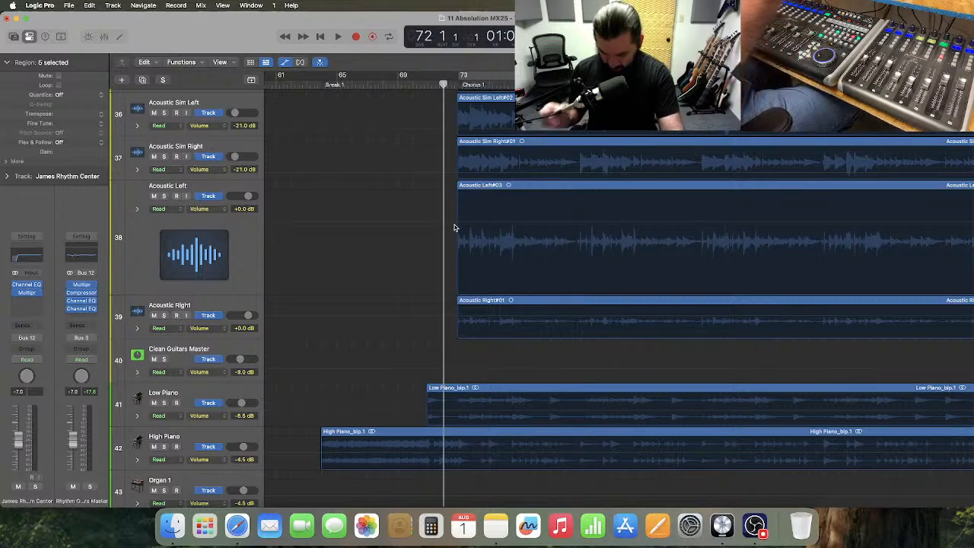
key(space)
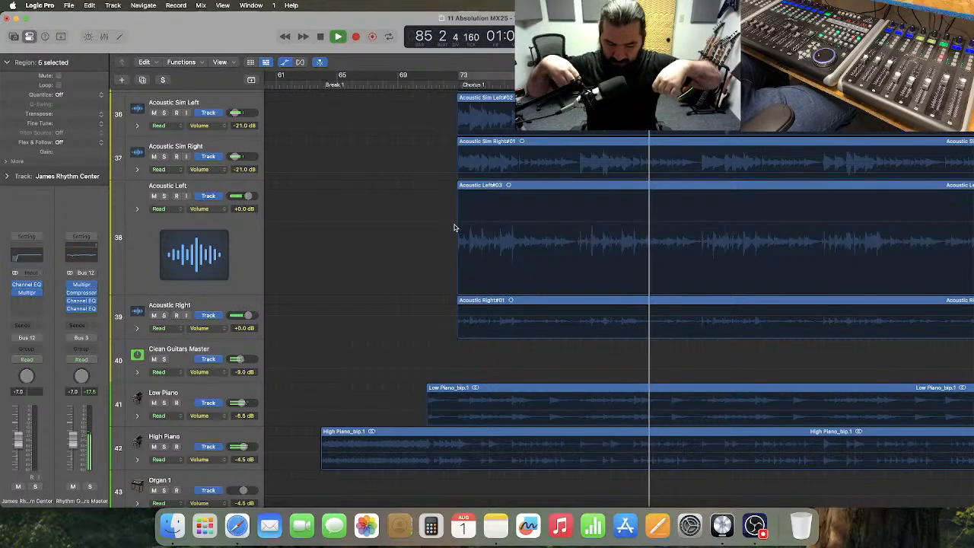
key(space)
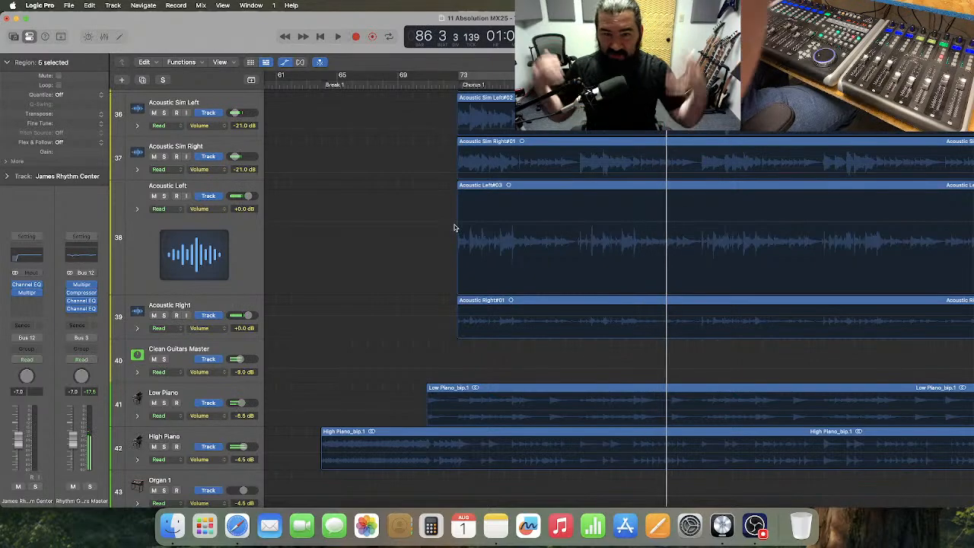
- Place the playhead at 77 1 1 1 and activate volume automation on the Acoustic Left and Acoustic Right tracks
click(457, 84)
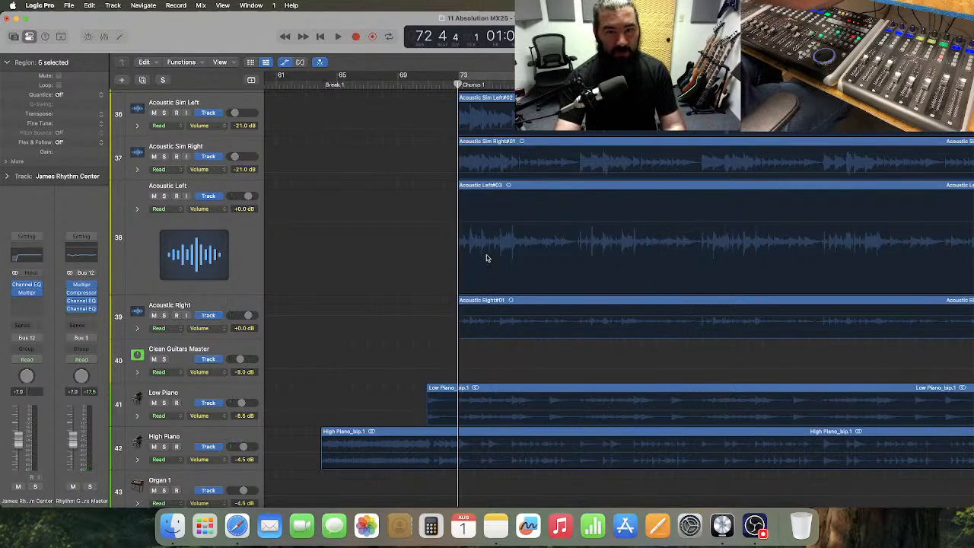
key(super+Right)
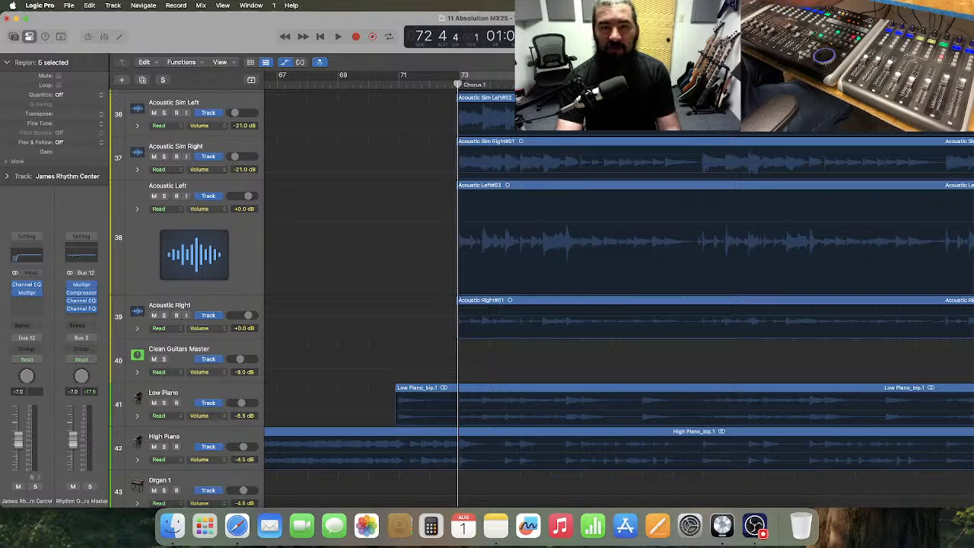
click(582, 83)
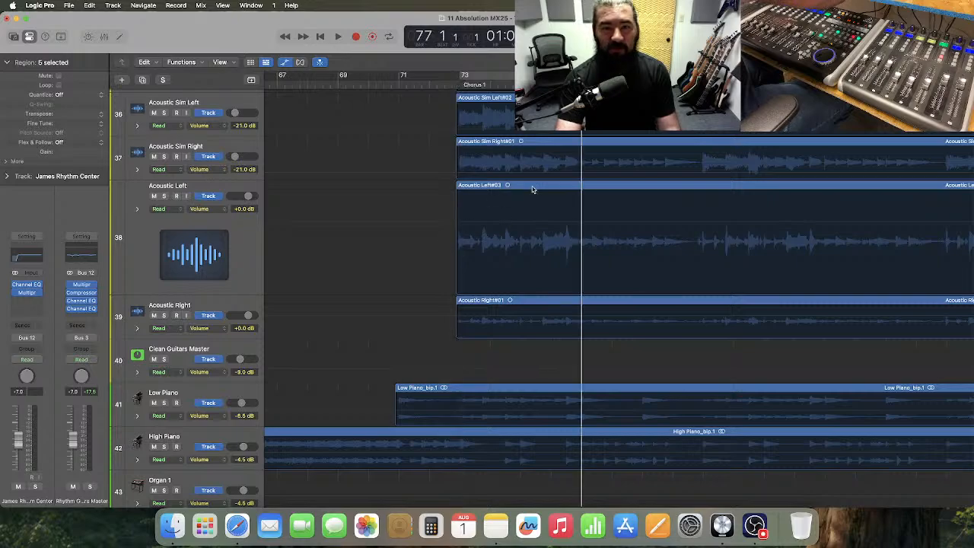
click(449, 249)
shift+click(467, 329)
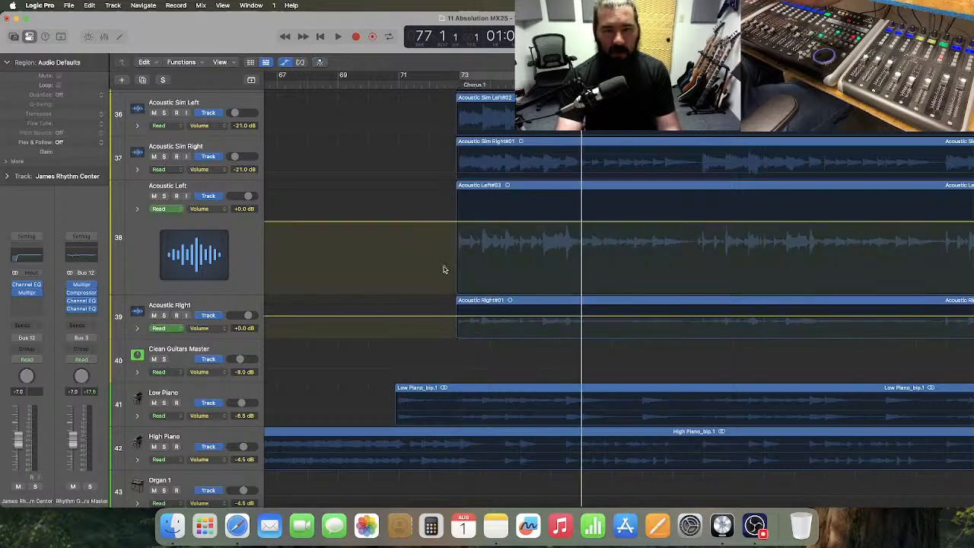
- Lower the volume automation on Acoustic Left and Right to -2.0 dB from just before bar 73 to bar 77 and over bars 81–85
drag(445, 238, 581, 331)
click(502, 223)
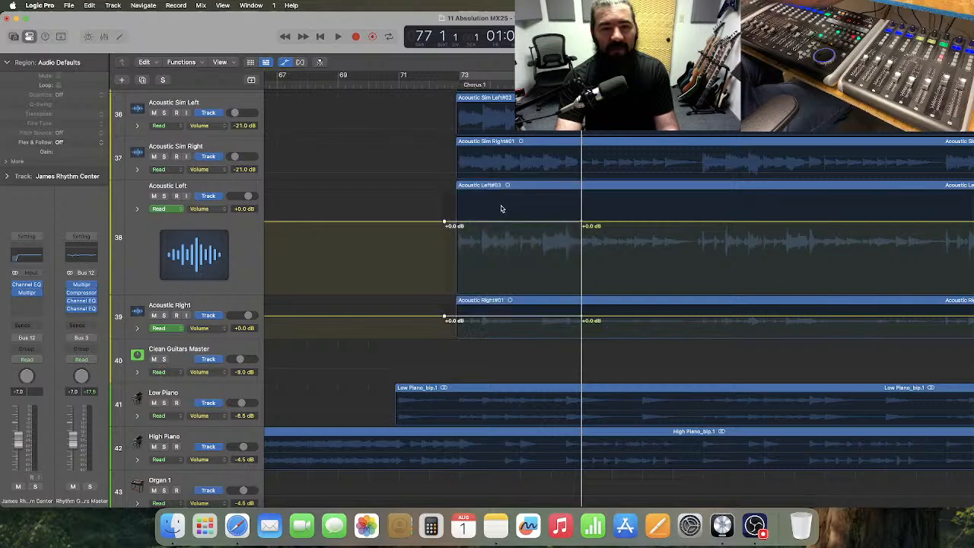
drag(499, 225, 499, 233)
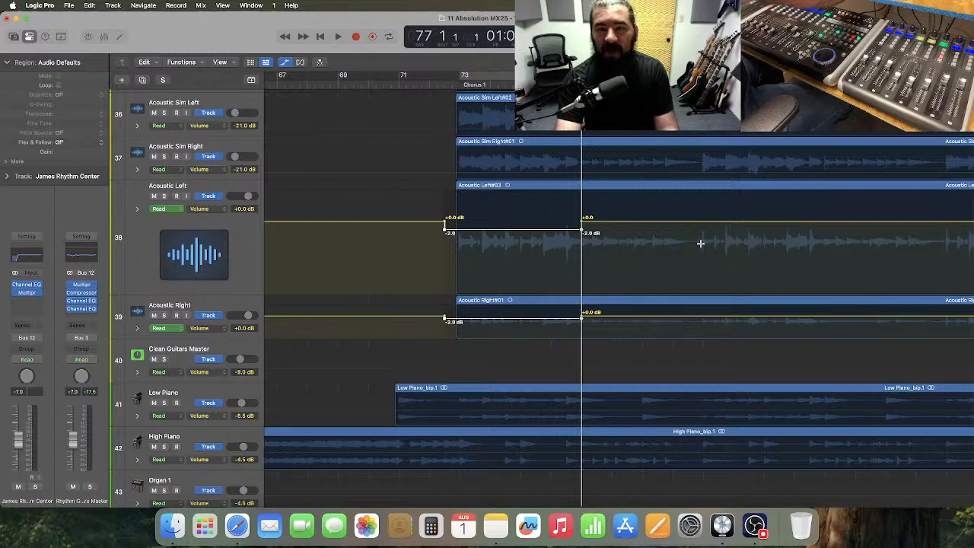
drag(700, 243, 821, 328)
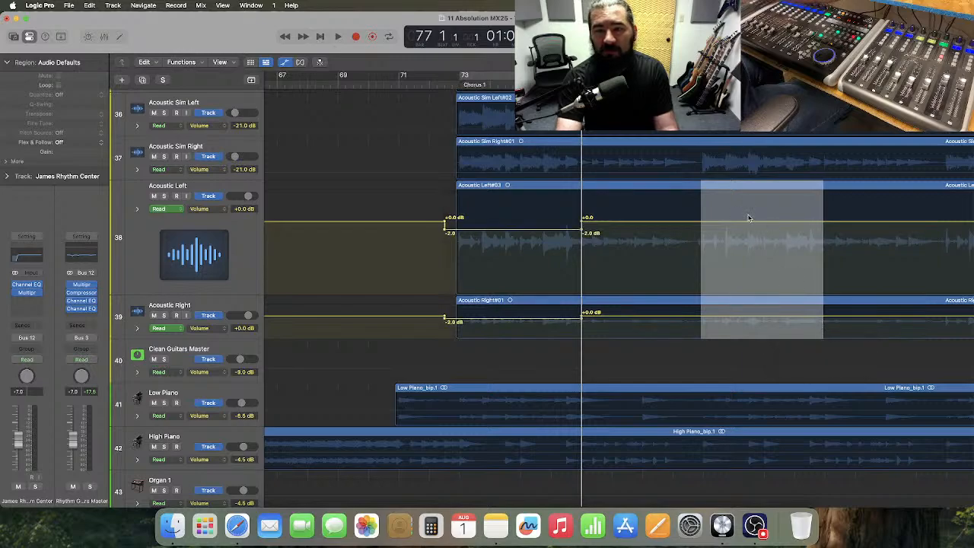
drag(749, 226, 751, 231)
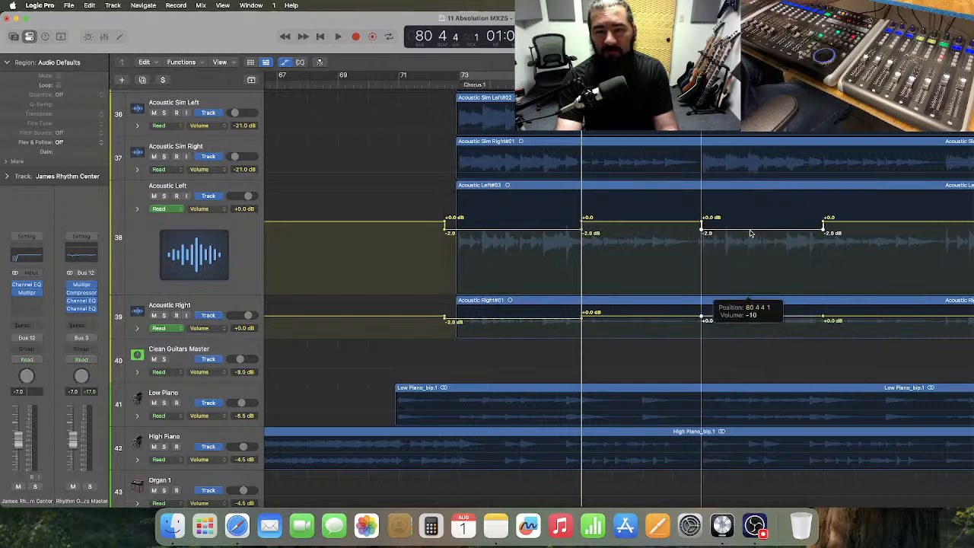
- Lower the volume automation on Acoustic Left and Acoustic Right to -2.0 dB over bars 89–93
scroll(739, 254, right, 6)
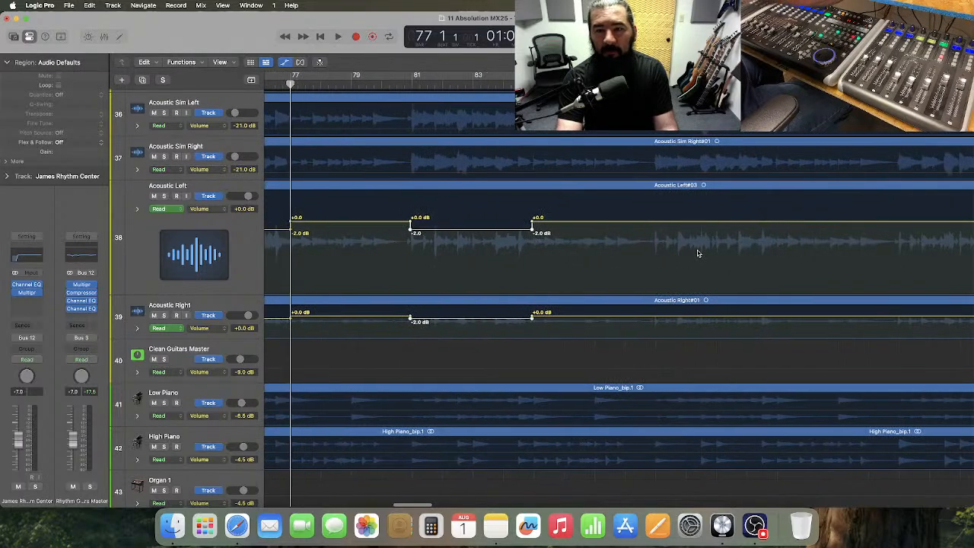
scroll(697, 254, right, 1)
drag(646, 243, 724, 303)
drag(758, 302, 762, 302)
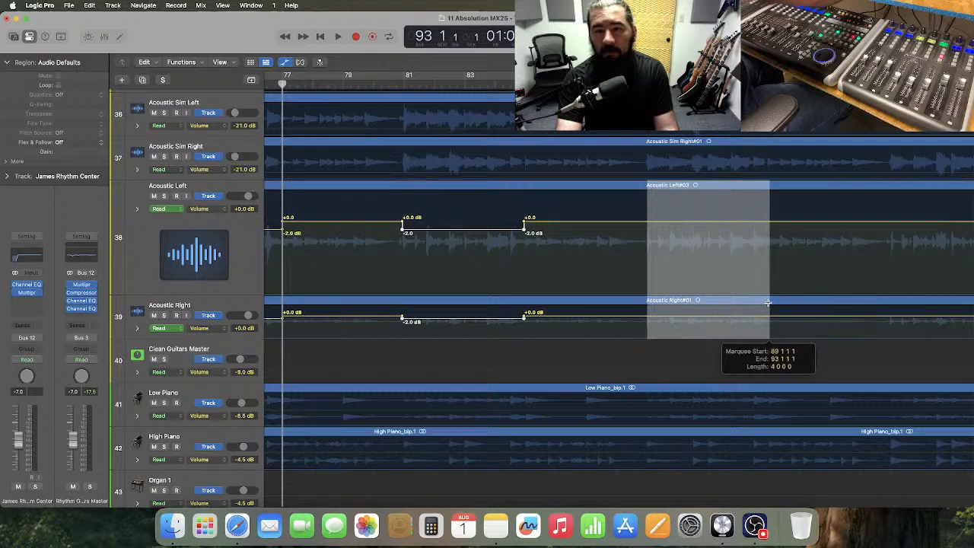
drag(767, 302, 767, 302)
click(693, 226)
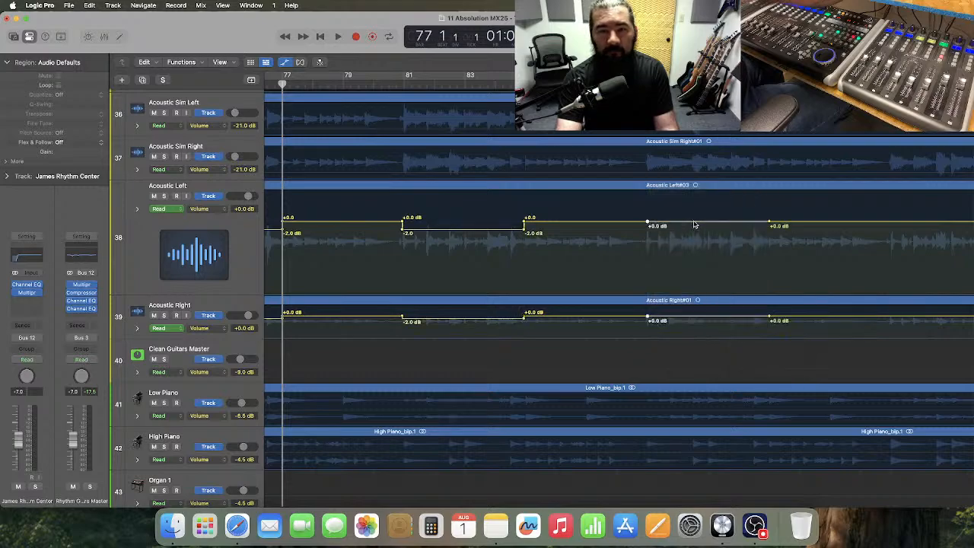
drag(694, 225, 695, 232)
- Lower the volume automation on Acoustic Left and Acoustic Right to -2.0 dB over bars 97–101
scroll(694, 272, right, 10)
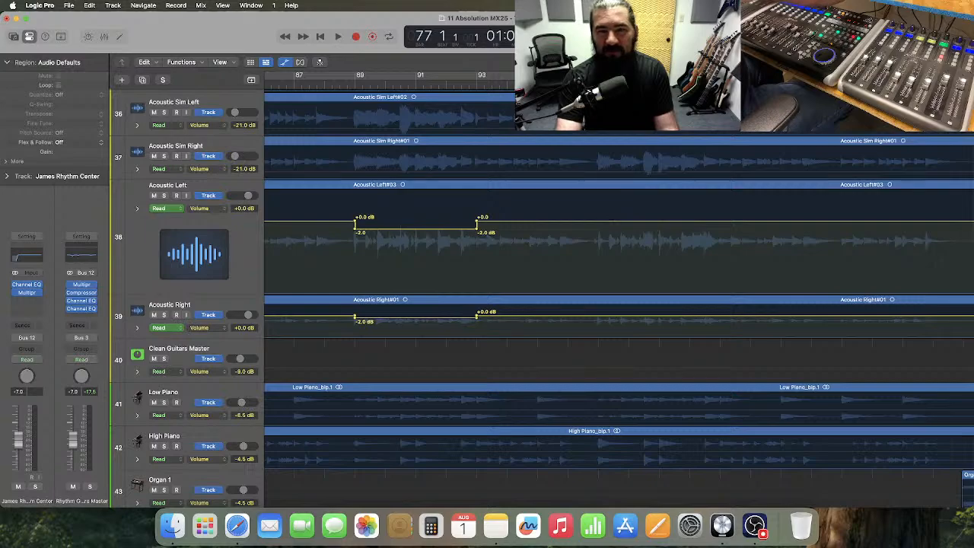
scroll(624, 188, down, 5)
scroll(624, 189, right, 2)
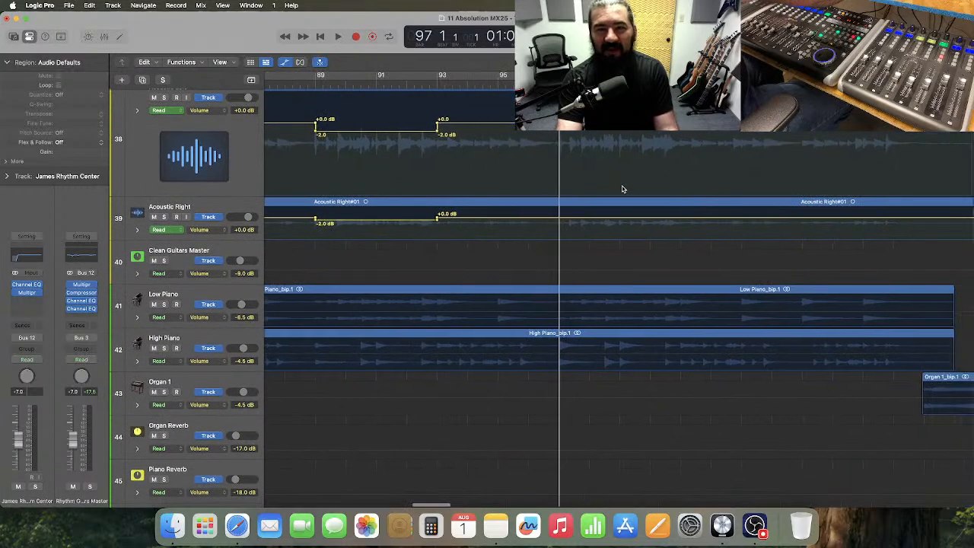
drag(553, 153, 674, 209)
click(621, 166)
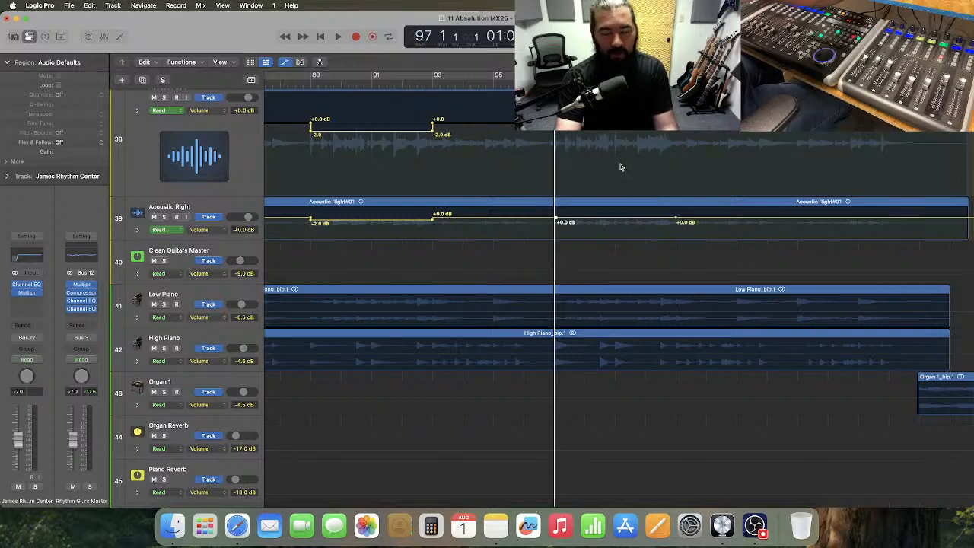
drag(621, 124, 621, 135)
- Play Chorus 1 from about bar 71 to check the acoustic guitar volume dips
key(super+Left)
key(super+Left)
key(super+Left)
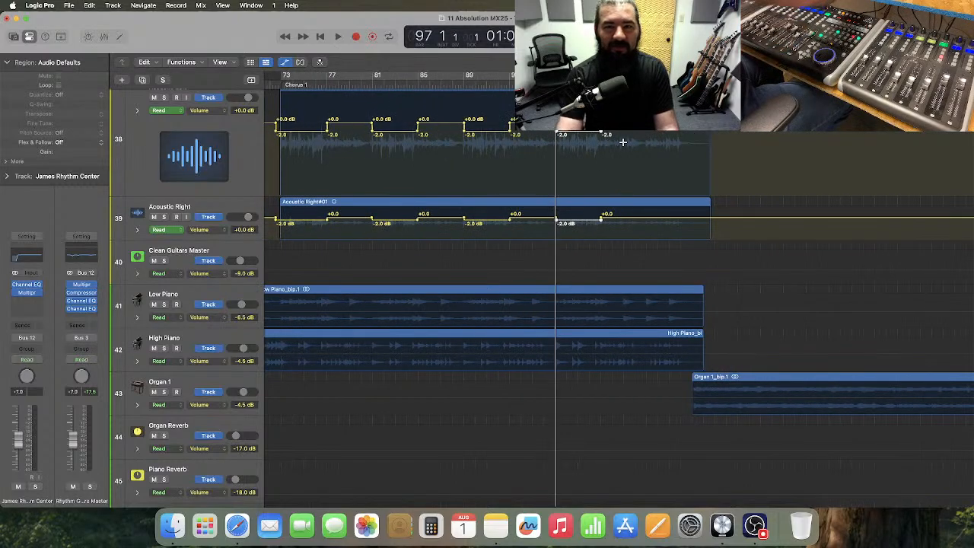
scroll(622, 141, left, 2)
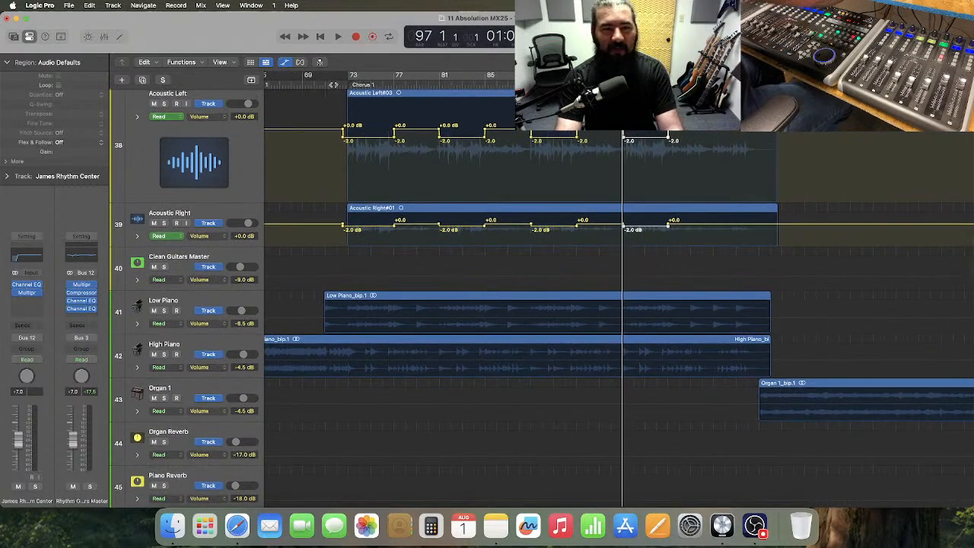
click(333, 84)
key(space)
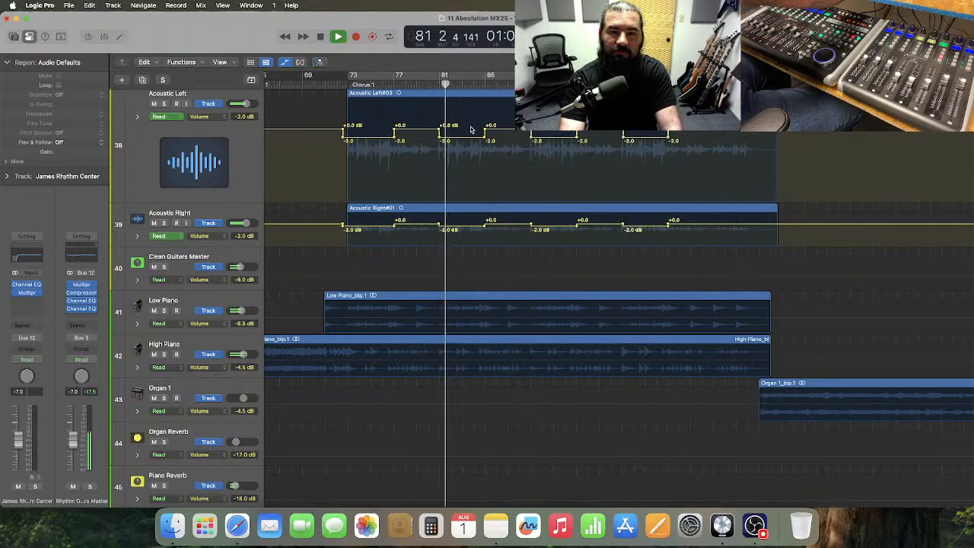
- Lower all four Chorus 1 volume dips on Acoustic Left and Right to -4.0 dB during playback, and stop playback
drag(460, 130, 474, 251)
drag(466, 129, 466, 148)
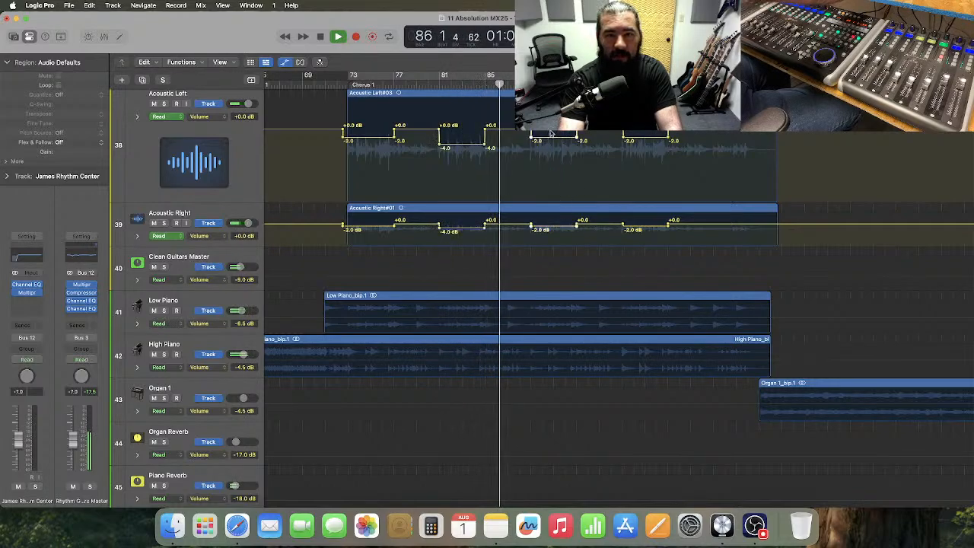
drag(547, 132, 555, 156)
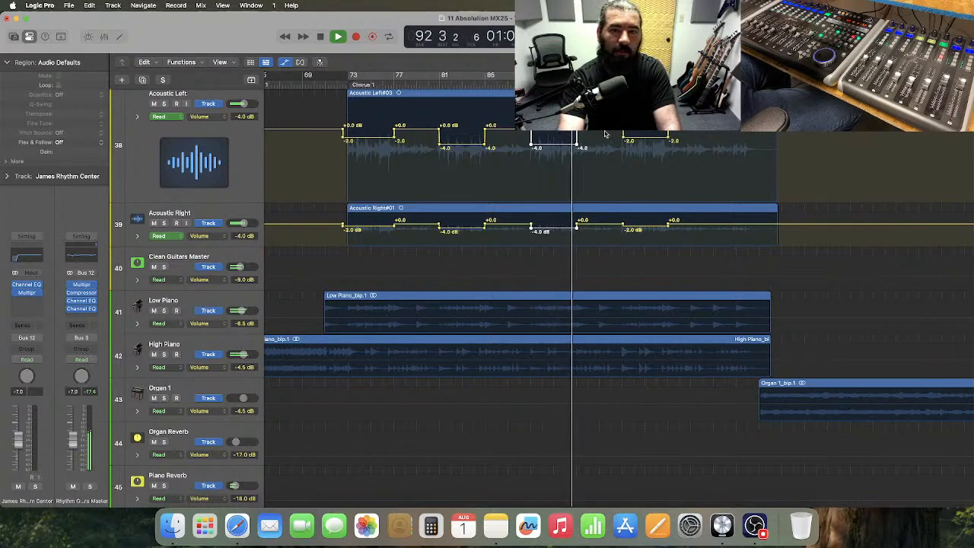
drag(631, 120, 646, 243)
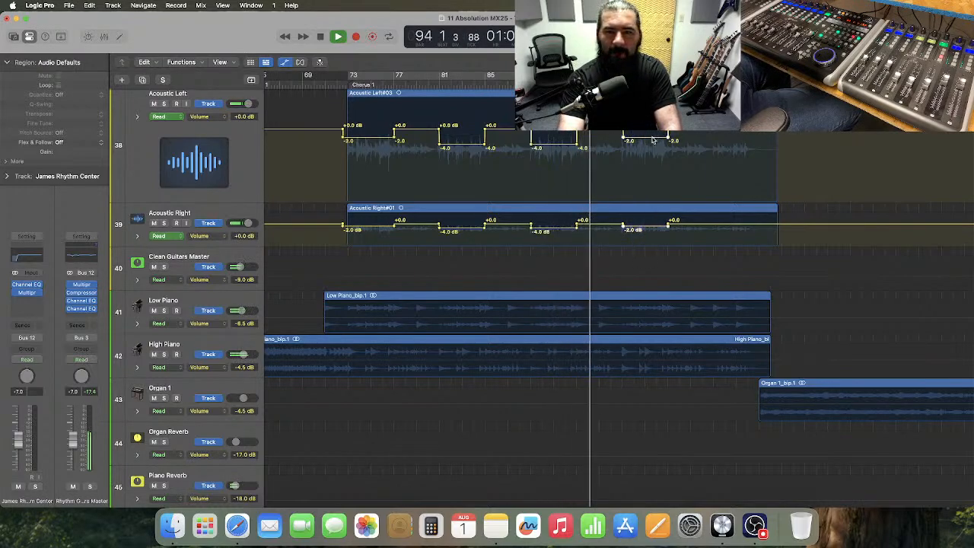
drag(648, 136, 652, 148)
drag(355, 125, 384, 236)
drag(374, 142, 374, 146)
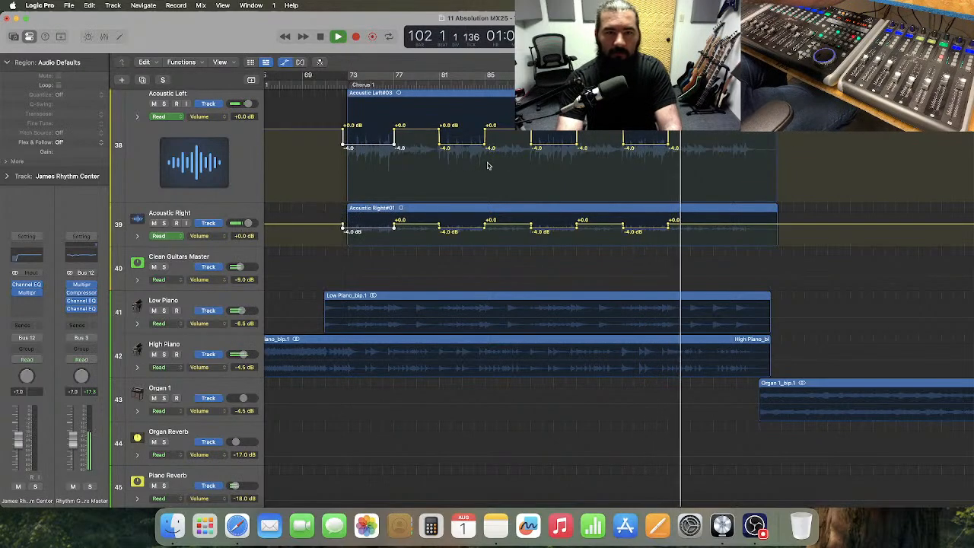
key(space)
- Shift the start of the acoustic guitars' volume dip at bar 81 slightly earlier on both tracks
key(super+Right)
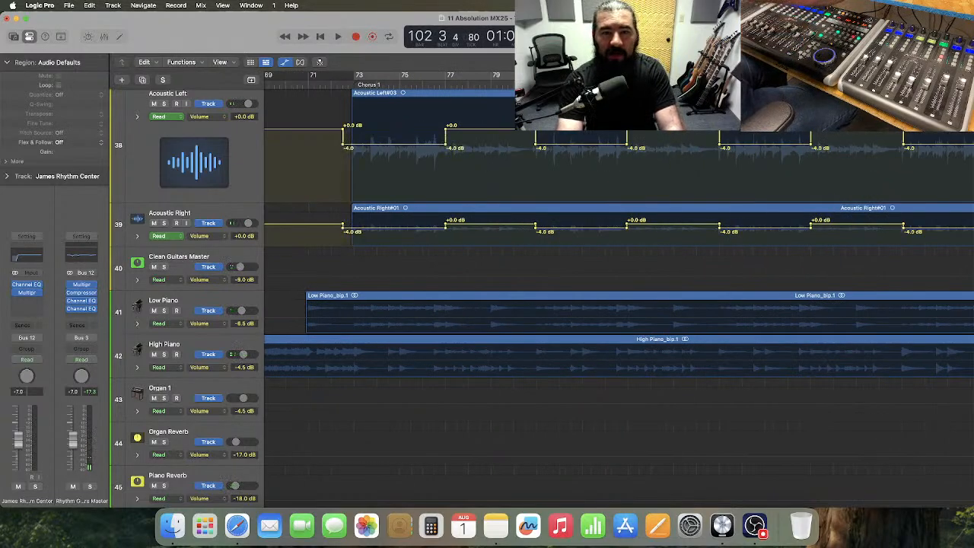
drag(531, 115, 555, 235)
key(super+Right)
key(super+Right)
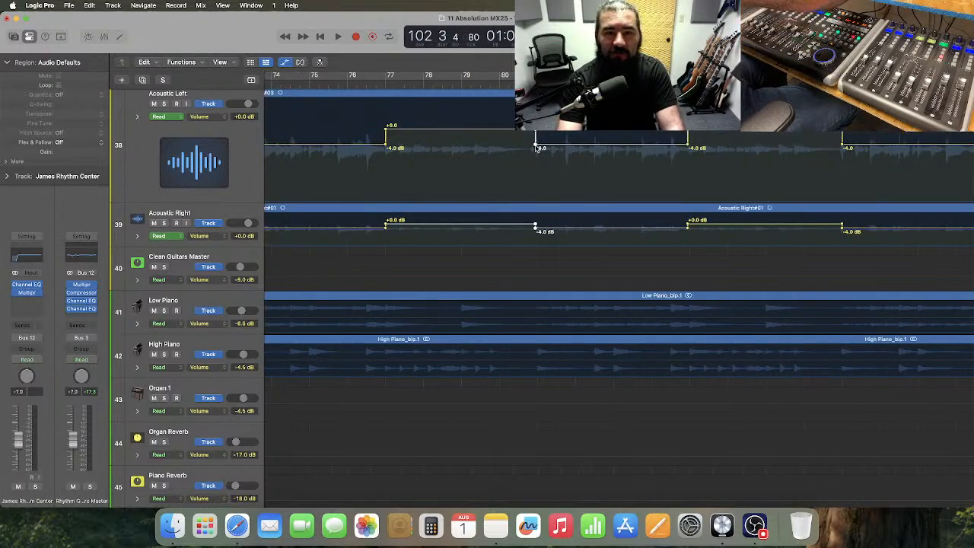
drag(536, 149, 530, 145)
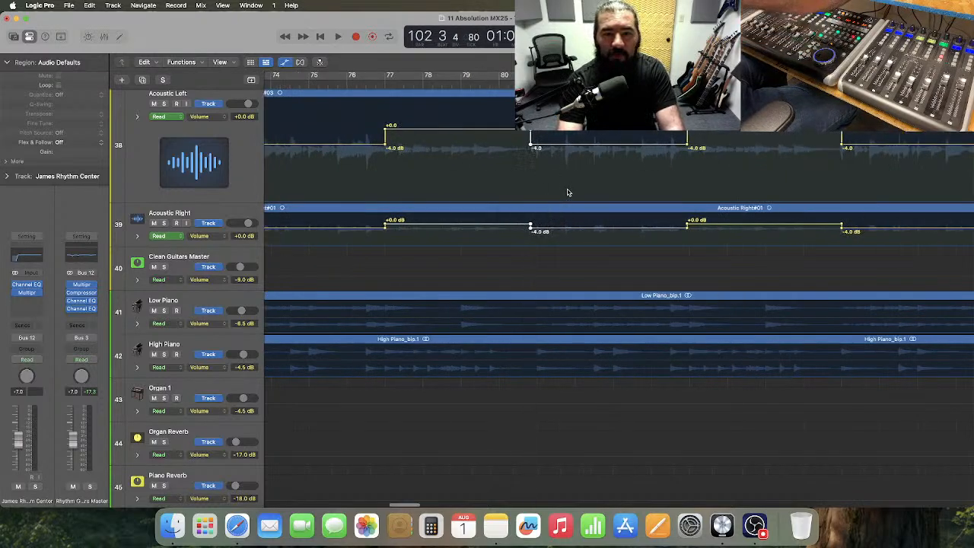
- Shift the starts of the acoustic guitars' volume dips at bars 89 and 97 slightly earlier on both tracks
scroll(567, 192, right, 5)
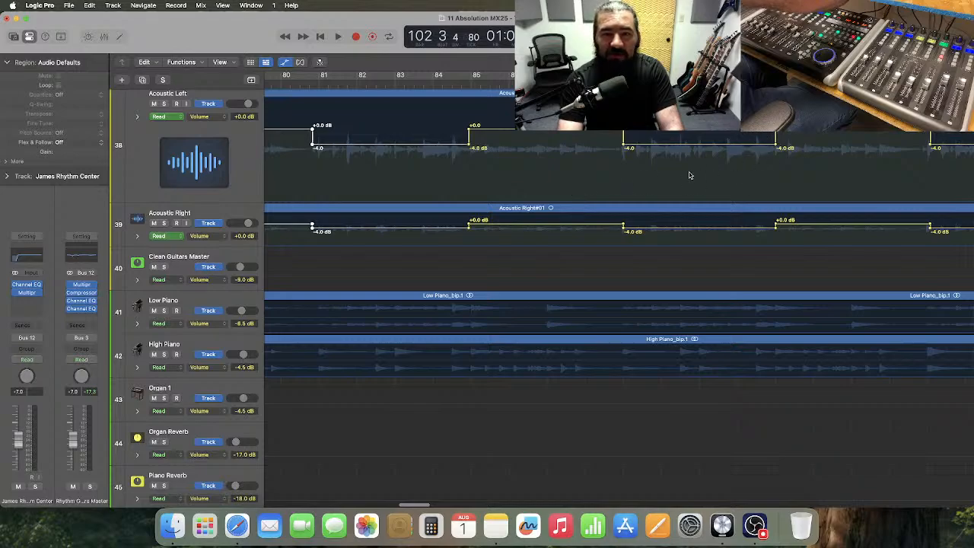
scroll(690, 176, right, 2)
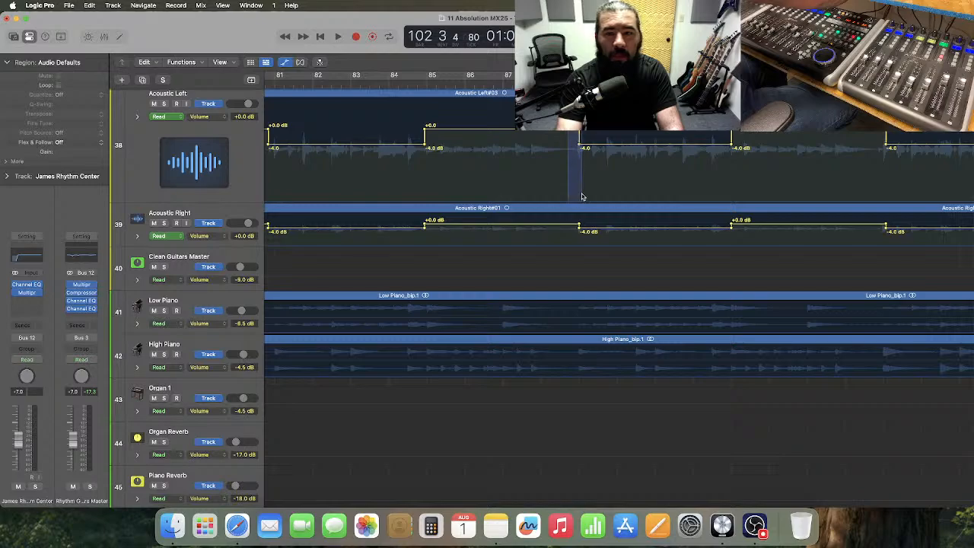
drag(578, 230, 571, 231)
scroll(589, 173, right, 2)
scroll(589, 173, right, 6)
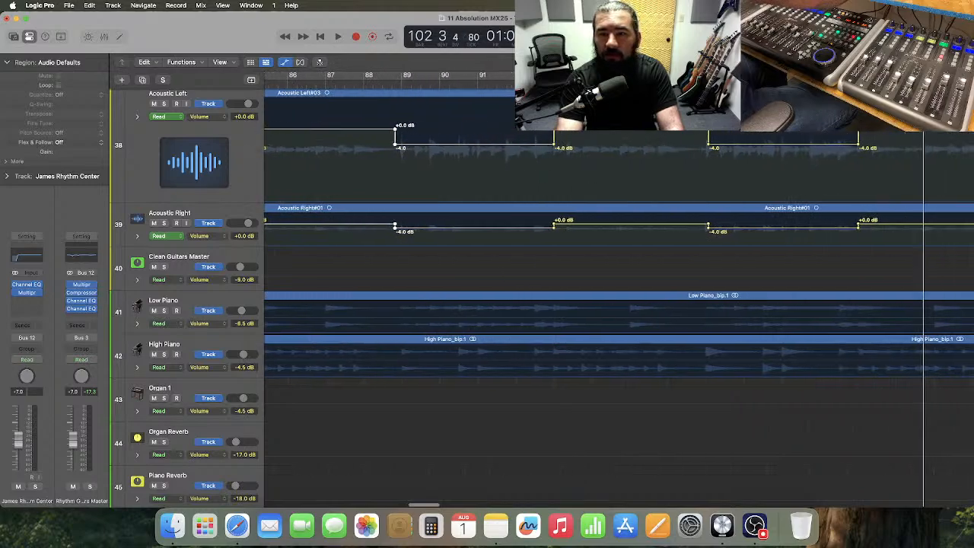
drag(707, 226, 700, 228)
- Lower the volume automation on both acoustic tracks to -4.0 dB from 231 4 1 1 to 236 1 1 1
scroll(717, 175, right, 8)
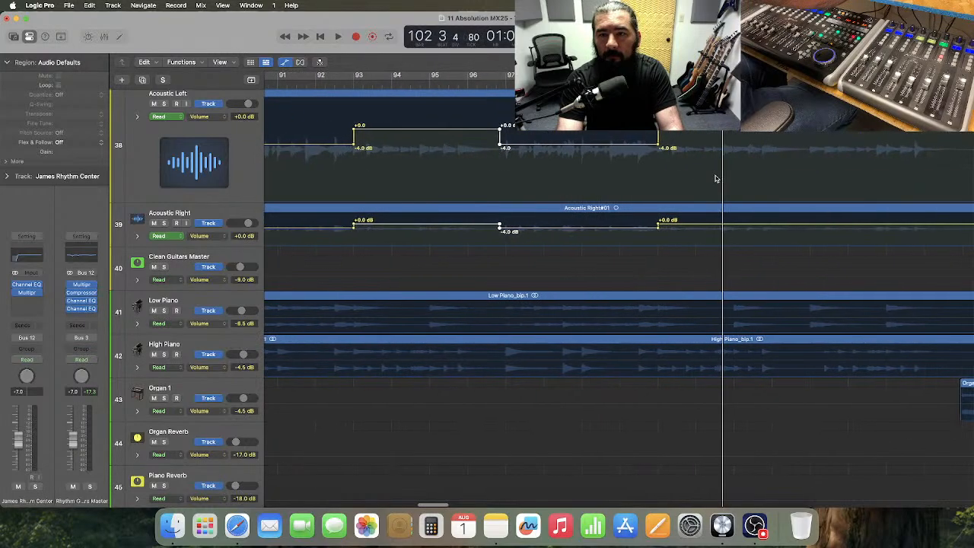
scroll(715, 178, right, 20)
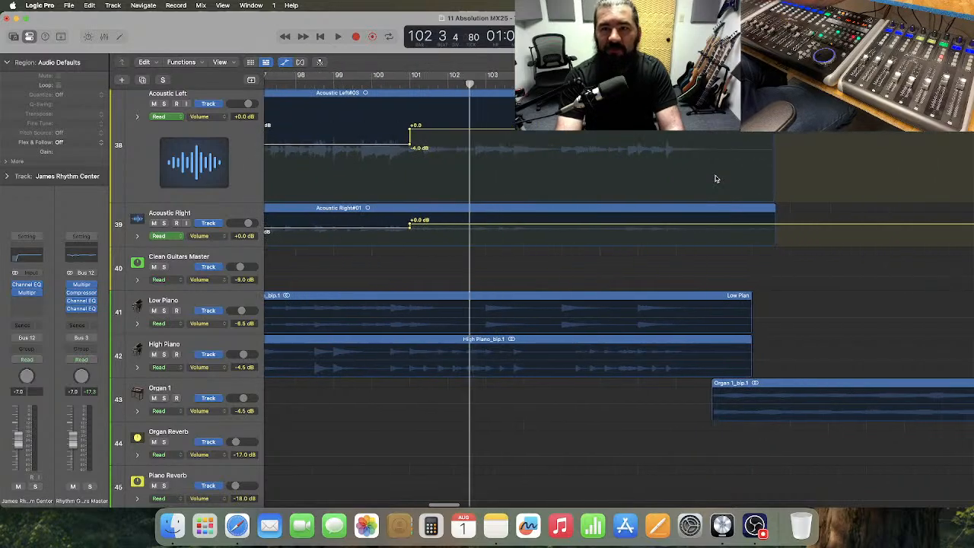
scroll(715, 180, right, 20)
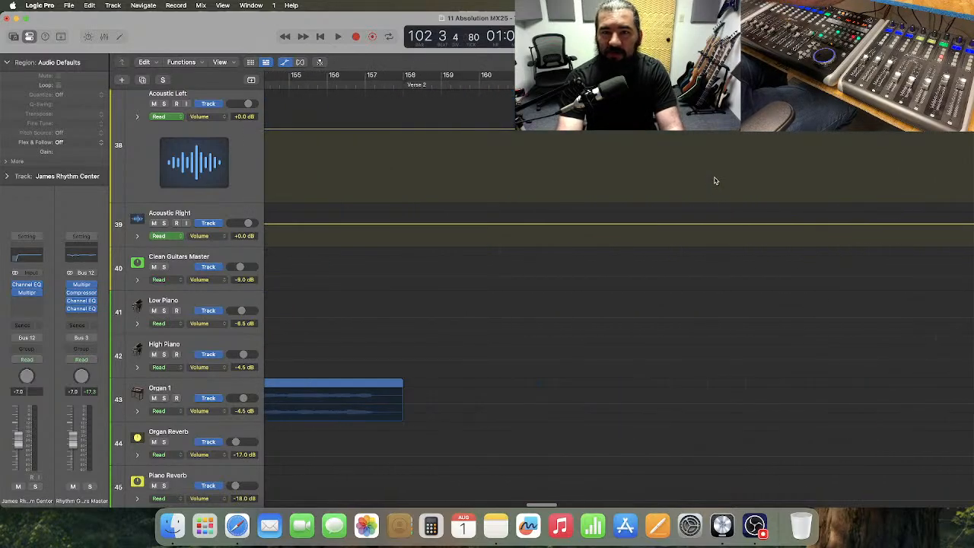
scroll(715, 180, right, 20)
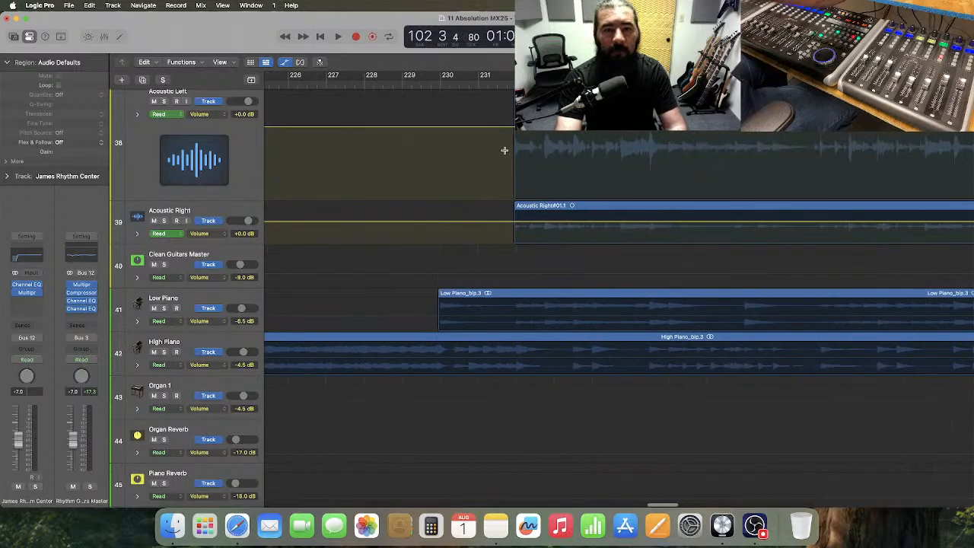
drag(514, 151, 668, 225)
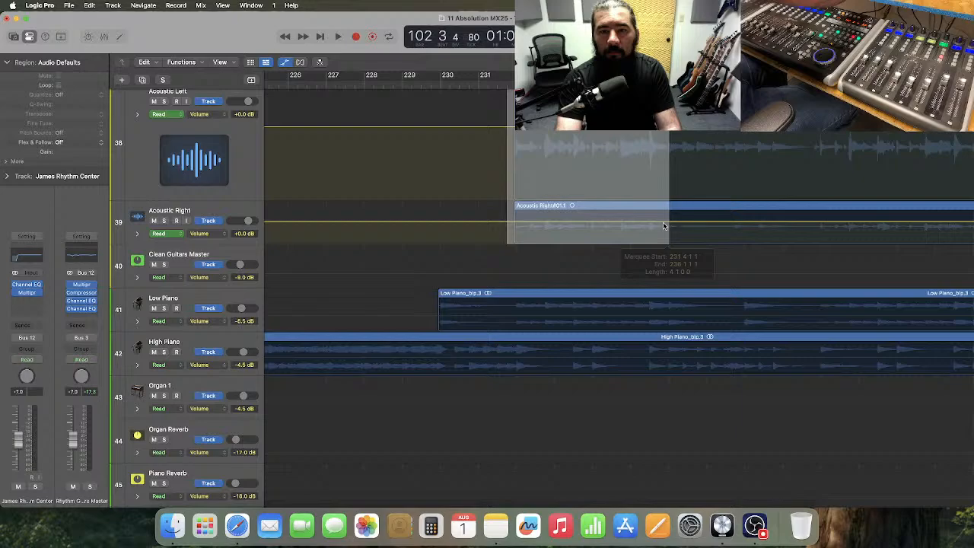
click(566, 129)
drag(566, 131, 695, 238)
- Lower the volume automation on both acoustic tracks to -4.0 dB over bars 240–244, starting the dip just before bar 240
scroll(578, 156, right, 10)
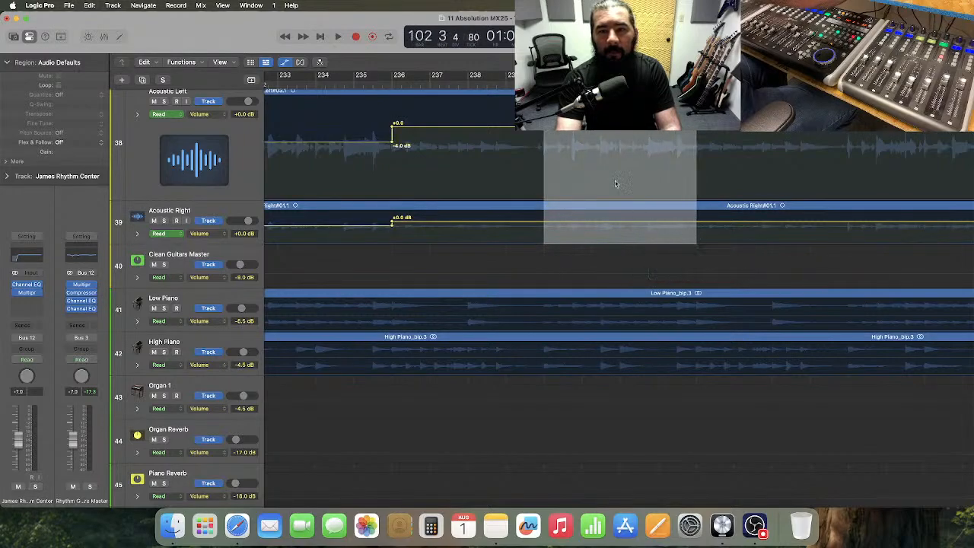
click(597, 133)
drag(600, 132, 601, 142)
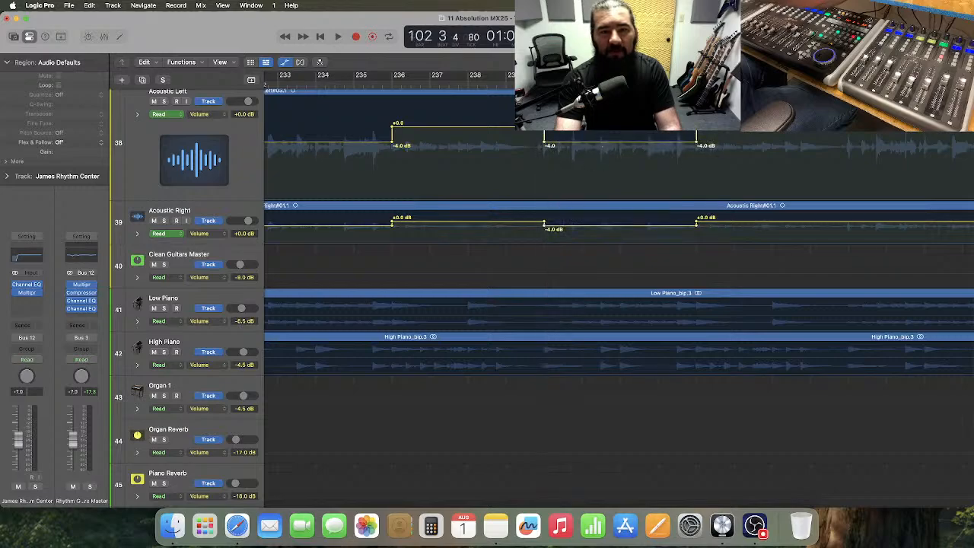
drag(553, 219, 556, 231)
drag(545, 144, 537, 145)
- Lower the volume automation on both acoustic tracks to -4.0 dB over bars 248–252, starting the dip just before bar 248
scroll(558, 163, right, 6)
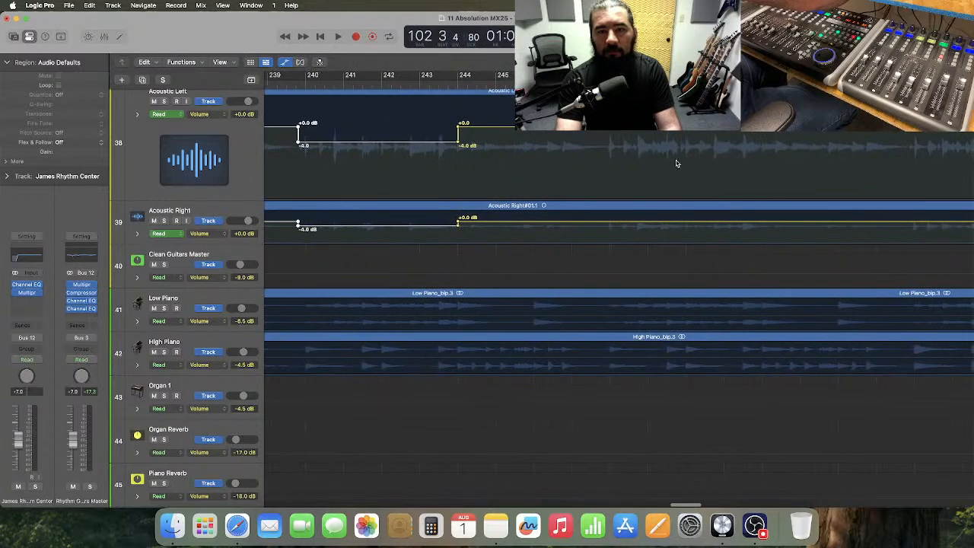
drag(608, 130, 761, 233)
drag(667, 132, 668, 145)
drag(623, 230, 623, 231)
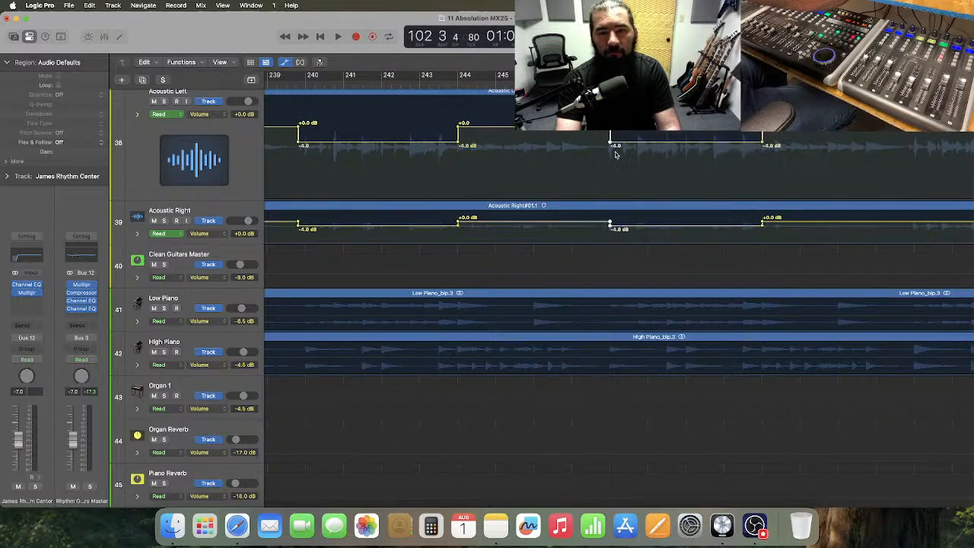
drag(609, 143, 602, 143)
- Lower the volume automation on both acoustic tracks to -4.0 dB over bars 256–260, starting the dip just before bar 256
scroll(614, 150, right, 10)
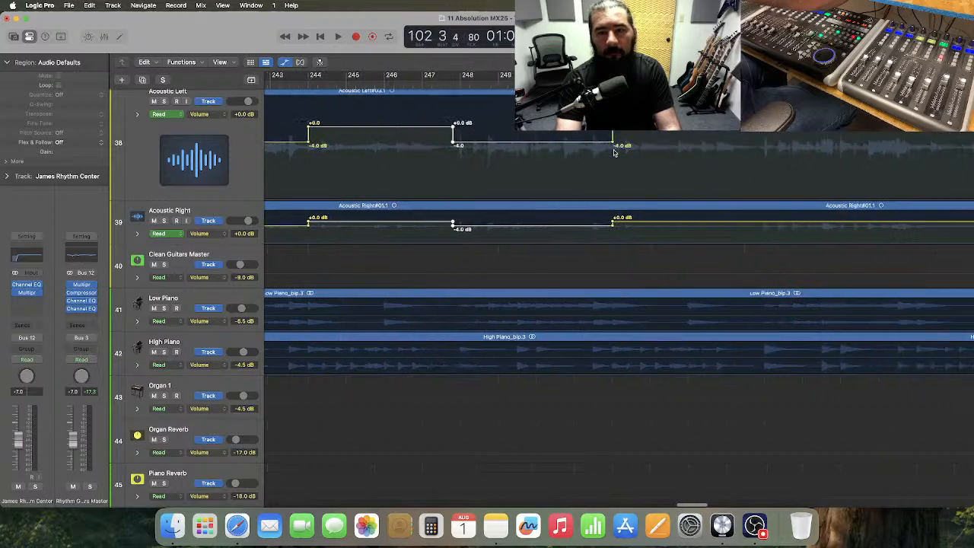
scroll(614, 149, left, 2)
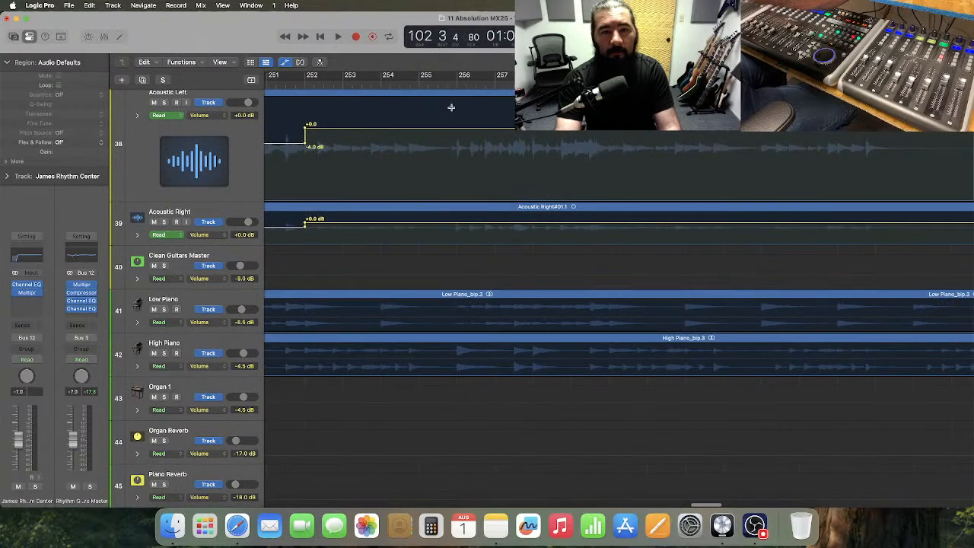
drag(454, 108, 606, 222)
click(548, 167)
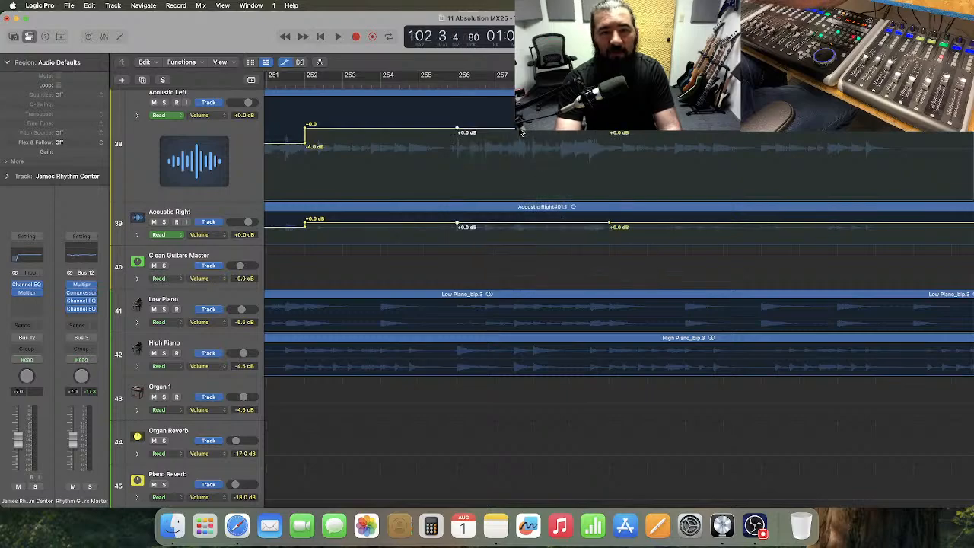
drag(521, 129, 522, 147)
drag(455, 154, 472, 222)
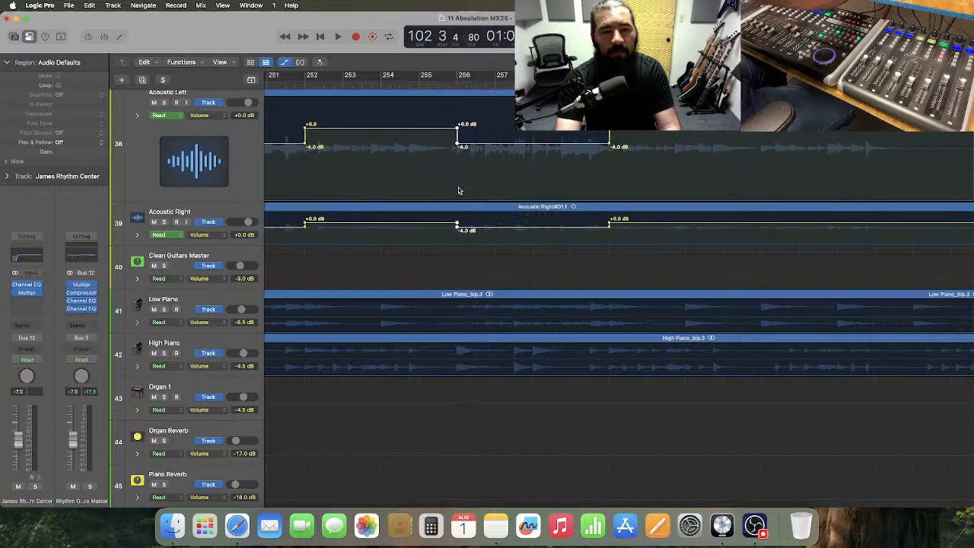
drag(456, 143, 451, 143)
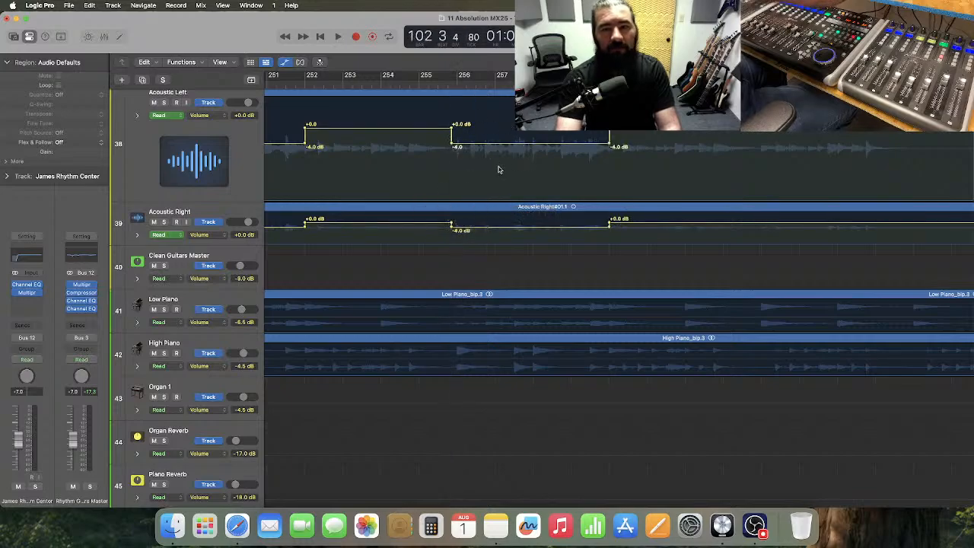
- Fit the whole arrangement in view and return the playhead to the start of the song
key(z)
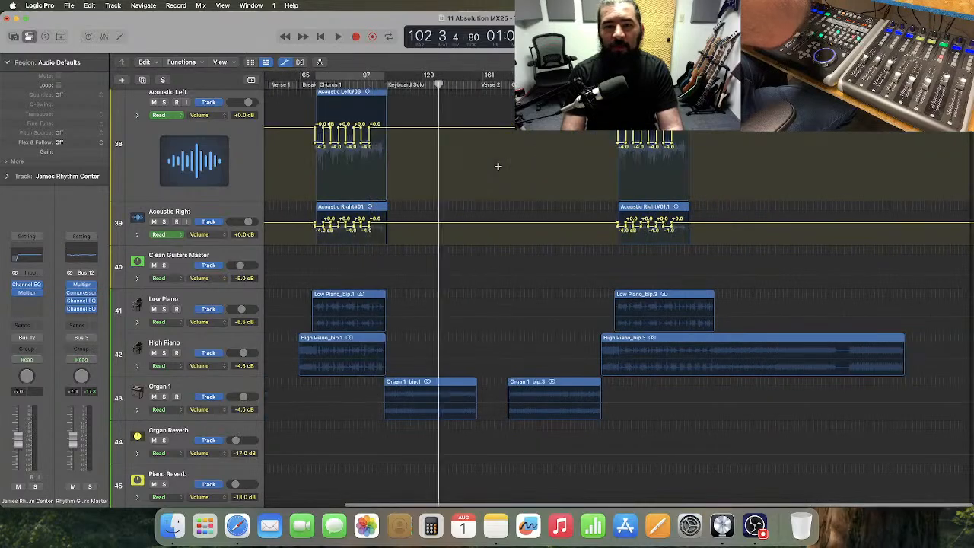
key(Return)
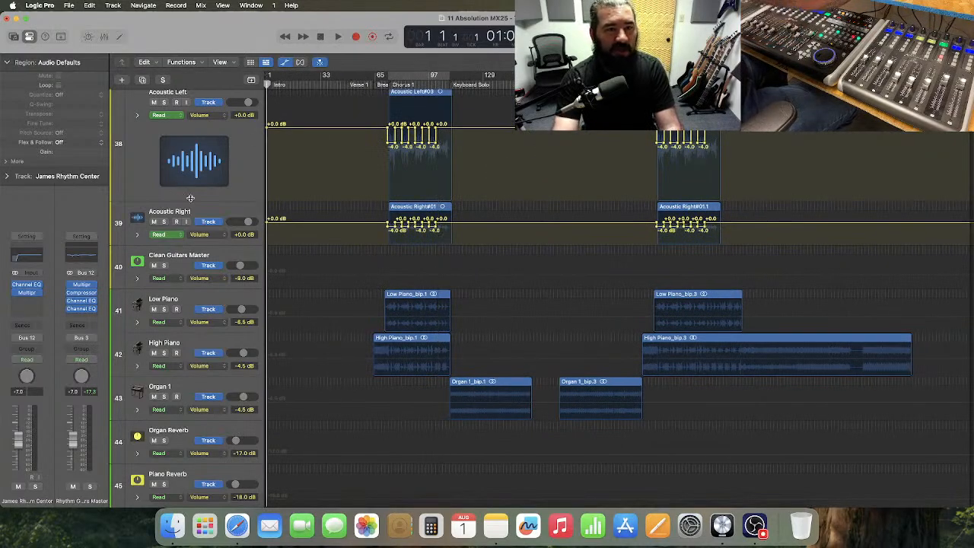
- Return the enlarged acoustic tracks to normal height and hide the track automation
drag(190, 198, 208, 130)
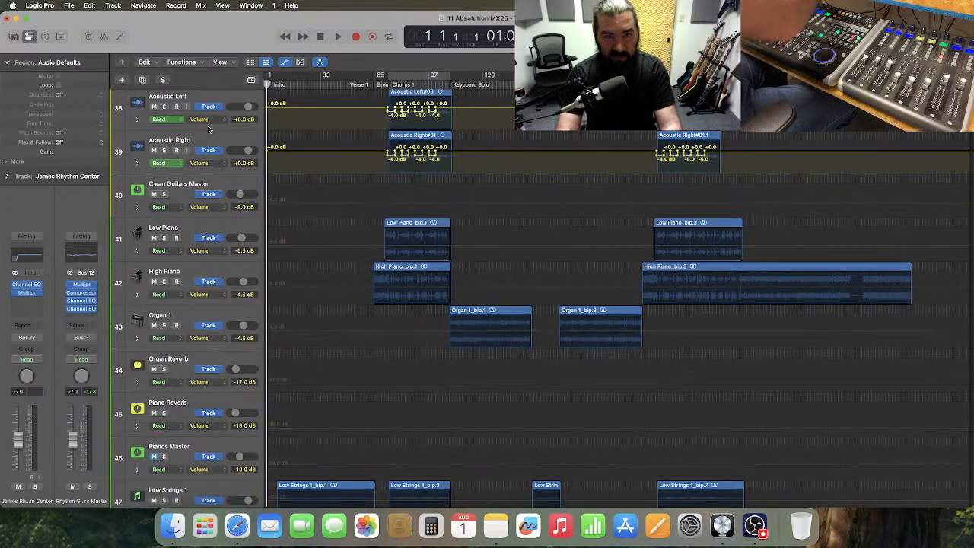
click(285, 64)
scroll(322, 201, up, 3)
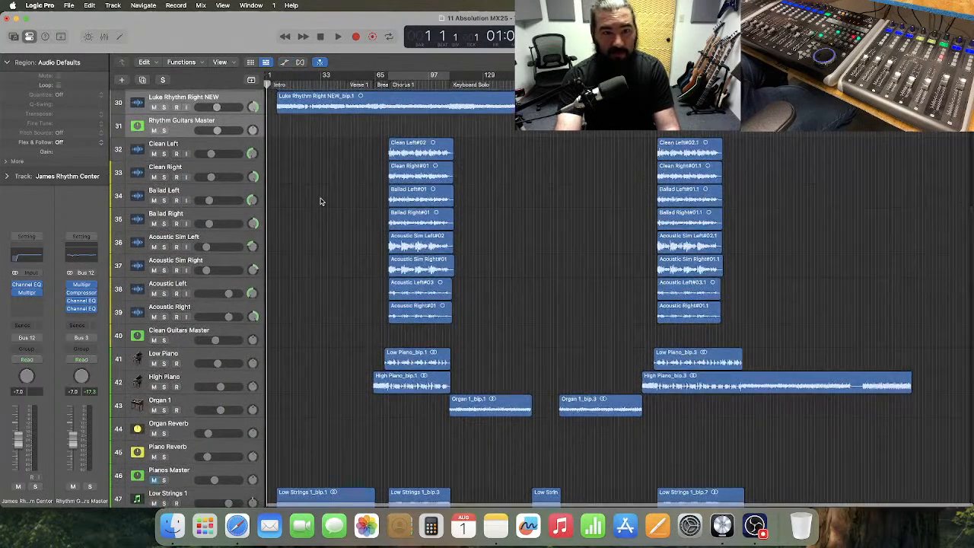
- Look over the tracks across the arrangement and save the project
scroll(321, 202, down, 3)
scroll(320, 201, down, 15)
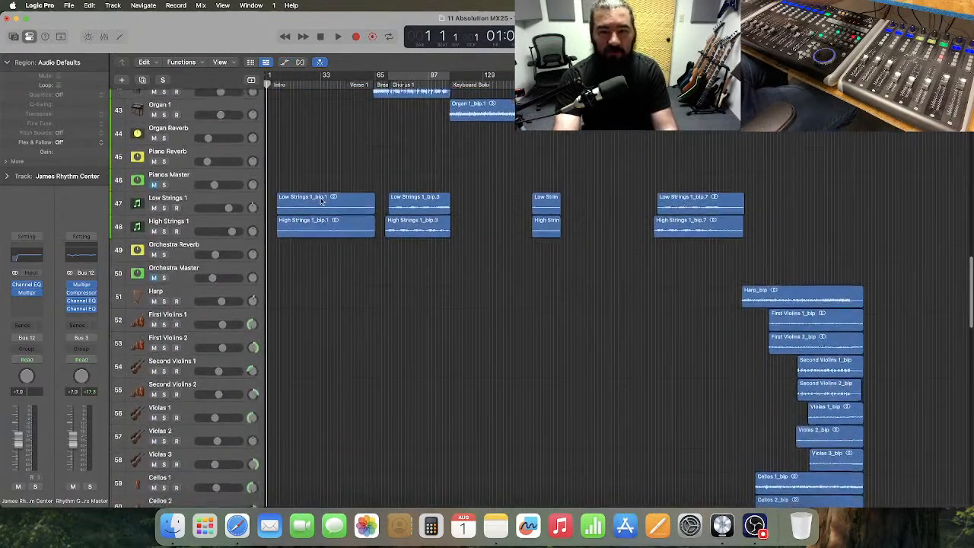
scroll(320, 201, down, 12)
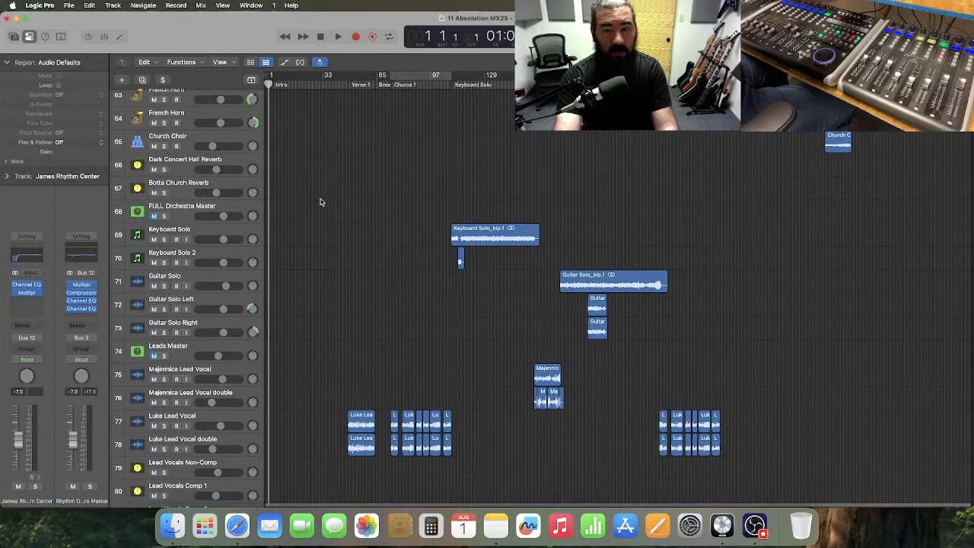
scroll(321, 201, up, 18)
scroll(320, 201, up, 20)
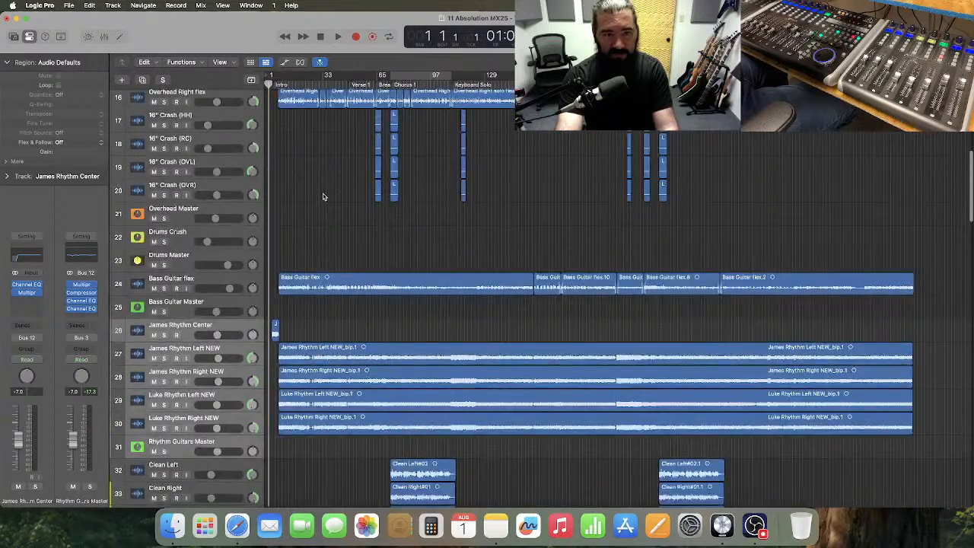
click(323, 191)
key(super+s)
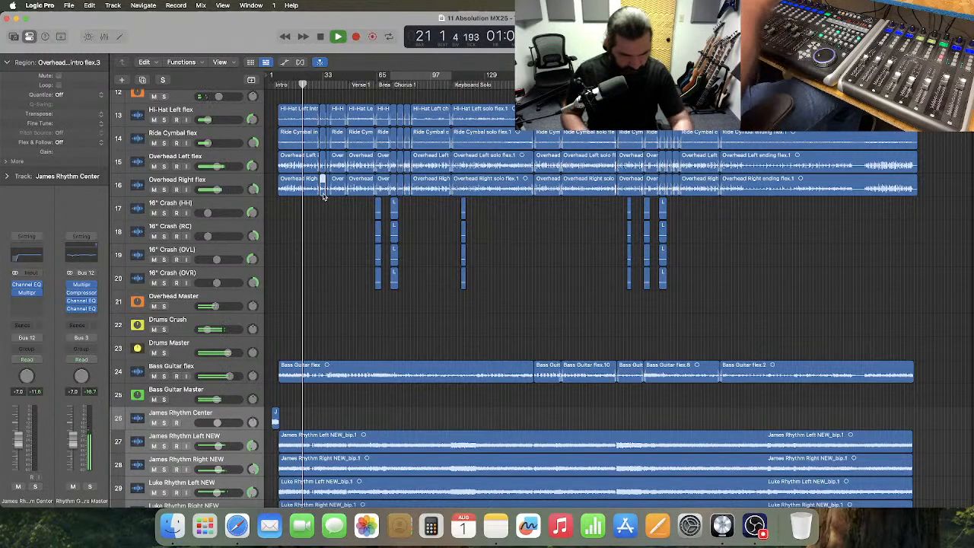
- Show the track automation around the intro and enlarge the Snare Fills track for editing
scroll(322, 197, up, 1)
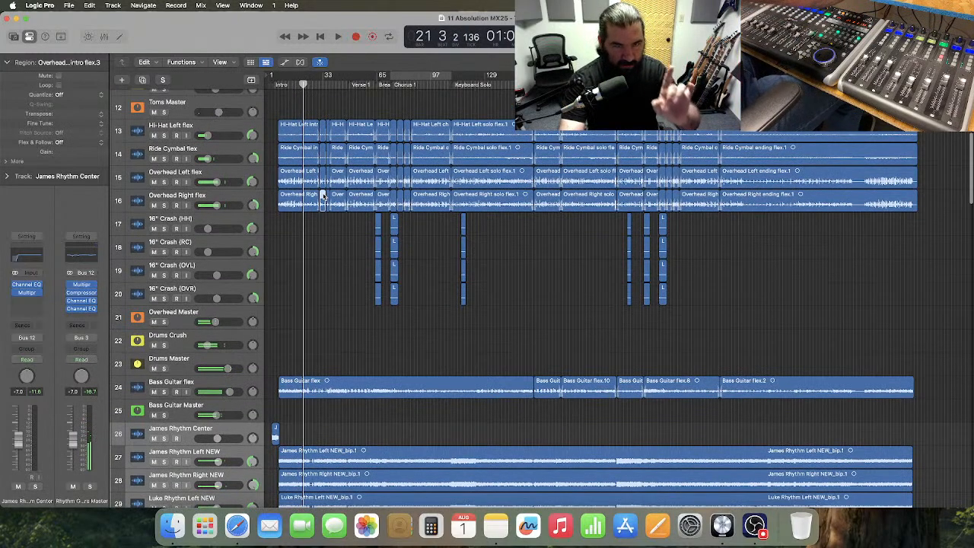
scroll(327, 199, up, 10)
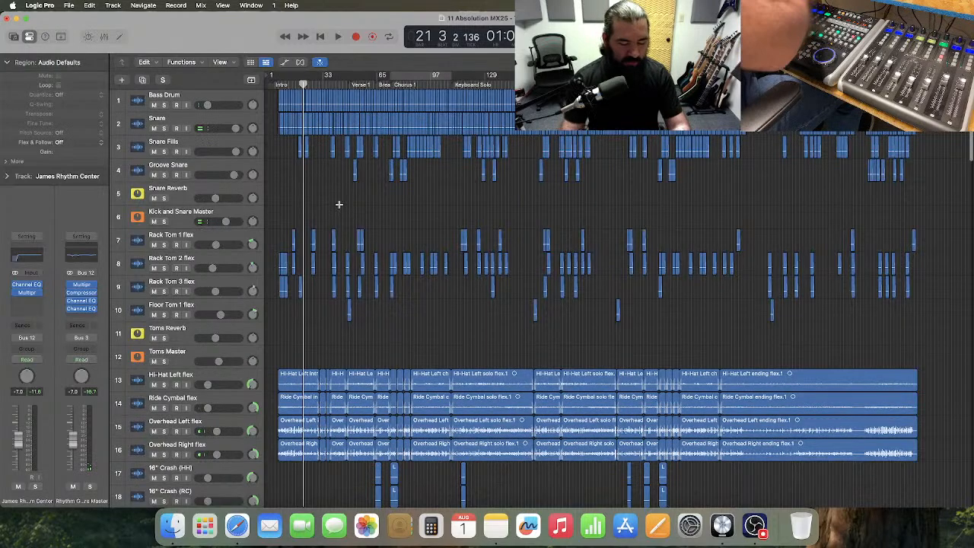
scroll(339, 204, up, 8)
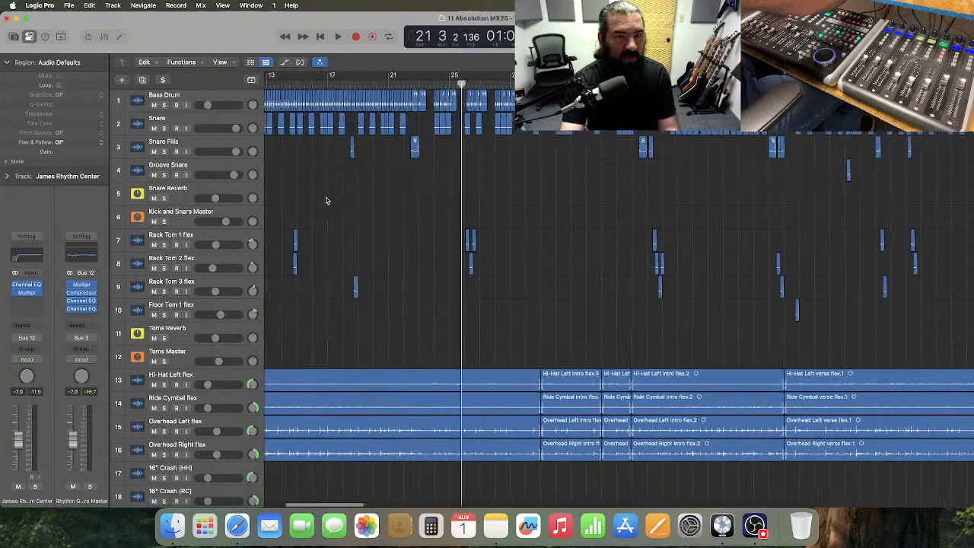
scroll(326, 200, left, 5)
click(285, 62)
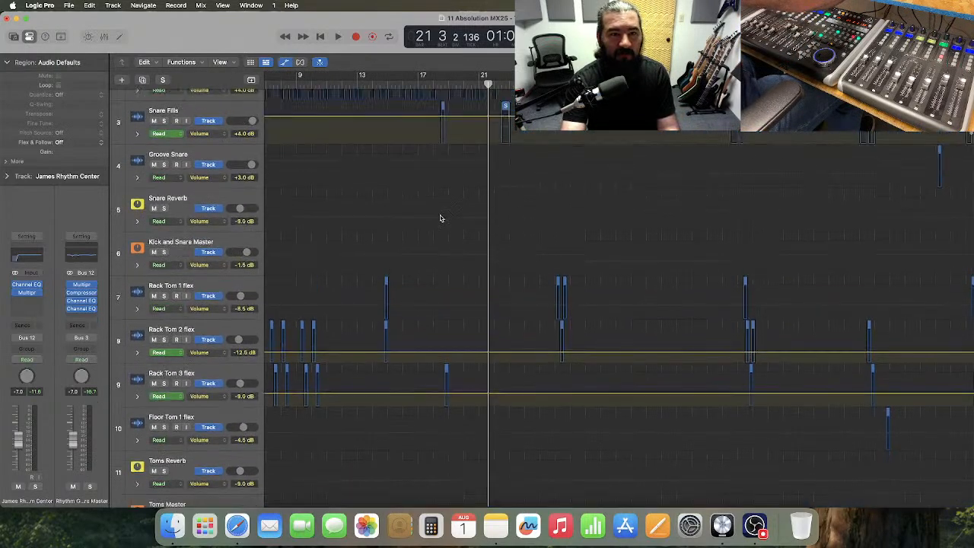
drag(204, 219, 215, 298)
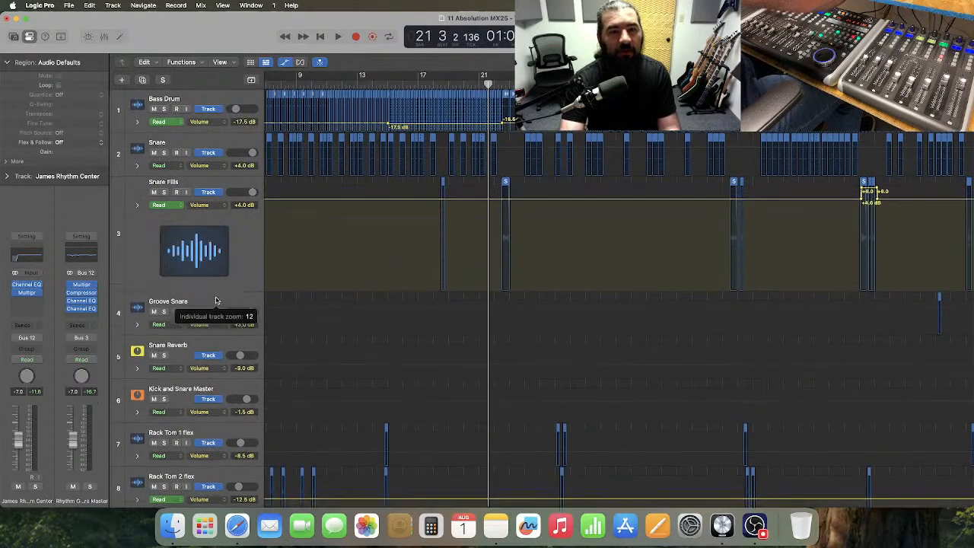
- Lower the Snare Fills volume automation to +1.5 dB around the short fill between bars 18 and 19, and play from bar 15
scroll(217, 298, up, 4)
scroll(357, 217, left, 3)
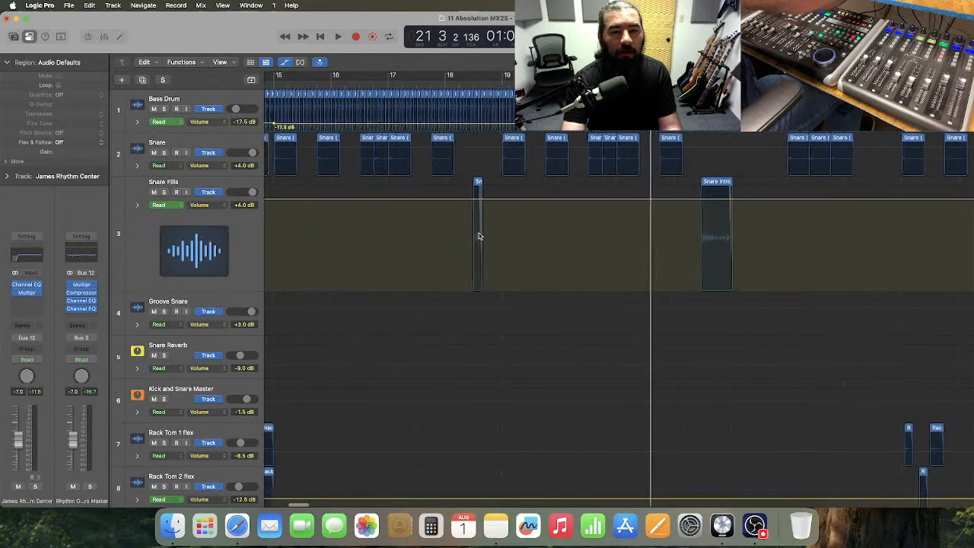
drag(467, 221, 503, 225)
drag(479, 199, 482, 215)
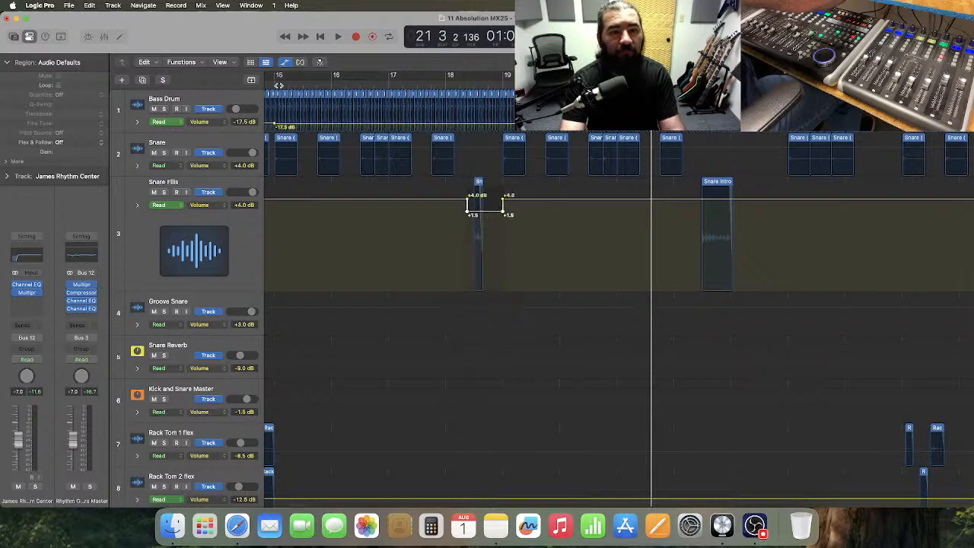
click(279, 83)
key(space)
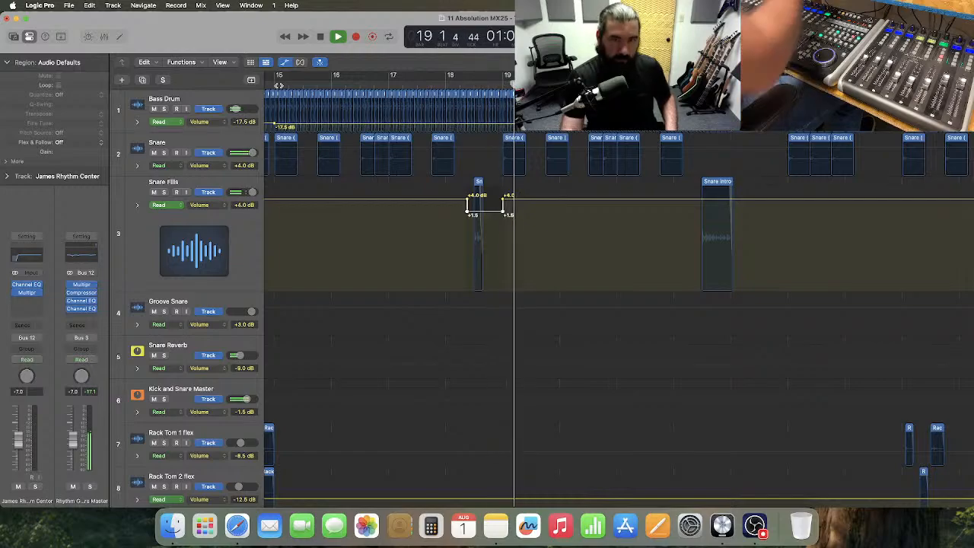
- Return the Snare Fills track to normal height and hide the automation, with the whole arrangement in view
drag(207, 292, 210, 218)
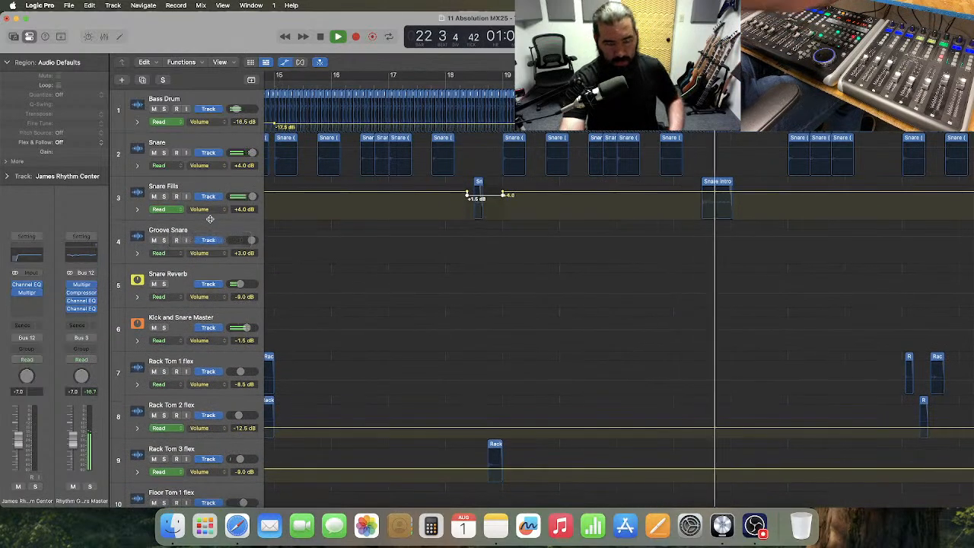
key(super+Left)
key(super+Left)
key(super+Left)
key(super+Left)
key(super+Left)
key(super+Left)
key(super+Left)
key(super+Left)
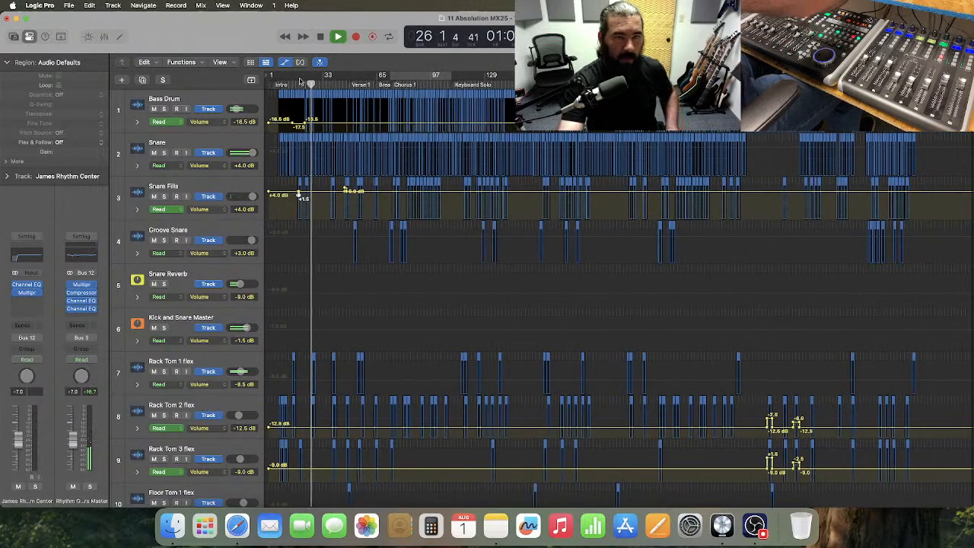
click(283, 62)
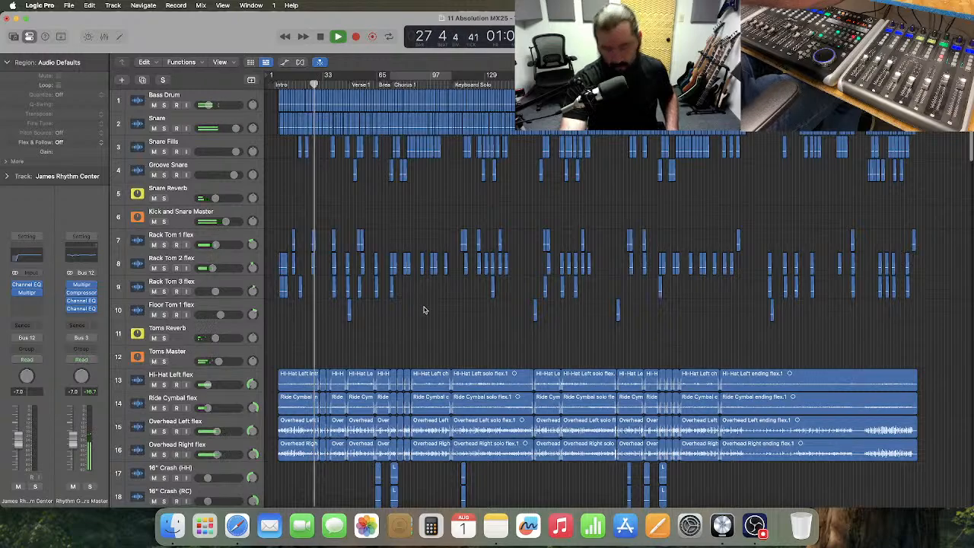
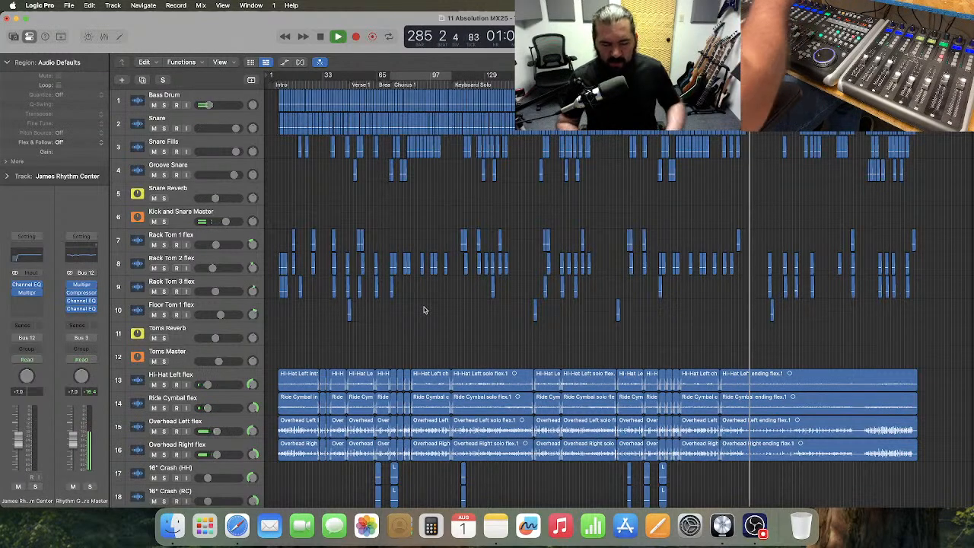
- Stop playback and move the playhead to the start of the ending regions at bar 268
key(space)
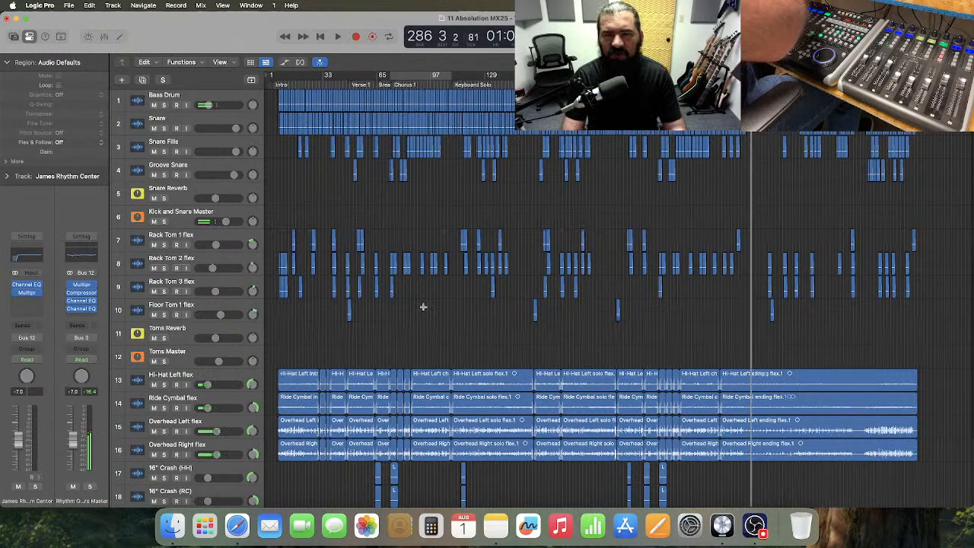
key(super+Right)
key(super+Right)
key(super+Right)
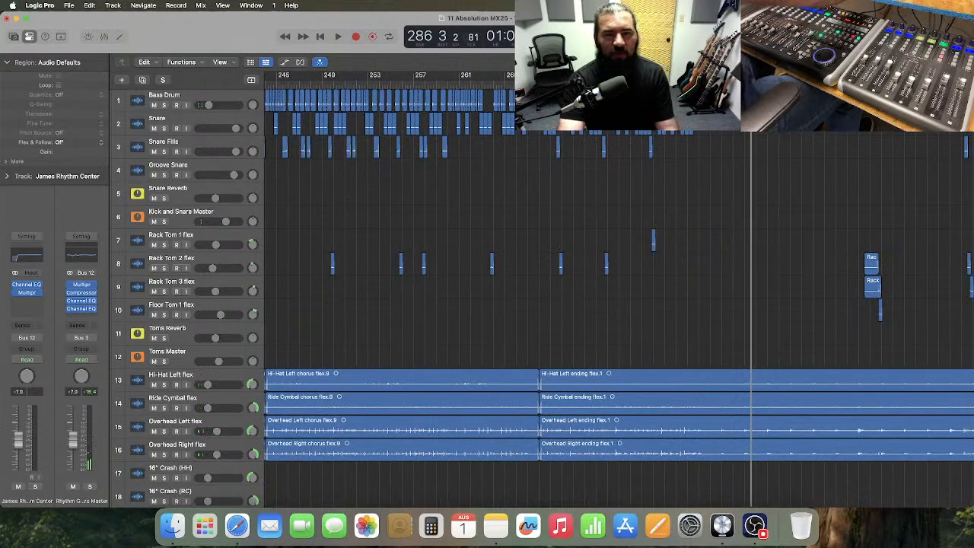
click(538, 163)
scroll(535, 166, down, 8)
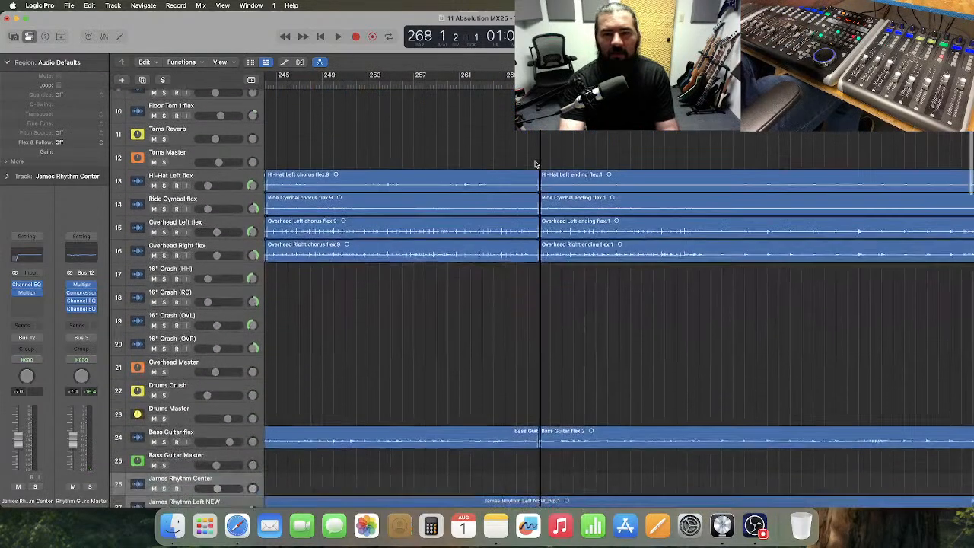
scroll(535, 166, down, 3)
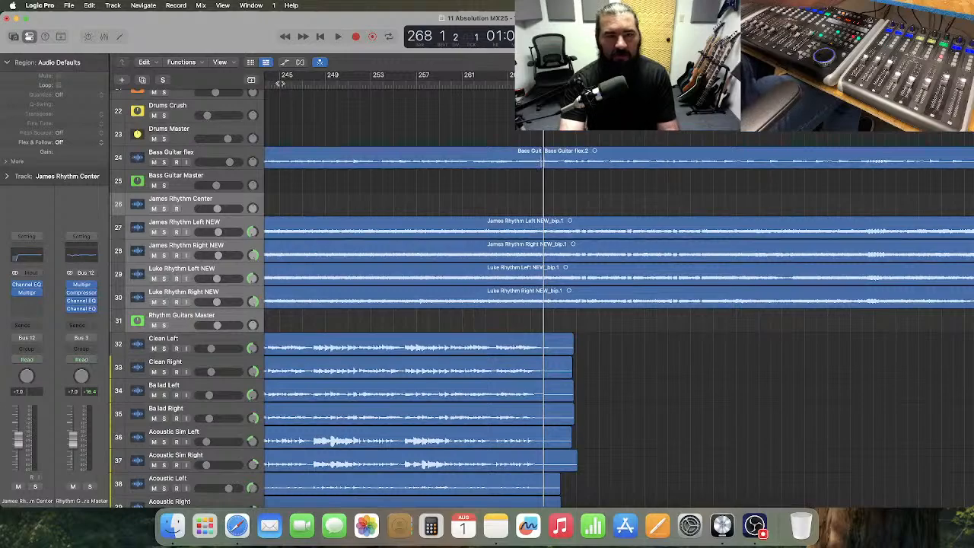
- Show the automation on the rhythm guitar tracks and align the playhead exactly to bar 268
click(287, 63)
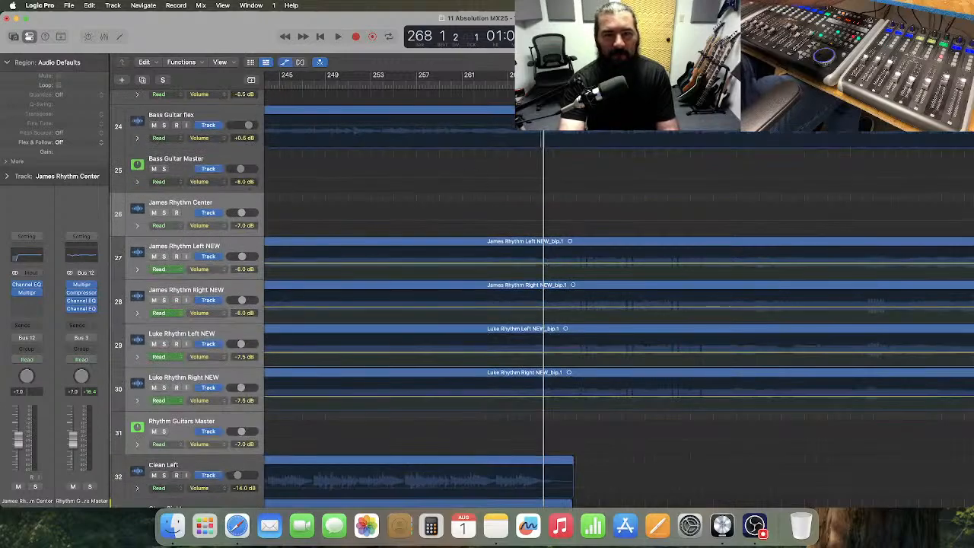
click(542, 85)
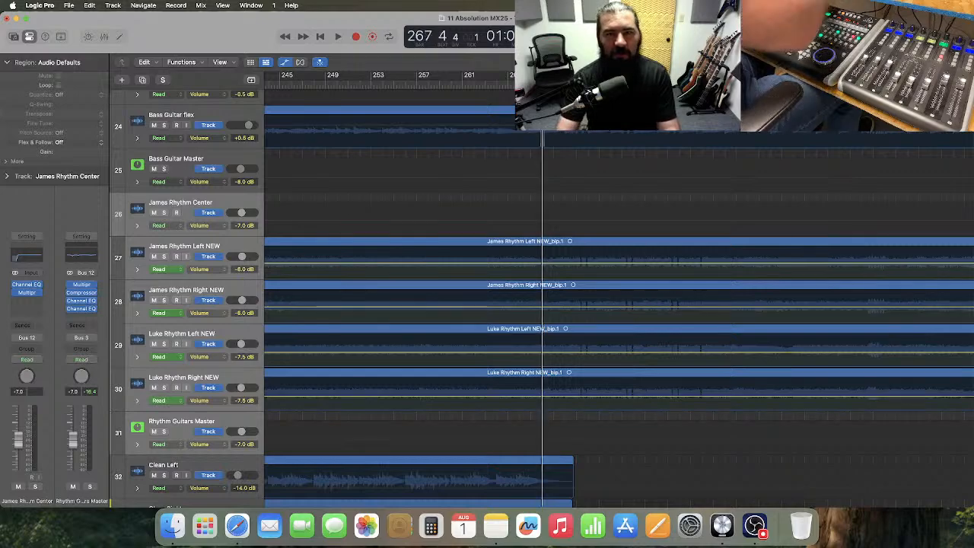
key(super+Right)
key(super+Right)
key(super+Right)
key(super+Right)
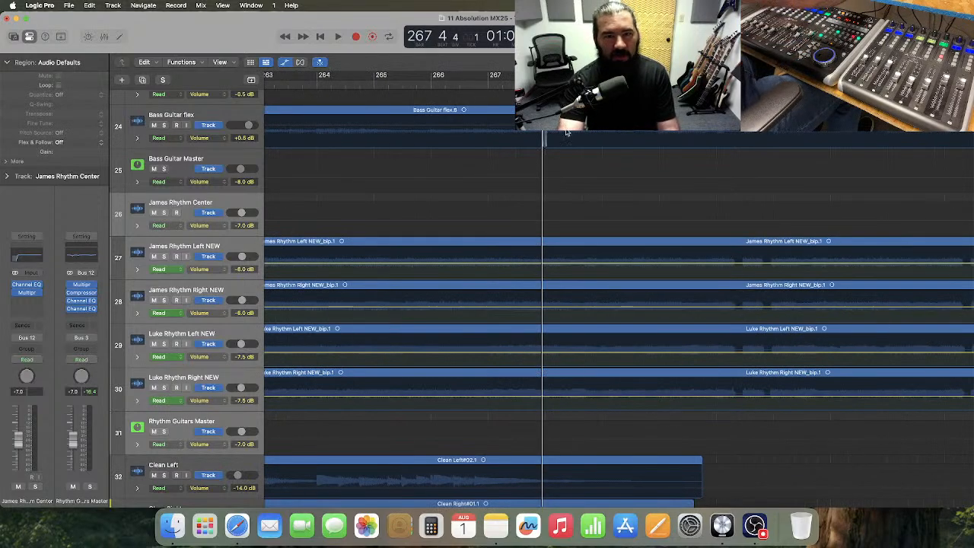
key(period)
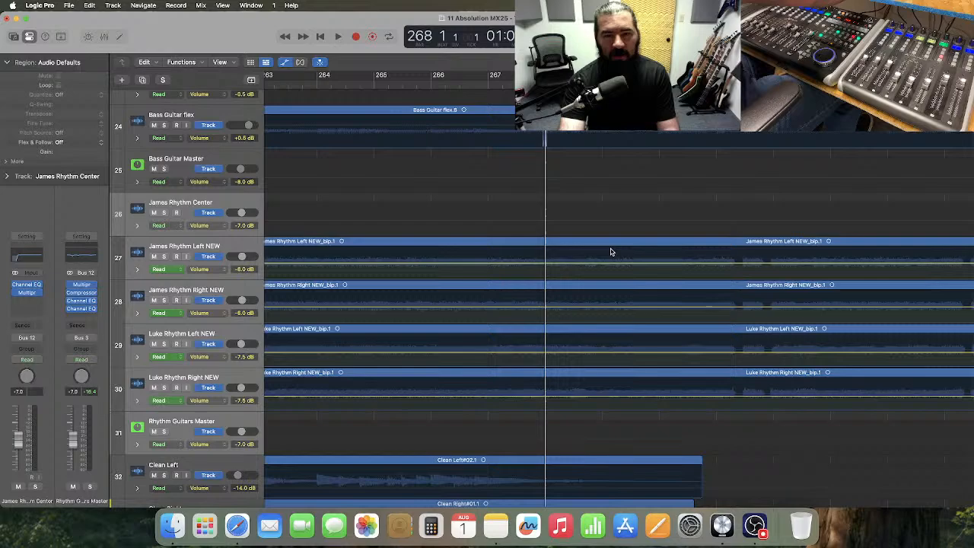
- Select and enlarge the four left and right rhythm guitar tracks, and audition the ending from bar 268
click(232, 252)
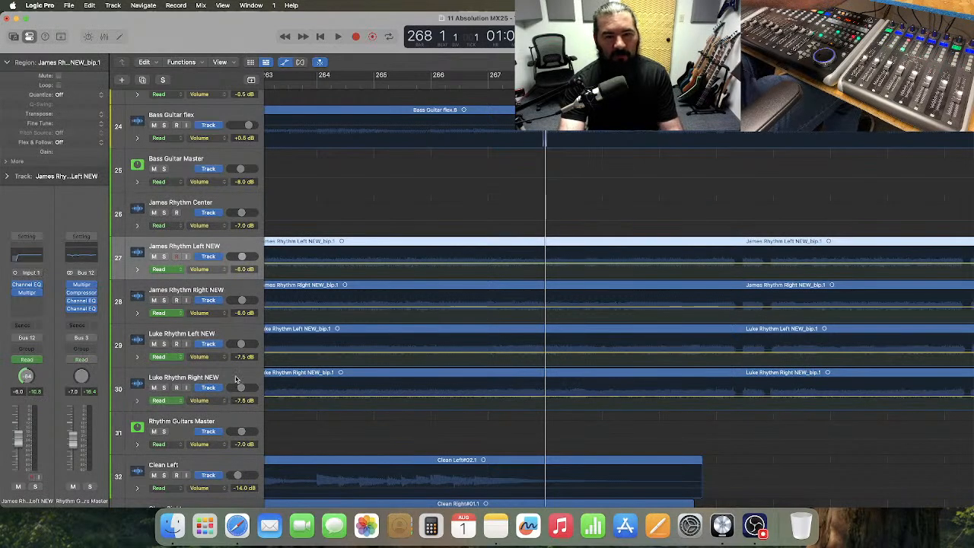
shift+click(235, 378)
drag(221, 279, 219, 331)
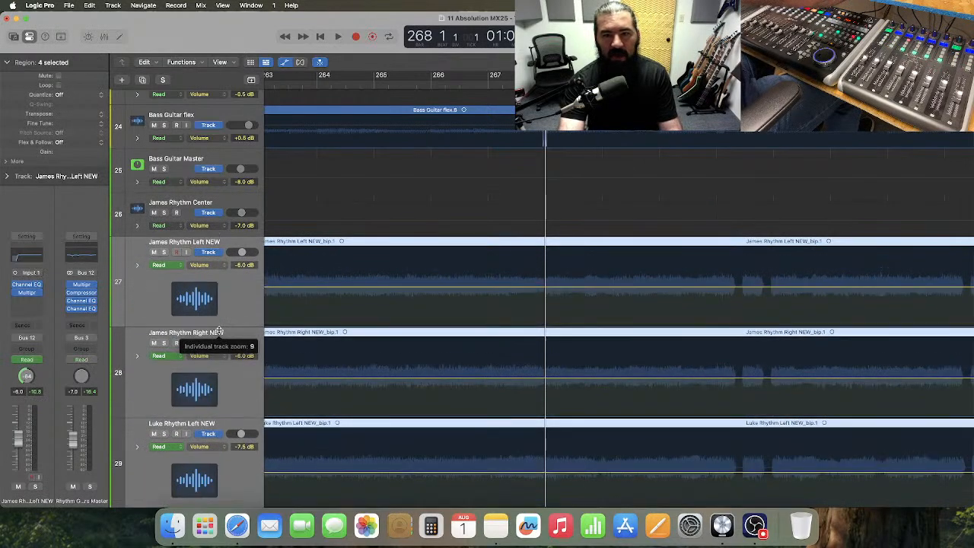
scroll(365, 322, down, 3)
scroll(507, 322, right, 3)
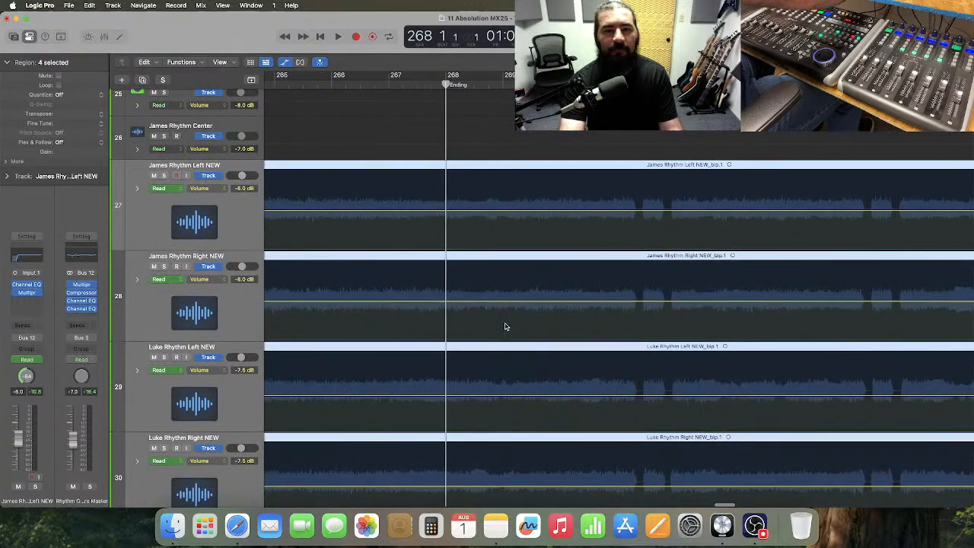
scroll(479, 239, right, 2)
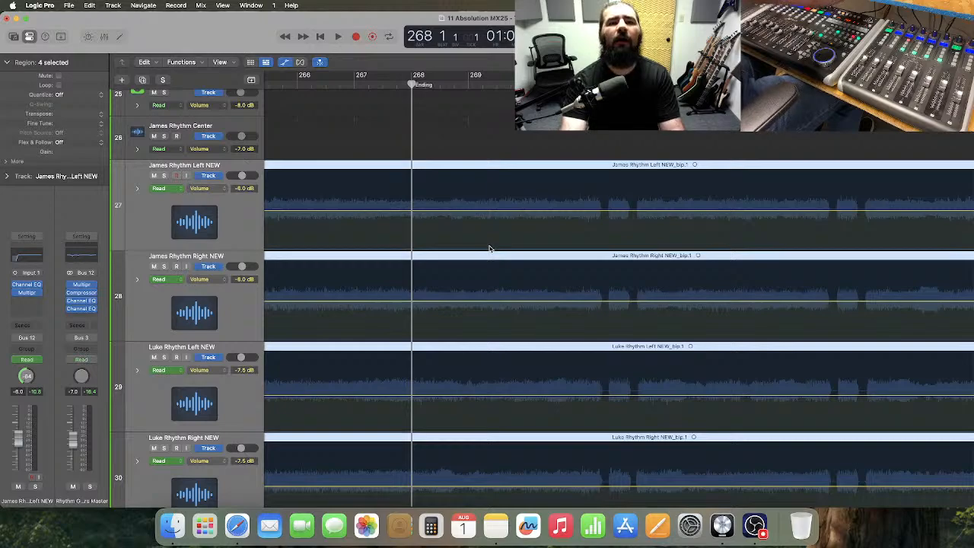
key(space)
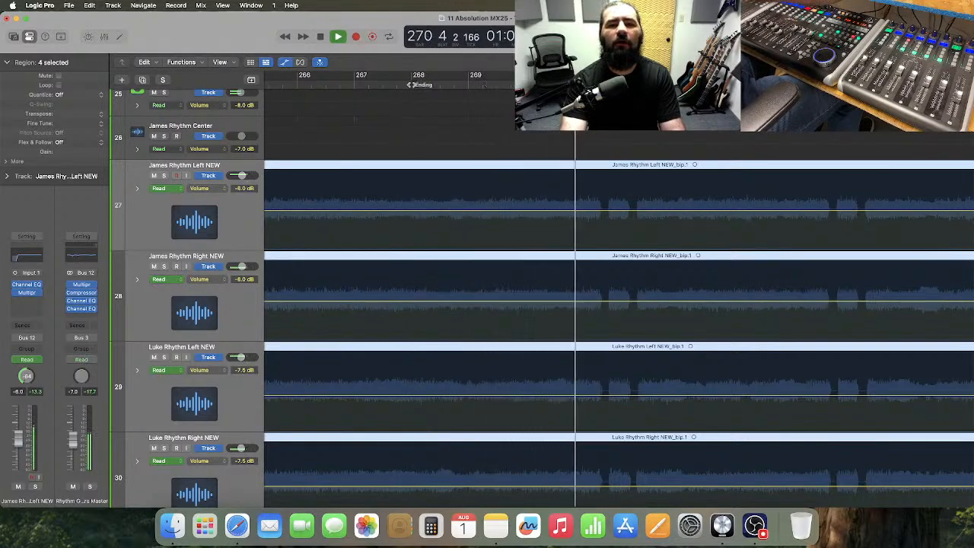
key(space)
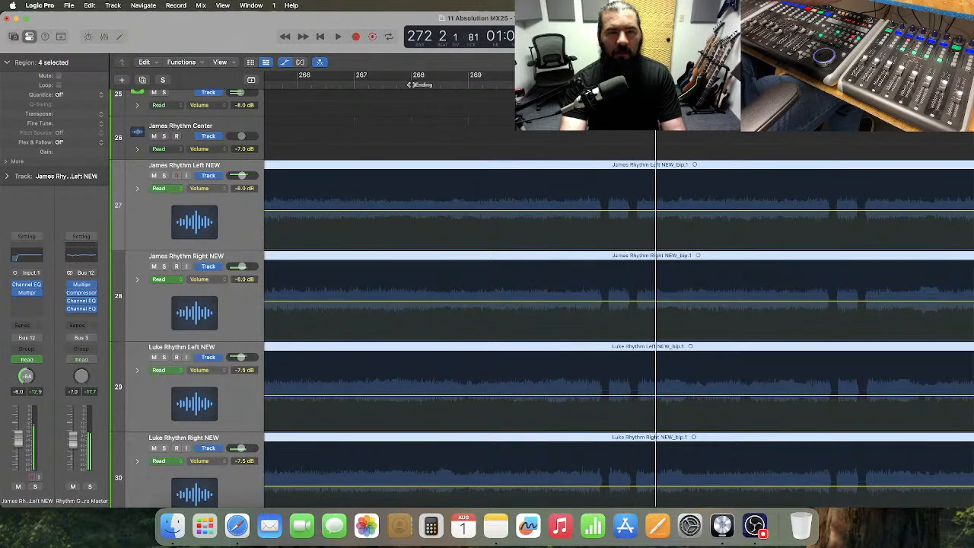
- Raise the rhythm guitars' volume automation over bars 268–271 to -4.7 dB on tracks 27–28 and -6.2 dB on tracks 29–30
click(458, 195)
scroll(457, 195, down, 2)
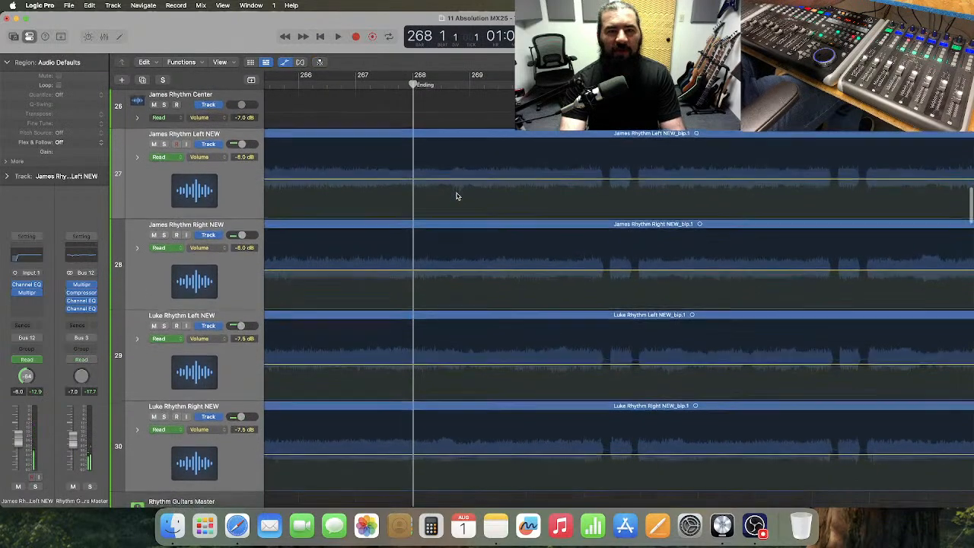
scroll(456, 196, down, 1)
drag(412, 148, 584, 411)
click(498, 208)
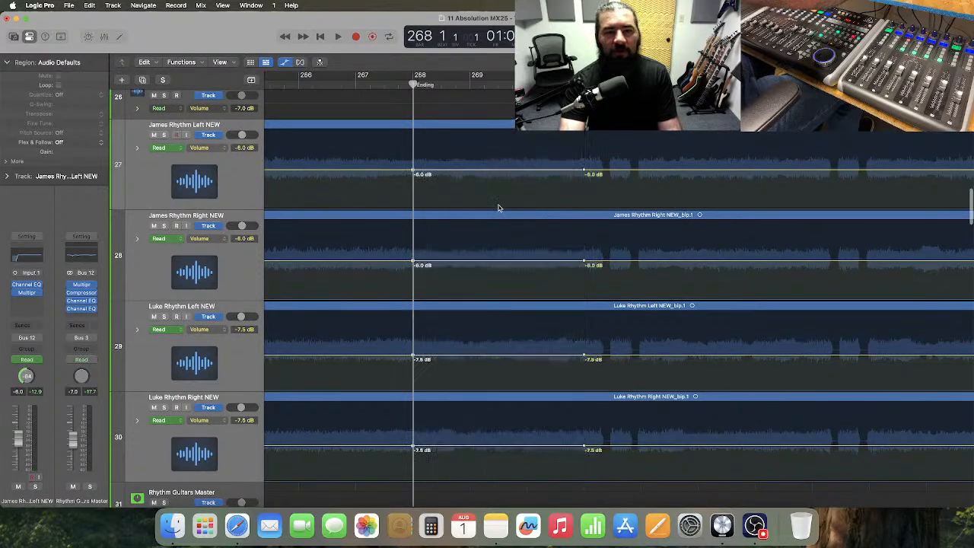
drag(493, 174, 494, 169)
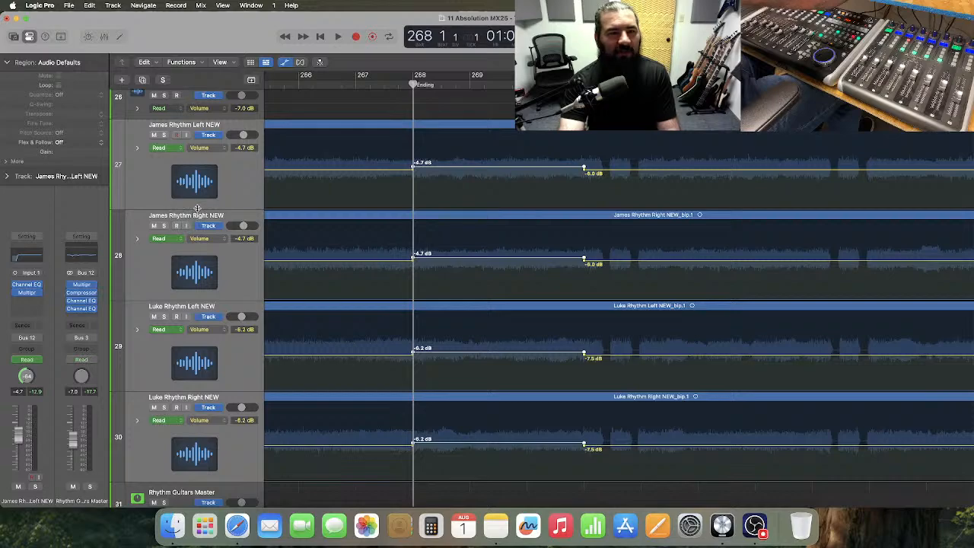
- Enlarge the four rhythm guitar tracks and set their volume over bars 268–271 to -5.0 dB on tracks 27–28 and -6.5 dB on 29–30
drag(198, 209, 198, 243)
drag(454, 185, 455, 187)
scroll(563, 198, right, 5)
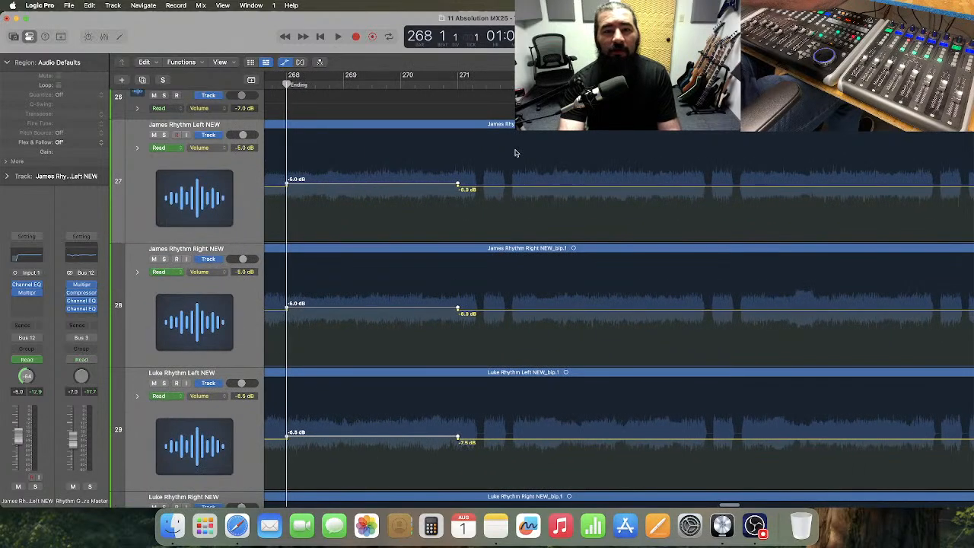
- Raise the rhythm guitars' volume automation from bar 272 to 275 to -5.0 dB on tracks 27–28 and -6.5 dB on tracks 29–30
drag(515, 153, 685, 496)
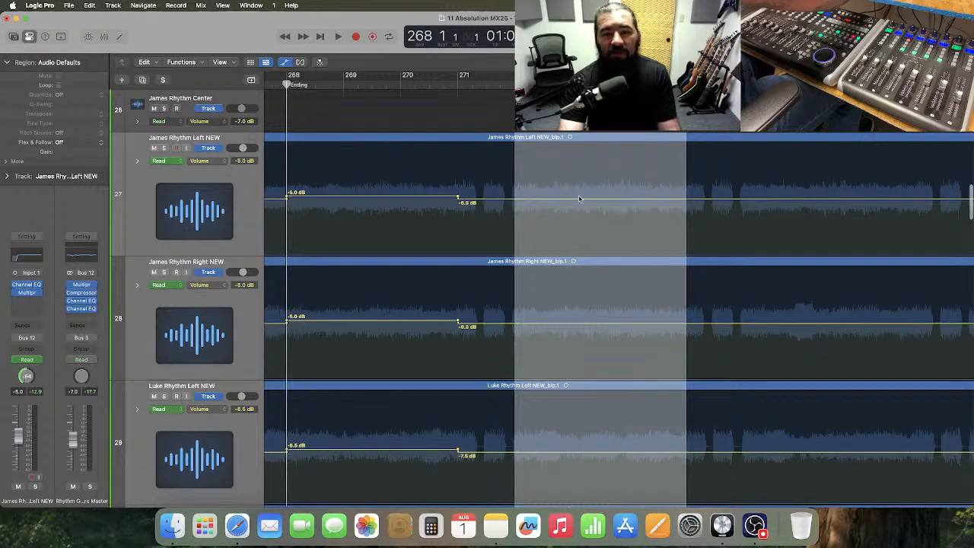
drag(584, 202, 586, 198)
scroll(596, 231, right, 5)
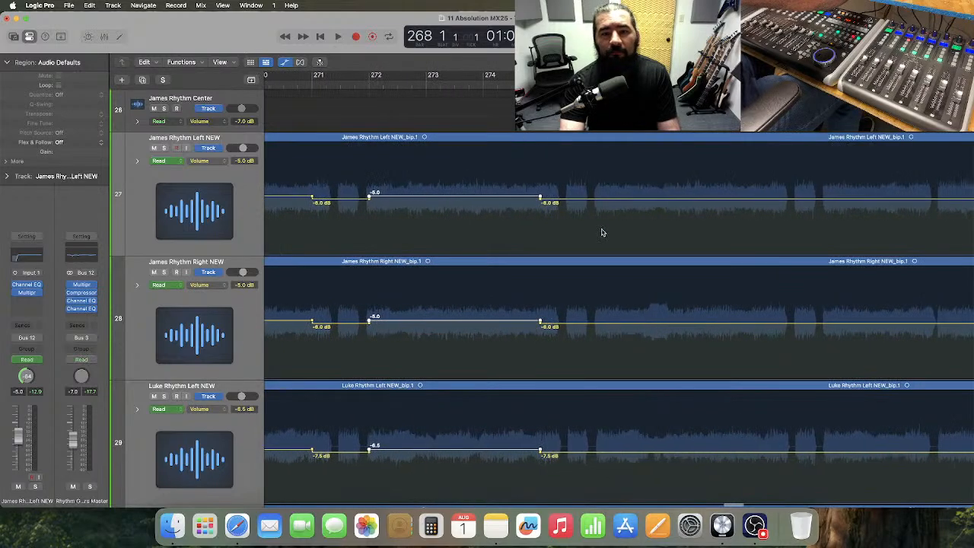
- Raise the rhythm guitars' volume automation from bar 276 to 279 to -5.0 dB on tracks 27–28 and -6.5 dB on tracks 29–30
drag(569, 169, 743, 490)
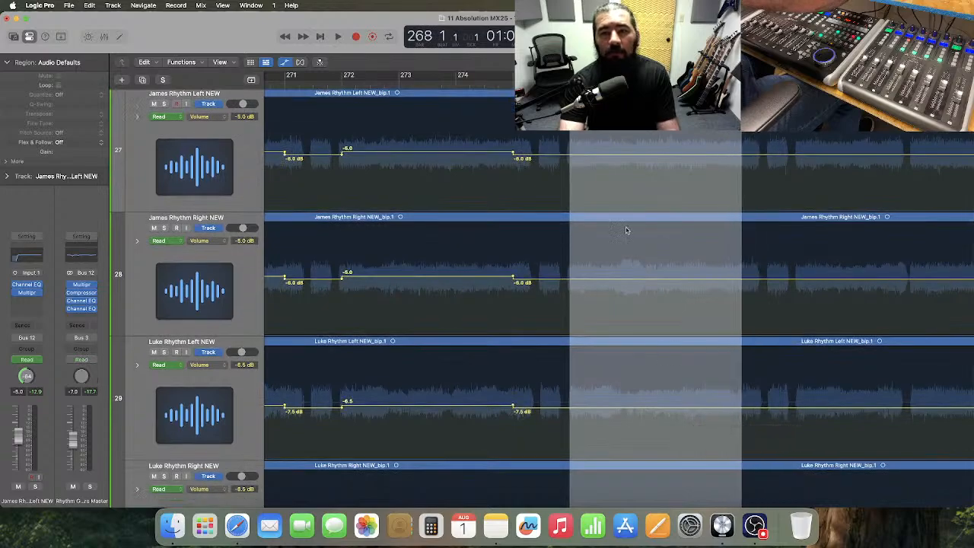
drag(630, 158, 632, 154)
scroll(640, 192, right, 4)
scroll(639, 192, right, 3)
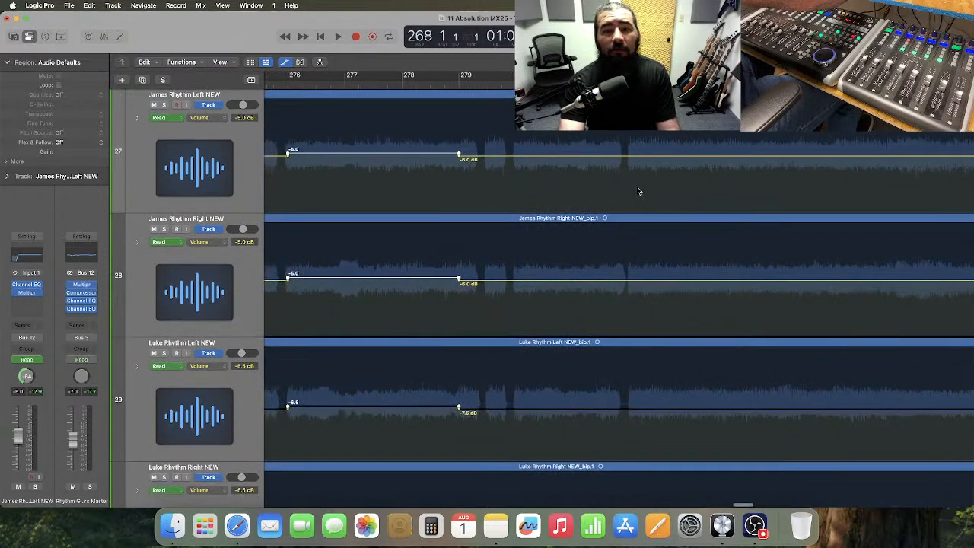
- Audition from bar 279, then raise the rhythm guitars from bar 280 to mid-bar 281 to -5.0 dB on tracks 27–28 and -6.5 dB on 29–30
click(460, 85)
key(space)
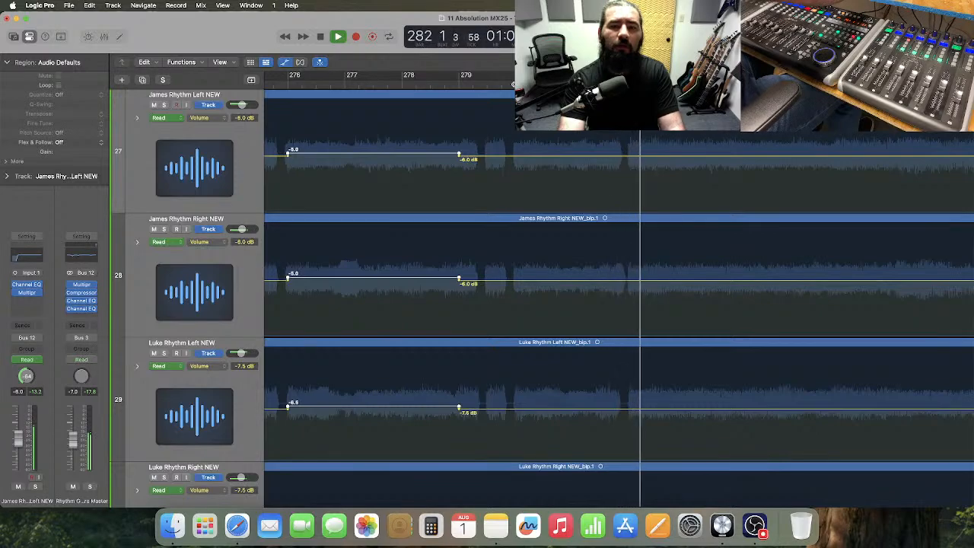
key(space)
click(516, 84)
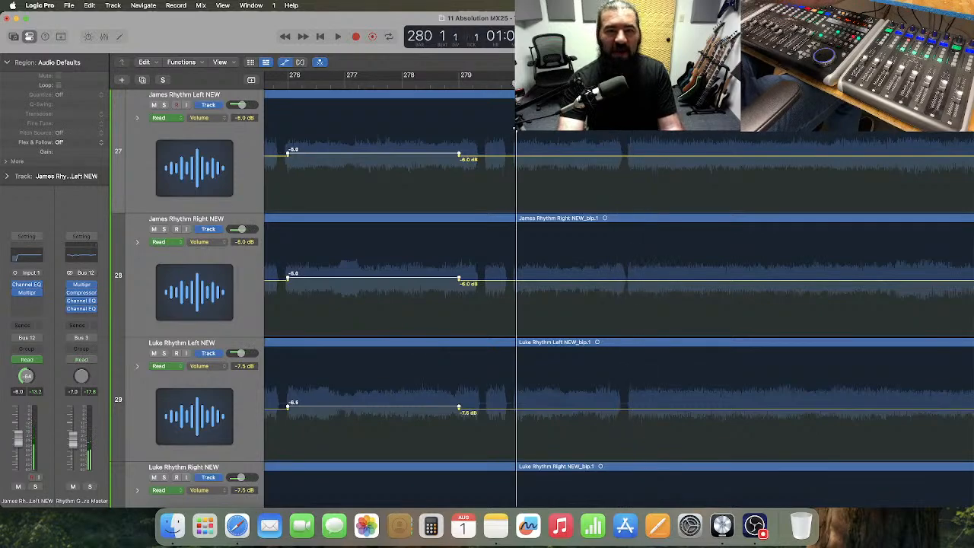
drag(516, 129, 598, 493)
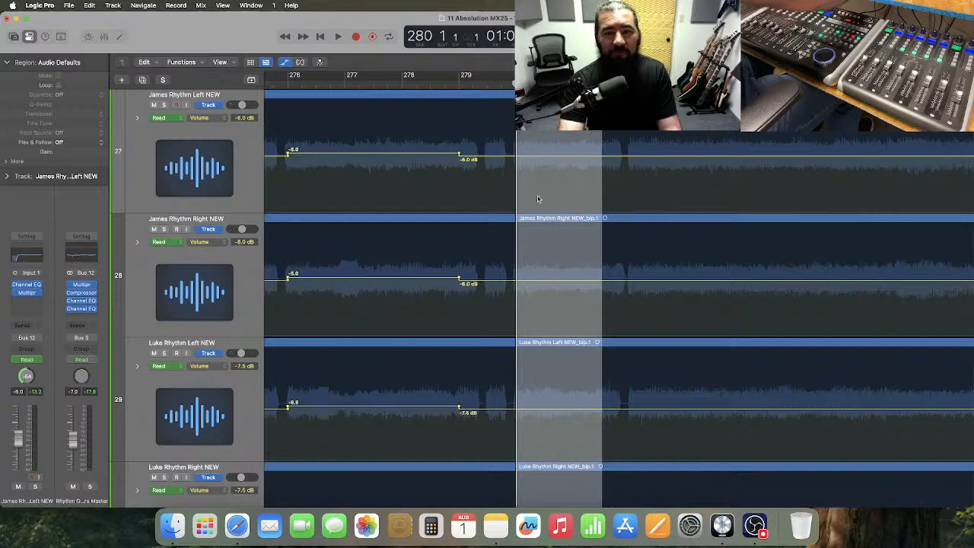
drag(554, 159, 556, 158)
scroll(575, 193, left, 3)
scroll(575, 193, left, 1)
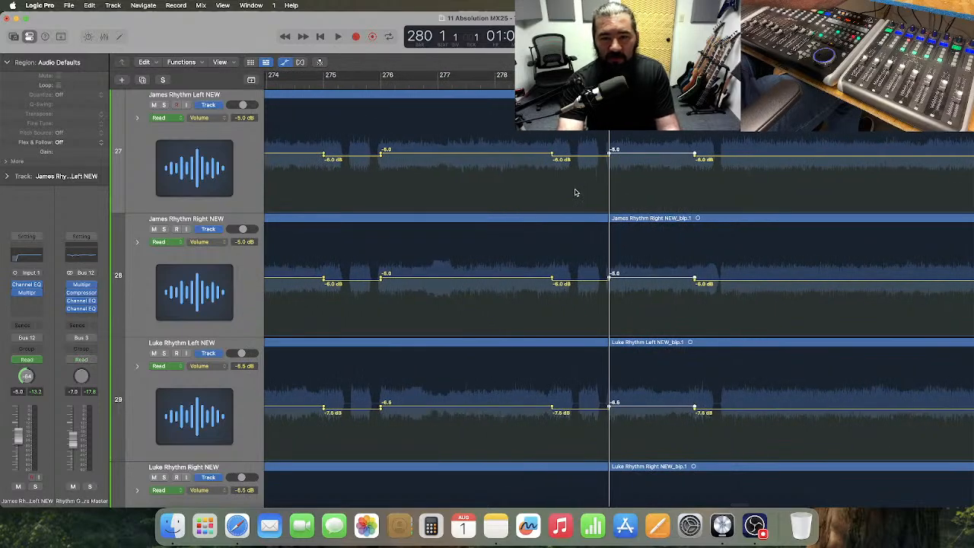
- Check the raised volume sections on the rhythm guitar tracks between bars 268 and 281
scroll(575, 192, down, 3)
scroll(575, 192, up, 4)
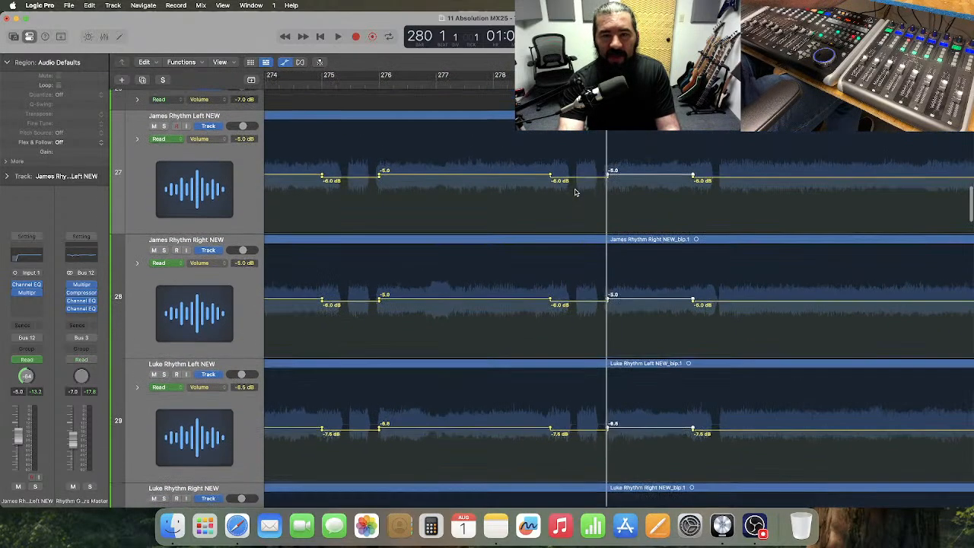
scroll(576, 193, right, 1)
scroll(575, 192, left, 10)
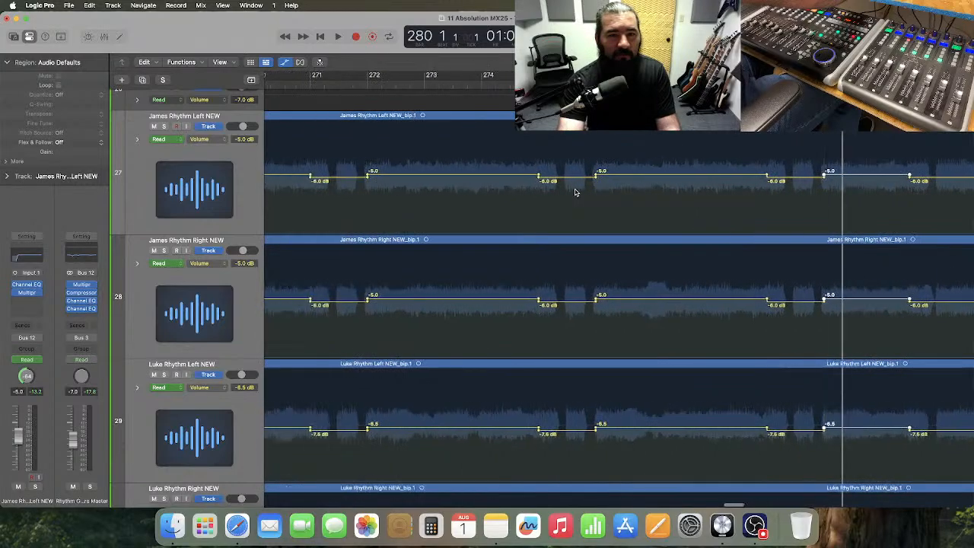
scroll(575, 193, right, 2)
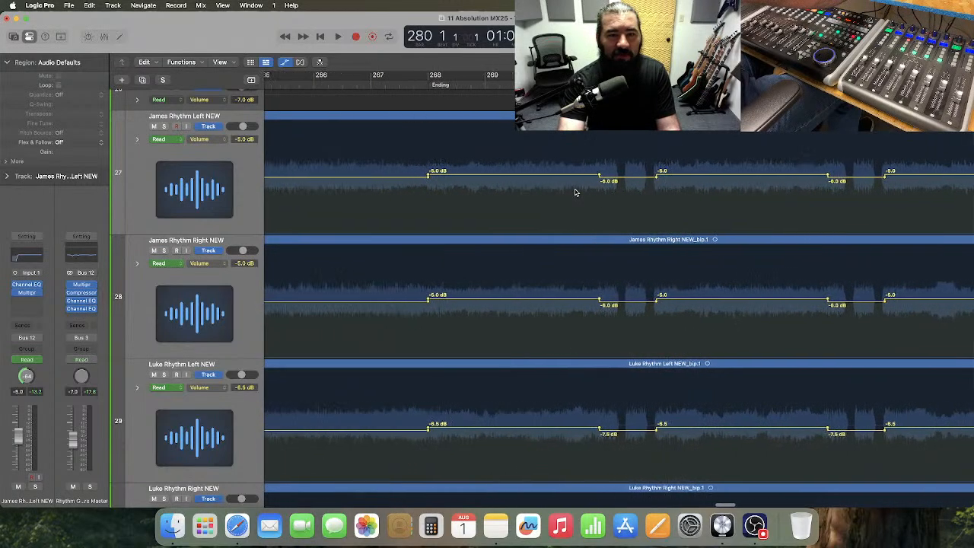
scroll(575, 193, right, 10)
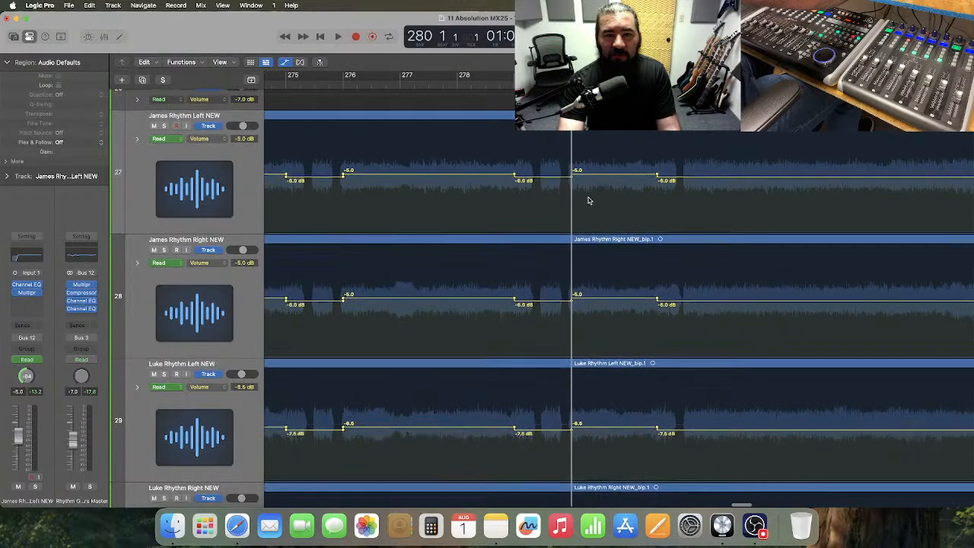
scroll(587, 200, down, 2)
scroll(587, 200, left, 1)
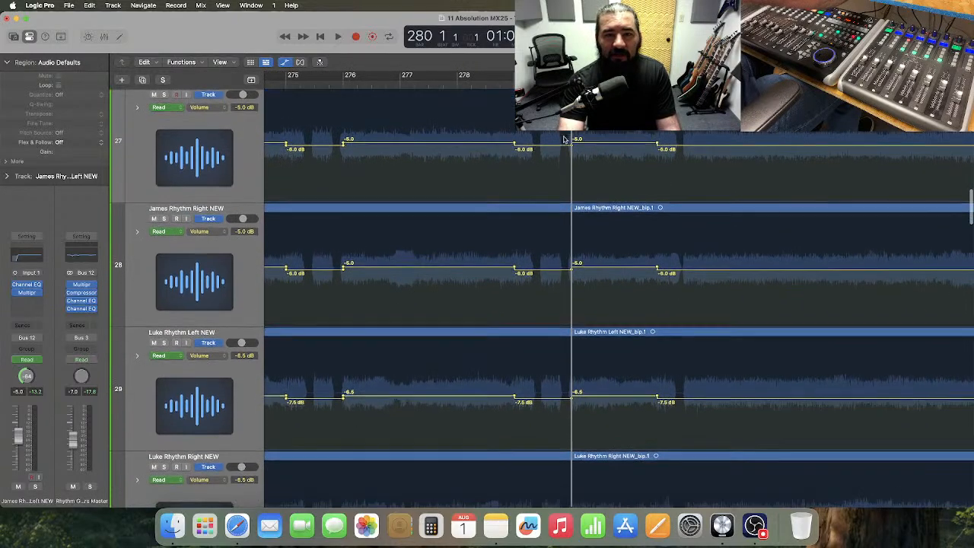
- Reduce the height of tracks 28–31, clear the region selection, and enlarge track 27 so all the rhythm guitars' automation is visible together
click(230, 256)
scroll(221, 342, down, 4)
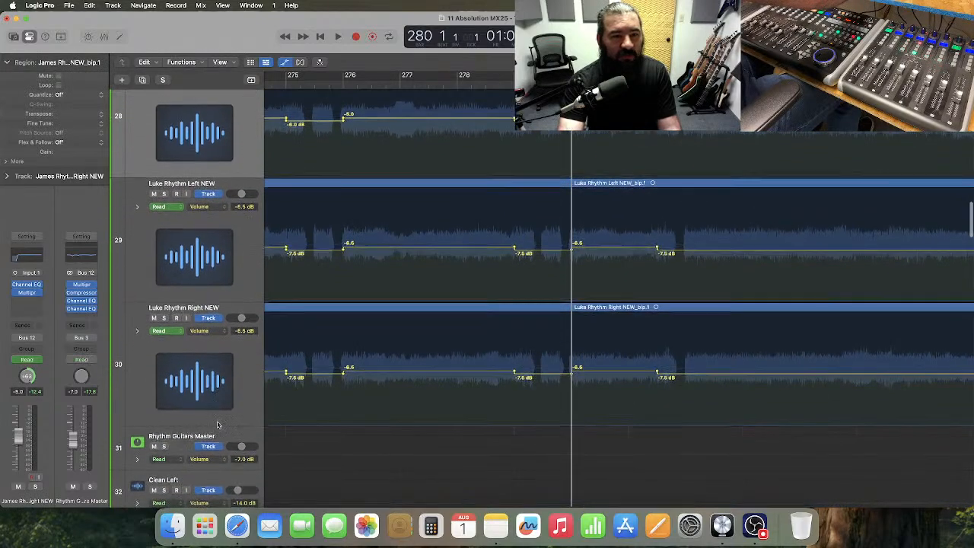
shift+click(225, 434)
drag(220, 469, 219, 461)
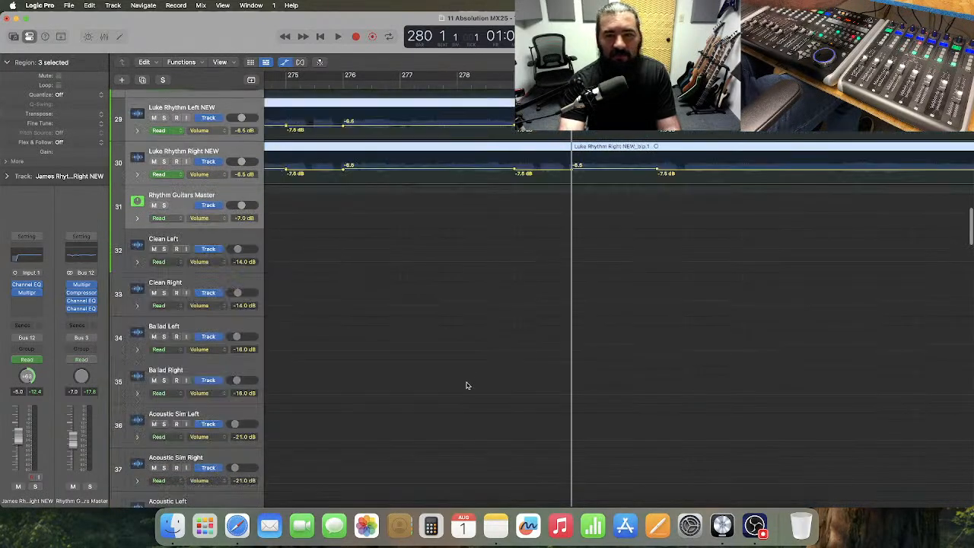
scroll(459, 389, up, 10)
scroll(460, 390, up, 4)
click(583, 265)
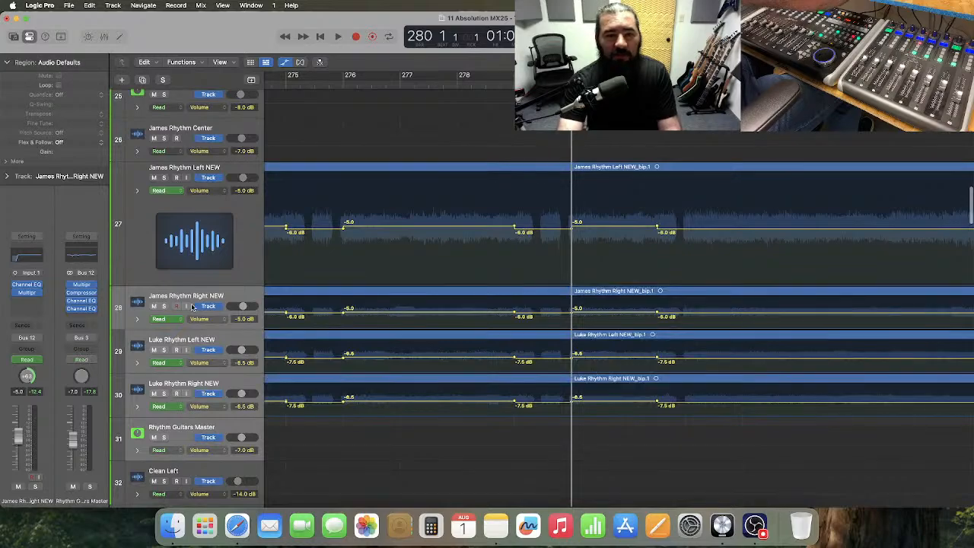
drag(202, 287, 203, 312)
scroll(530, 263, down, 1)
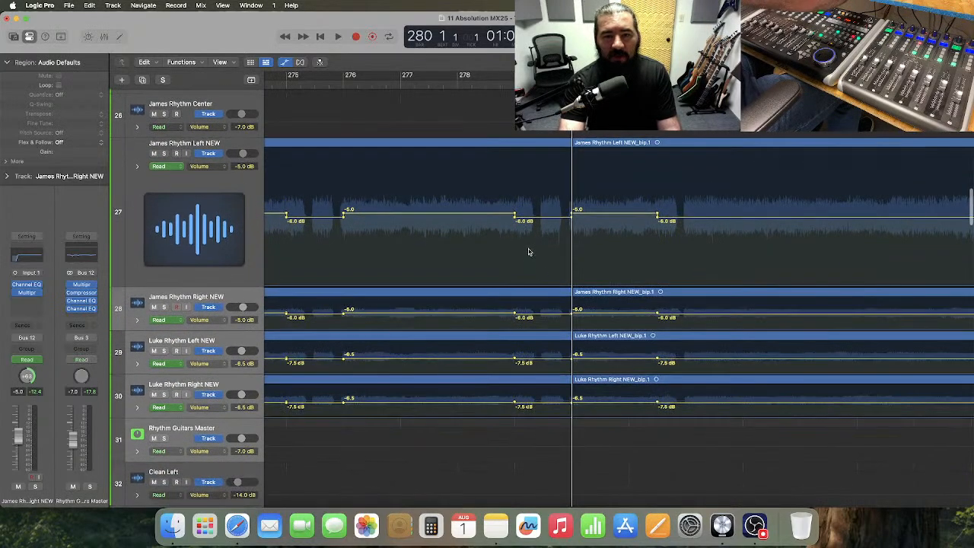
- Move the volume rise at bar 280 slightly earlier on all four rhythm guitar tracks
key(comma)
drag(562, 195, 583, 412)
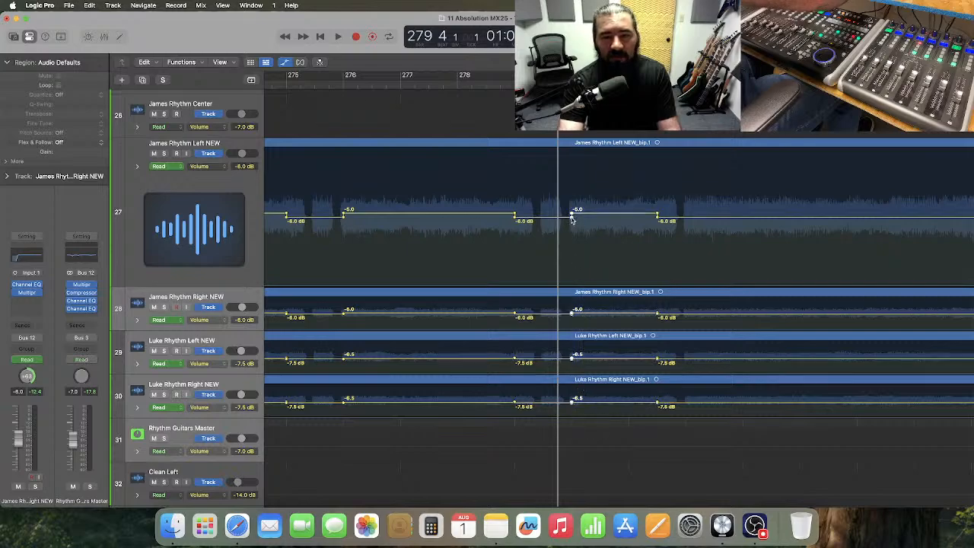
drag(571, 218, 567, 217)
key(space)
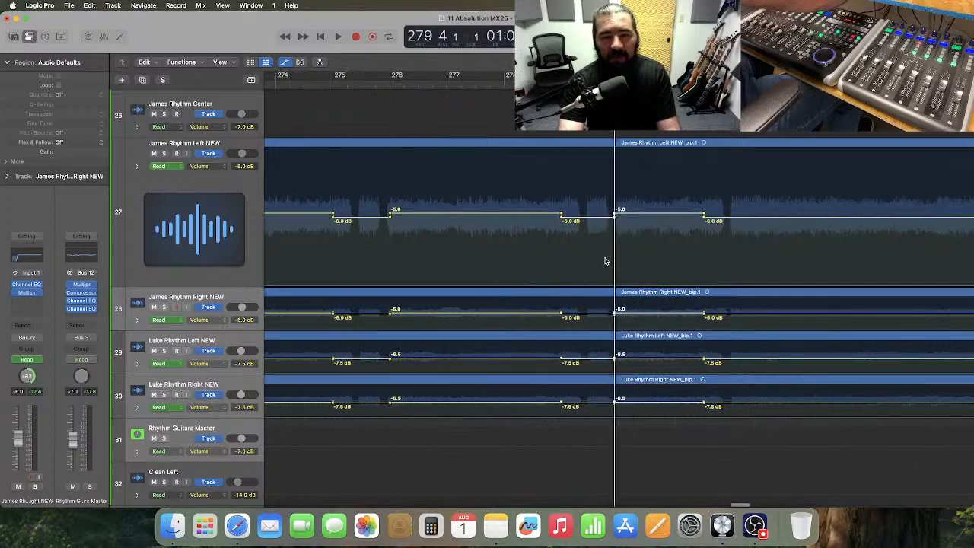
- Move the volume rise at bar 276 slightly earlier on all four rhythm guitar tracks
scroll(605, 261, left, 2)
drag(454, 150, 465, 419)
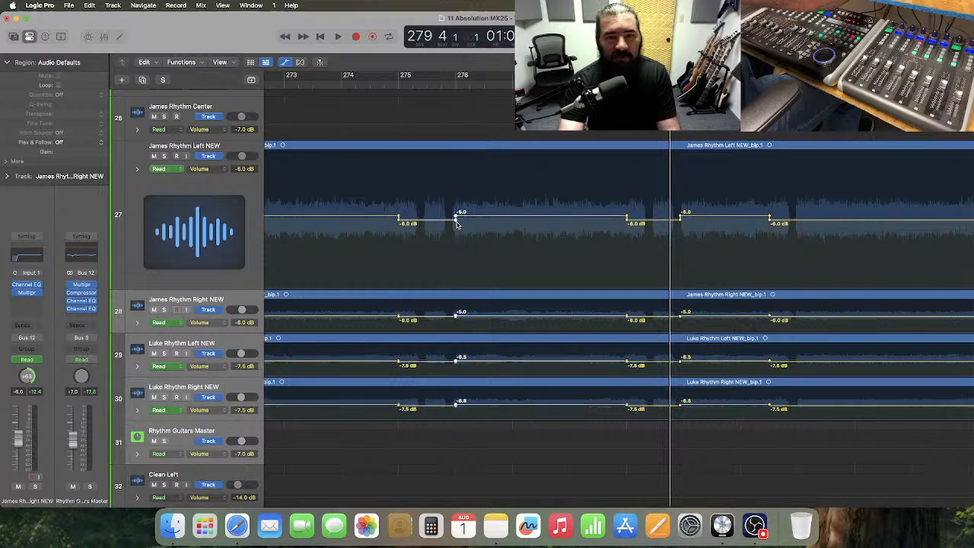
drag(456, 223, 513, 410)
- Move the volume rise at bar 272 slightly earlier on all four rhythm guitar tracks
scroll(497, 249, left, 3)
scroll(497, 249, left, 4)
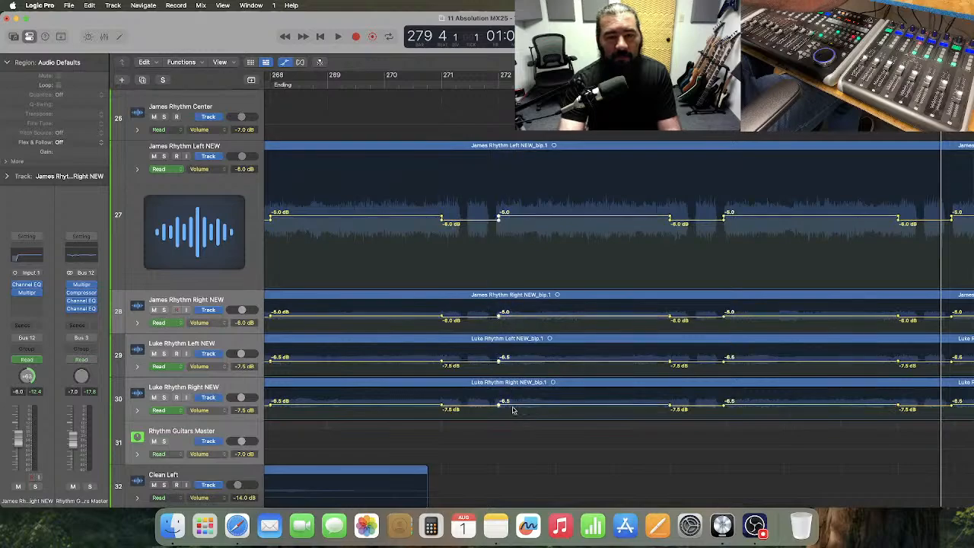
drag(499, 224, 495, 224)
- Audition the rhythm guitars' automation in the ending, starting from about bar 266
key(super+Left)
key(super+Left)
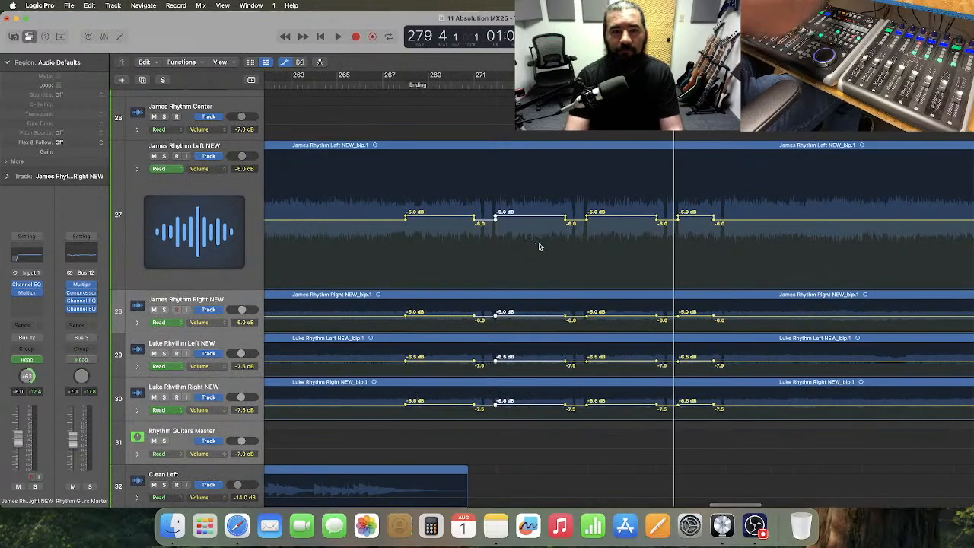
click(372, 86)
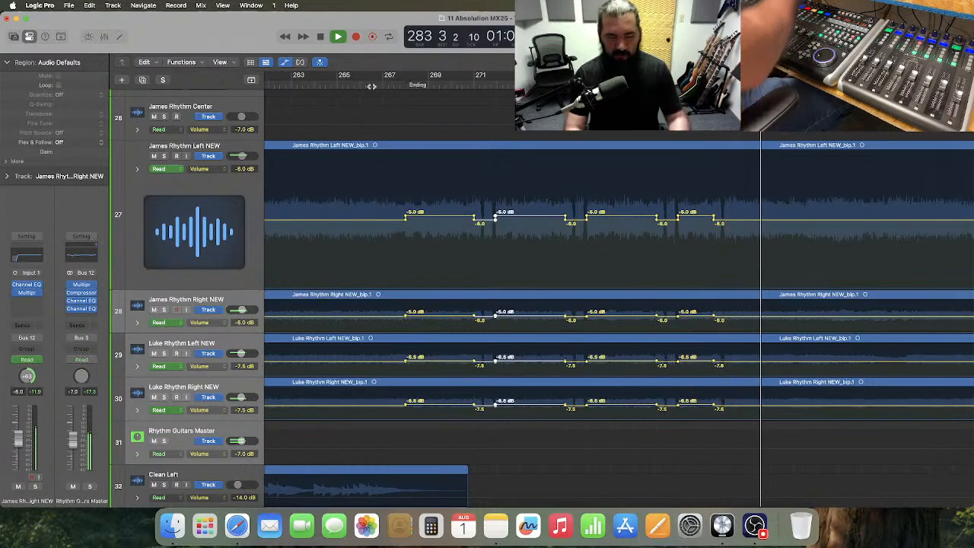
- Hide the automation, restore track 27's normal height, fit the whole song in view, and stop playback at the song's end
click(284, 61)
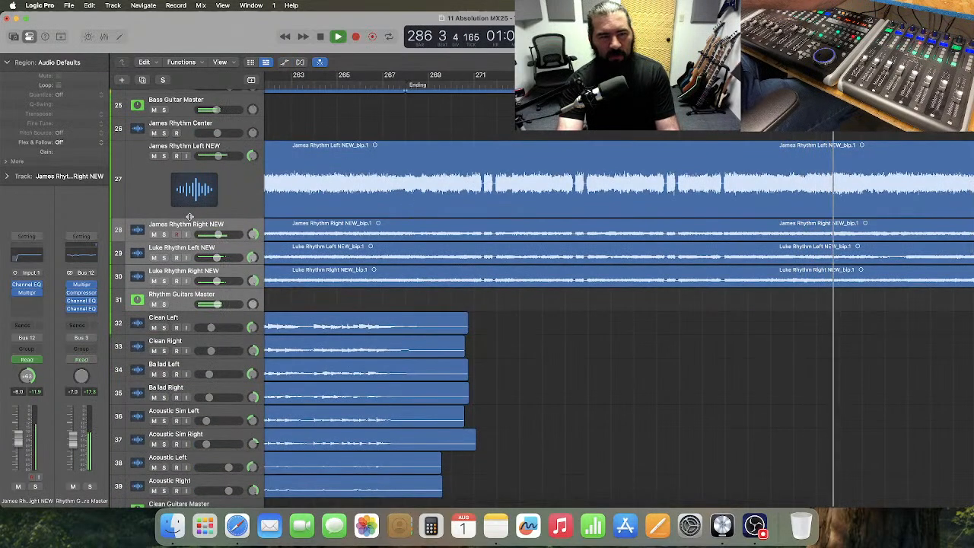
drag(185, 216, 204, 161)
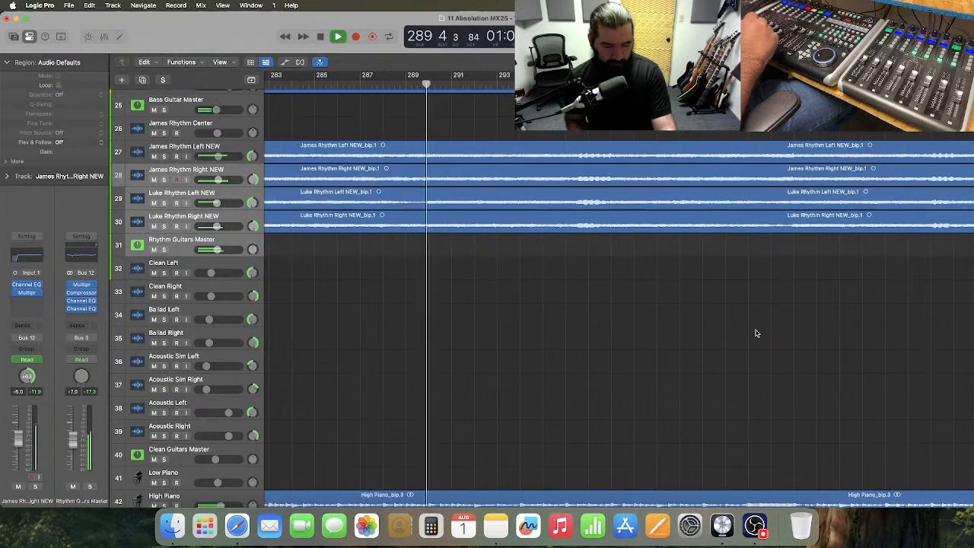
key(z)
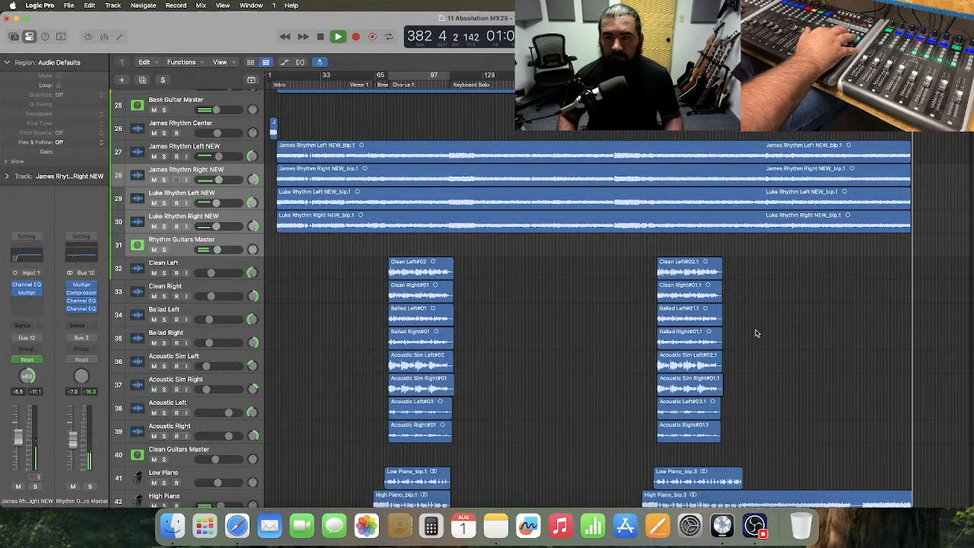
key(space)
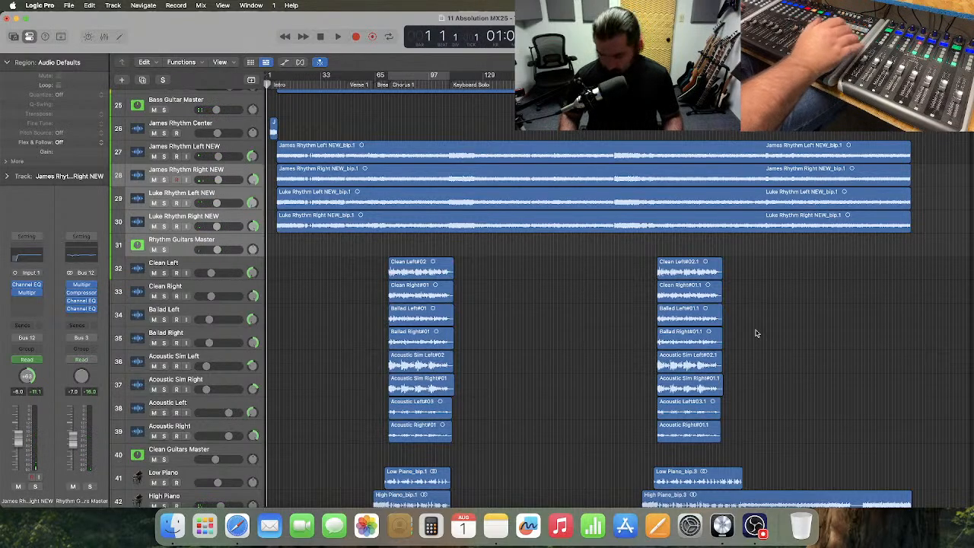
- Look through the guitar, piano, organ, strings and orchestra tracks of the whole arrangement
scroll(755, 332, down, 5)
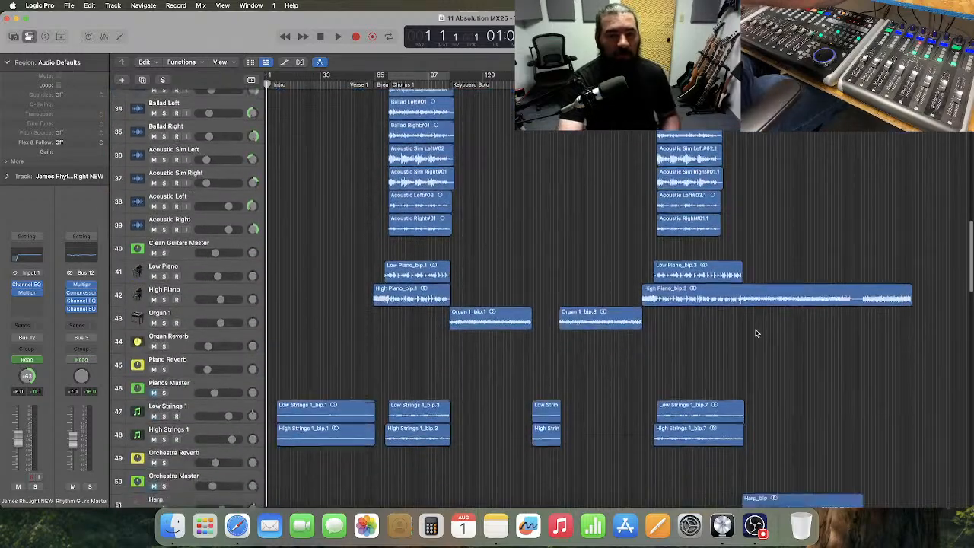
scroll(315, 363, down, 3)
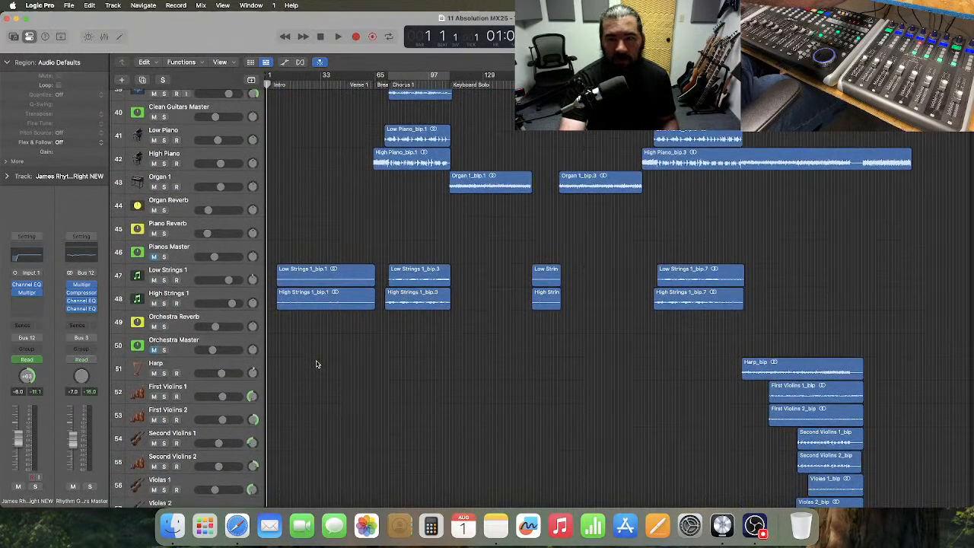
scroll(316, 363, up, 2)
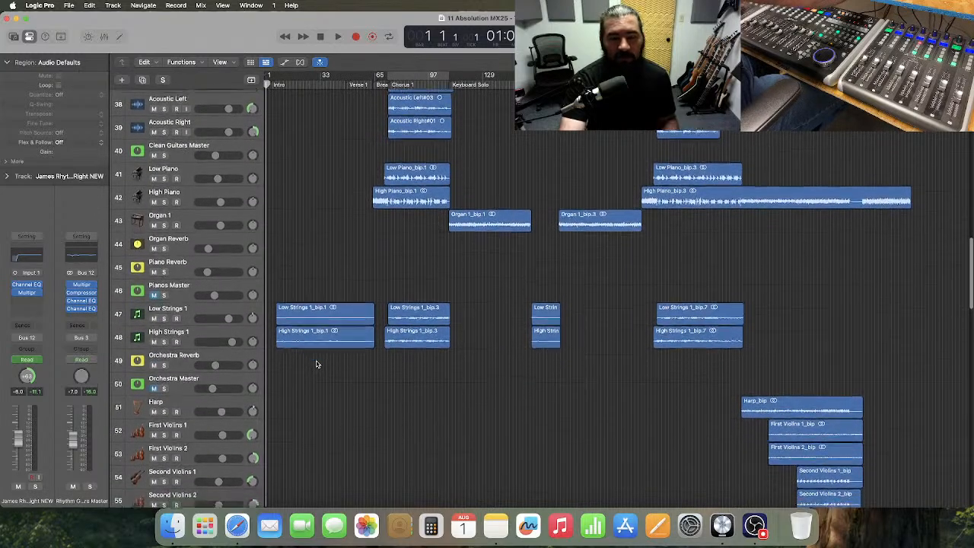
scroll(317, 364, down, 6)
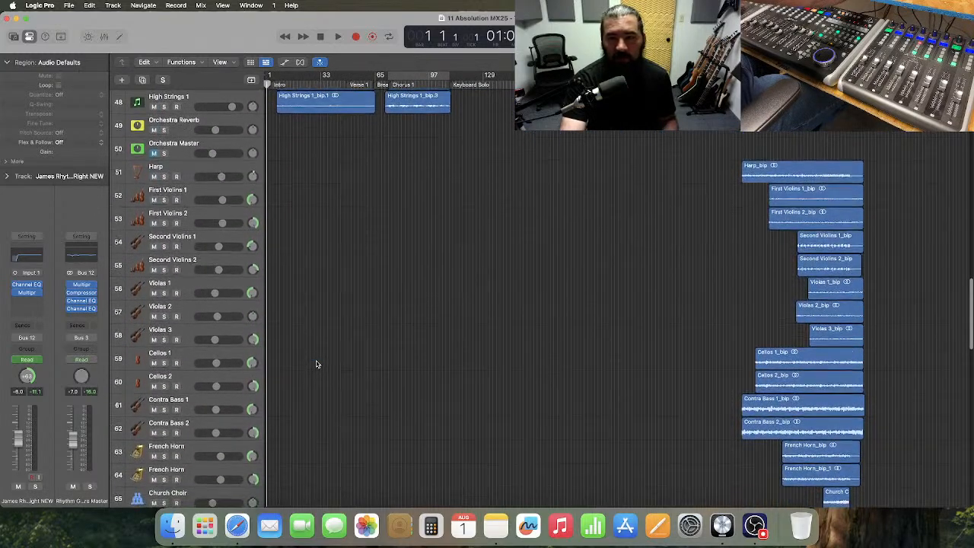
scroll(316, 363, down, 4)
scroll(316, 363, up, 7)
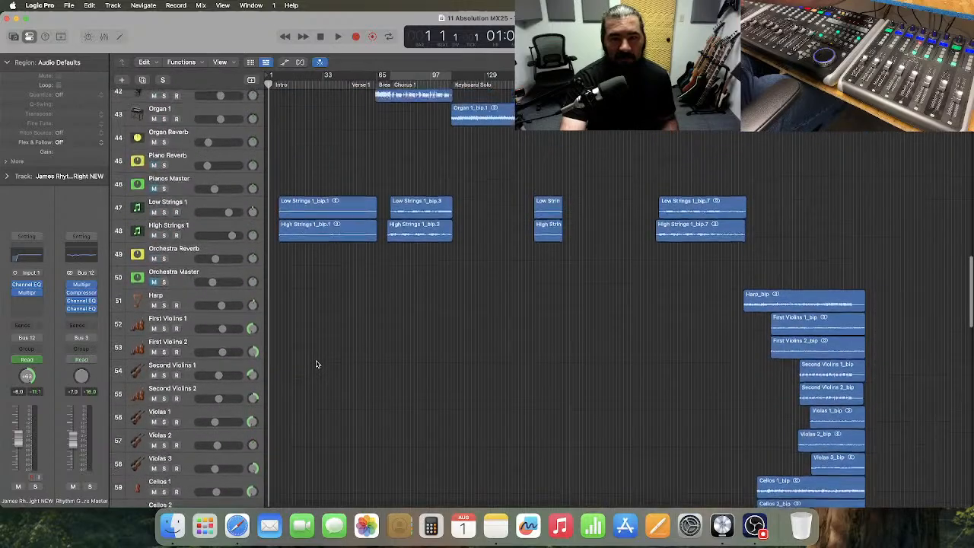
scroll(316, 364, up, 4)
scroll(317, 364, down, 4)
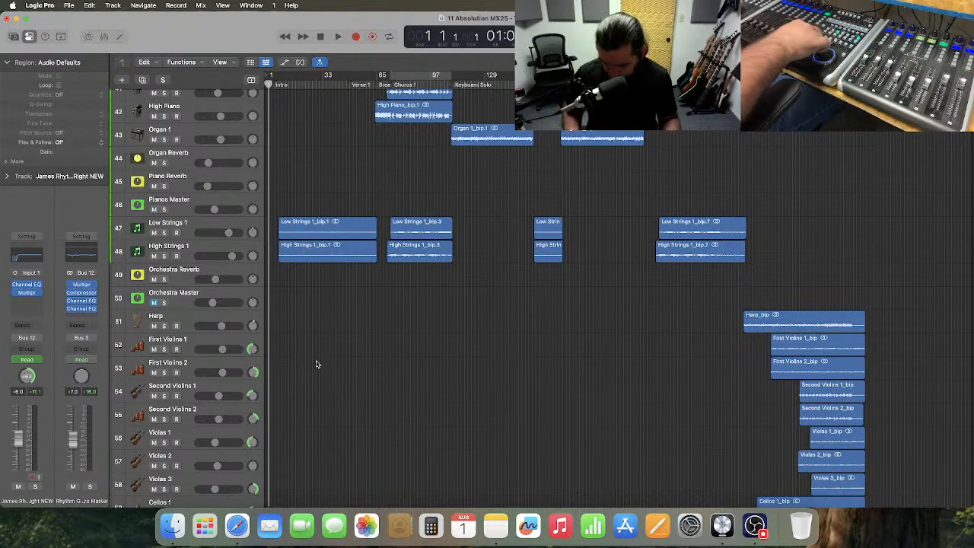
scroll(316, 364, up, 9)
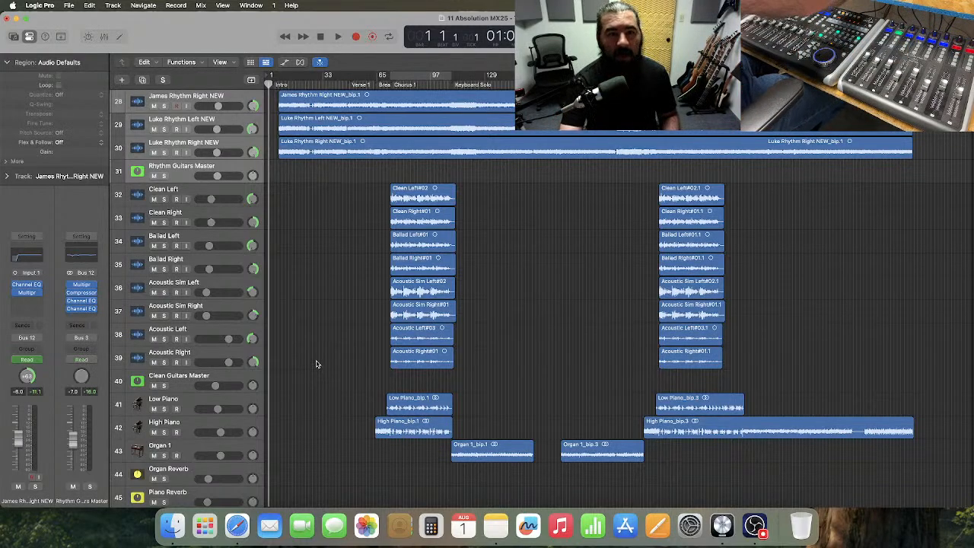
- Enlarge the Low Strings 1 and High Strings 1 tracks and widen the view of their intro regions
scroll(317, 363, down, 5)
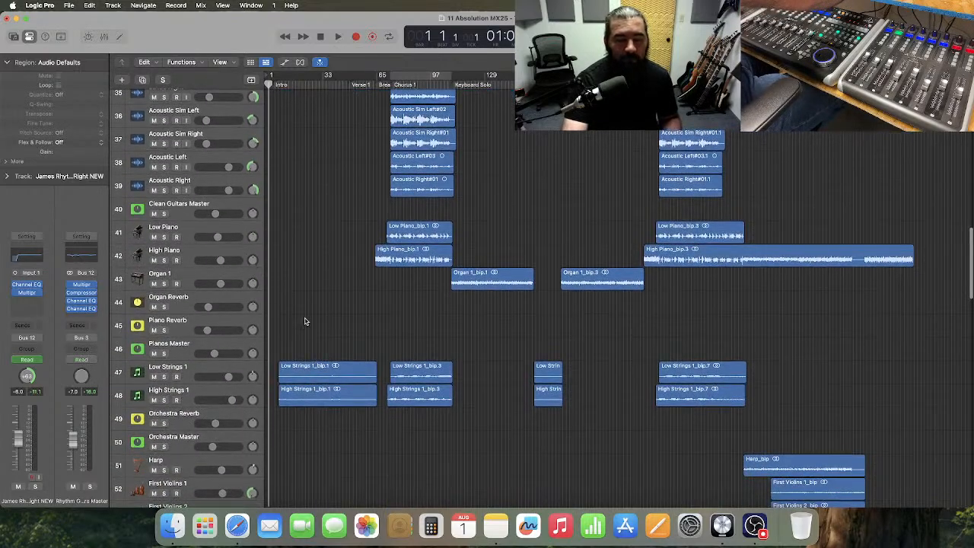
scroll(304, 321, down, 1)
scroll(304, 321, down, 1)
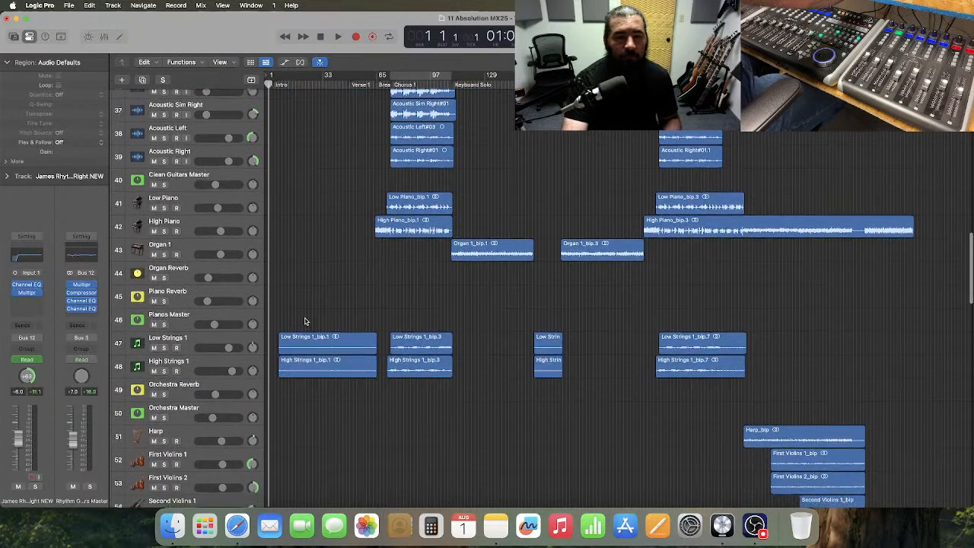
scroll(305, 285, down, 4)
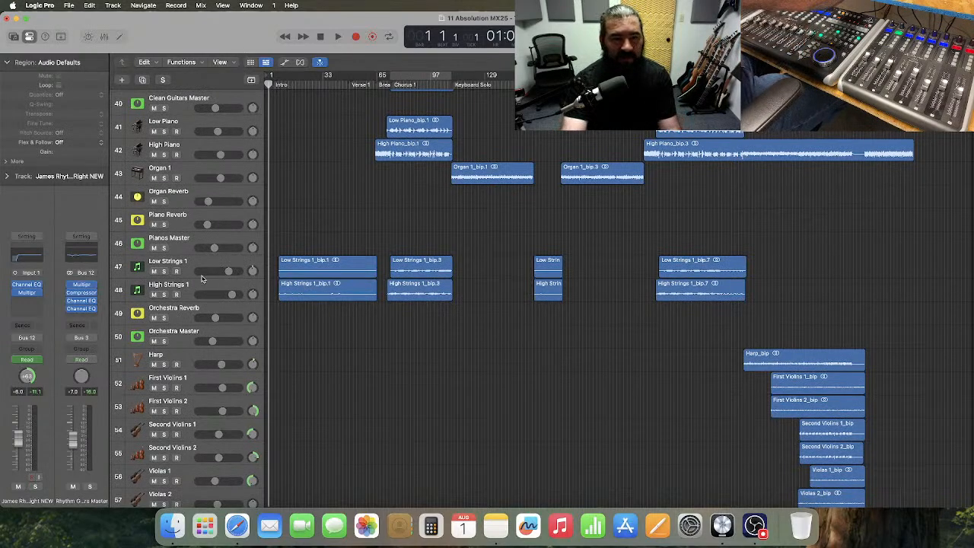
drag(197, 277, 209, 418)
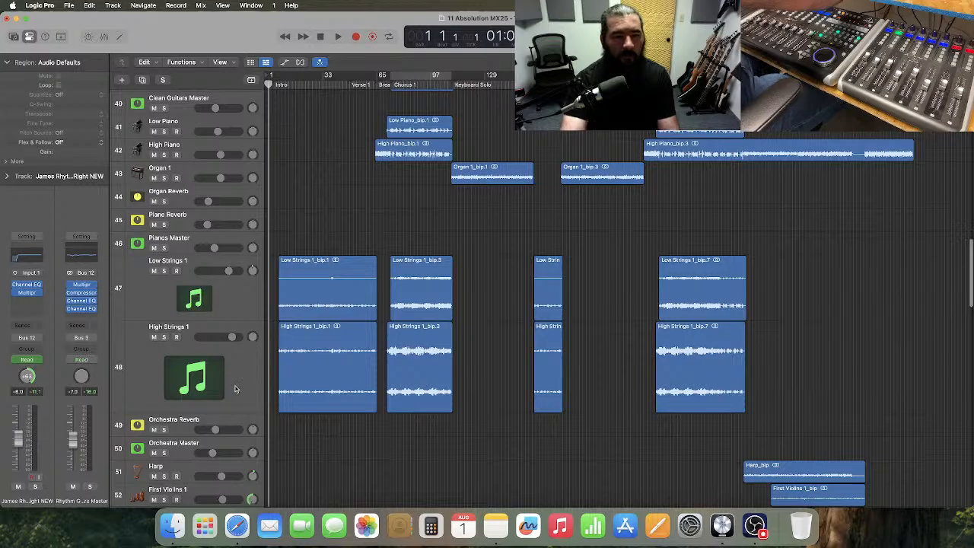
key(super+Right)
key(super+Right)
key(super+Right)
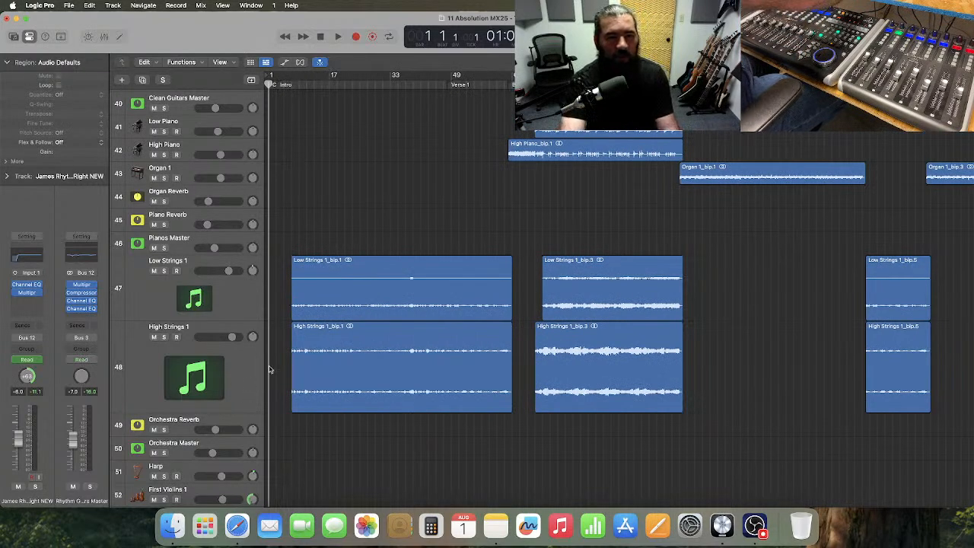
click(253, 298)
click(279, 297)
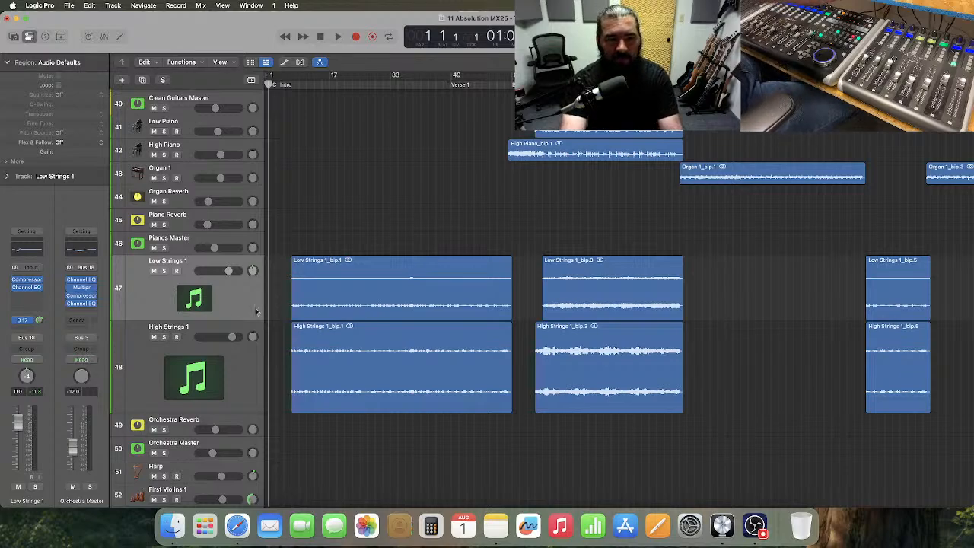
drag(222, 319, 220, 354)
- Audition the intro strings from the start of the song and clear the Orchestra Master solo
key(space)
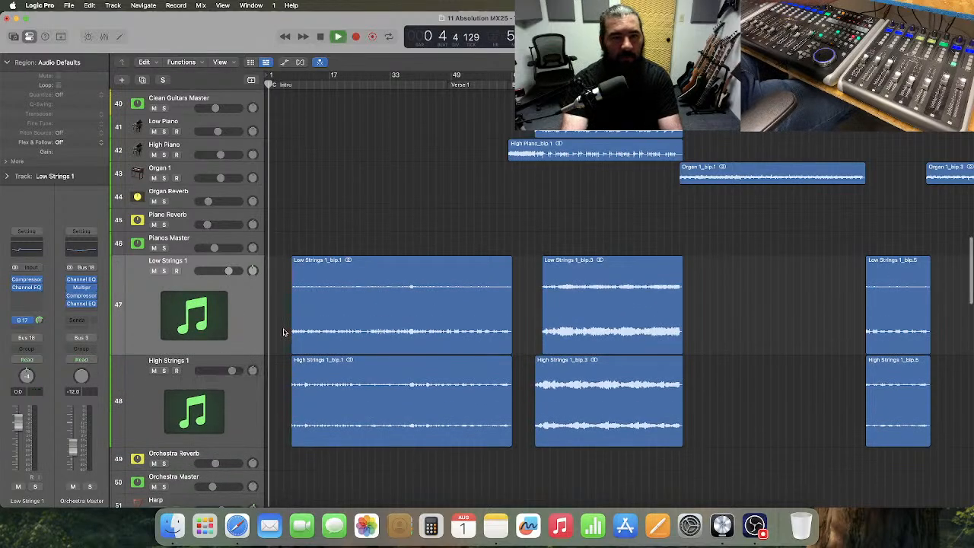
key(super+Right)
key(super+Right)
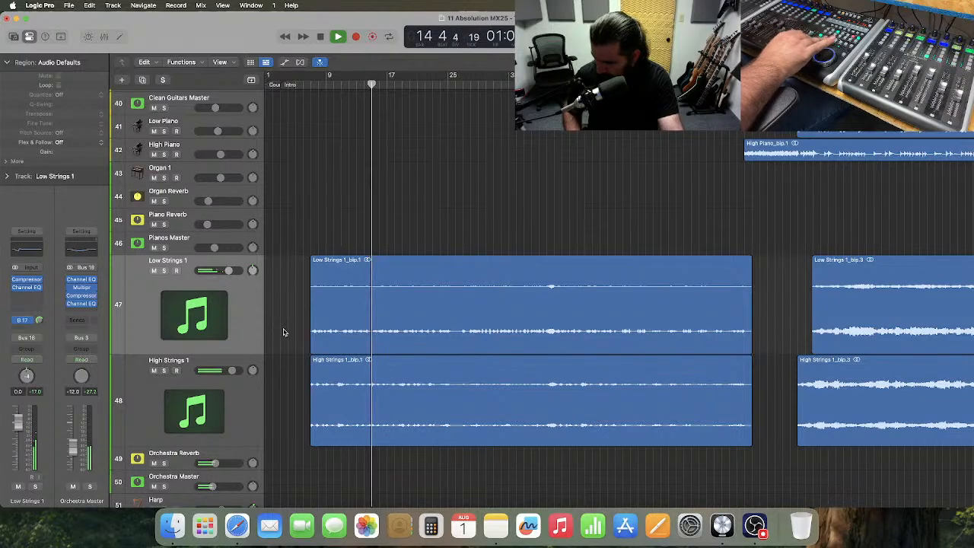
scroll(283, 332, down, 1)
scroll(283, 332, up, 5)
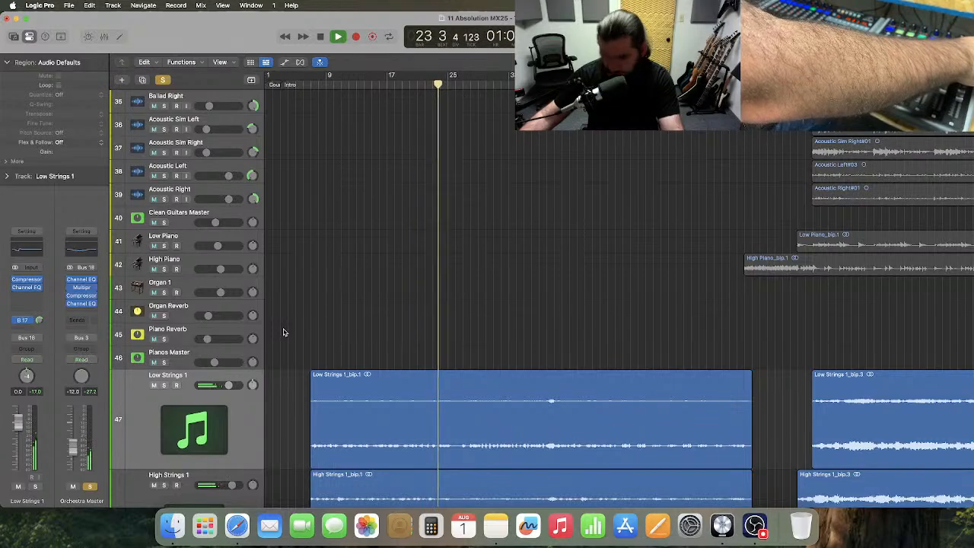
key(ctrl+alt+super+s)
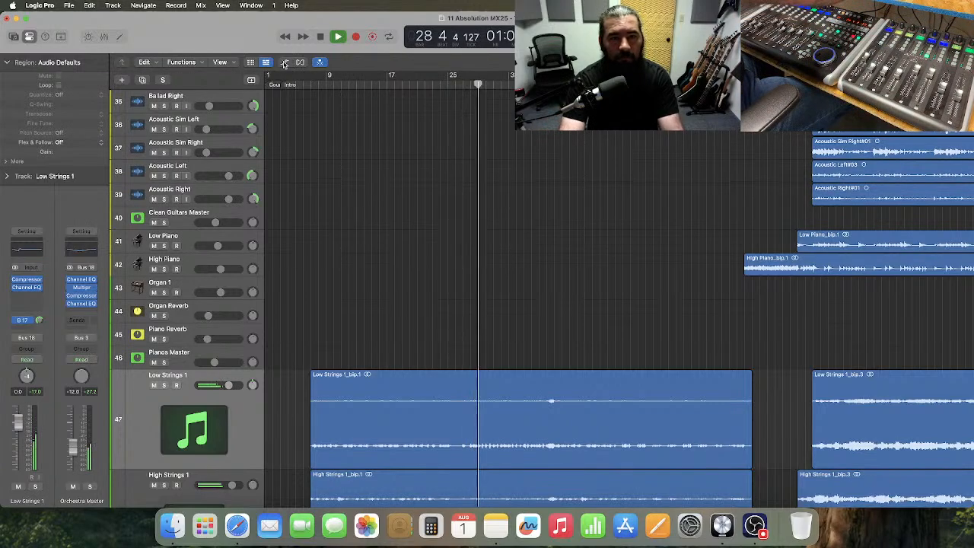
- Show track automation and add a pair of volume points after the intro regions of Low Strings 1 and High Strings 1, around bar 67
key(a)
scroll(541, 297, down, 5)
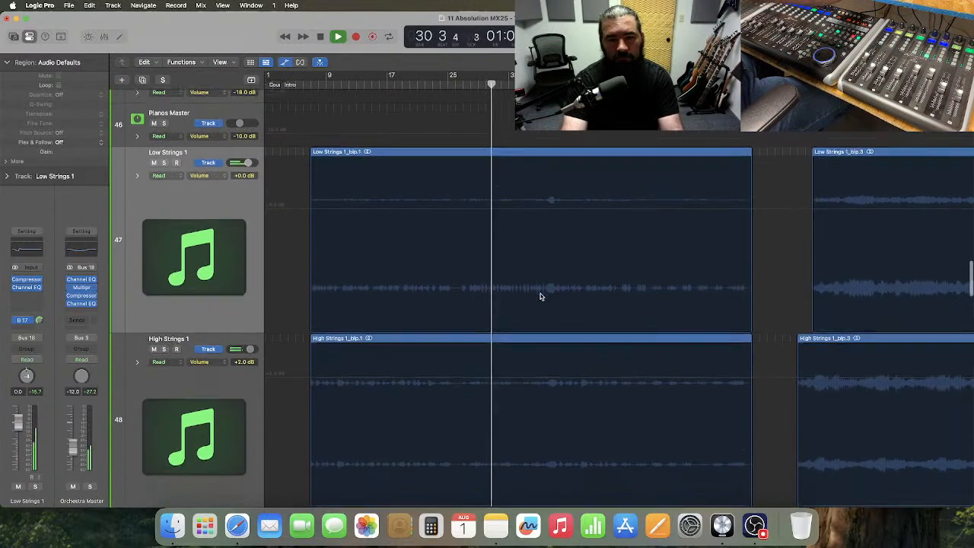
click(508, 273)
click(582, 381)
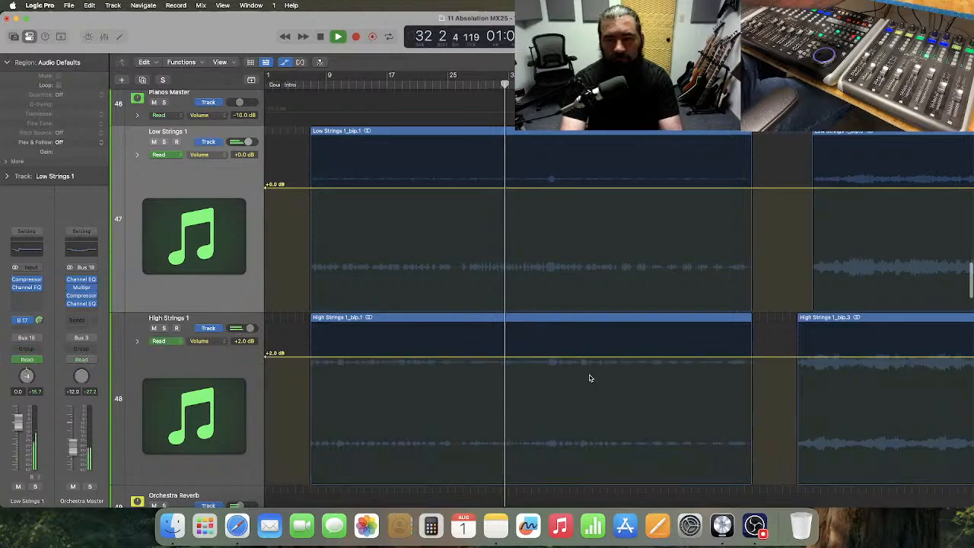
click(780, 188)
click(770, 189)
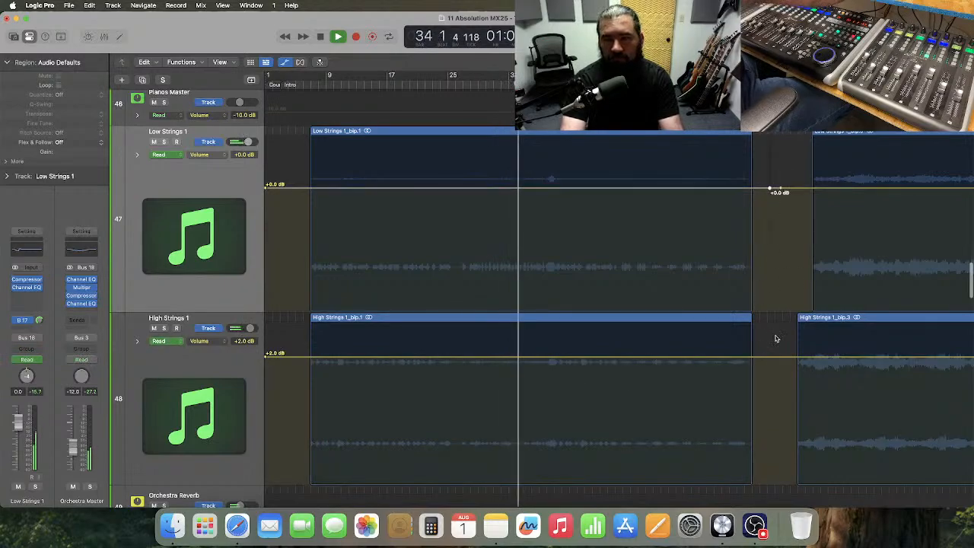
click(775, 358)
click(771, 358)
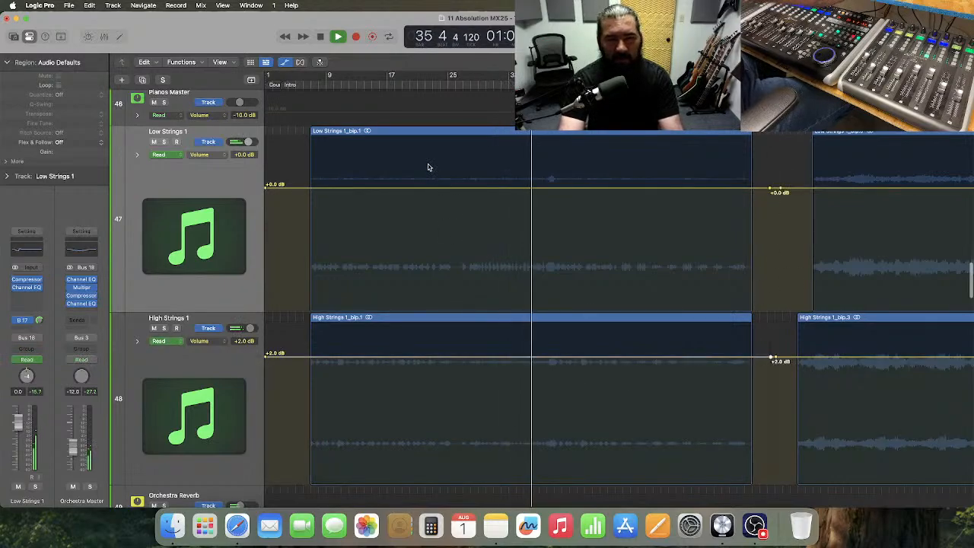
- Raise the intro volume automation of both Low Strings 1 and High Strings 1 to +6.0 dB while listening
drag(424, 143, 514, 411)
drag(435, 189, 434, 174)
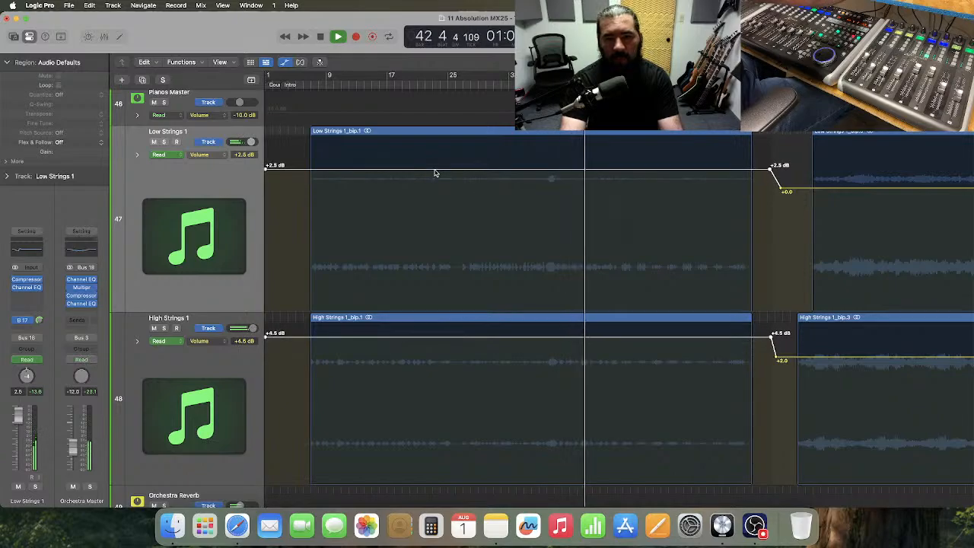
drag(435, 173, 438, 159)
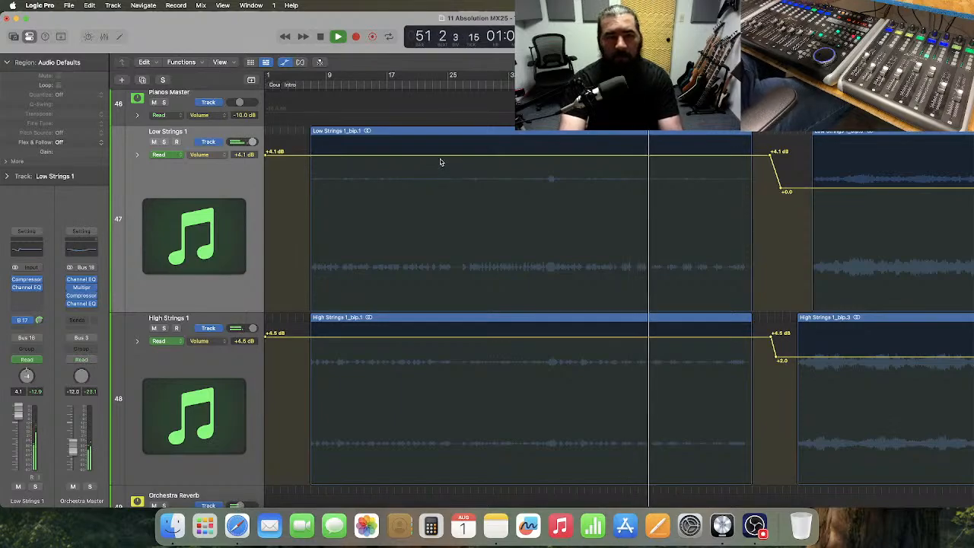
drag(442, 156, 446, 148)
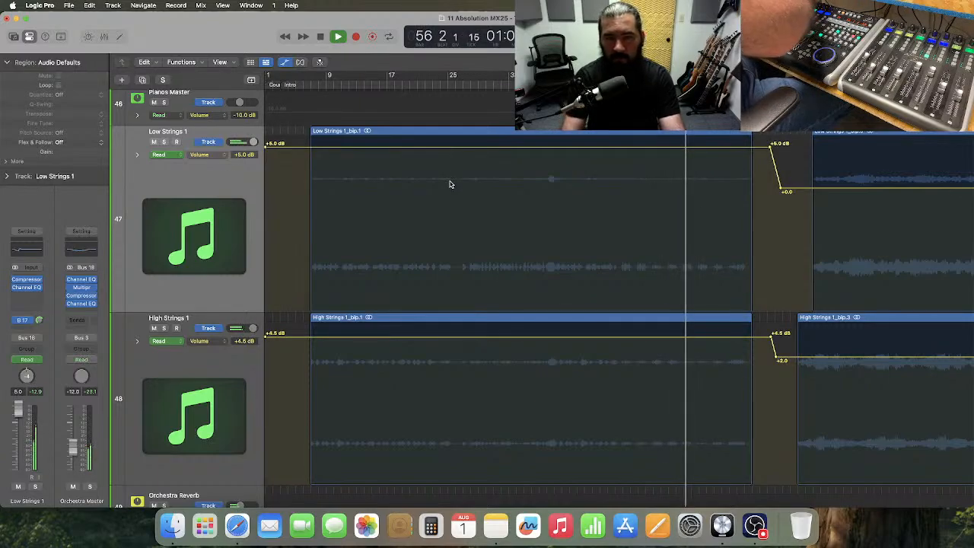
key(space)
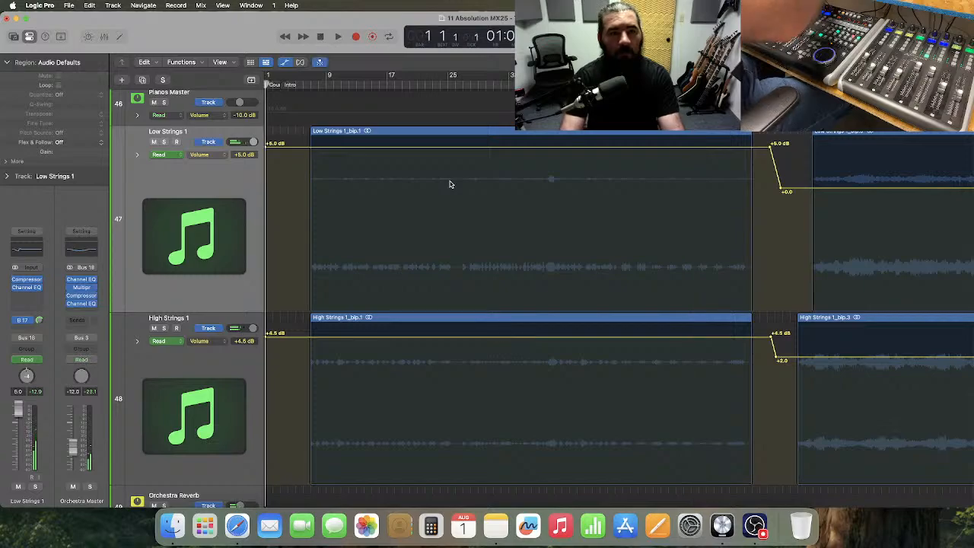
click(302, 83)
key(space)
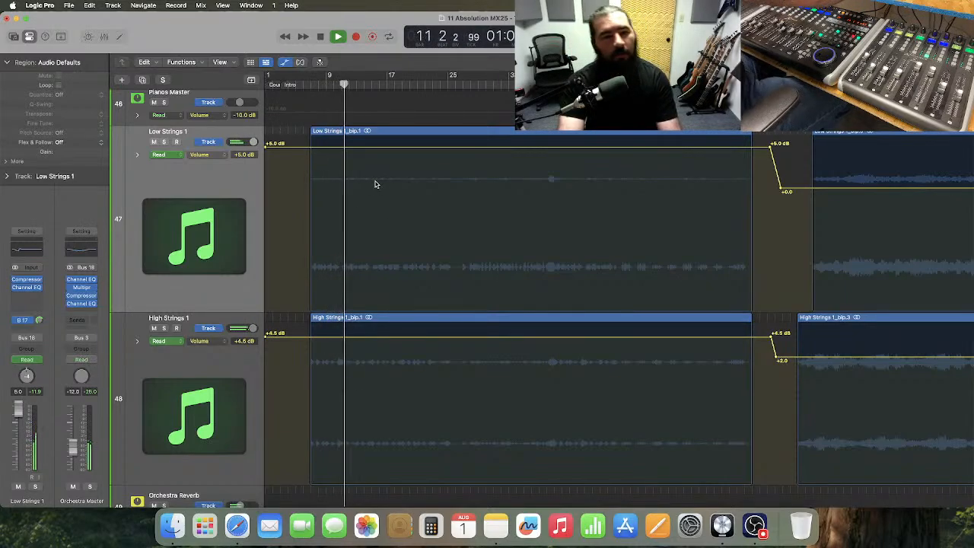
drag(374, 146, 374, 138)
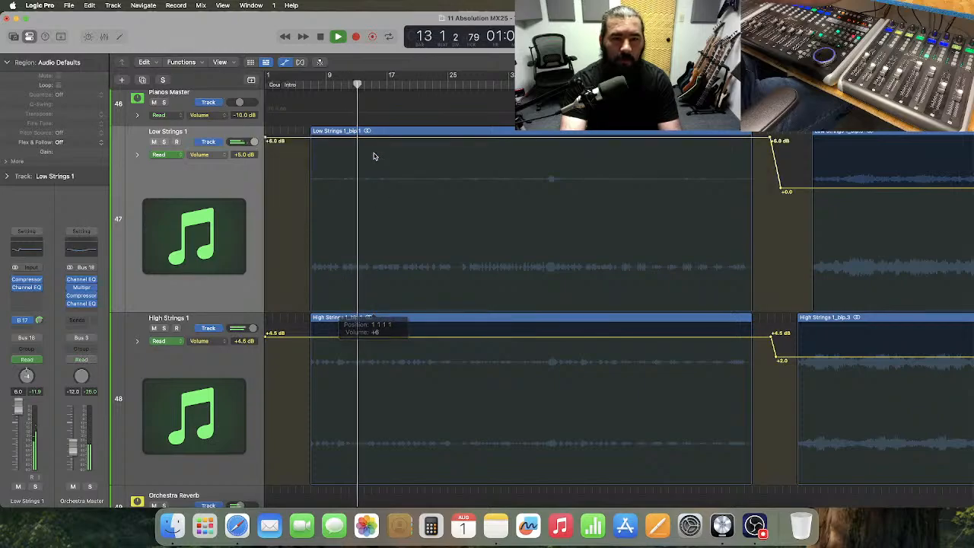
drag(395, 337, 398, 329)
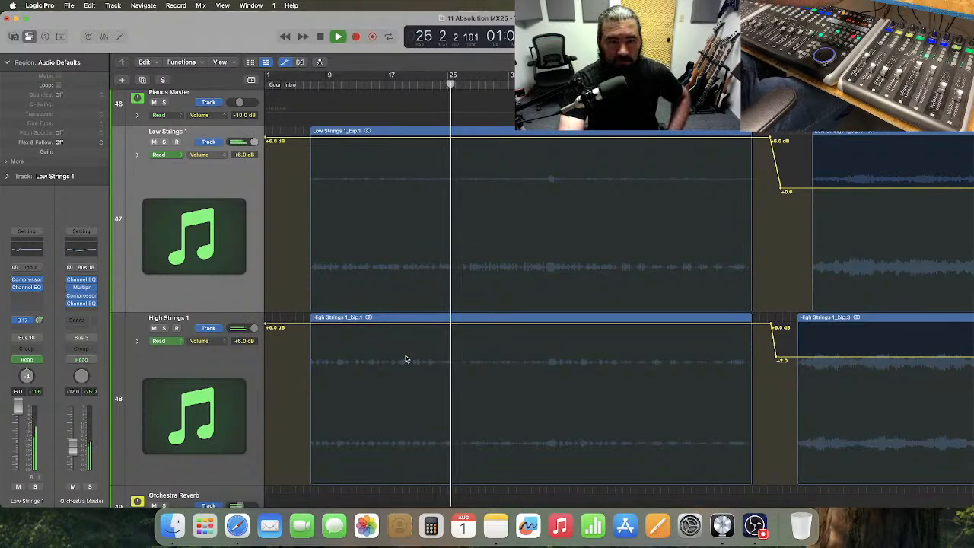
- Audition the intro strings more closely to find where they need reducing, and place the playhead at bar 23
key(super+Right)
key(super+Right)
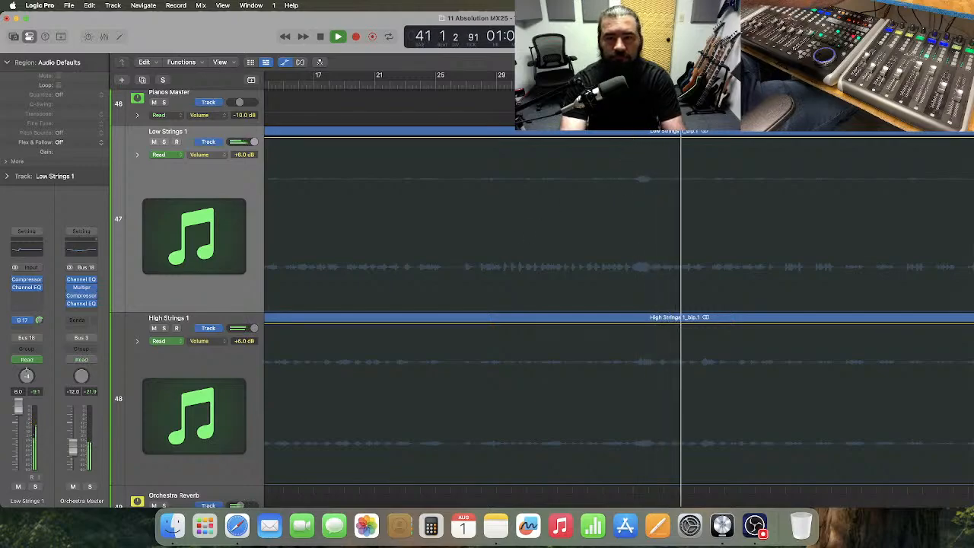
key(space)
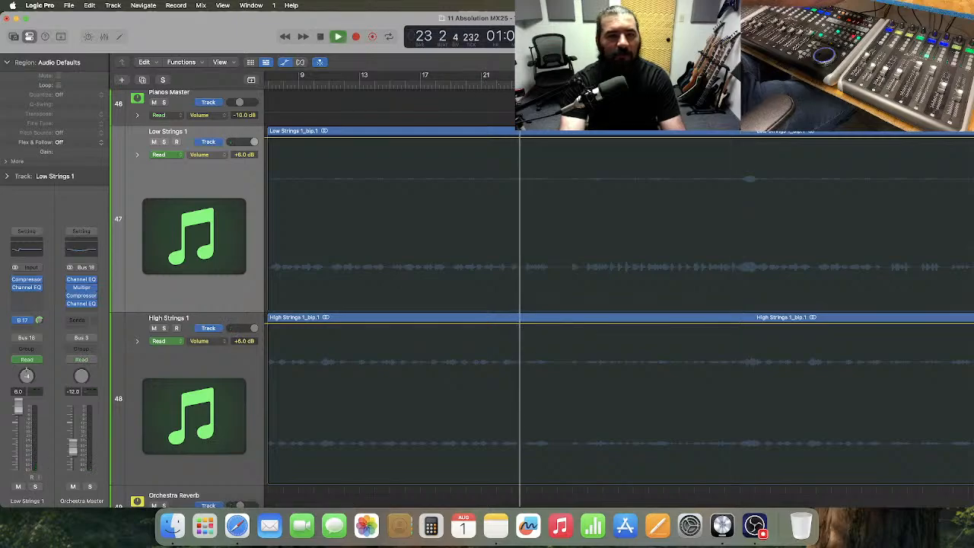
click(450, 83)
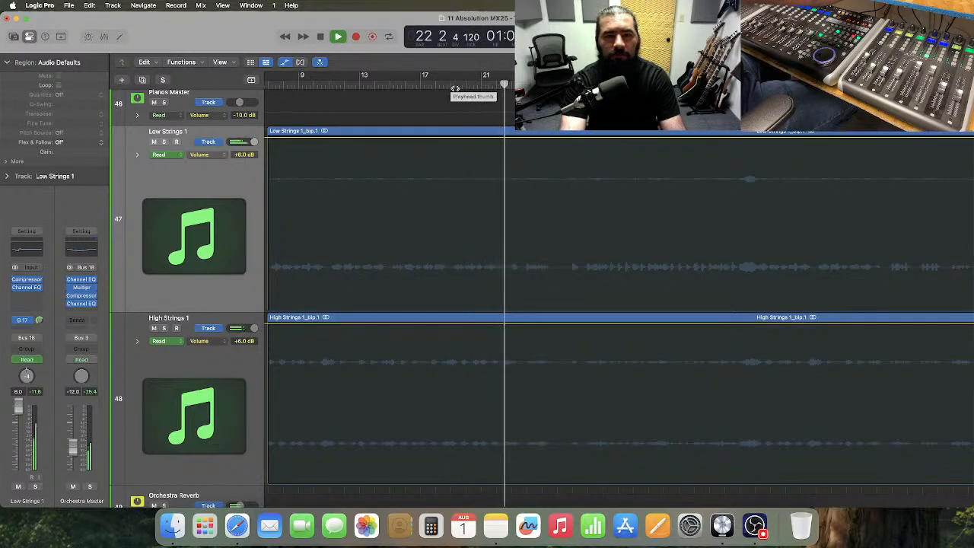
key(space)
click(512, 85)
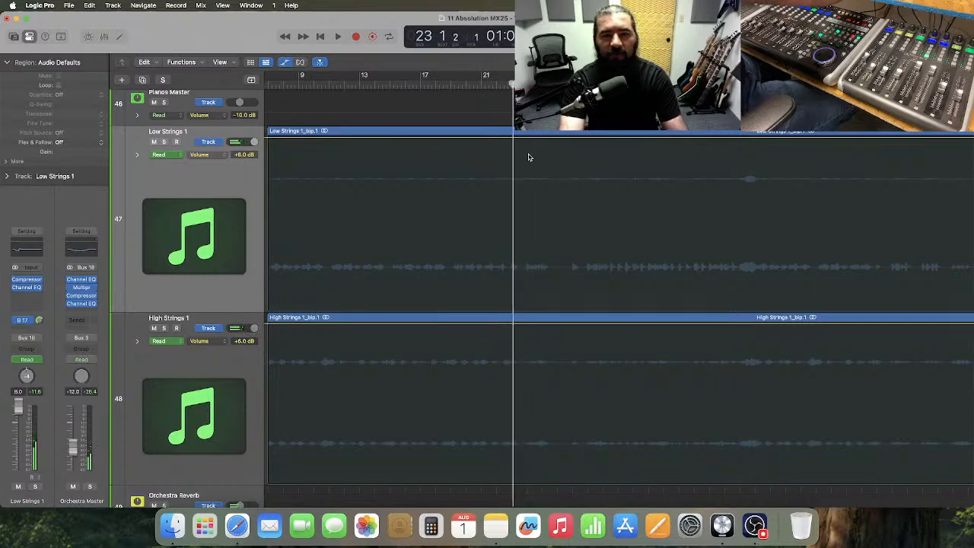
- Lower the volume automation of Low Strings 1 and High Strings 1 to +3.0 dB from bar 23 to just before bar 38
drag(513, 164, 739, 435)
scroll(652, 320, down, 2)
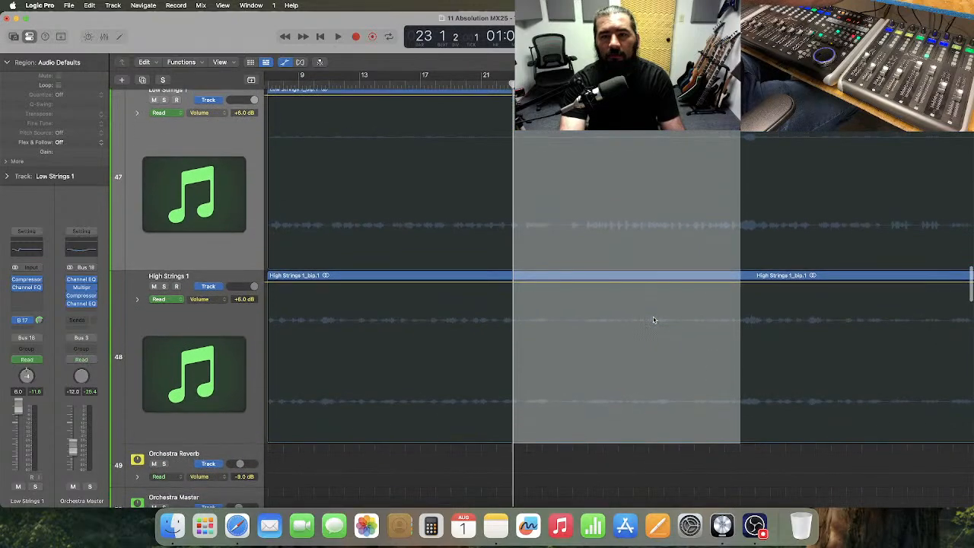
click(630, 203)
drag(596, 95, 596, 115)
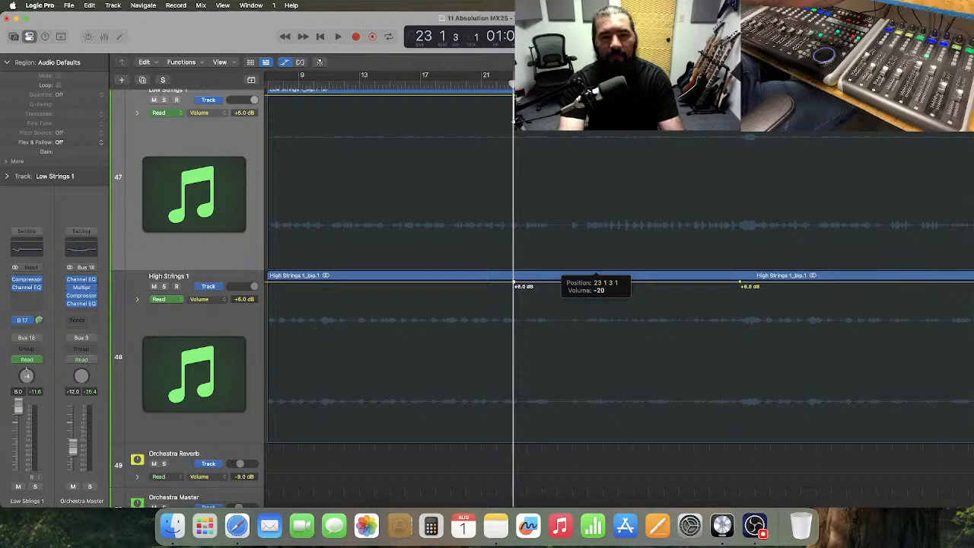
drag(596, 286, 595, 310)
- Audition the strings automation from bar 23 to the end of the first verse, about bar 65
key(space)
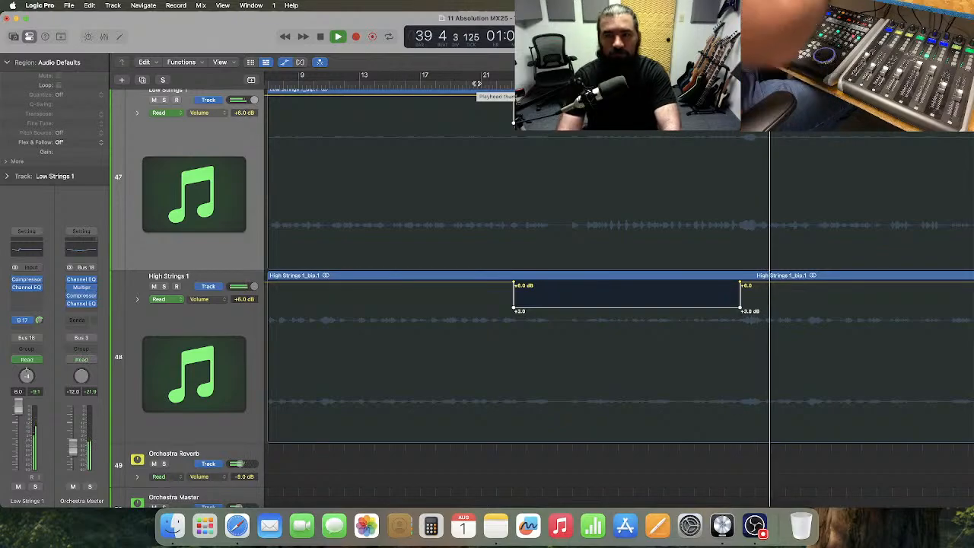
scroll(618, 202, right, 5)
scroll(618, 203, right, 5)
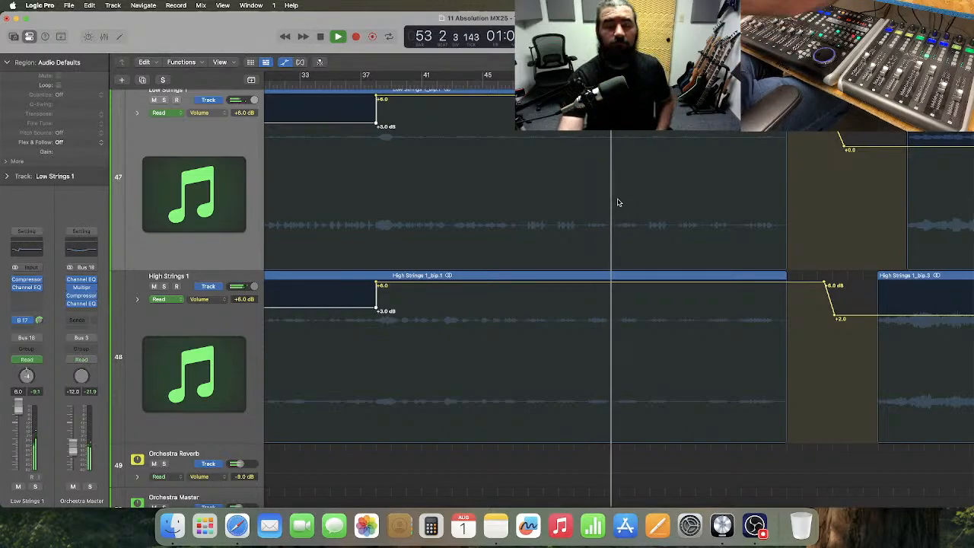
scroll(618, 202, up, 6)
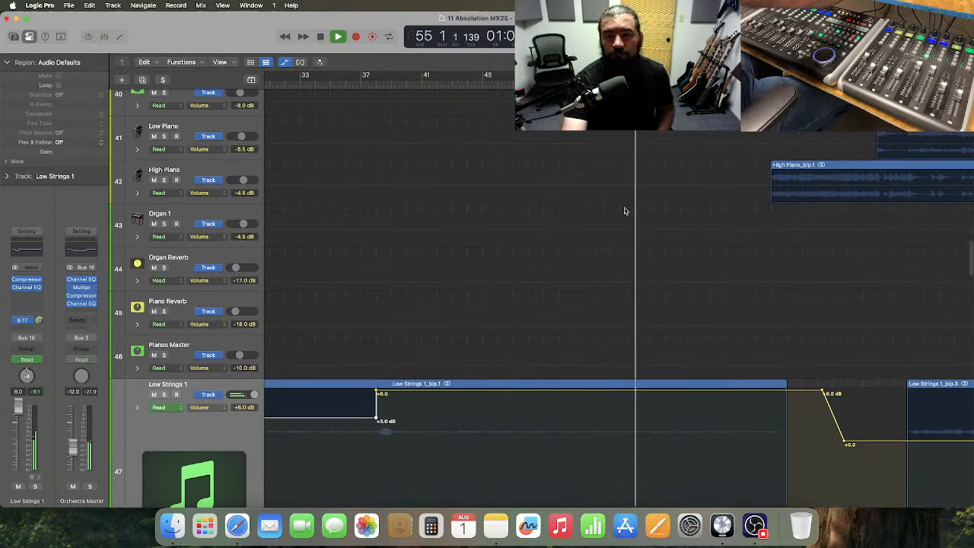
scroll(624, 211, down, 5)
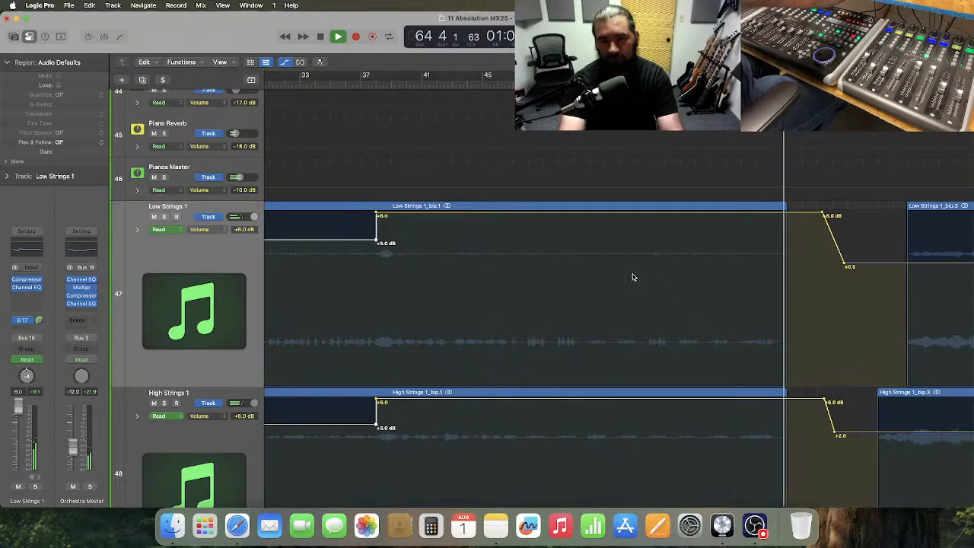
key(space)
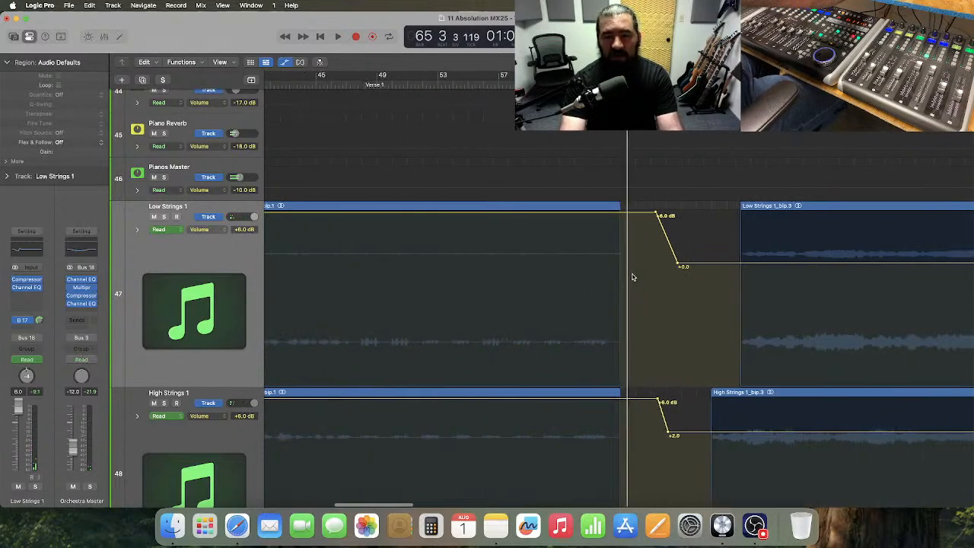
- Enlarge the High Piano track and audition its first entrance from about bar 63
scroll(632, 277, up, 5)
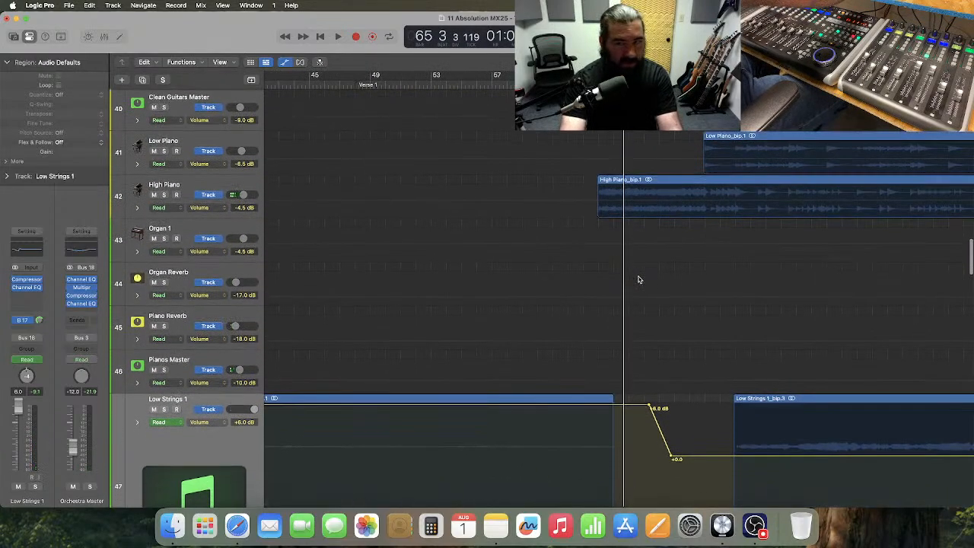
drag(193, 217, 194, 293)
scroll(278, 246, right, 3)
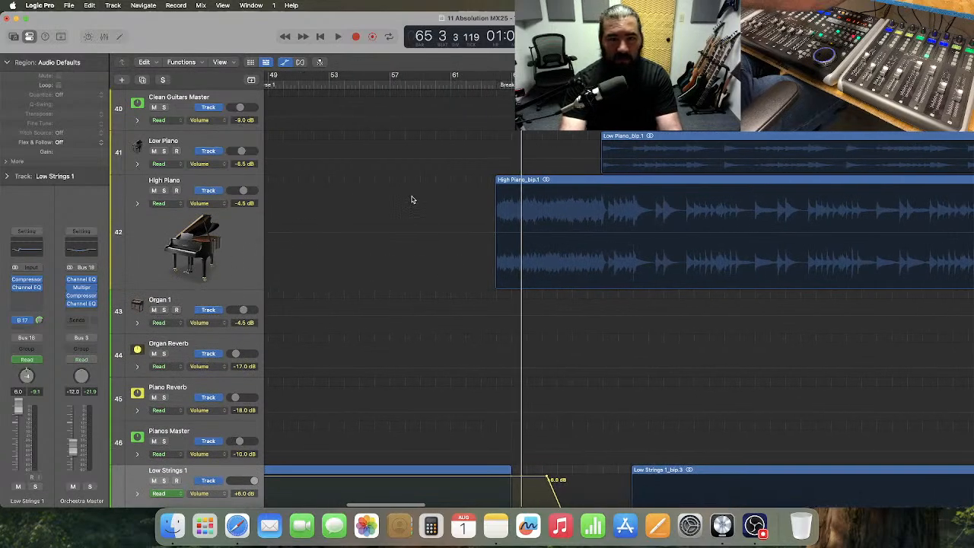
click(483, 85)
scroll(550, 222, right, 1)
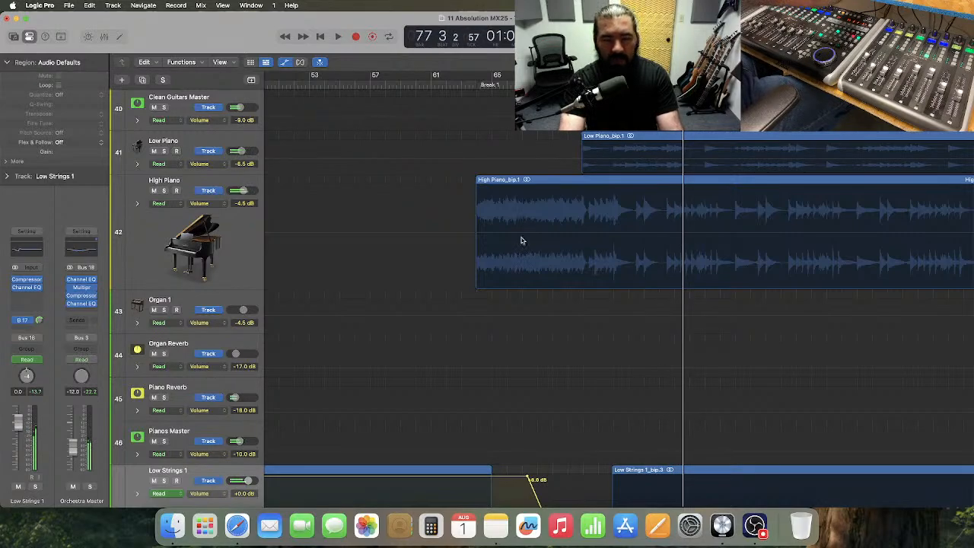
- Select the High Piano track, zoom in around bar 64, open its Channel EQ and audition the entrance from about bar 63
click(478, 83)
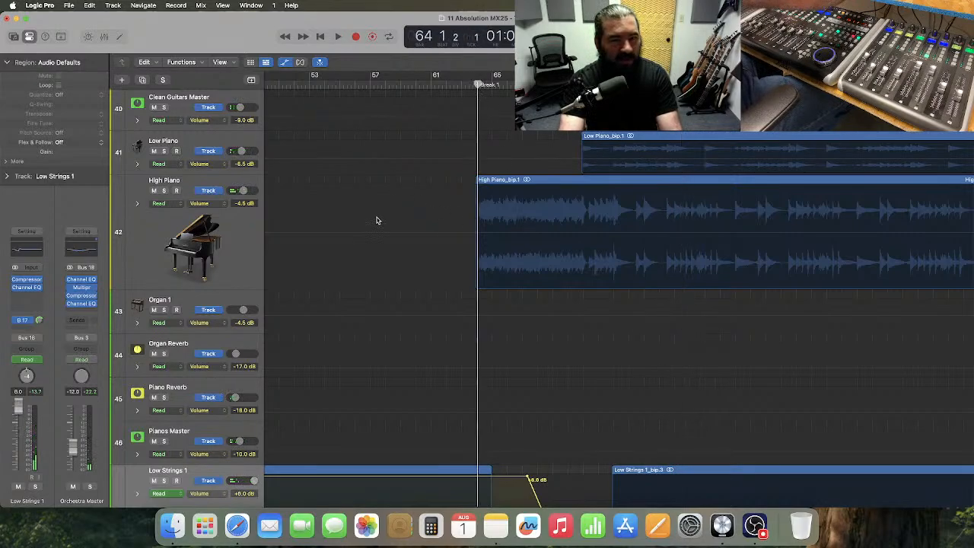
click(233, 236)
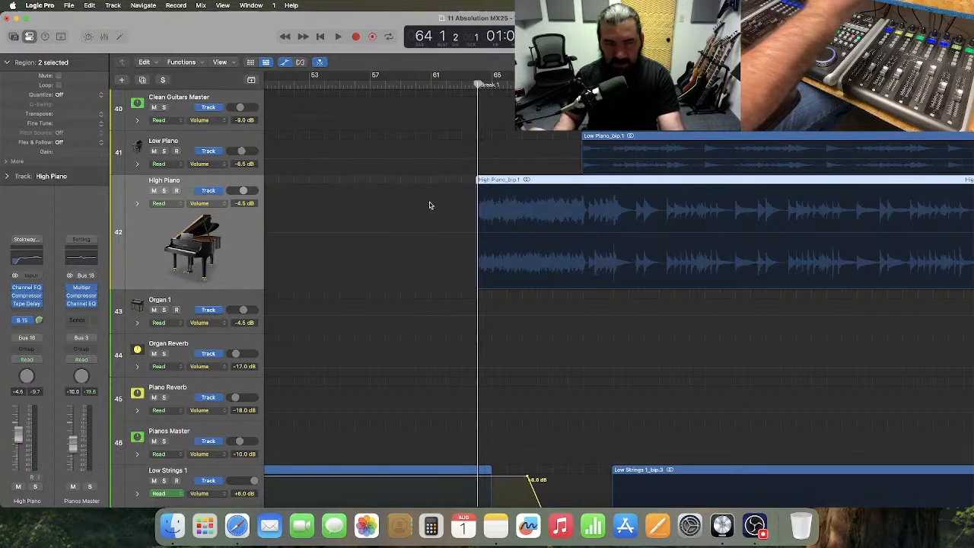
key(super+Right)
key(super+Right)
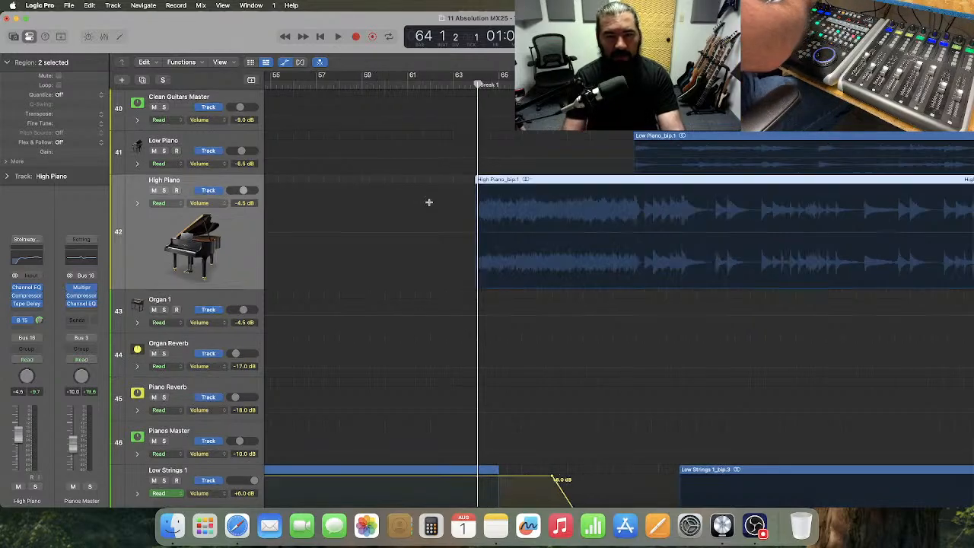
click(467, 84)
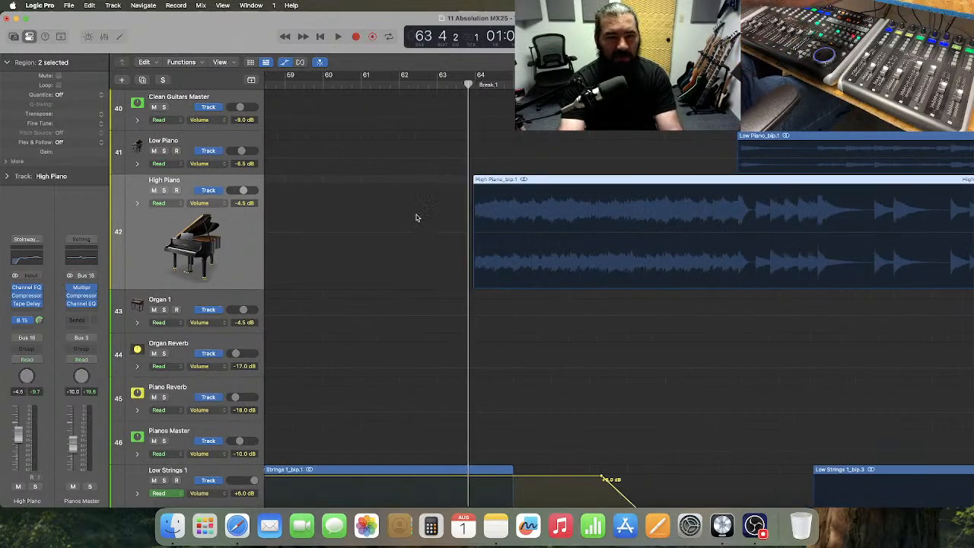
click(393, 260)
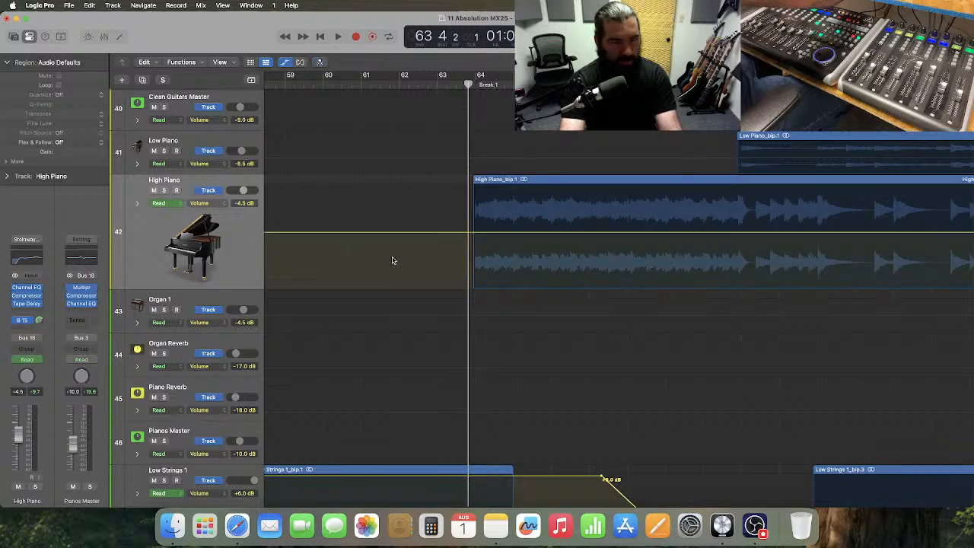
click(239, 237)
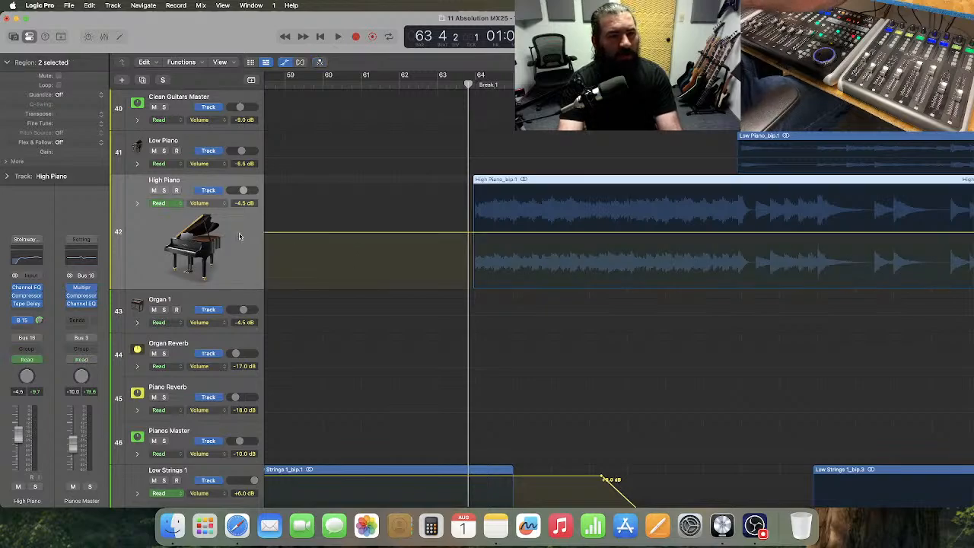
click(29, 259)
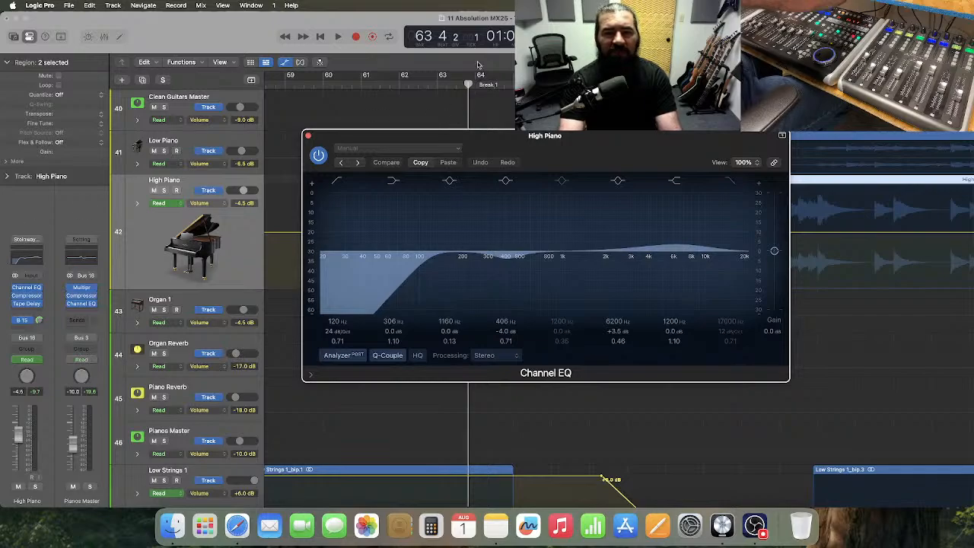
click(445, 84)
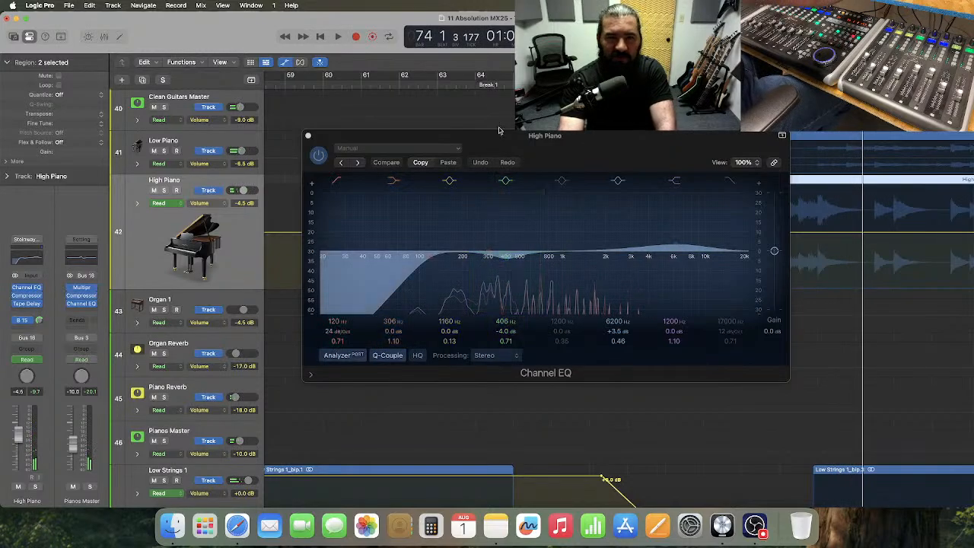
- Shape the High Piano EQ's Peak 1 band into a -12.8 dB cut at 262 Hz with Q 1.00 while auditioning the entrance
click(475, 84)
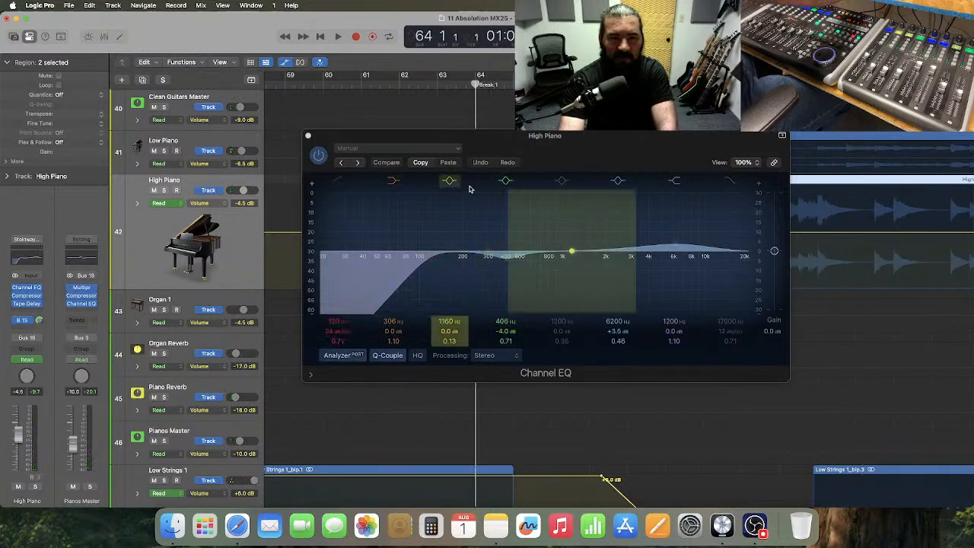
drag(449, 323, 449, 369)
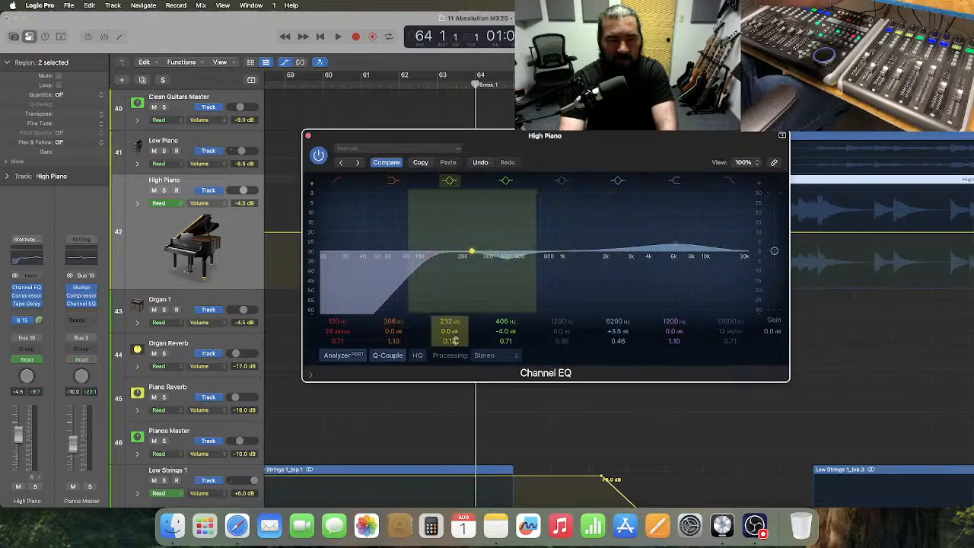
text(1)
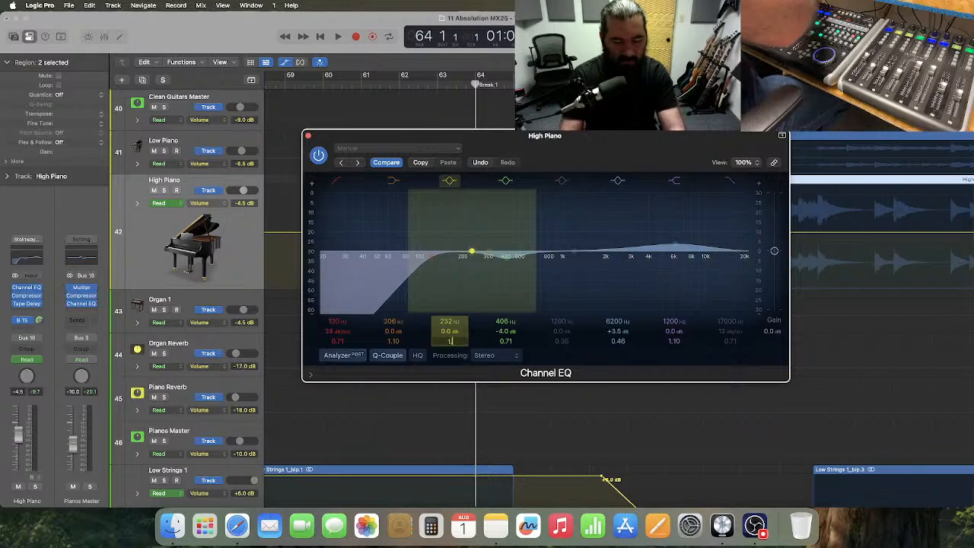
key(Return)
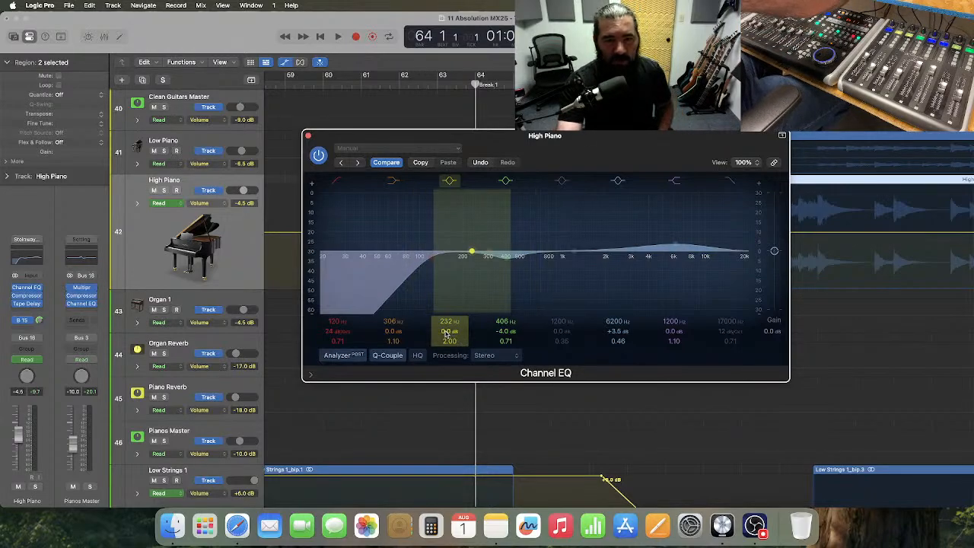
drag(446, 335, 447, 352)
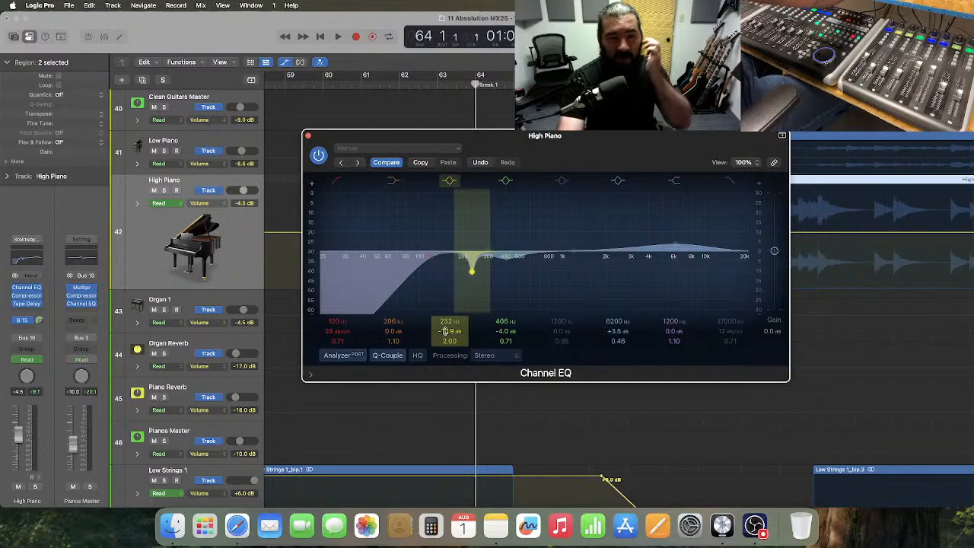
click(443, 84)
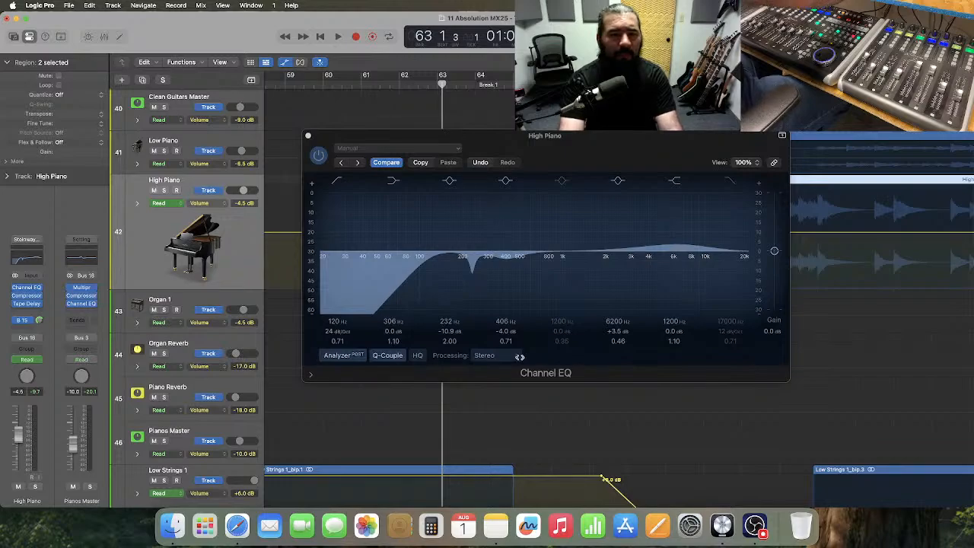
click(444, 323)
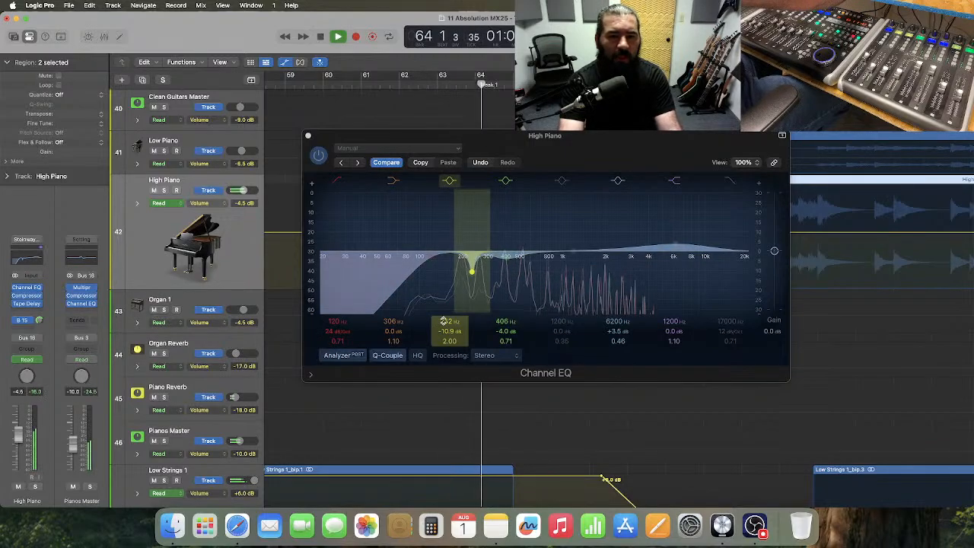
mouse_move(443, 321)
mouse_down()
mouse_move(444, 311)
mouse_move(449, 351)
mouse_move(450, 339)
mouse_up()
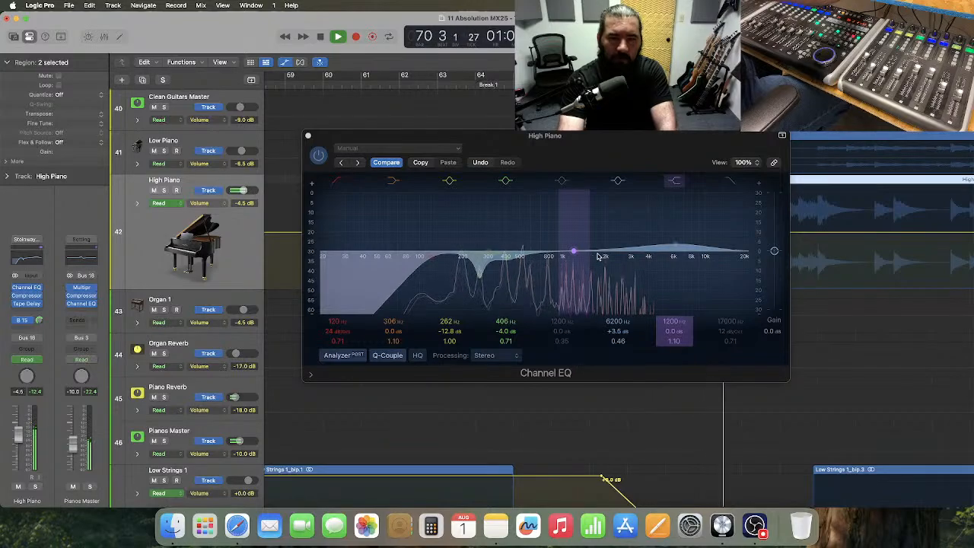
- Enable the High Piano EQ's Peak 3 band and cut -4.9 dB at about 530 Hz with Q 1.00, then close the EQ
click(562, 183)
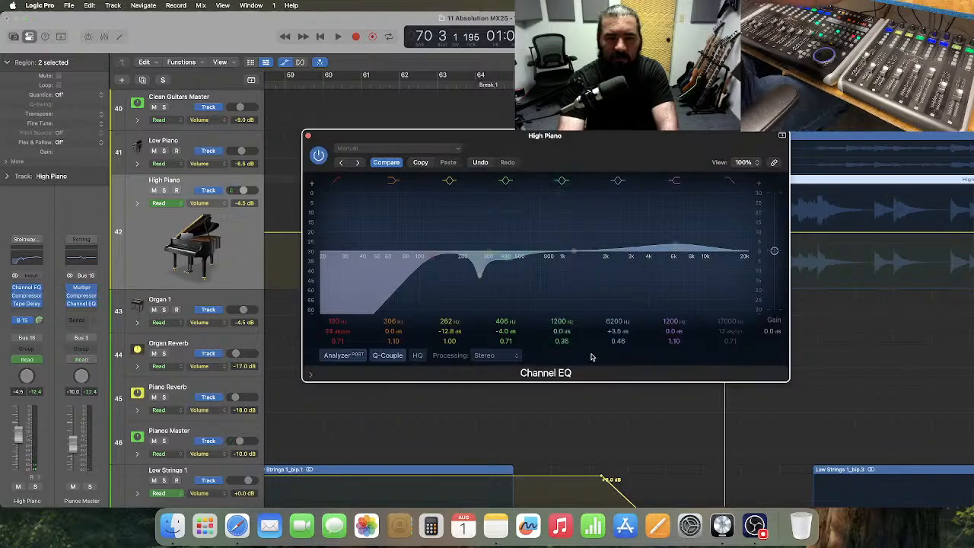
drag(573, 251, 518, 252)
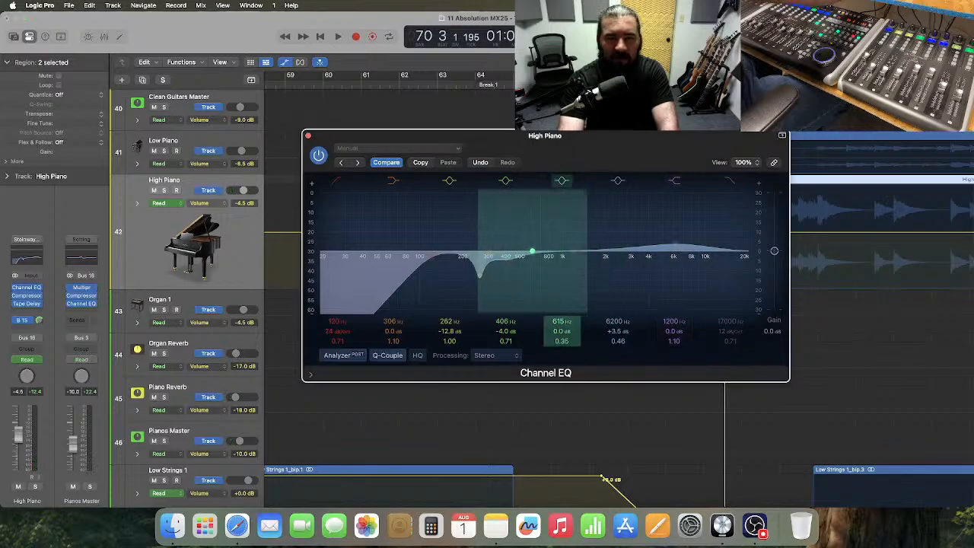
drag(564, 341, 565, 343)
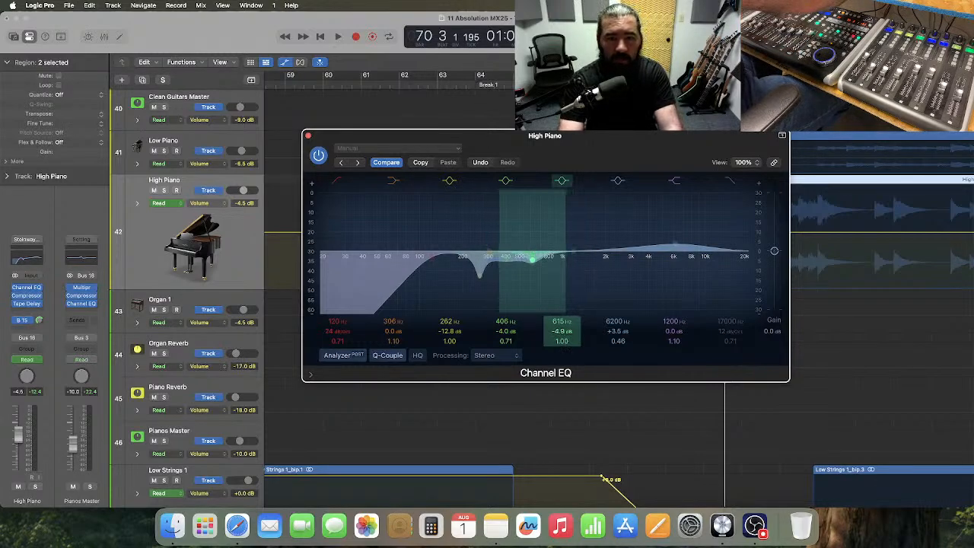
click(464, 84)
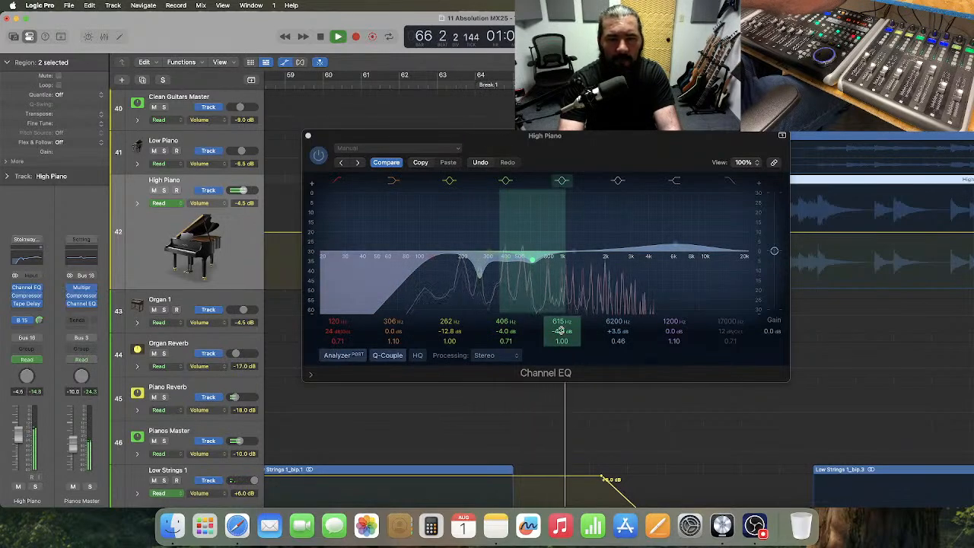
drag(563, 322, 562, 331)
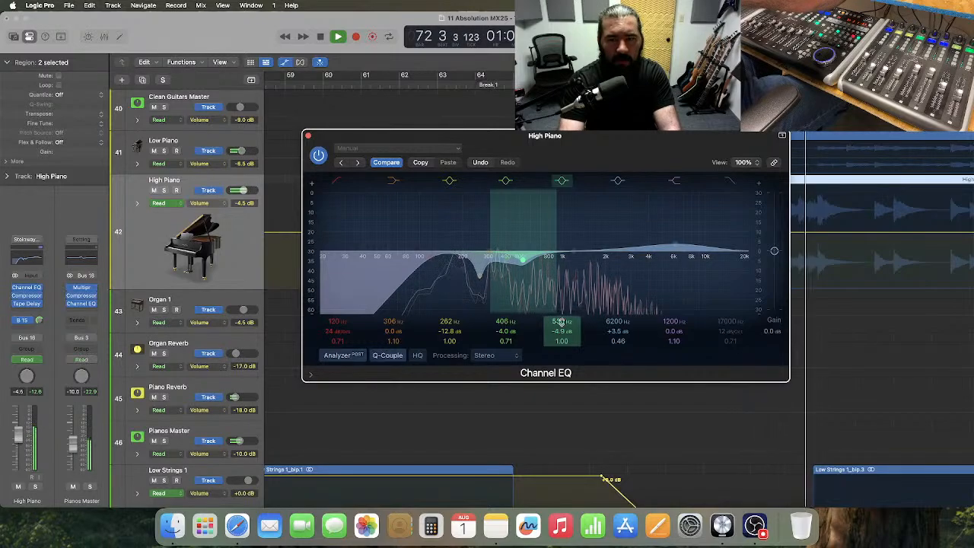
key(space)
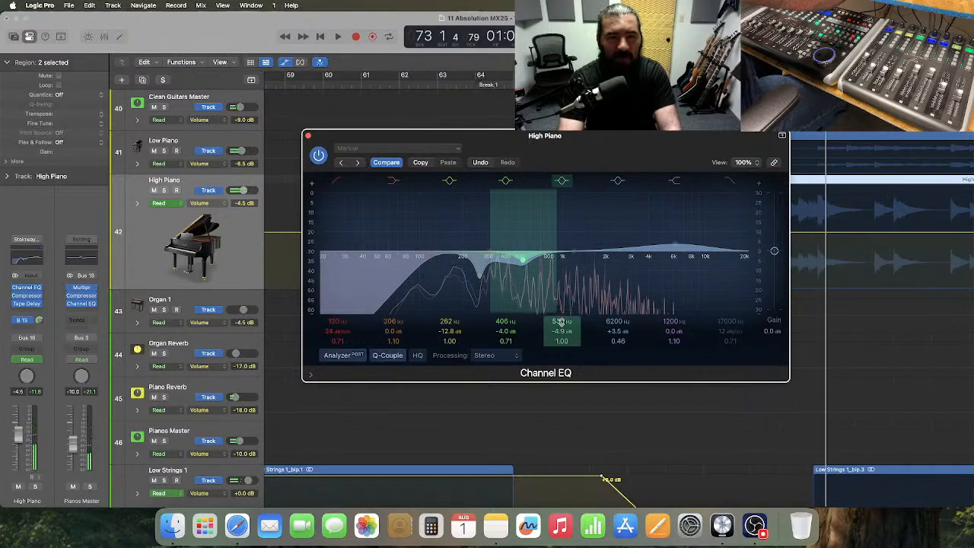
click(309, 136)
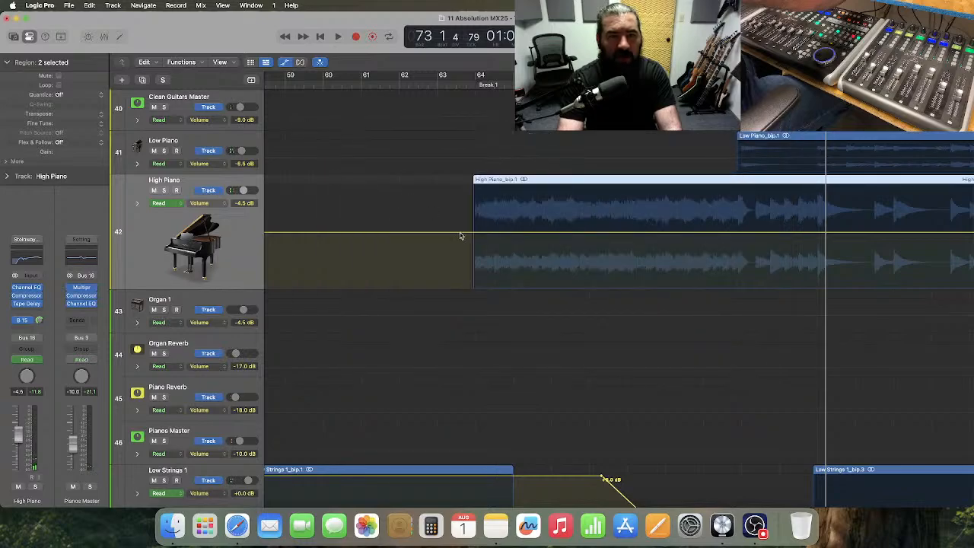
- Automate High Piano's Channel EQ Peak 1 On/Off to be on only from just before bar 64 to about bar 71
click(203, 204)
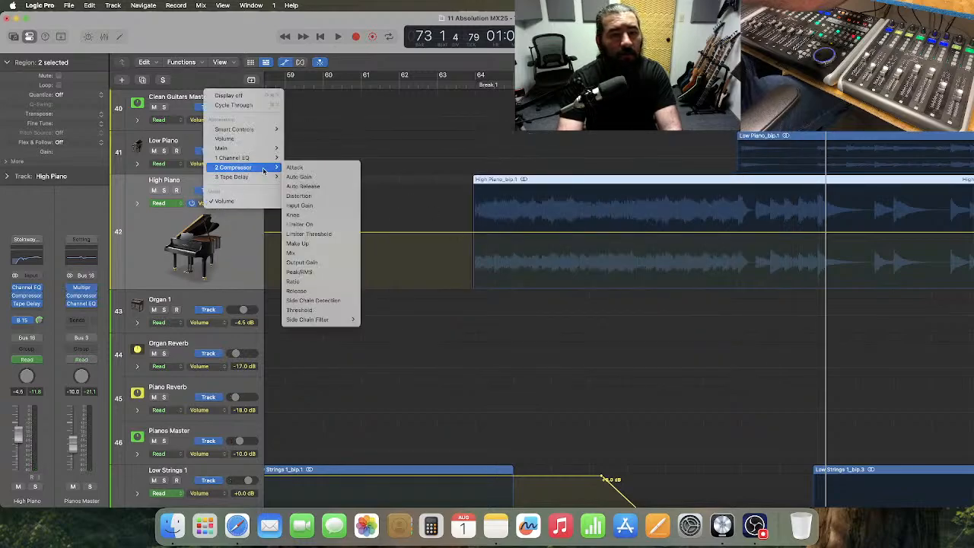
mouse_move(264, 164)
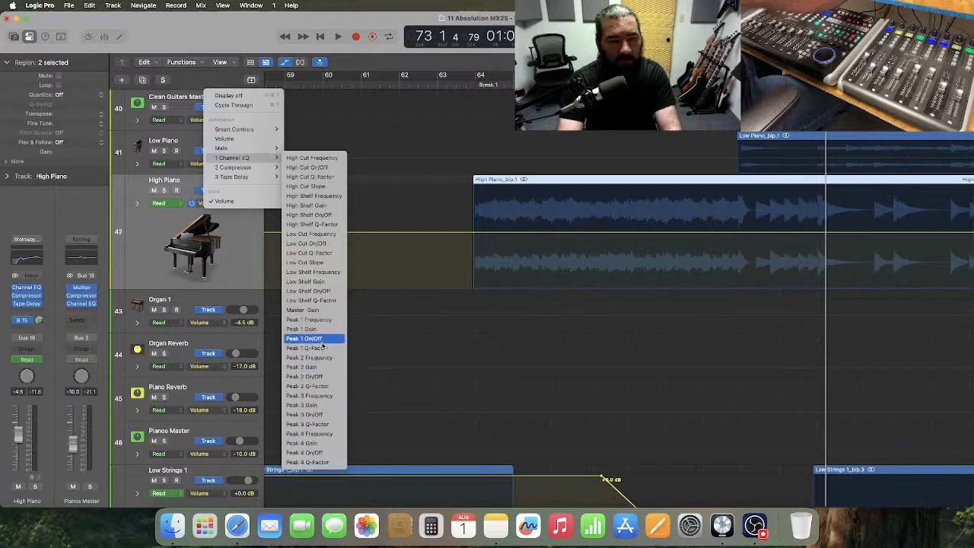
click(323, 338)
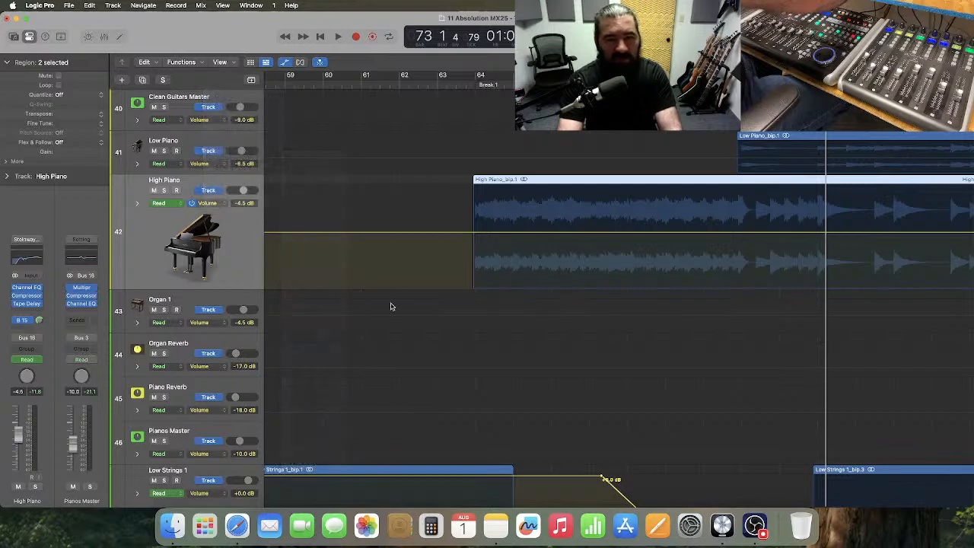
click(538, 233)
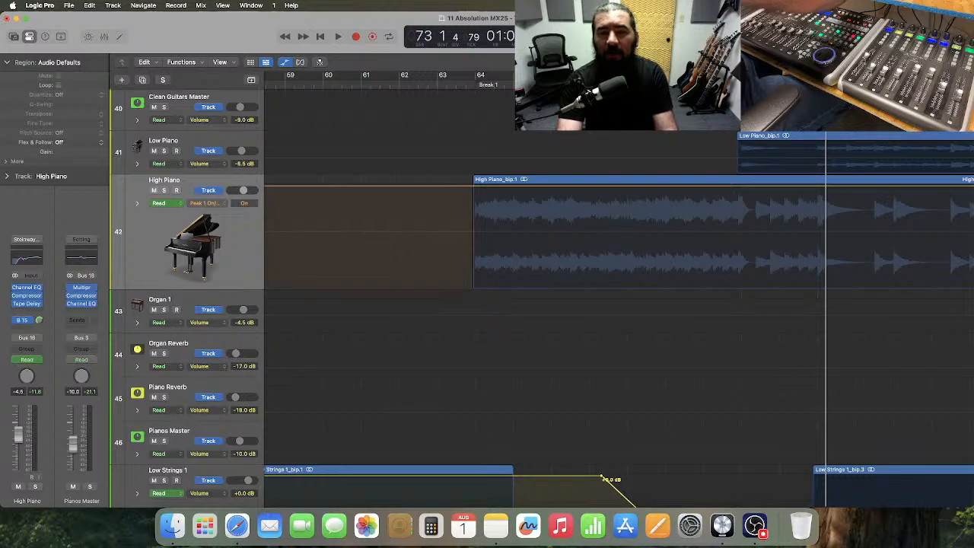
click(726, 63)
click(494, 203)
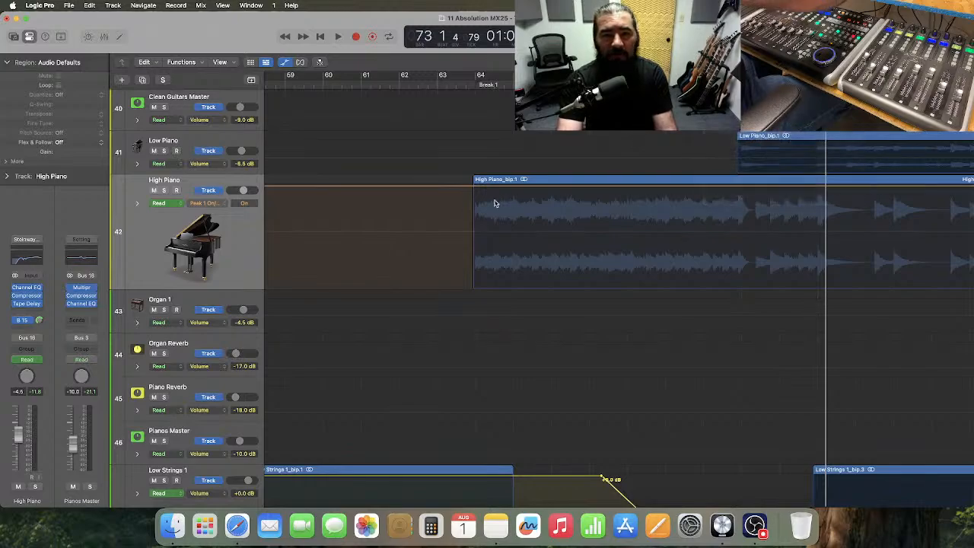
drag(466, 207, 737, 222)
click(631, 187)
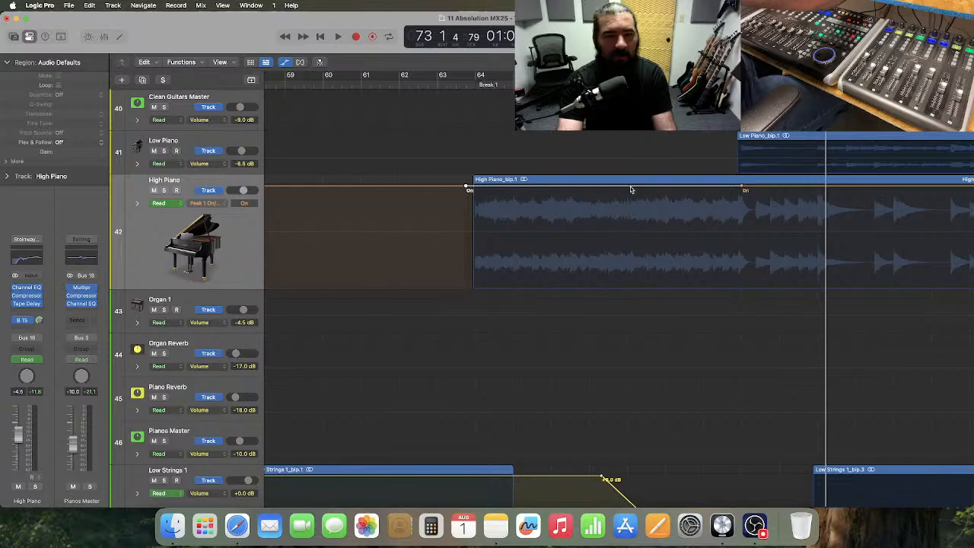
click(429, 192)
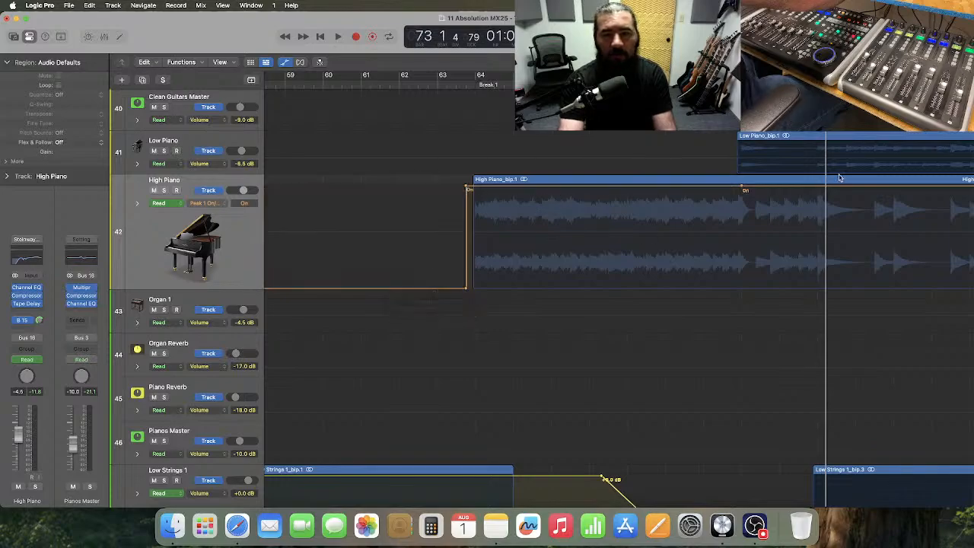
drag(773, 191, 760, 246)
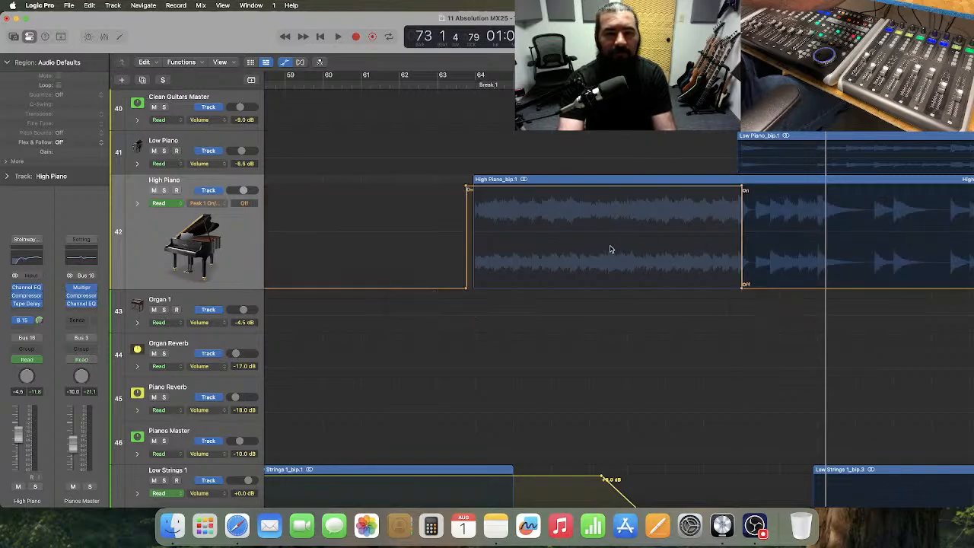
- Automate High Piano's Channel EQ Peak 3 On/Off to be on only from just before bar 64 to about bar 71
click(209, 204)
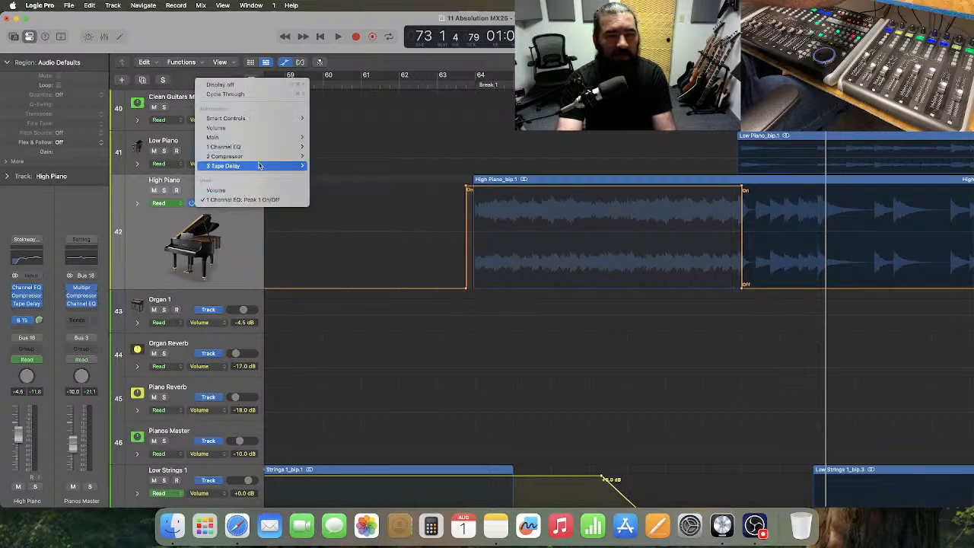
mouse_move(266, 148)
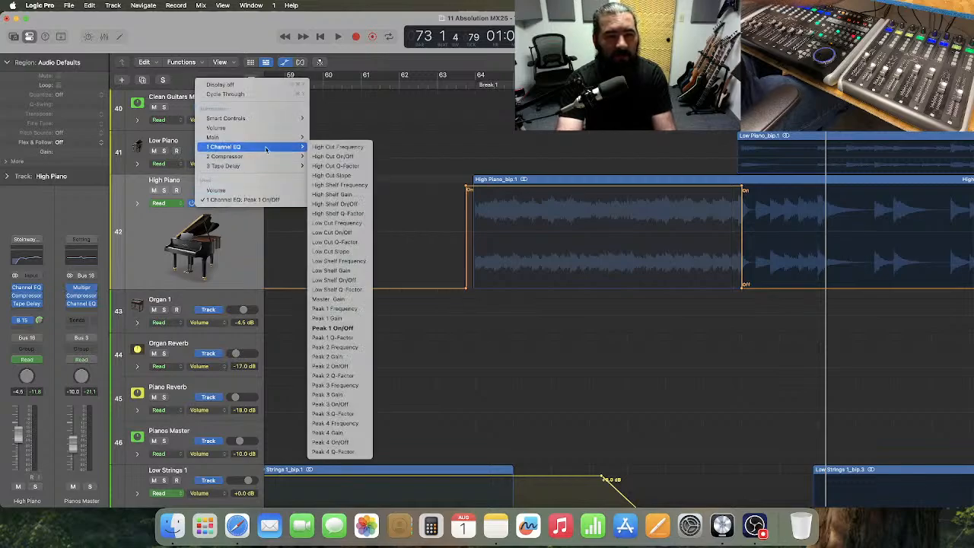
click(355, 403)
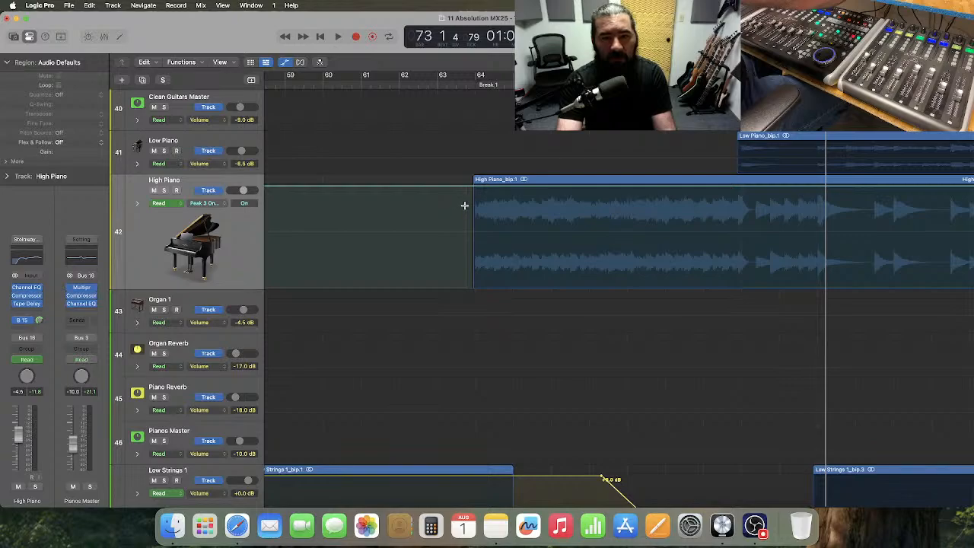
drag(464, 204, 742, 217)
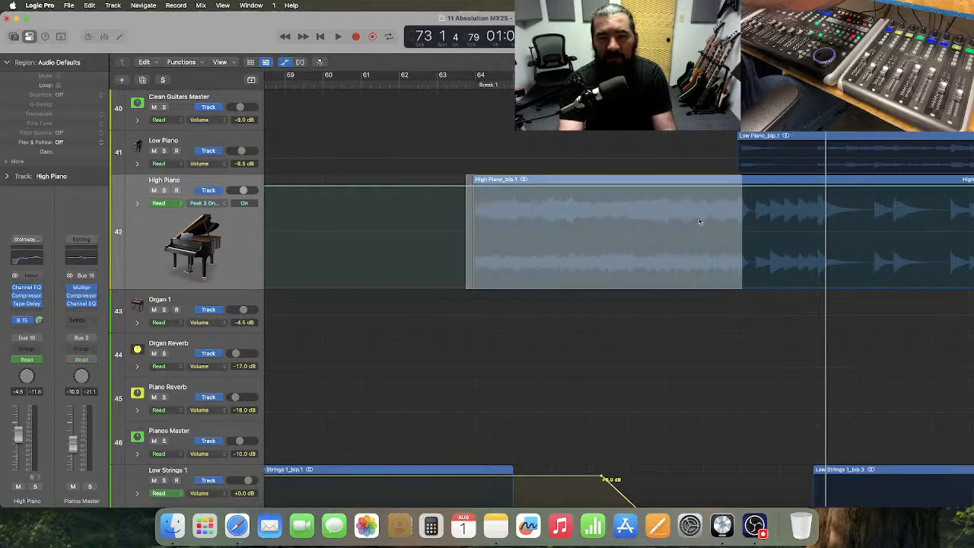
click(583, 188)
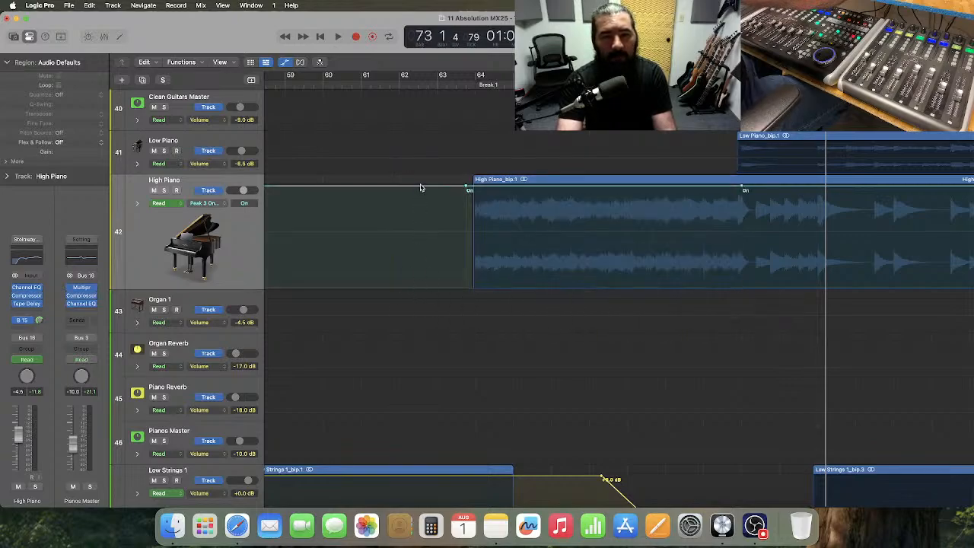
drag(420, 188, 420, 257)
drag(777, 192, 769, 246)
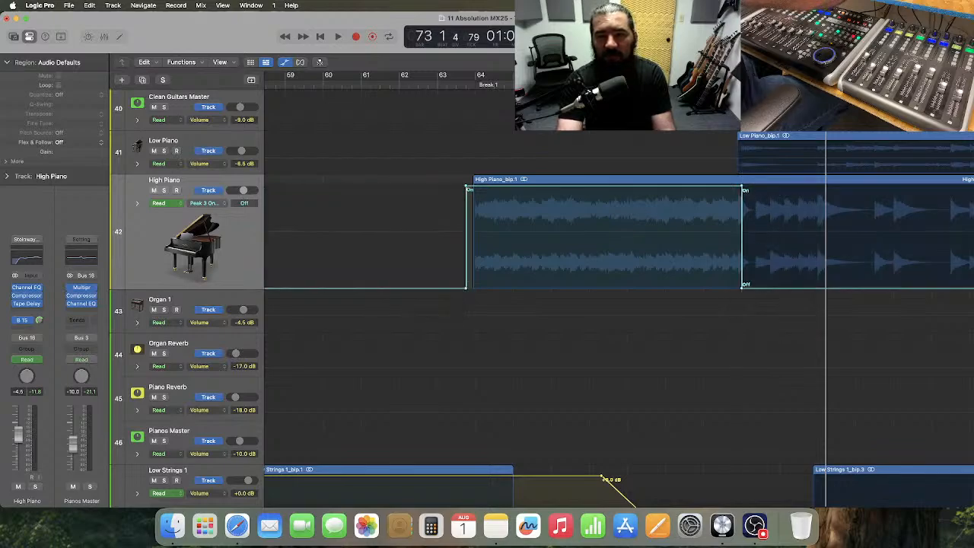
- Audition the High Piano from about bar 70 through the point near bar 71 where the EQ cuts switch off
click(713, 82)
key(grave)
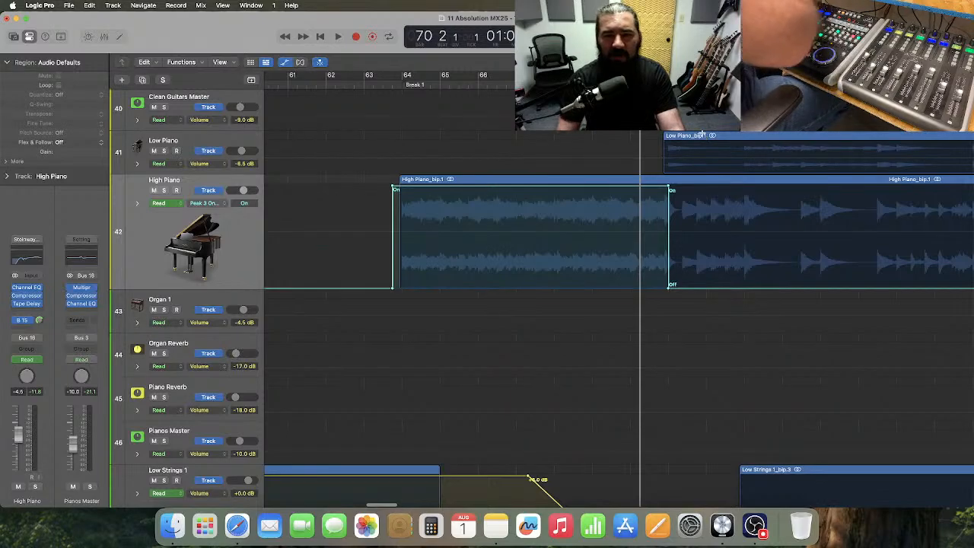
key(super+Right)
key(super+Right)
key(super+Right)
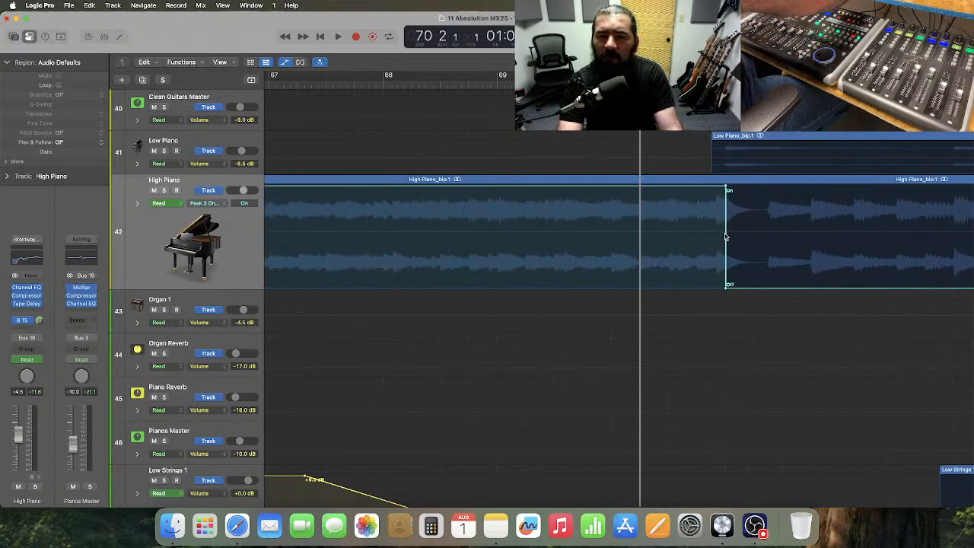
key(space)
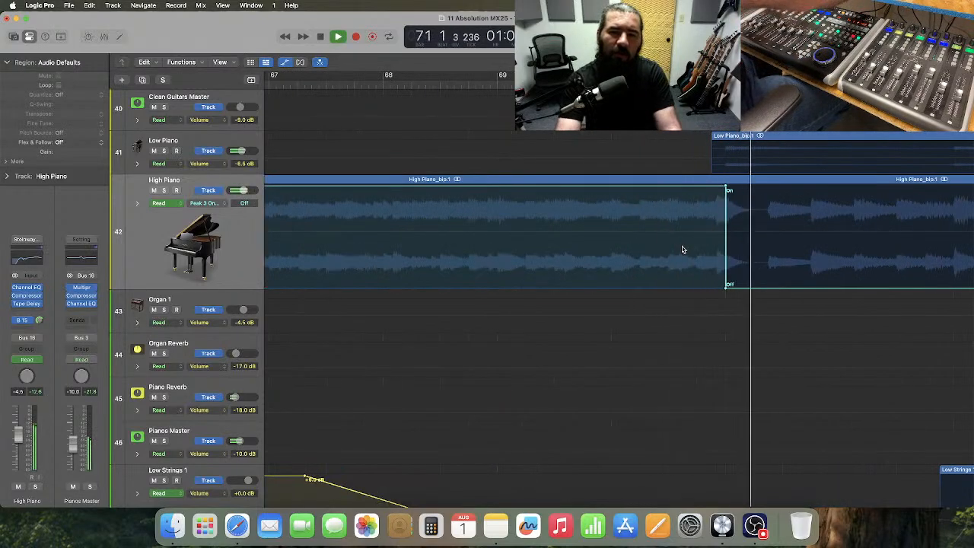
key(super+Left)
key(super+Left)
key(super+Left)
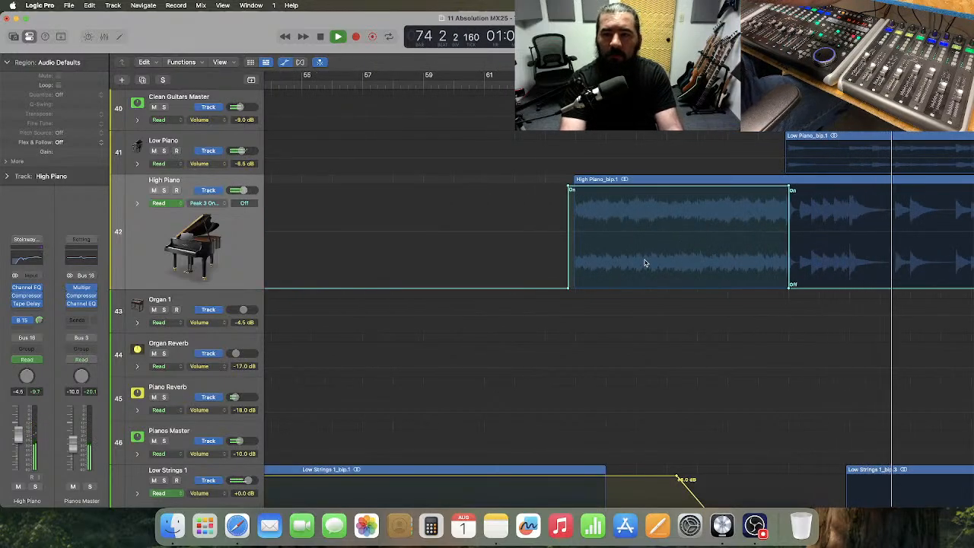
scroll(646, 263, right, 6)
key(space)
- Automate High Piano's Peak 3 On/Off to be on for the Break 2 entrance, from just before bar 223 to about bar 230
scroll(646, 263, right, 12)
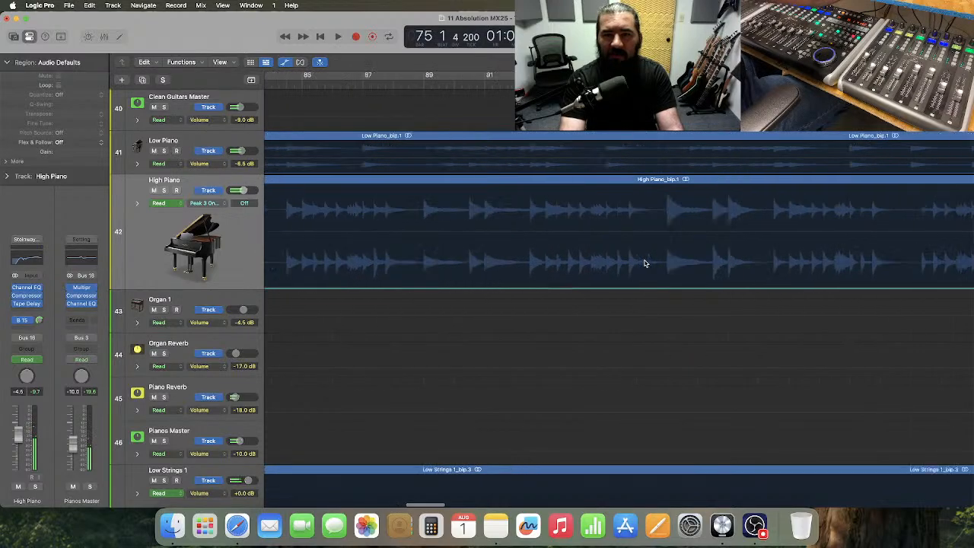
scroll(645, 264, right, 6)
scroll(645, 263, right, 20)
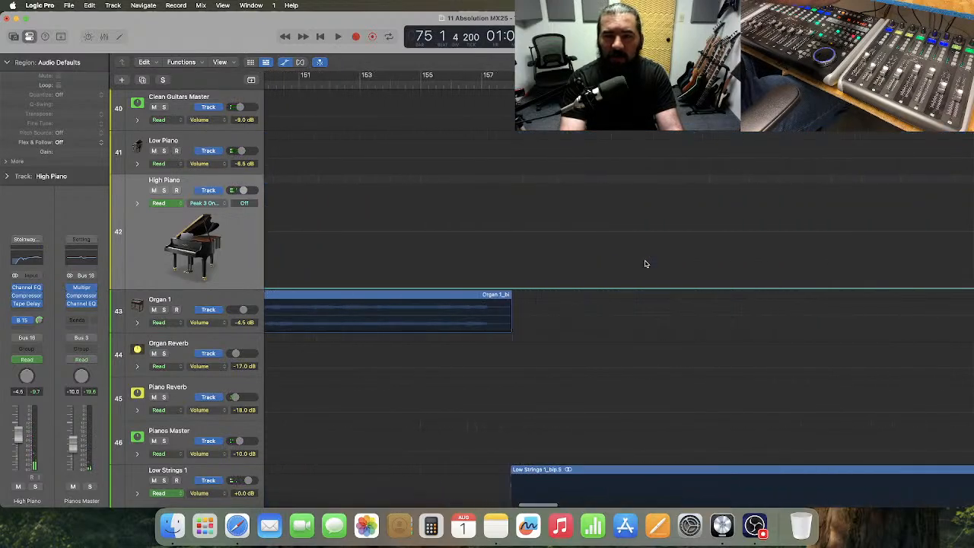
scroll(645, 263, right, 1)
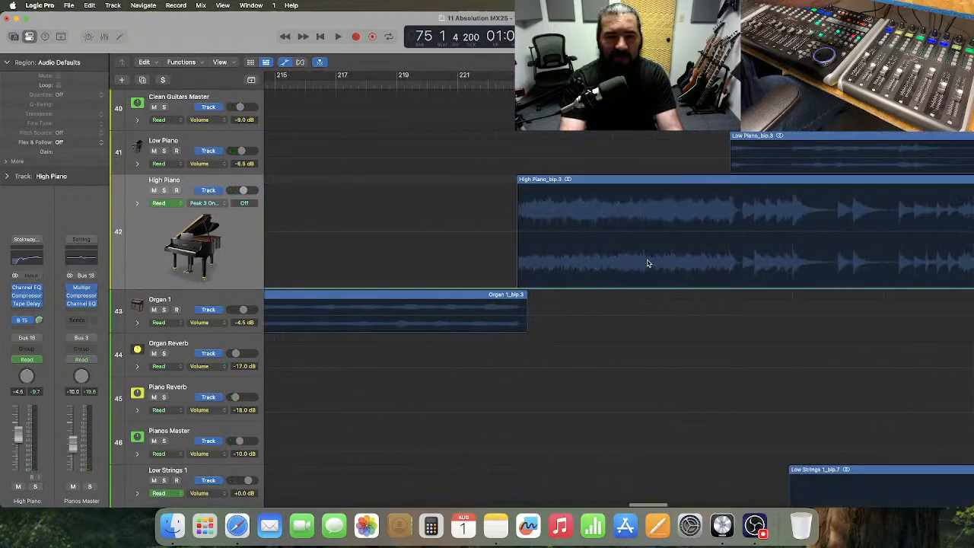
scroll(498, 241, right, 3)
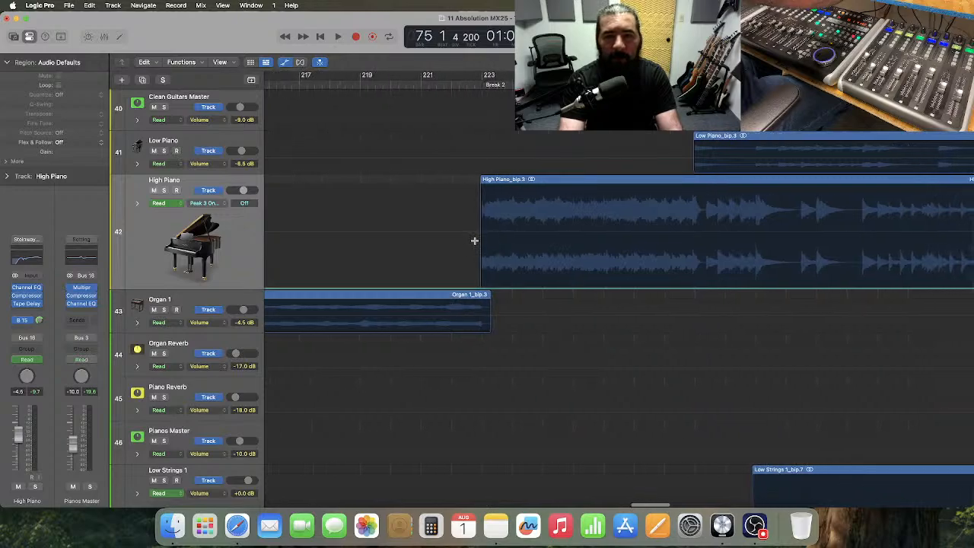
drag(474, 240, 696, 256)
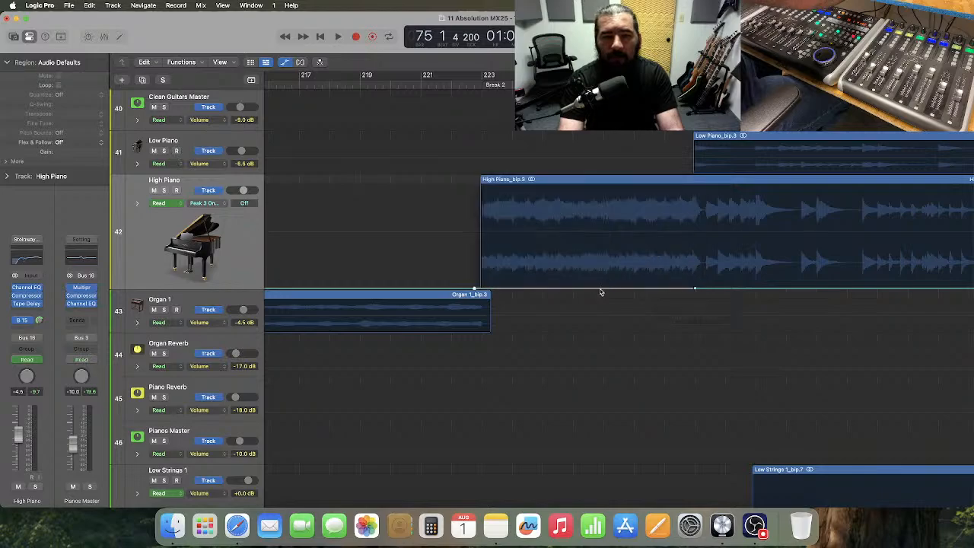
drag(600, 291, 528, 221)
- Automate High Piano's Peak 1 On/Off to be on over the same Break 2 entrance, just before bar 223 to about bar 230
click(206, 203)
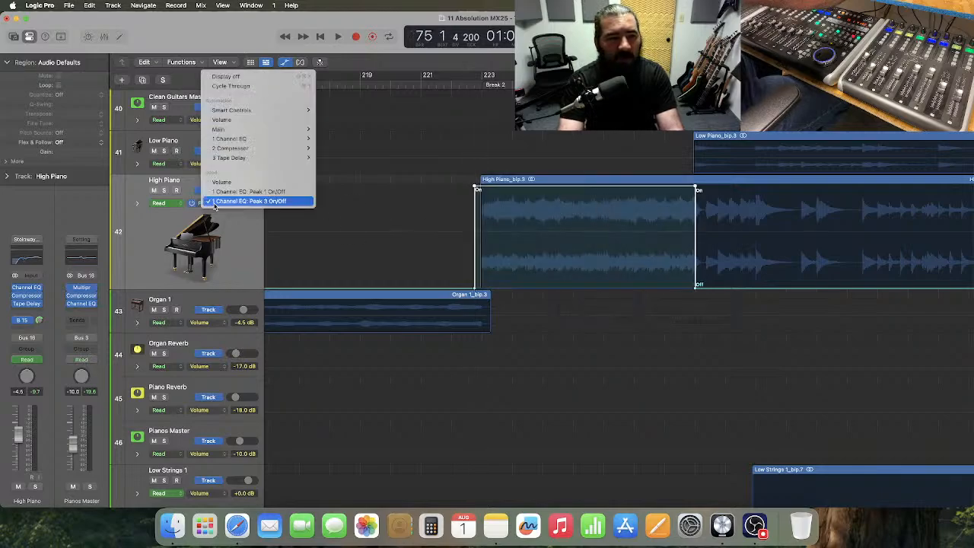
click(258, 190)
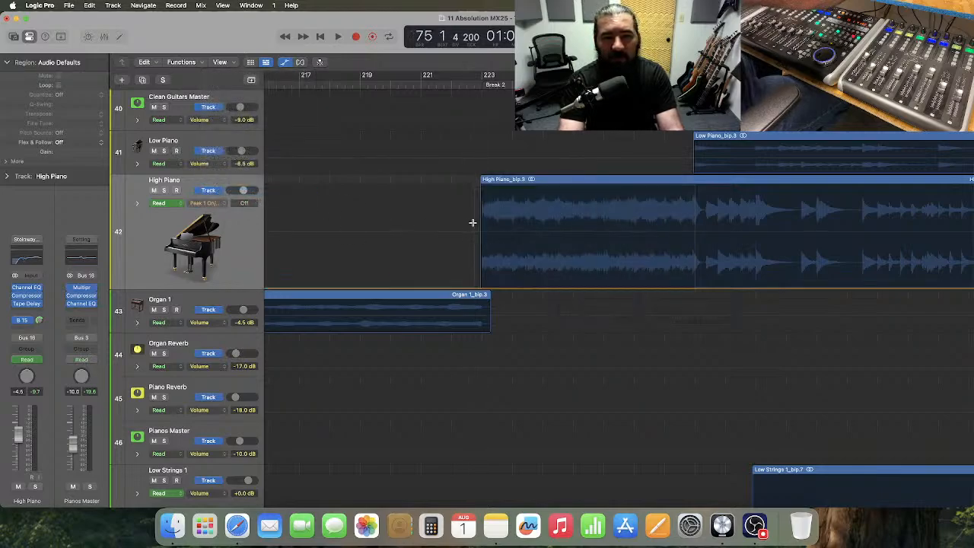
drag(472, 222, 694, 221)
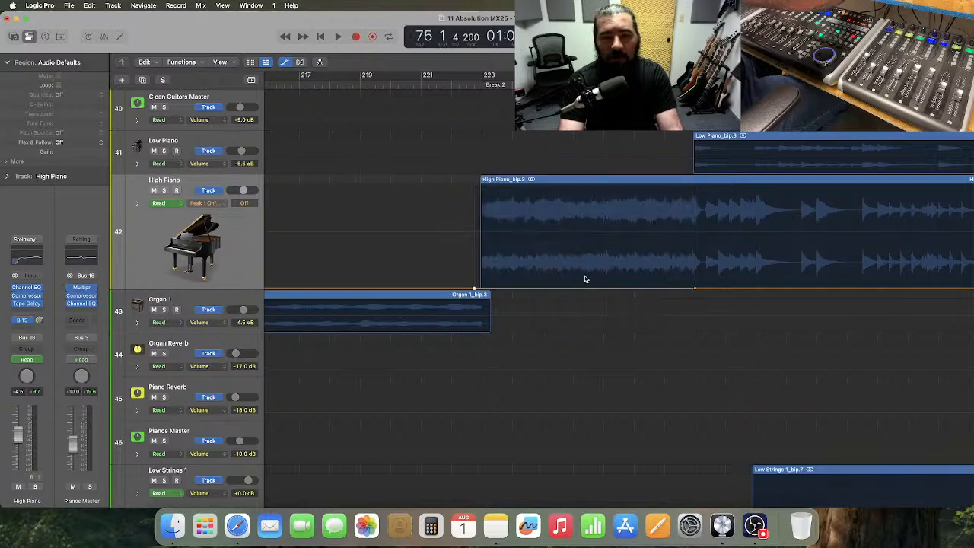
drag(586, 291, 583, 226)
- Show High Piano's Volume automation, enlarge the track, and raise the Break 1 entrance to -3.5 dB from just before bar 64 to about bar 71
scroll(373, 221, left, 15)
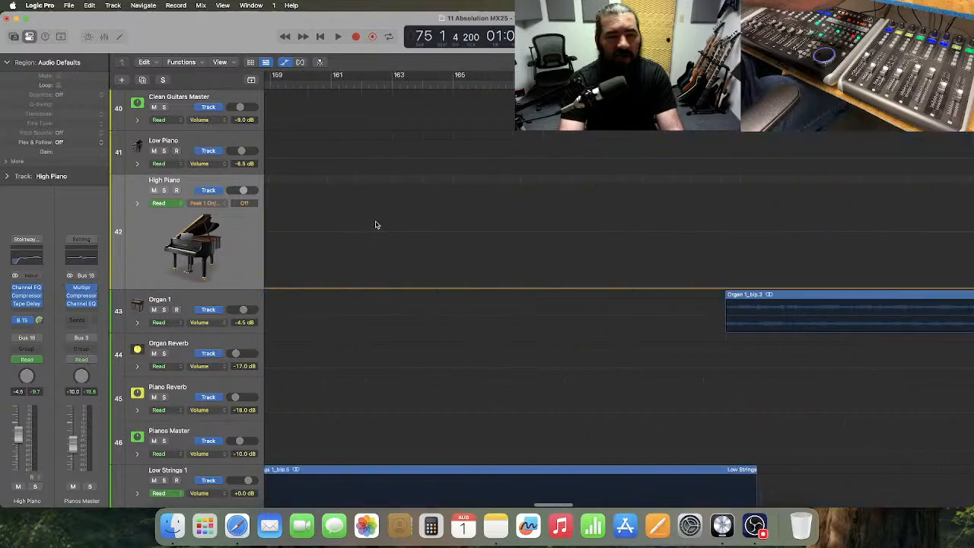
scroll(378, 227, left, 3)
click(206, 202)
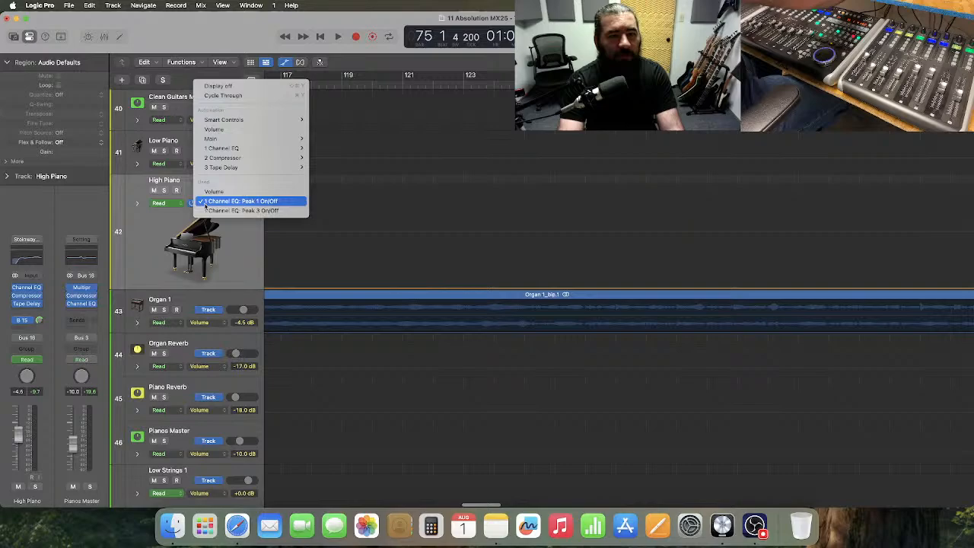
click(232, 131)
scroll(428, 255, left, 10)
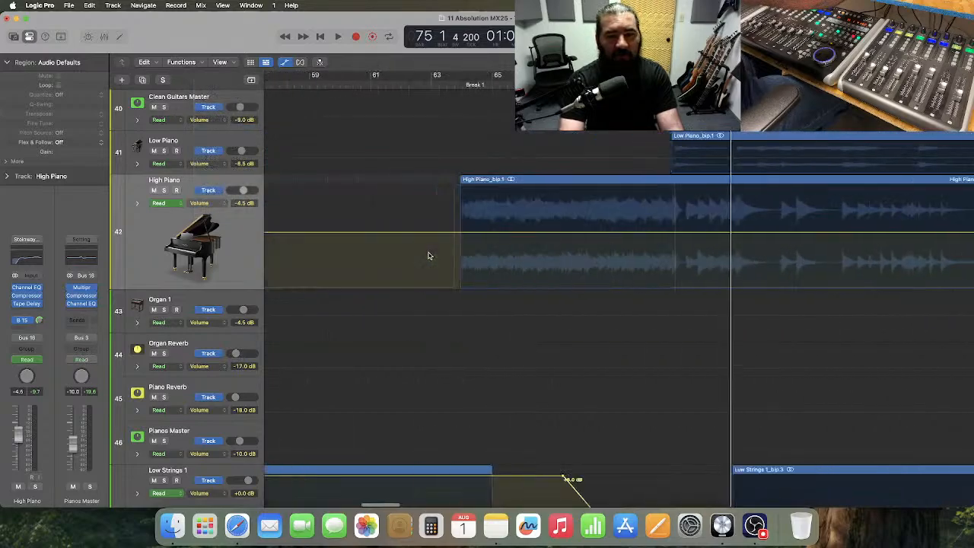
scroll(428, 255, right, 2)
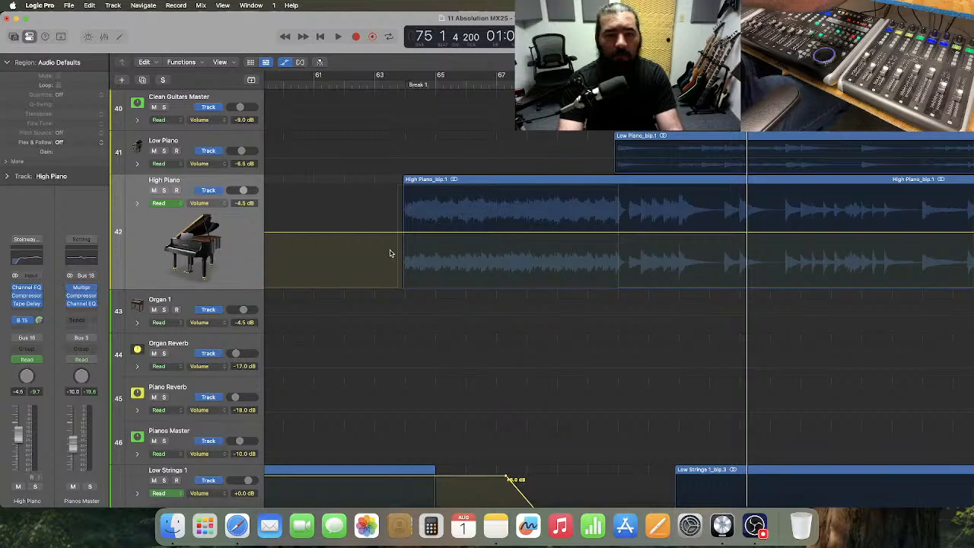
drag(396, 218, 618, 236)
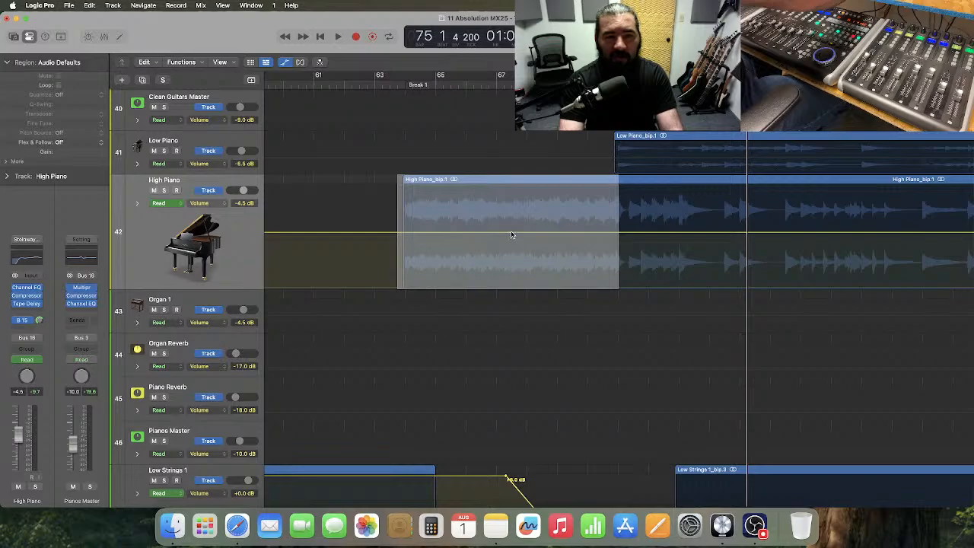
drag(511, 235, 187, 337)
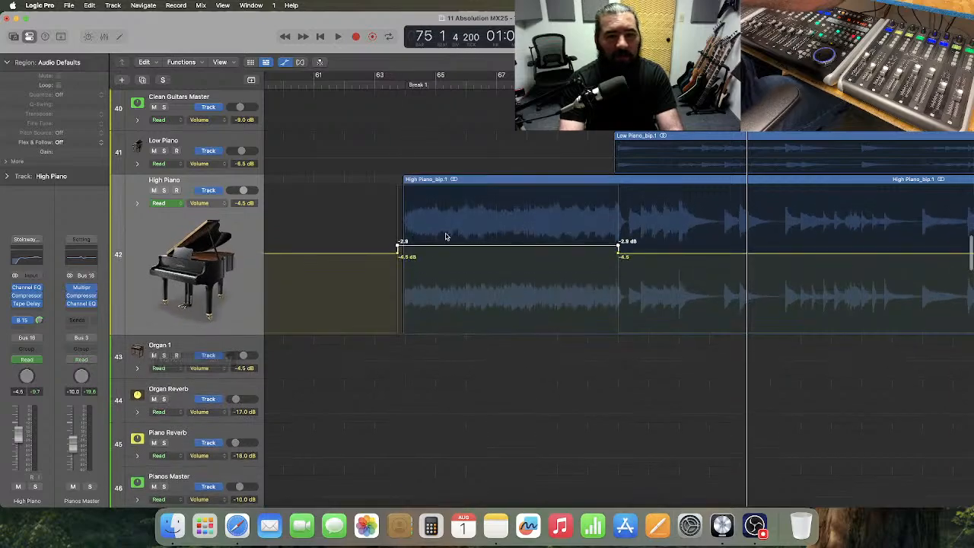
drag(441, 247, 443, 250)
- Raise High Piano's volume automation to -3.5 dB for the Break 2 entrance, from just before bar 223 to about bar 230
scroll(490, 274, right, 20)
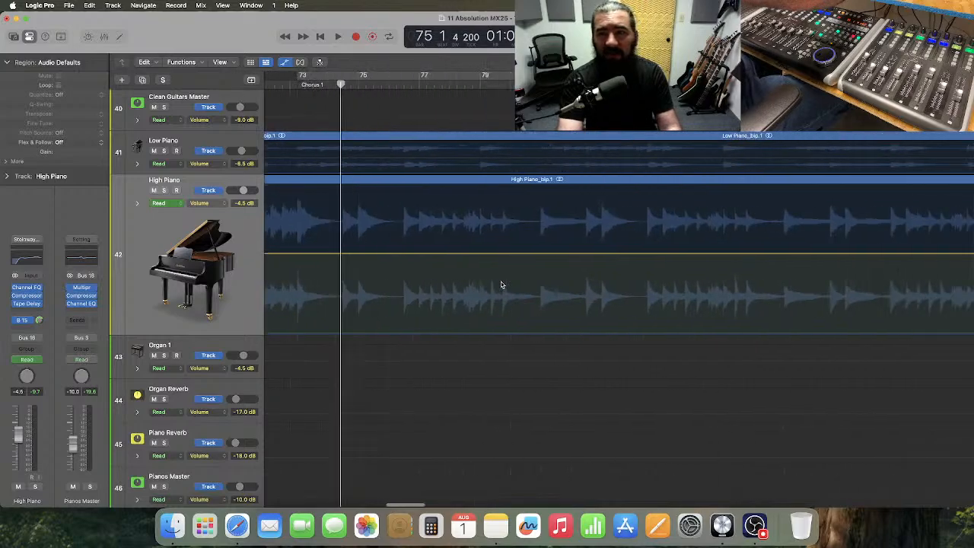
scroll(501, 285, right, 15)
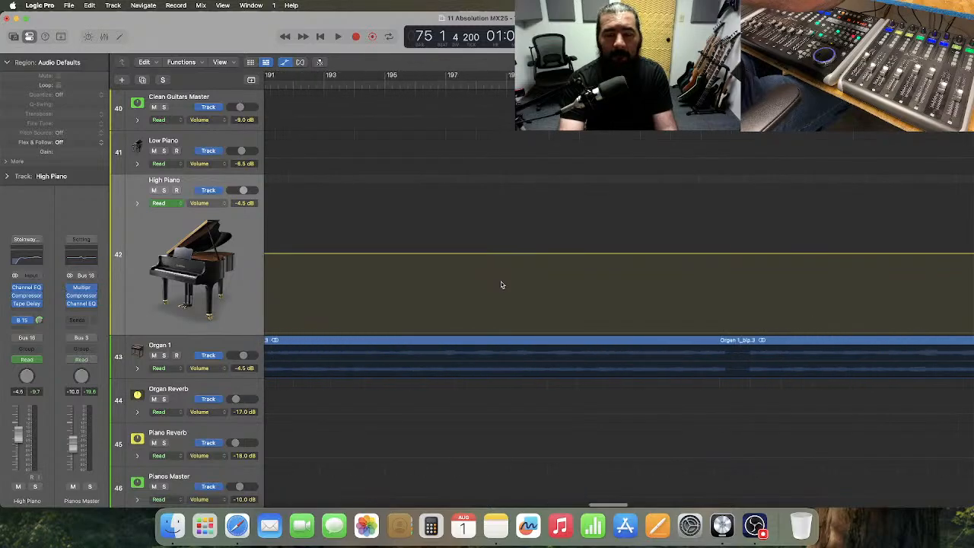
scroll(479, 279, left, 3)
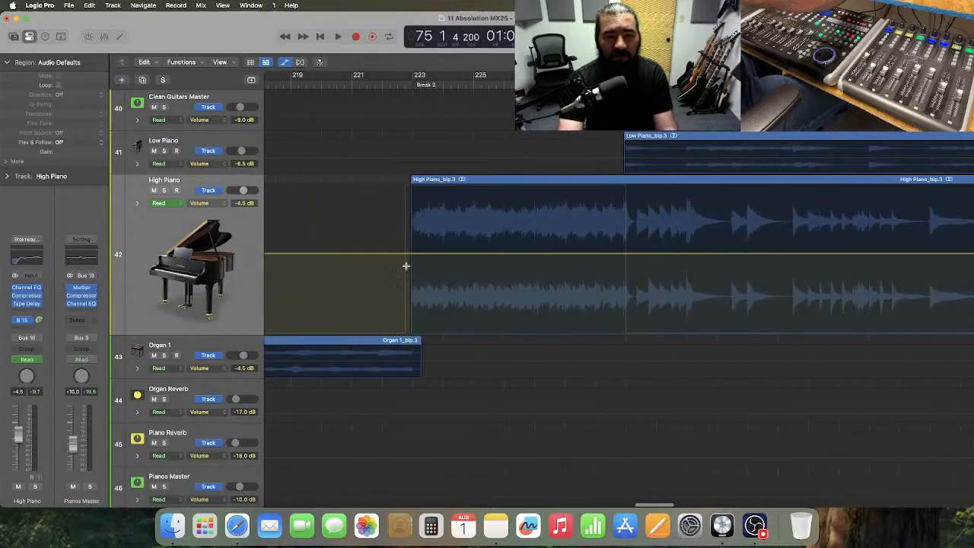
drag(404, 265, 624, 273)
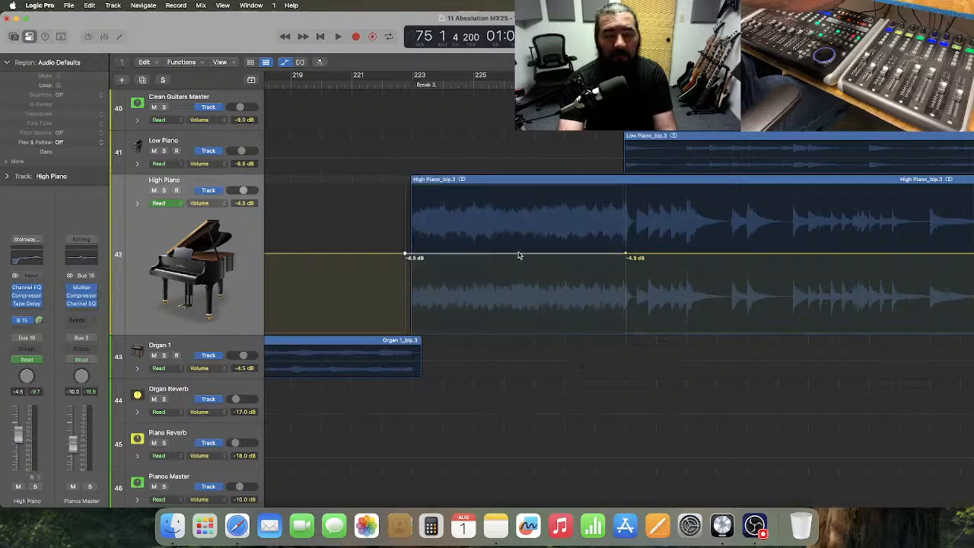
drag(518, 256, 520, 248)
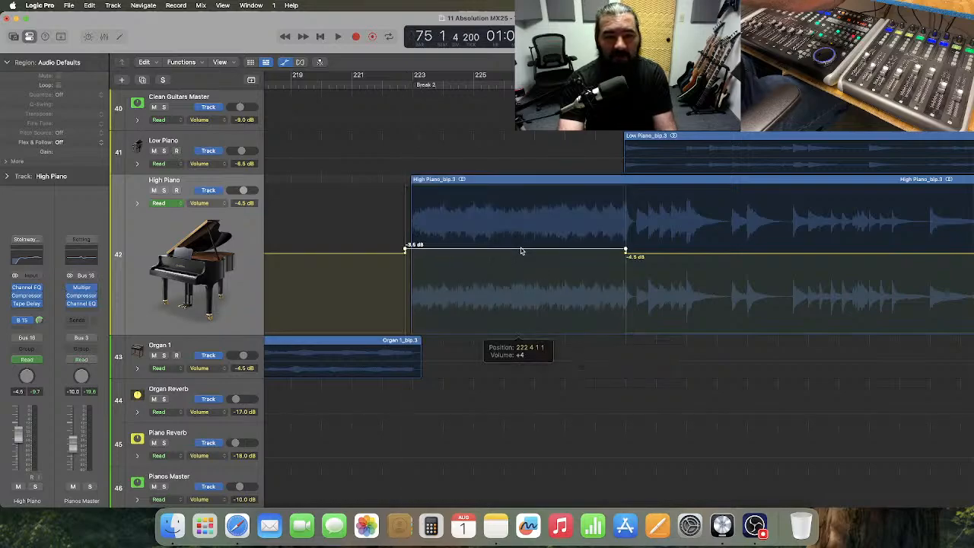
- Audition the mix from about bar 62 through the Break 1 piano entrance and into Chorus 1 up to bar 83
scroll(522, 282, left, 15)
scroll(522, 286, left, 10)
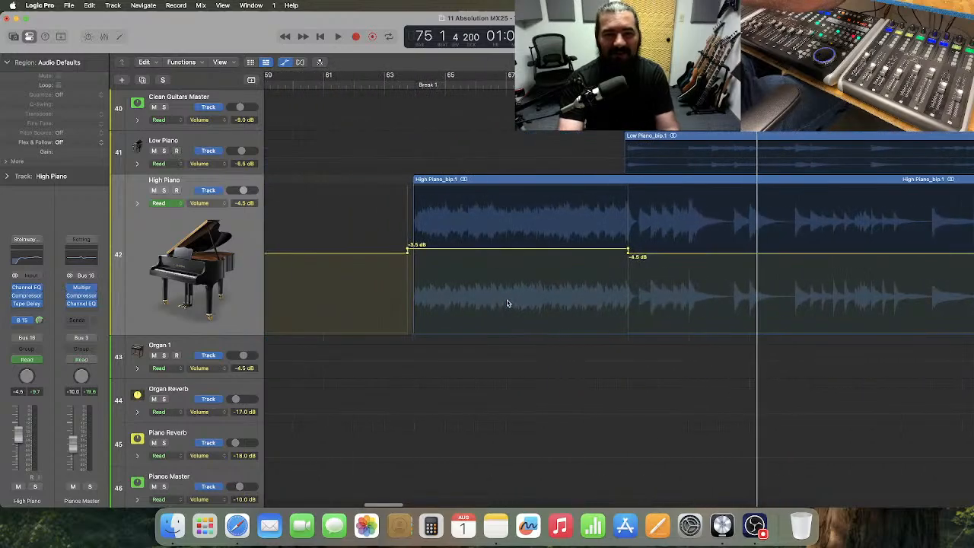
click(359, 86)
key(space)
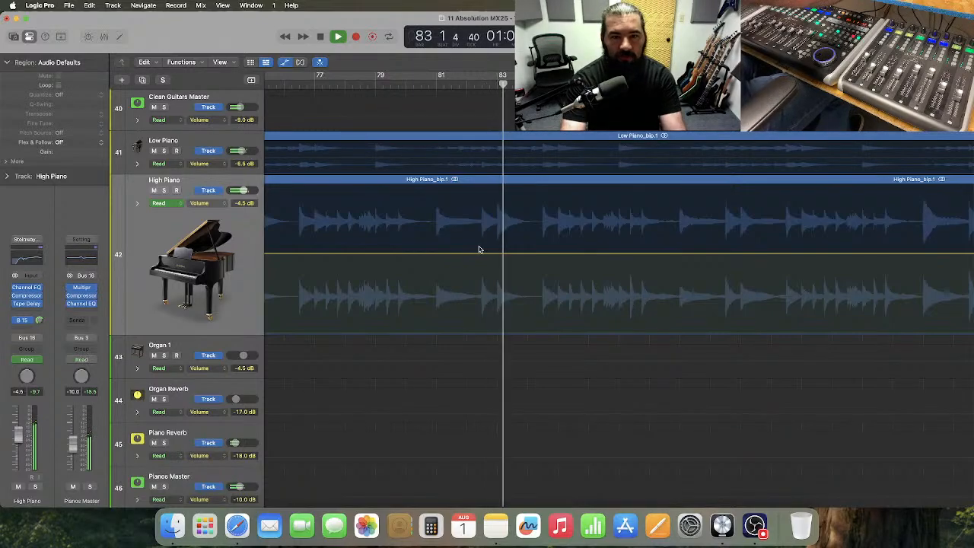
key(space)
- Reduce the Low Strings 1 track's height and place the playhead at bar 77 in Chorus 1
scroll(479, 250, down, 1)
scroll(479, 251, down, 10)
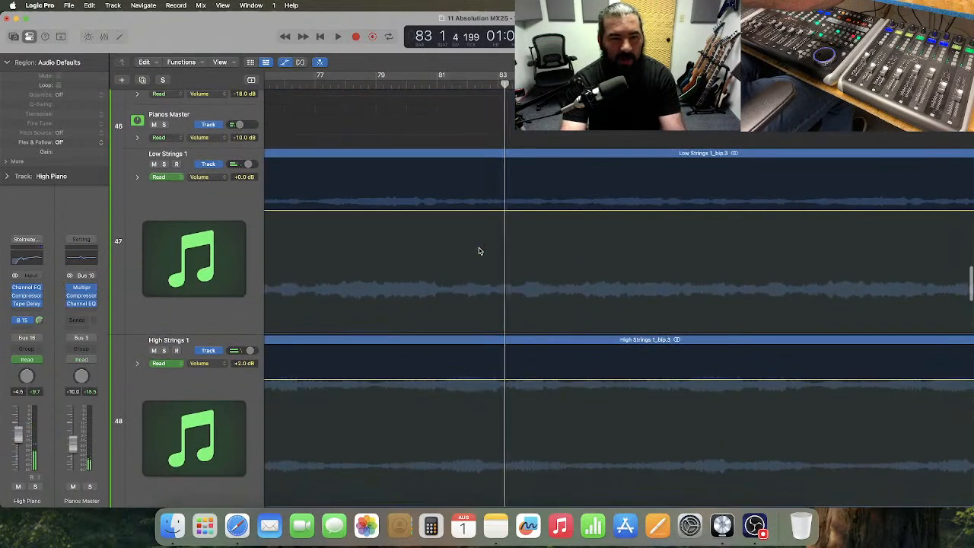
scroll(479, 251, left, 3)
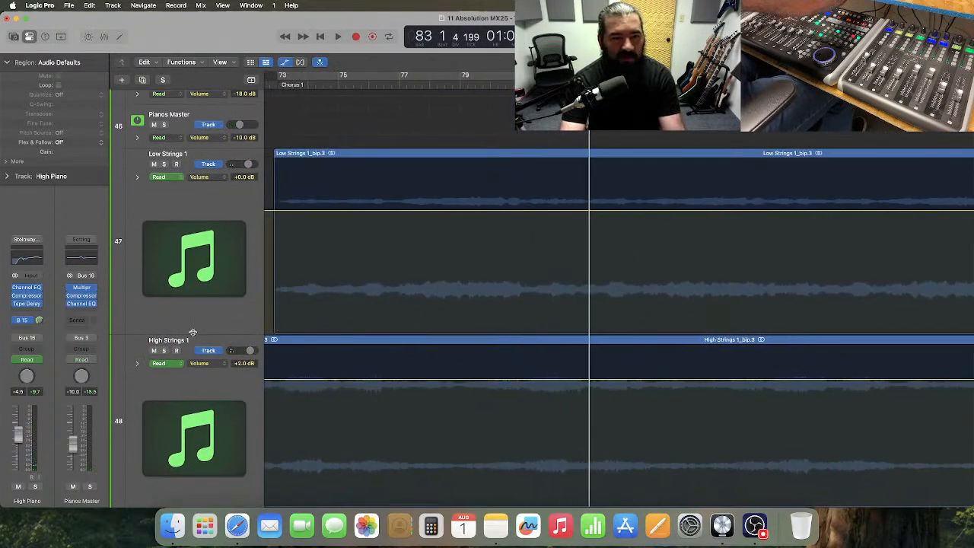
drag(192, 331, 210, 191)
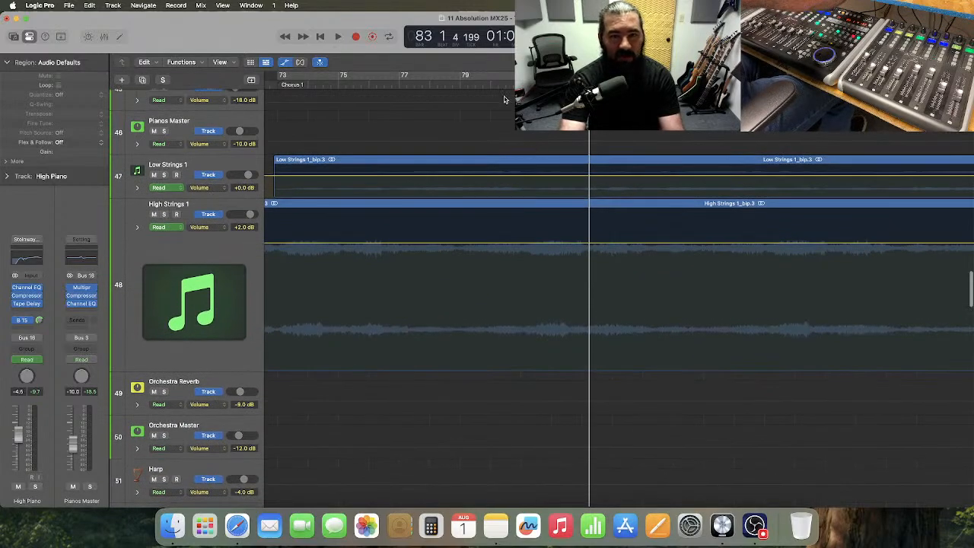
click(451, 84)
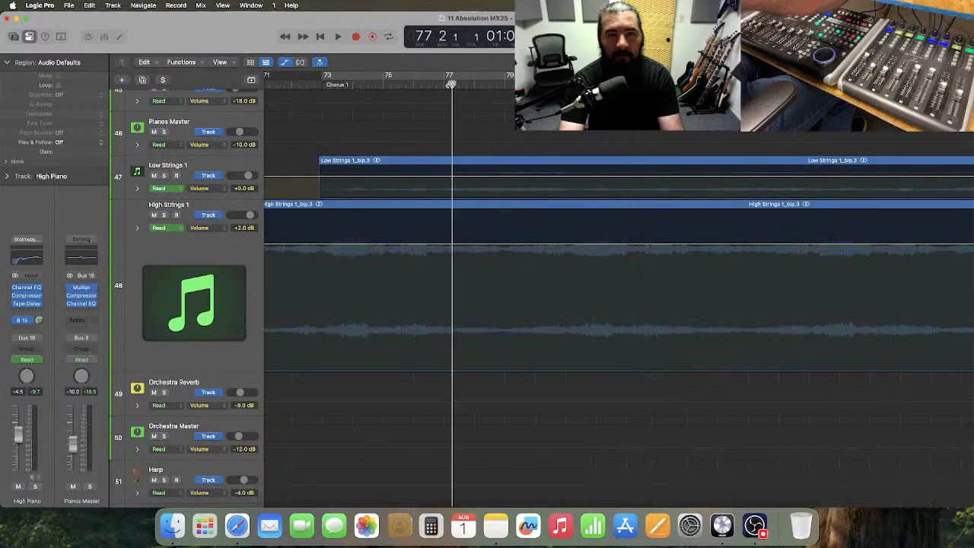
- Audition Chorus 1 from bar 77 to 81 and lower High Strings 1's volume automation to 0.0 dB across those bars
key(space)
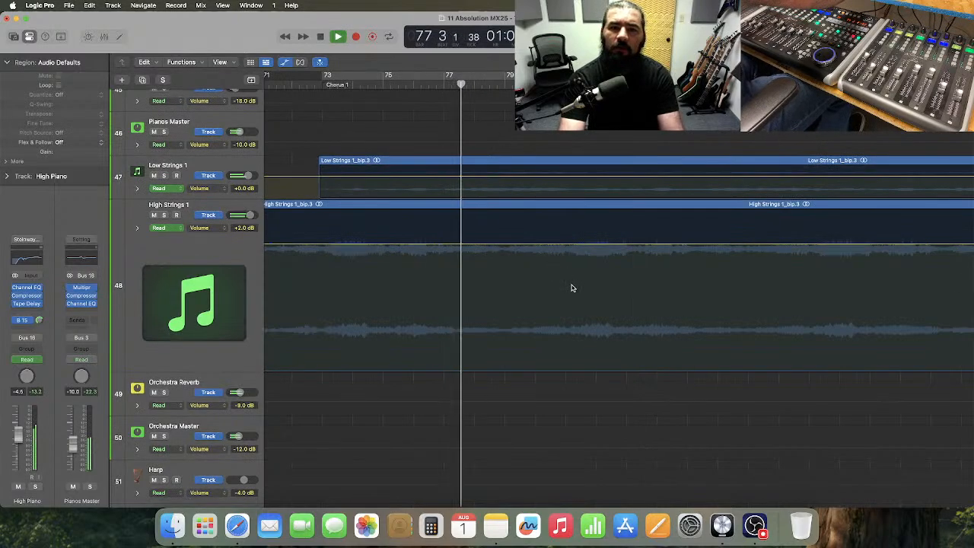
click(400, 84)
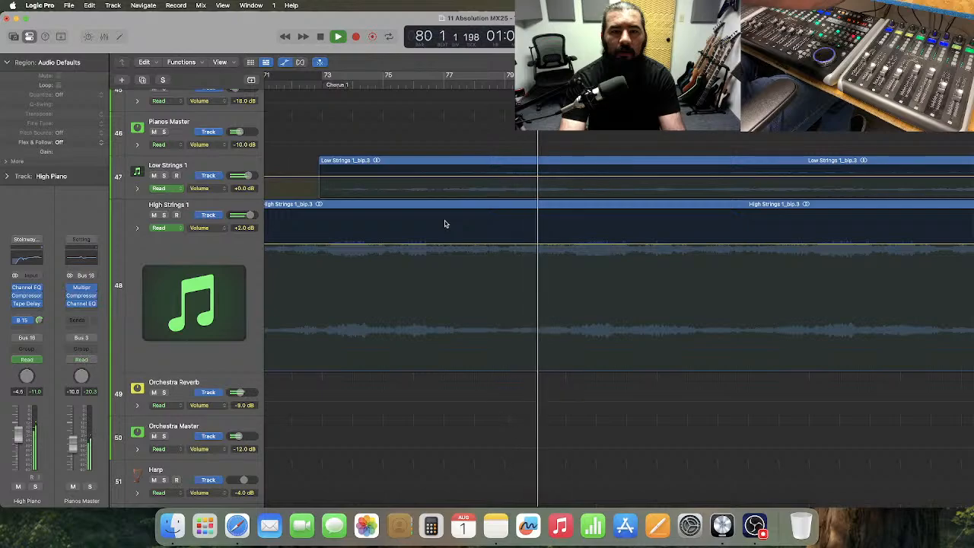
key(space)
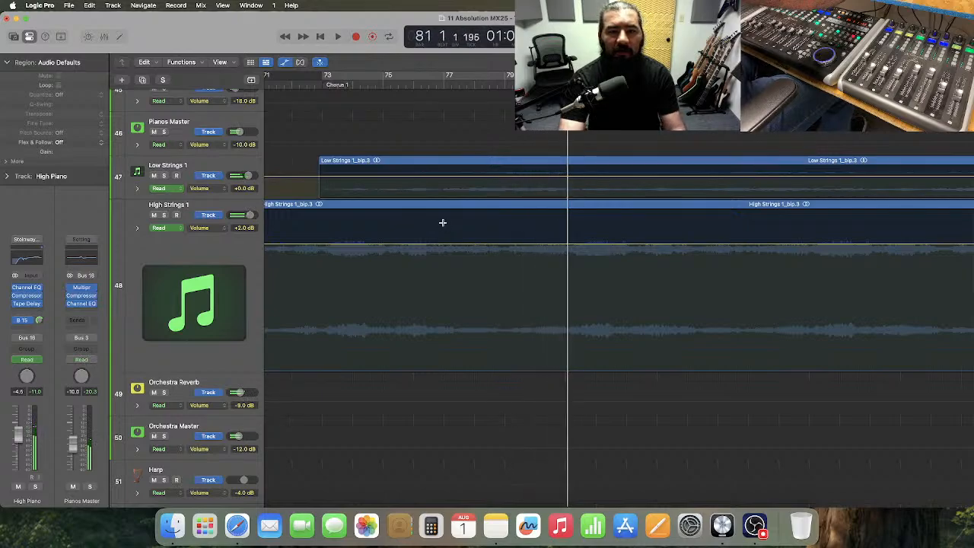
drag(441, 222, 565, 284)
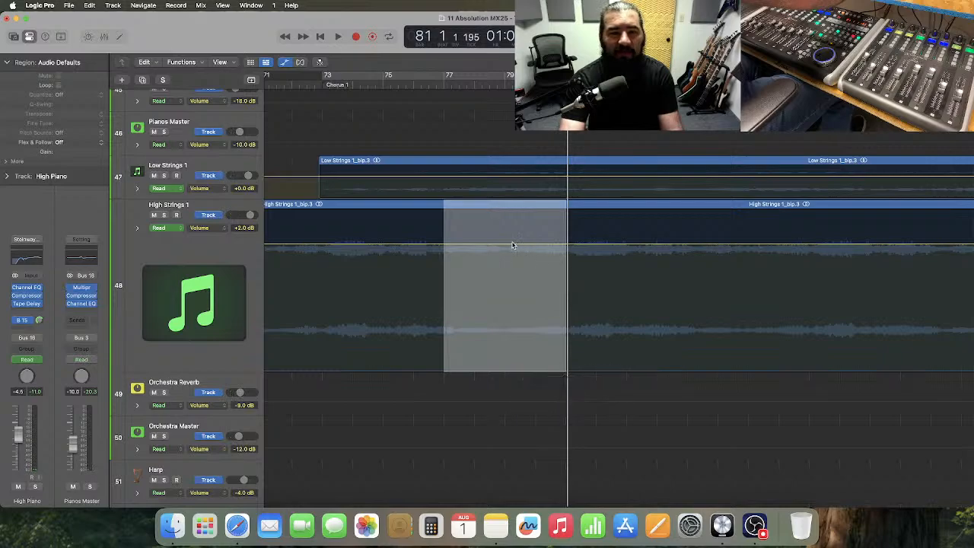
click(512, 245)
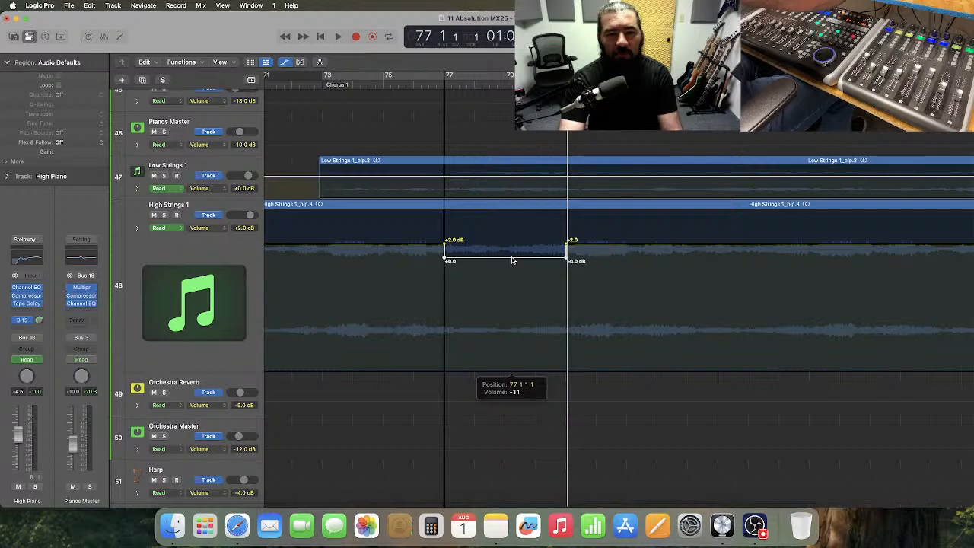
- Replay Chorus 1 from late bar 74 through bar 81 and set High Strings 1's lowered volume section to +0.5 dB
scroll(532, 277, down, 5)
scroll(531, 276, left, 1)
click(384, 85)
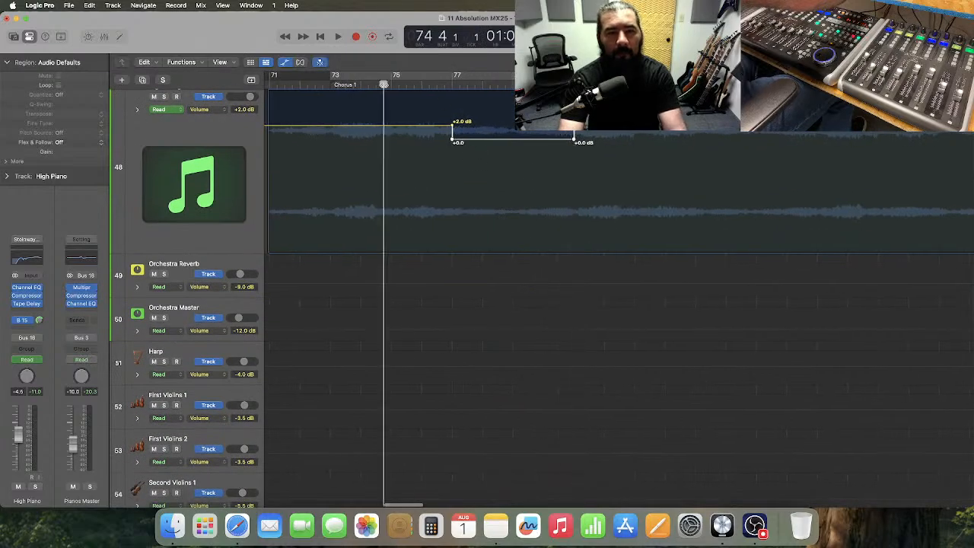
key(space)
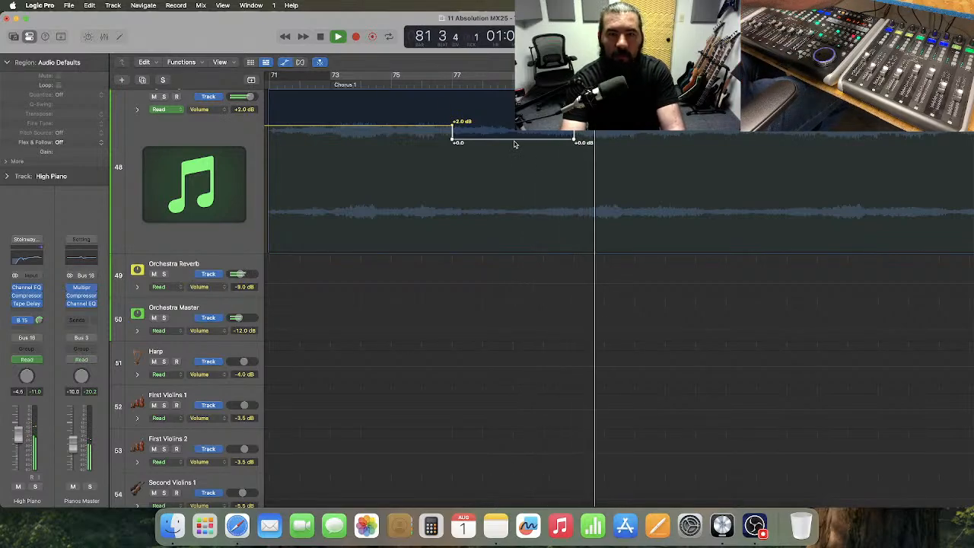
key(space)
drag(516, 143, 517, 138)
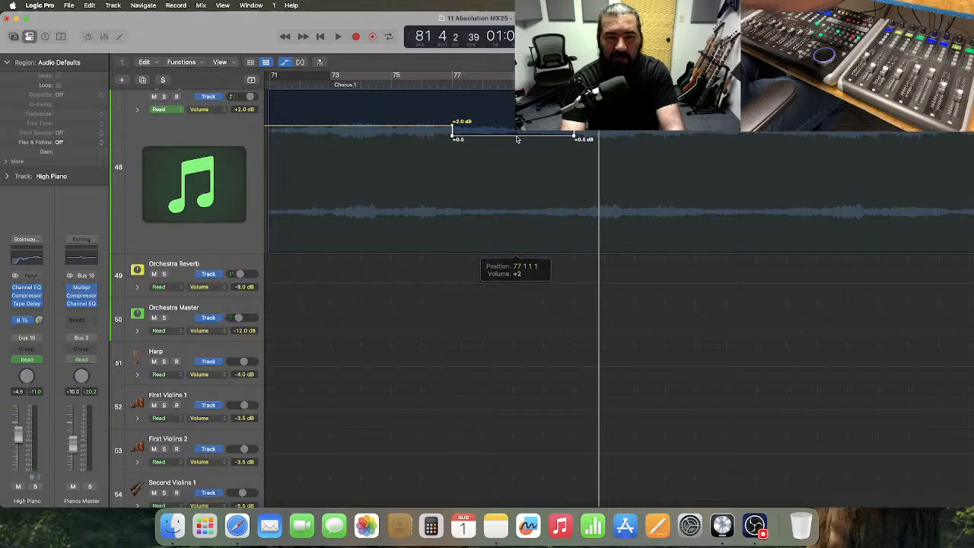
click(411, 86)
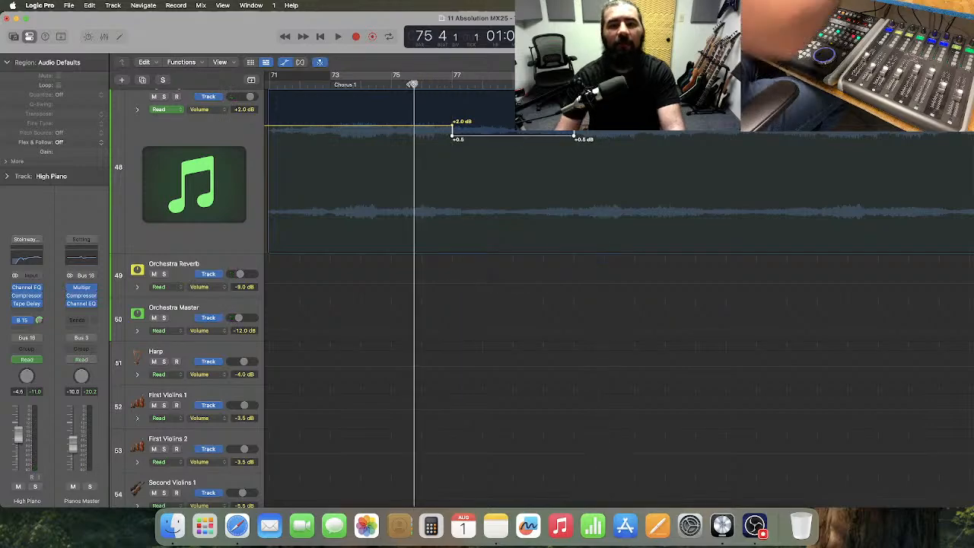
- Lower the High Strings 1 volume automation to +0.5 dB from bar 85 to 89 during playback
key(space)
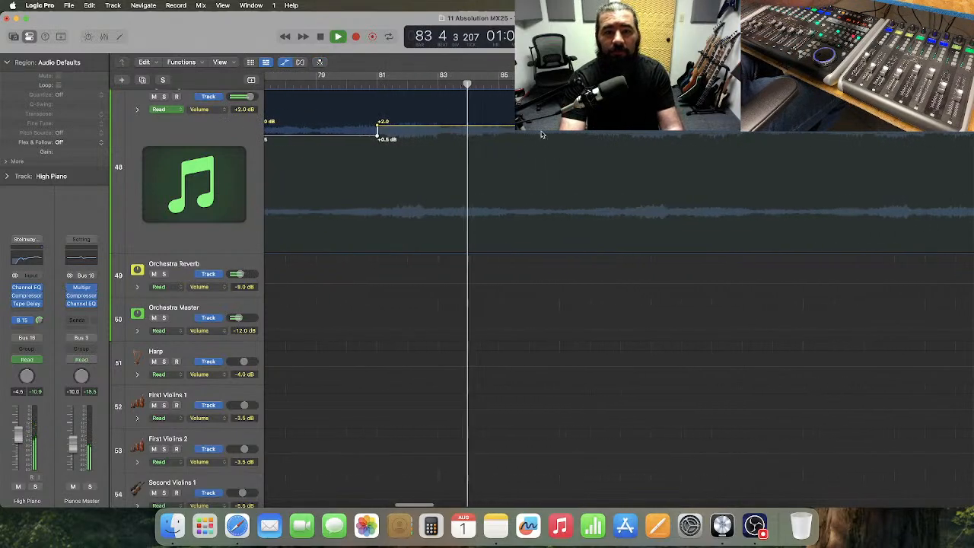
click(498, 97)
drag(498, 98, 576, 98)
drag(576, 247, 622, 247)
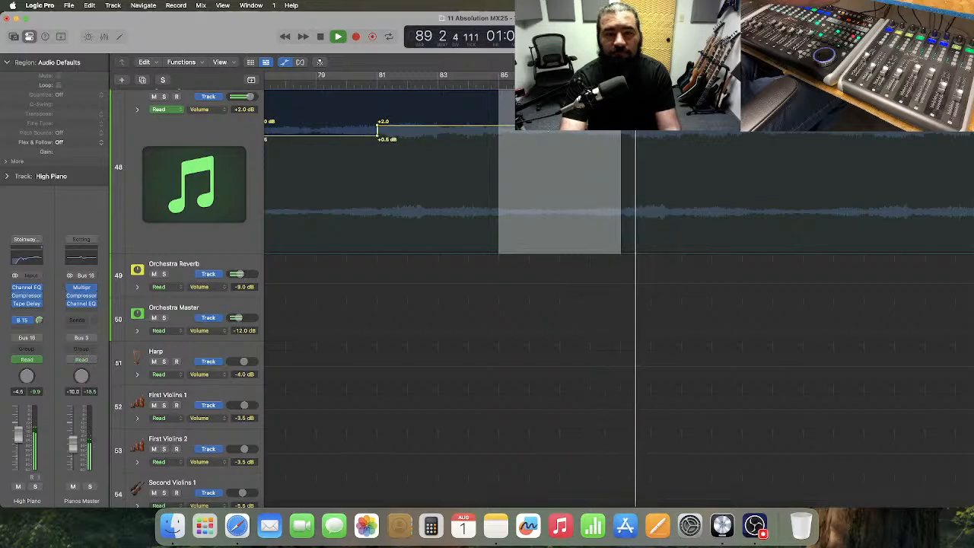
click(548, 138)
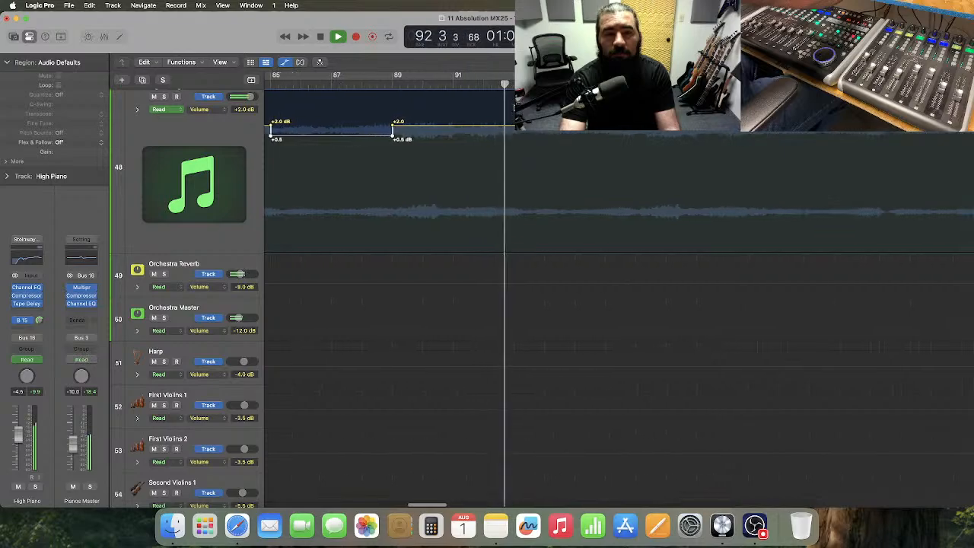
- Lower the High Strings 1 volume automation to +0.5 dB from bar 93 to 97 and from bar 101 to 111
drag(515, 228, 636, 251)
drag(565, 131, 875, 134)
drag(645, 136, 645, 139)
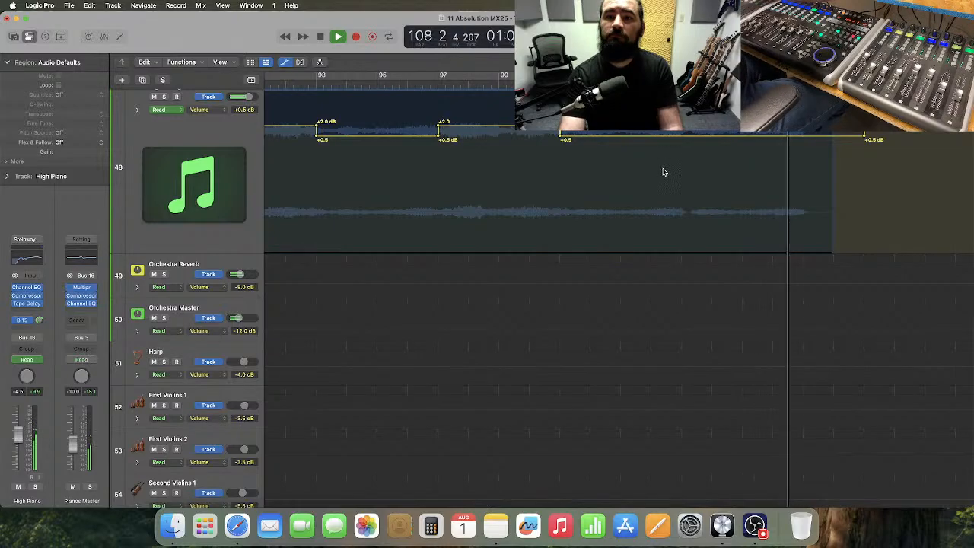
- Reduce the High Piano track's height and zoom the timeline out to show the High Strings 1 volume automation across the chorus
scroll(673, 183, up, 8)
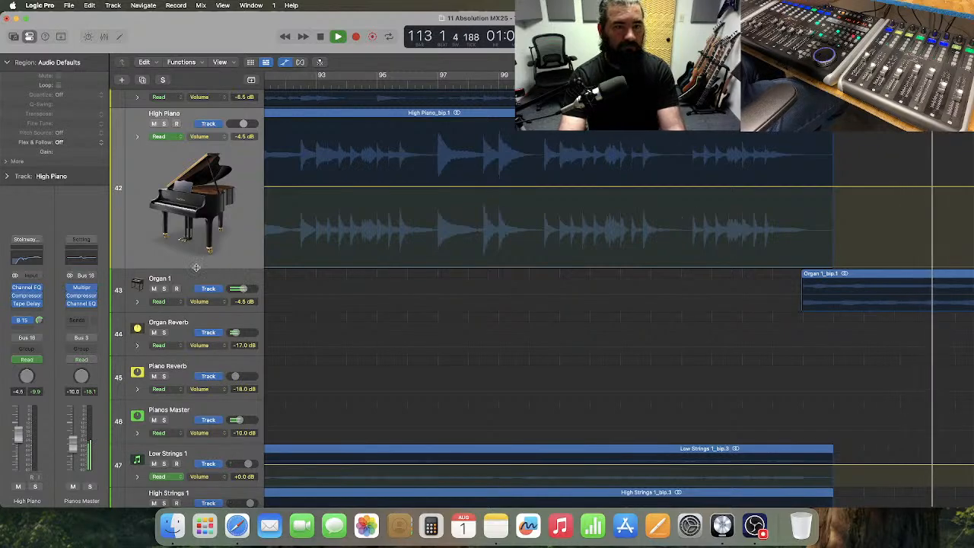
drag(197, 268, 196, 179)
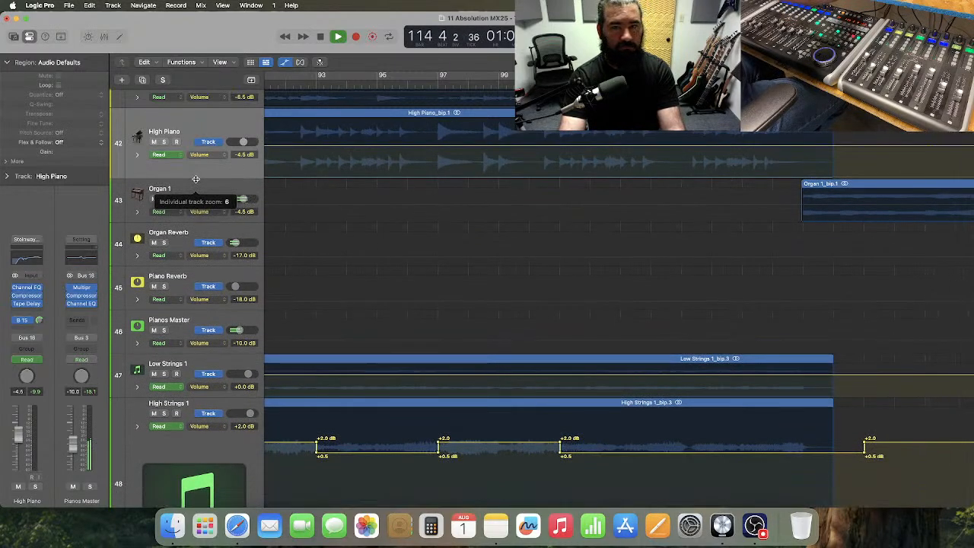
scroll(565, 275, down, 5)
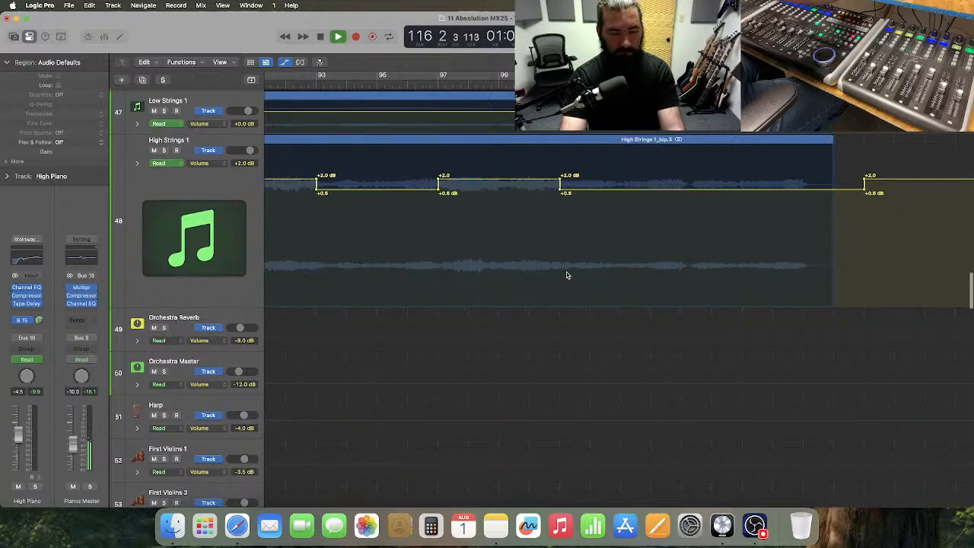
key(super+Left)
key(super+Left)
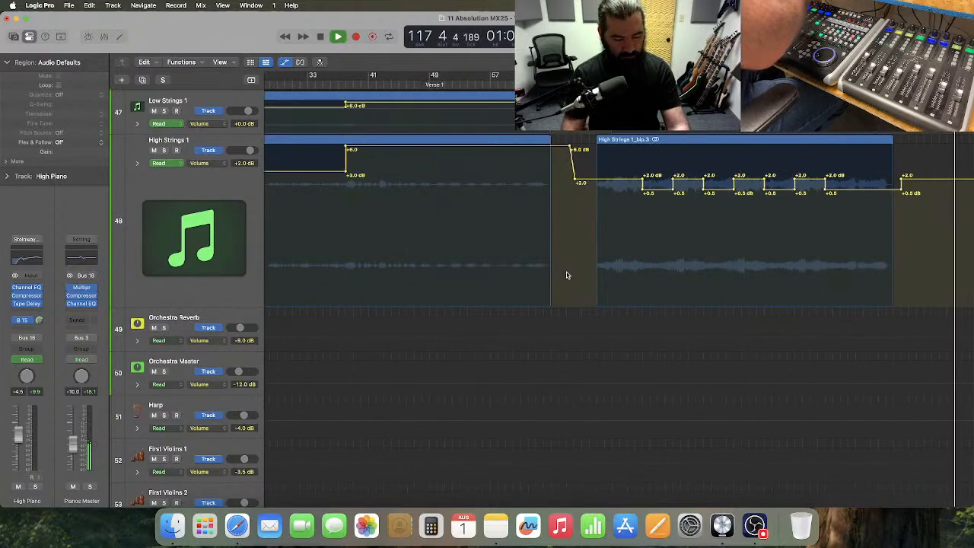
key(space)
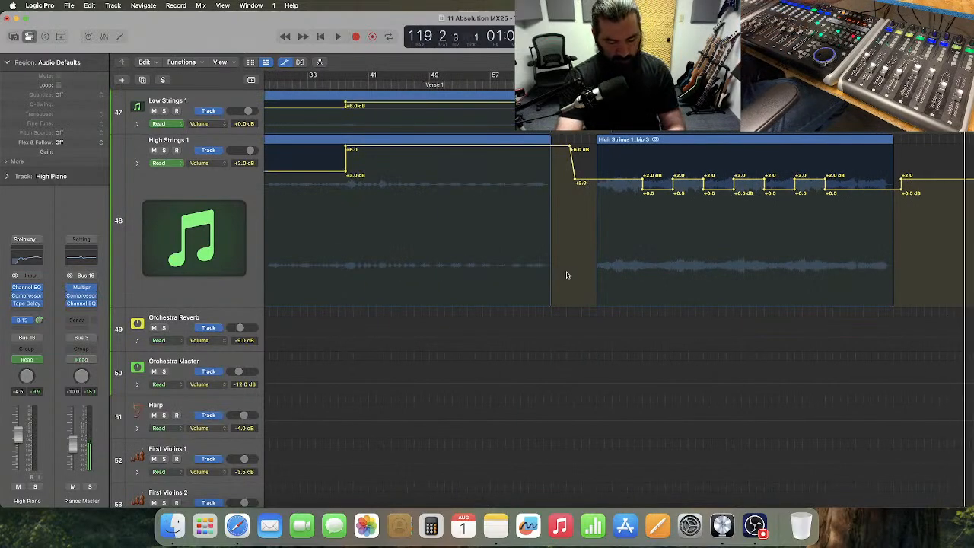
- Set the Leads Master channel's volume to -7.0 dB in the mixer
key(x)
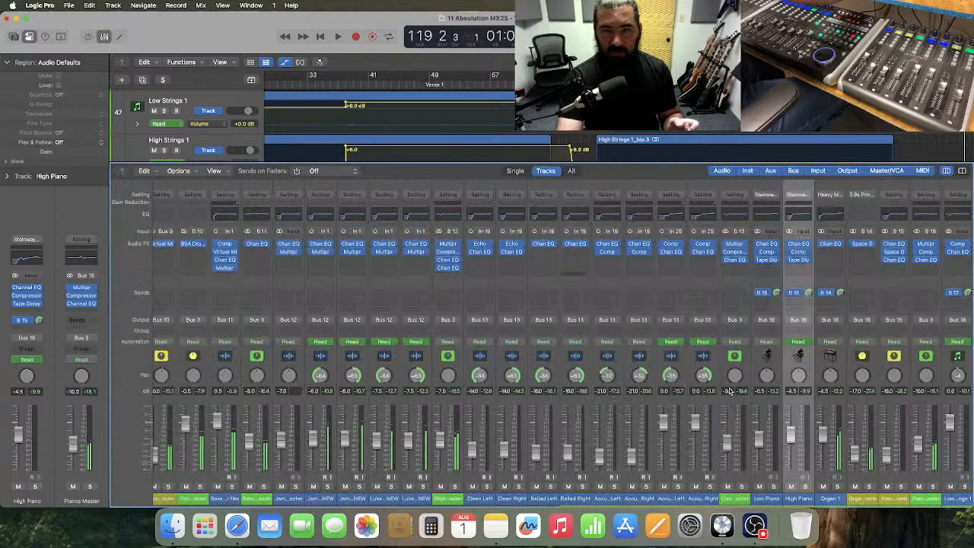
scroll(729, 390, right, 10)
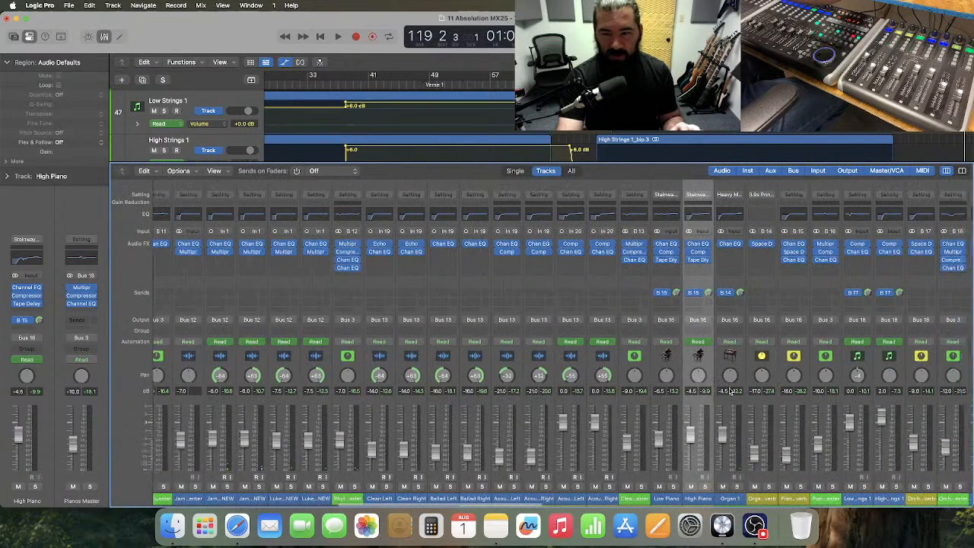
scroll(729, 391, right, 15)
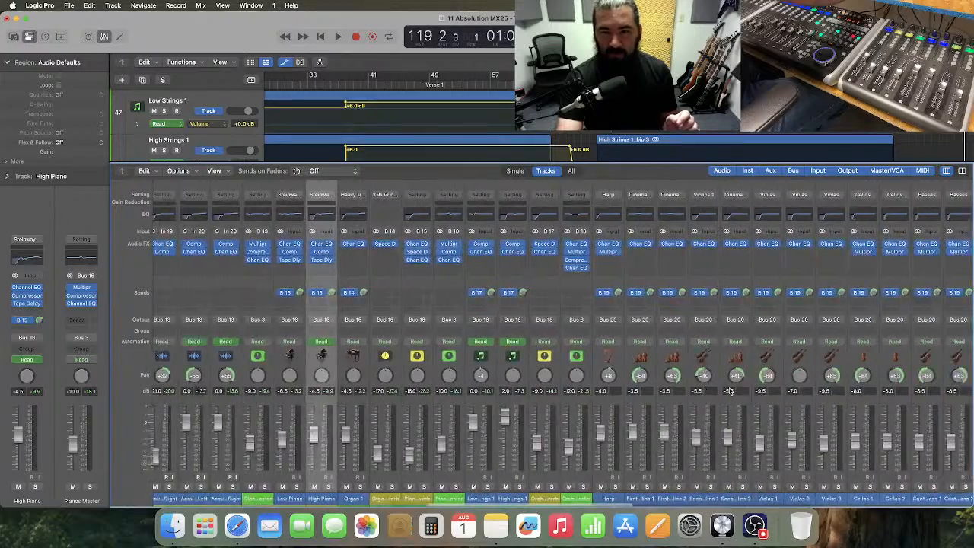
scroll(729, 391, right, 1)
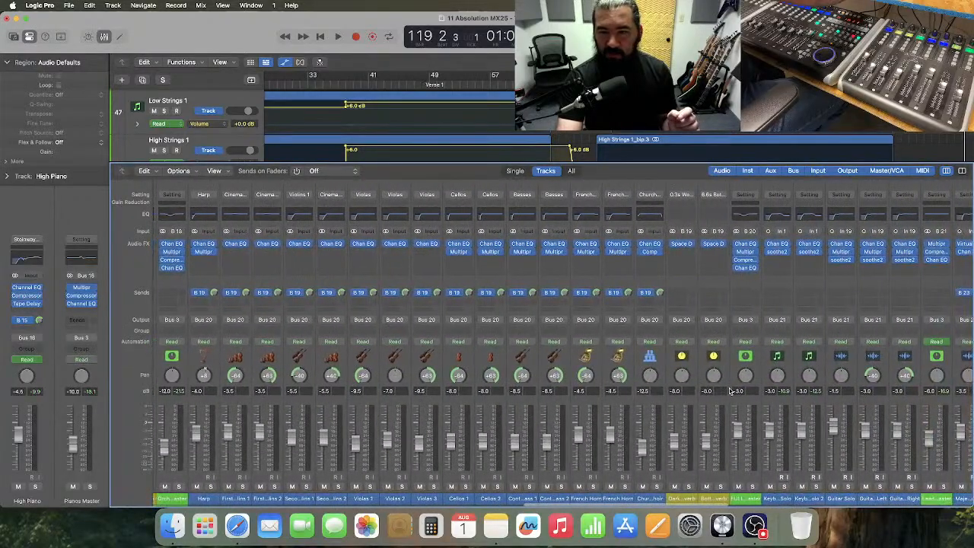
scroll(732, 390, right, 2)
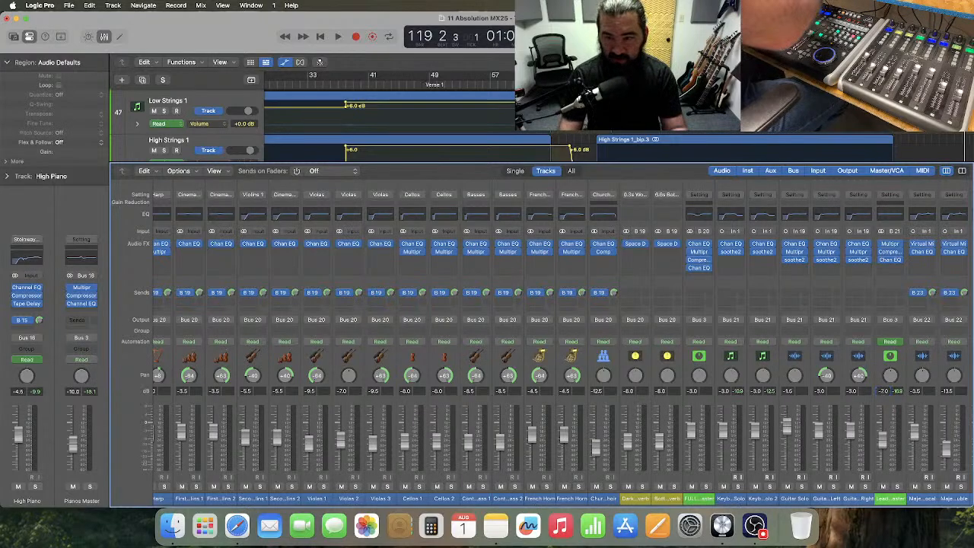
key(x)
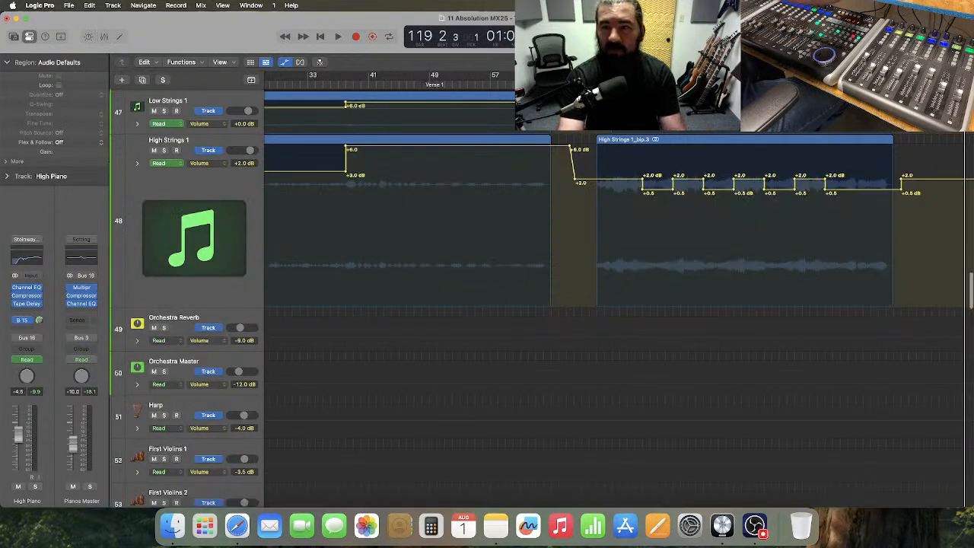
- Hide the track automation and reduce the High Strings 1 track to individual zoom 1 while playing into the keyboard solo
key(alt+comma)
key(space)
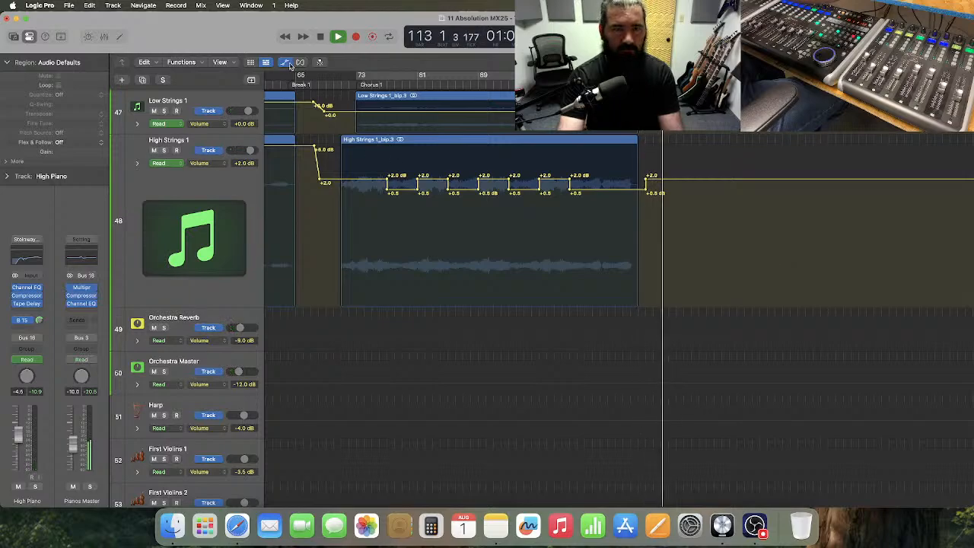
key(a)
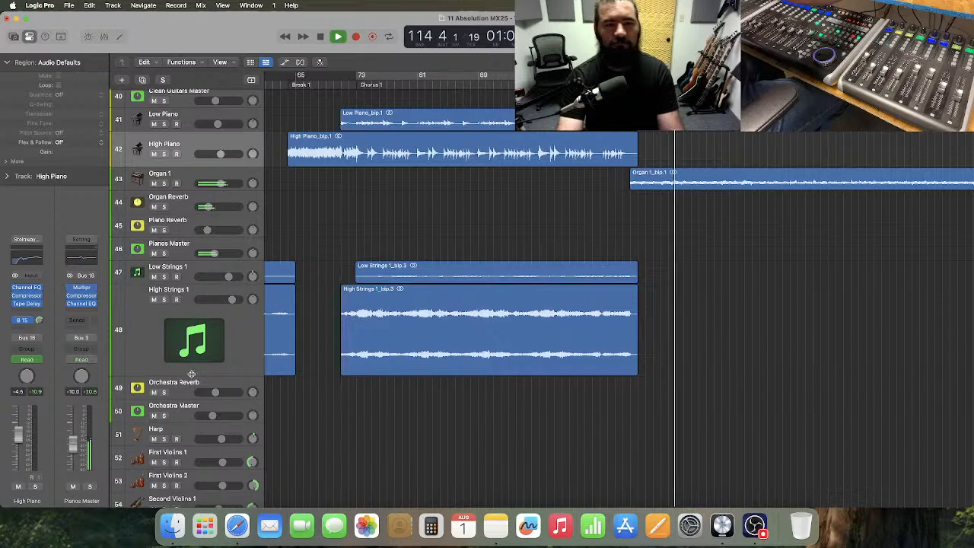
drag(183, 367, 200, 310)
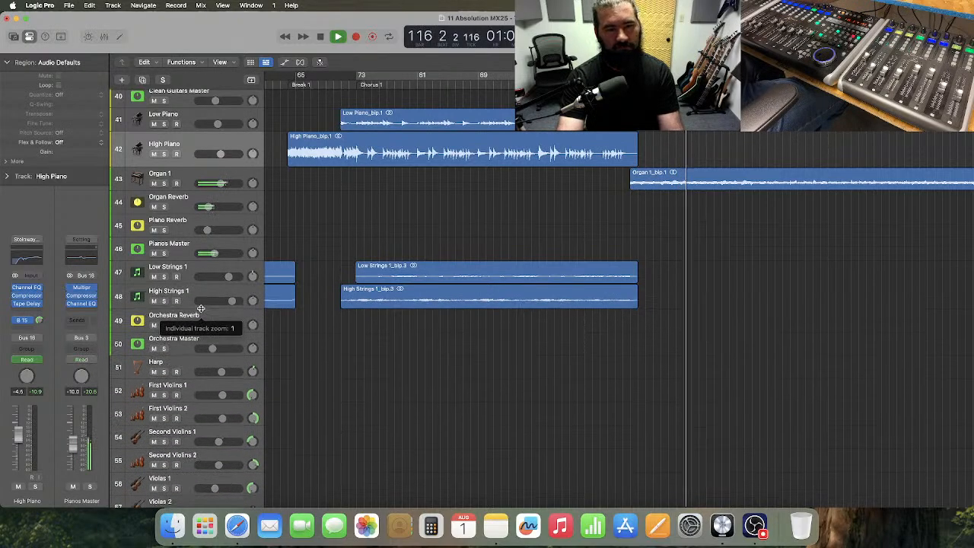
- Set the volume of the Keyboard Solo and Keyboard Solo 2 channels together to -4.0 dB in the mixer
scroll(381, 380, down, 10)
scroll(381, 378, down, 10)
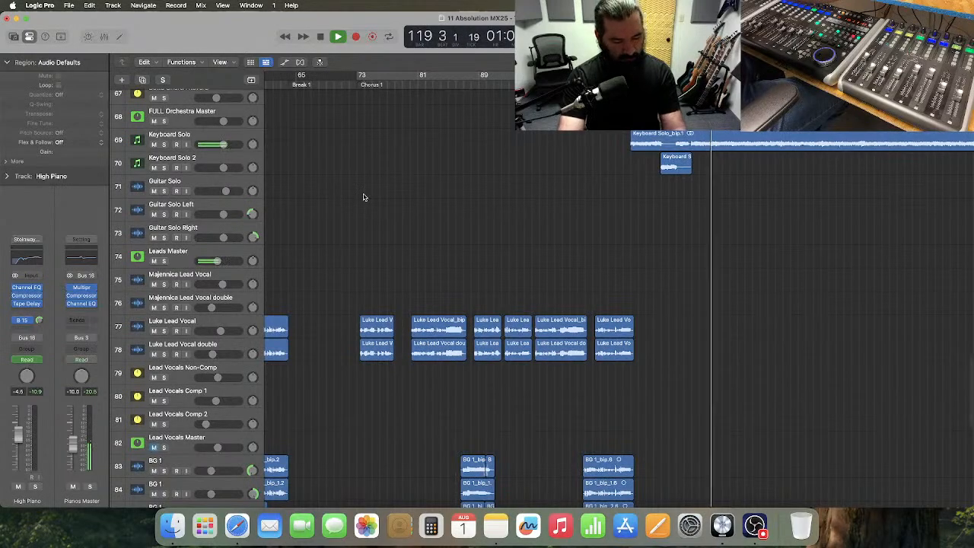
key(space)
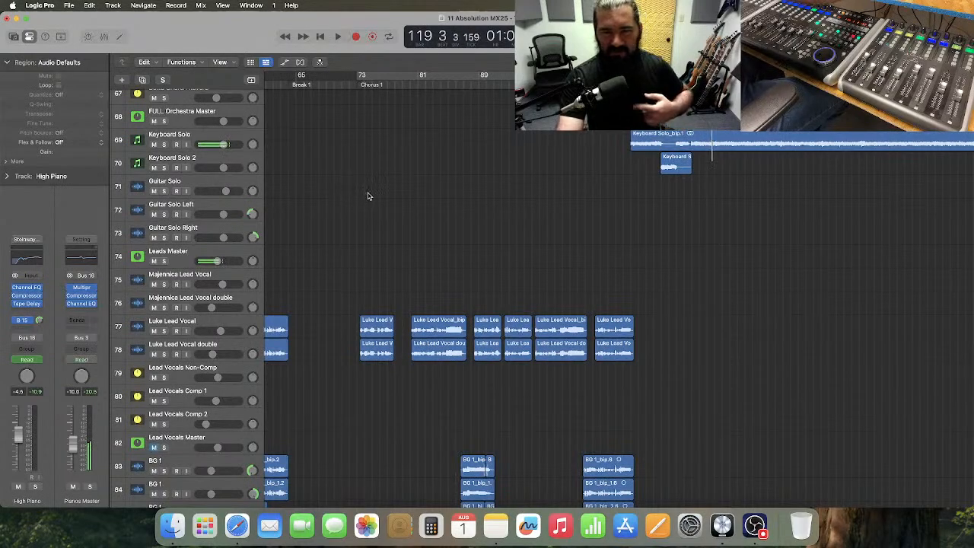
key(x)
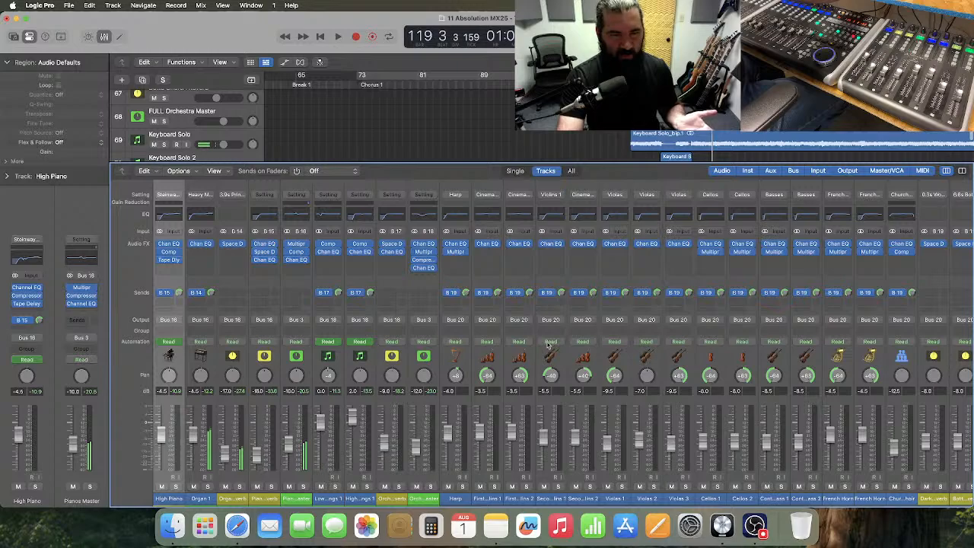
scroll(471, 368, right, 8)
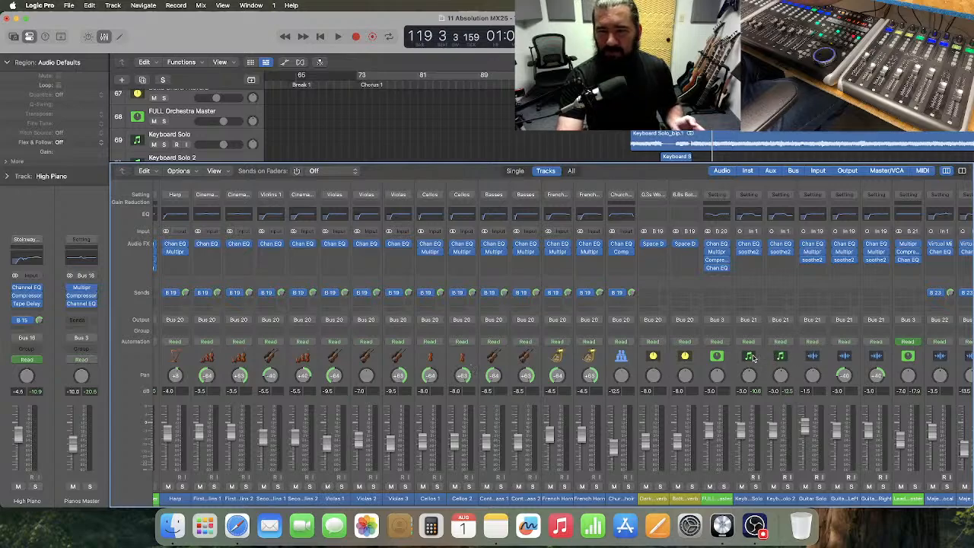
click(898, 371)
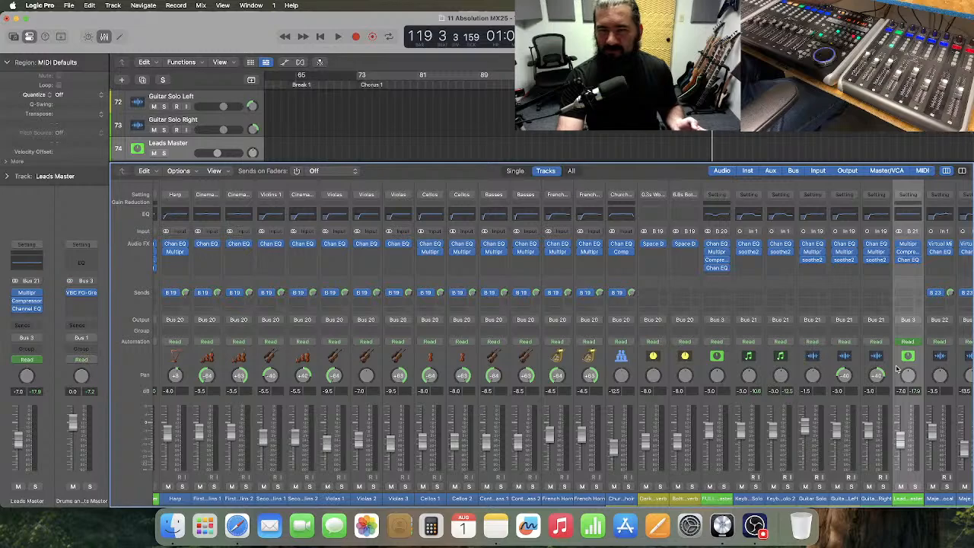
click(762, 372)
shift+click(769, 372)
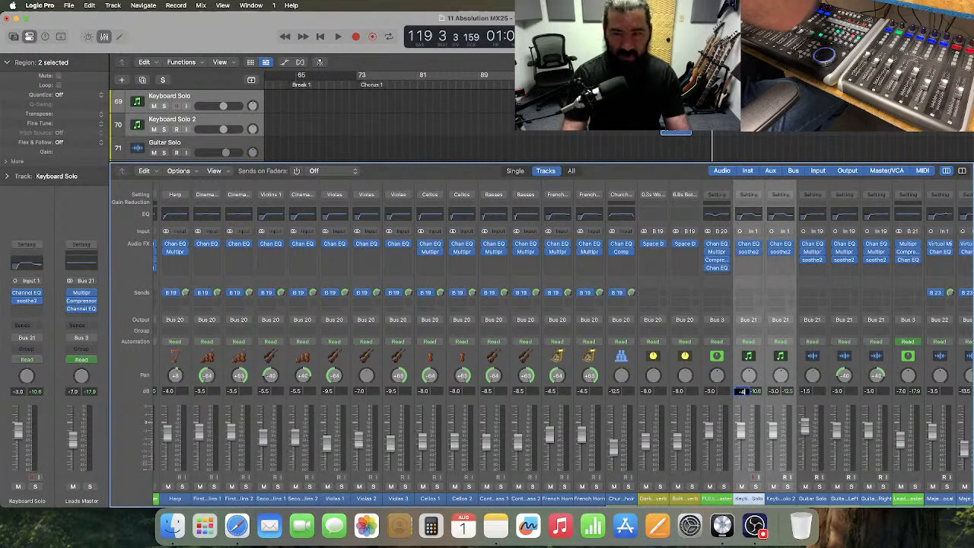
key(Return)
- Play back the keyboard solo section with the mixer closed and reduce the High Piano track's height
click(607, 79)
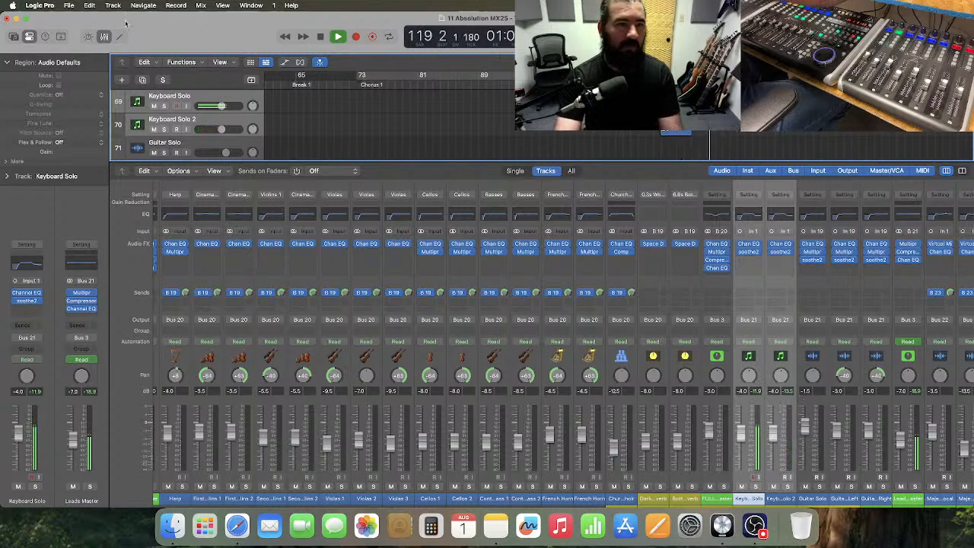
click(104, 37)
scroll(631, 170, up, 5)
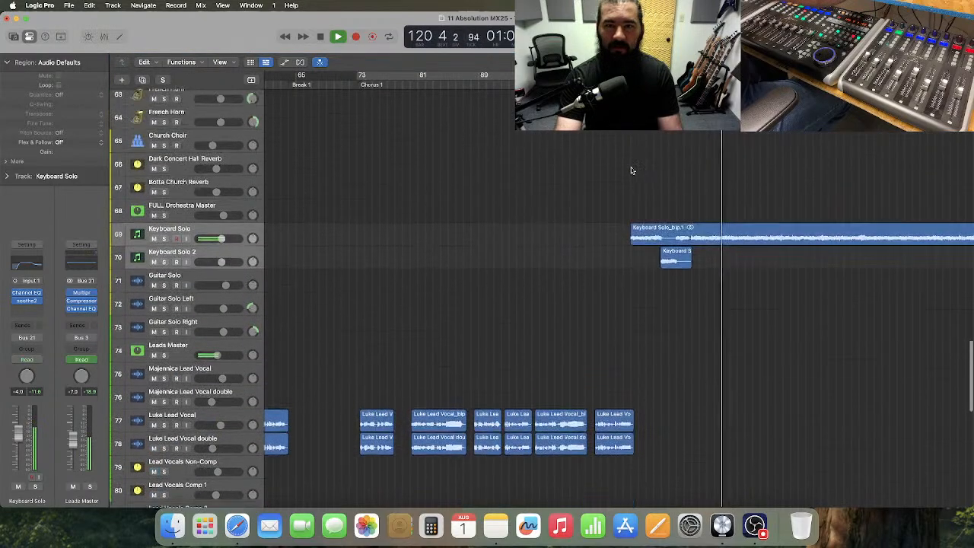
scroll(631, 170, up, 10)
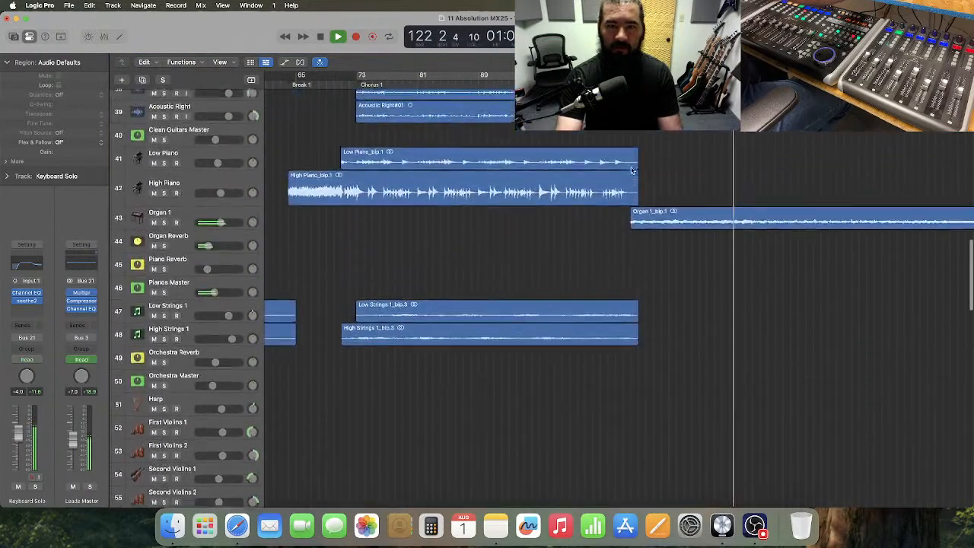
scroll(631, 170, down, 2)
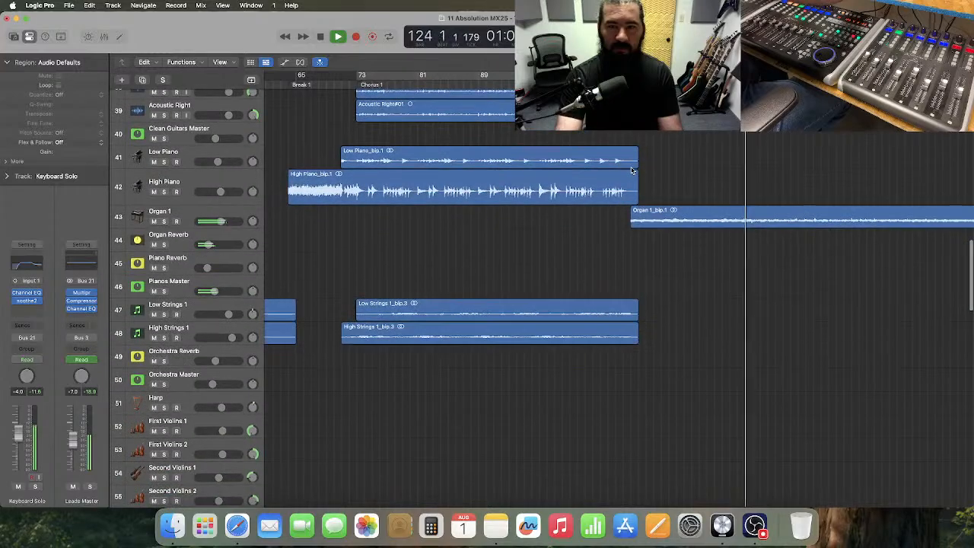
scroll(631, 171, down, 3)
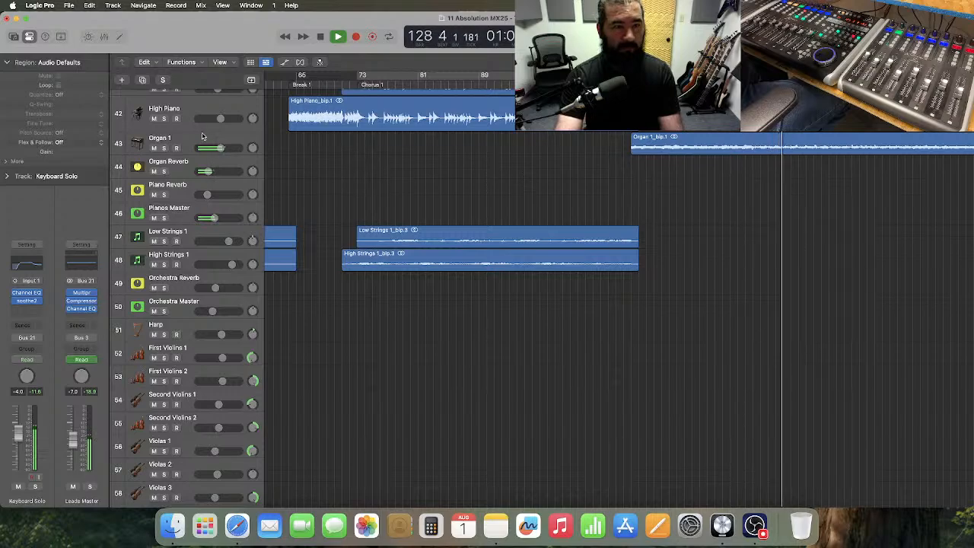
scroll(204, 137, down, 1)
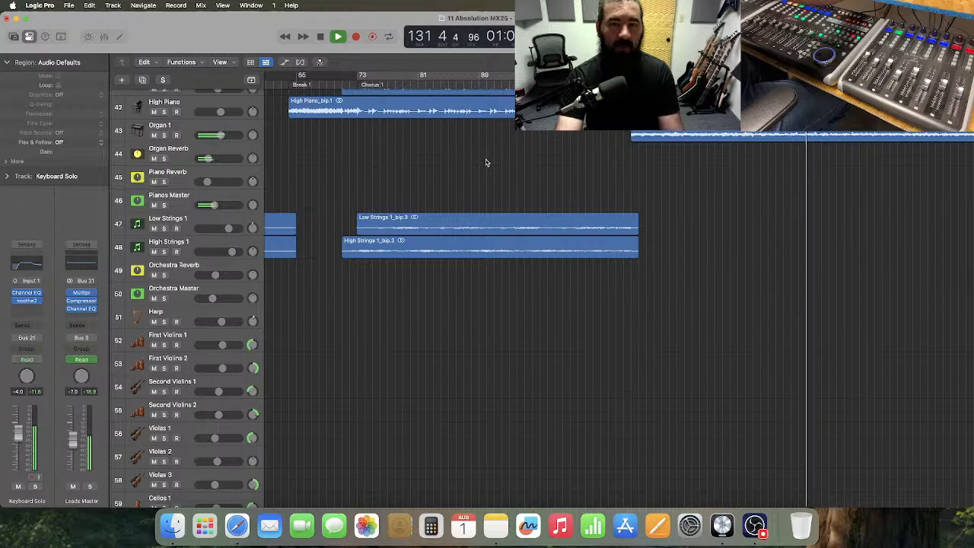
key(space)
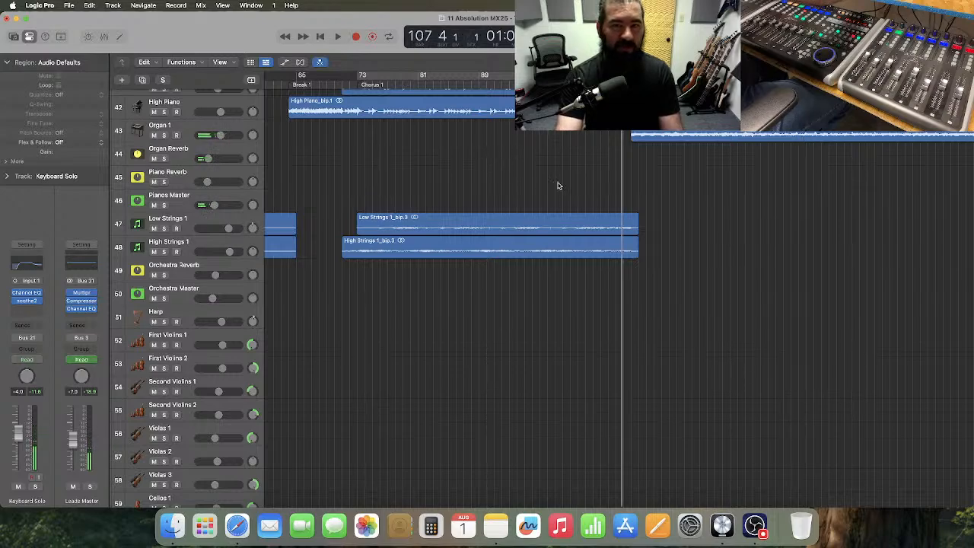
- Set the Organ 1 track's volume to -3.5 dB
click(225, 133)
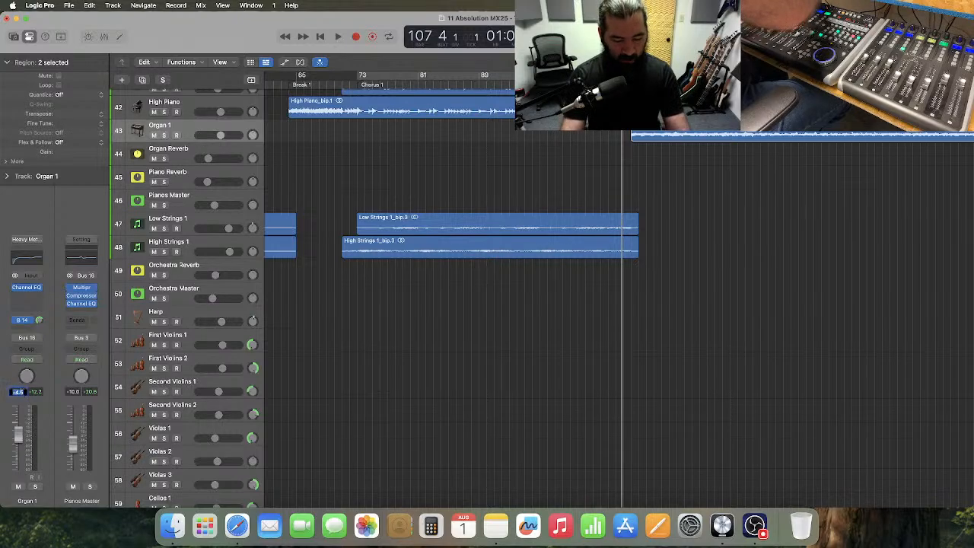
text(.5)
key(Return)
- Show the track automation around the Keyboard Solo and Keyboard Solo 2 regions
scroll(581, 355, down, 10)
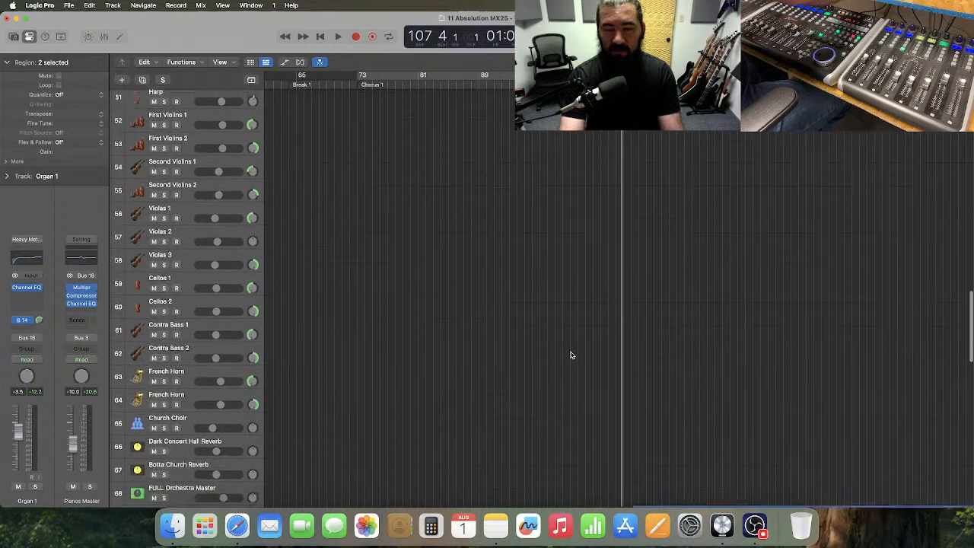
scroll(578, 335, right, 5)
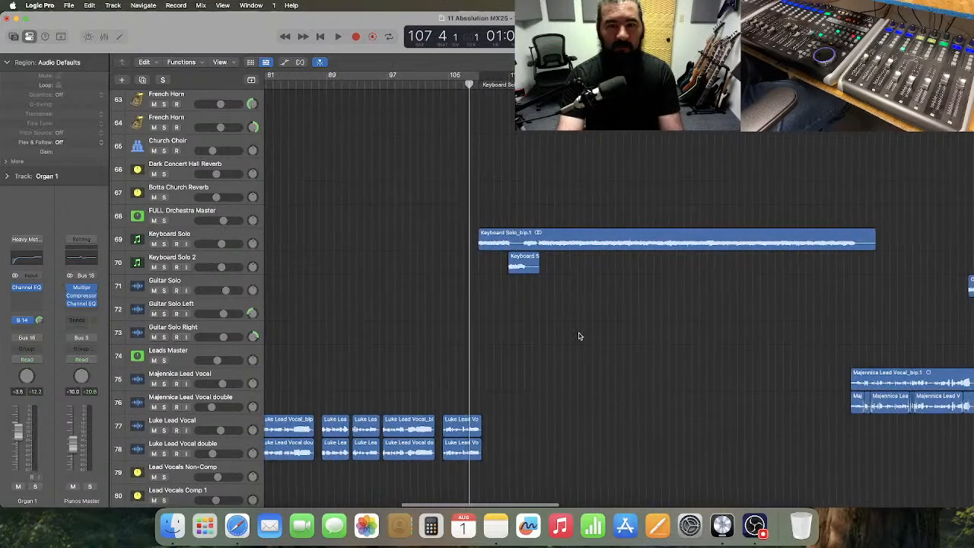
click(283, 62)
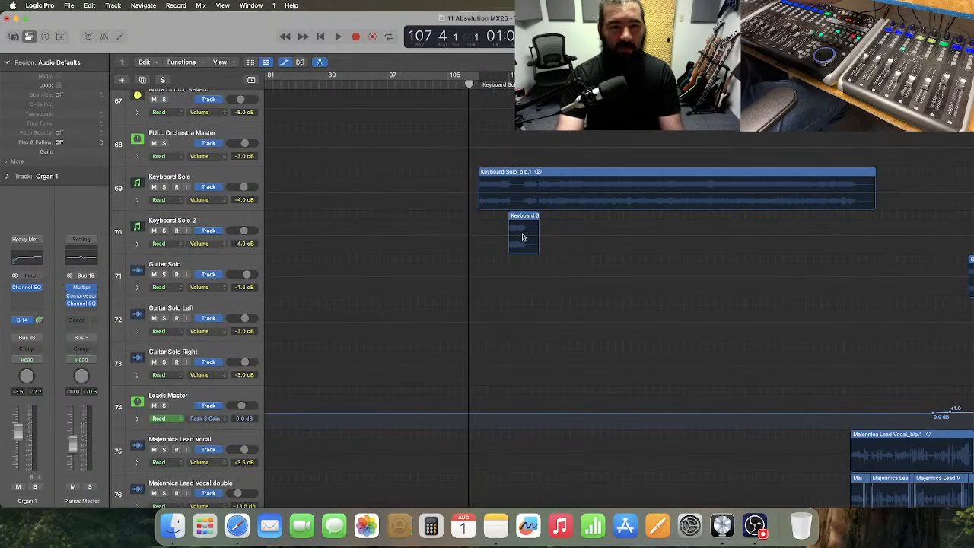
- Enlarge the Keyboard Solo track and automate its volume to step from -5.0 dB up to -3.5 dB around bar 114
click(466, 202)
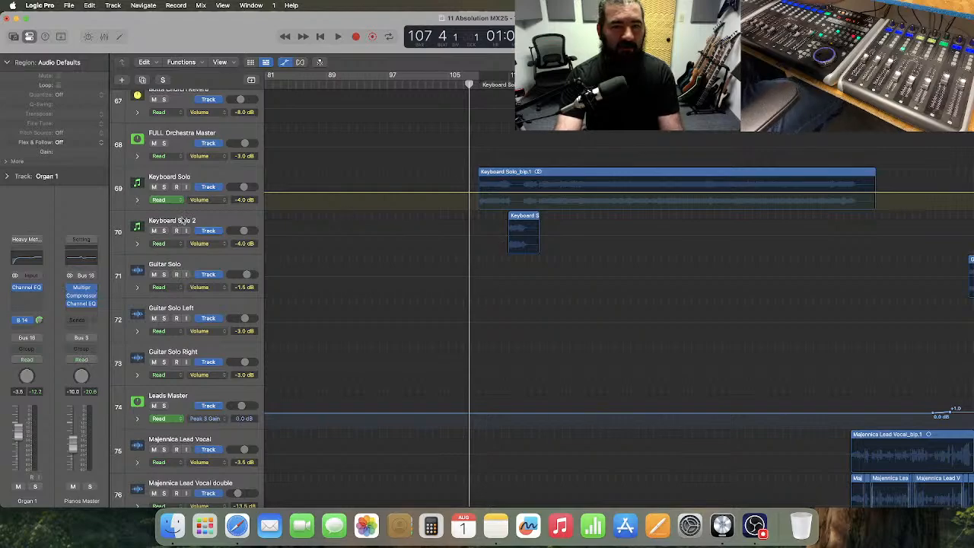
drag(186, 210, 193, 285)
key(super+Right)
key(super+Right)
key(super+Right)
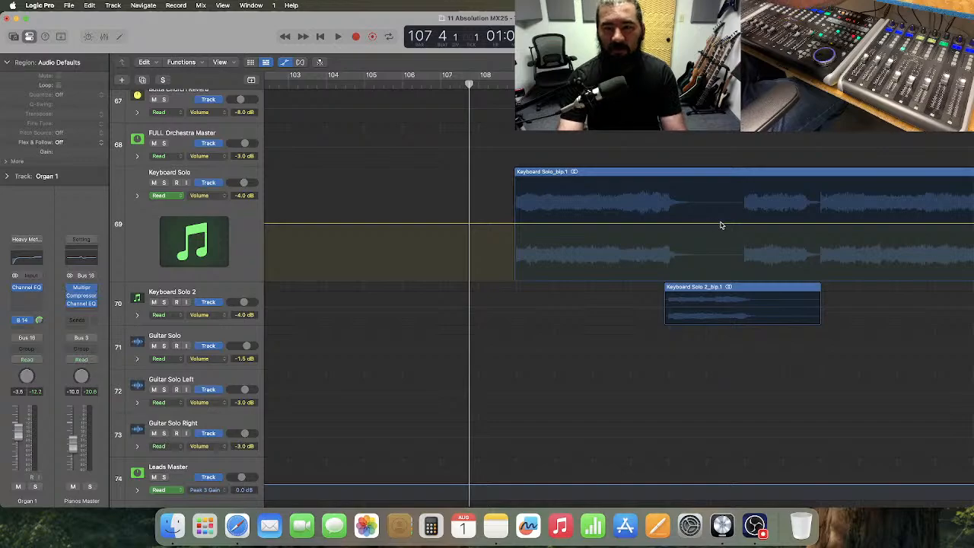
click(685, 226)
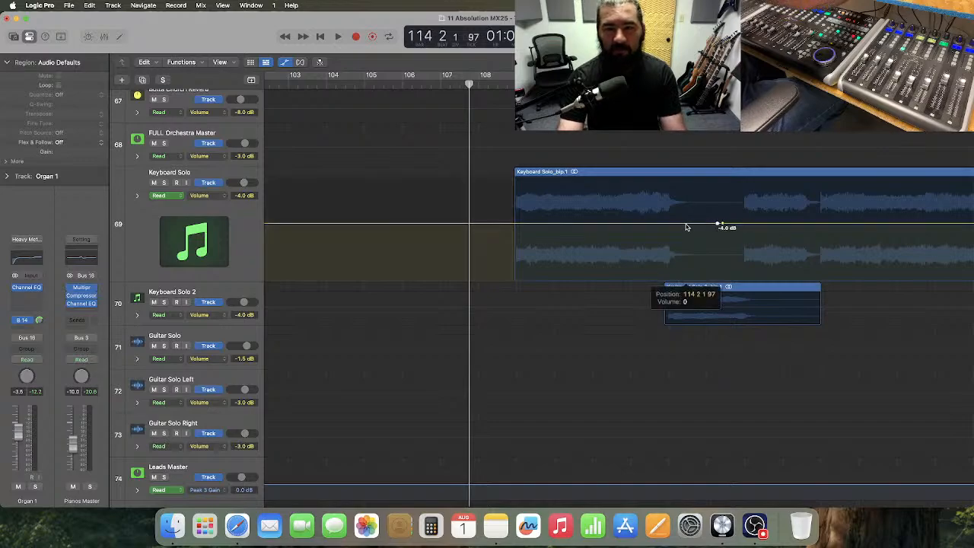
drag(685, 228, 735, 226)
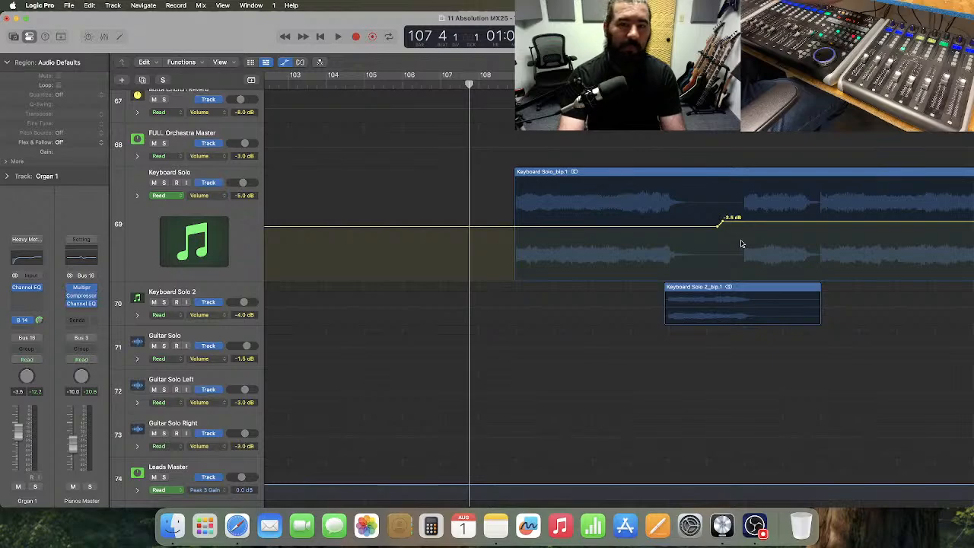
- Play back the keyboard solo and raise the Keyboard Solo volume automation after the step to -3.0 dB
key(space)
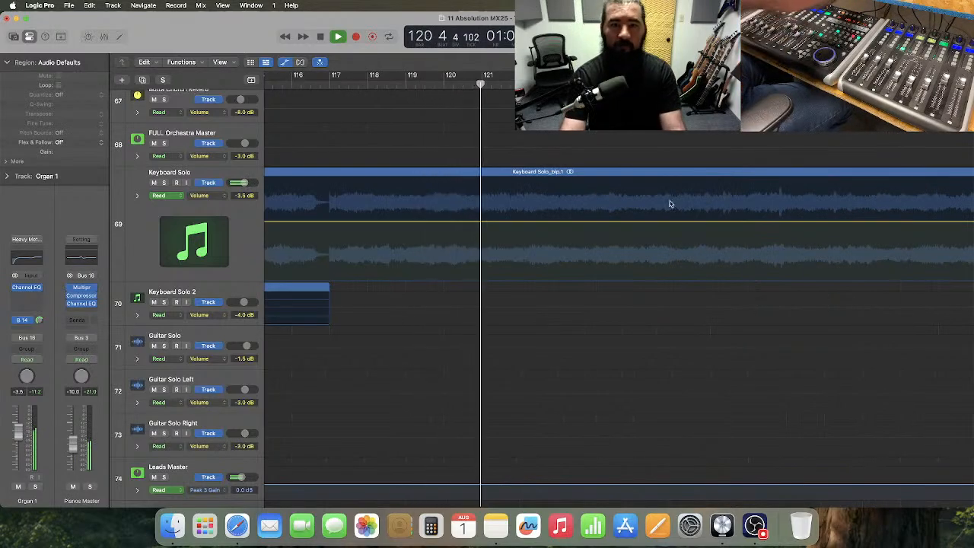
click(579, 220)
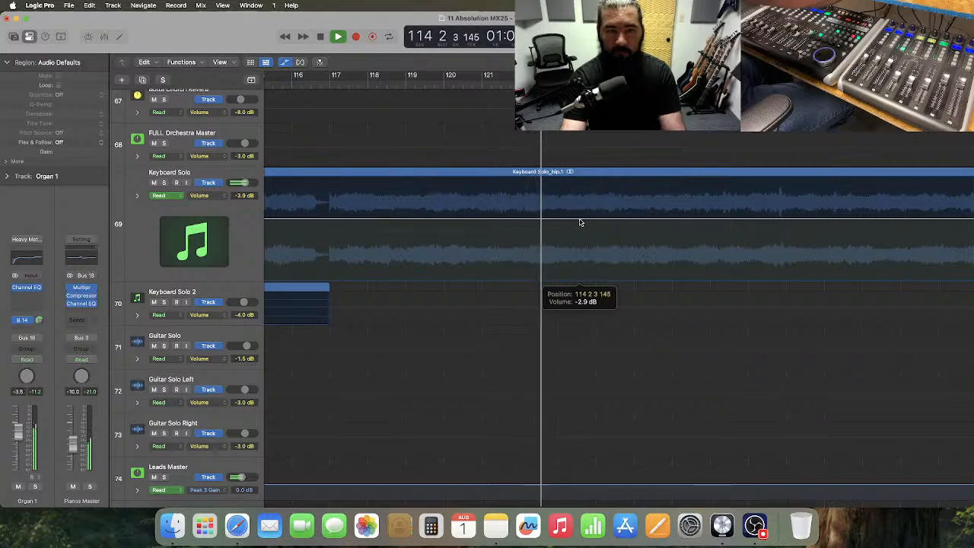
scroll(578, 244, left, 3)
scroll(579, 244, left, 8)
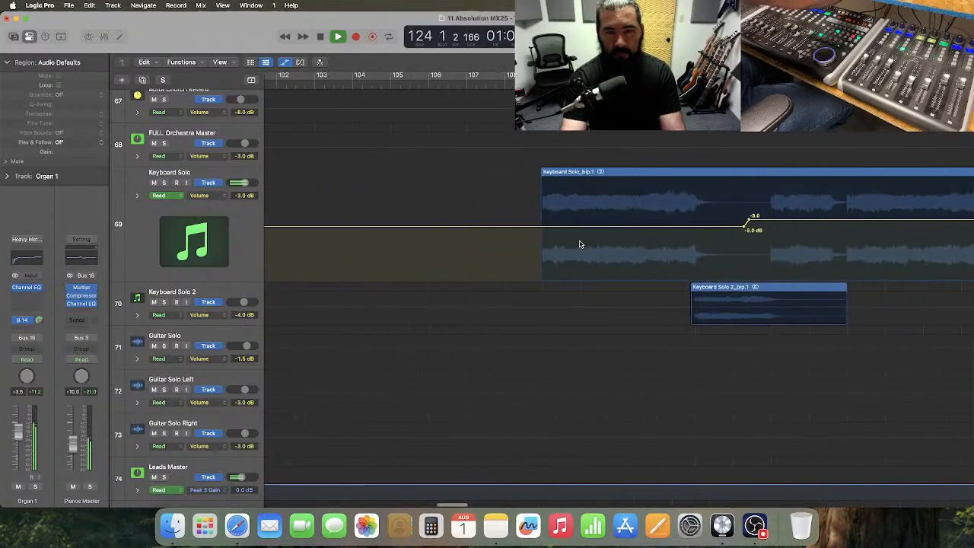
- Lower the Keyboard Solo volume automation before the step to -5.5 dB and return the playhead to bar 108
scroll(577, 274, right, 3)
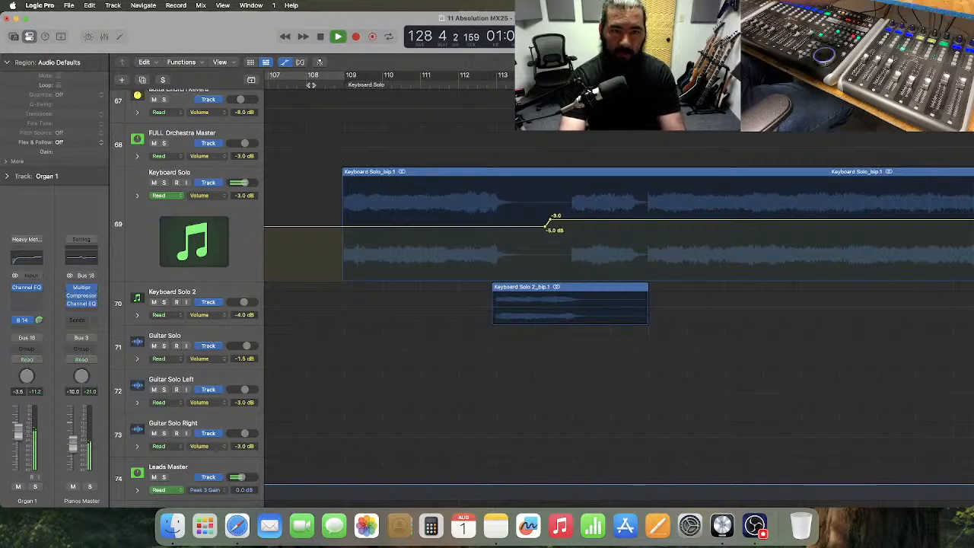
click(333, 231)
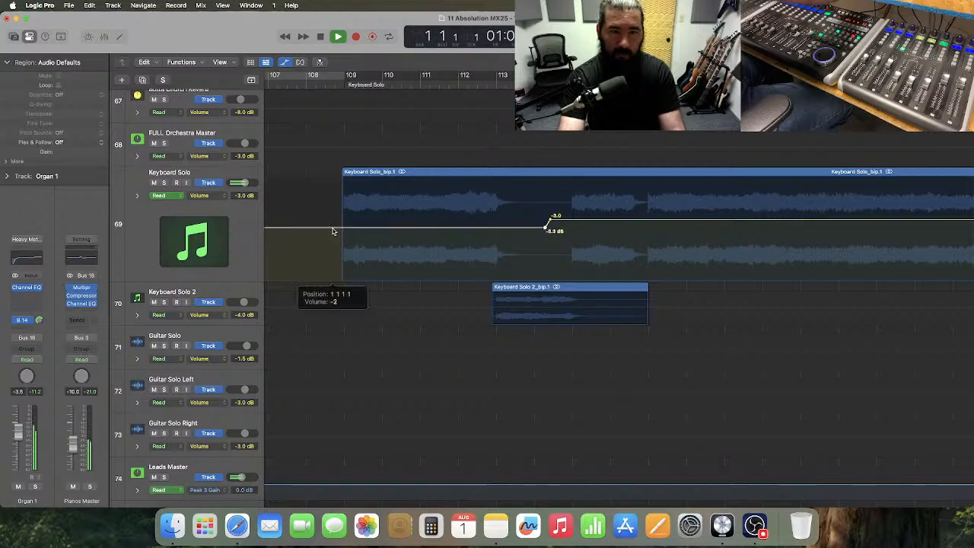
key(space)
click(307, 85)
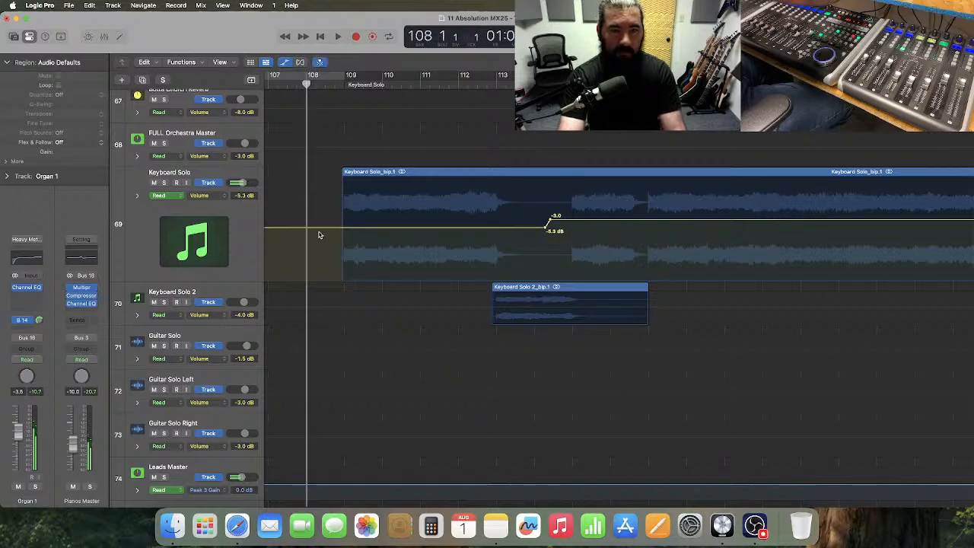
click(319, 231)
drag(320, 232, 320, 230)
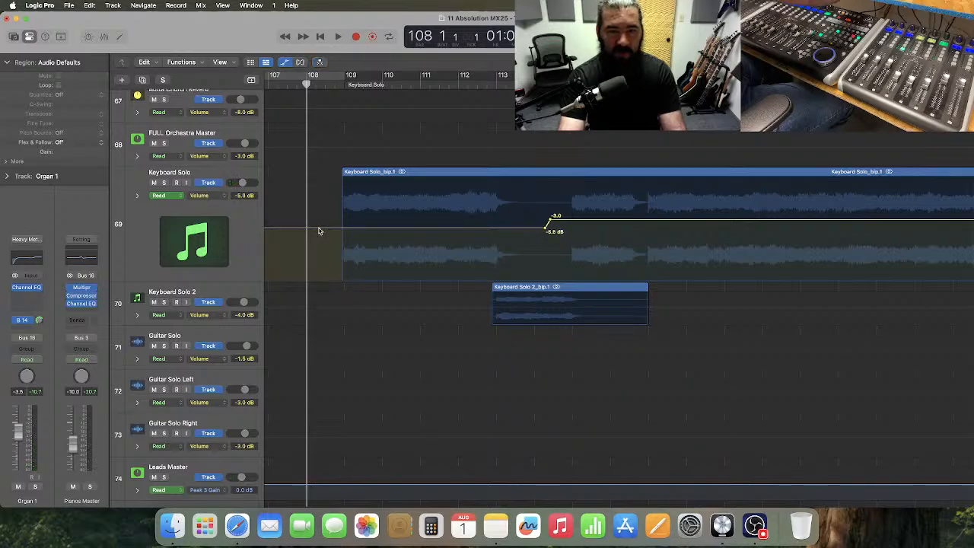
- Set the Keyboard Solo 2 track's volume to -5.0 dB and play back the start of the keyboard solo
scroll(357, 230, left, 2)
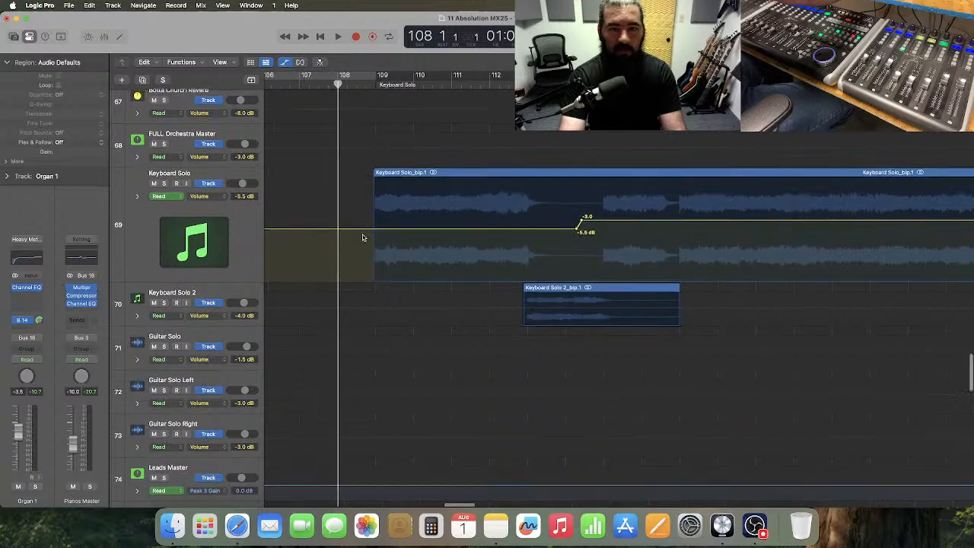
click(201, 292)
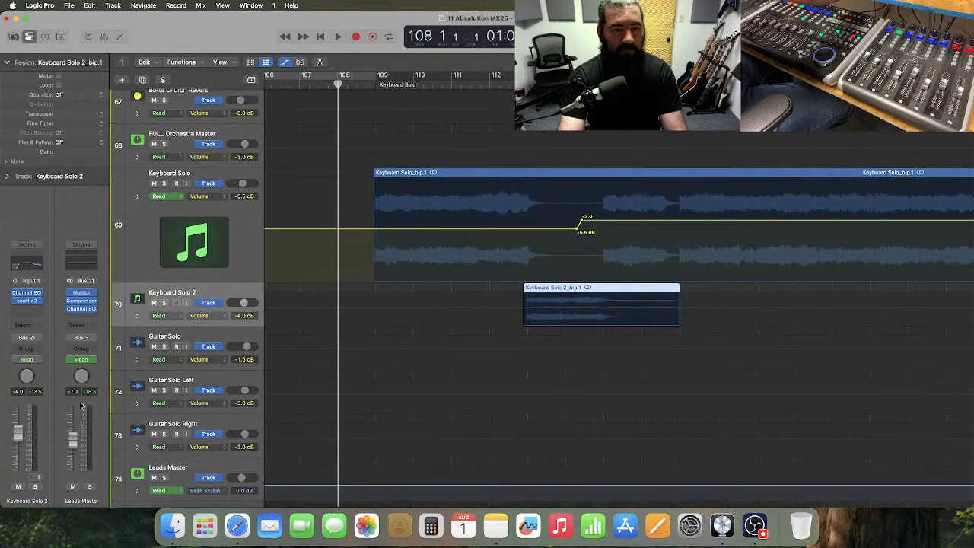
double_click(21, 393)
text(-5)
key(Return)
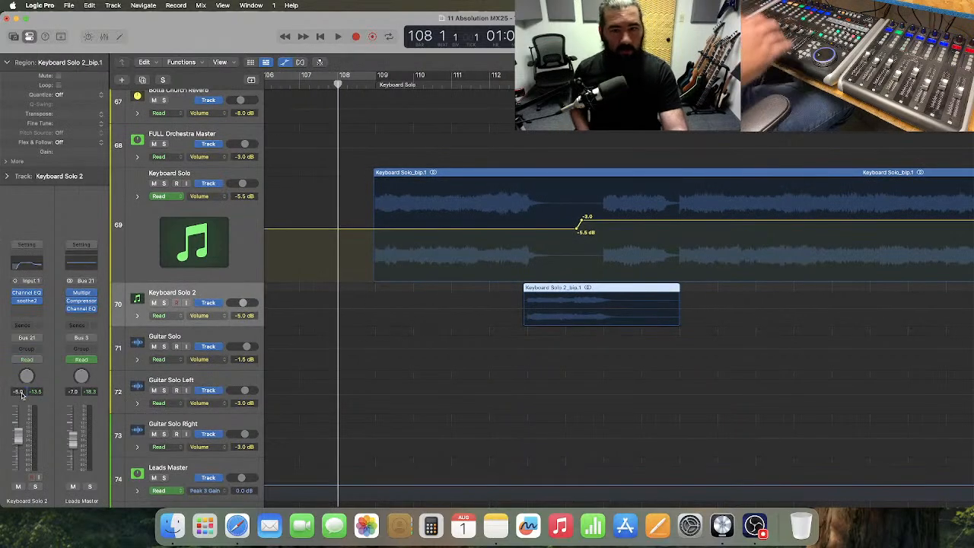
key(space)
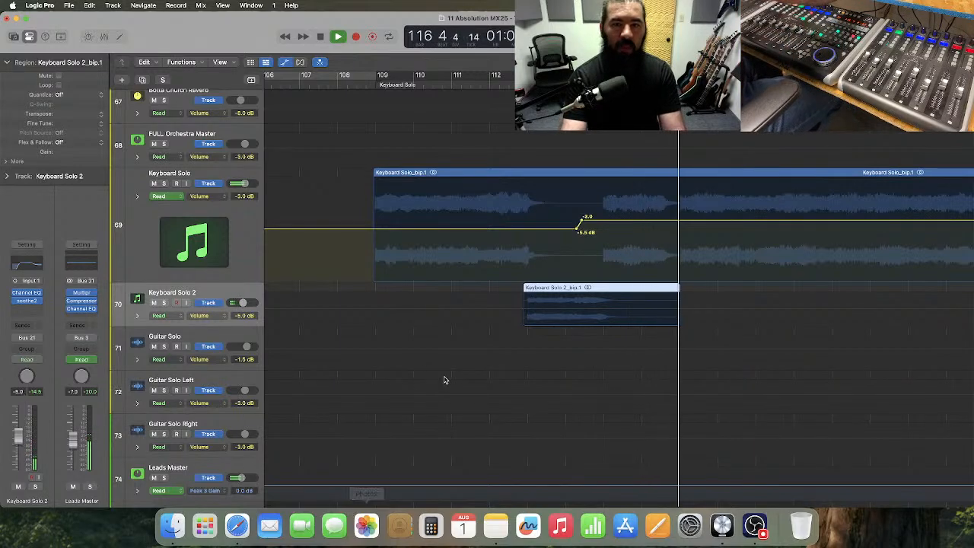
key(space)
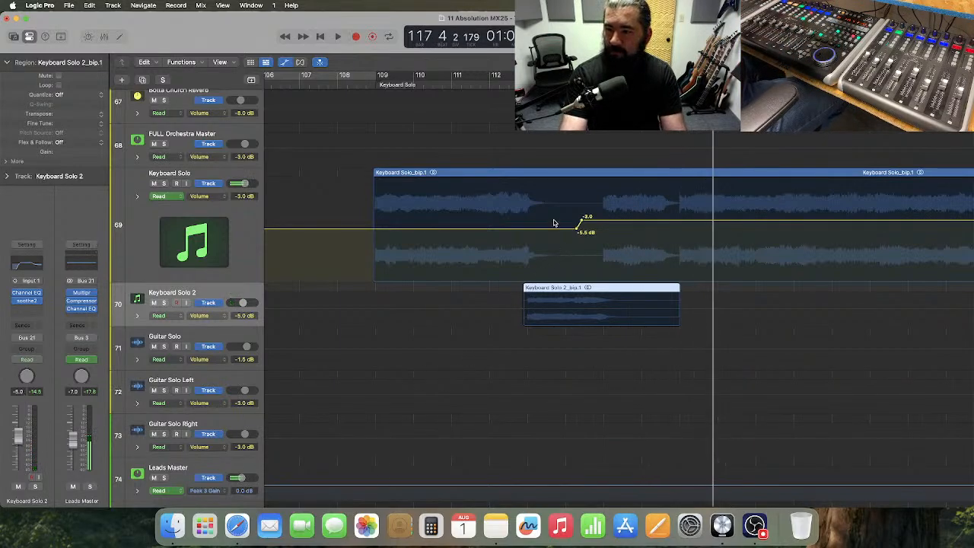
scroll(495, 181, right, 2)
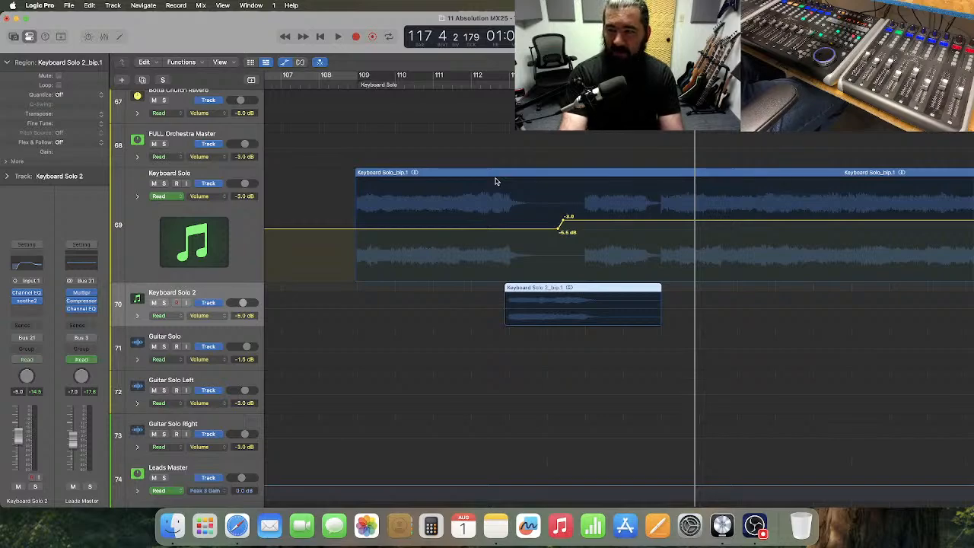
scroll(495, 181, right, 5)
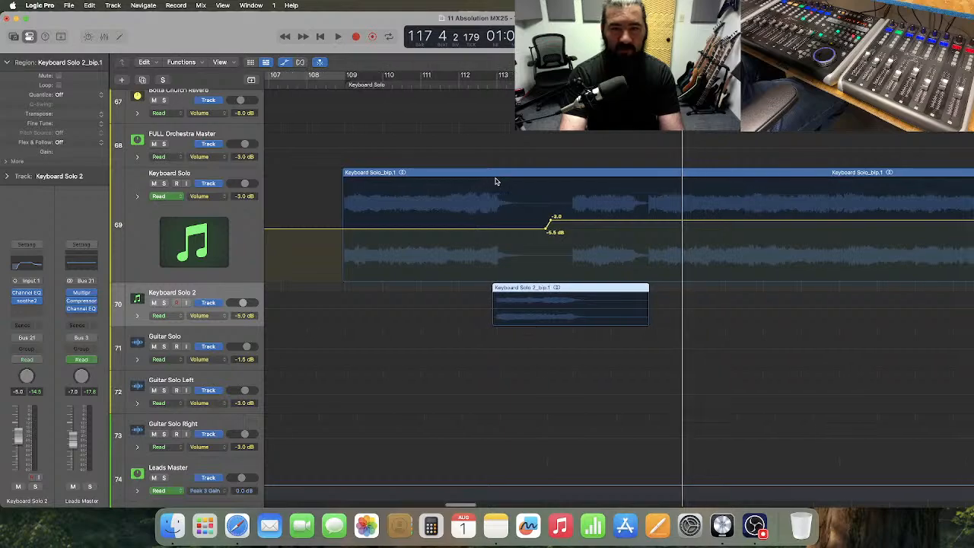
scroll(487, 194, left, 5)
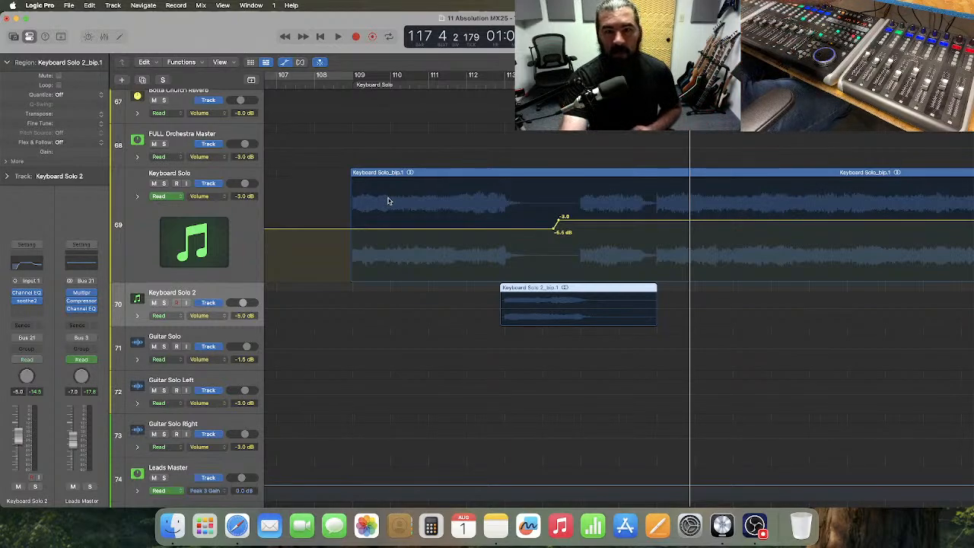
scroll(388, 200, right, 2)
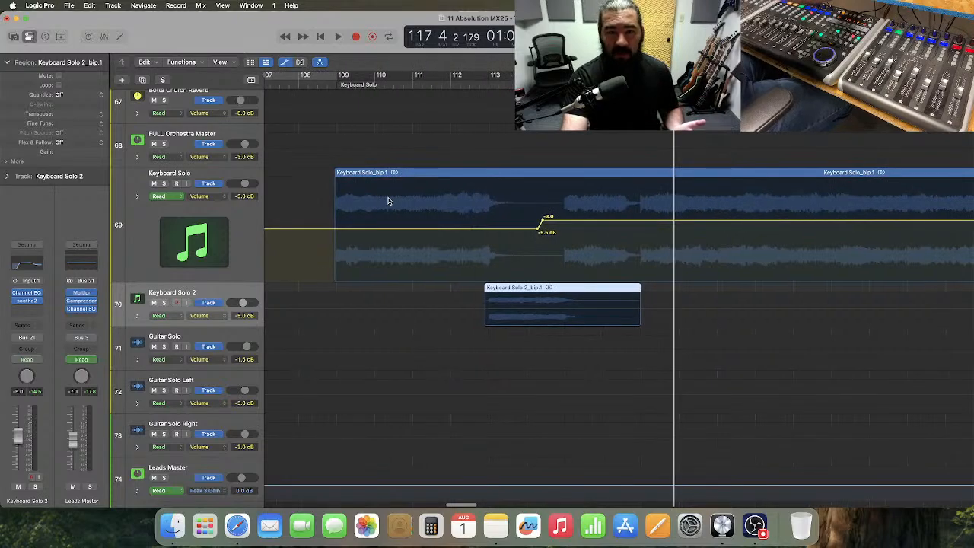
scroll(387, 200, right, 3)
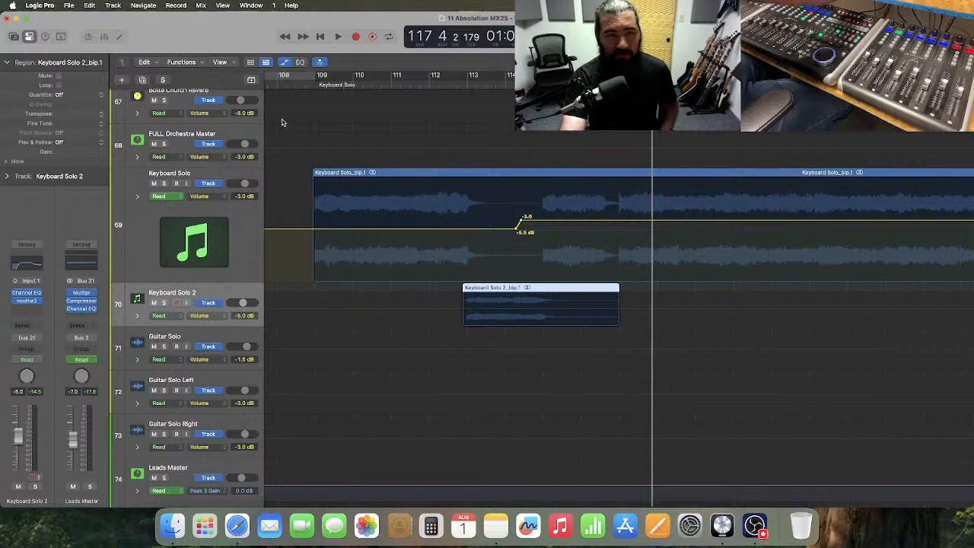
- Place the playhead at bar 108 beat 3, just before the keyboard solo, and deselect the Keyboard Solo 2 region
click(296, 83)
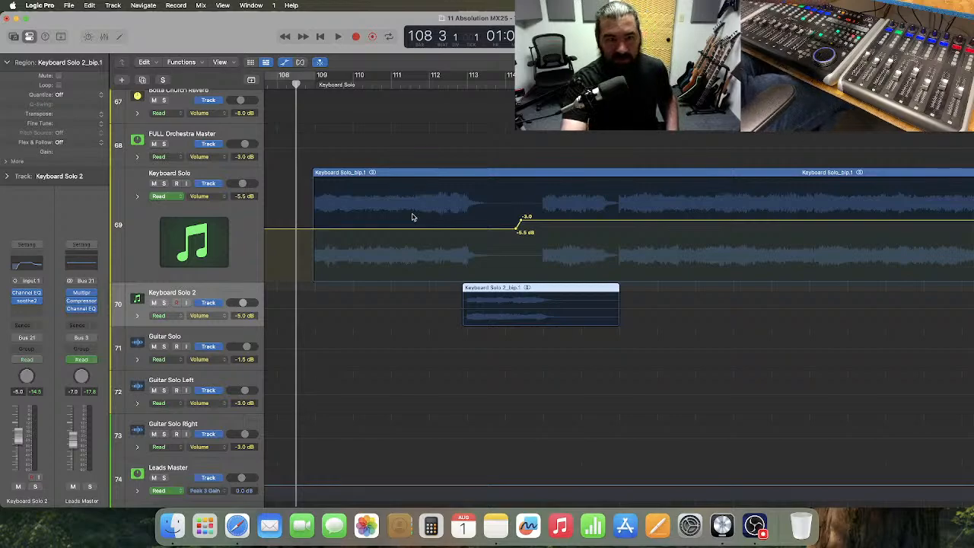
scroll(411, 217, right, 2)
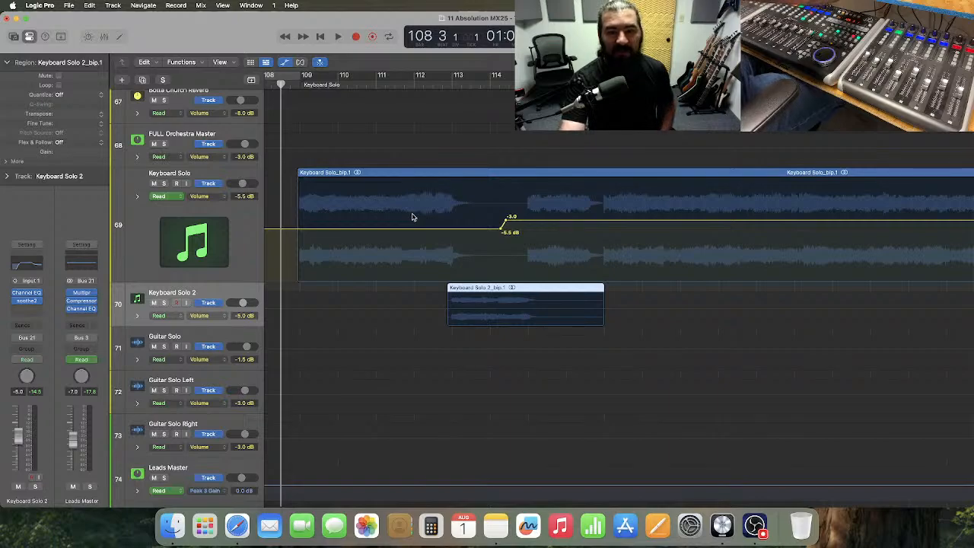
click(413, 217)
scroll(413, 217, right, 2)
scroll(413, 218, left, 3)
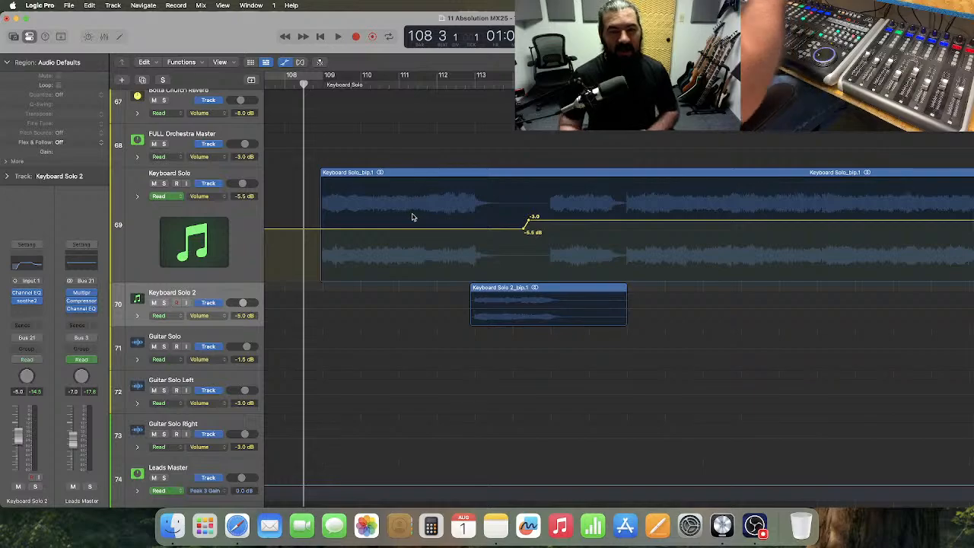
- Enlarge the Keyboard Solo 2 track and automate its volume to ramp from -5.0 dB to -3.0 dB midway through its region
drag(212, 328, 225, 416)
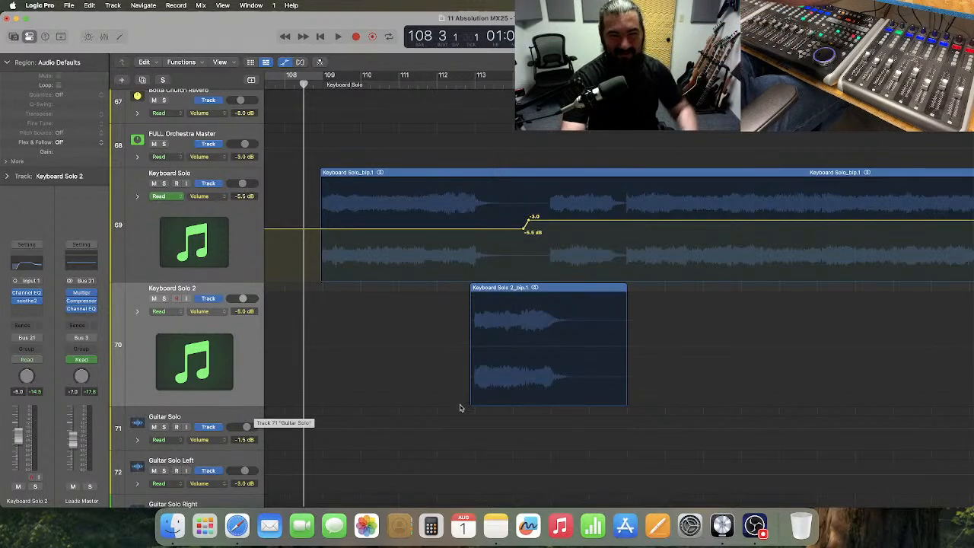
click(478, 370)
key(super+Right)
scroll(486, 372, right, 5)
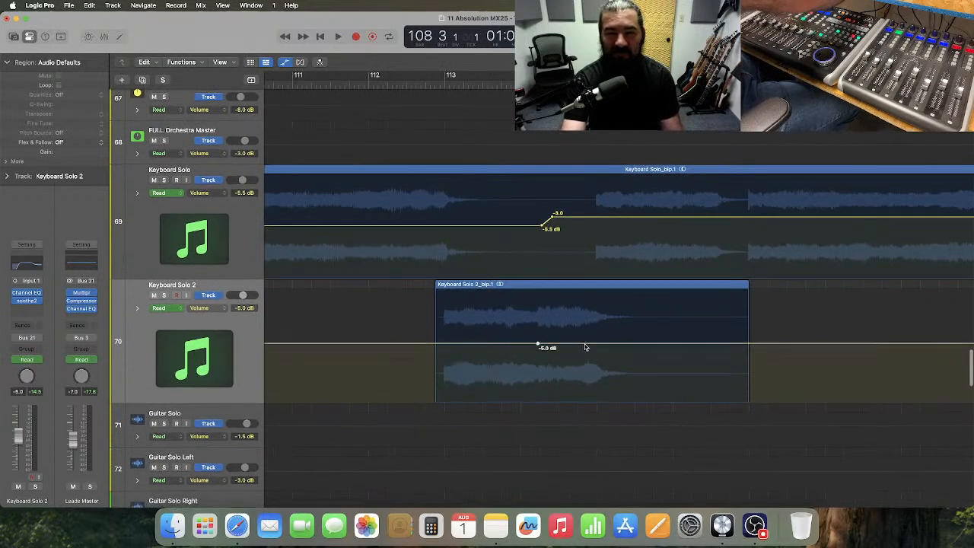
mouse_move(596, 346)
mouse_down()
mouse_move(603, 327)
mouse_move(603, 339)
mouse_up()
scroll(530, 352, left, 3)
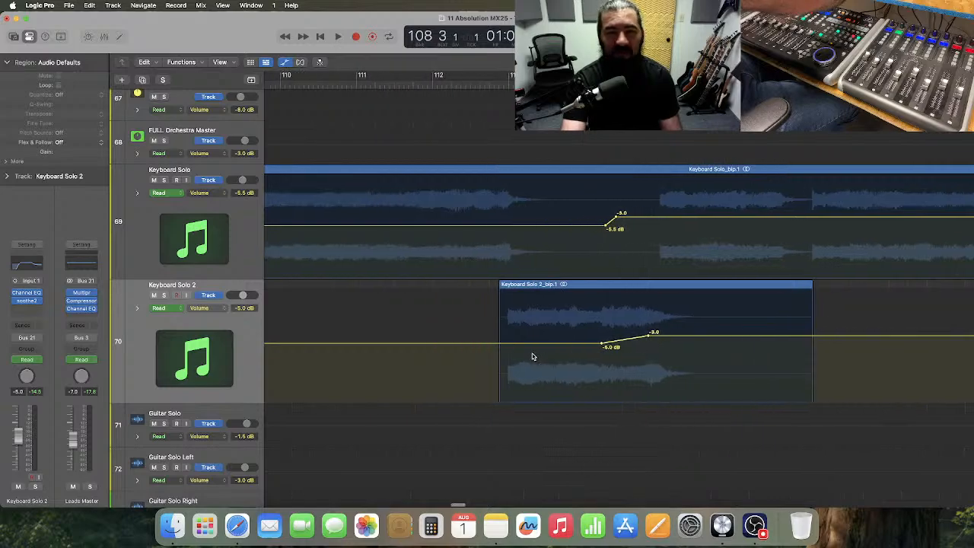
- Play back the solo, ramp Keyboard Solo's volume from -5.5 dB at bar 111 to -4.5 dB at bar 112, and raise Keyboard Solo 2's opening level to -4.5 dB
scroll(494, 345, left, 5)
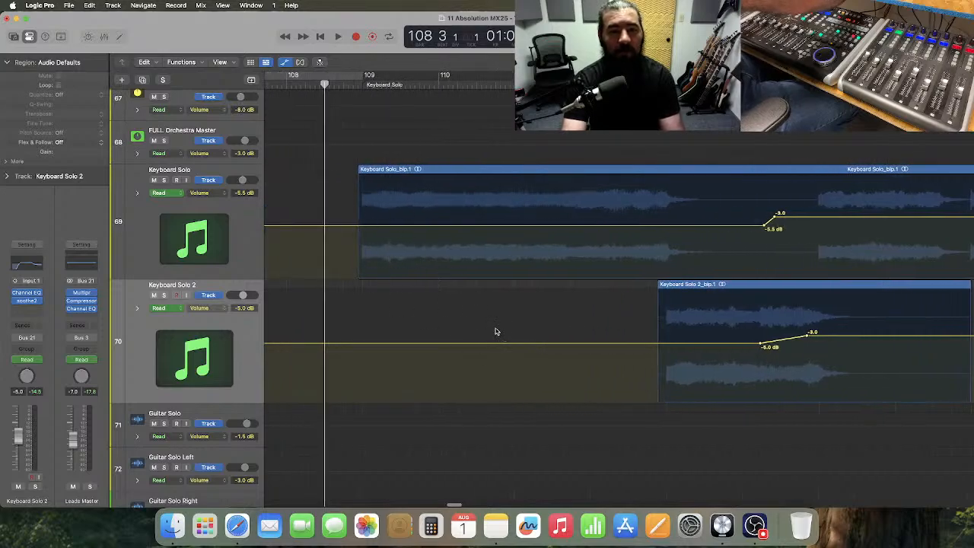
key(space)
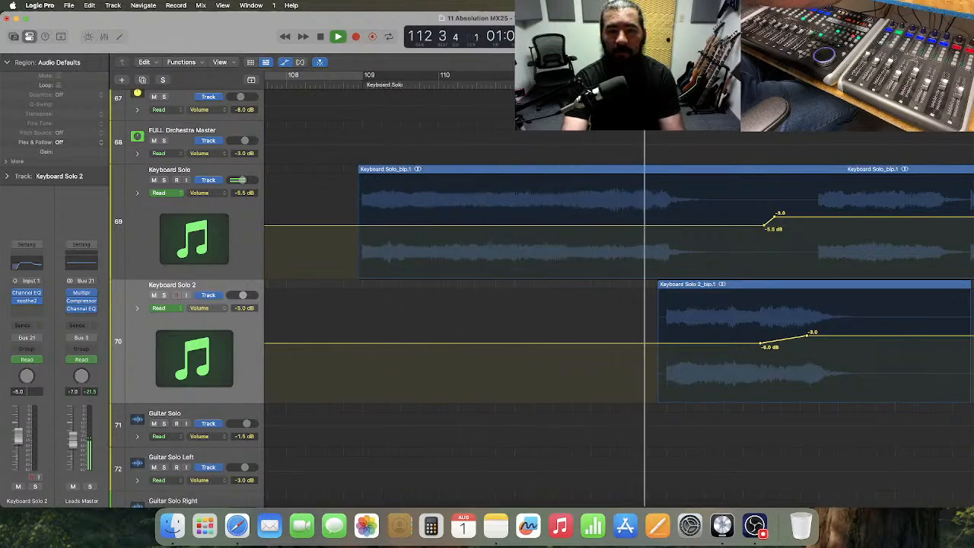
key(space)
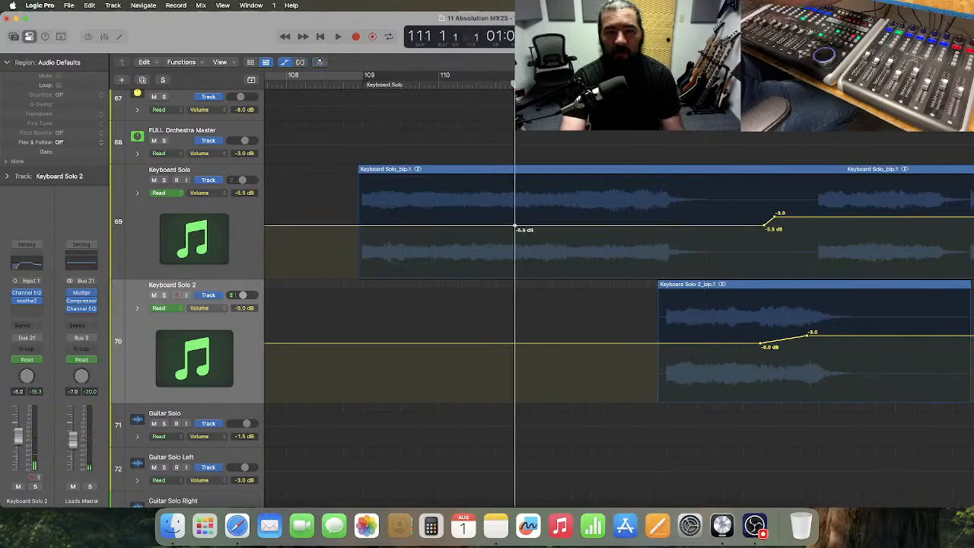
key(period)
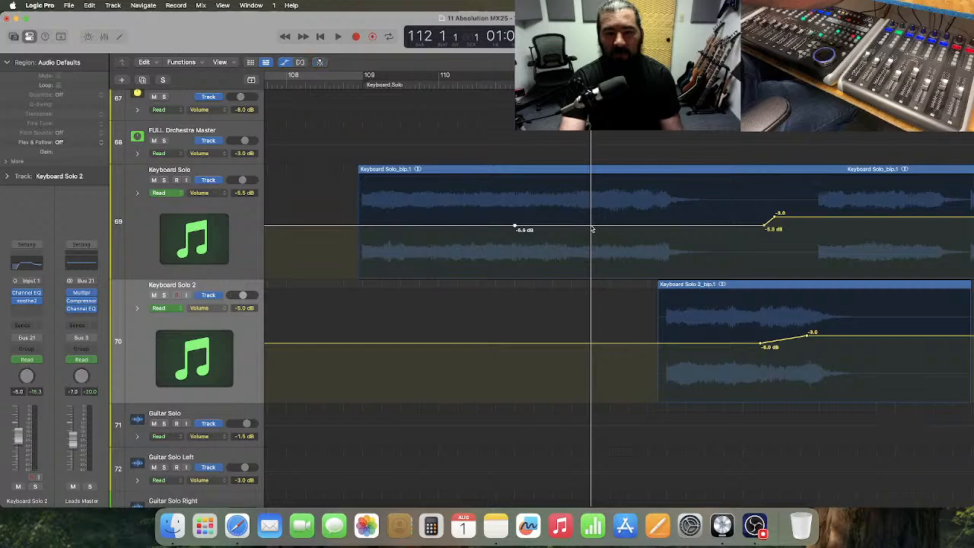
drag(613, 229, 613, 227)
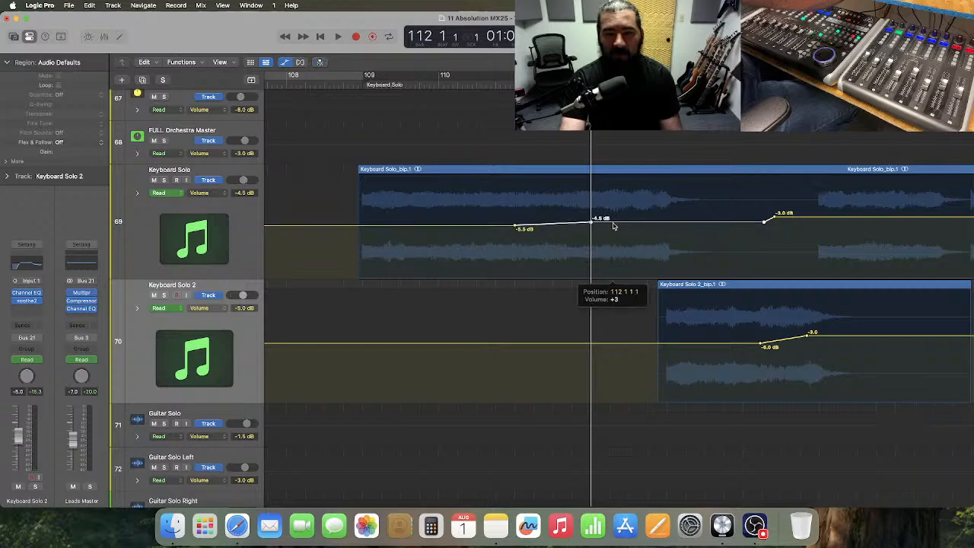
drag(641, 347, 640, 344)
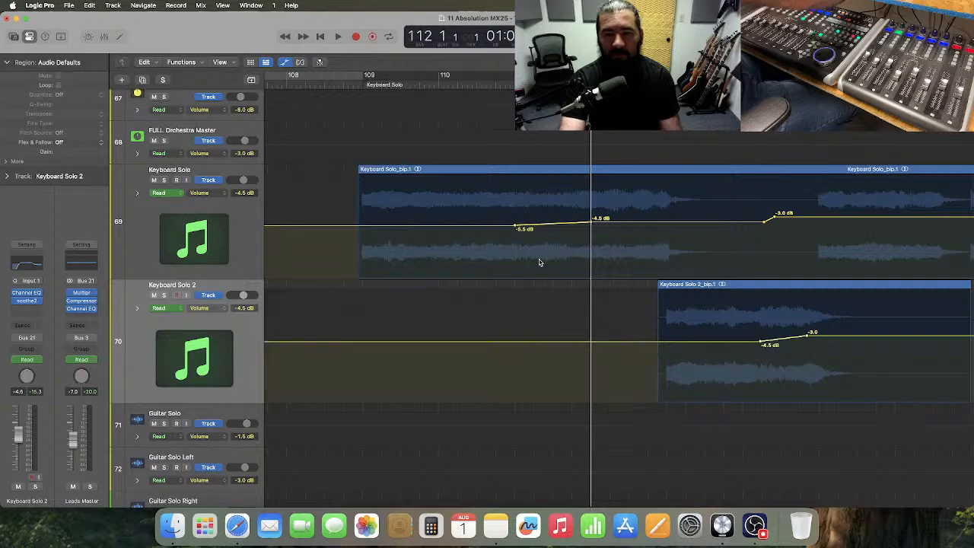
- Play back the keyboard solo from just before its start to check the volume automation on both solo tracks
click(347, 84)
key(space)
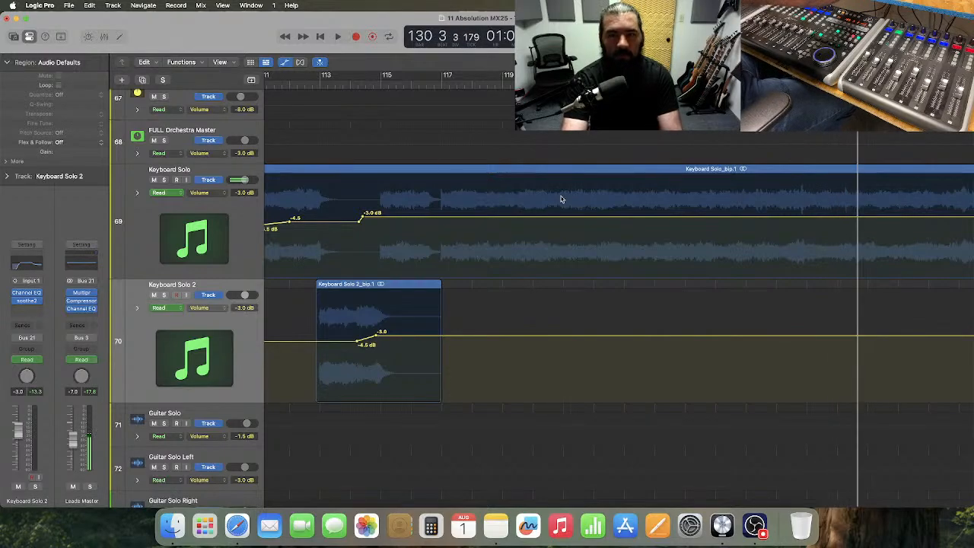
key(space)
scroll(561, 199, right, 2)
scroll(561, 199, right, 1)
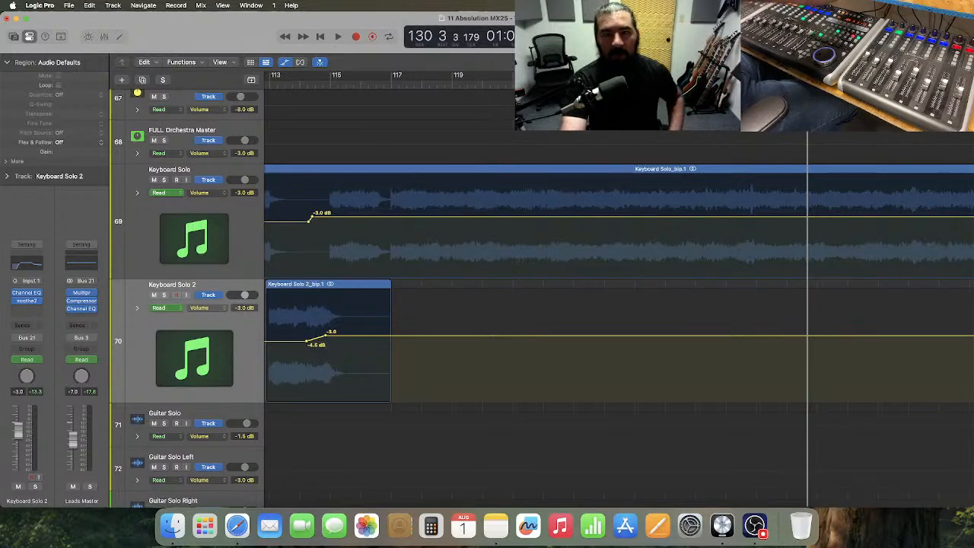
- Play back the keyboard solo from just before bar 119 to bar 125, and enlarge the Keyboard Solo track
scroll(712, 218, right, 3)
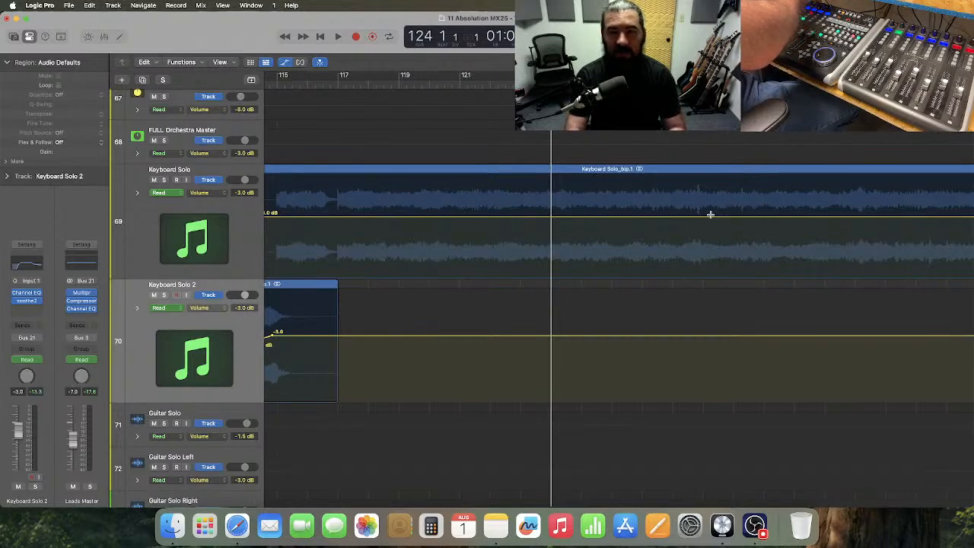
key(super+Right)
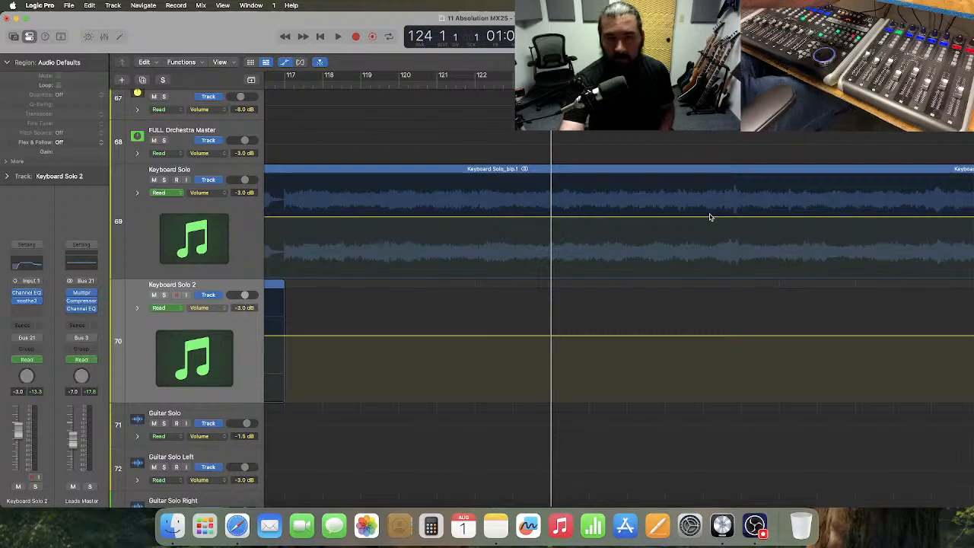
scroll(692, 217, right, 3)
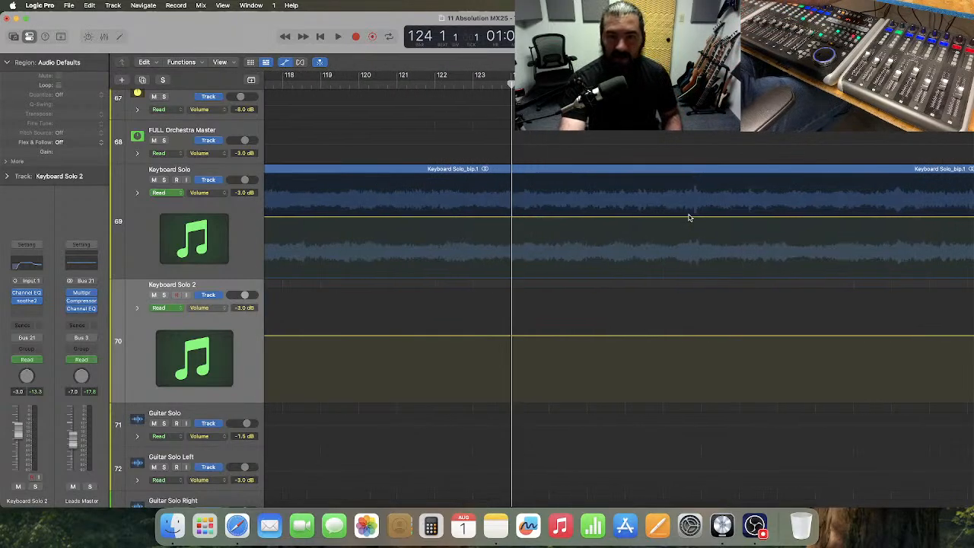
scroll(689, 218, right, 1)
scroll(690, 218, right, 2)
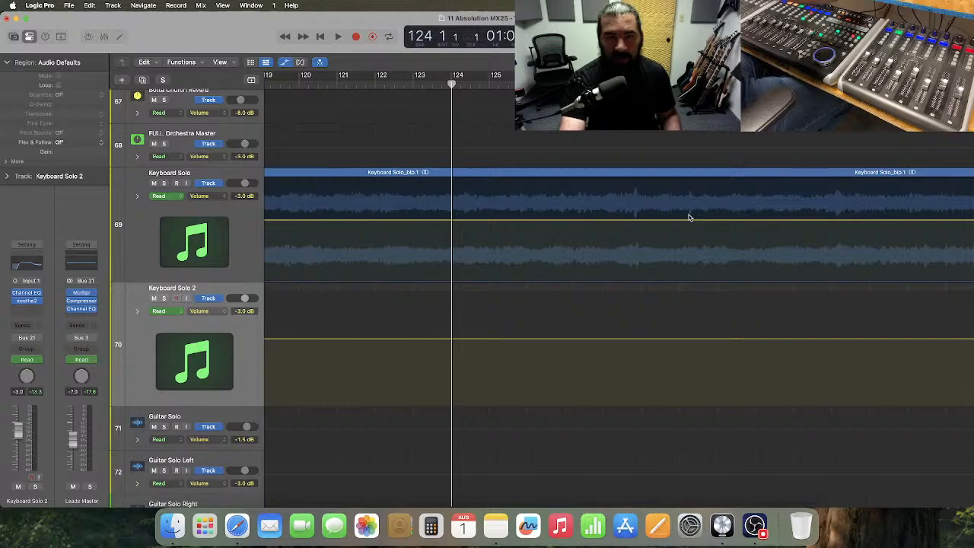
scroll(689, 217, down, 1)
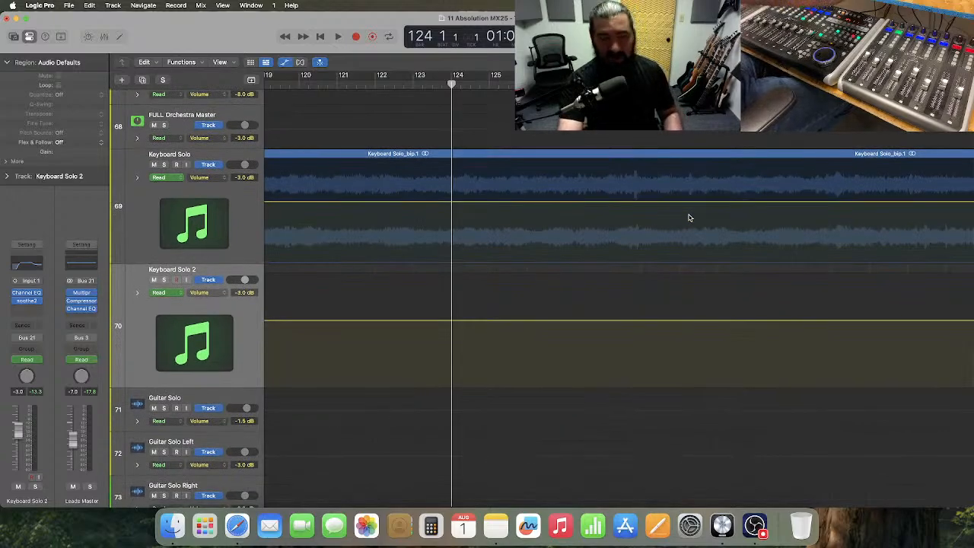
scroll(567, 179, left, 2)
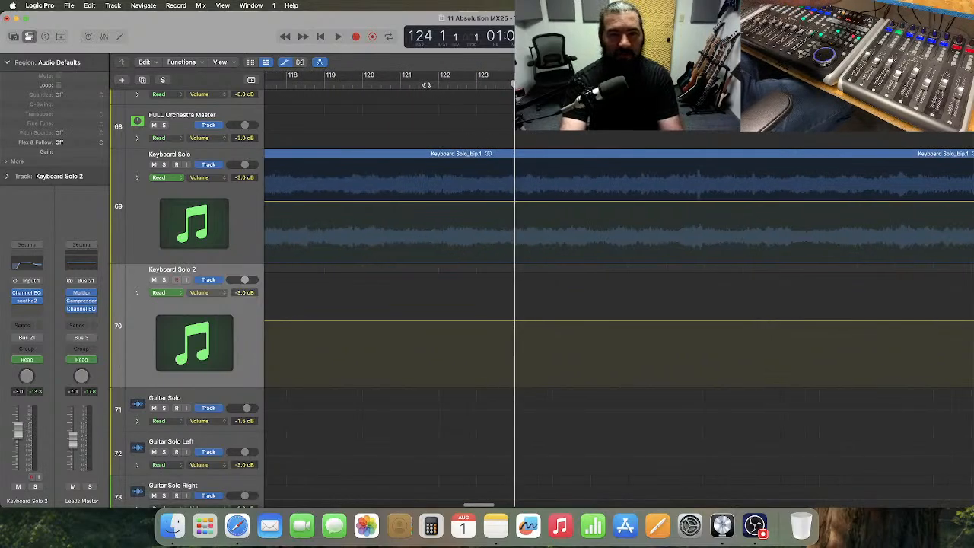
click(400, 85)
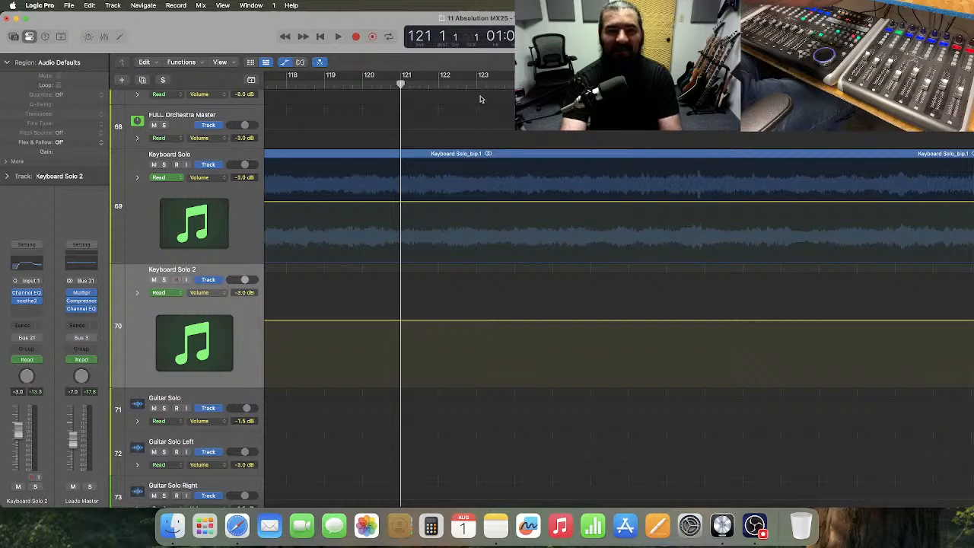
click(313, 86)
key(space)
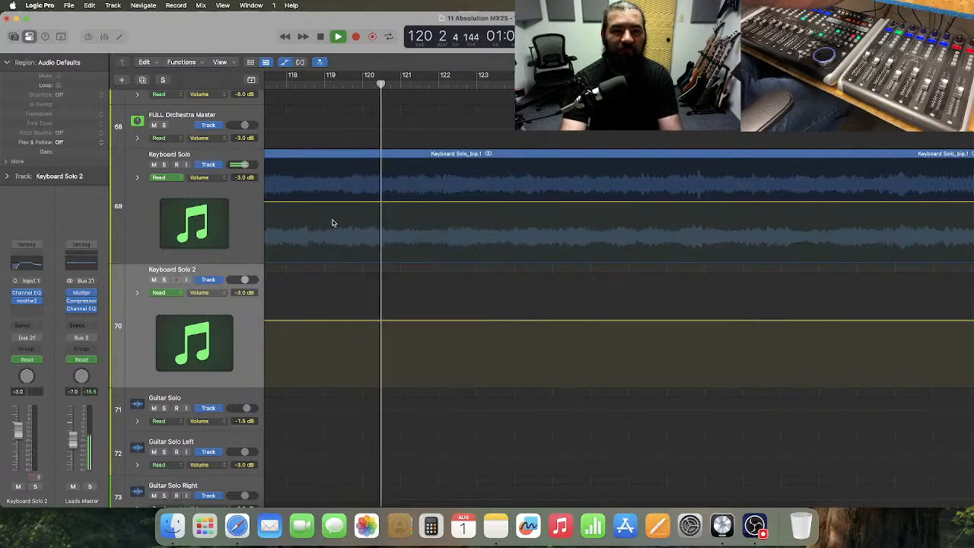
drag(202, 265, 204, 289)
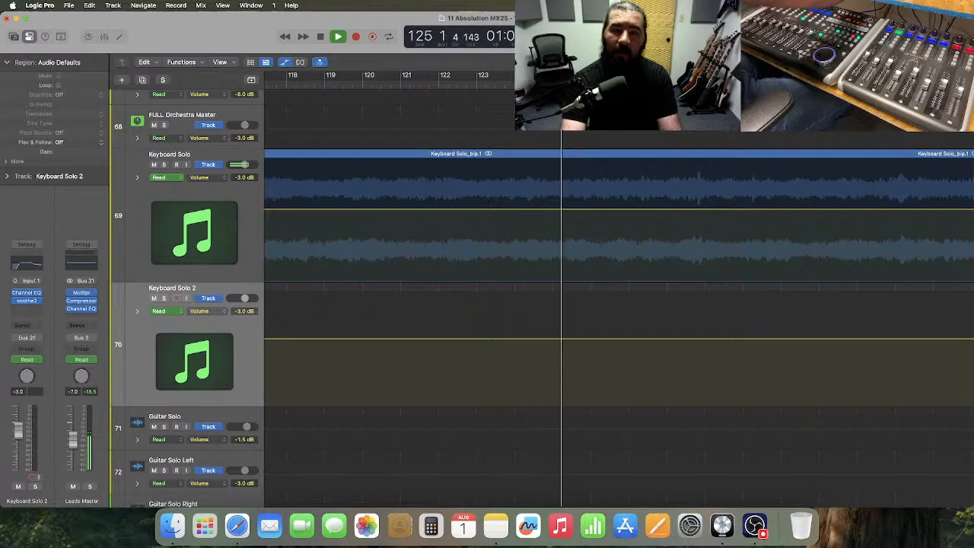
key(space)
- Automate Keyboard Solo's volume to ramp from -3.0 dB at bar 124 to -2.0 dB at bar 125
click(518, 200)
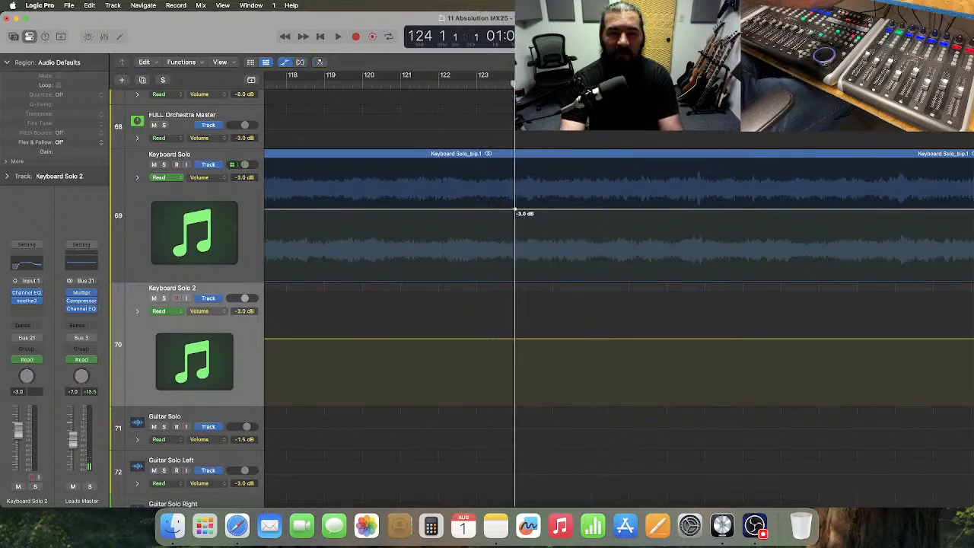
click(562, 214)
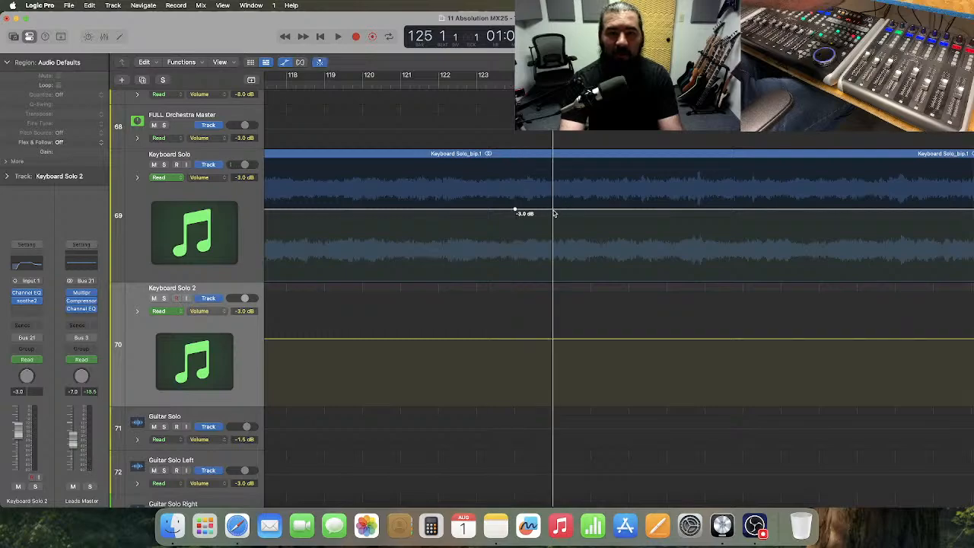
drag(572, 213, 572, 209)
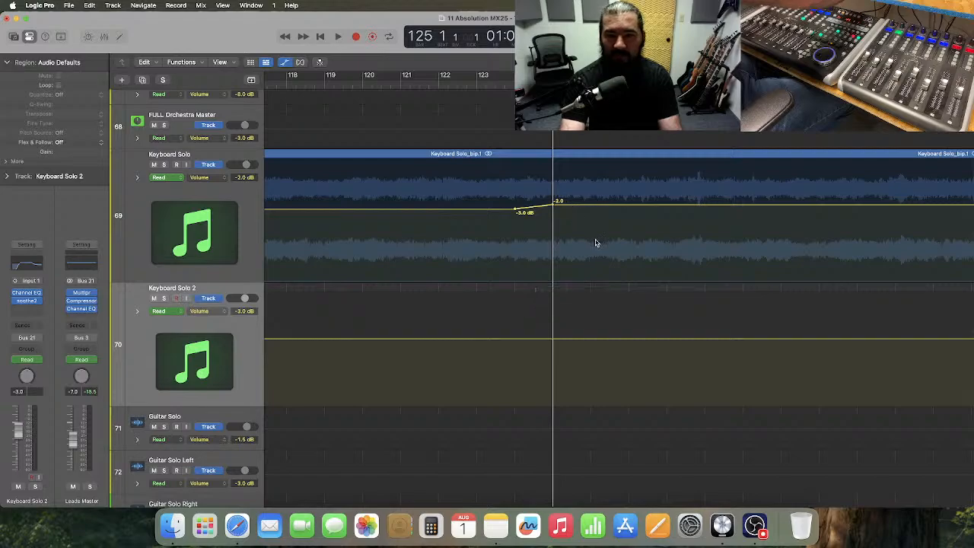
- Play back the keyboard solo from bar 122 through its end to check the new volume ramp
key(super+Left)
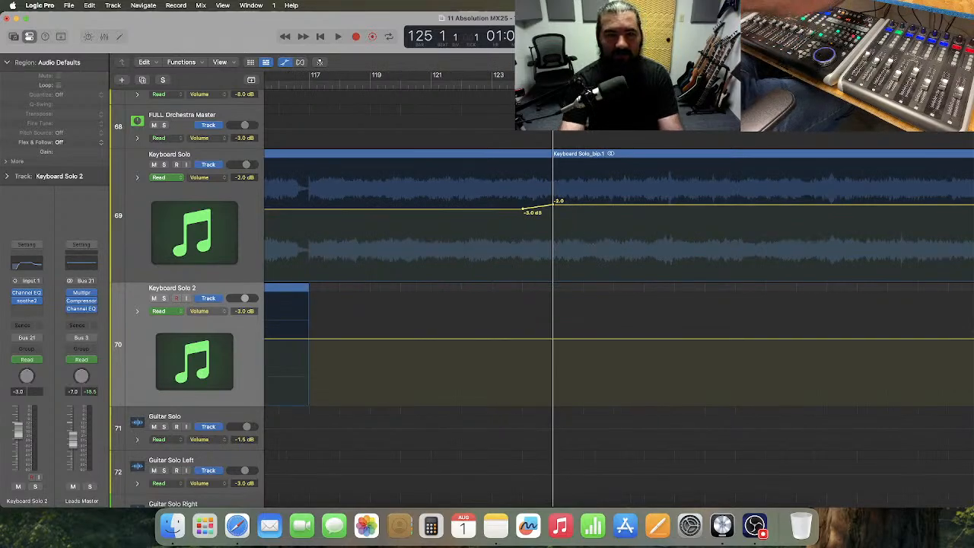
click(461, 84)
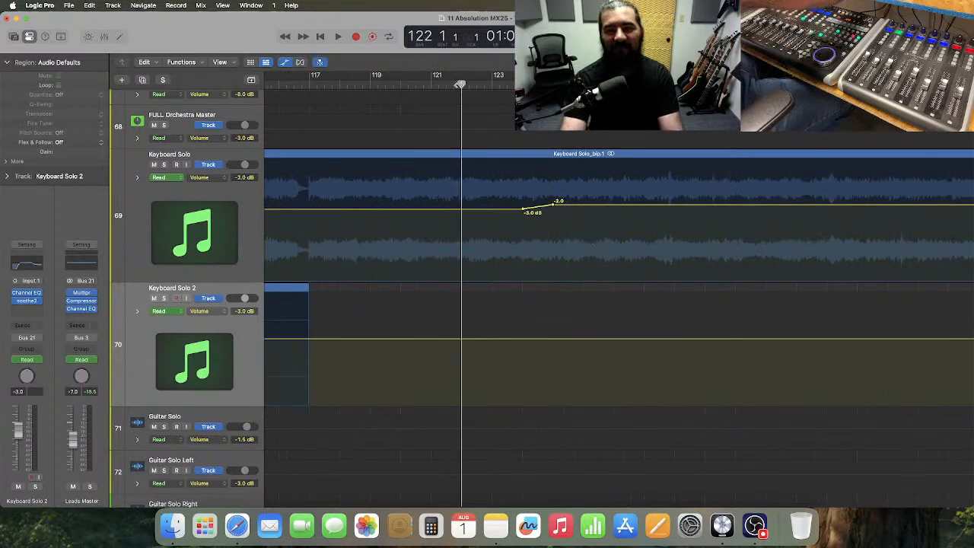
key(space)
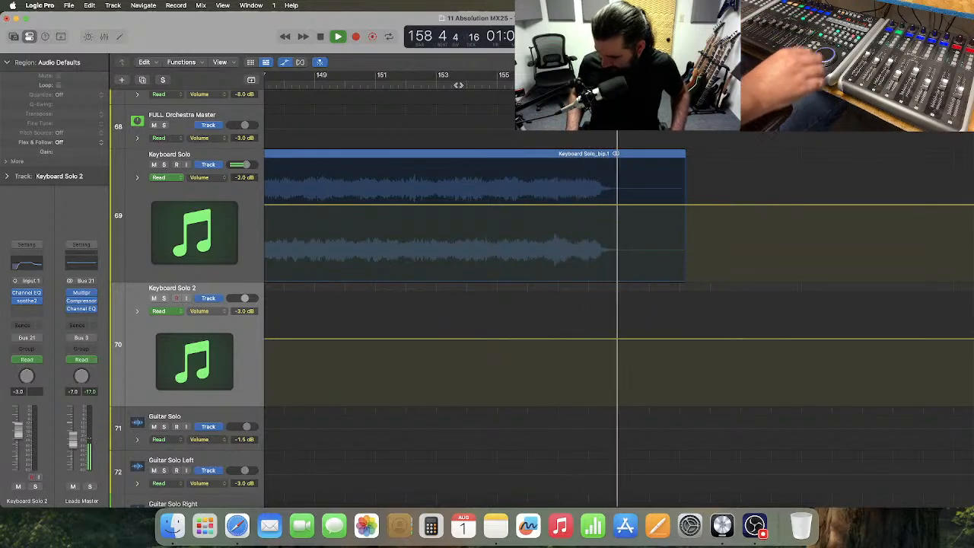
key(space)
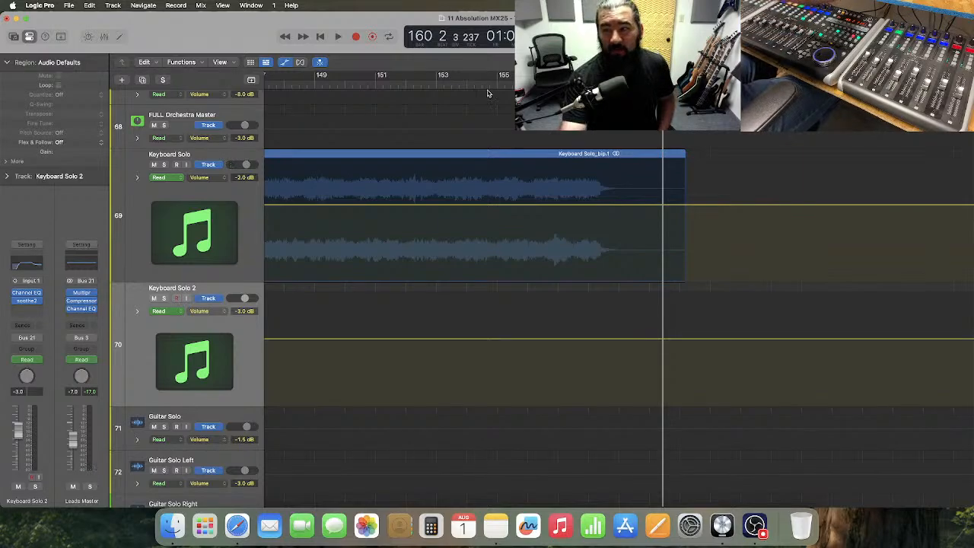
- Examine the timeline around the end of the keyboard solo and onward to the guitar solo regions
scroll(487, 93, right, 2)
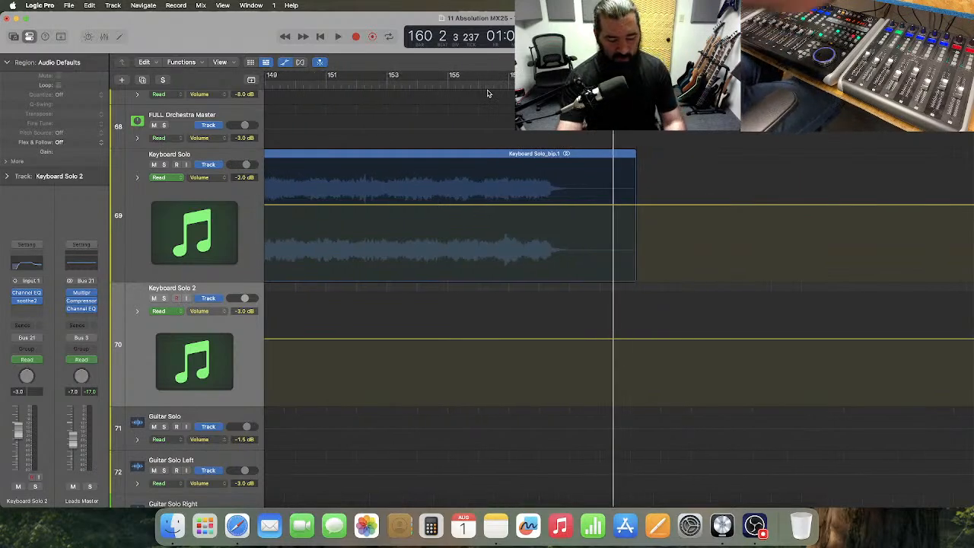
key(super+Left)
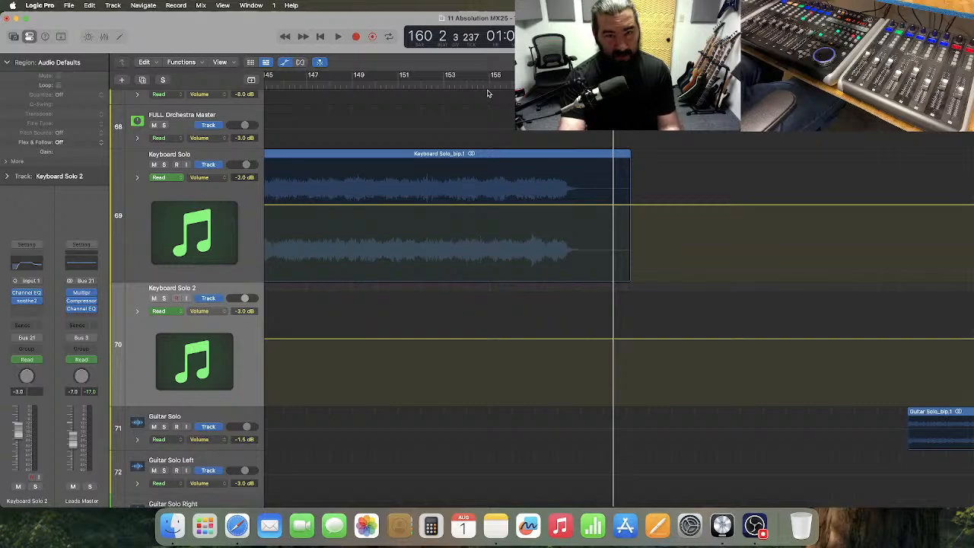
scroll(489, 95, down, 1)
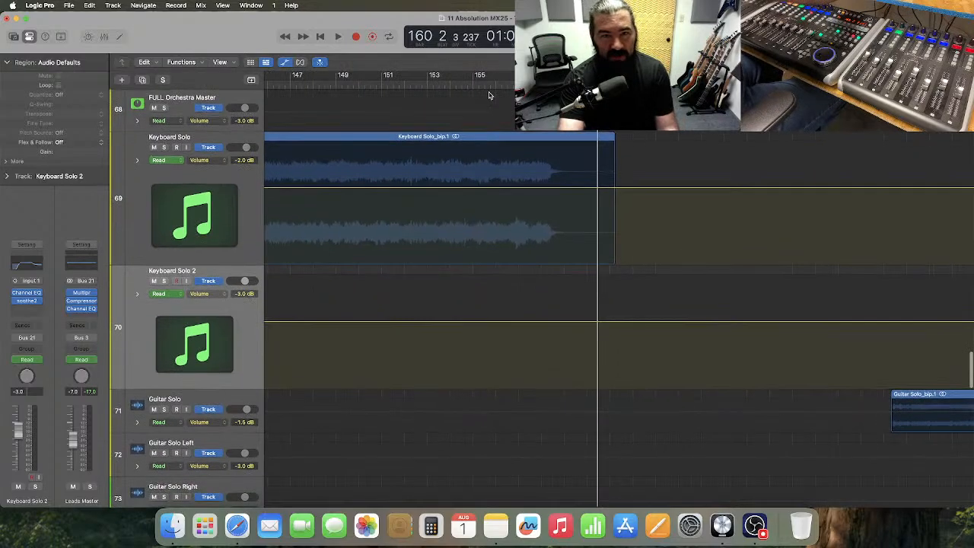
scroll(489, 95, left, 1)
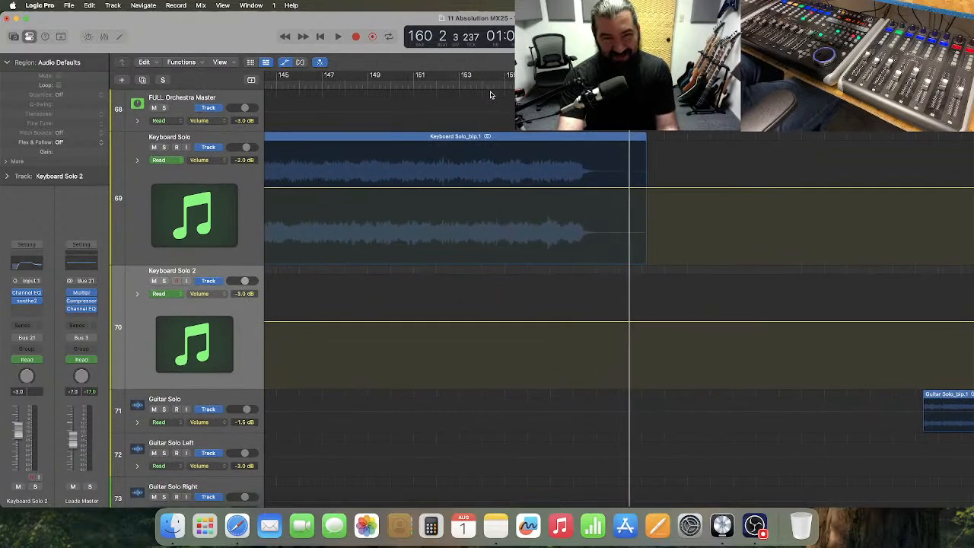
scroll(490, 95, left, 5)
scroll(491, 95, left, 2)
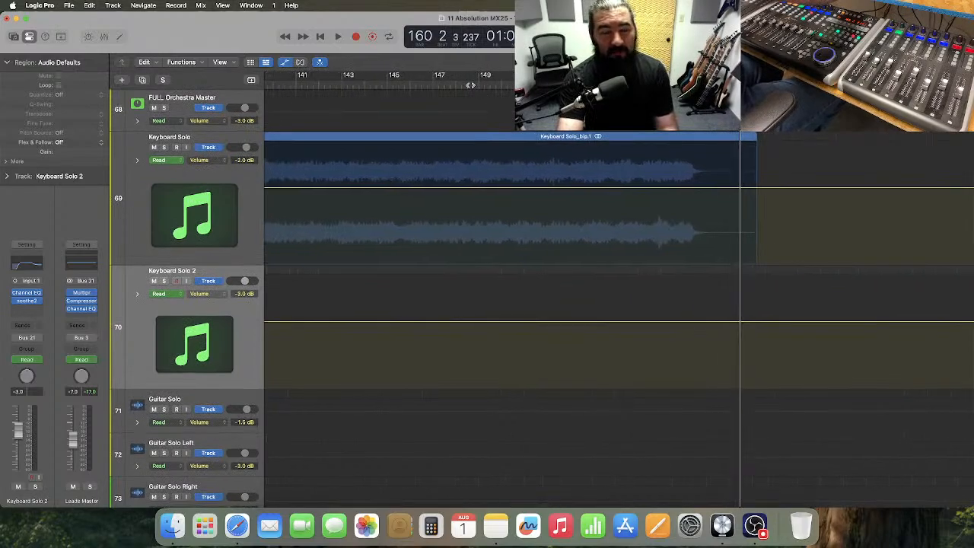
scroll(461, 86, left, 4)
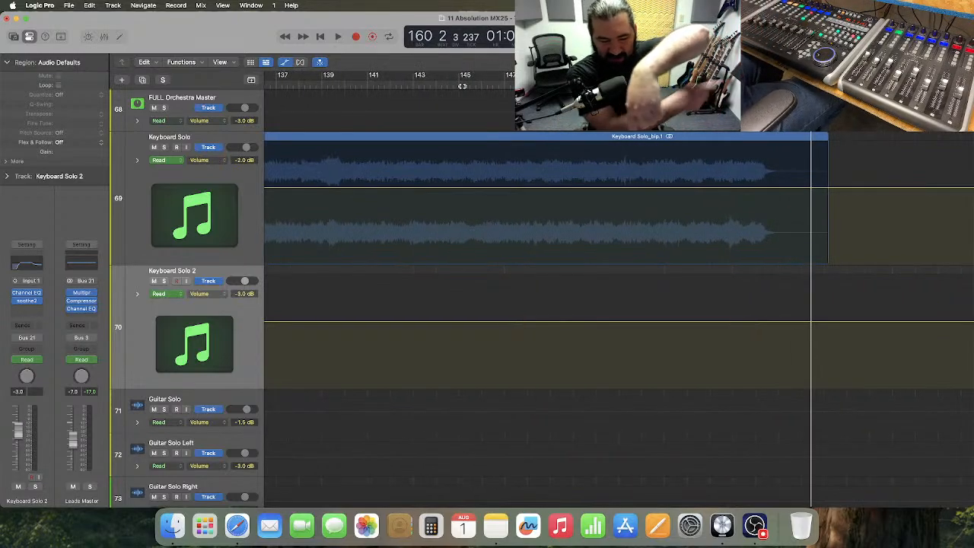
scroll(462, 86, right, 6)
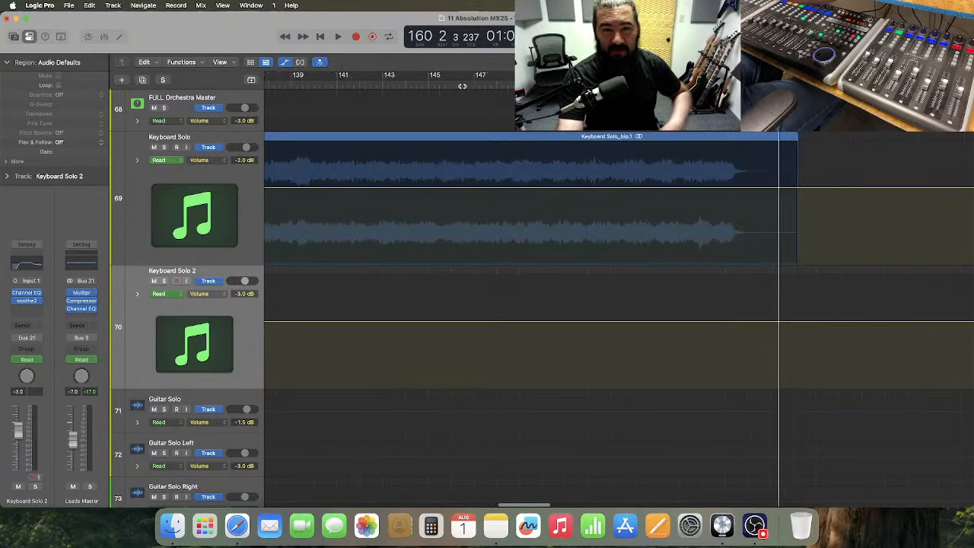
scroll(467, 86, right, 2)
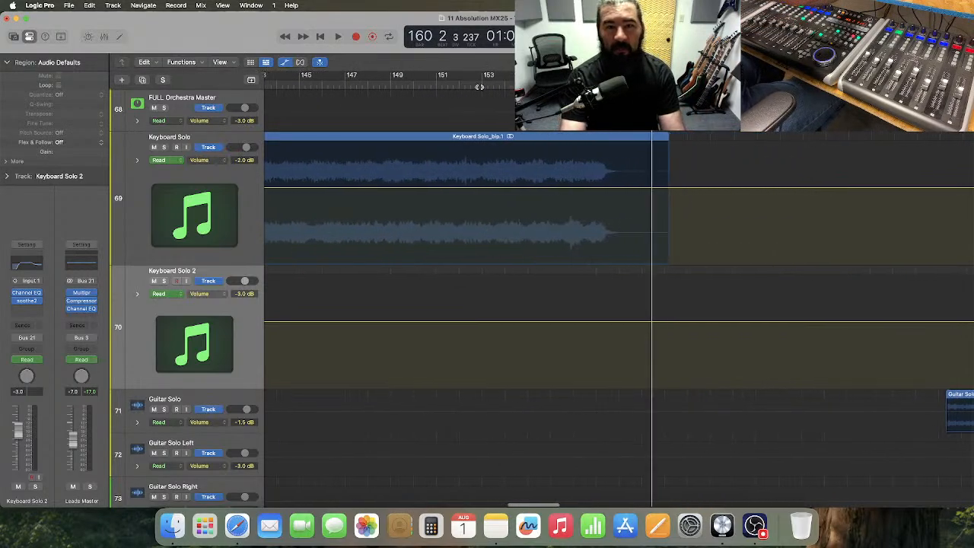
scroll(504, 101, right, 8)
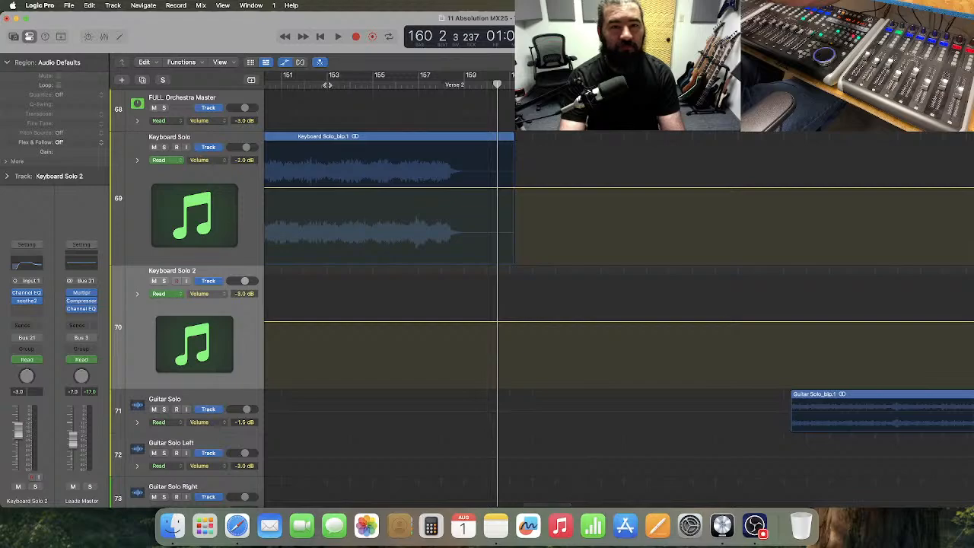
scroll(347, 96, right, 2)
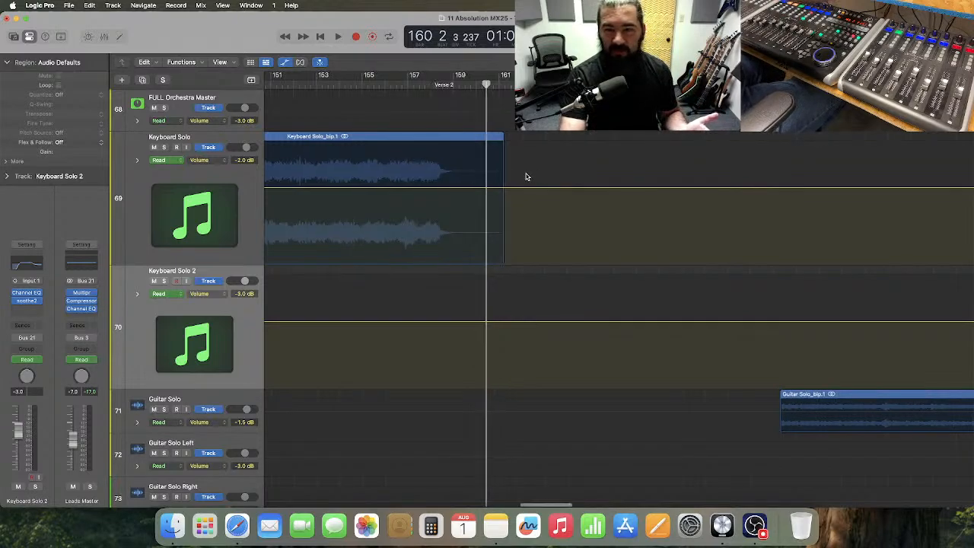
scroll(525, 176, right, 5)
scroll(525, 176, right, 20)
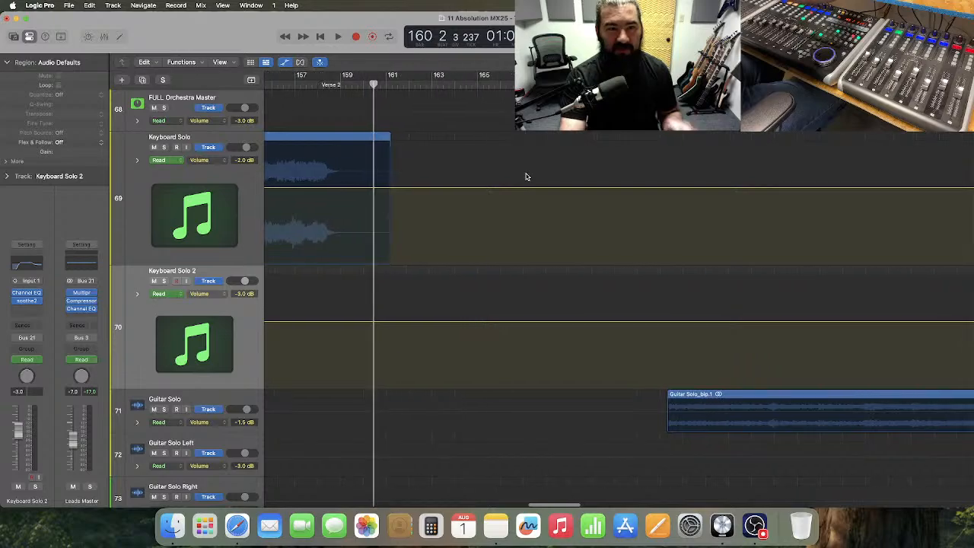
scroll(525, 176, right, 4)
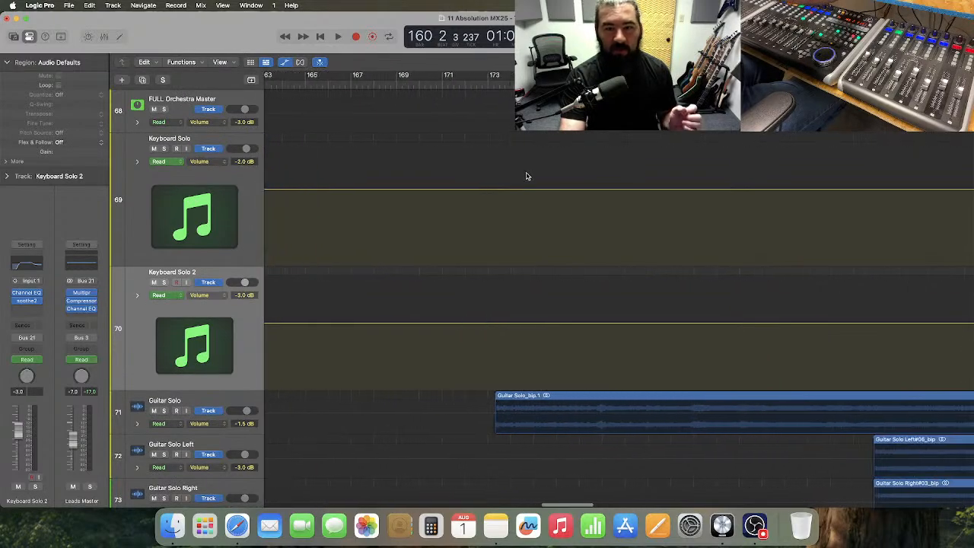
- Enlarge the Low Strings 1 track to show its Verse 2 region and volume automation in more detail
scroll(525, 176, left, 20)
scroll(525, 175, up, 15)
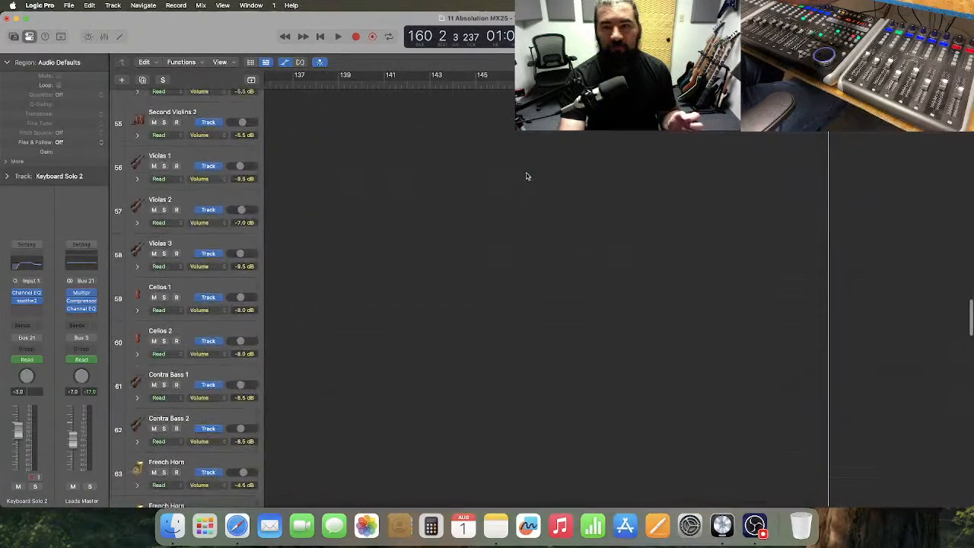
scroll(526, 176, up, 15)
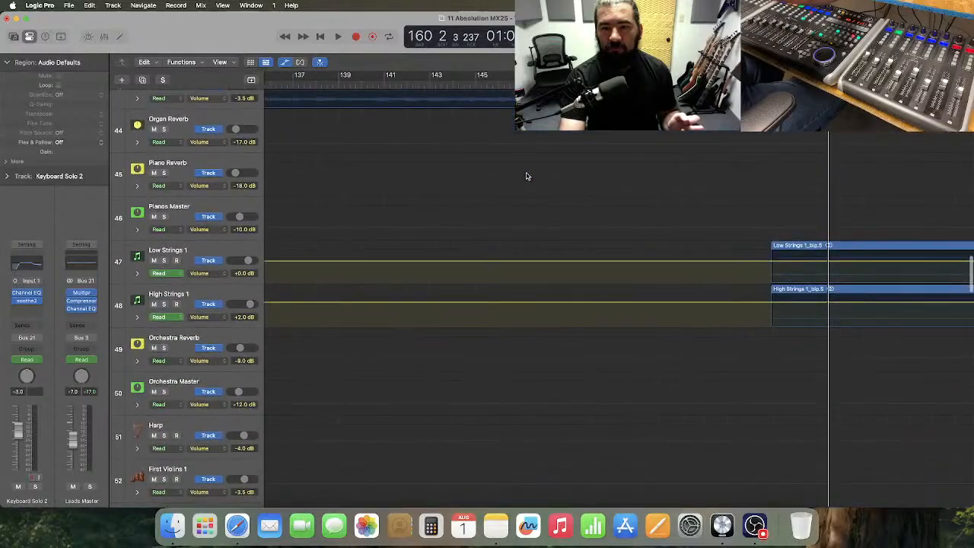
scroll(526, 177, down, 1)
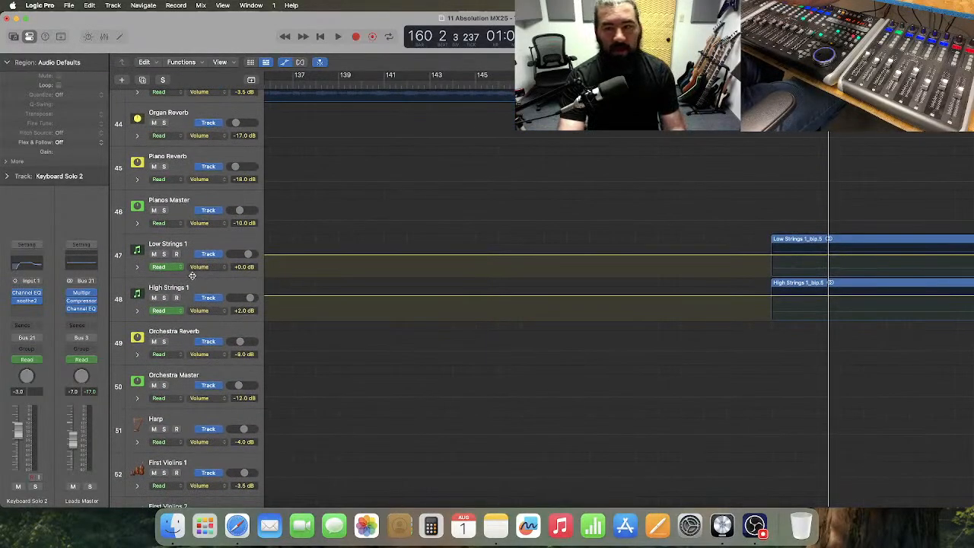
drag(193, 275, 191, 374)
- Raise the volume automation of Low Strings 1 and High Strings 1 to +6.0 dB across their Verse 2 regions
key(super+Left)
key(super+Left)
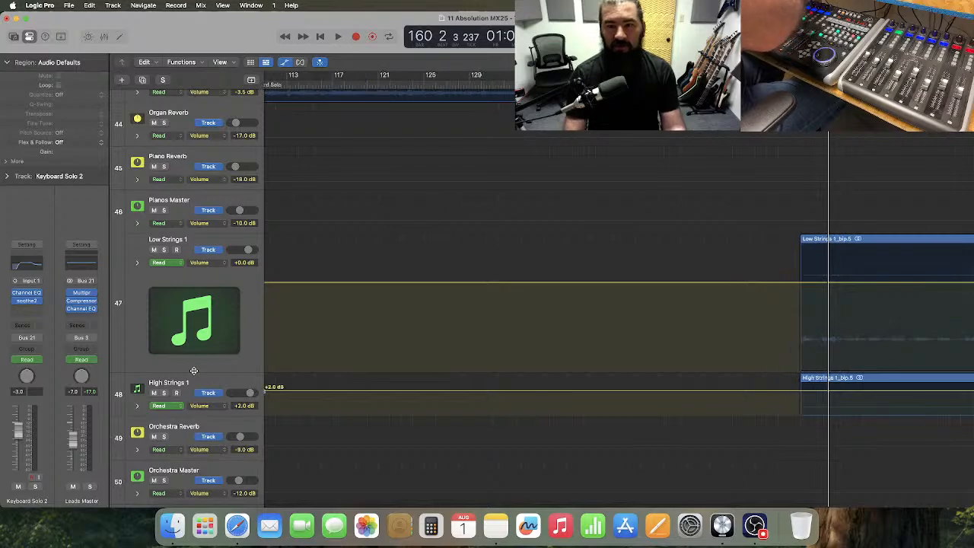
scroll(473, 342, right, 8)
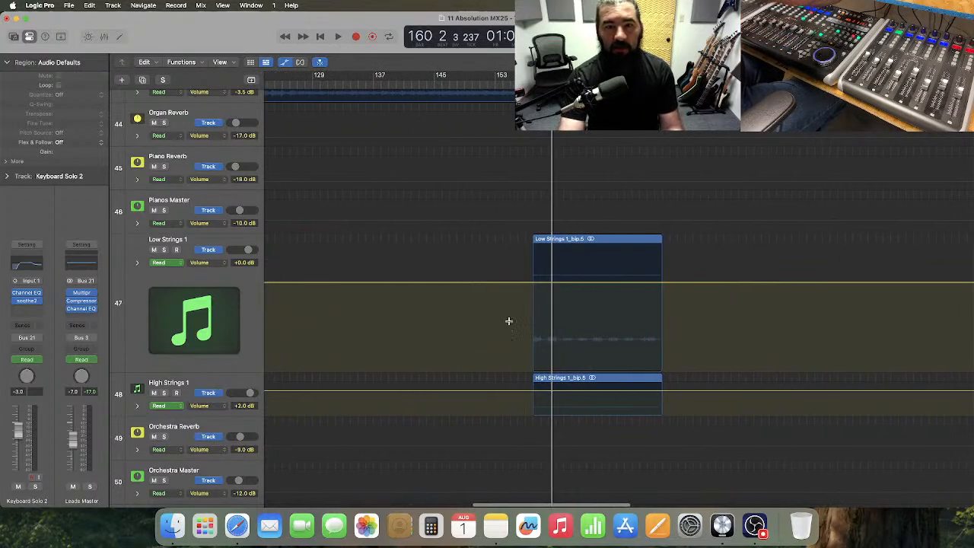
drag(522, 326, 677, 413)
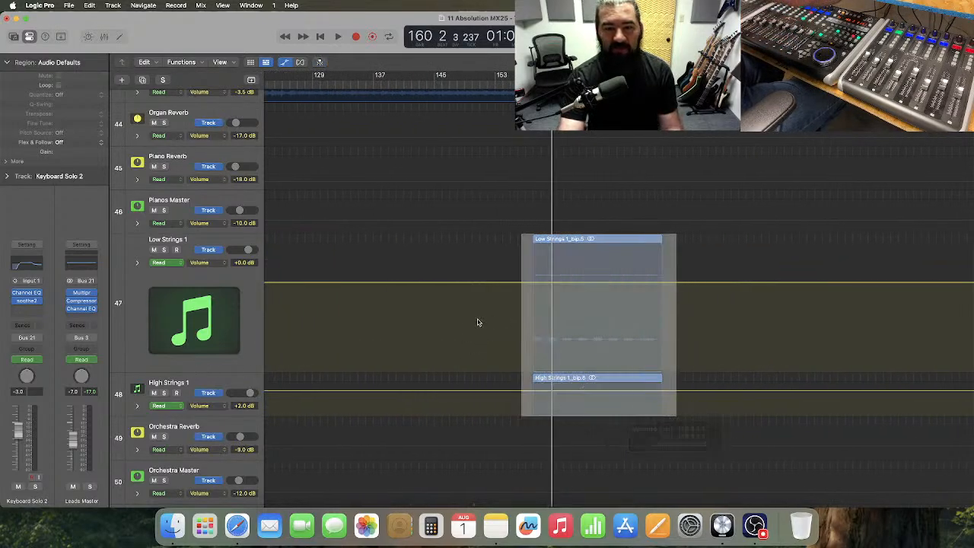
scroll(476, 320, left, 20)
scroll(476, 322, left, 5)
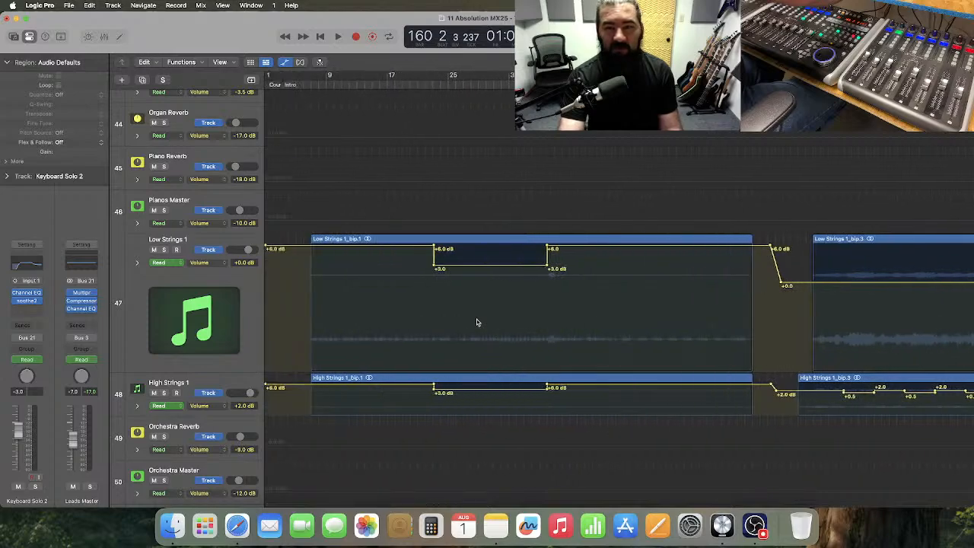
scroll(477, 321, right, 20)
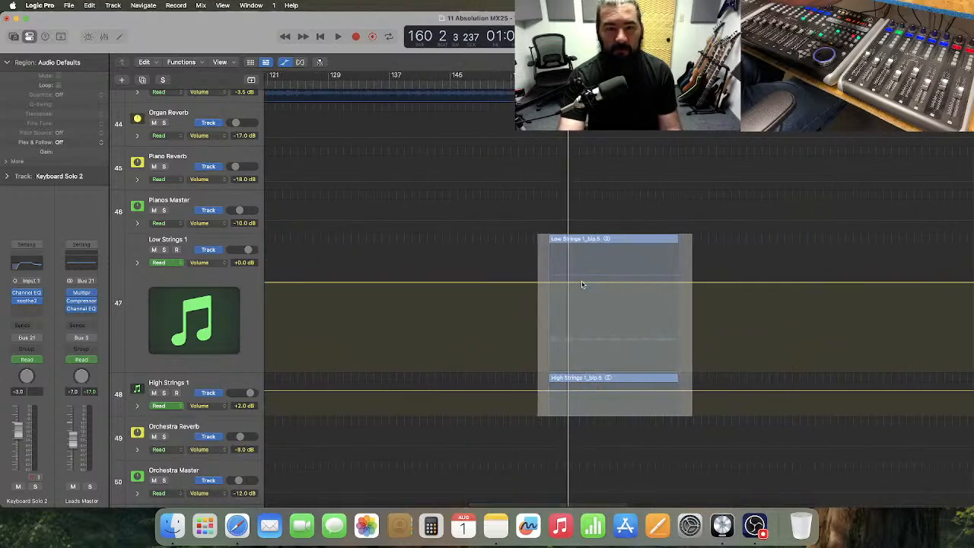
drag(582, 283, 584, 245)
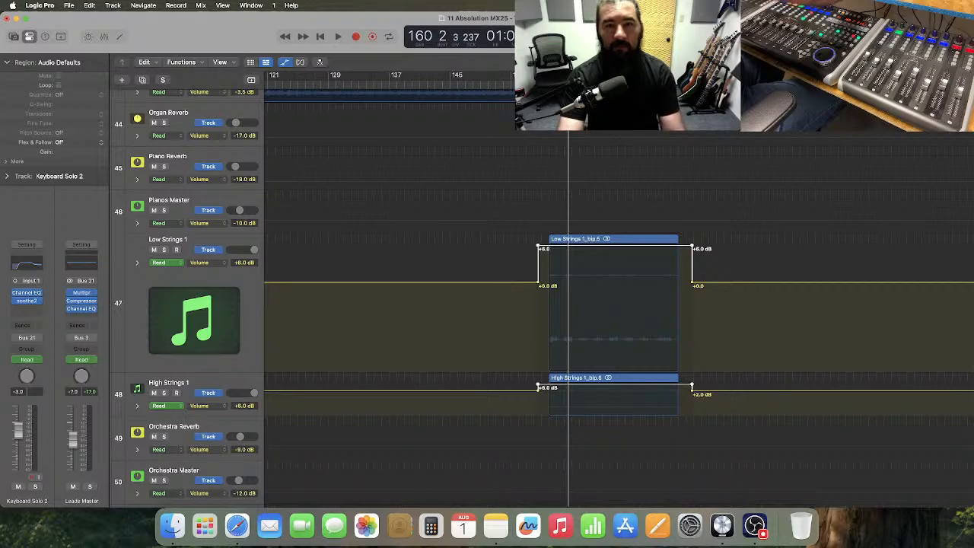
- Play back from just before Verse 2 to check the string levels, and reduce the Low Strings 1 track's height
click(540, 80)
key(space)
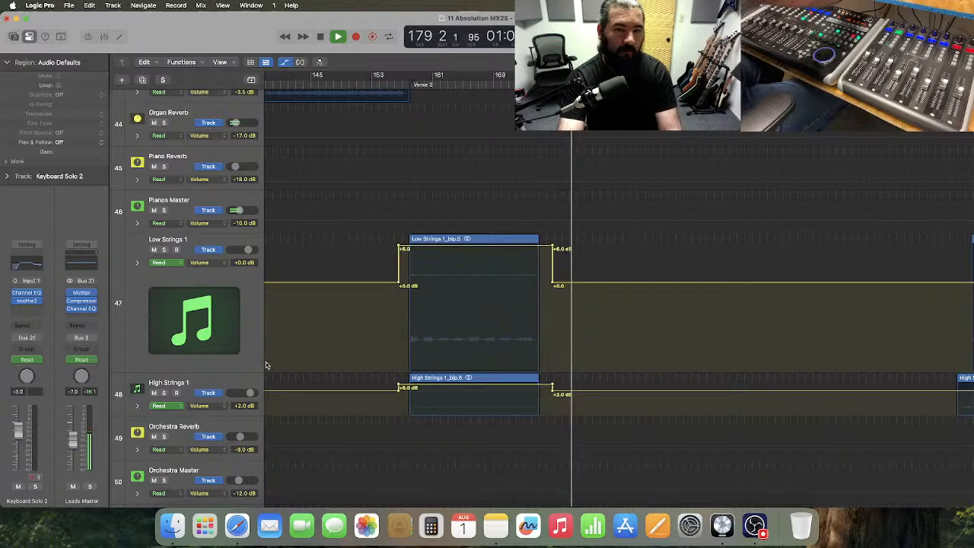
drag(217, 372, 226, 273)
- Reduce the heights of the Keyboard Solo and Keyboard Solo 2 tracks
scroll(365, 343, down, 15)
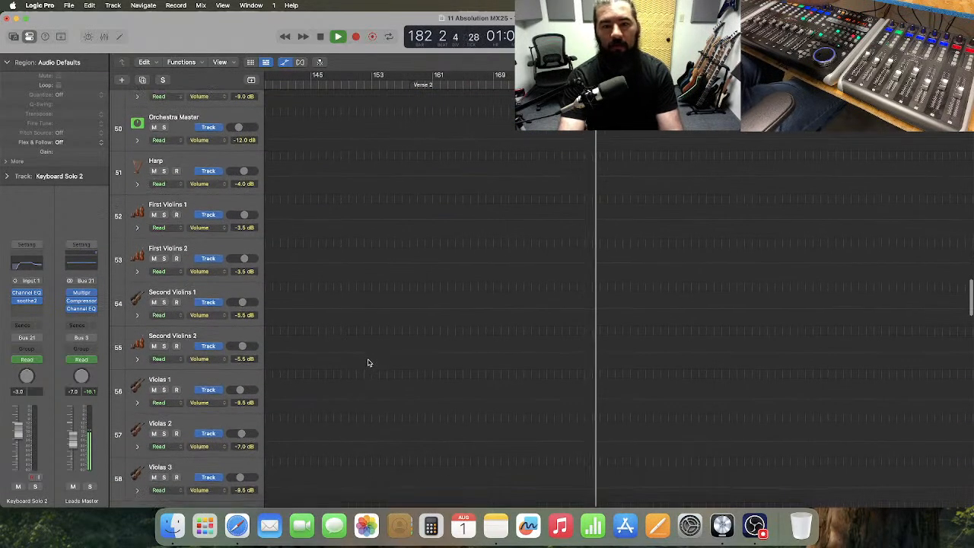
scroll(369, 363, down, 20)
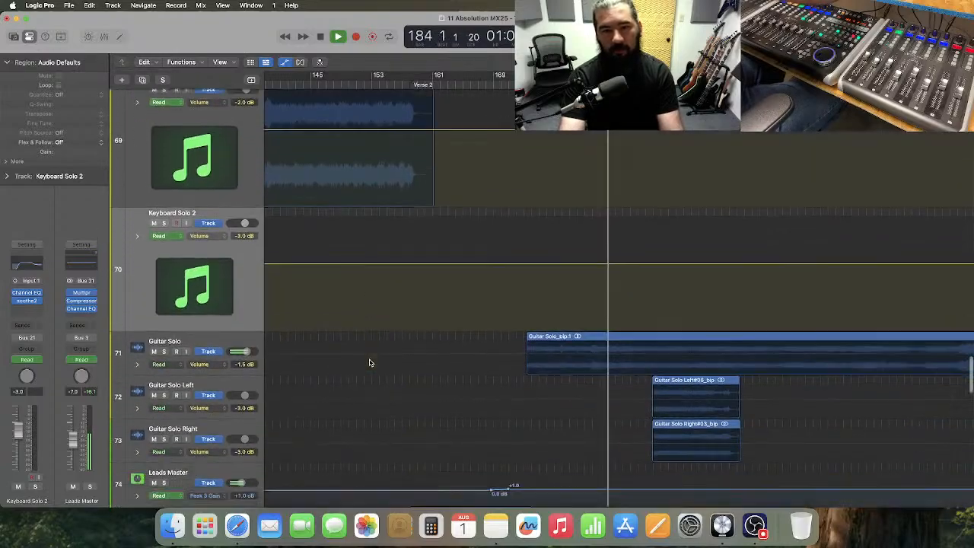
scroll(355, 363, up, 4)
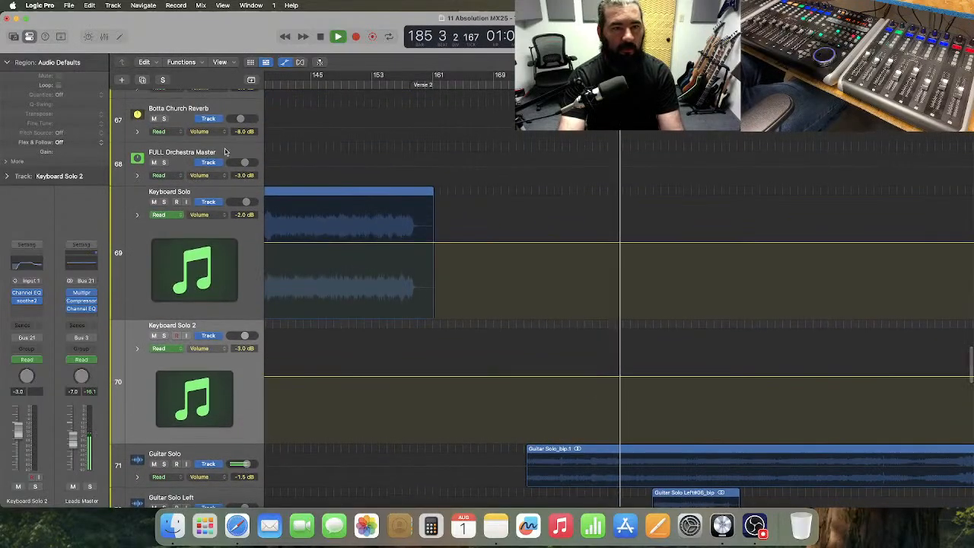
click(224, 152)
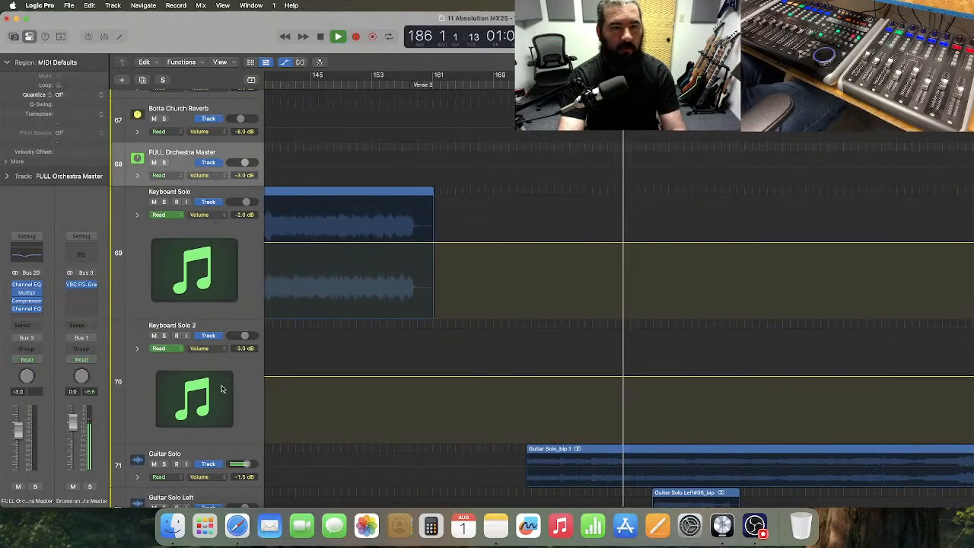
click(211, 185)
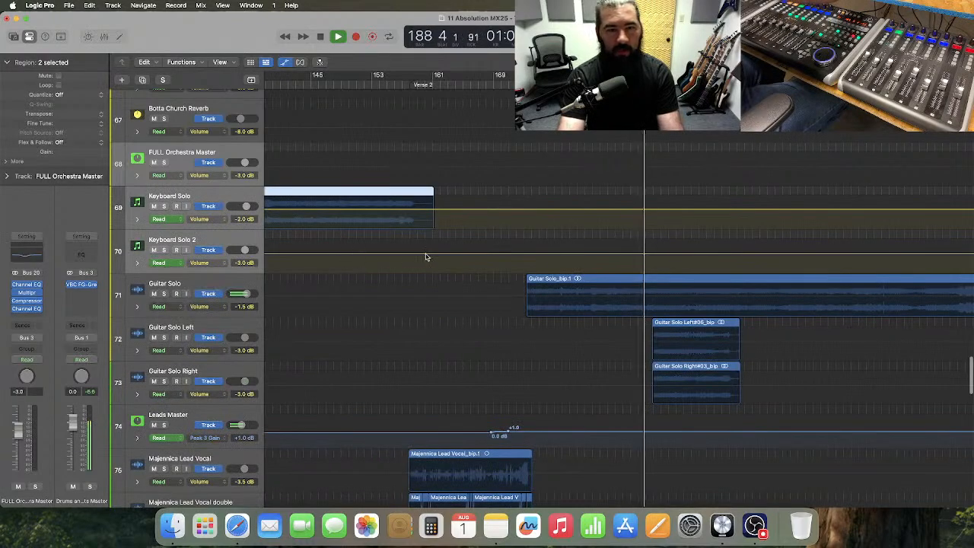
- Activate volume automation on the Guitar Solo track and enlarge the track to show its waveform in detail
click(454, 264)
click(472, 300)
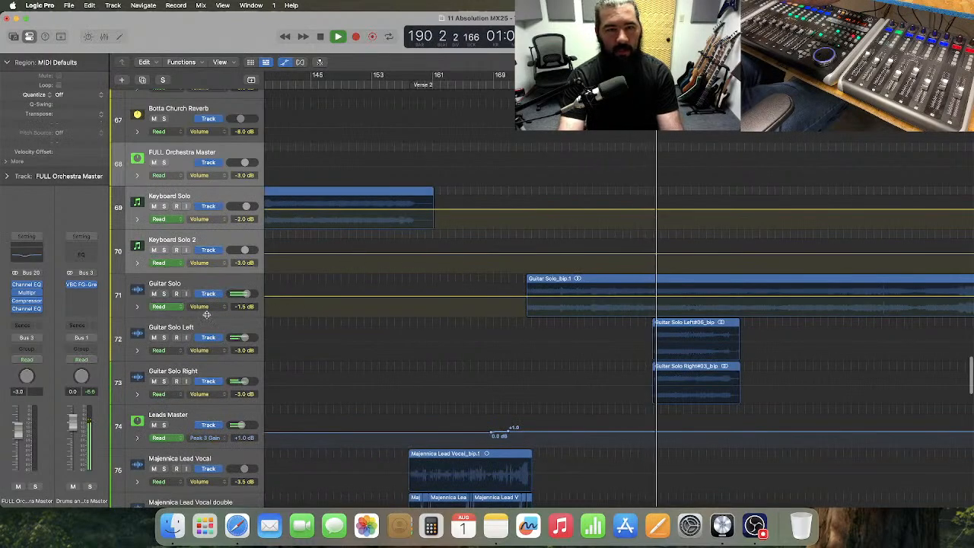
drag(206, 314, 206, 406)
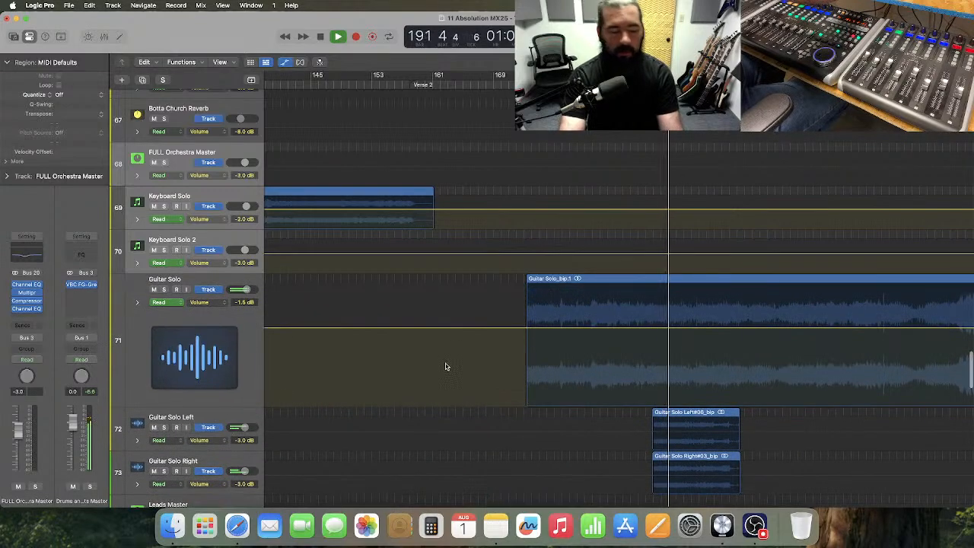
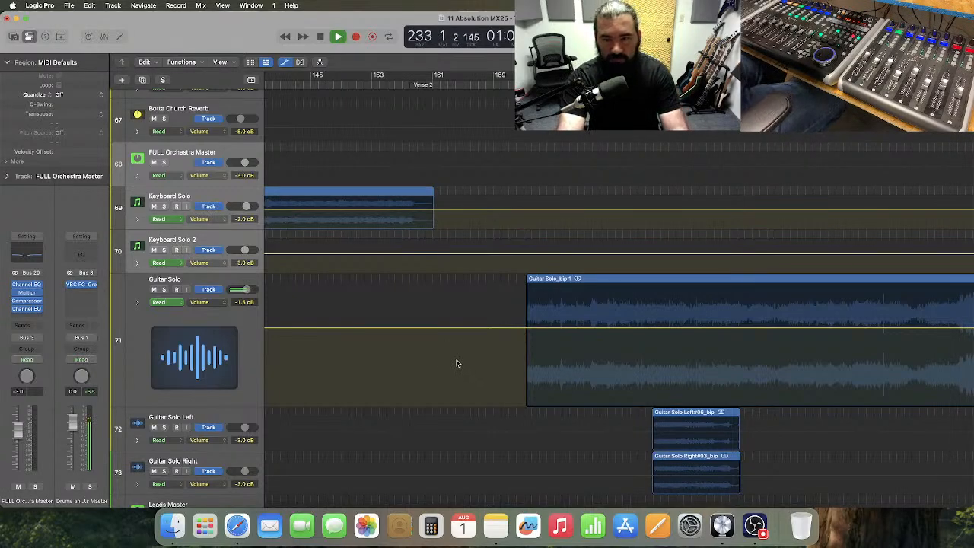
- Stop playback and examine the Guitar Solo region's waveform and volume line through its end
scroll(457, 363, right, 3)
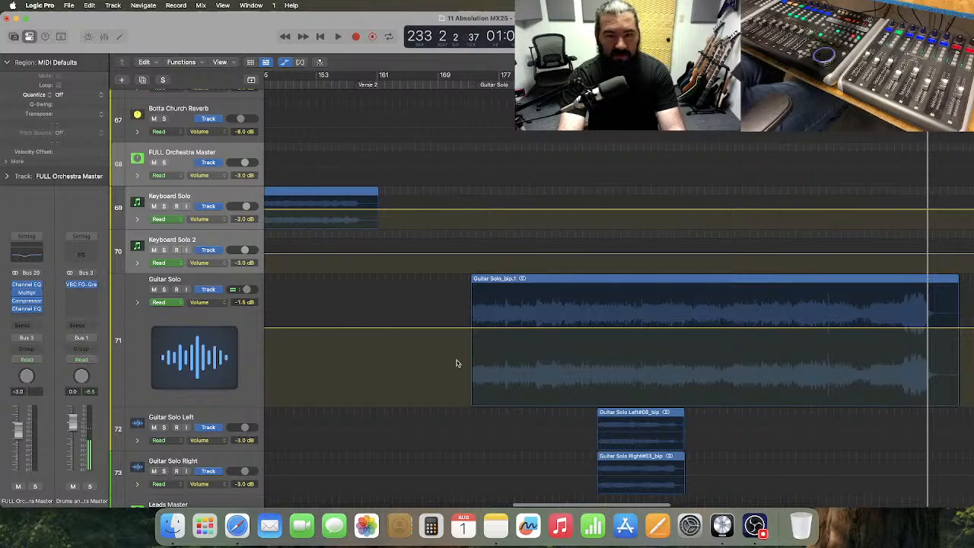
scroll(457, 363, right, 1)
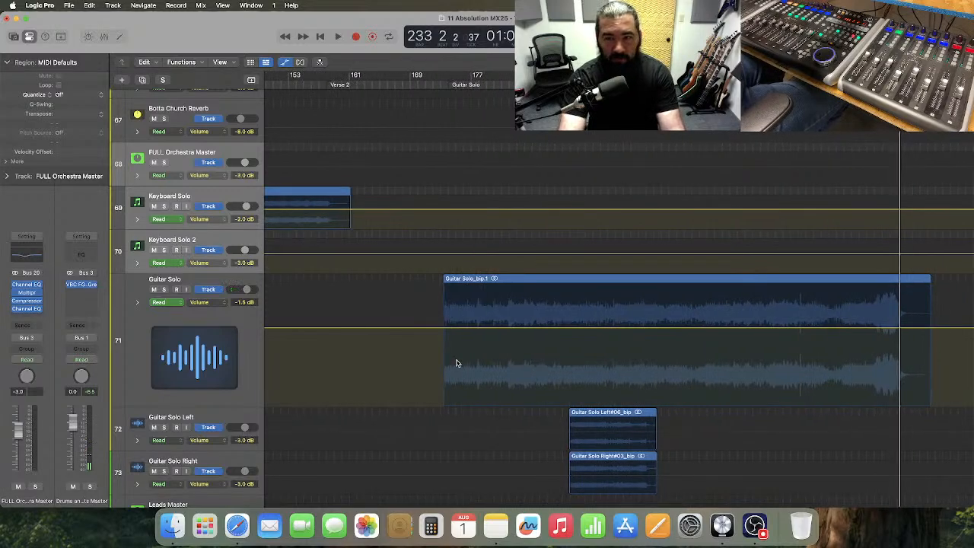
scroll(456, 363, right, 4)
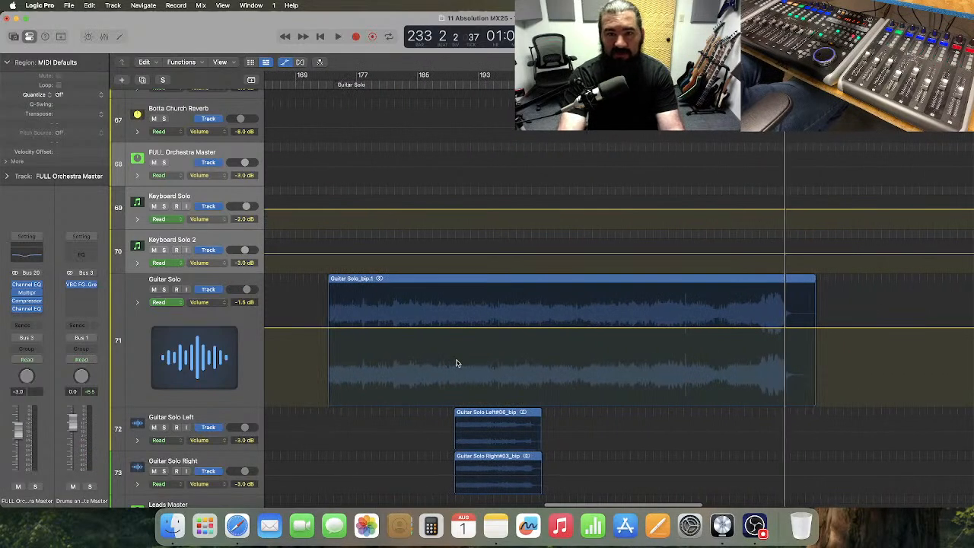
scroll(456, 363, right, 2)
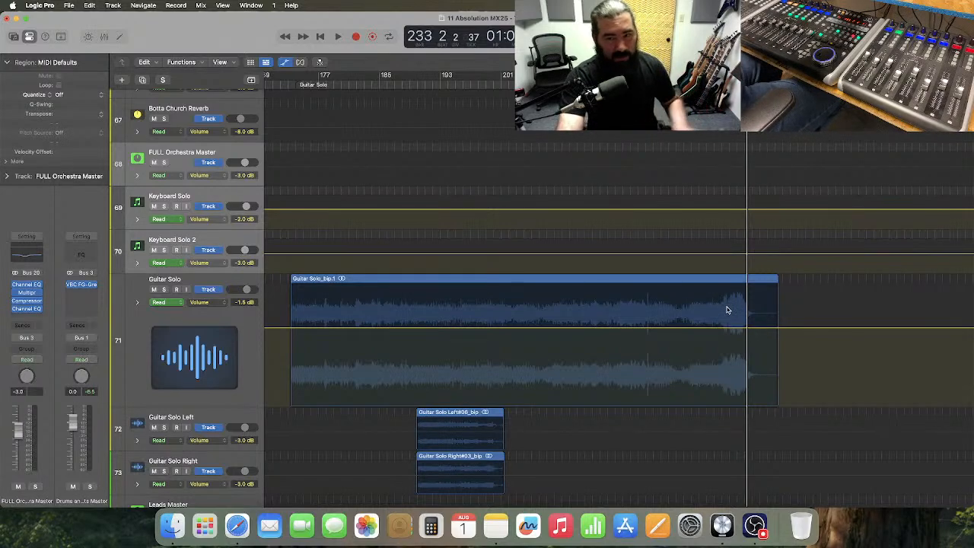
scroll(727, 310, left, 3)
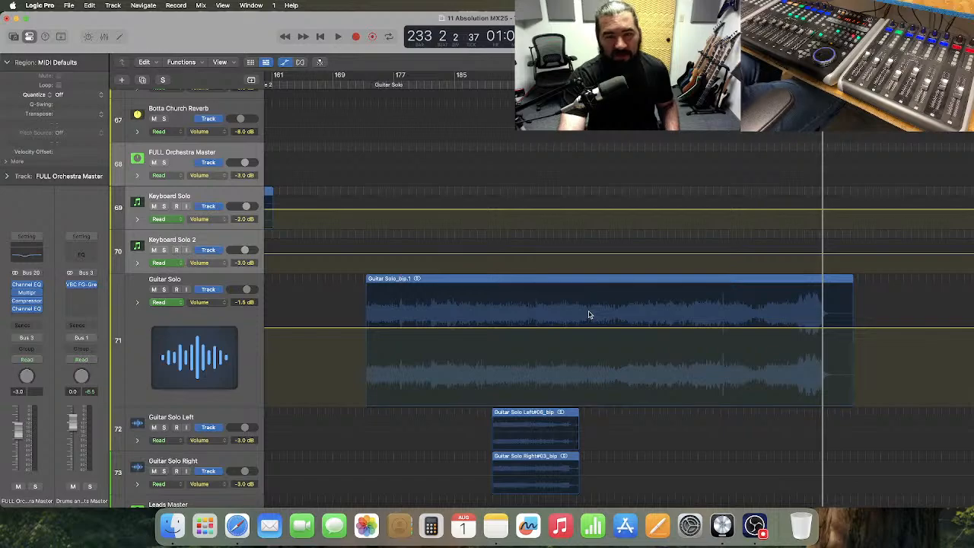
scroll(588, 314, up, 1)
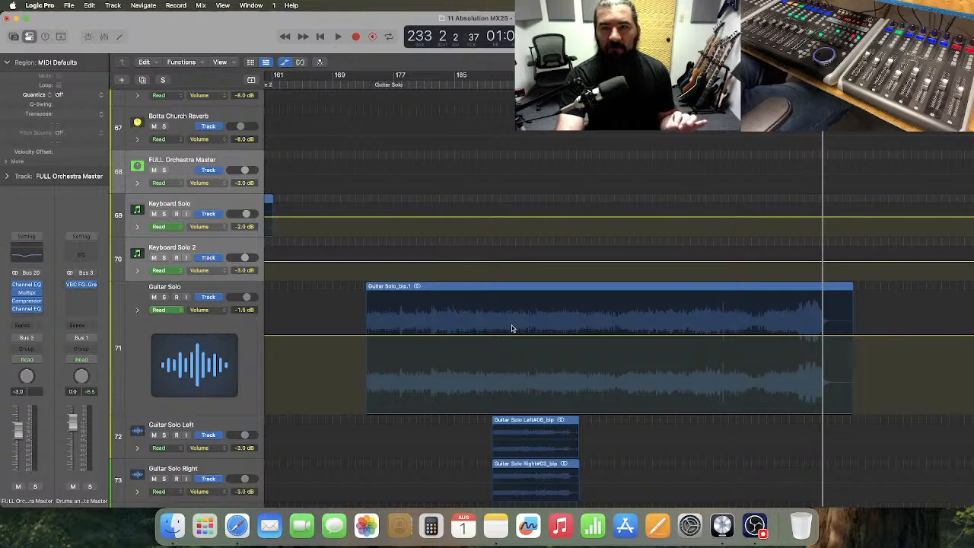
scroll(511, 328, right, 5)
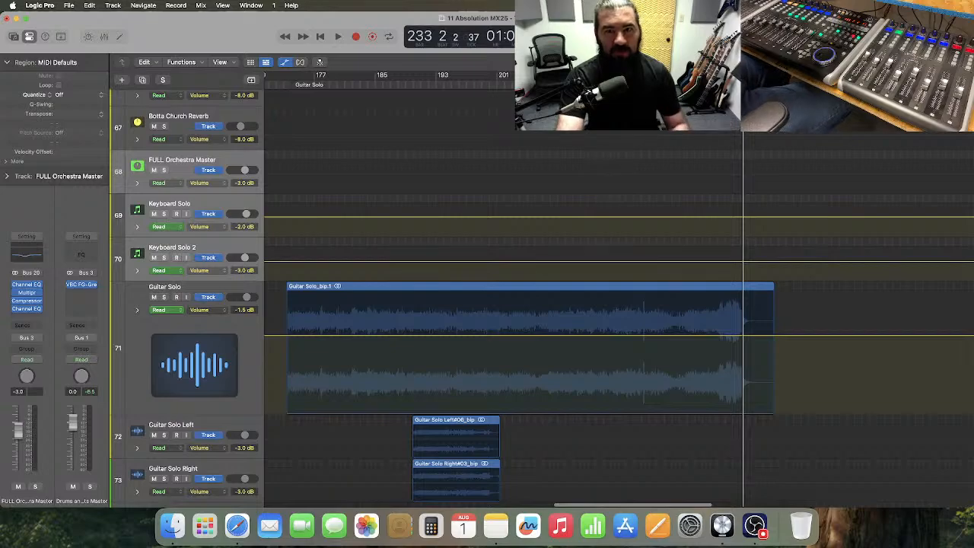
- Play back the end of the guitar solo from bar 218 with the timeline enlarged
click(628, 78)
key(super+Right)
key(super+Right)
key(super+Right)
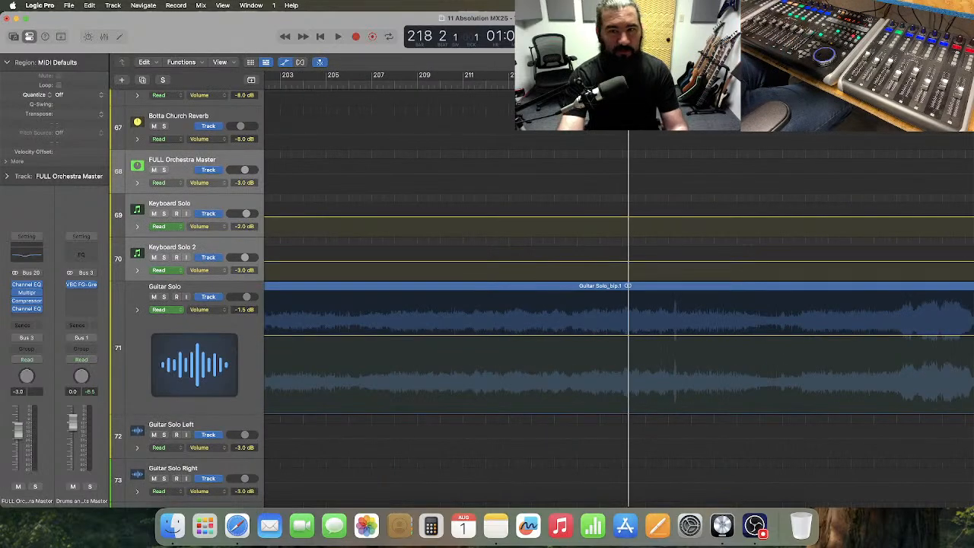
scroll(599, 382, right, 8)
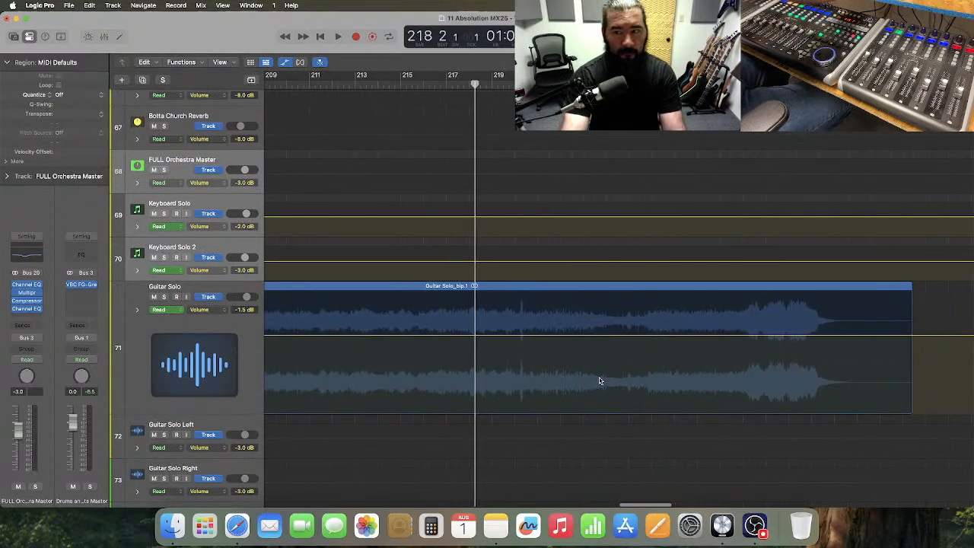
key(space)
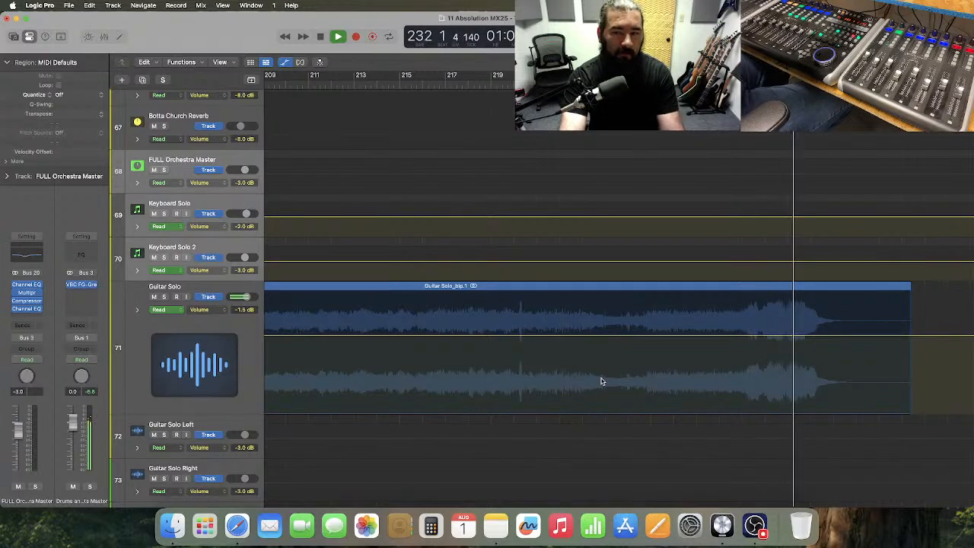
key(space)
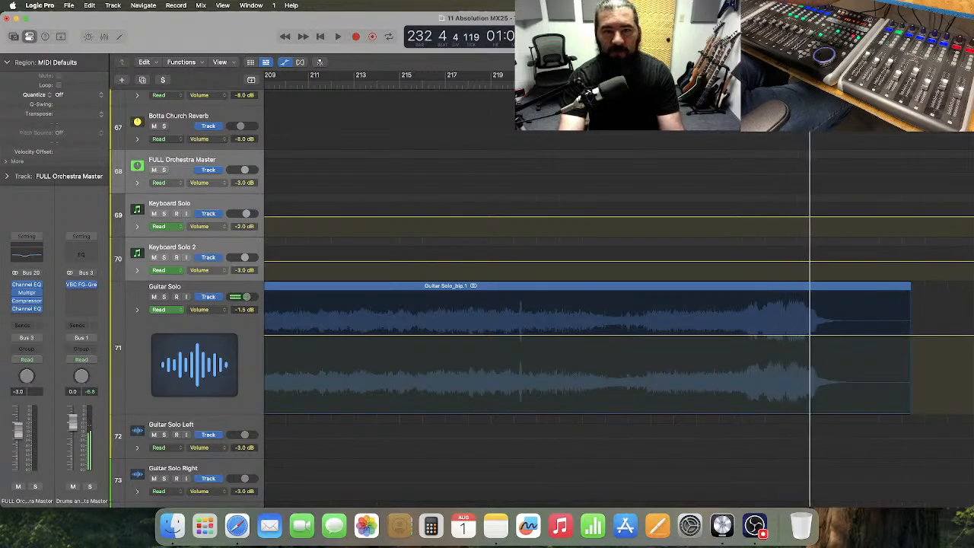
- Automate Guitar Solo's volume to fall from -1.5 dB at bar 223 through -2.5 dB at bar 225 to -8.9 dB near bar 230
key(Return)
key(super+Right)
key(super+Right)
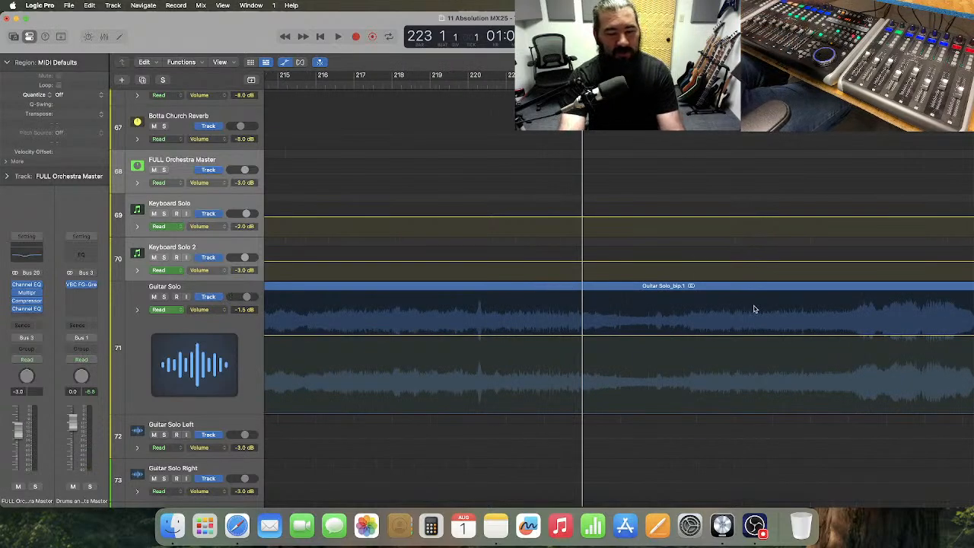
scroll(739, 325, right, 5)
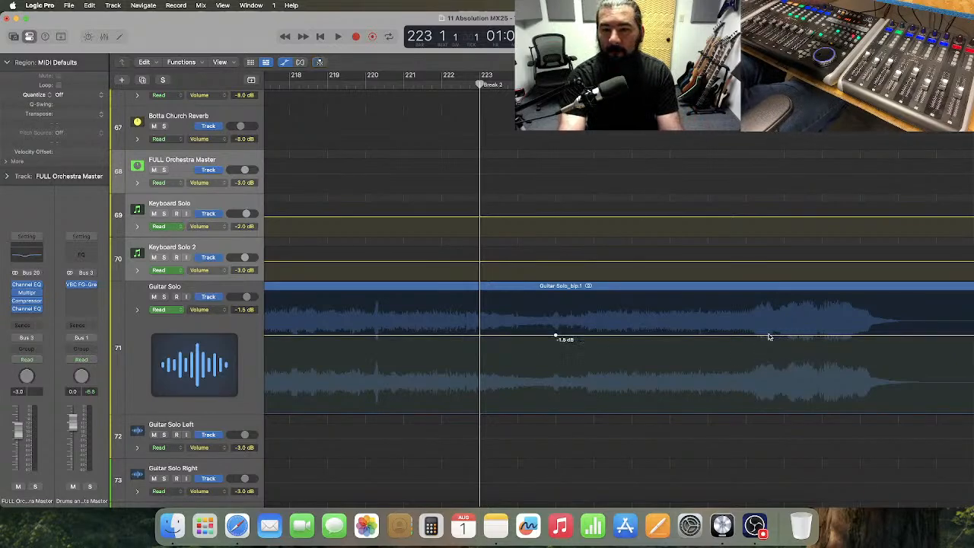
drag(789, 340, 795, 366)
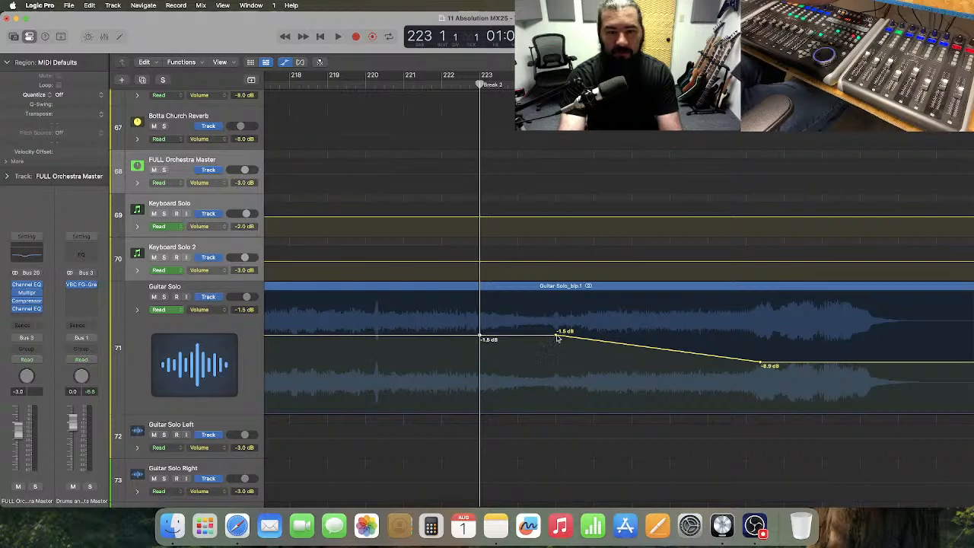
drag(556, 339, 556, 337)
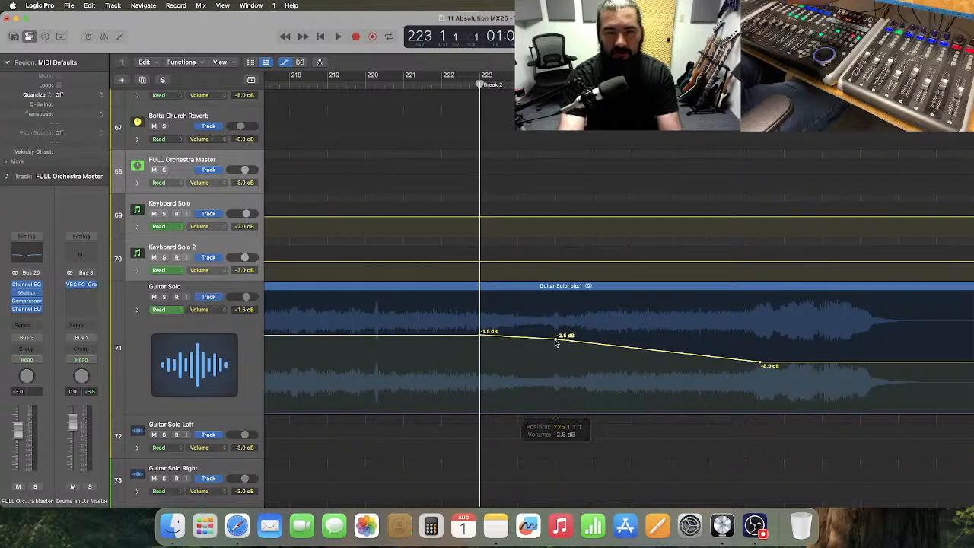
- Play back the guitar solo's ending from just before Break 2 into Chorus 2 to check the volume fade
click(422, 83)
key(space)
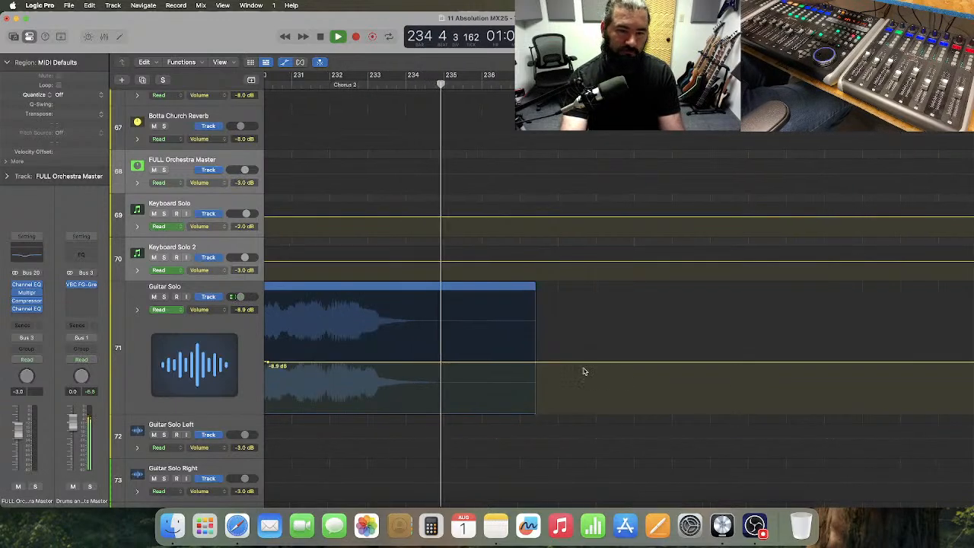
key(space)
- Lower the end point of Guitar Solo's volume fade to -14.0 dB and delete the intermediate -2.5 dB point
scroll(585, 372, left, 10)
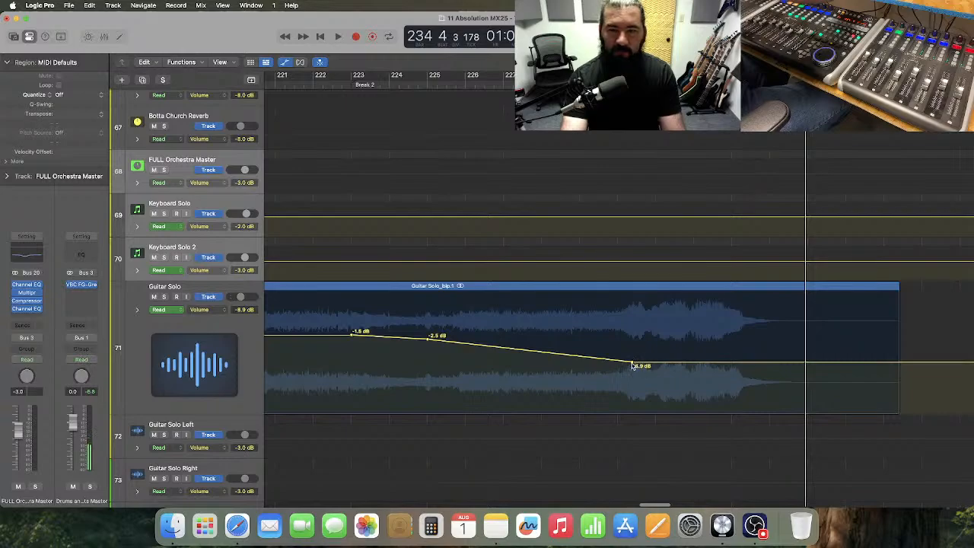
mouse_move(641, 366)
mouse_down()
mouse_move(662, 373)
mouse_move(641, 373)
mouse_move(652, 364)
mouse_move(648, 379)
mouse_up()
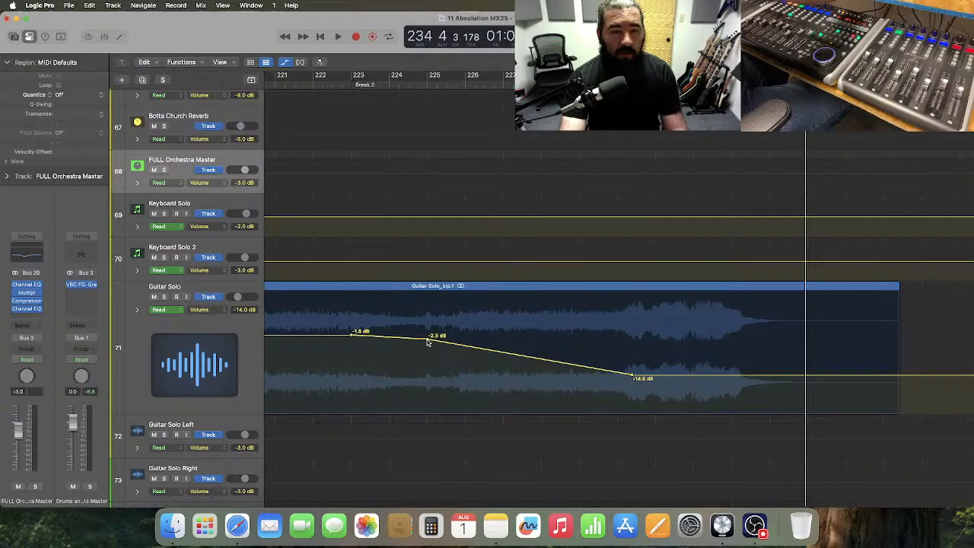
scroll(426, 343, left, 3)
drag(500, 342, 471, 340)
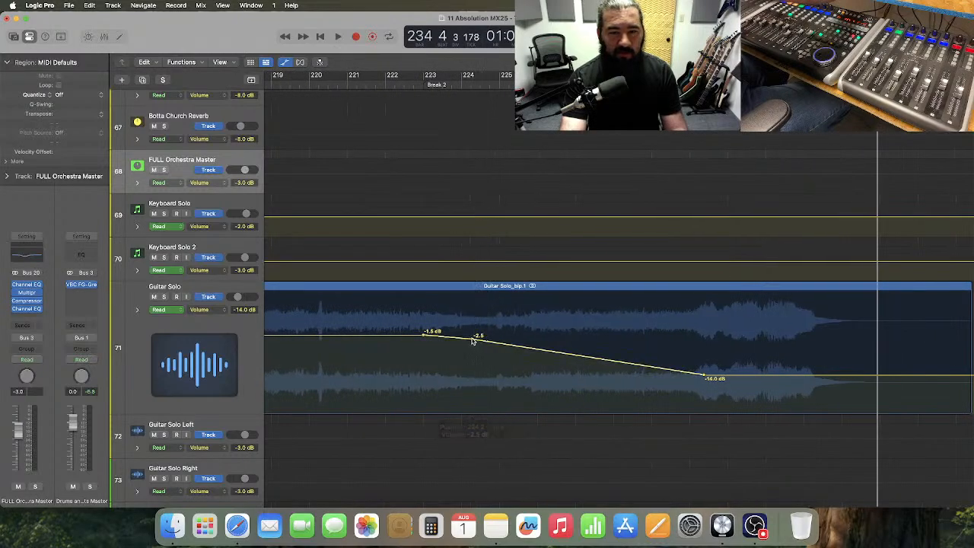
click(474, 338)
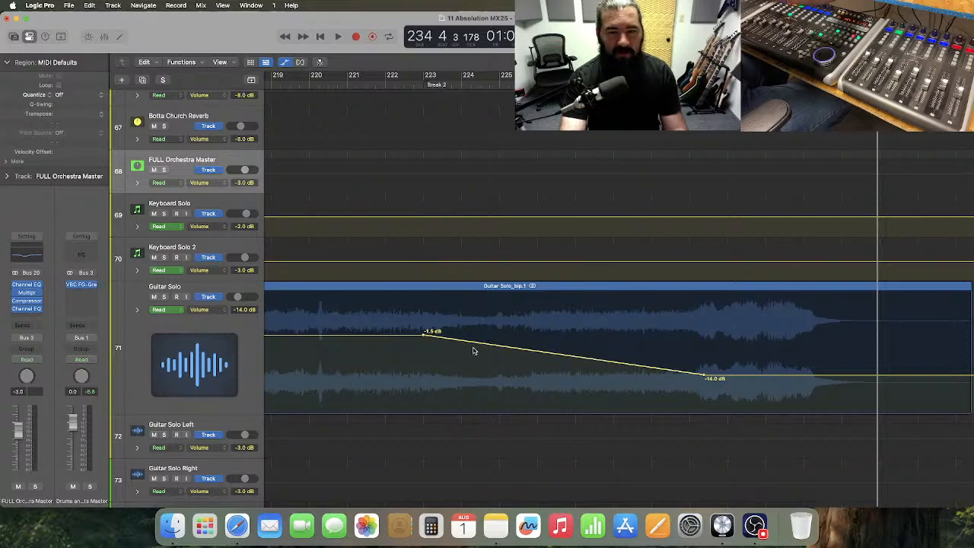
- Add a -2.0 dB point near bar 224 in Guitar Solo's volume fade and play back the ending from bar 221
drag(475, 344, 474, 334)
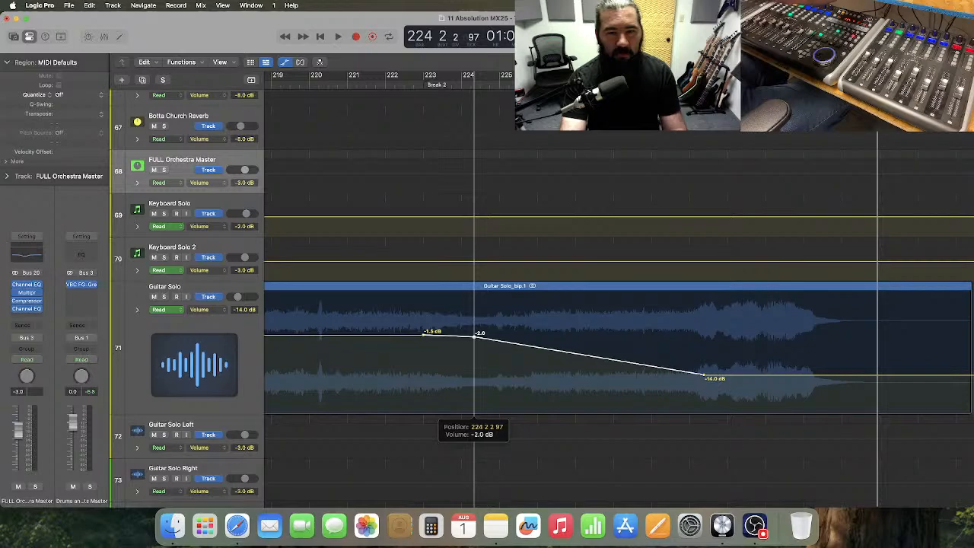
click(347, 84)
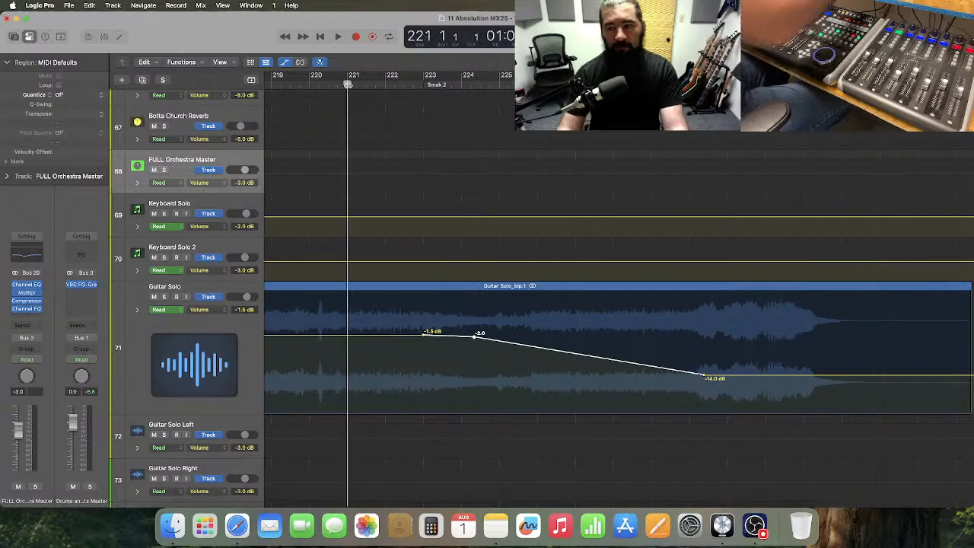
key(space)
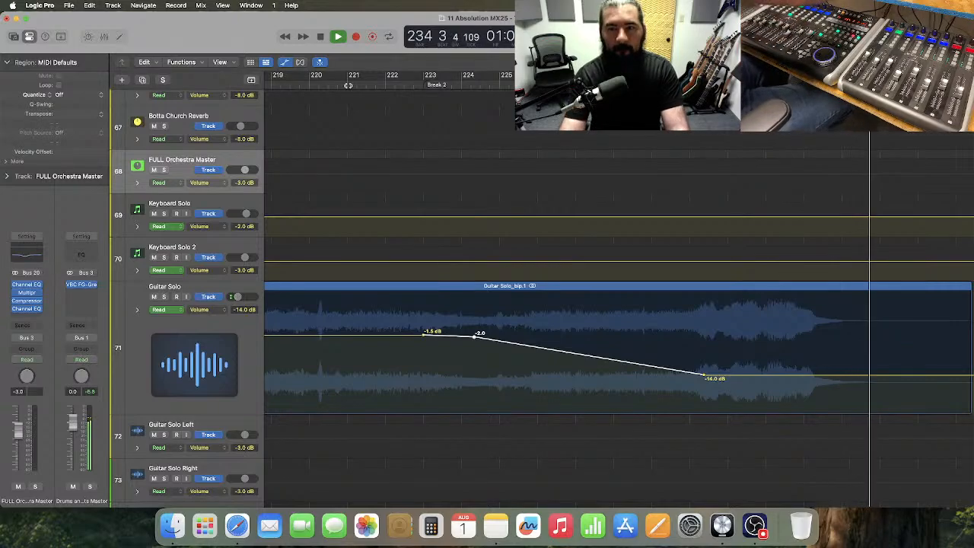
key(space)
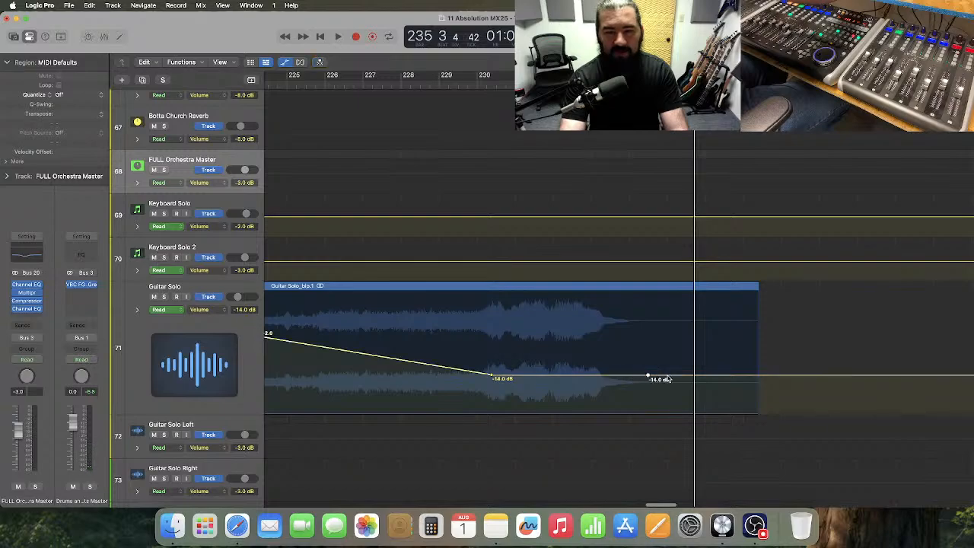
- Extend Guitar Solo's volume fade down to -∞ dB near bar 234 and play back the end of the solo
drag(667, 379, 667, 423)
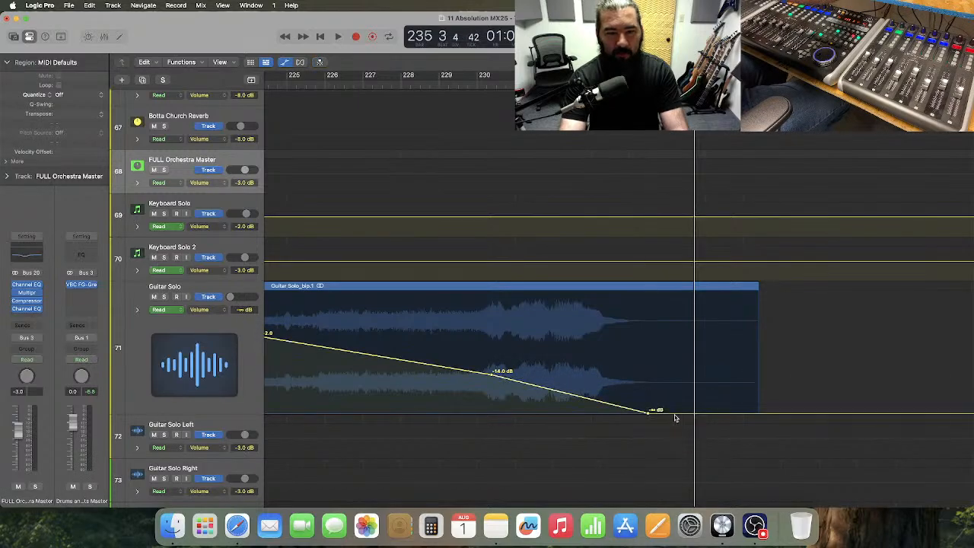
scroll(509, 362, left, 3)
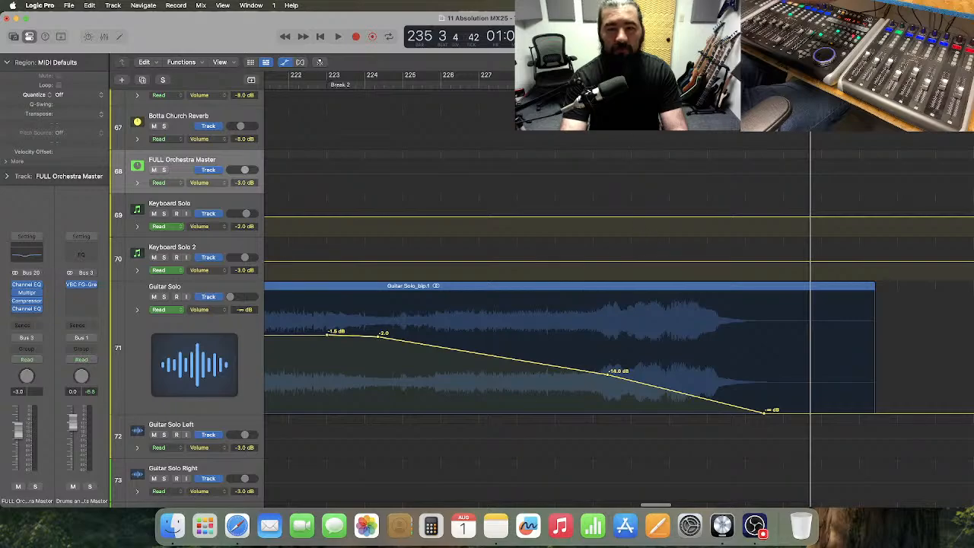
click(583, 84)
key(space)
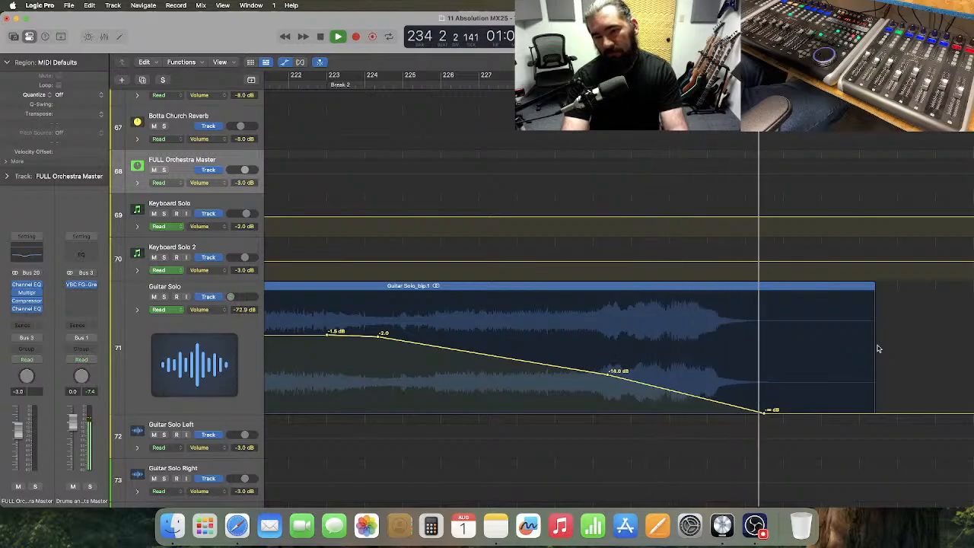
key(space)
- Set the playhead to bar 173 at the guitar solo's start and open the Guitar Solo track's Channel EQ
scroll(657, 330, left, 15)
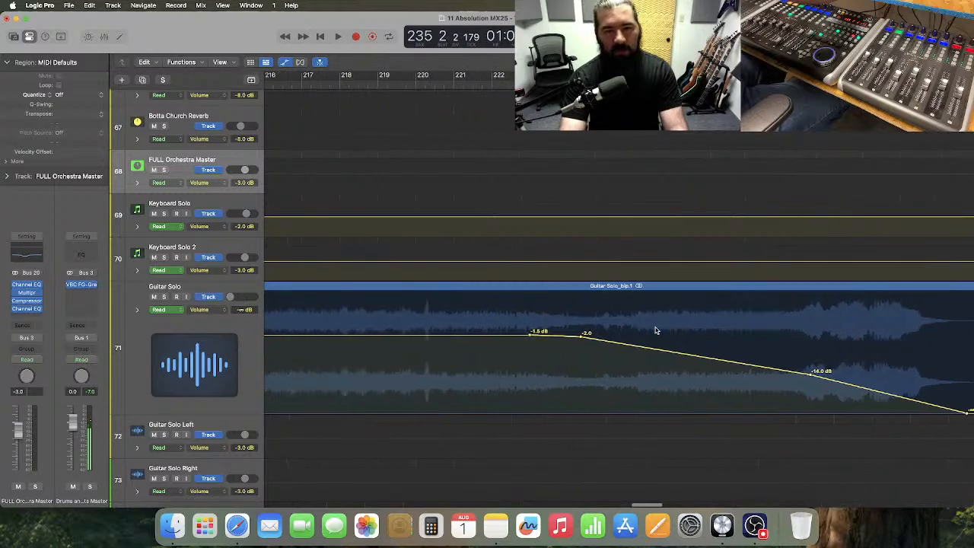
scroll(656, 329, left, 20)
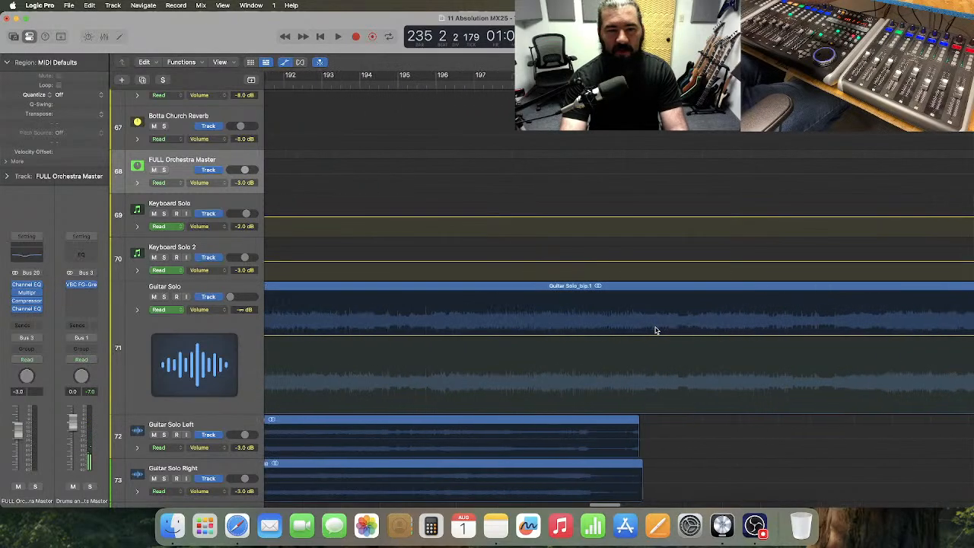
scroll(656, 331, right, 5)
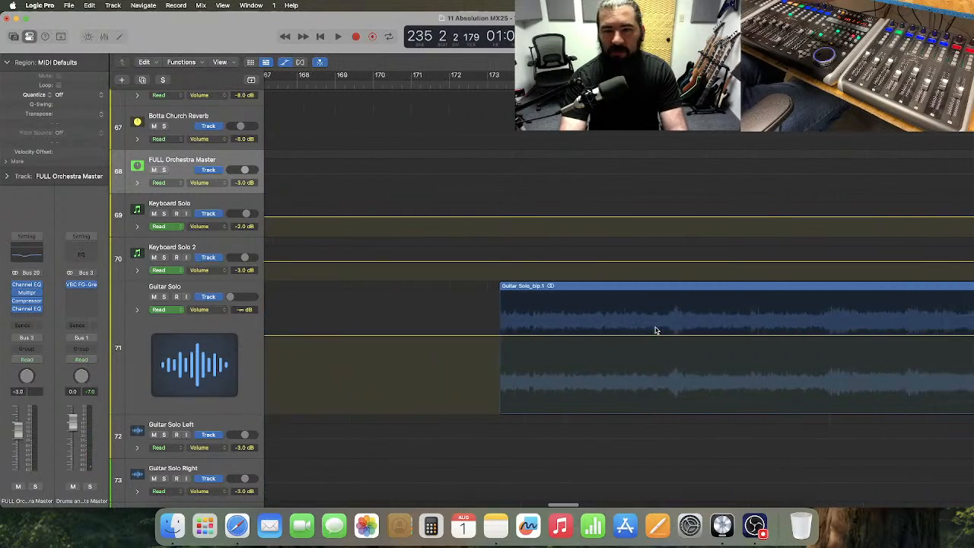
click(466, 84)
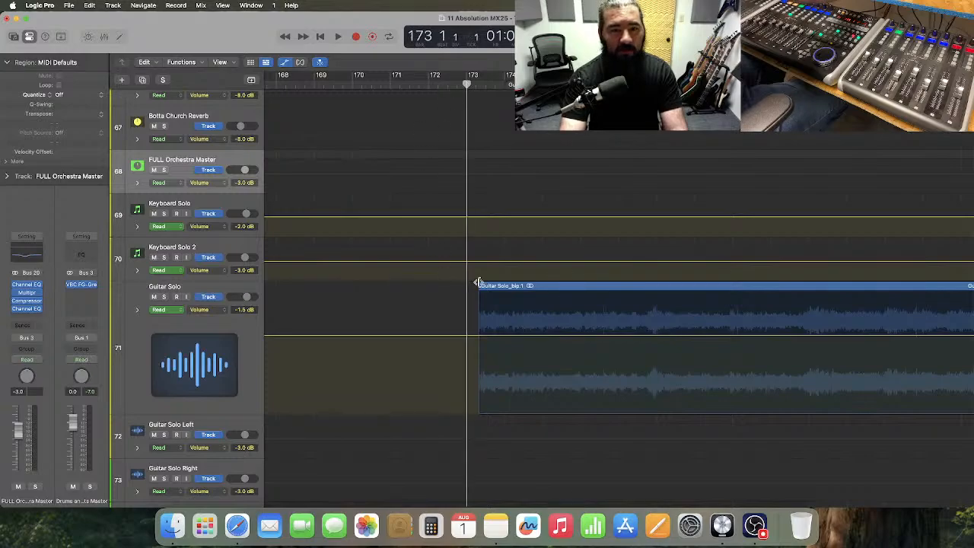
scroll(365, 353, right, 4)
click(296, 376)
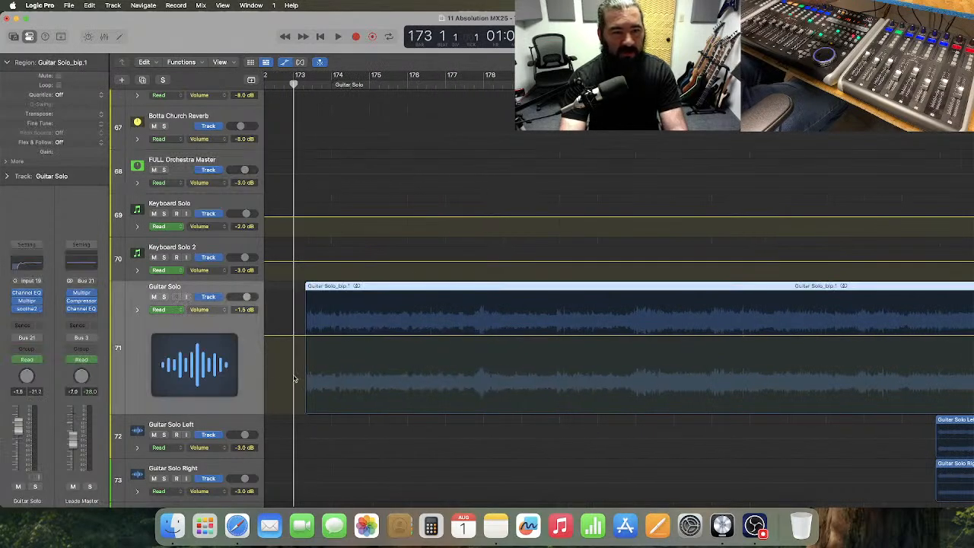
click(28, 264)
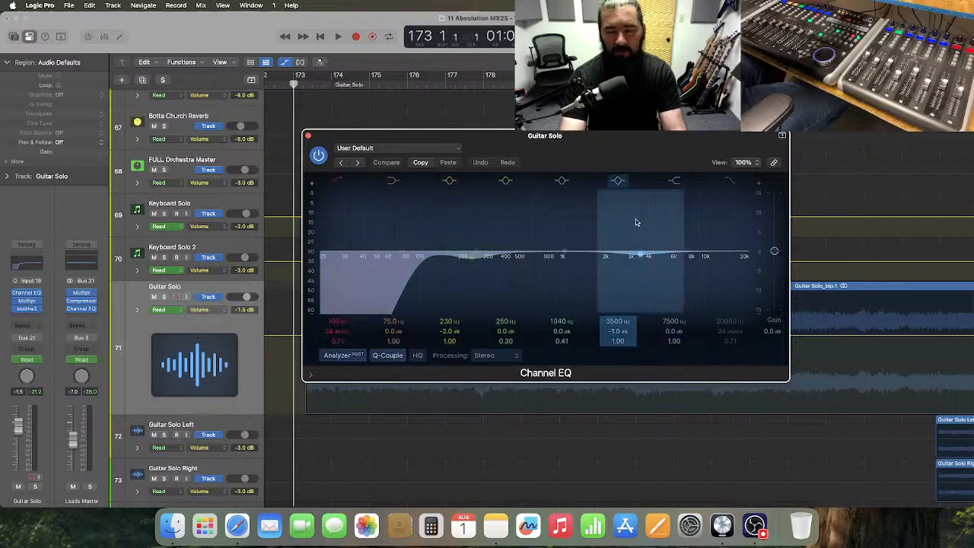
scroll(632, 222, up, 5)
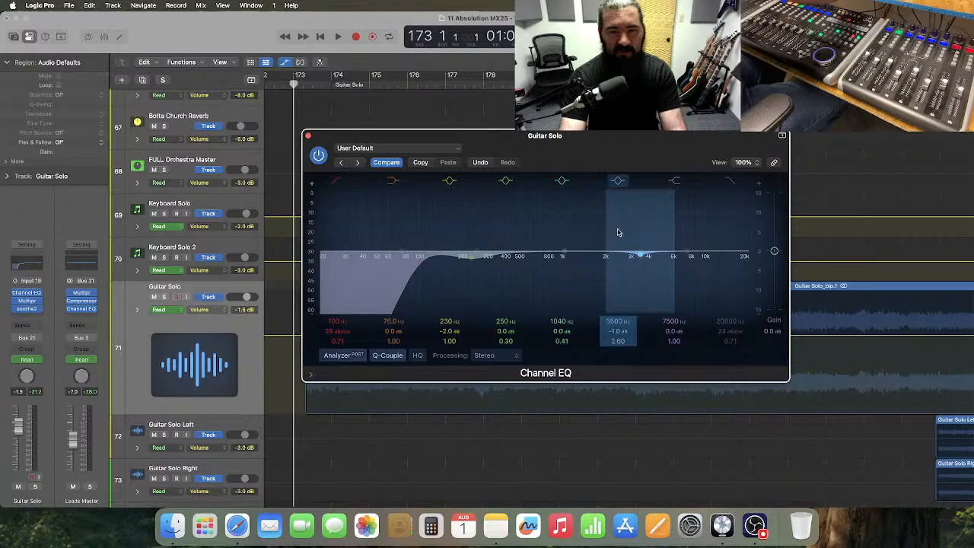
key(Up)
key(Up)
key(Up)
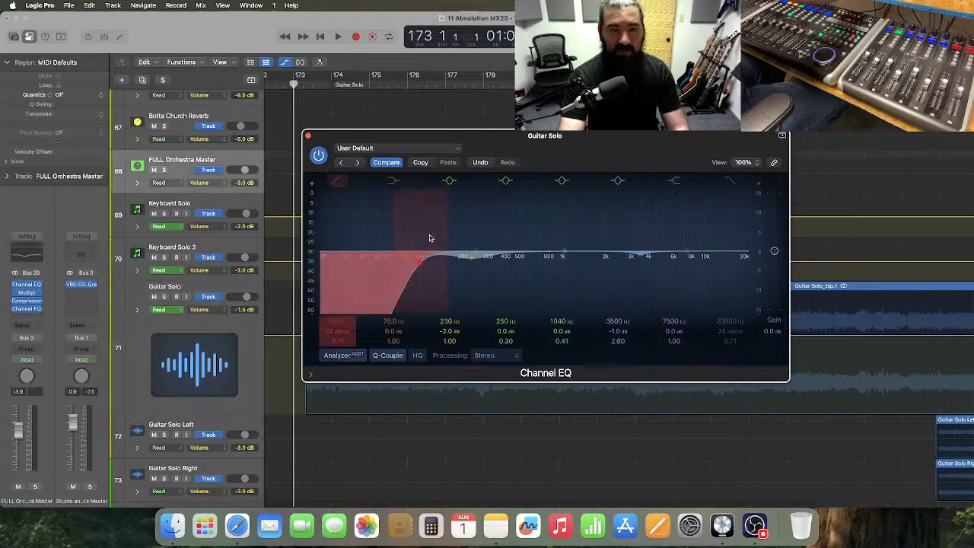
click(89, 6)
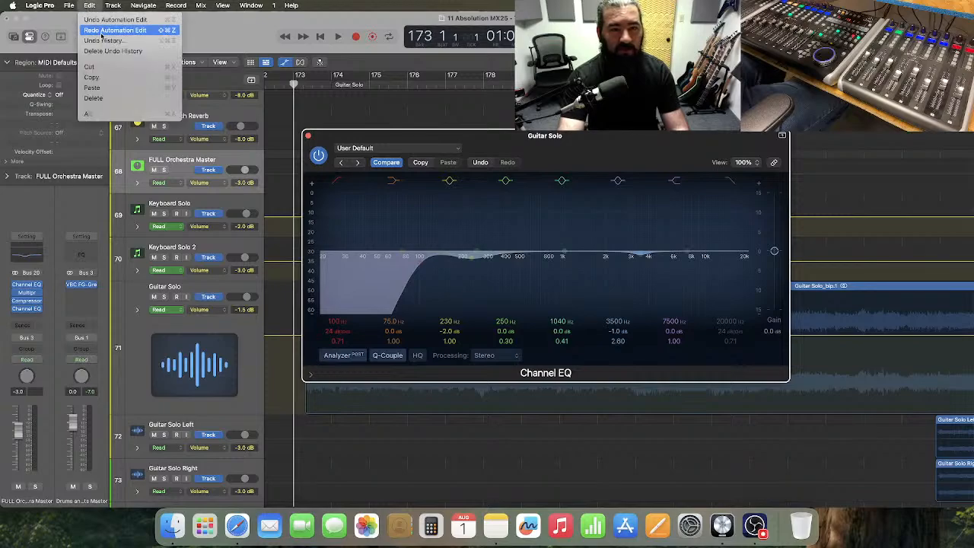
click(101, 35)
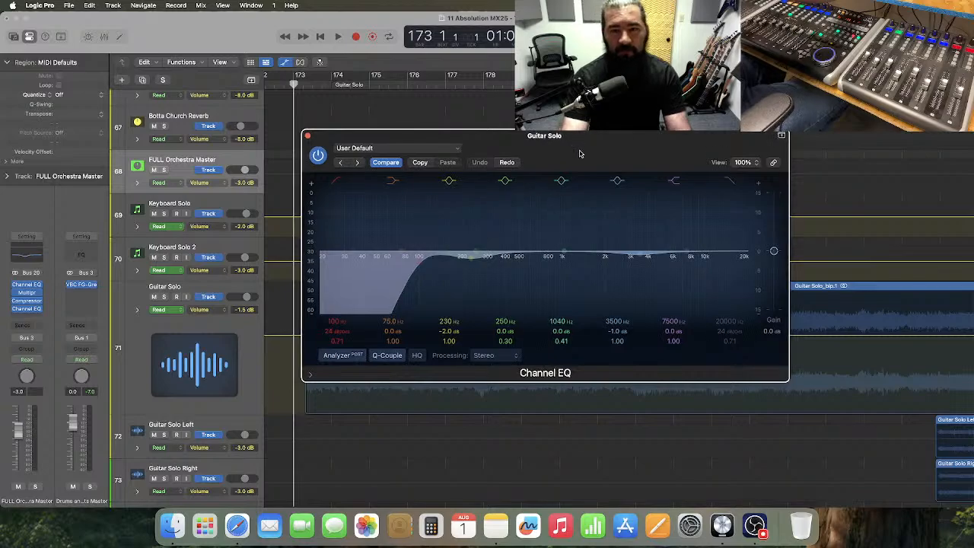
- Play back the guitar solo from bar 173 to bar 208 while watching the Channel EQ's analyzer, and close the EQ
key(space)
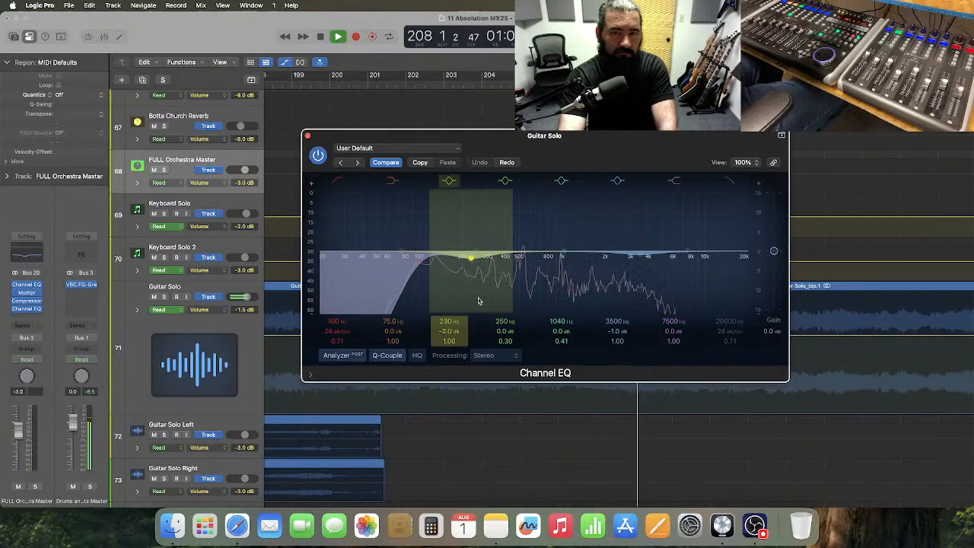
key(space)
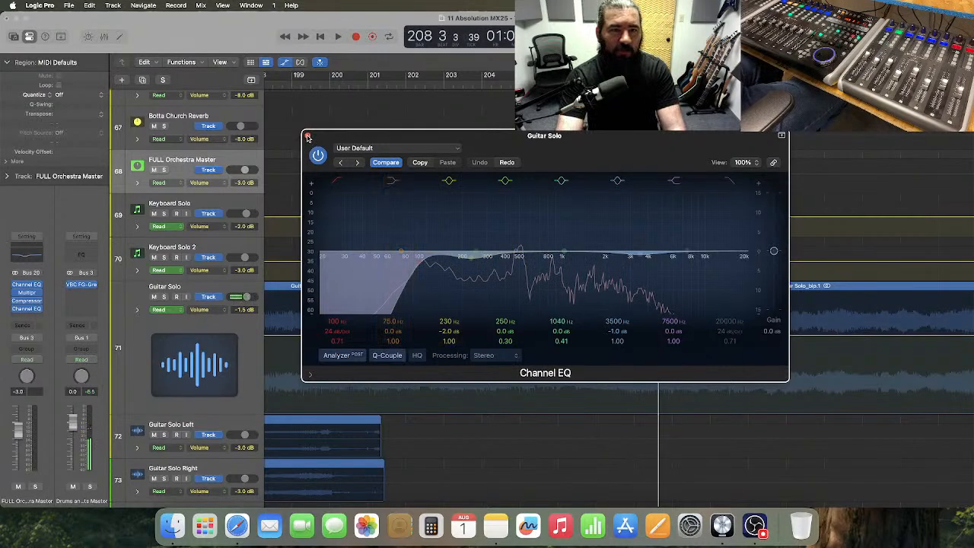
click(307, 137)
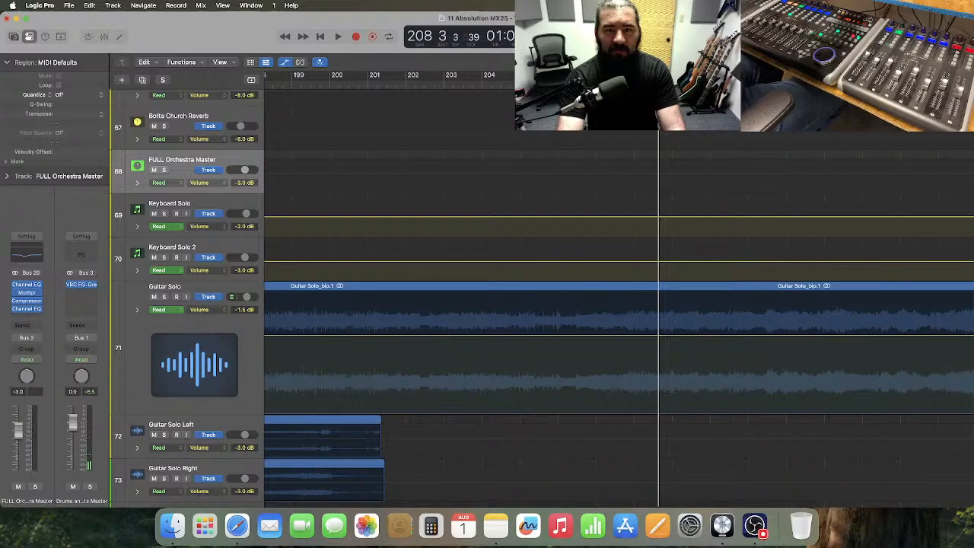
- Move the playhead to bar 207 and switch Guitar Solo's automation display from volume to Channel EQ's Peak 1 Gain
key(comma)
scroll(577, 355, left, 5)
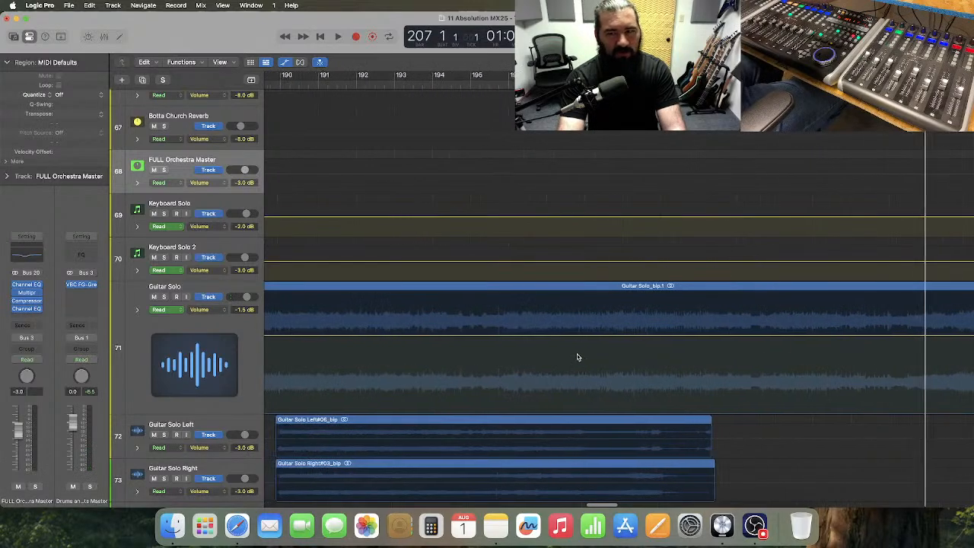
key(super+Left)
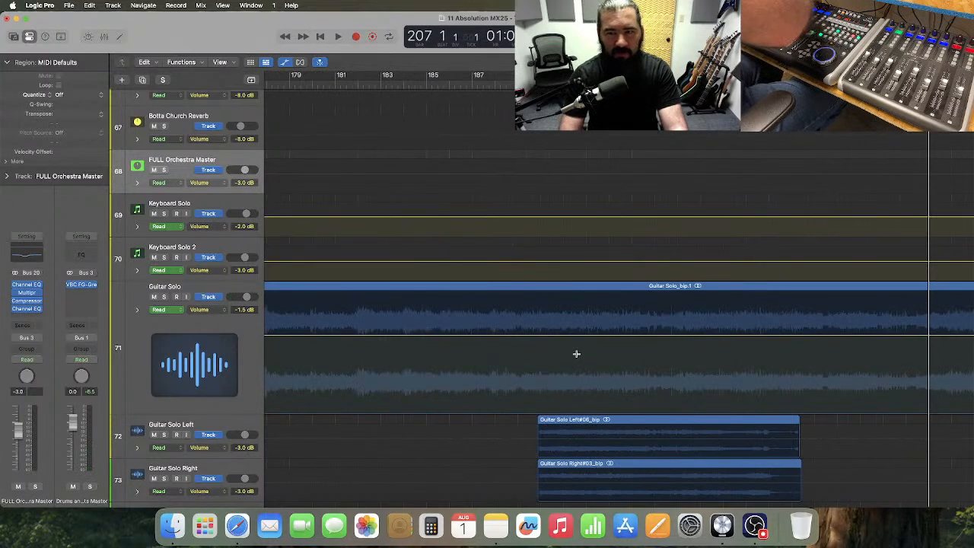
key(super+Left)
click(207, 311)
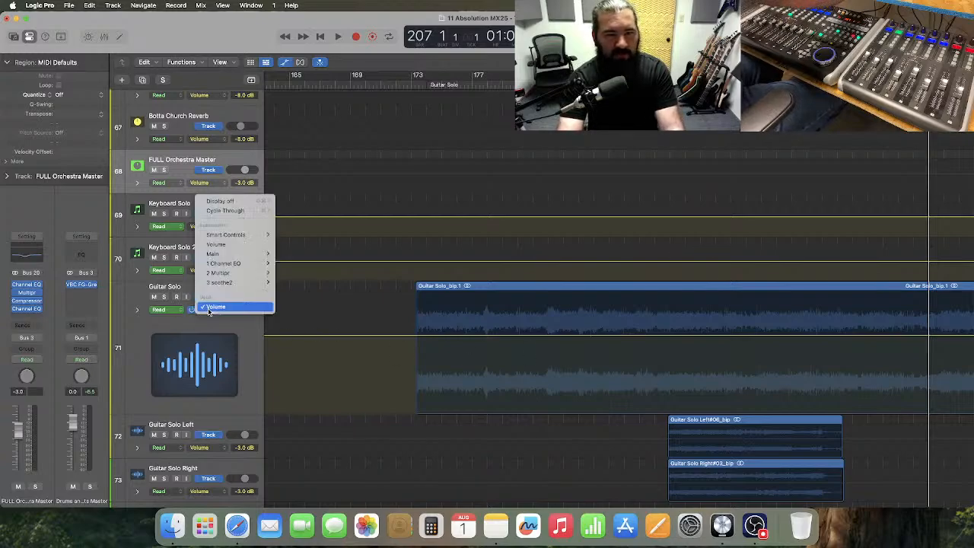
mouse_move(227, 275)
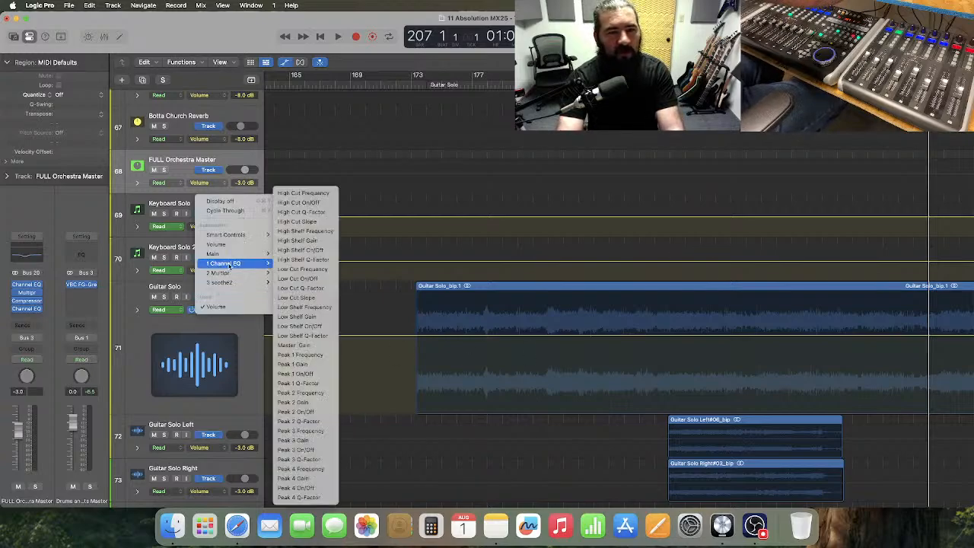
click(319, 369)
- Check which band Peak 1 controls in Guitar Solo's Channel EQ
click(33, 261)
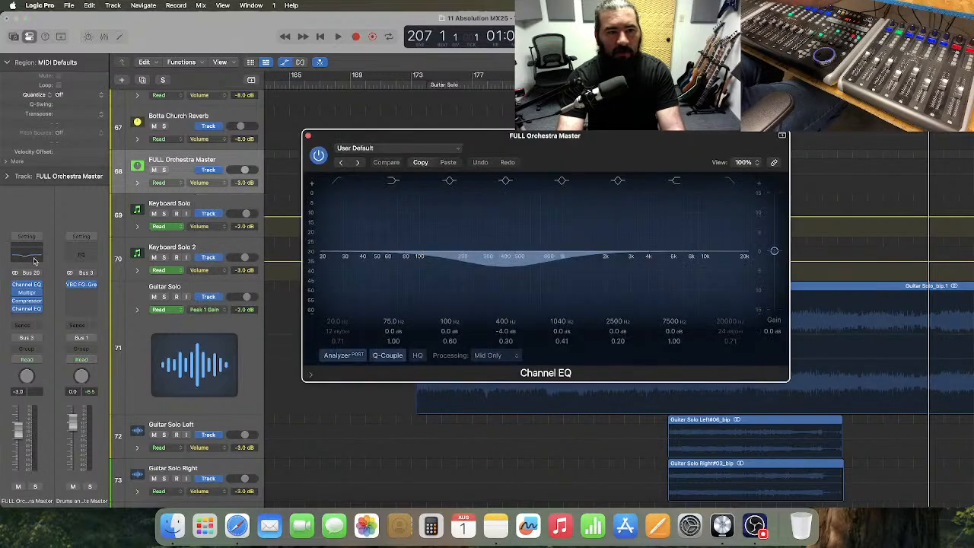
click(309, 136)
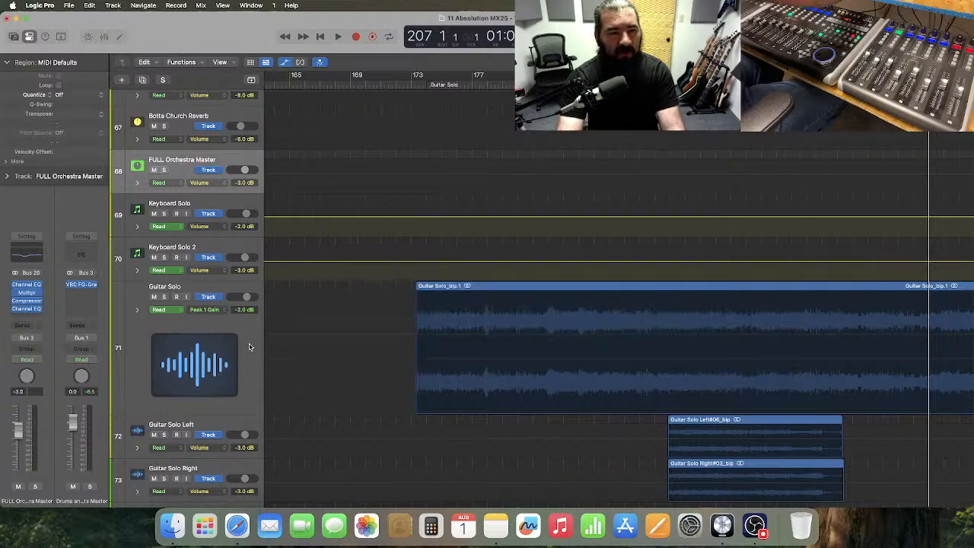
click(245, 348)
click(29, 265)
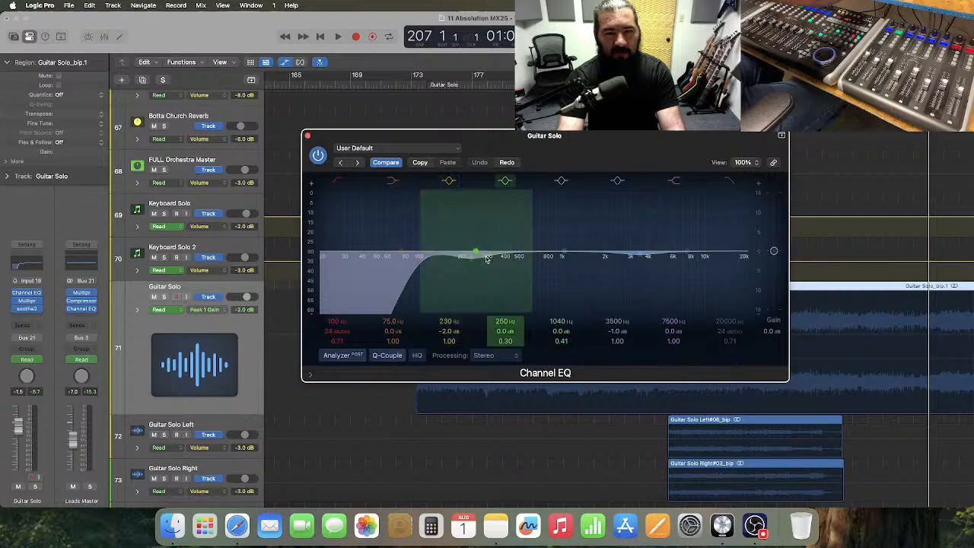
click(308, 136)
- Add a -2.0 dB Peak 1 Gain automation point on Guitar Solo at bar 207, removing the misplaced point before it
click(846, 331)
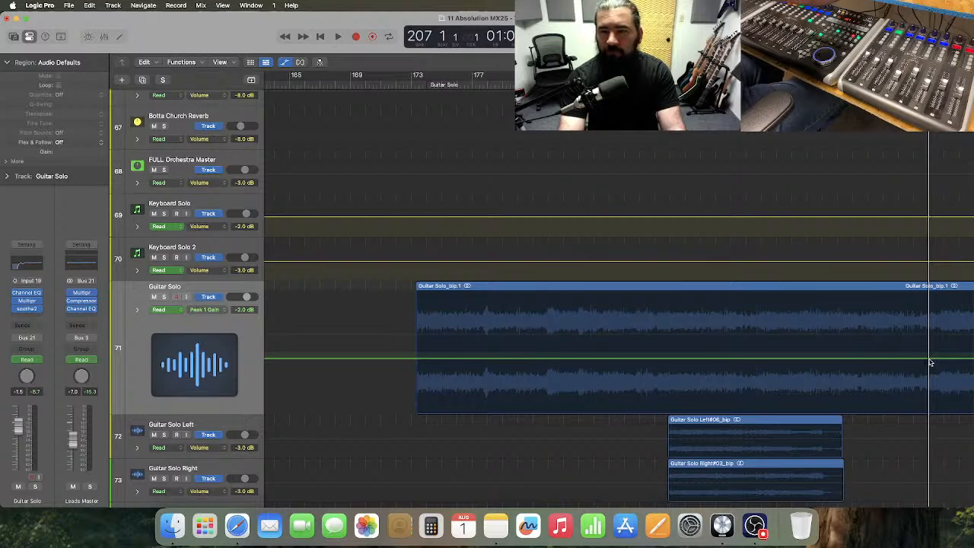
mouse_move(900, 342)
mouse_down()
mouse_move(924, 343)
mouse_move(908, 350)
mouse_up()
click(898, 344)
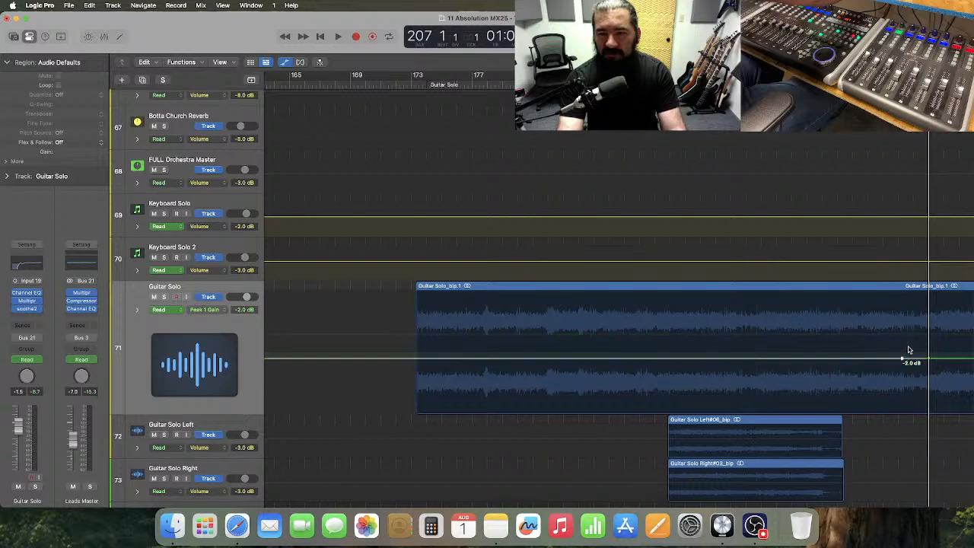
key(Delete)
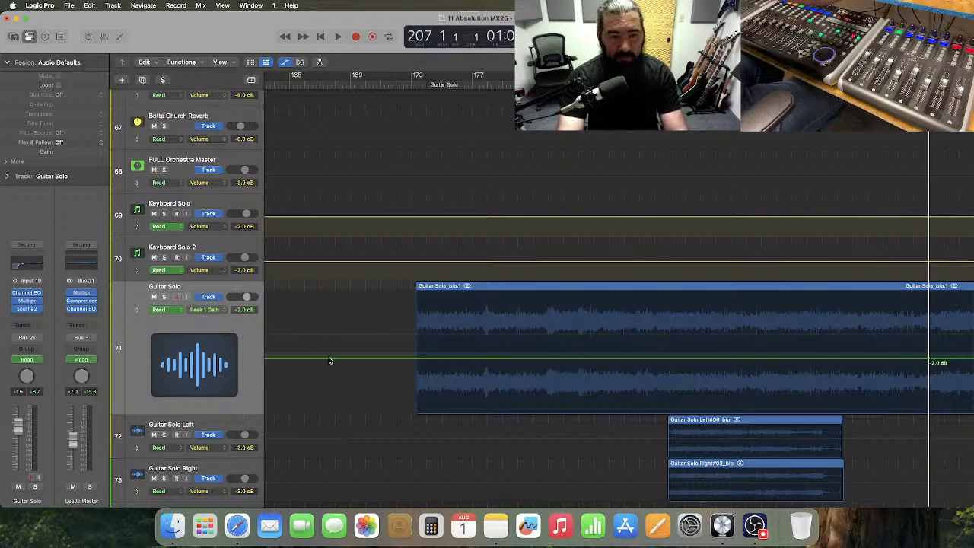
- Increase the Guitar Solo track's height and lower its Peak 1 Gain automation before bar 207 to -4.0 dB
drag(176, 412, 178, 439)
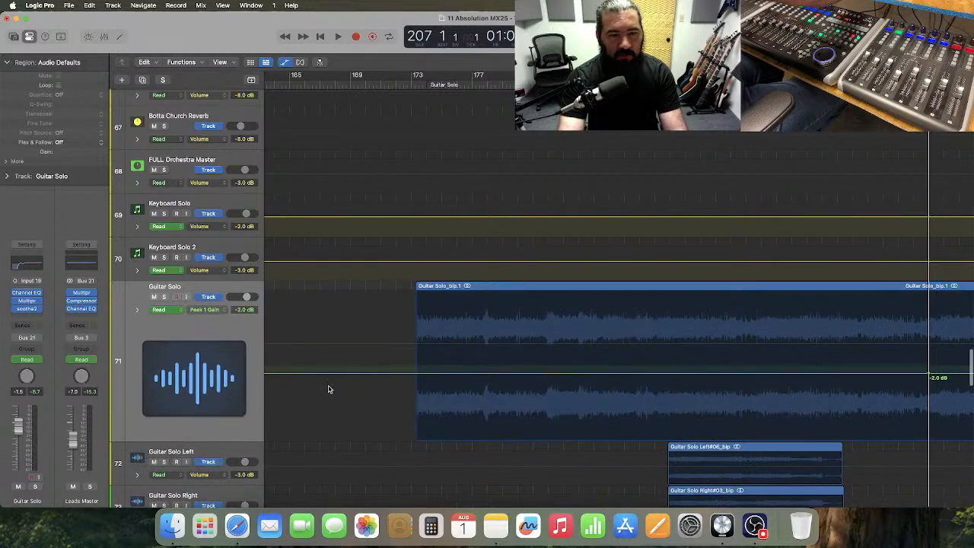
drag(327, 376, 322, 375)
key(comma)
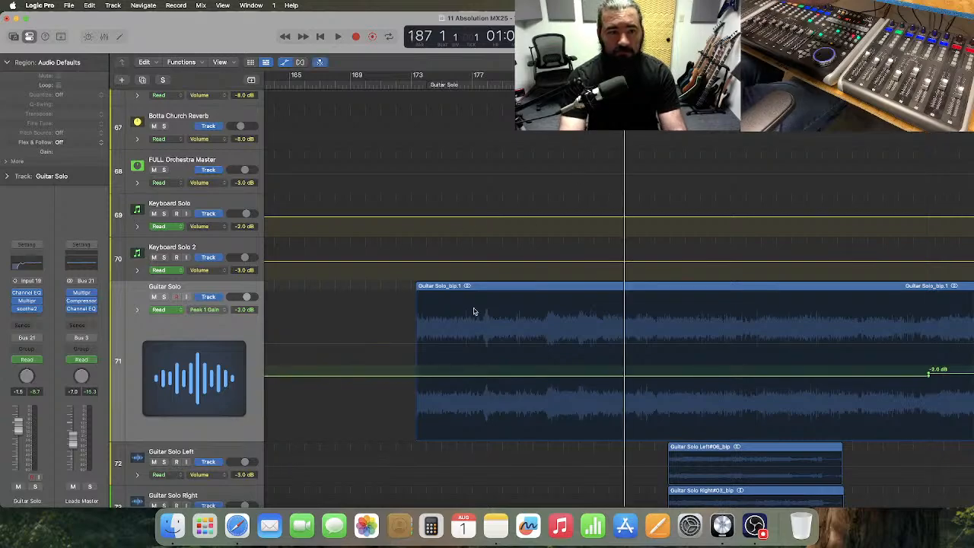
drag(385, 378, 385, 382)
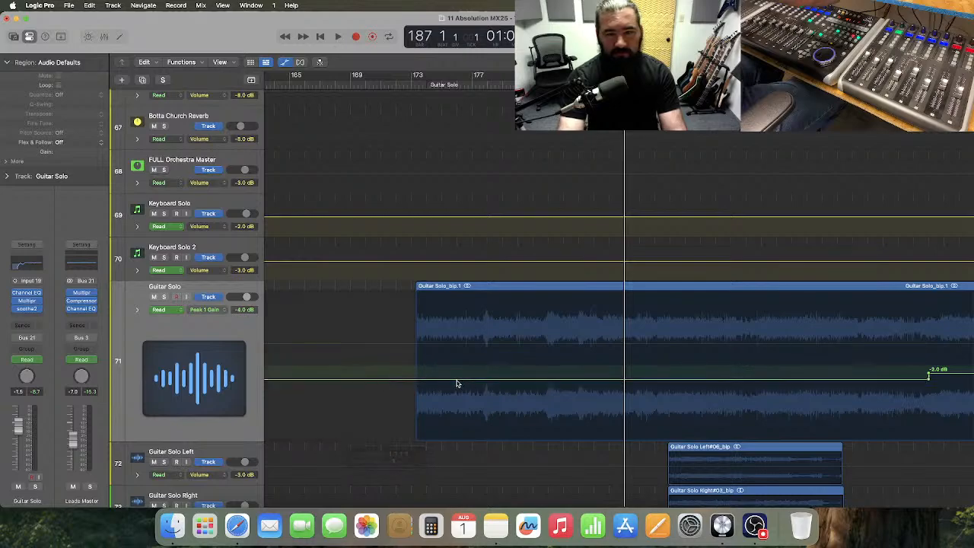
- Select the Guitar Solo Left track and open its Channel EQ
scroll(456, 385, down, 4)
click(210, 331)
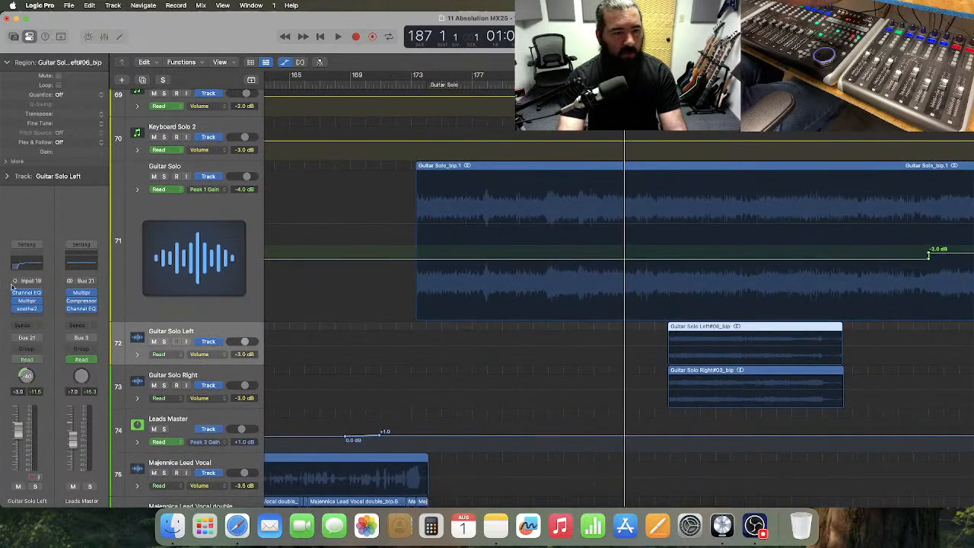
click(25, 266)
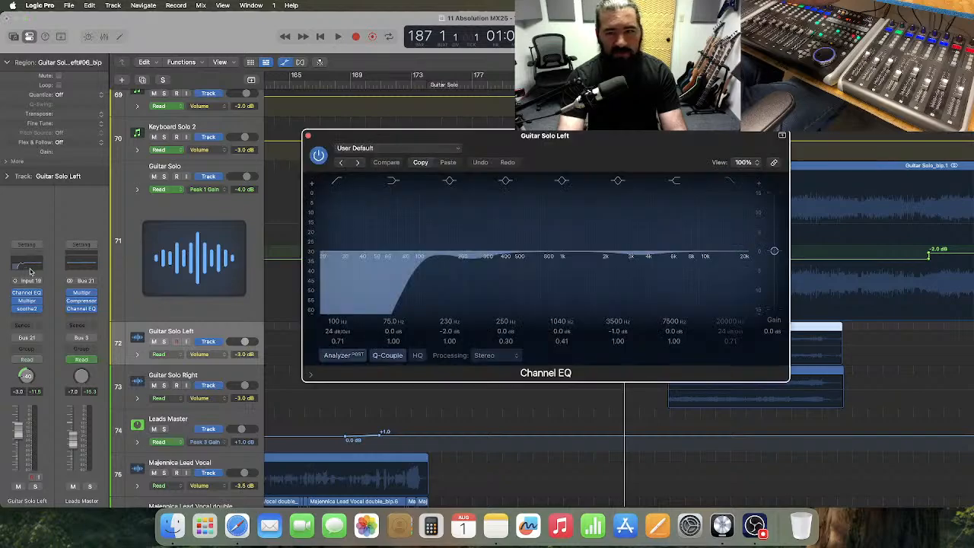
- Set the 230 Hz band's gain to -4.0 dB in Guitar Solo Left's Channel EQ, copy its settings and close it
double_click(446, 332)
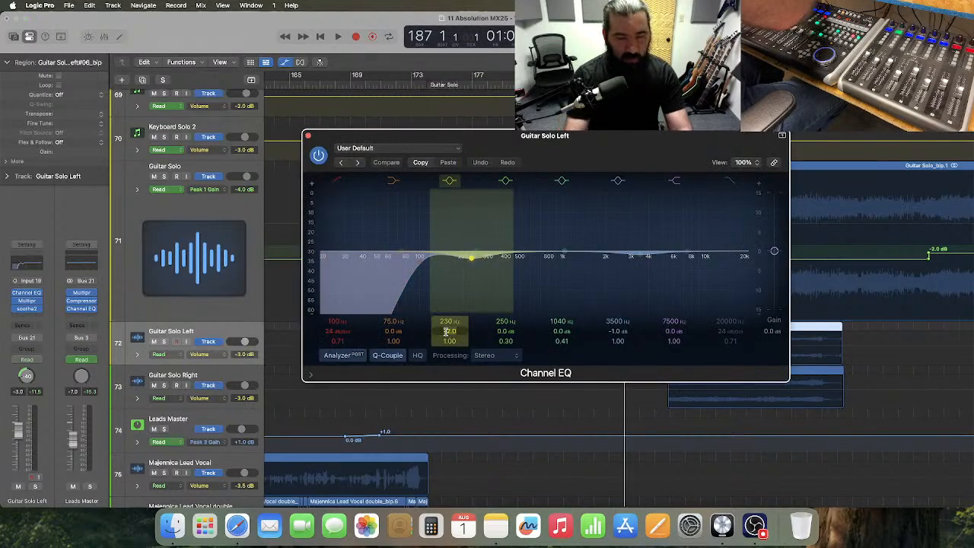
text(-4)
key(Return)
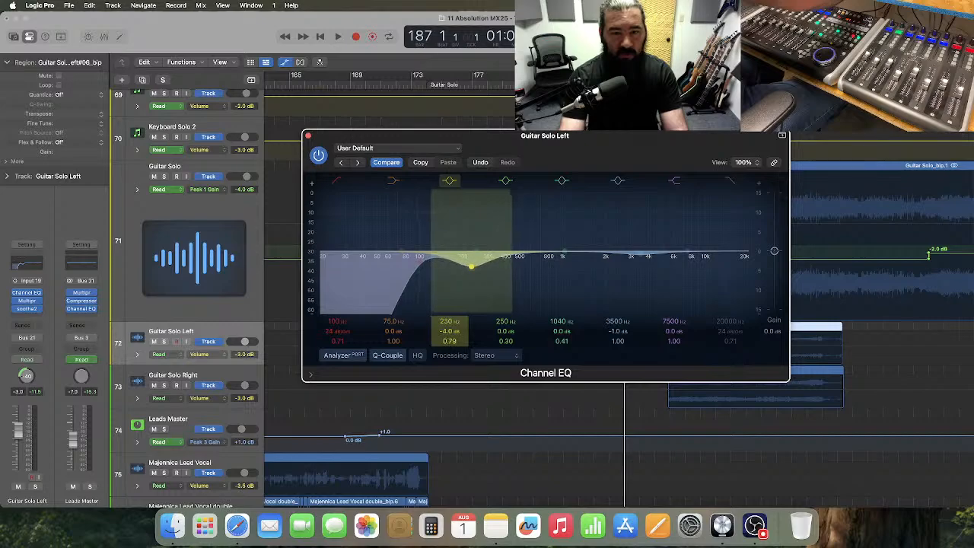
click(308, 137)
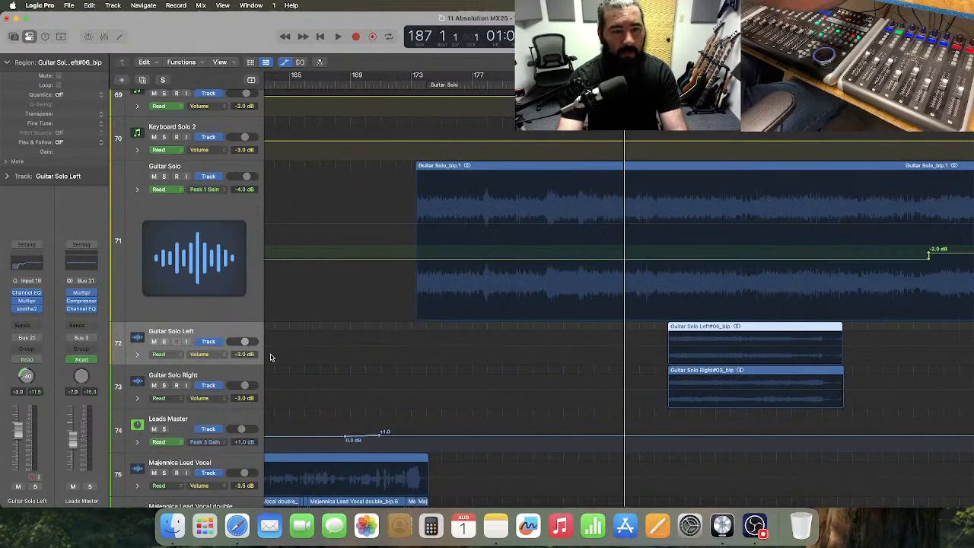
- Paste the copied Channel EQ settings into Guitar Solo Right's Channel EQ and close it
click(246, 370)
click(29, 262)
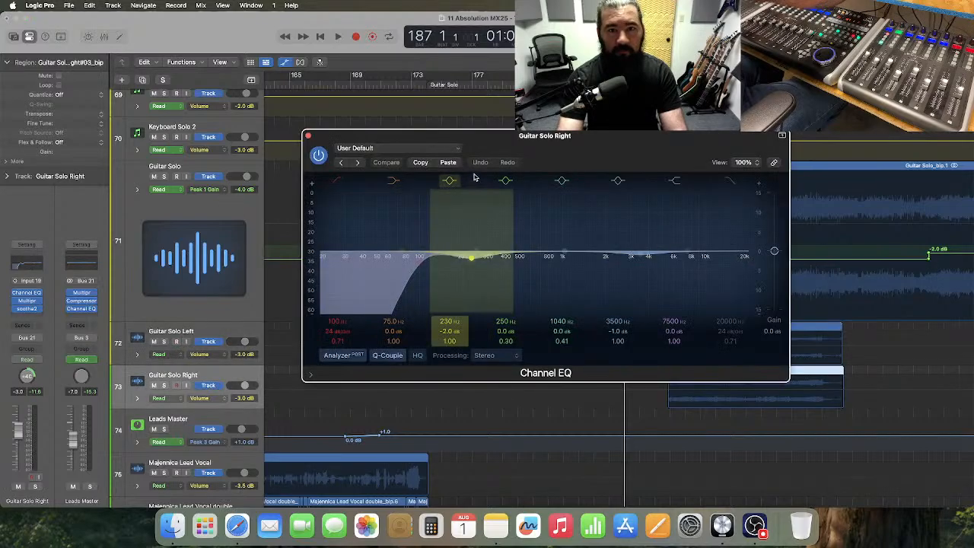
click(449, 162)
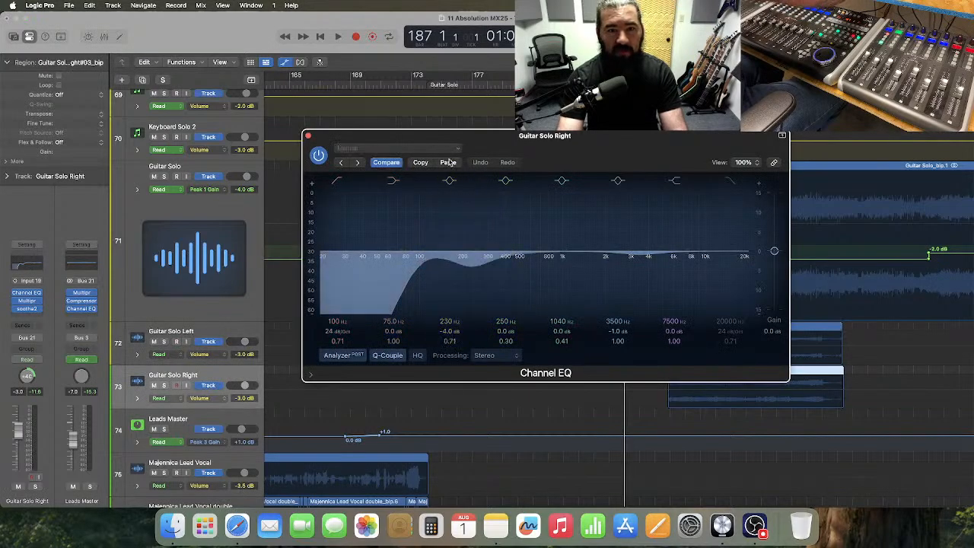
click(309, 137)
- Play the song from bar 171 with Guitar Solo's Channel EQ open to examine the solo's low end
click(385, 83)
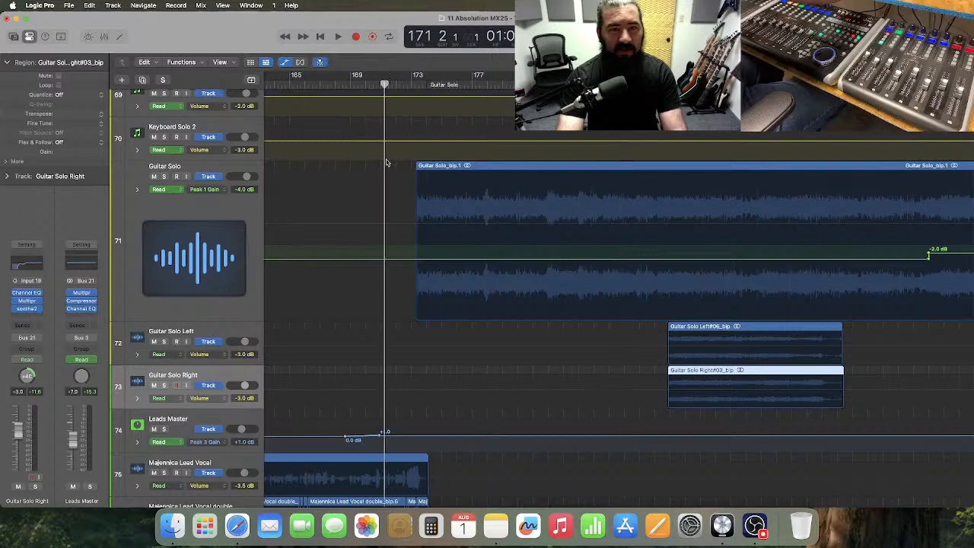
click(223, 209)
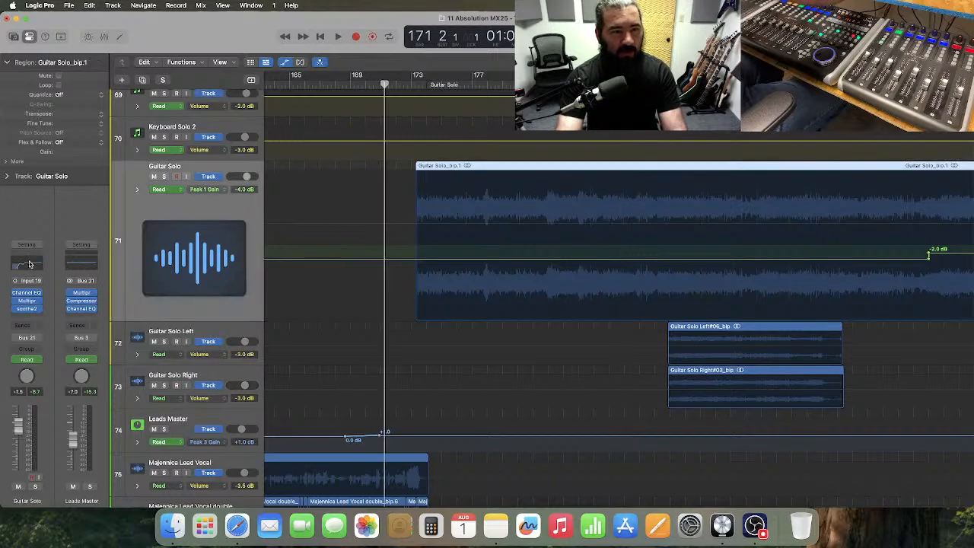
click(29, 264)
key(space)
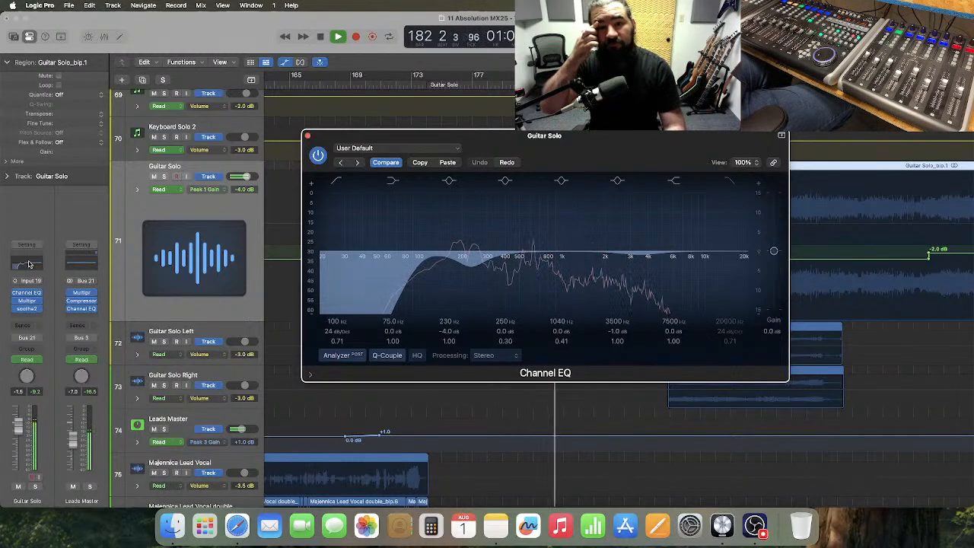
key(space)
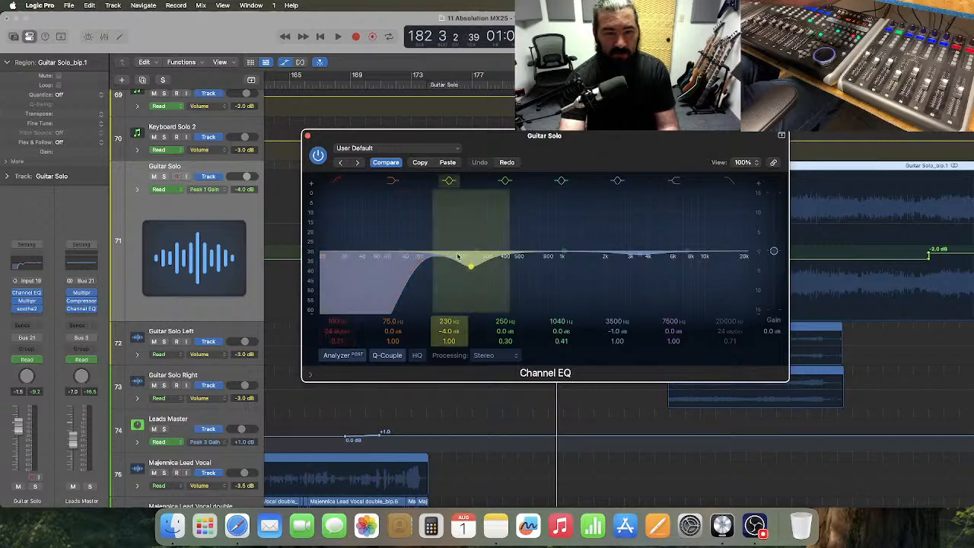
- Set the low shelf in Guitar Solo's Channel EQ to 200 Hz and -3.0 dB, then close the EQ
mouse_move(388, 323)
mouse_down()
mouse_move(387, 301)
mouse_move(388, 329)
mouse_up()
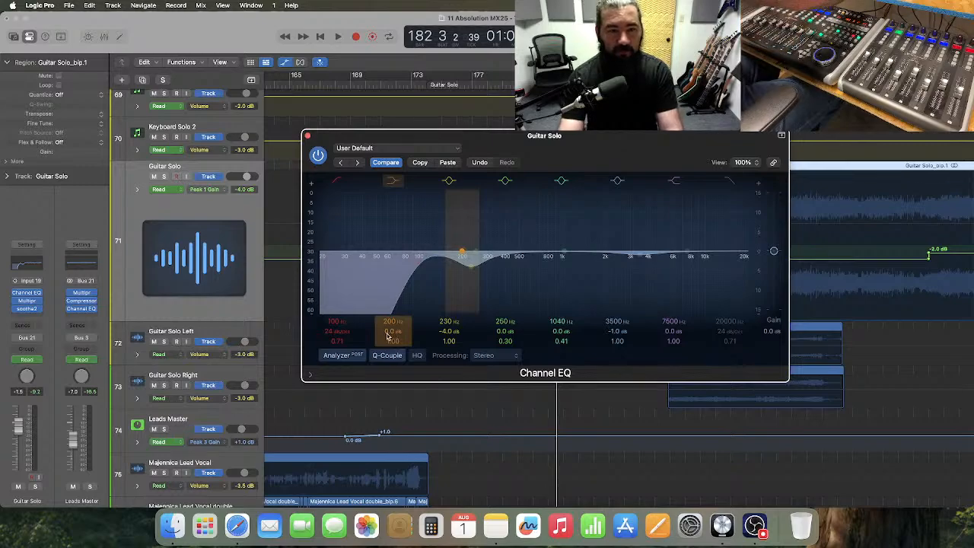
drag(389, 332, 389, 341)
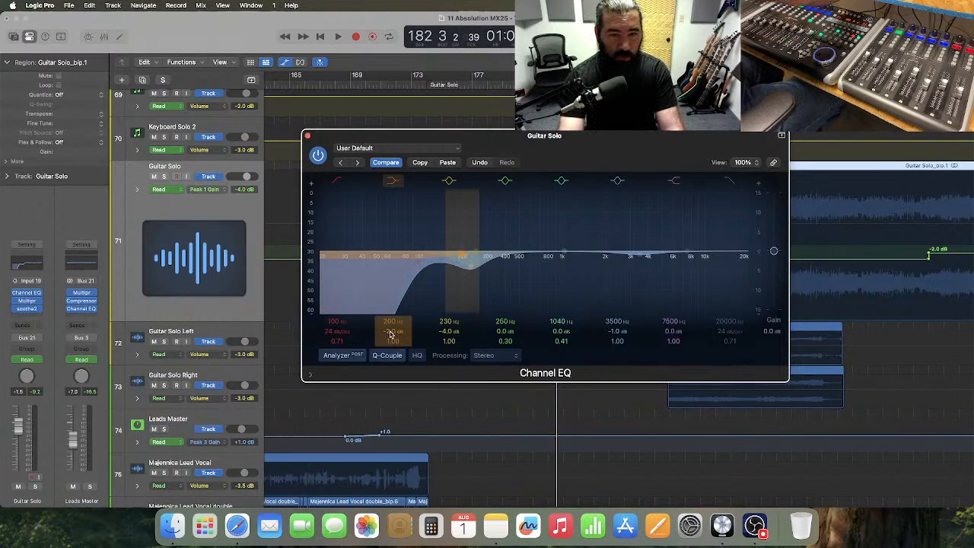
drag(390, 331, 392, 335)
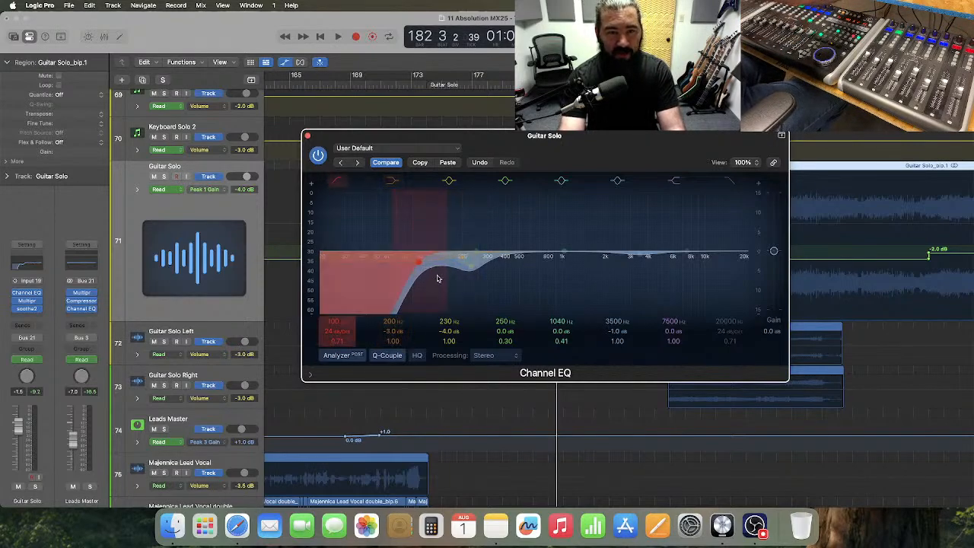
click(308, 136)
click(219, 190)
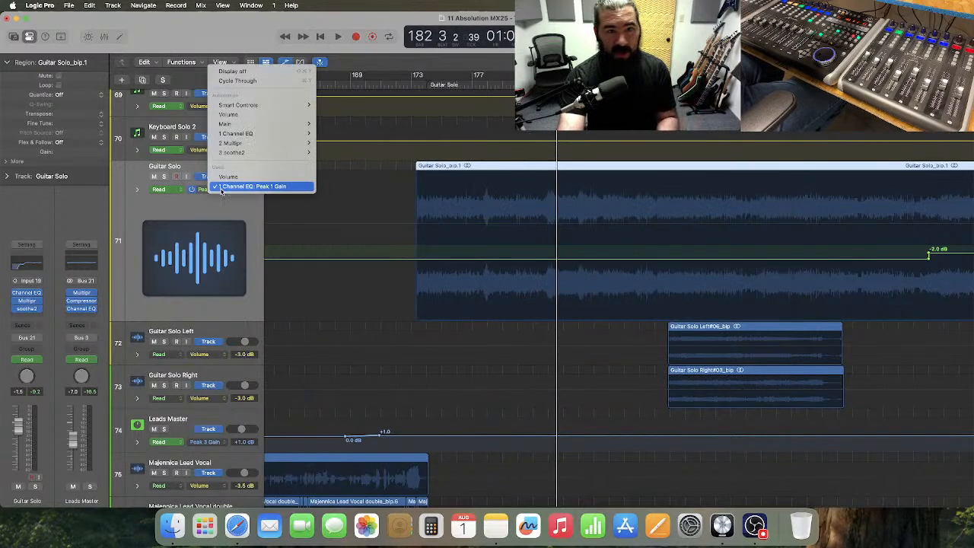
mouse_move(263, 133)
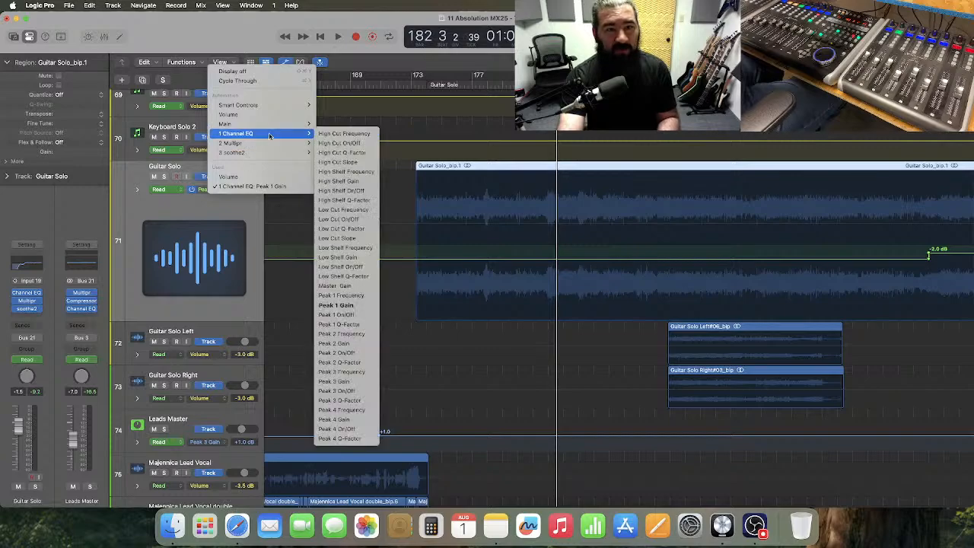
click(362, 220)
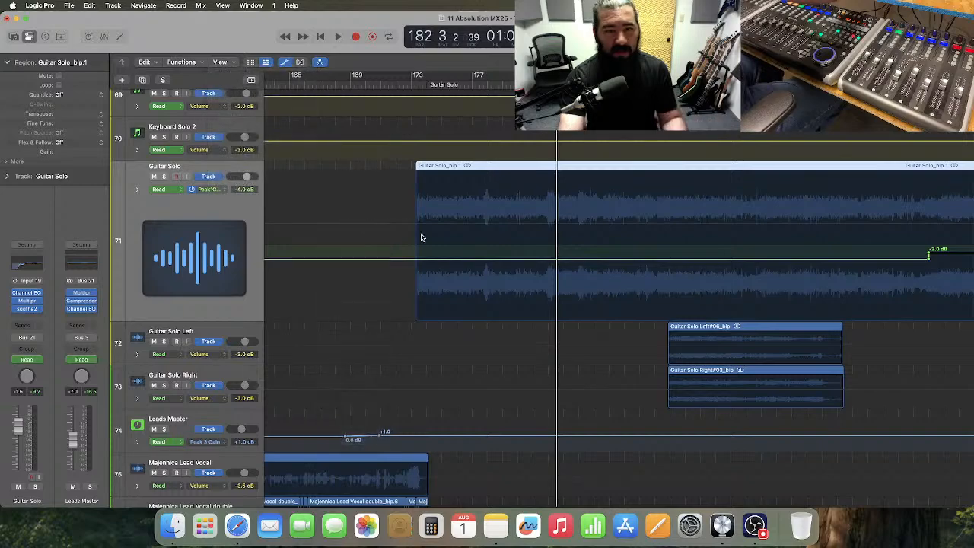
- Show the Channel EQ Low Shelf Gain automation on the Guitar Solo track
click(219, 191)
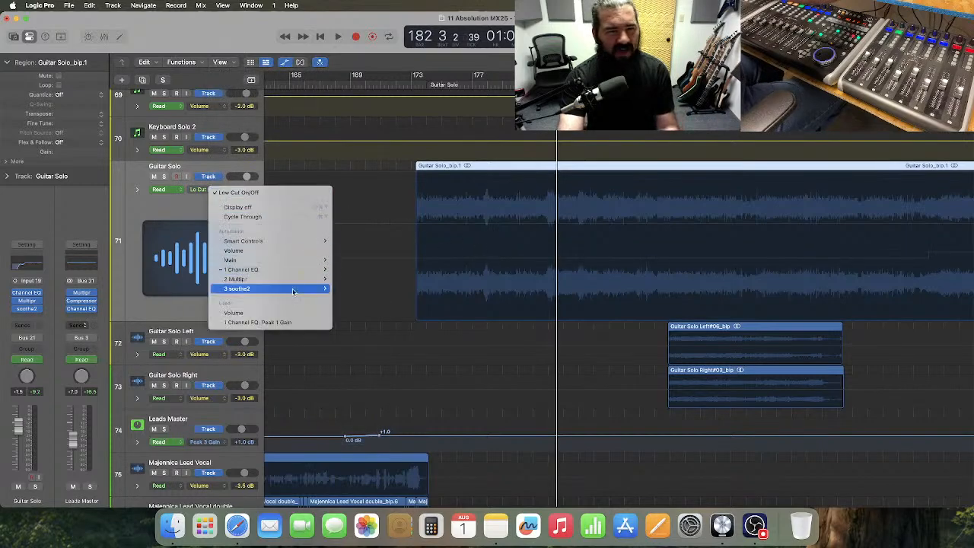
mouse_move(293, 270)
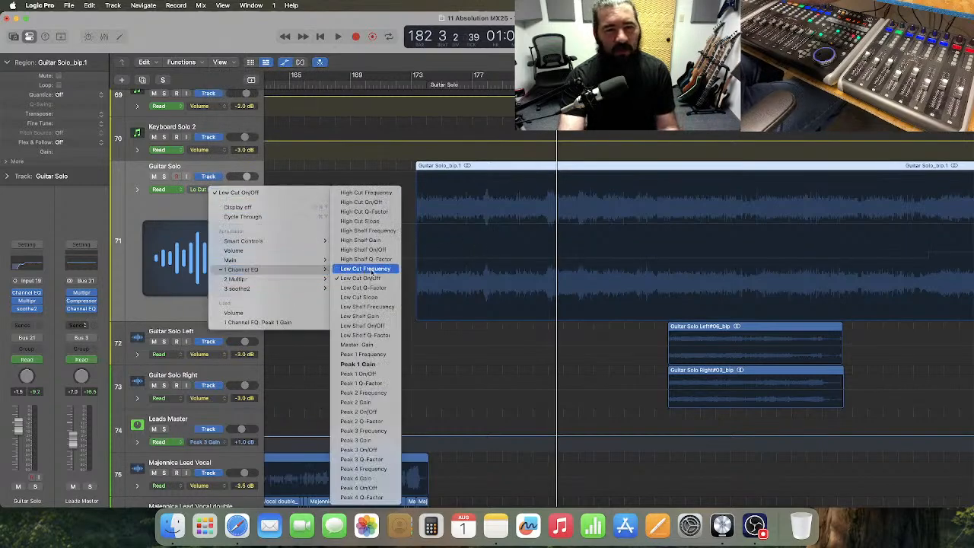
click(383, 317)
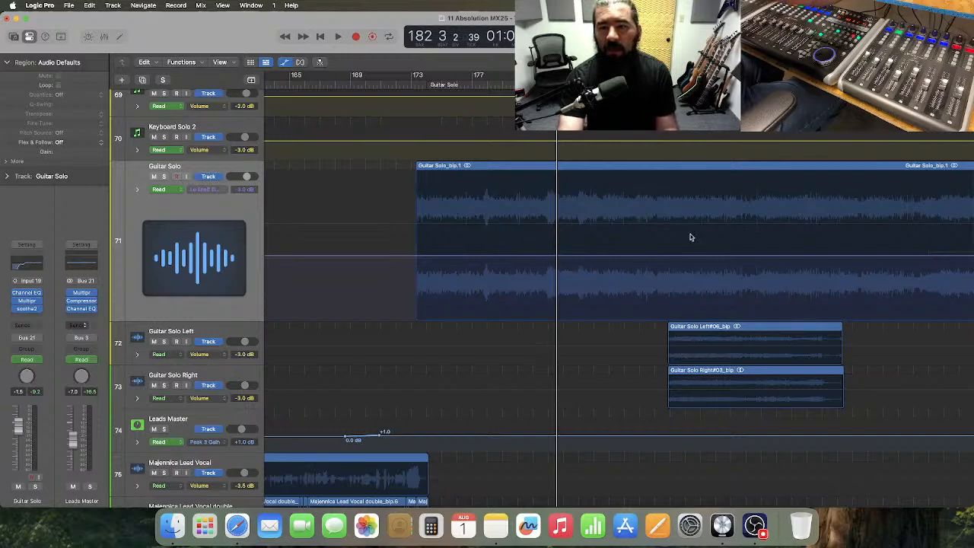
- Raise Guitar Solo's Low Shelf Gain automation to 0.0 dB from bar 207 onward, as an abrupt step
scroll(690, 238, right, 8)
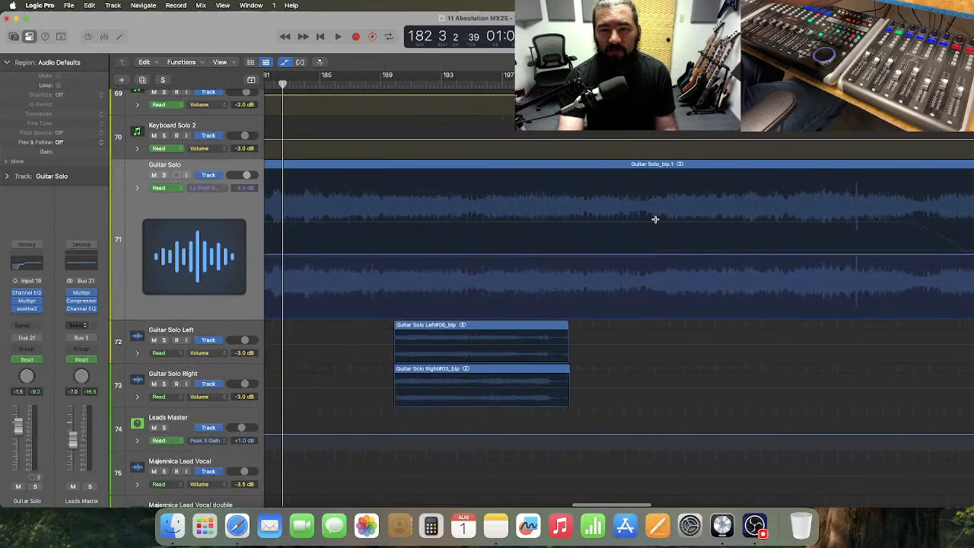
drag(656, 219, 616, 240)
click(610, 225)
key(Delete)
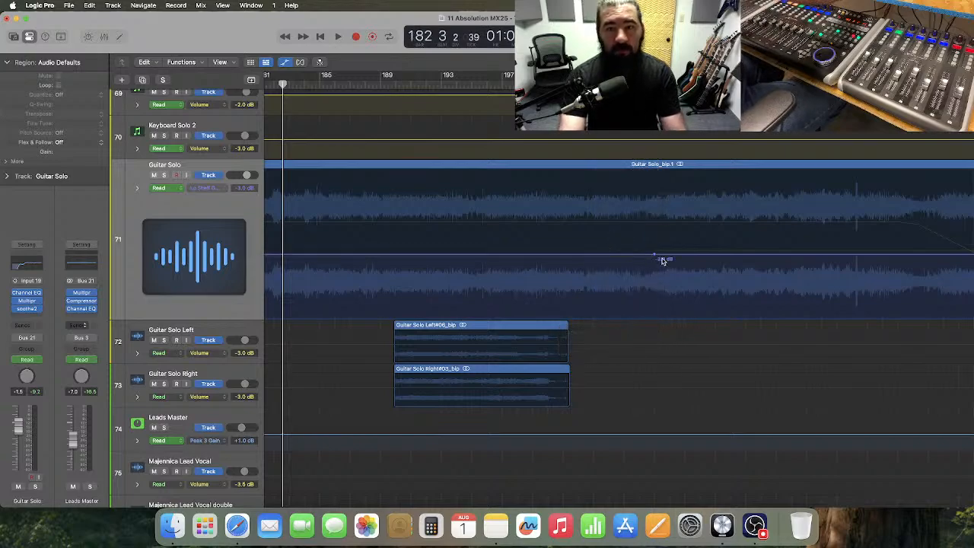
drag(673, 259, 675, 248)
- Play from about bar 172 and examine the solo's spectrum in Guitar Solo's Channel EQ
scroll(602, 253, left, 5)
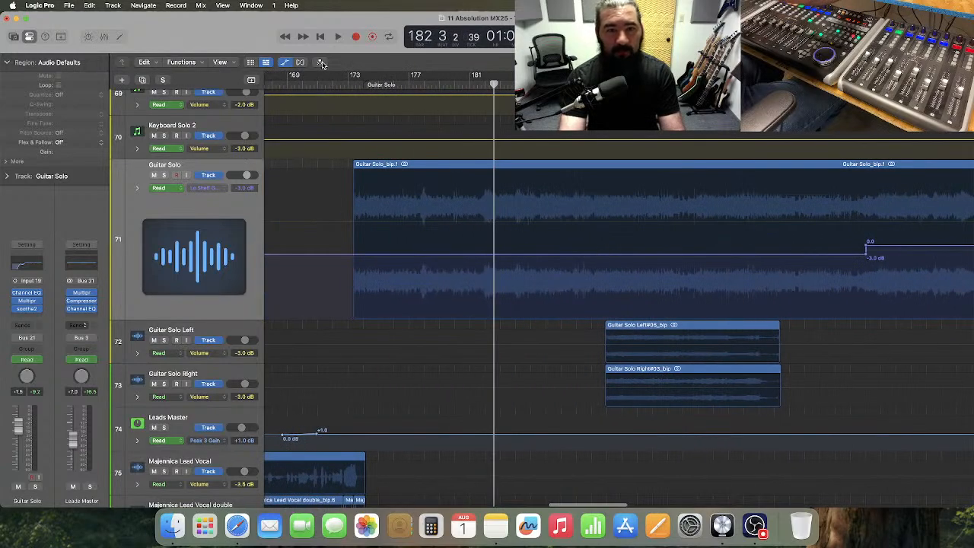
click(337, 86)
key(space)
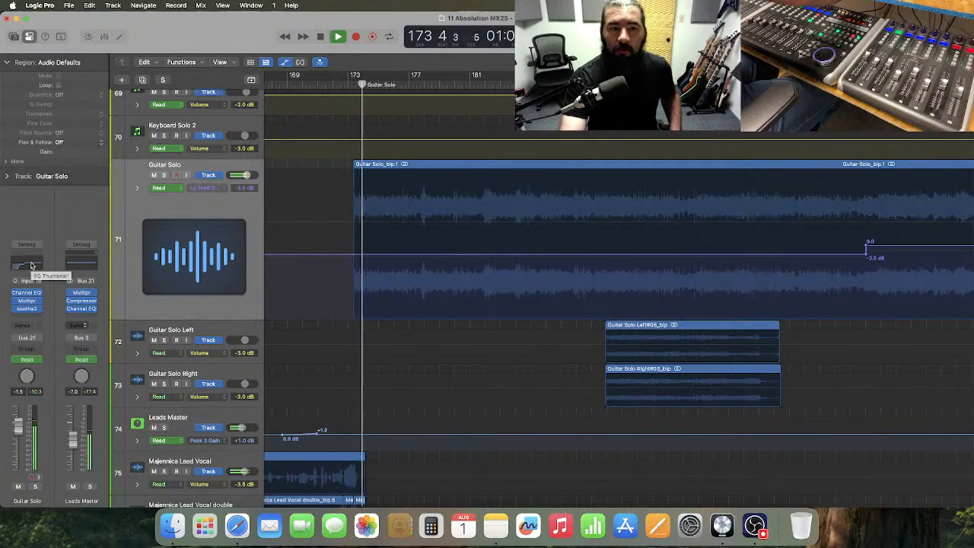
click(32, 265)
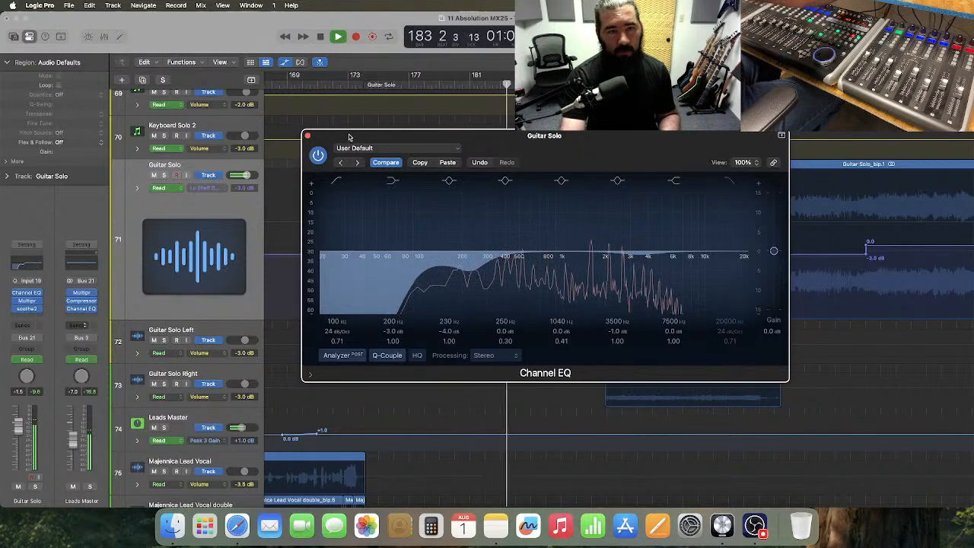
click(308, 137)
- Show Guitar Solo's Volume automation and raise the part before bar 207 to 0.0 dB
click(219, 187)
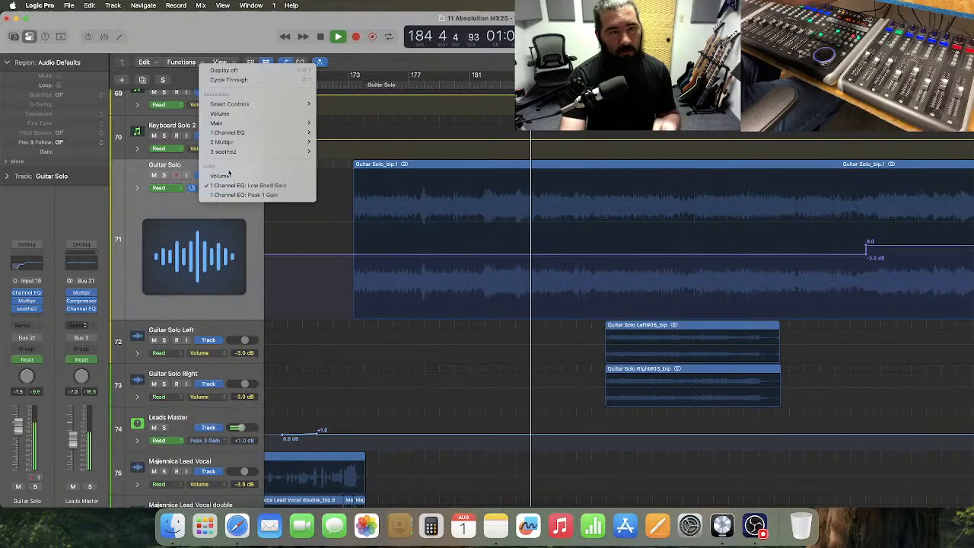
click(257, 179)
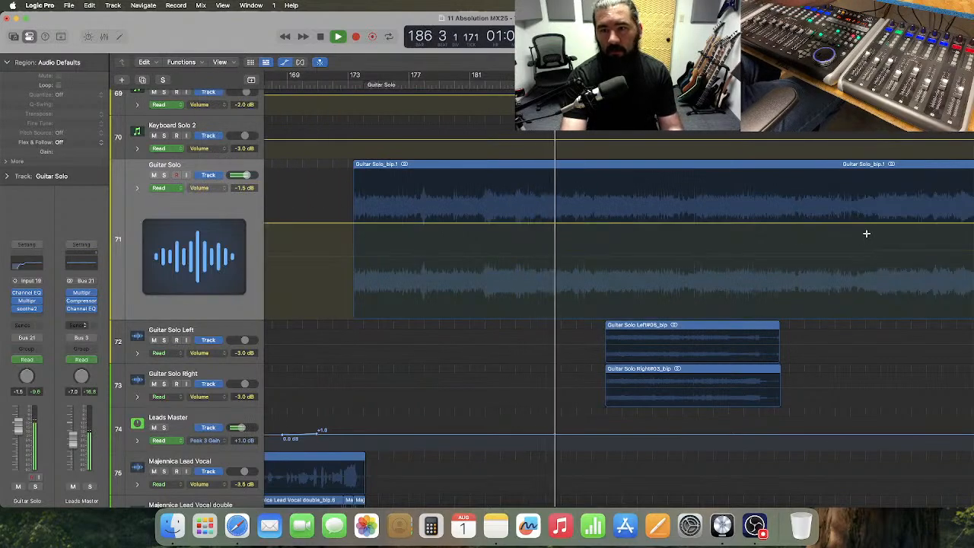
drag(864, 233, 794, 233)
click(799, 223)
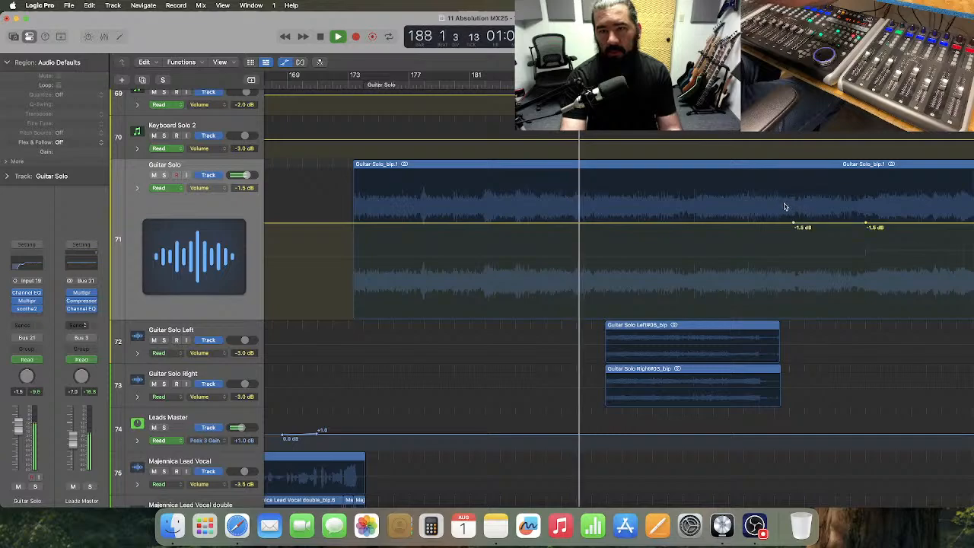
click(794, 222)
drag(780, 225, 781, 215)
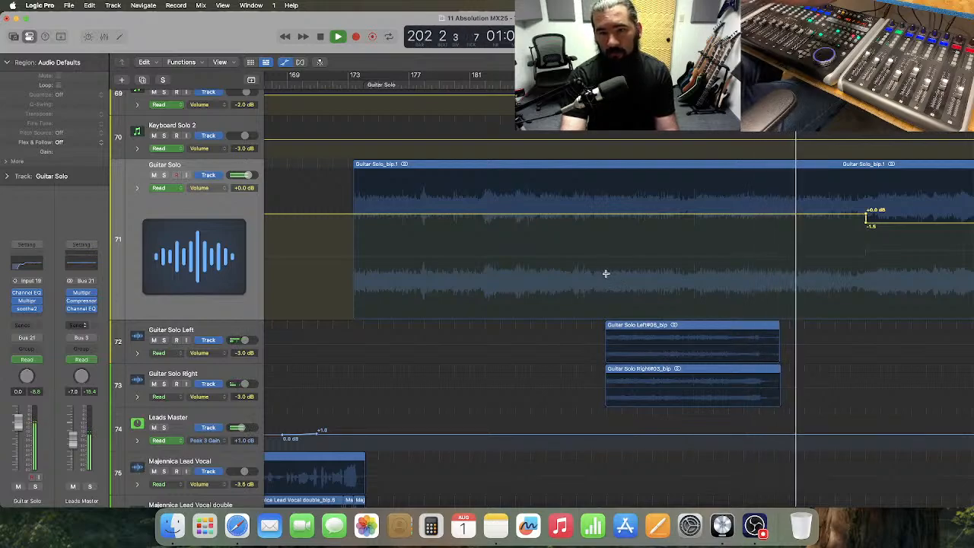
- Lower Guitar Solo's volume automation to -1.0 dB between bars 190 and 200, then stop playback
drag(605, 273, 755, 276)
click(660, 217)
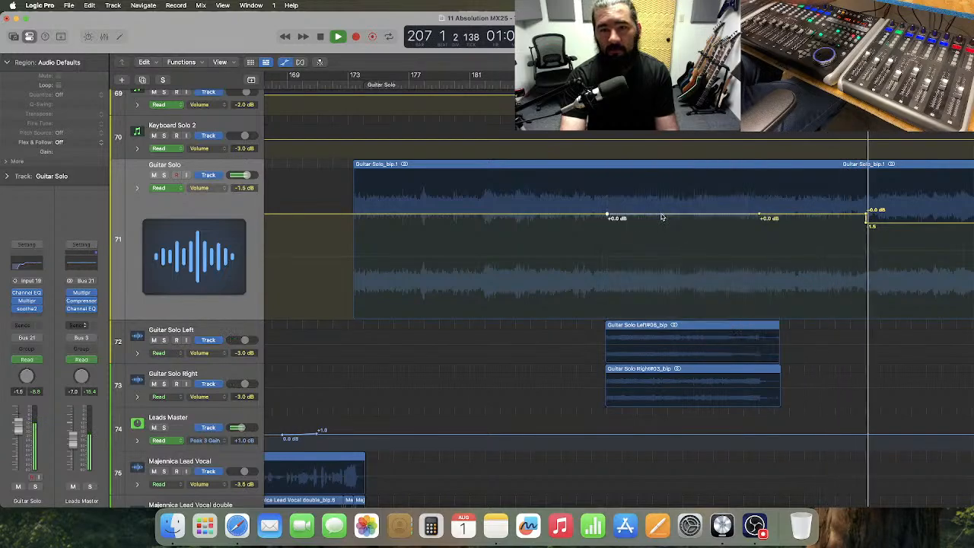
drag(661, 218, 662, 224)
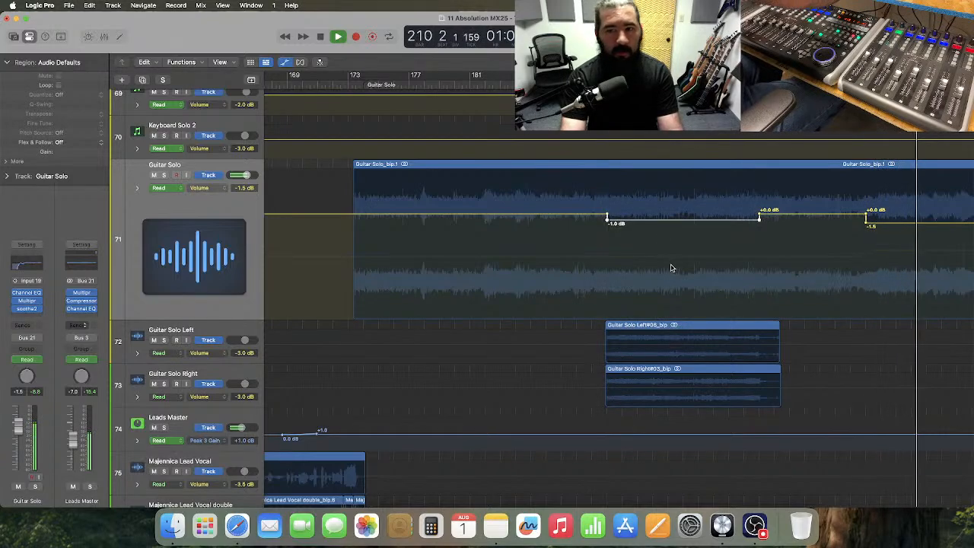
key(space)
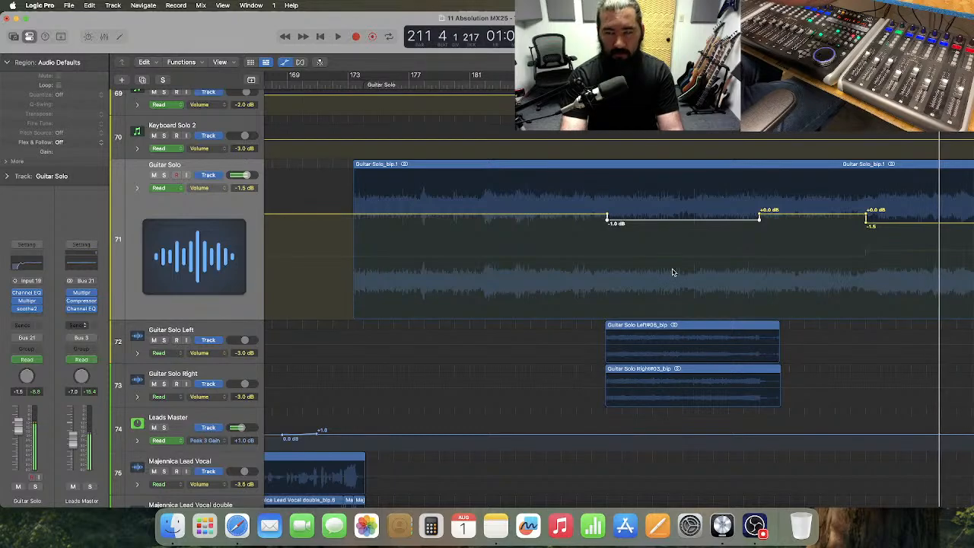
- During playback, set Guitar Solo's volume automation to -1.5 dB at the region's start, ramping up to 0.0 dB at about bar 182
scroll(648, 272, left, 3)
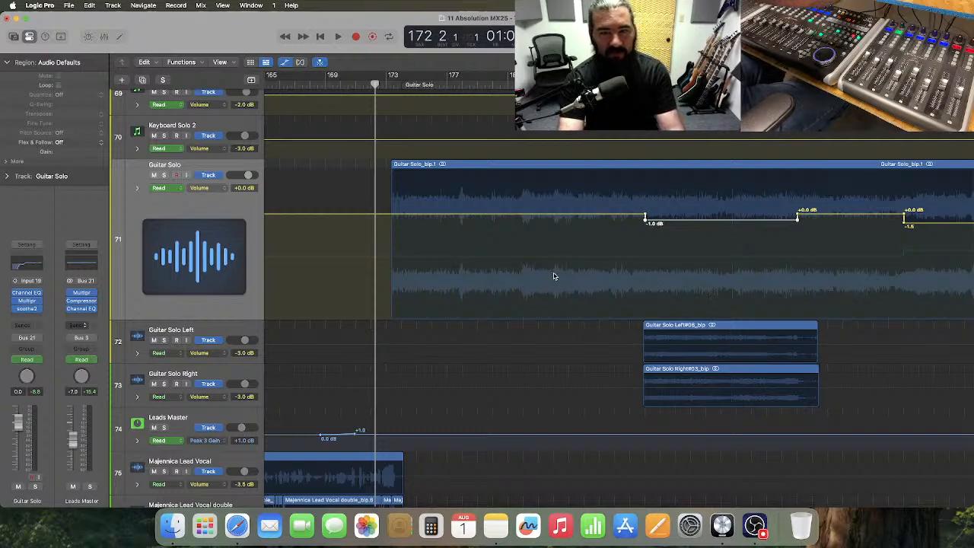
key(space)
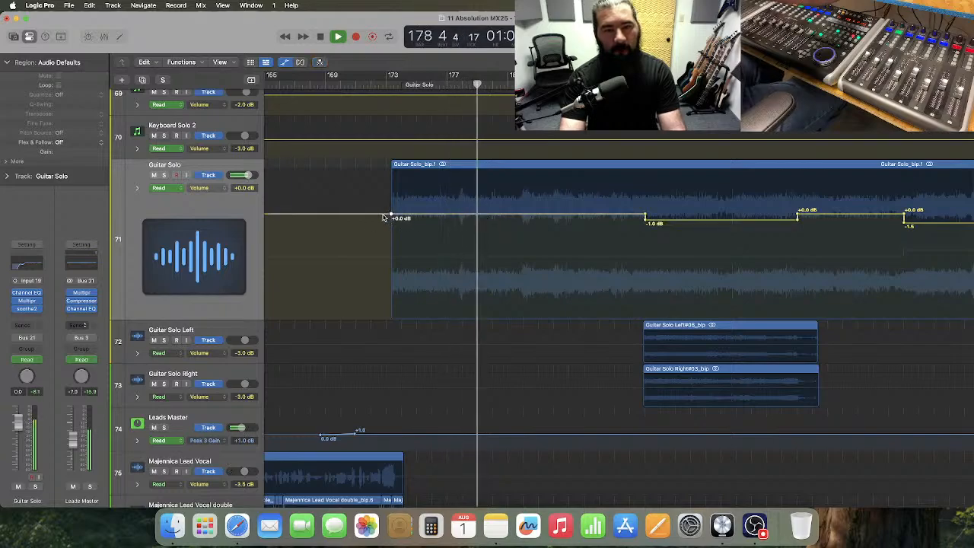
drag(383, 218, 382, 227)
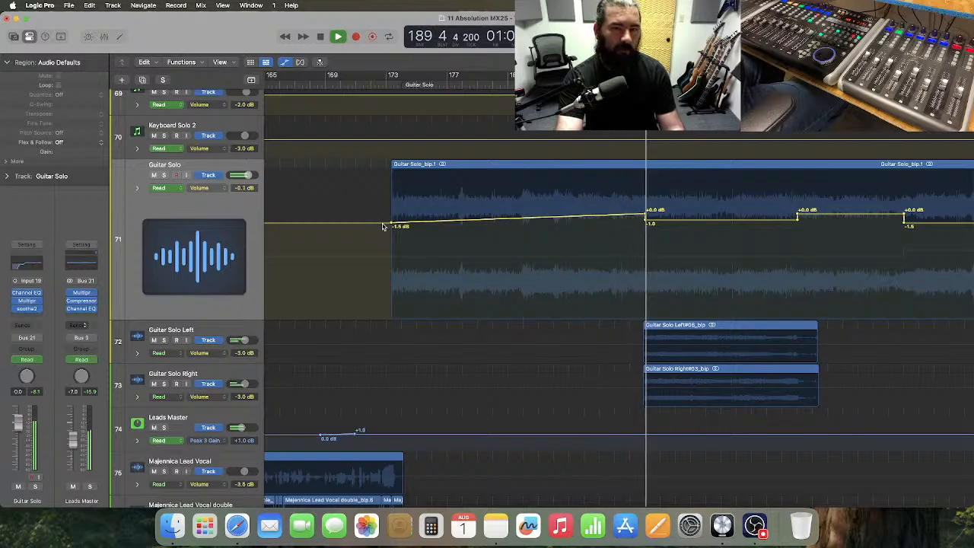
drag(383, 228, 383, 227)
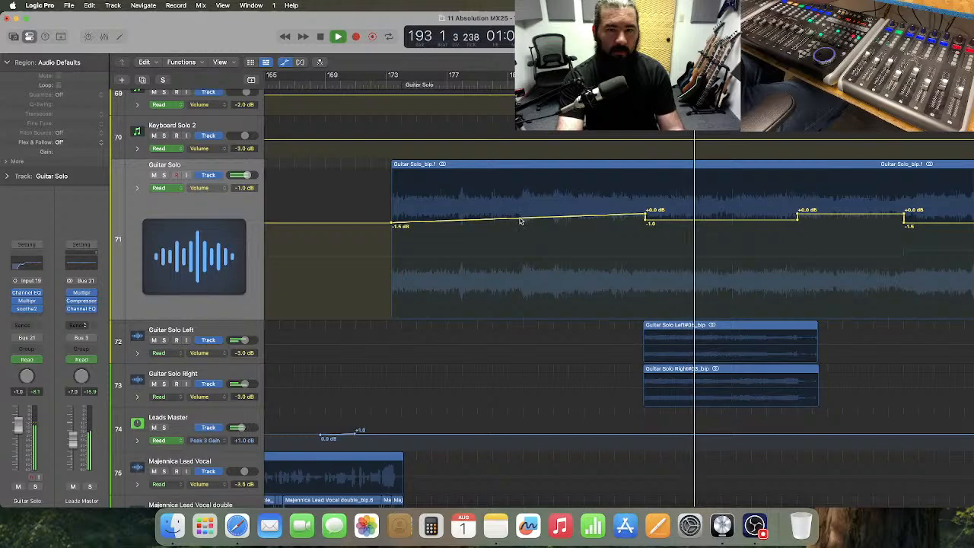
drag(520, 221, 521, 210)
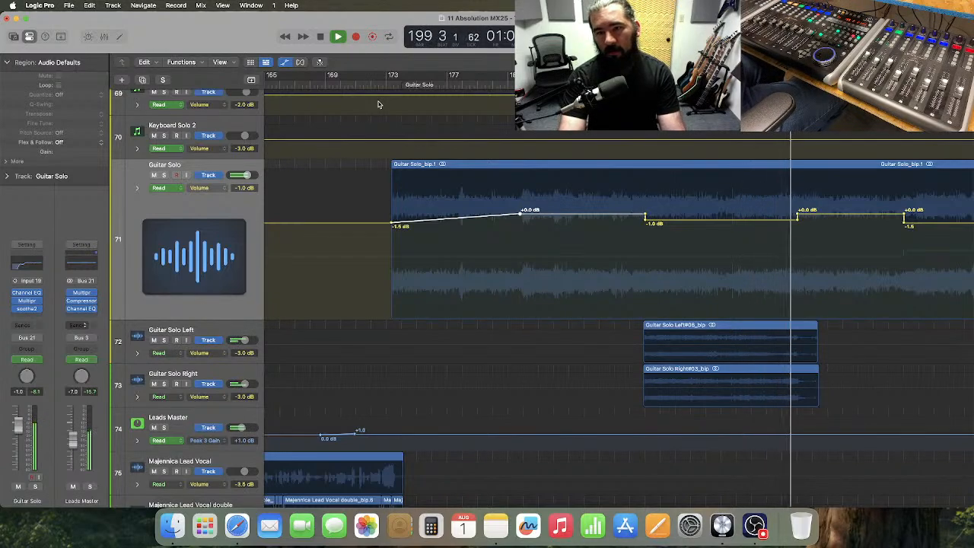
- Lower Guitar Solo's volume automation to -0.5 dB in bars 182–190 and 200–207, then move the playhead to bar 199
scroll(646, 311, right, 4)
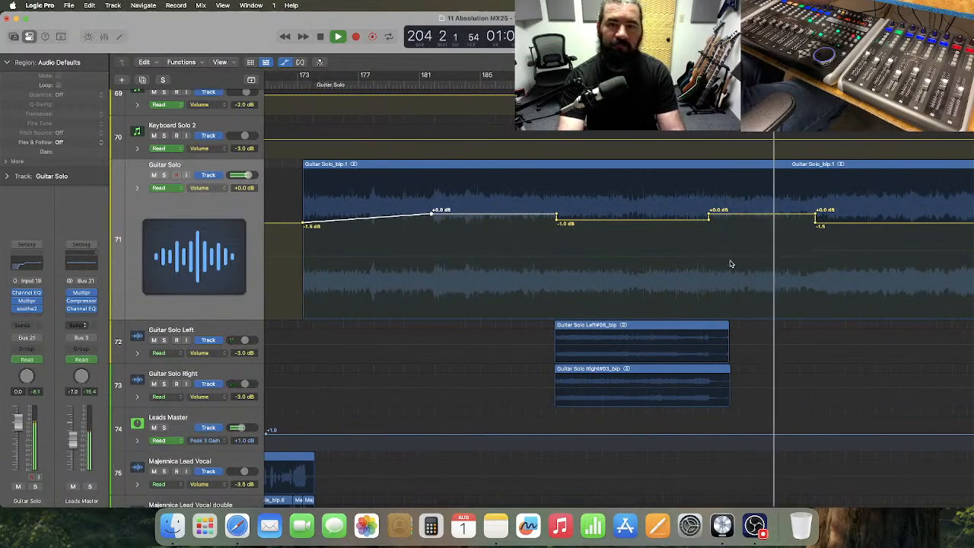
drag(731, 217, 730, 220)
drag(457, 217, 459, 219)
click(701, 84)
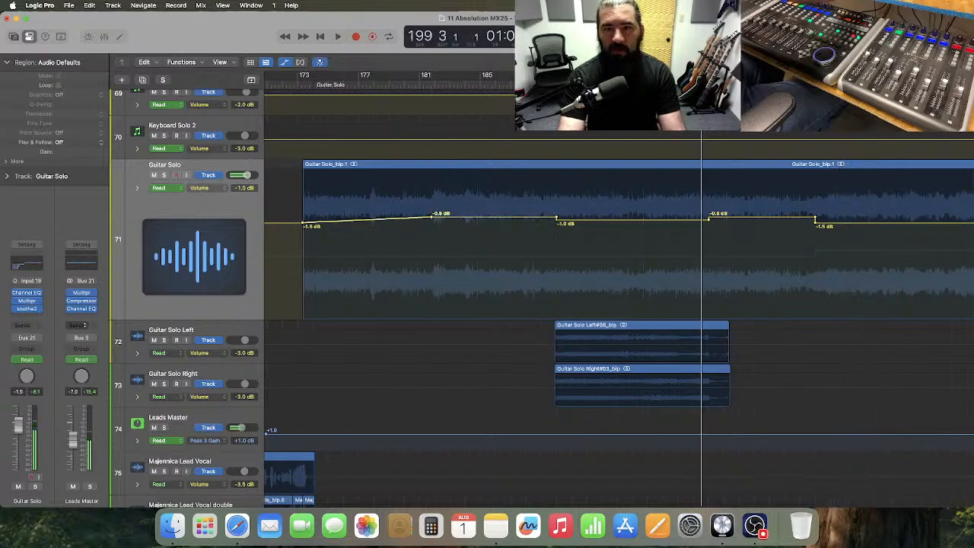
- Move Guitar Solo's volume rise to -0.5 dB earlier to bar 198, then play back the solo up to about bar 190
key(super+Right)
key(super+Right)
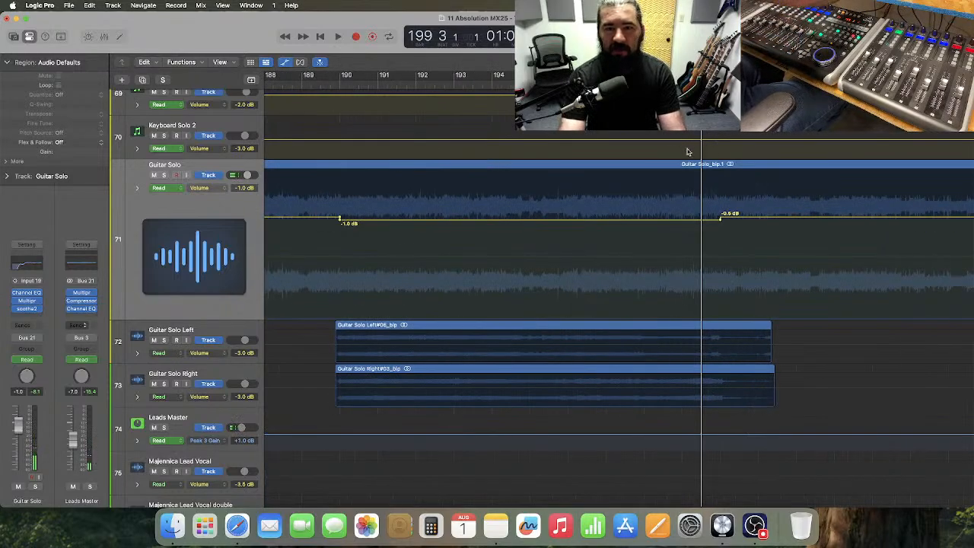
scroll(687, 152, left, 2)
click(598, 84)
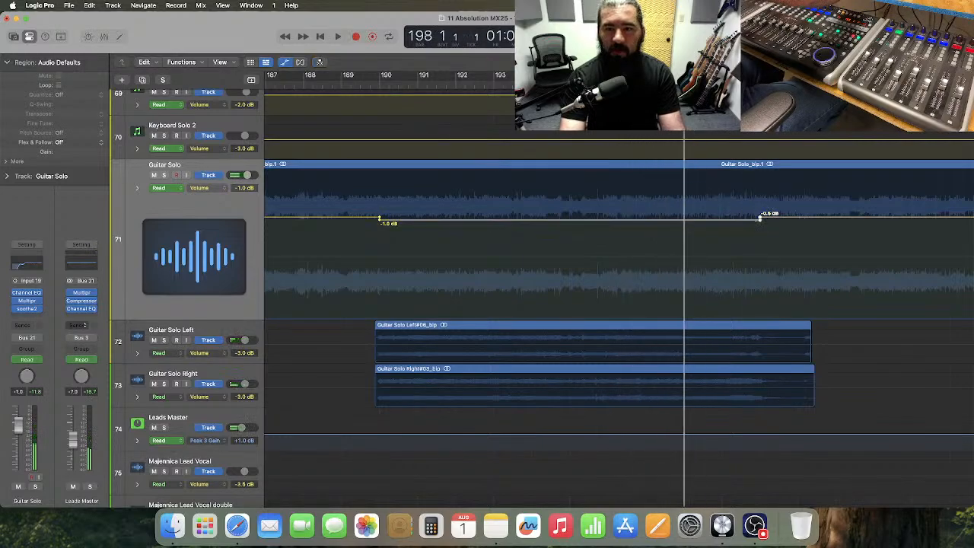
drag(759, 217, 684, 215)
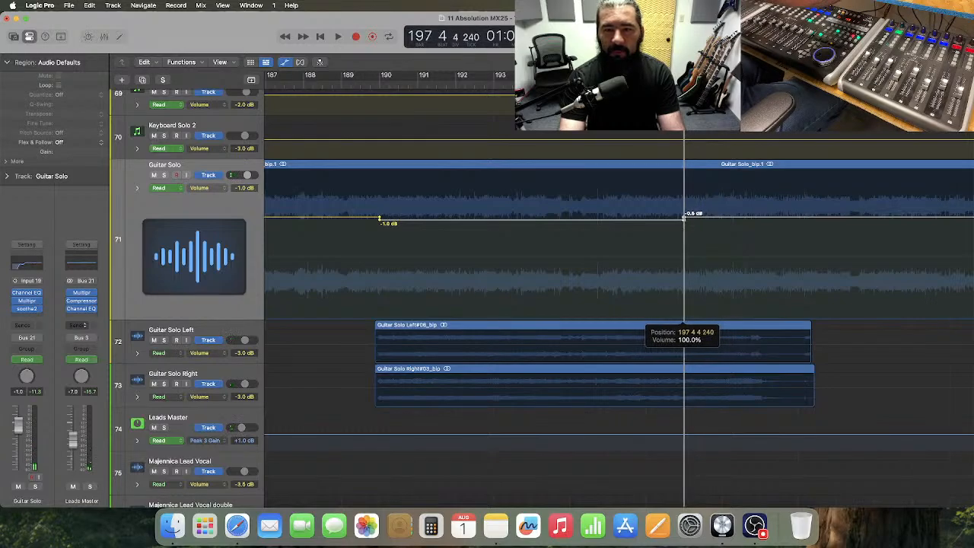
scroll(670, 212, left, 15)
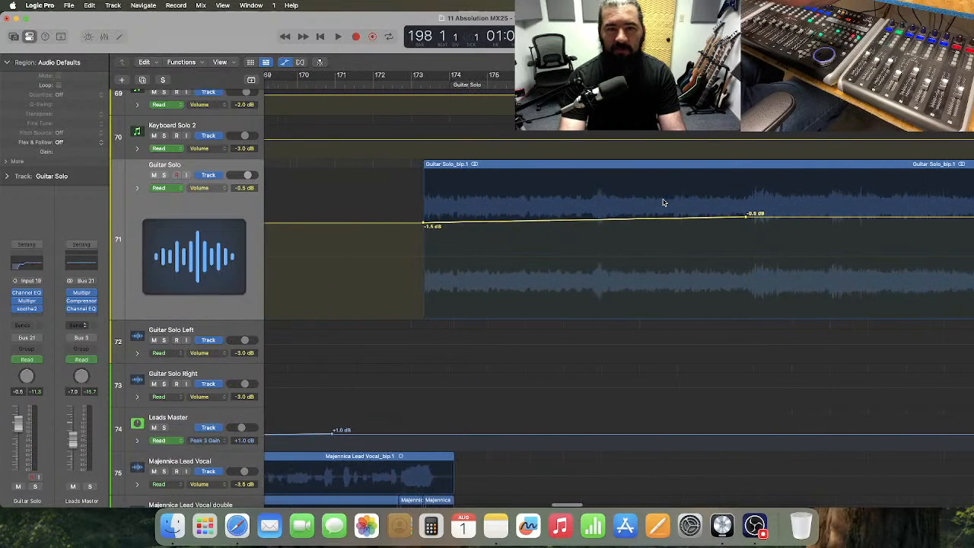
key(space)
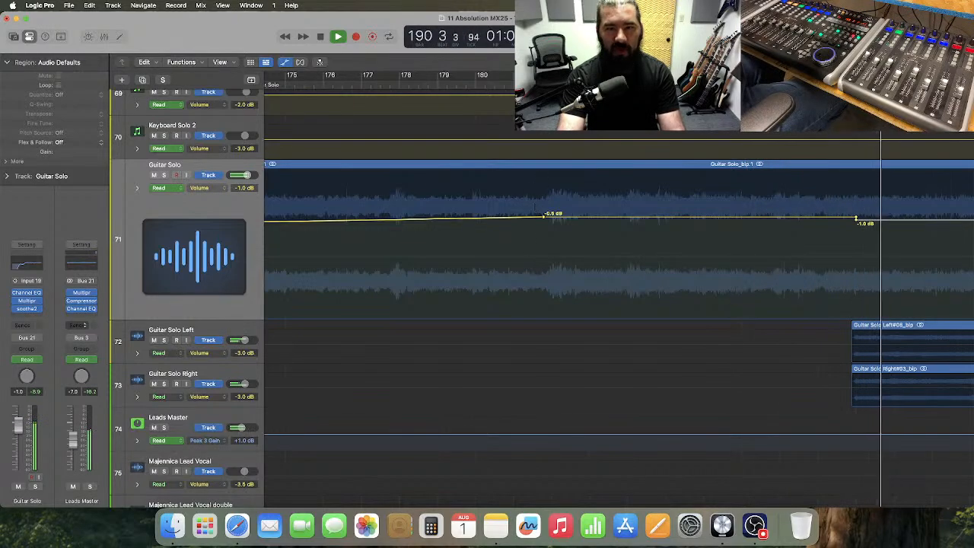
key(space)
- Isolate bars 182–183 and 184–185 in Guitar Solo's volume automation and raise both to 0.0 dB
click(557, 153)
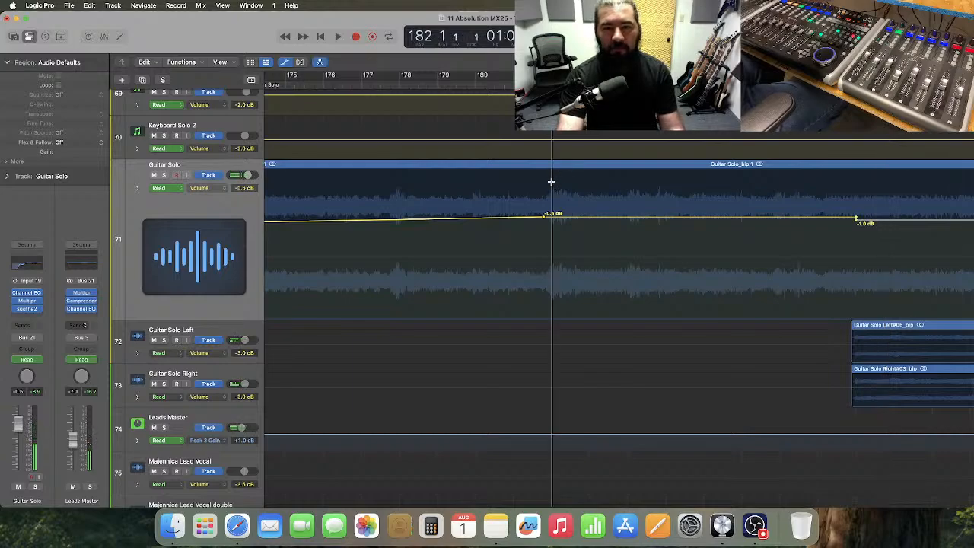
drag(551, 182, 590, 184)
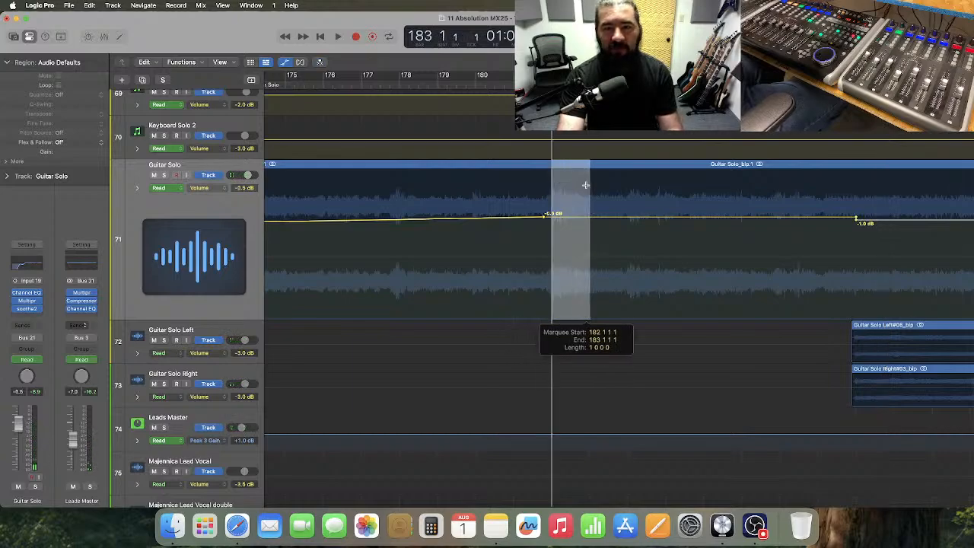
click(571, 193)
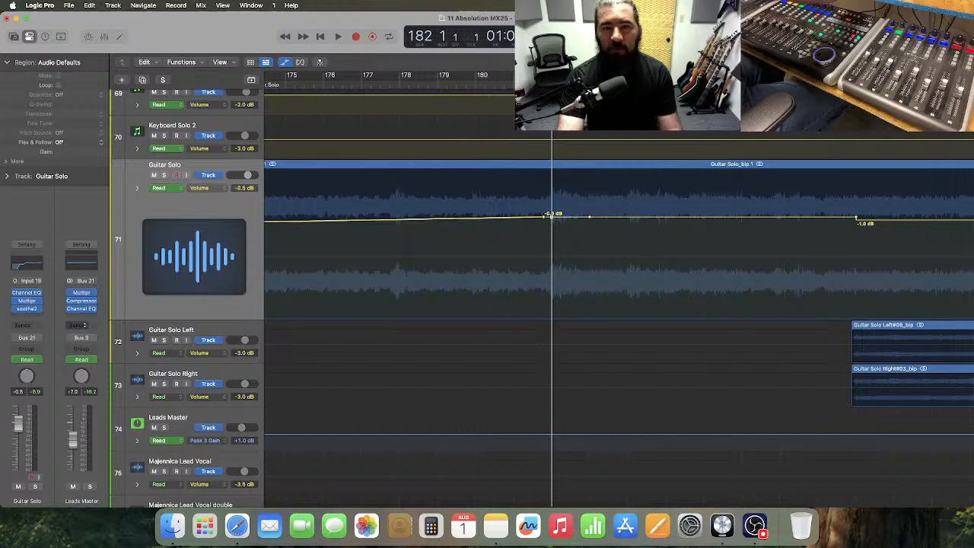
click(630, 81)
drag(628, 198, 665, 200)
click(644, 206)
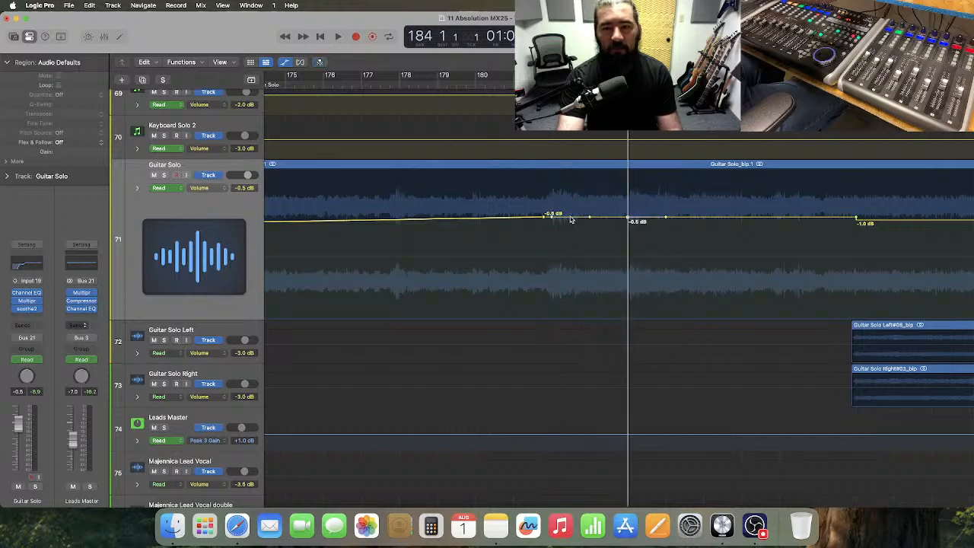
drag(571, 219, 572, 218)
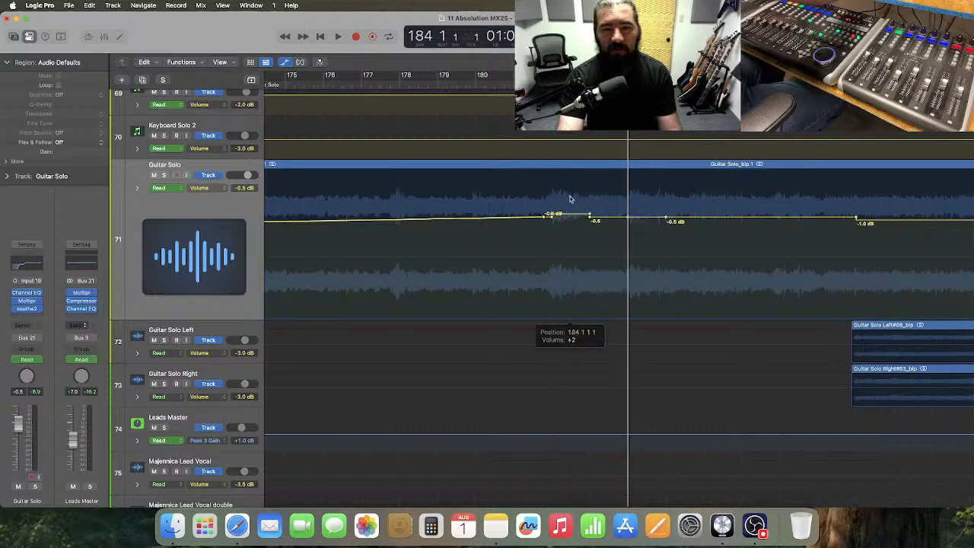
click(570, 83)
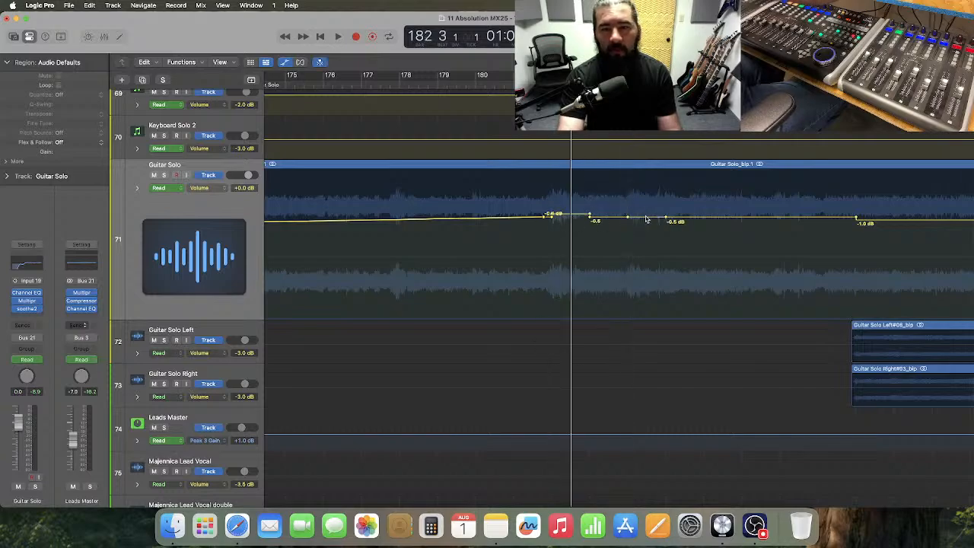
drag(646, 220, 647, 217)
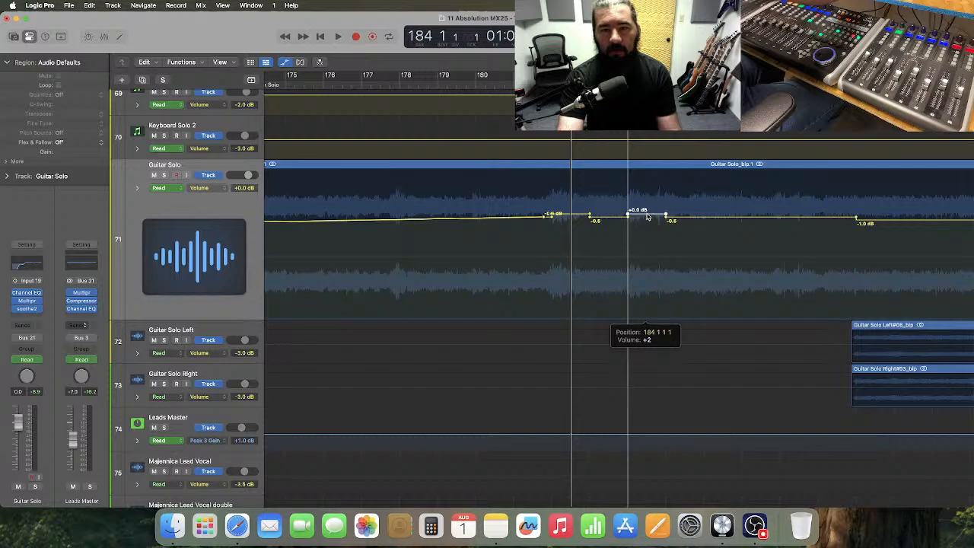
- Play the guitar solo through to its closing fade and check its volume automation against the whole song
key(space)
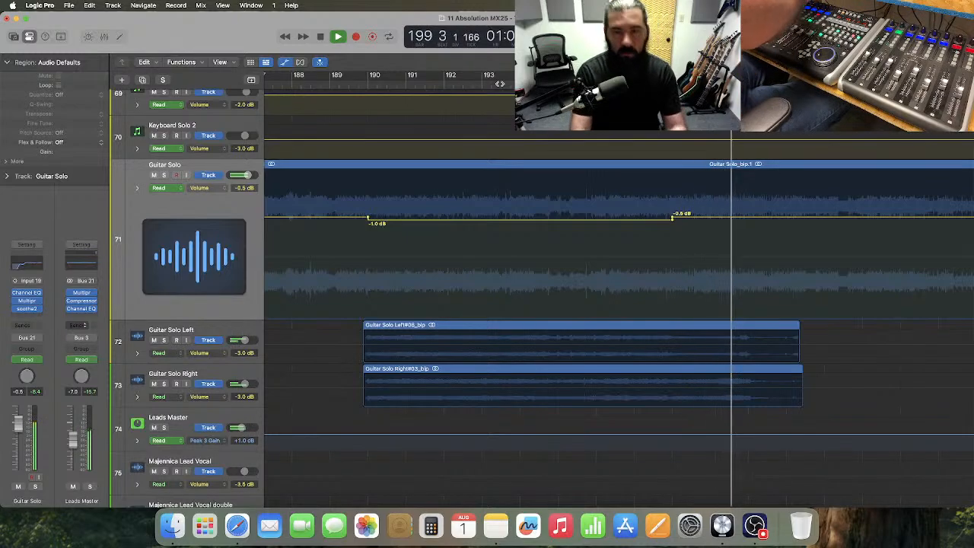
key(super+Left)
key(super+Left)
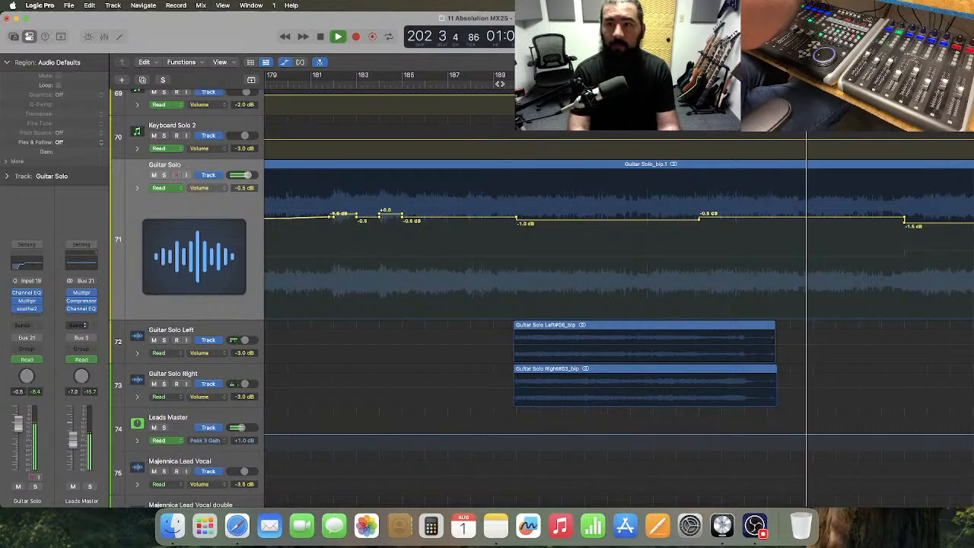
key(super+Left)
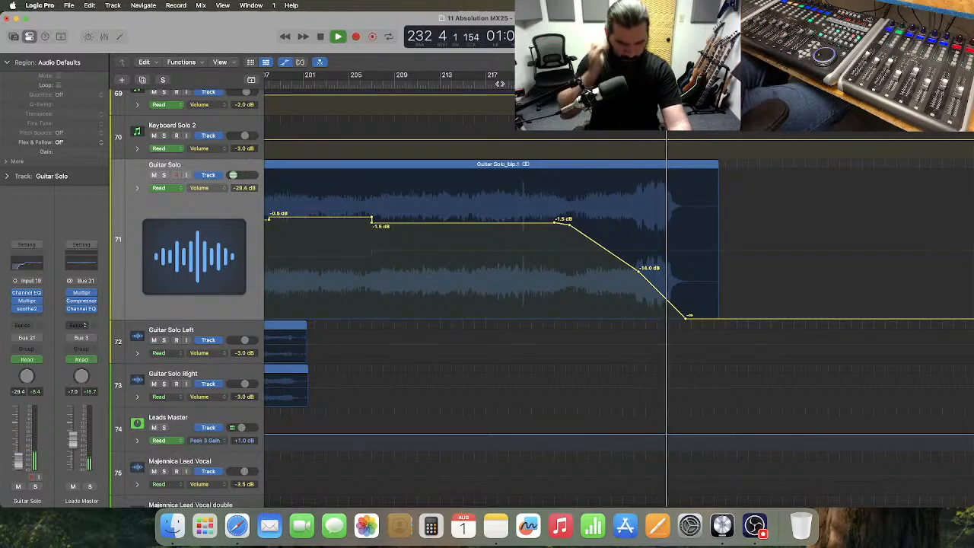
key(super+Left)
key(super+Left)
key(super+Left)
key(super+Left)
key(super+Left)
key(super+Left)
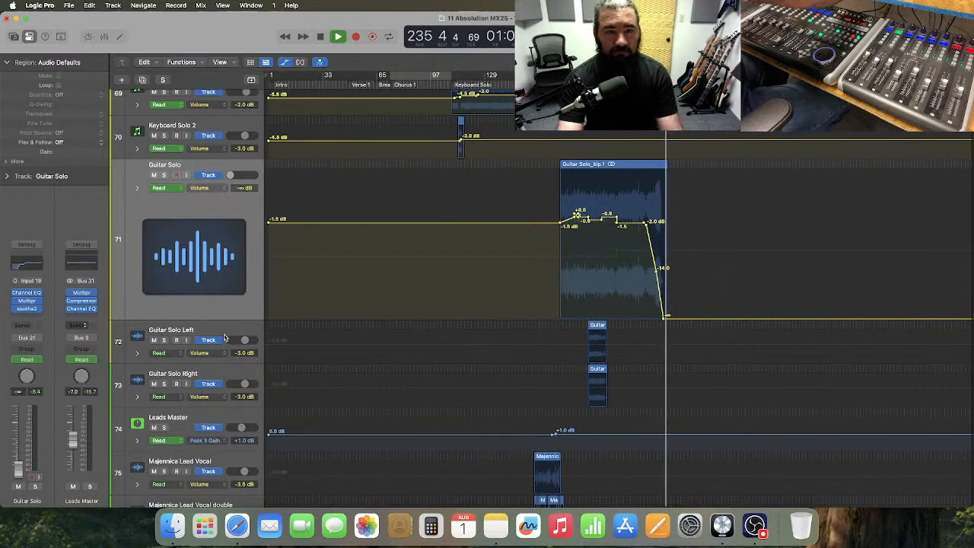
- Reduce Guitar Solo's track height, stop playback, and enlarge the High Strings 1 track
drag(207, 318, 216, 202)
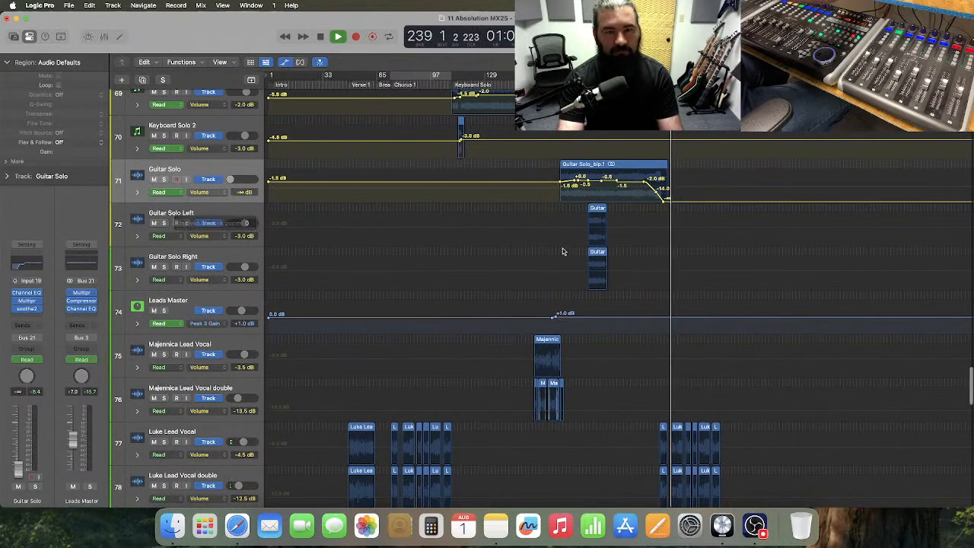
key(space)
scroll(620, 229, up, 15)
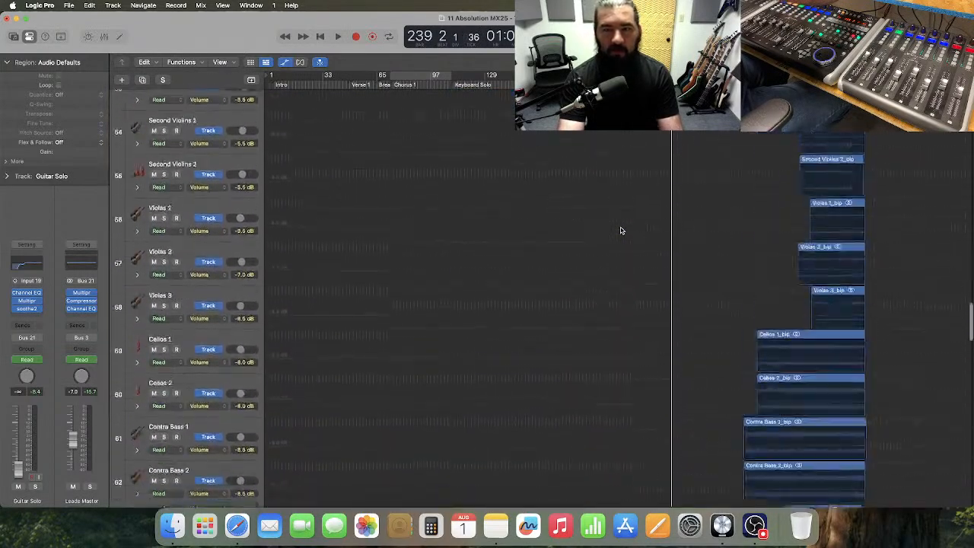
scroll(620, 230, up, 12)
scroll(606, 233, down, 5)
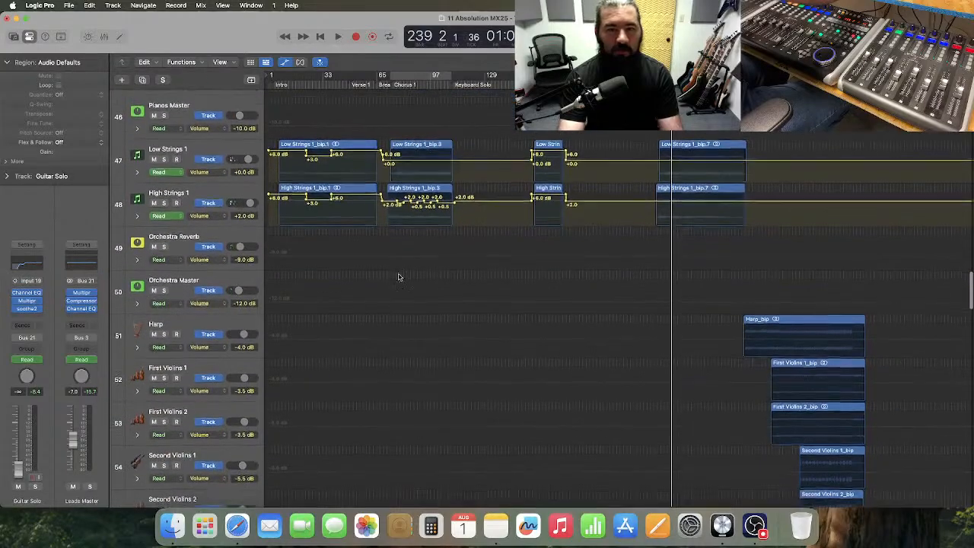
drag(197, 223, 204, 349)
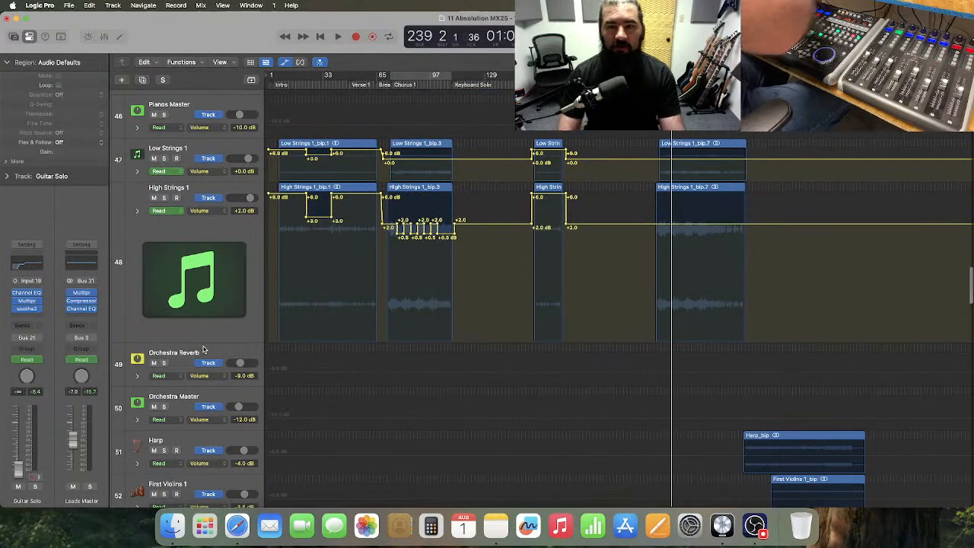
- Check the string automation around Chorus 2 and start playback from bar 234
key(super+Right)
key(super+Right)
key(super+Right)
key(super+Right)
key(super+Right)
key(super+Right)
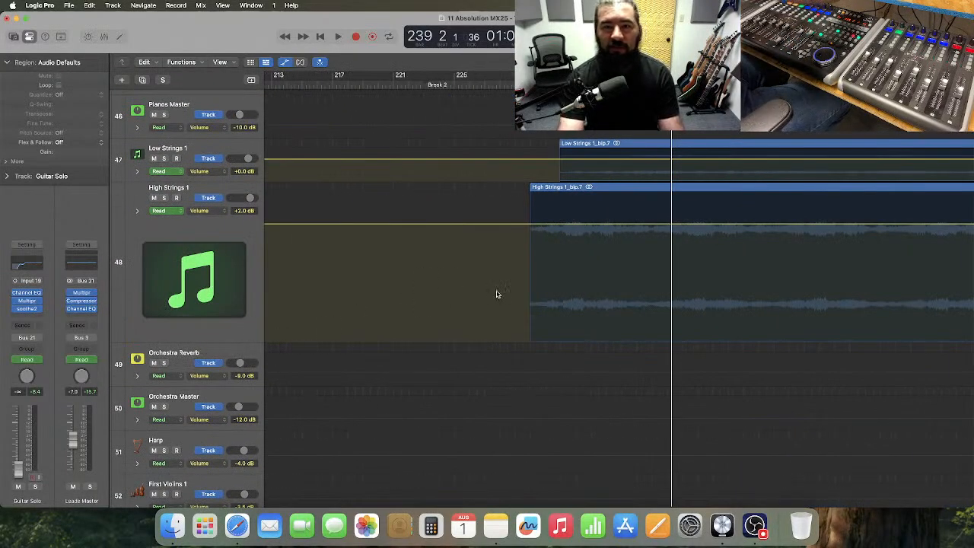
scroll(496, 294, right, 5)
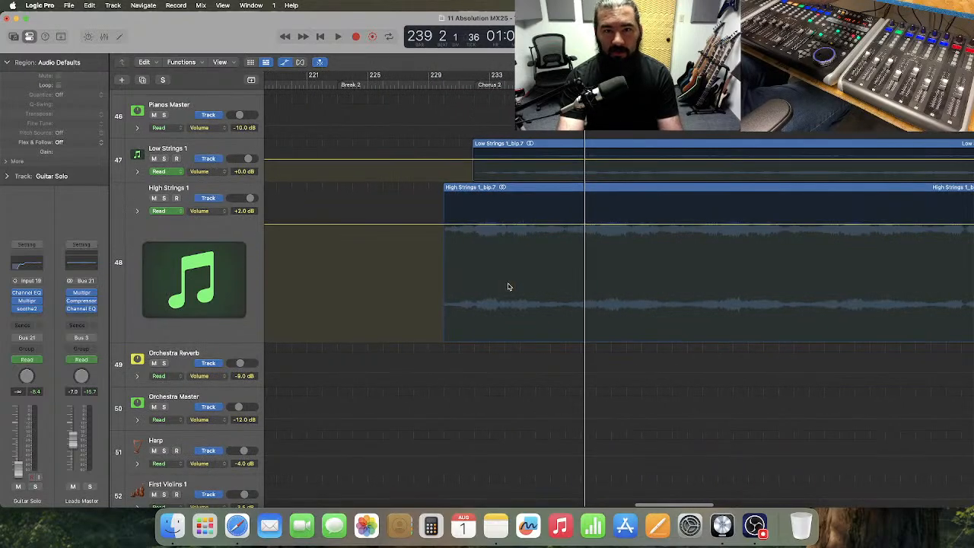
scroll(509, 286, right, 5)
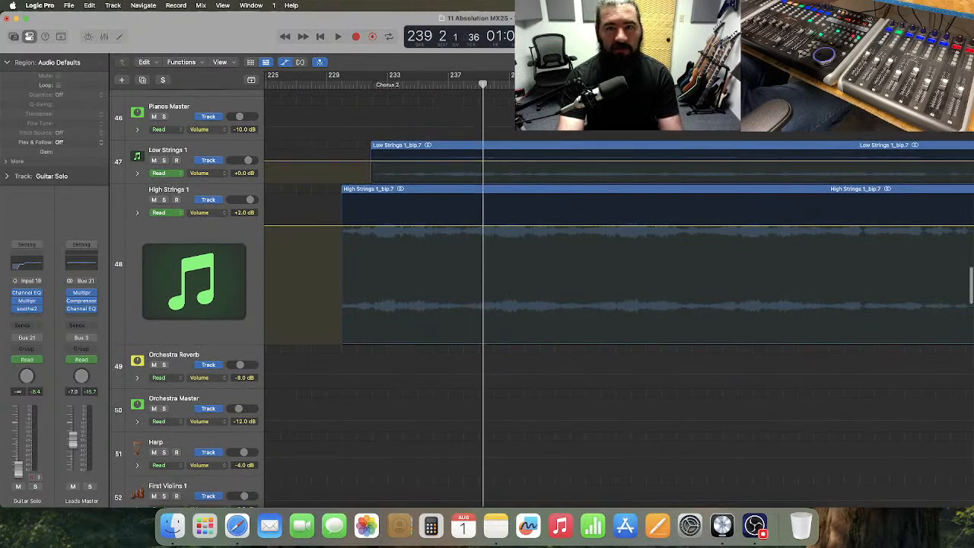
click(407, 76)
key(super+Right)
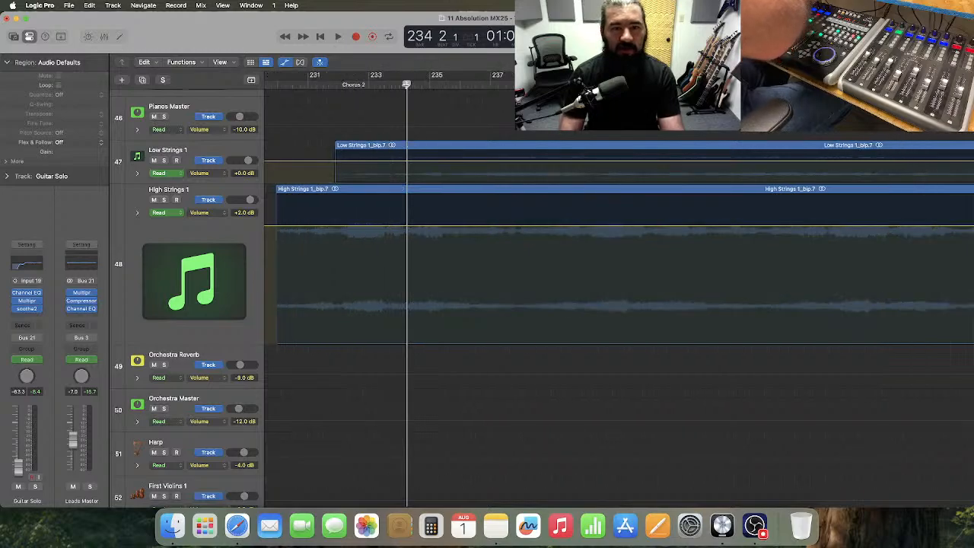
scroll(482, 276, left, 15)
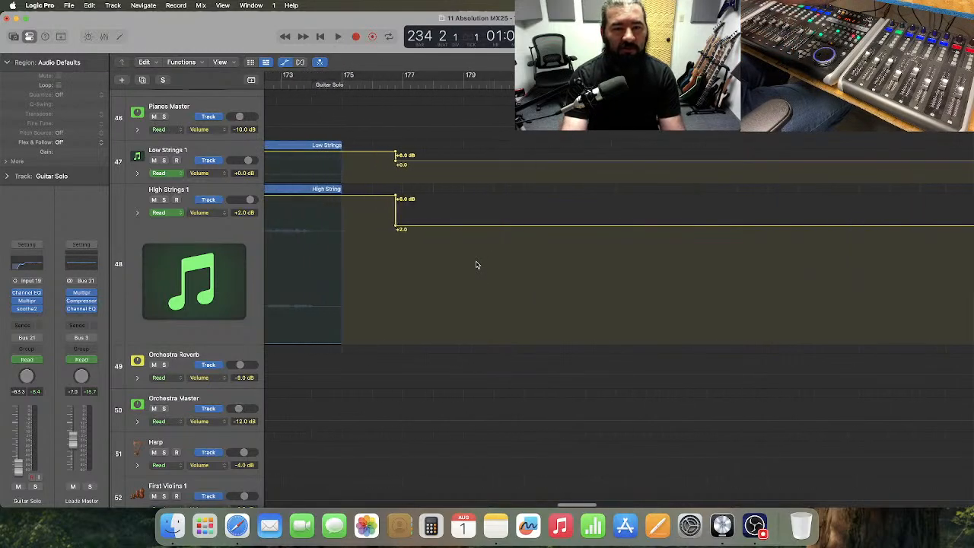
scroll(477, 264, right, 15)
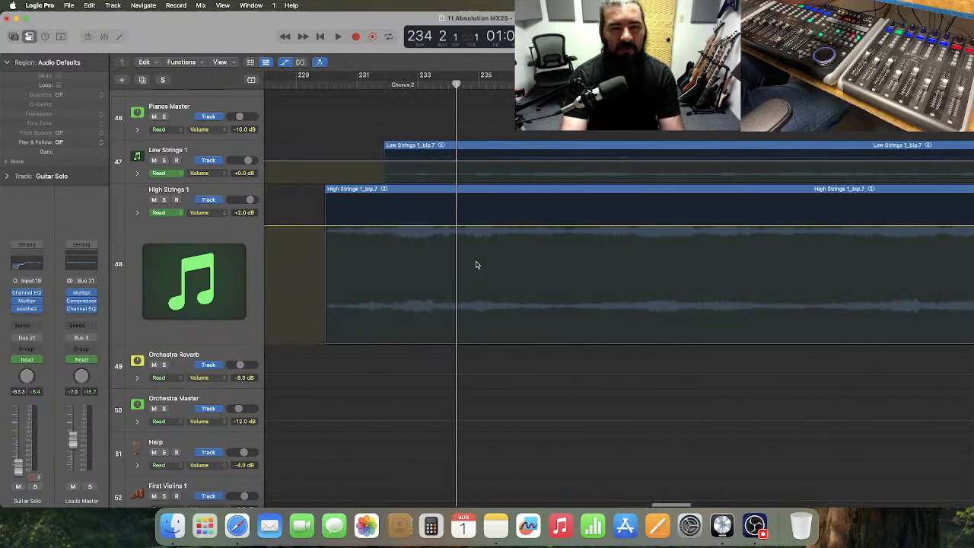
key(space)
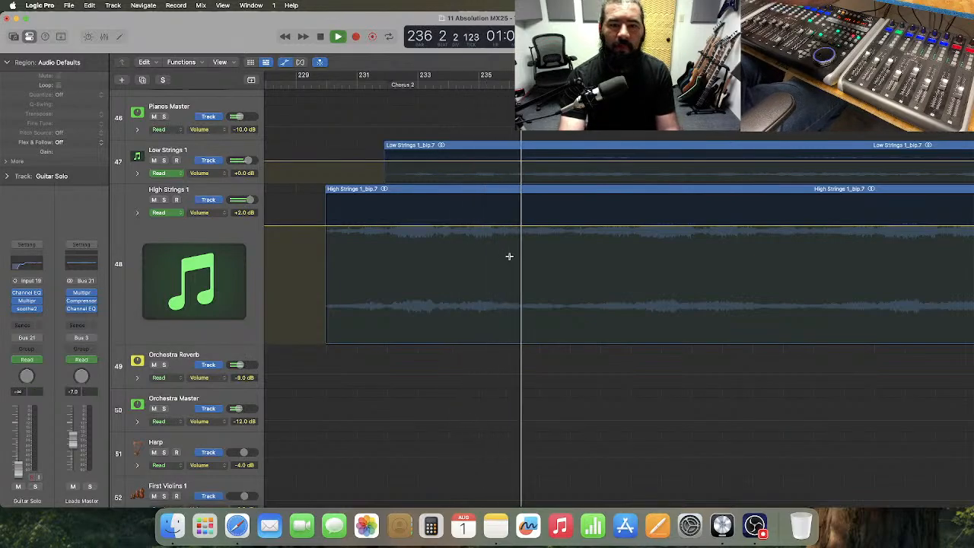
- During playback, lower High Strings 1's volume automation to +0.5 dB in bars 236–240 and 244–248
scroll(514, 258, down, 3)
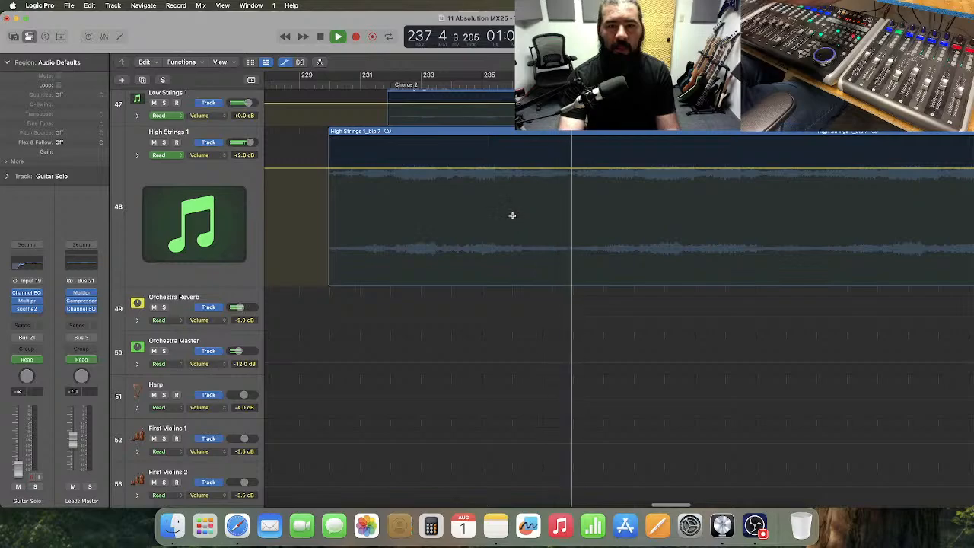
drag(512, 216, 632, 220)
drag(576, 168, 578, 177)
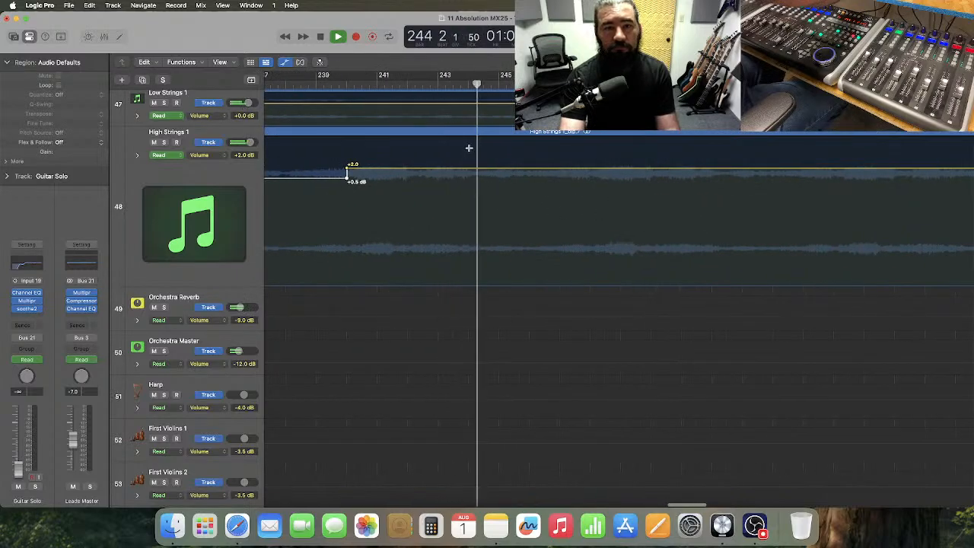
drag(469, 148, 590, 160)
drag(528, 167, 530, 178)
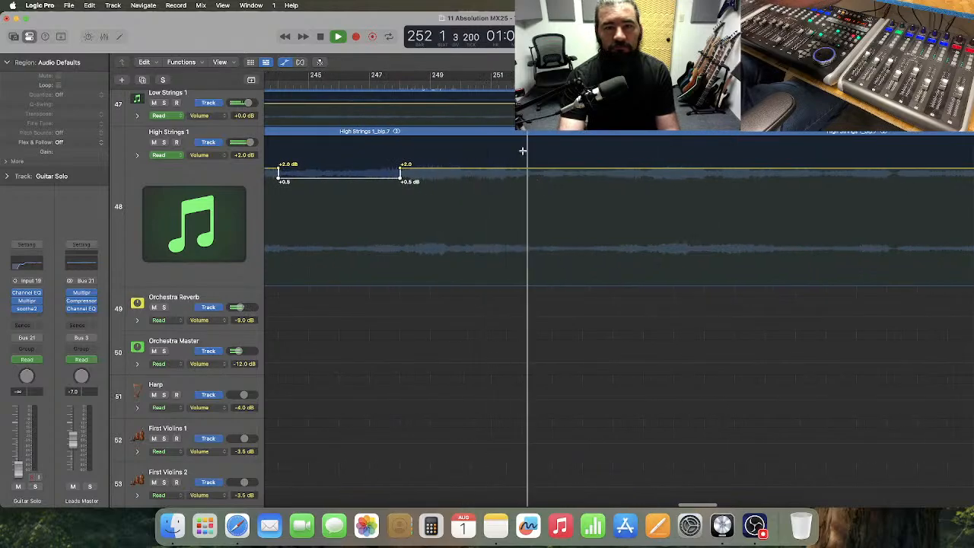
- Lower High Strings 1's volume automation to +0.5 dB in bars 252–256 and 260–268 while the song plays
drag(523, 150, 592, 179)
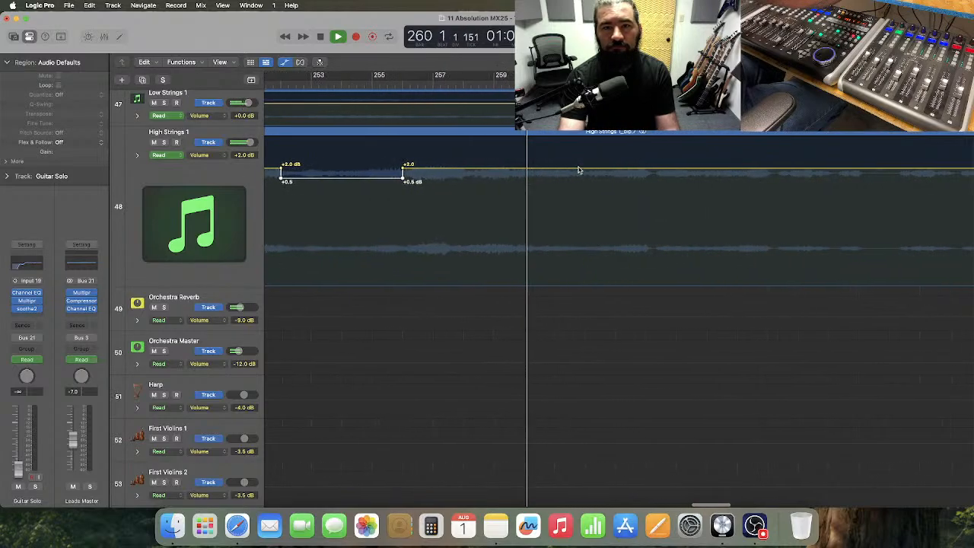
drag(521, 152, 762, 162)
click(671, 170)
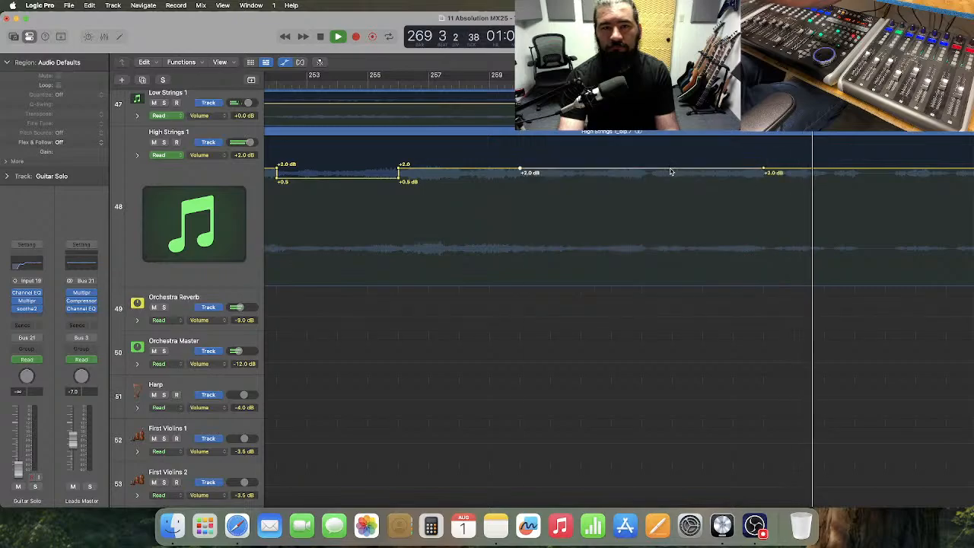
drag(671, 171, 671, 178)
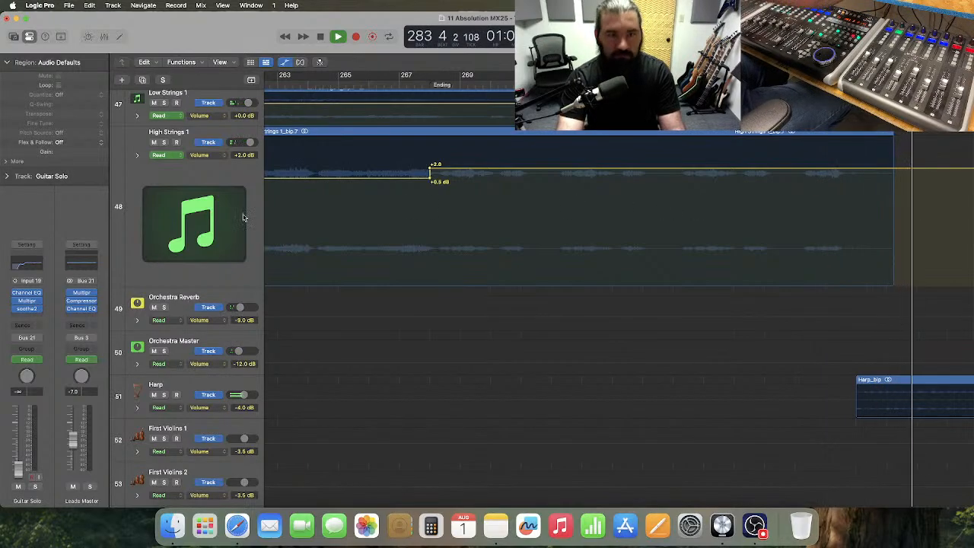
- Reduce High Strings 1's track height and enlarge the High Piano track around bar 353
drag(182, 285, 196, 169)
scroll(260, 236, up, 10)
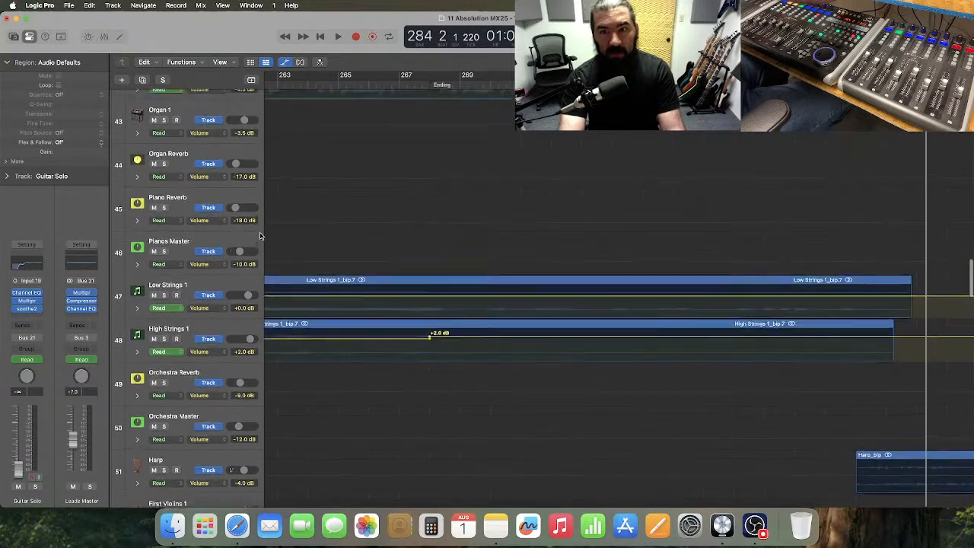
scroll(259, 256, right, 15)
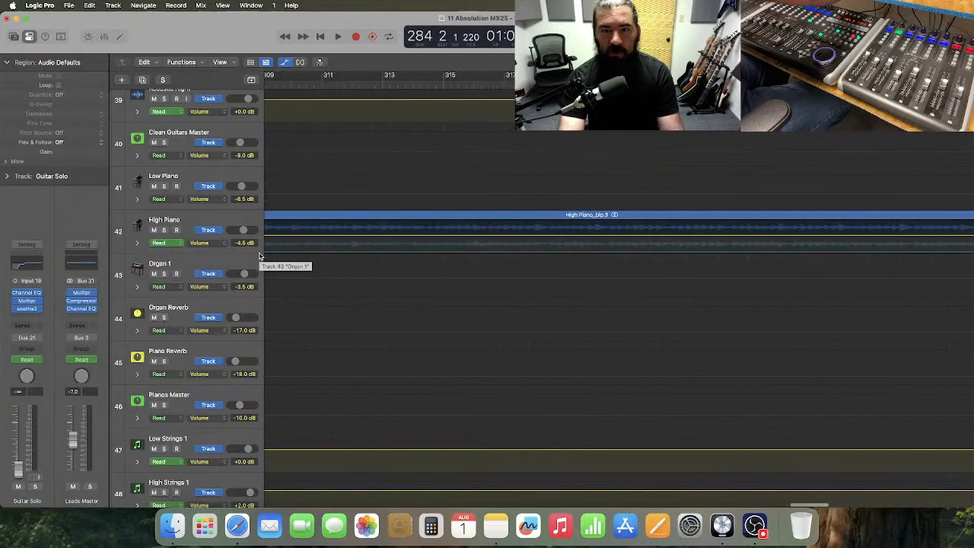
scroll(259, 256, right, 20)
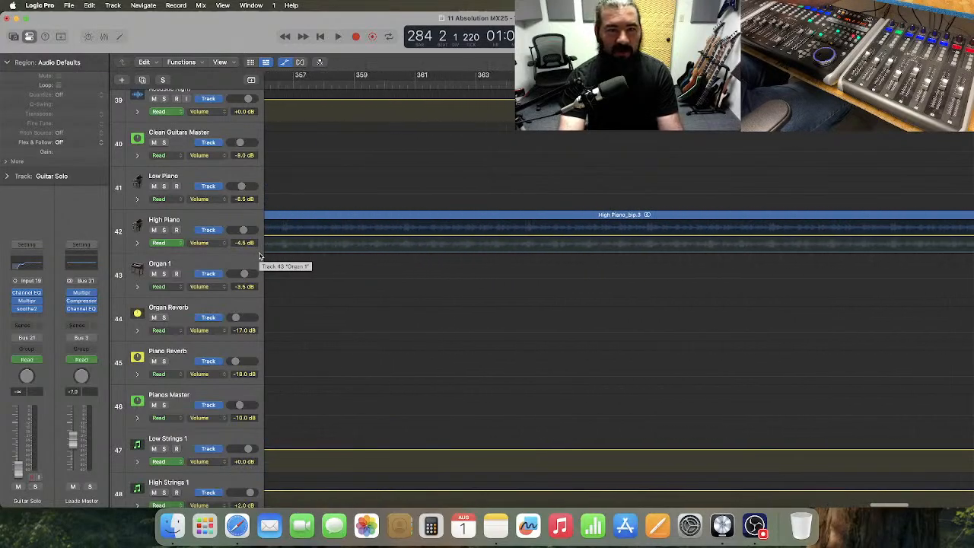
scroll(260, 255, right, 8)
scroll(259, 256, left, 12)
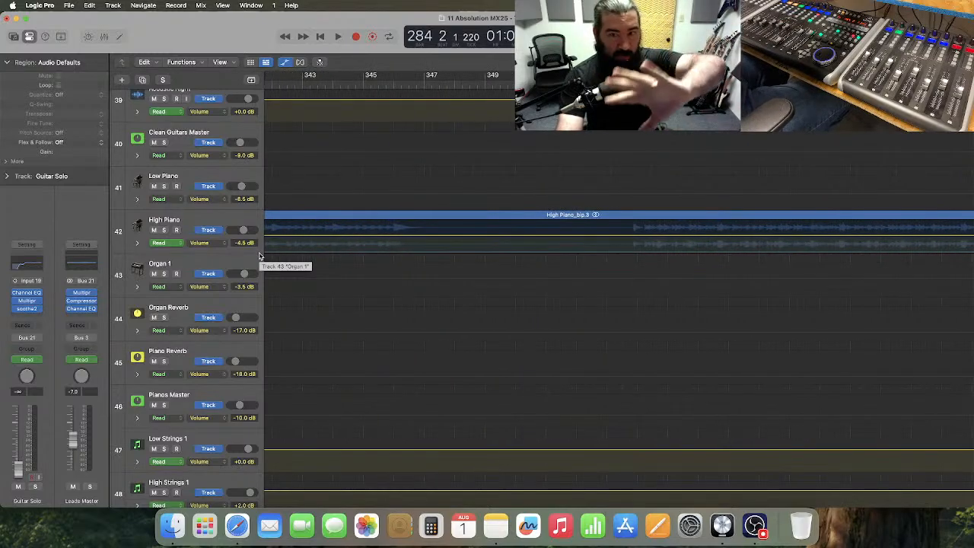
scroll(259, 256, right, 2)
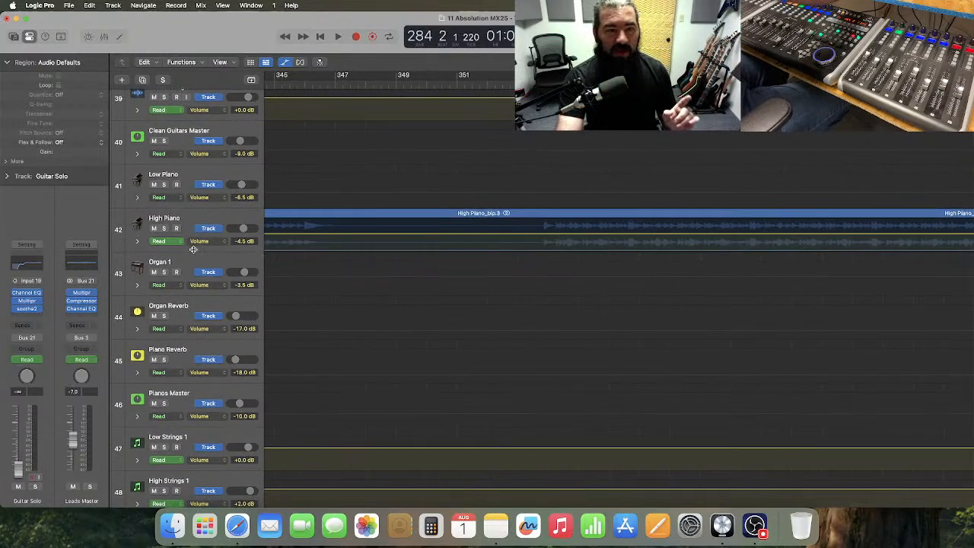
drag(194, 251, 194, 396)
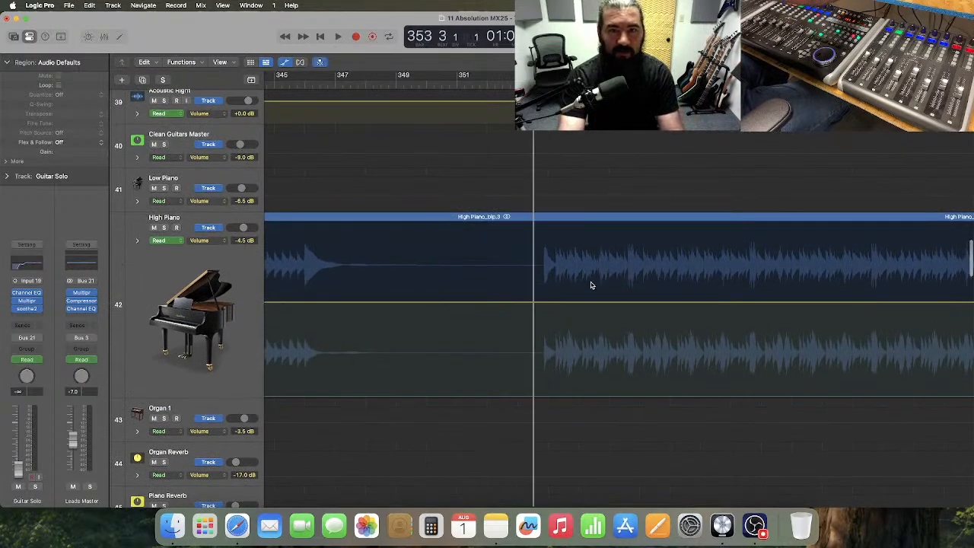
- During playback from bar 353, lower High Piano's volume automation to -5.5 dB from the piano's re-entry onward
key(space)
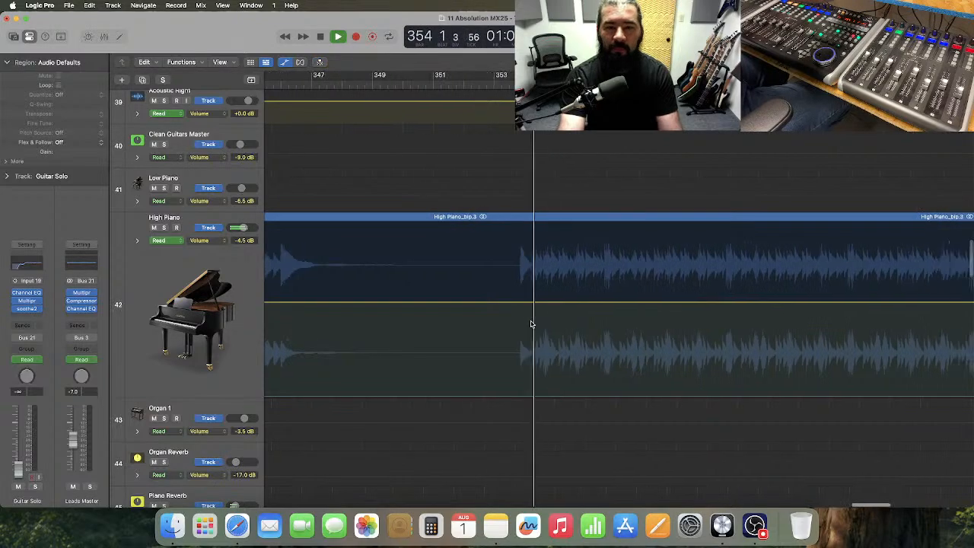
click(452, 304)
drag(480, 306, 481, 311)
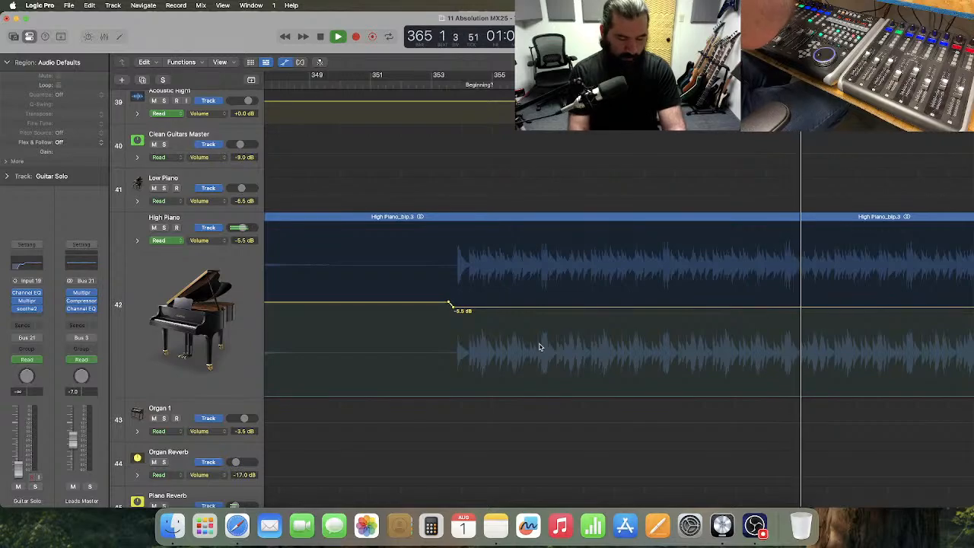
key(super+Left)
key(super+Left)
key(super+Left)
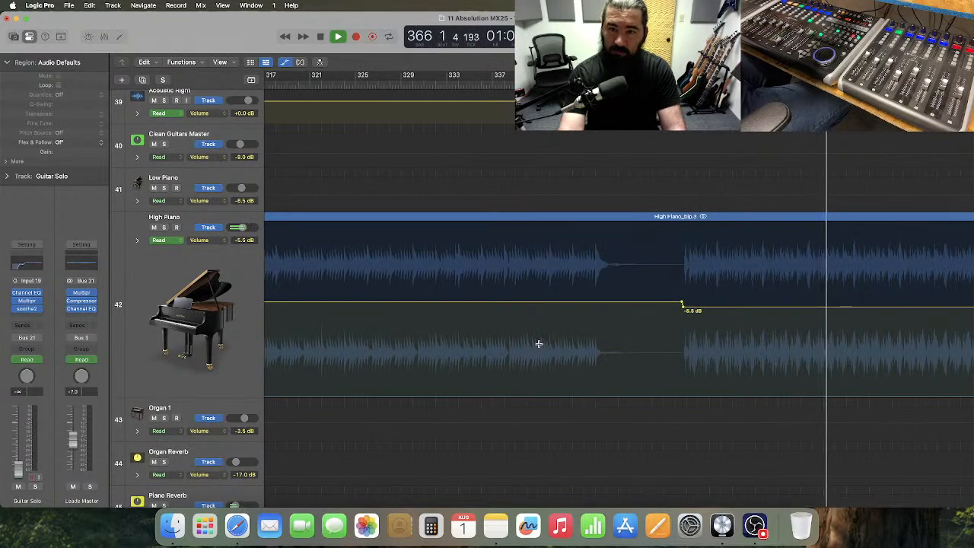
- Examine High Piano's level from its closing section back to the Ending marker, and check the orchestral tracks entering there
scroll(559, 349, right, 6)
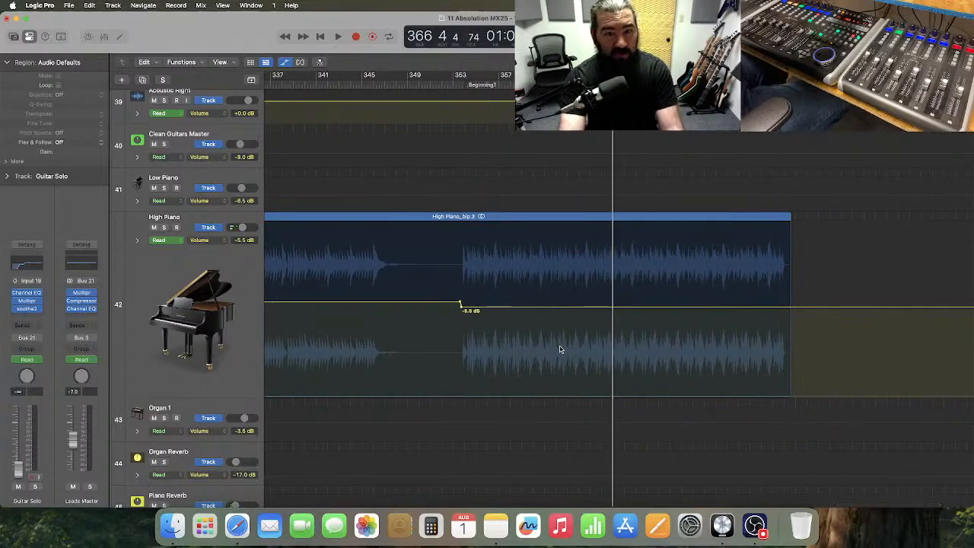
scroll(559, 349, left, 7)
scroll(559, 349, right, 2)
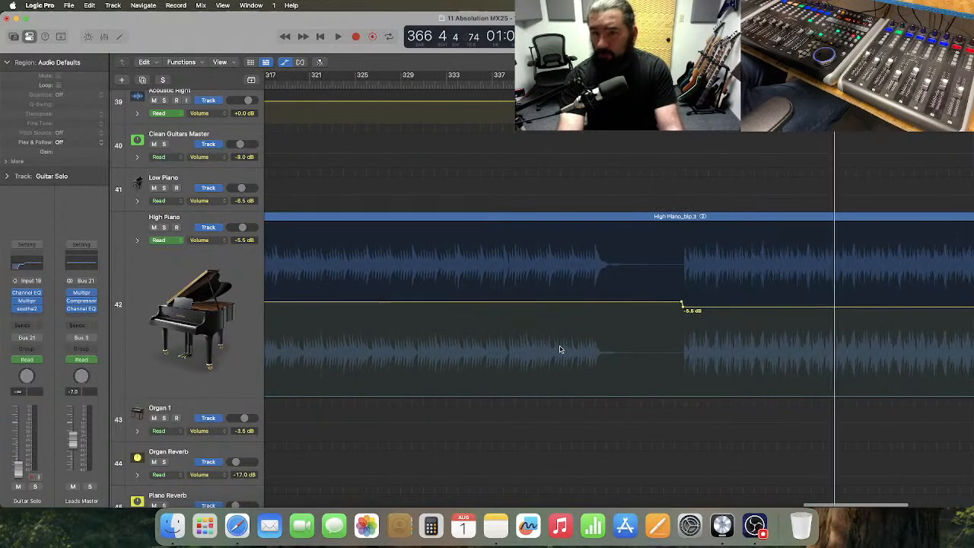
scroll(560, 349, right, 2)
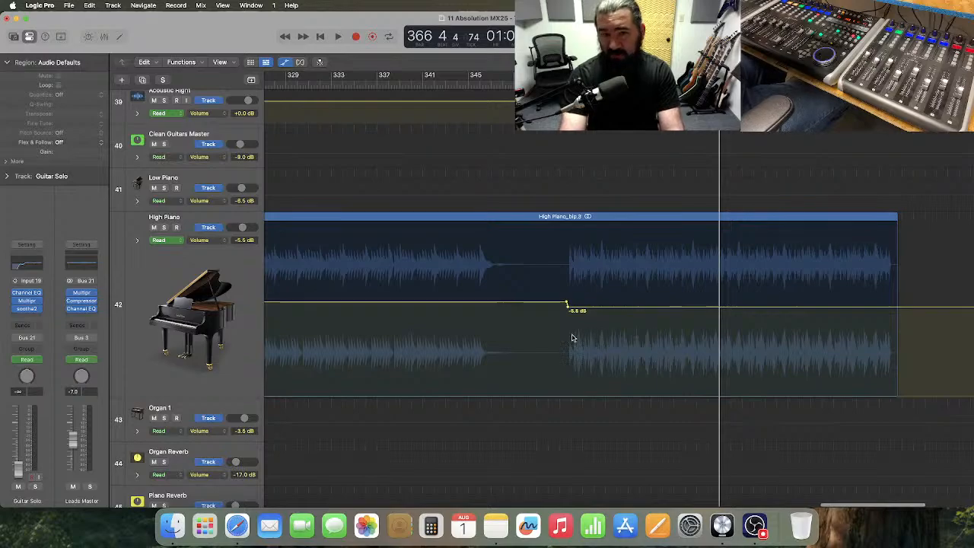
scroll(573, 337, left, 10)
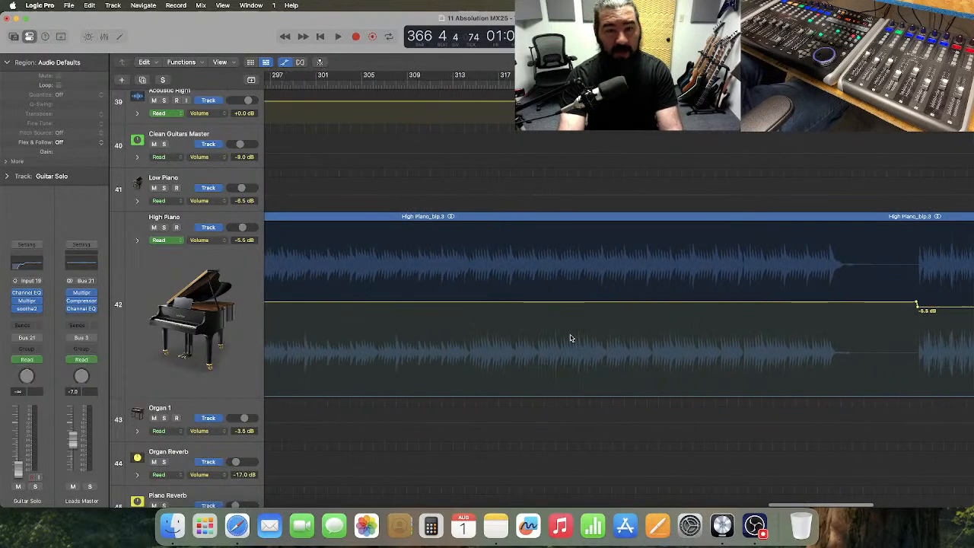
scroll(572, 338, left, 10)
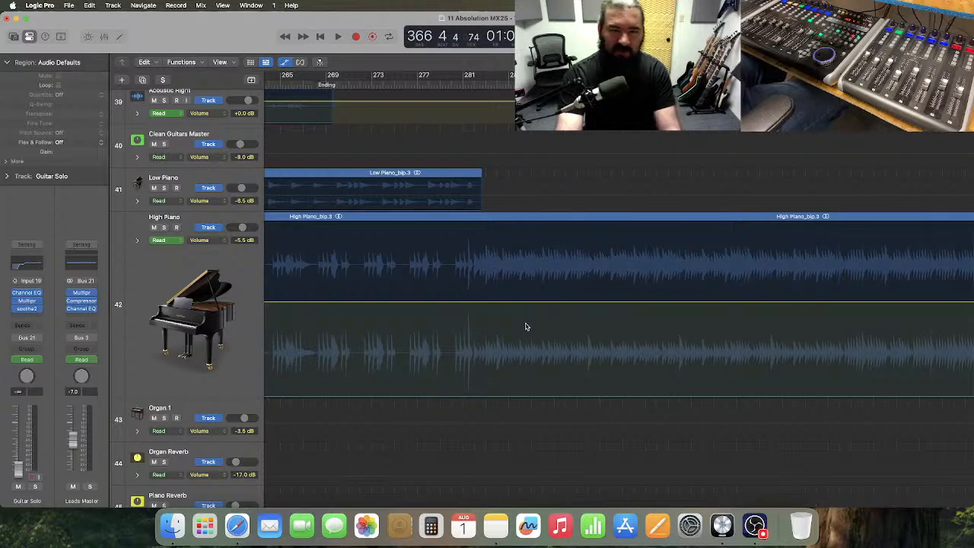
scroll(525, 326, right, 1)
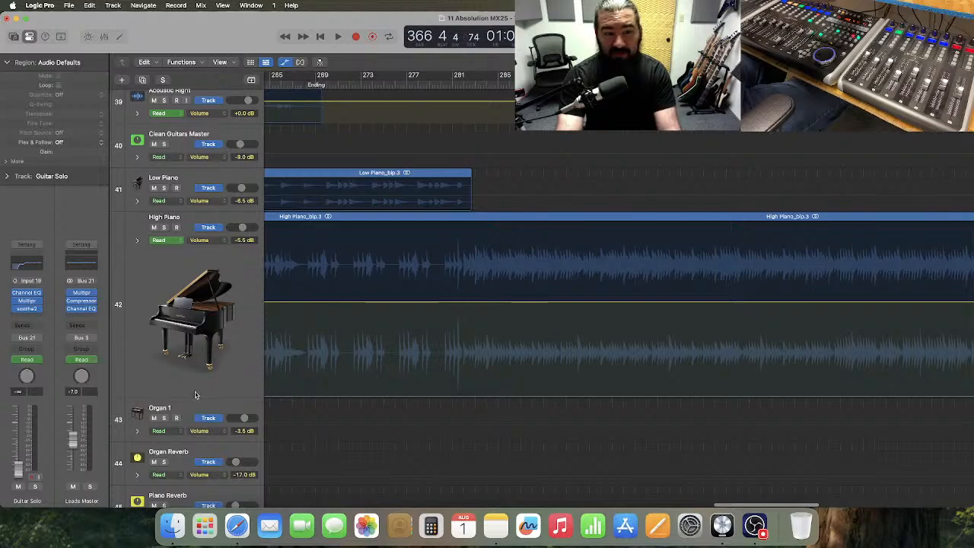
drag(197, 395, 211, 254)
scroll(272, 355, up, 1)
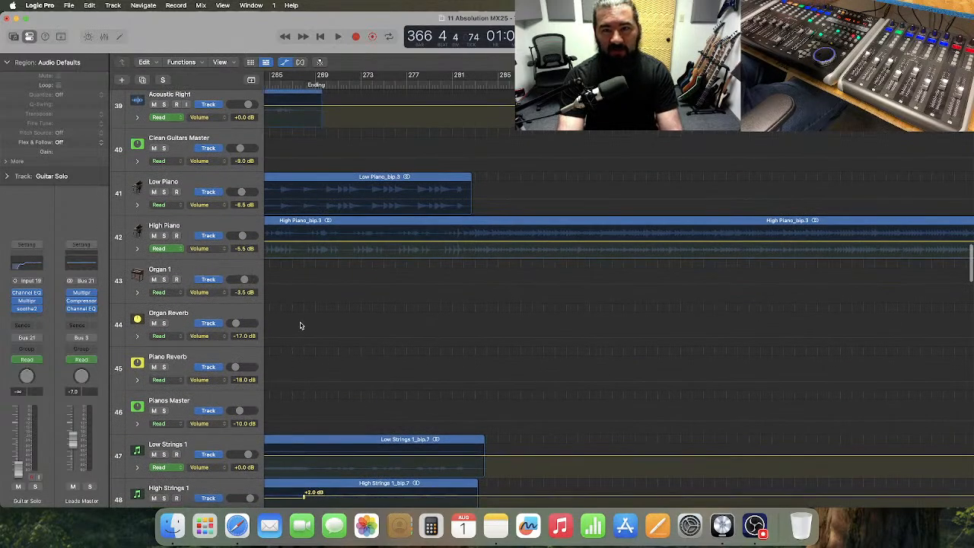
scroll(300, 326, down, 8)
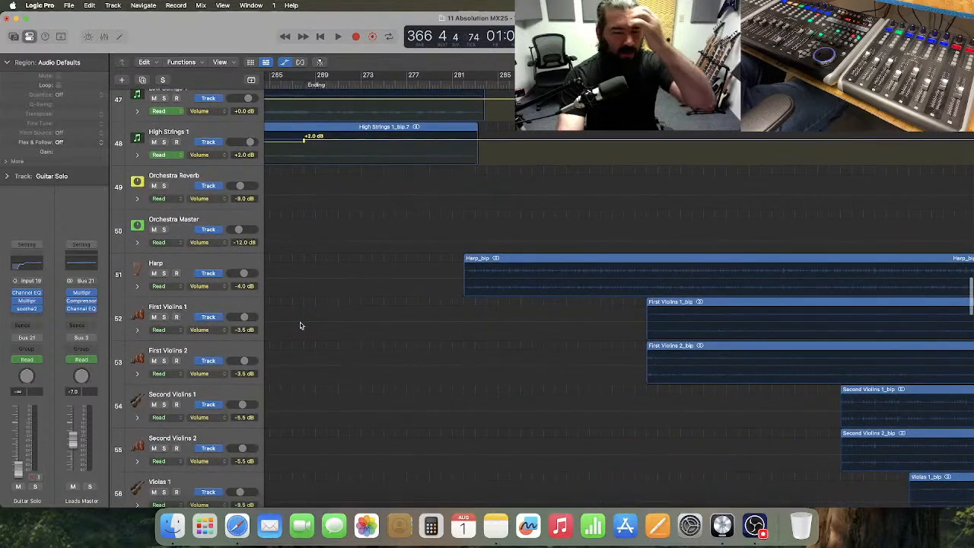
scroll(300, 326, up, 7)
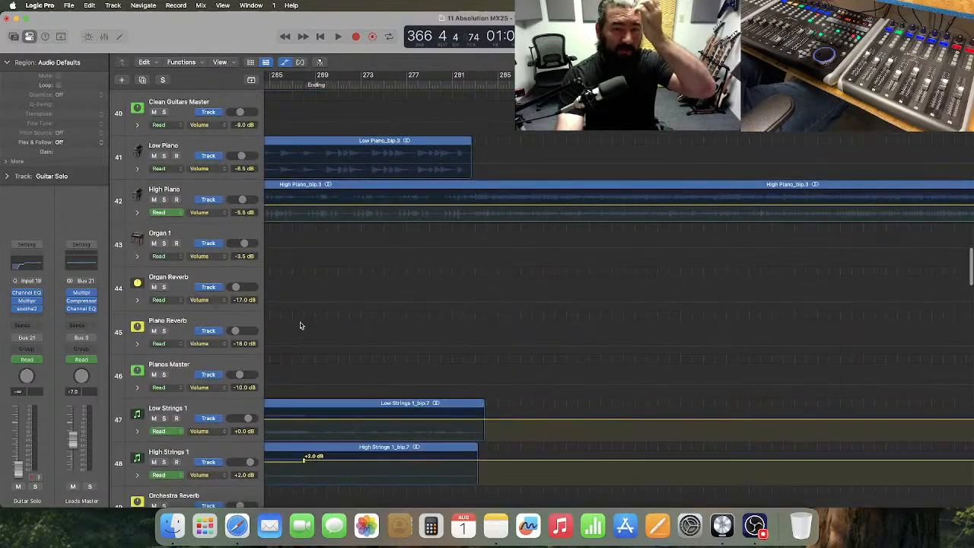
- Enlarge the High Piano track, play from bar 280, and briefly solo the piano to judge its level
drag(195, 221, 196, 380)
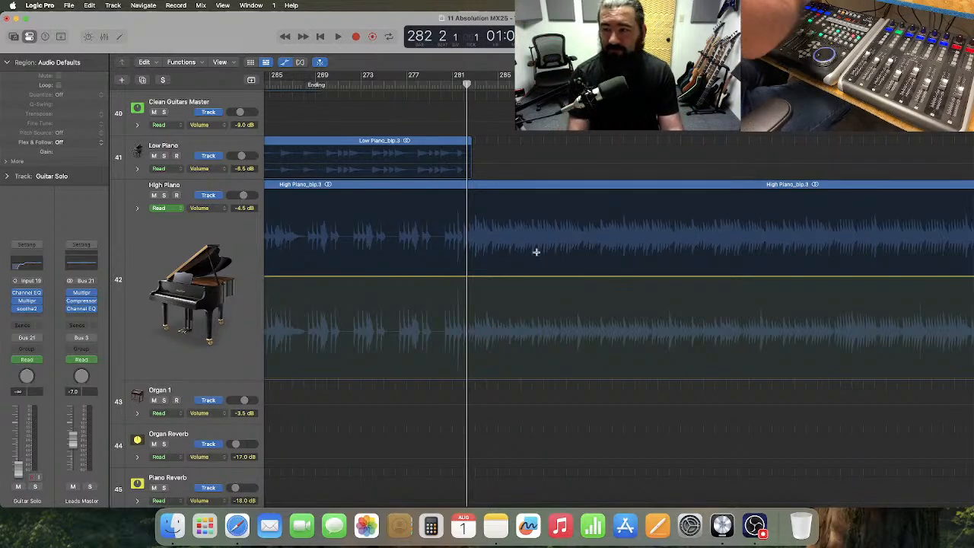
key(super+Right)
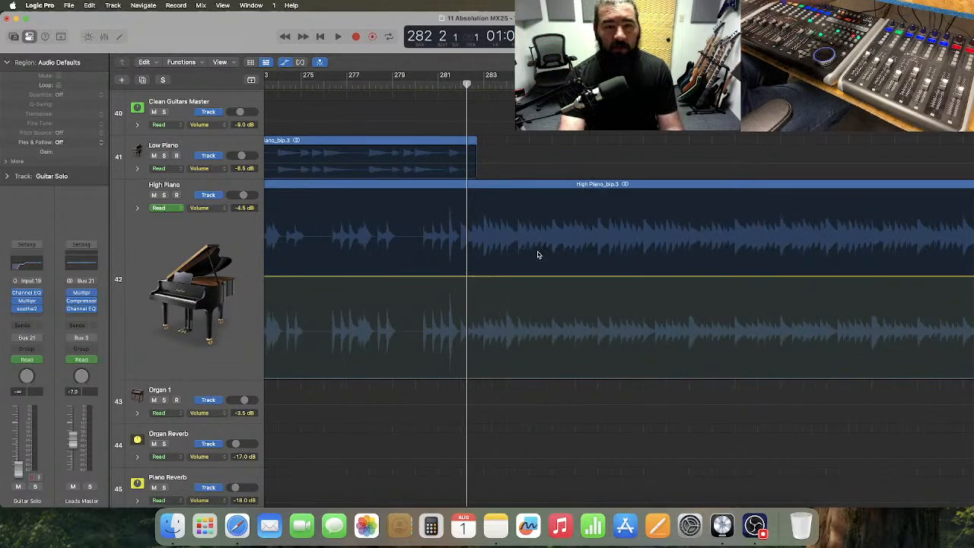
scroll(538, 254, left, 5)
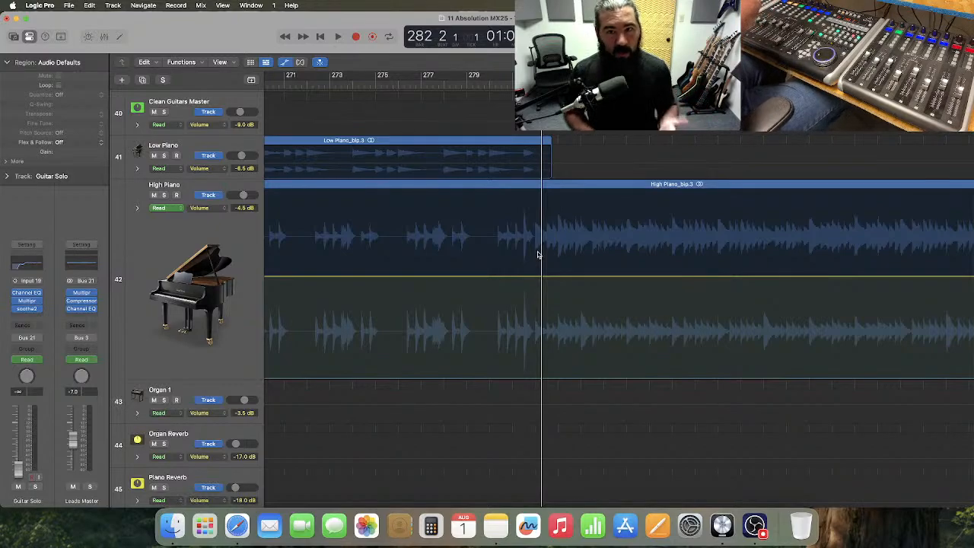
scroll(538, 255, right, 3)
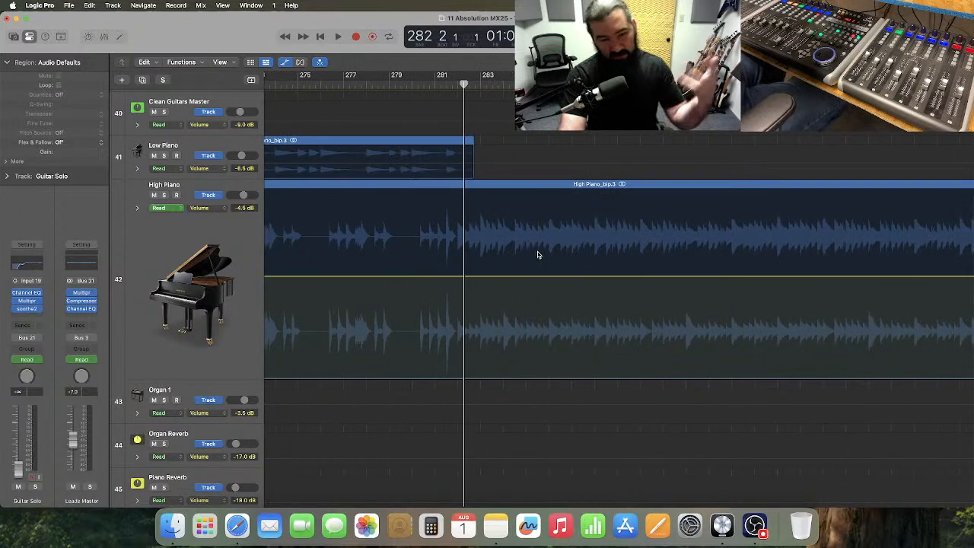
scroll(537, 255, right, 1)
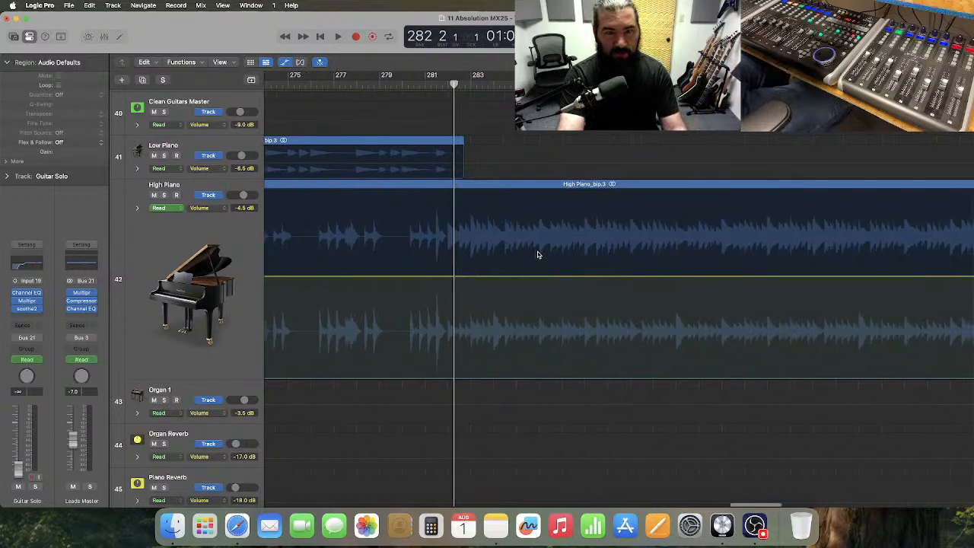
click(411, 84)
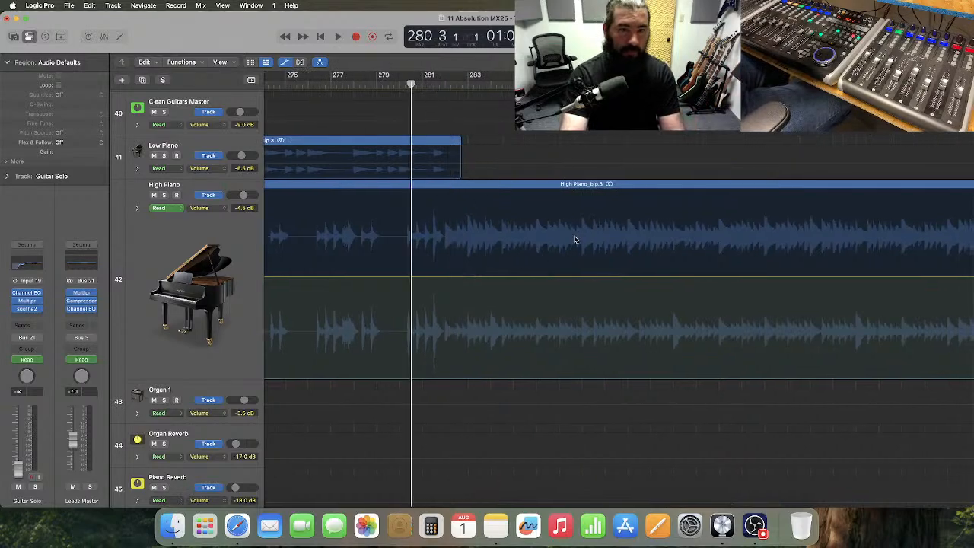
key(space)
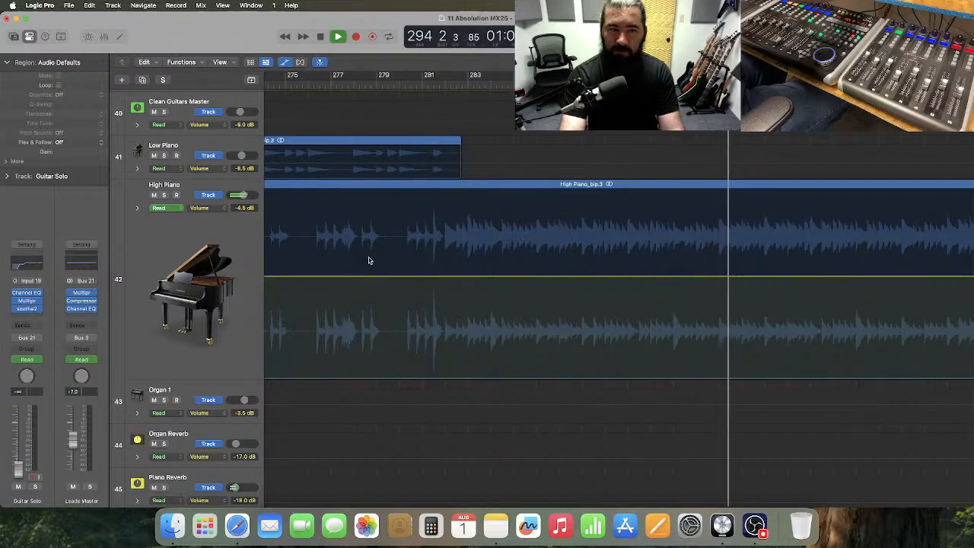
click(163, 196)
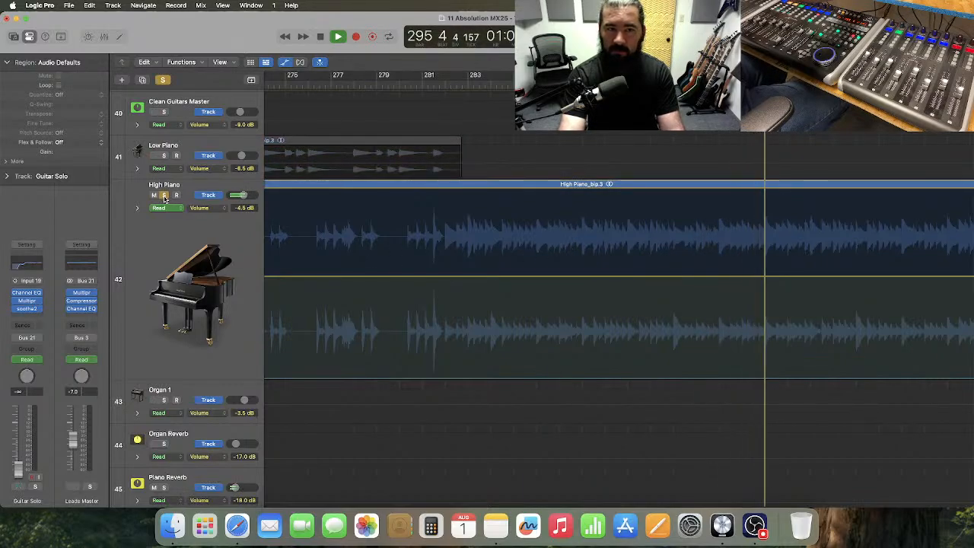
click(164, 195)
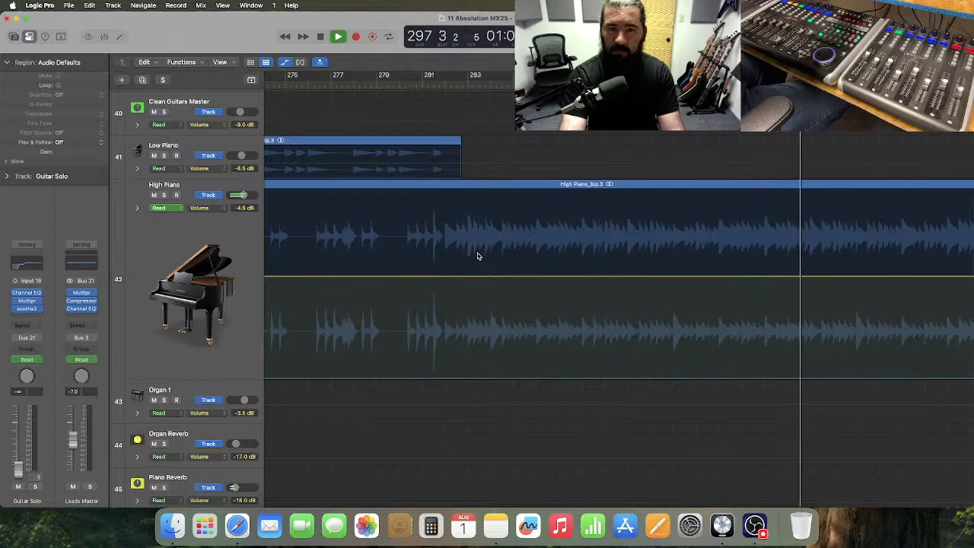
- Stop playback and add a volume automation breakpoint on High Piano at bar 282
key(space)
click(445, 87)
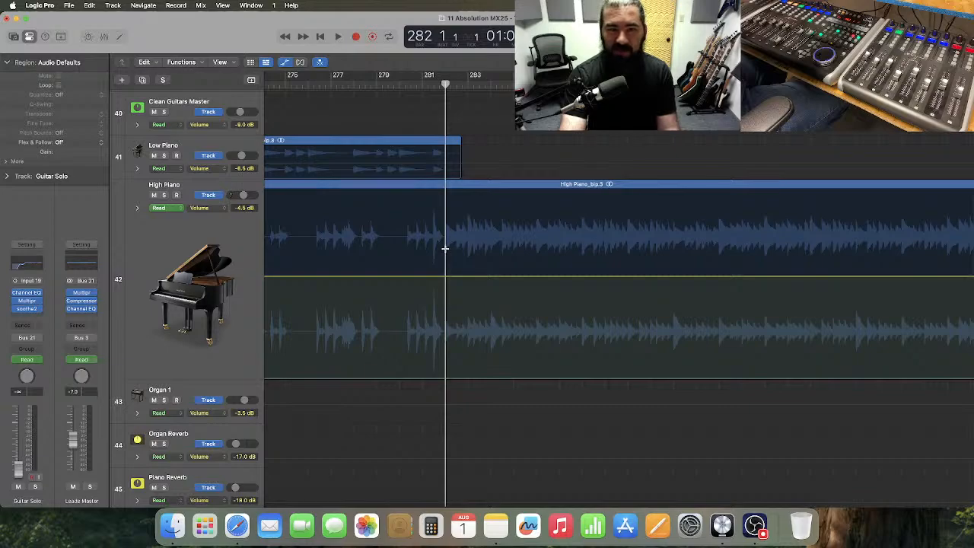
drag(445, 248, 570, 249)
click(517, 252)
key(Delete)
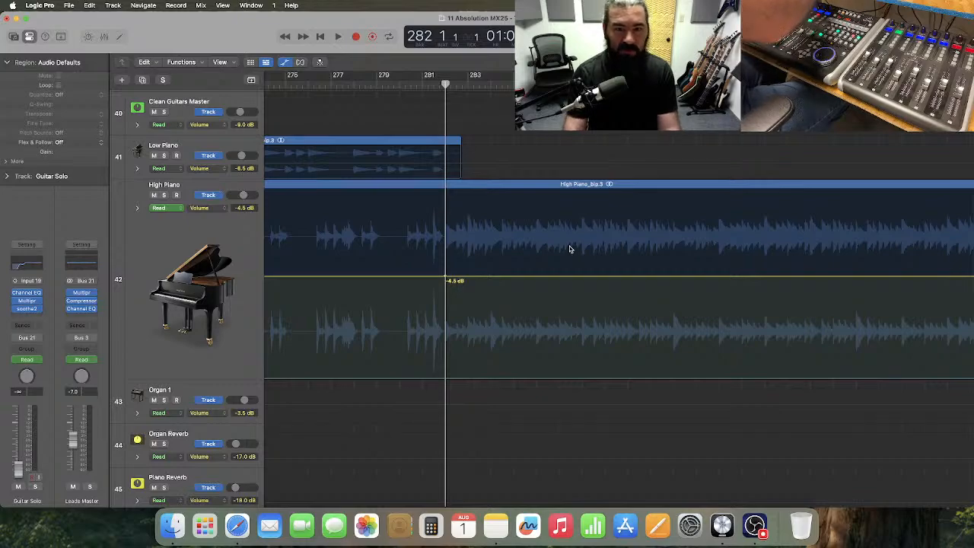
key(super+Right)
key(super+Right)
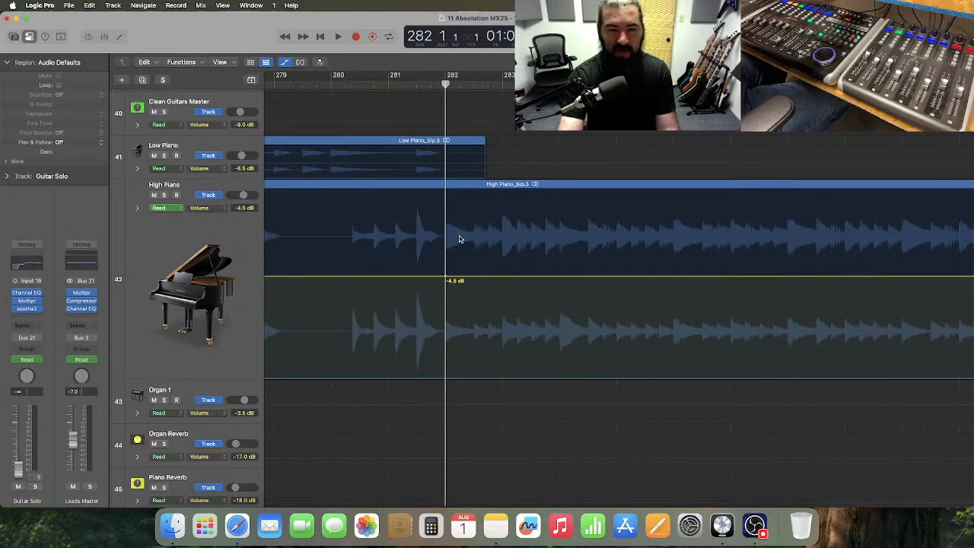
click(441, 260)
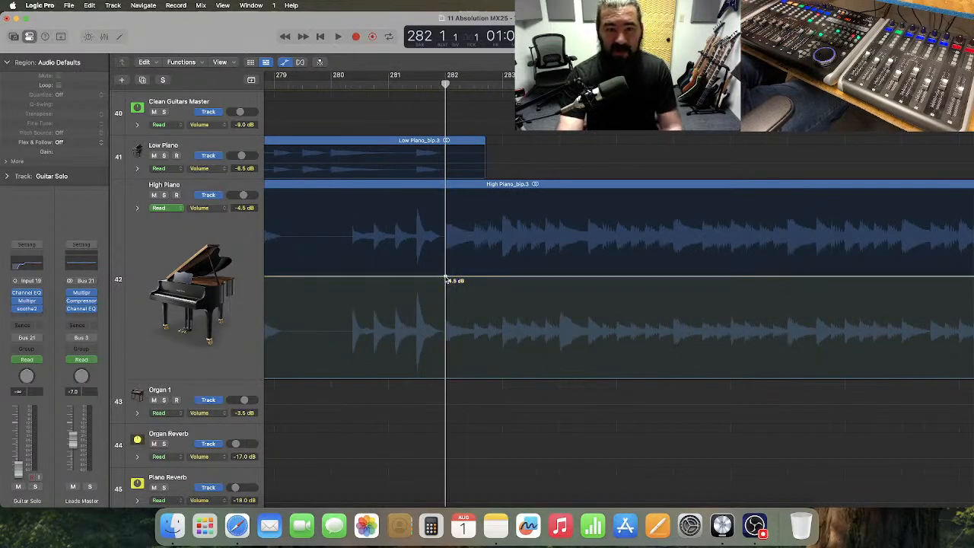
click(446, 280)
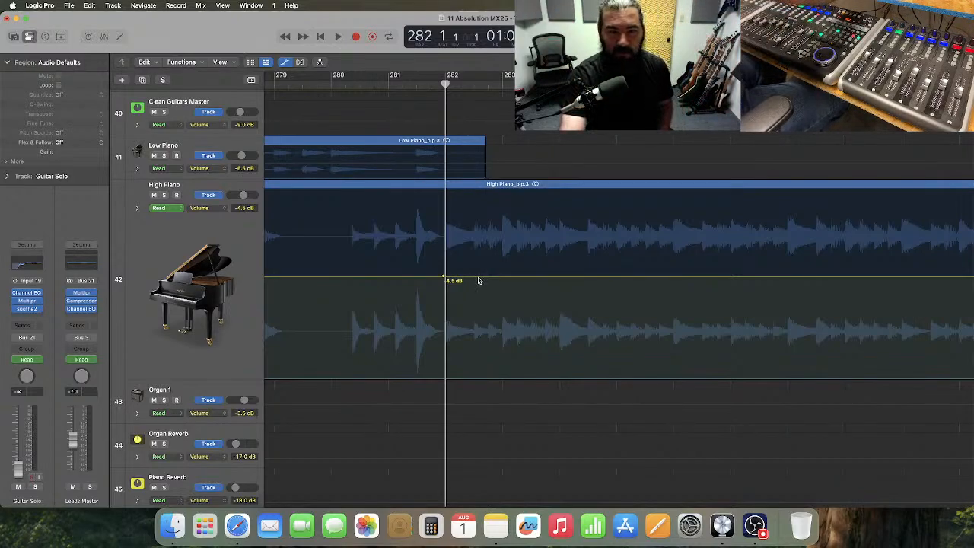
- Raise High Piano's volume automation to -3.0 dB from bar 282 onward and move the playhead back to bar 281
drag(478, 280, 481, 270)
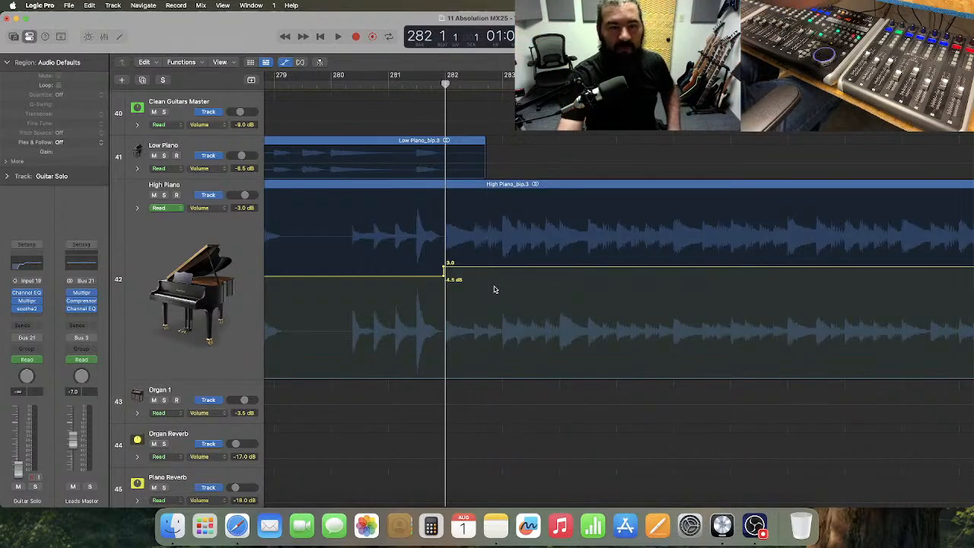
key(super+Left)
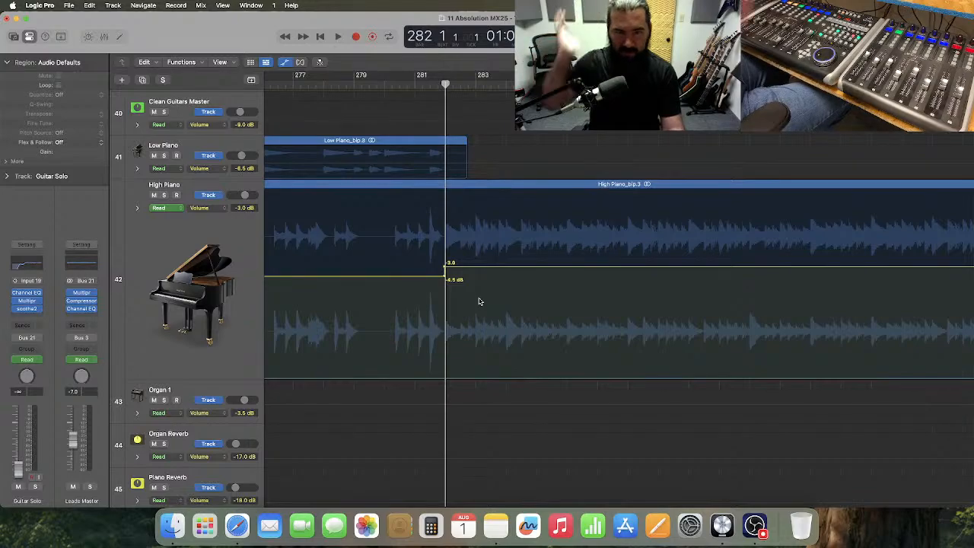
key(comma)
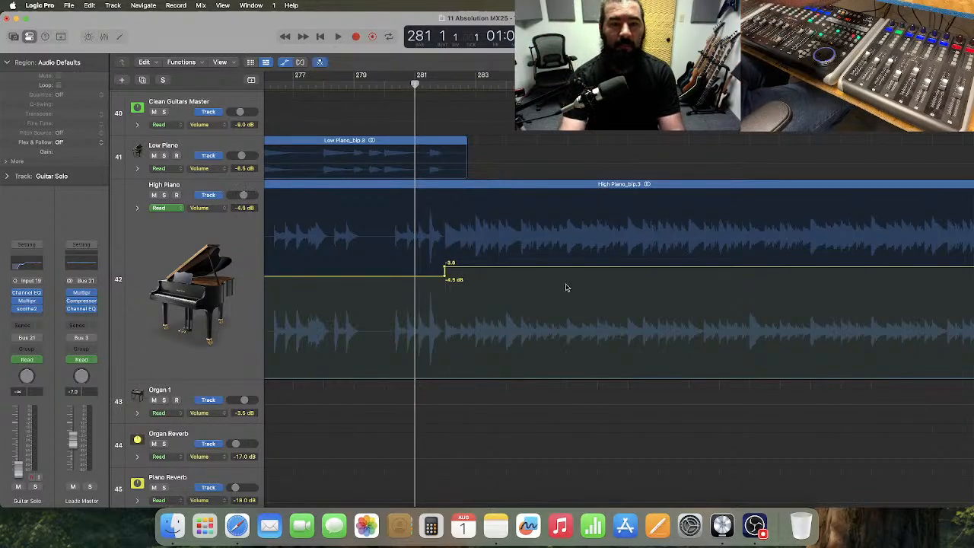
- Play the ending from bar 281 to judge High Piano's new level, and reduce that track's height
key(space)
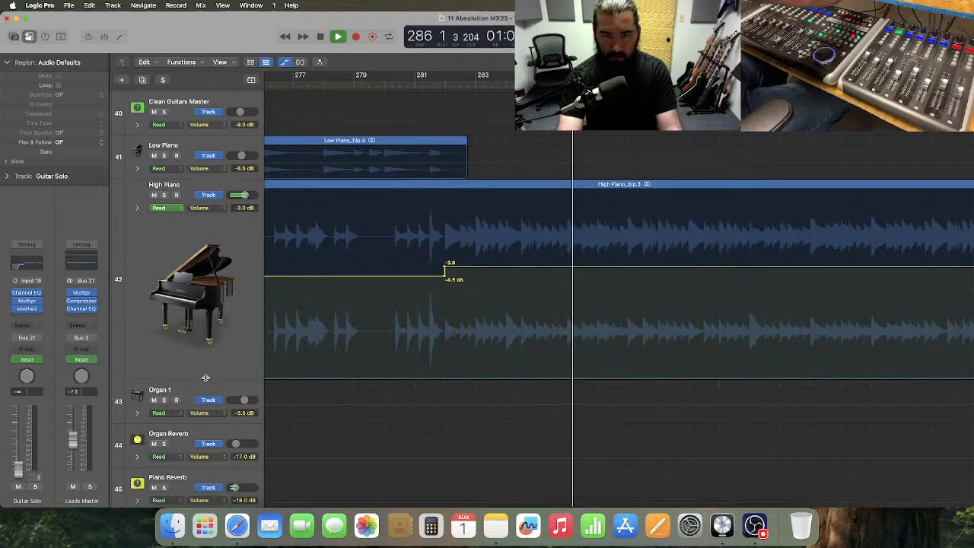
drag(205, 378, 219, 317)
scroll(365, 275, right, 10)
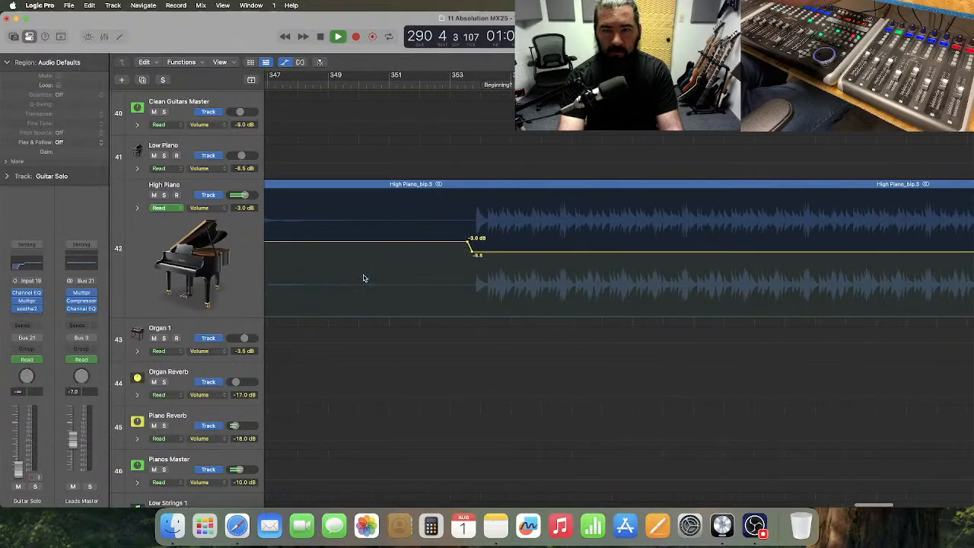
scroll(363, 278, left, 8)
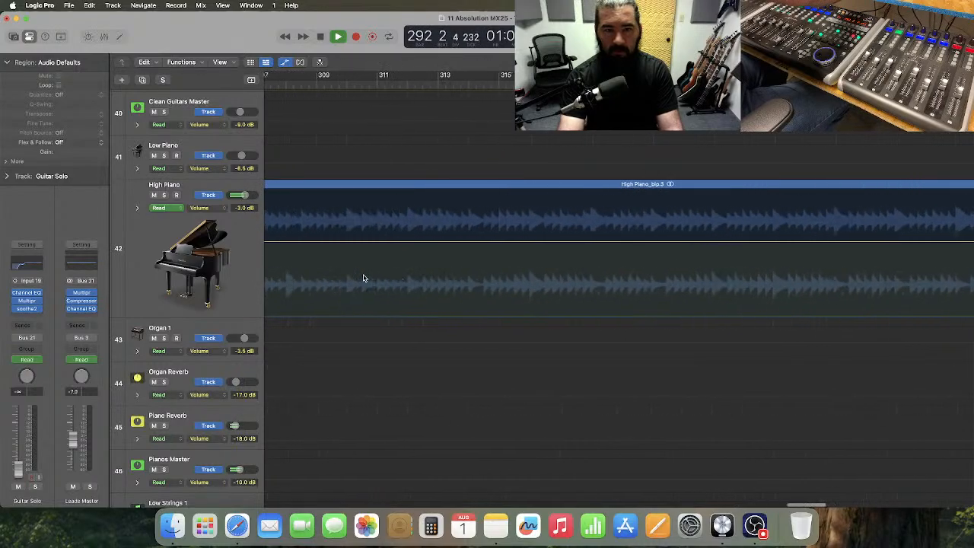
scroll(363, 278, left, 5)
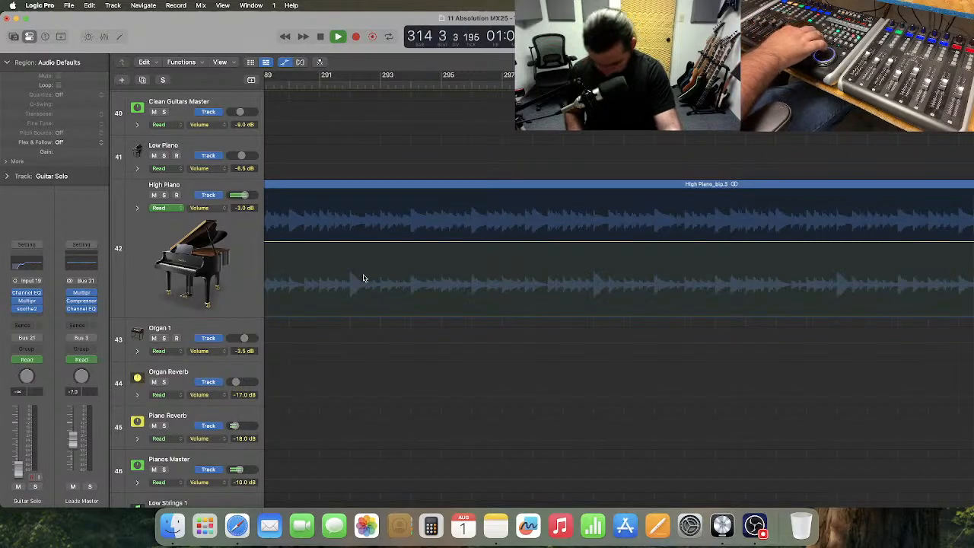
- Examine the orchestral tracks from the horns and Church Choir up to the First Violins while the ending plays
scroll(363, 278, down, 15)
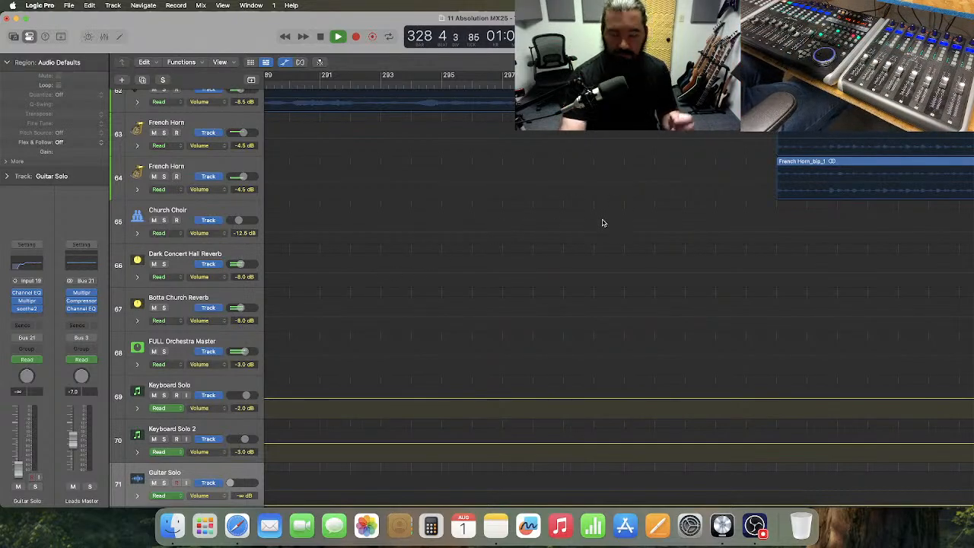
scroll(602, 221, up, 5)
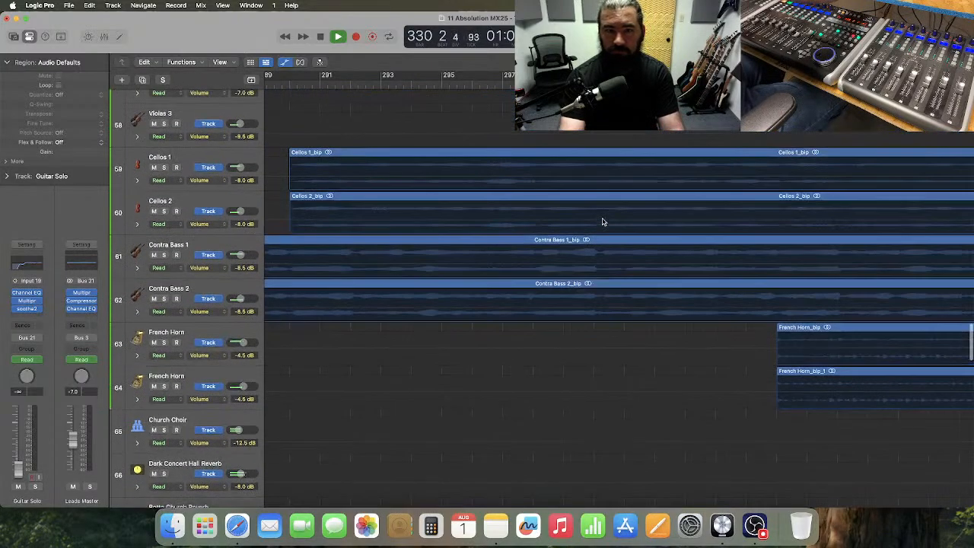
key(super+Left)
scroll(602, 220, down, 5)
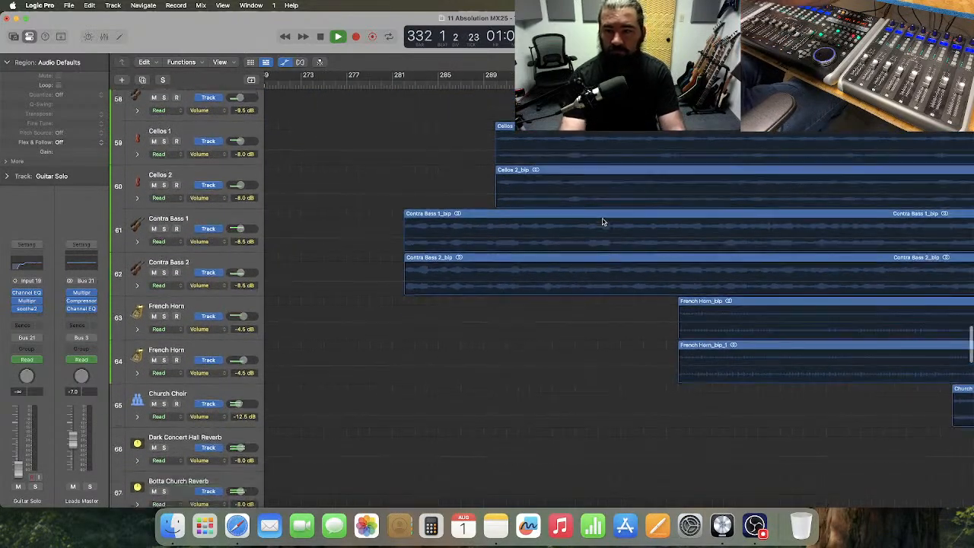
scroll(602, 220, right, 4)
scroll(602, 222, up, 3)
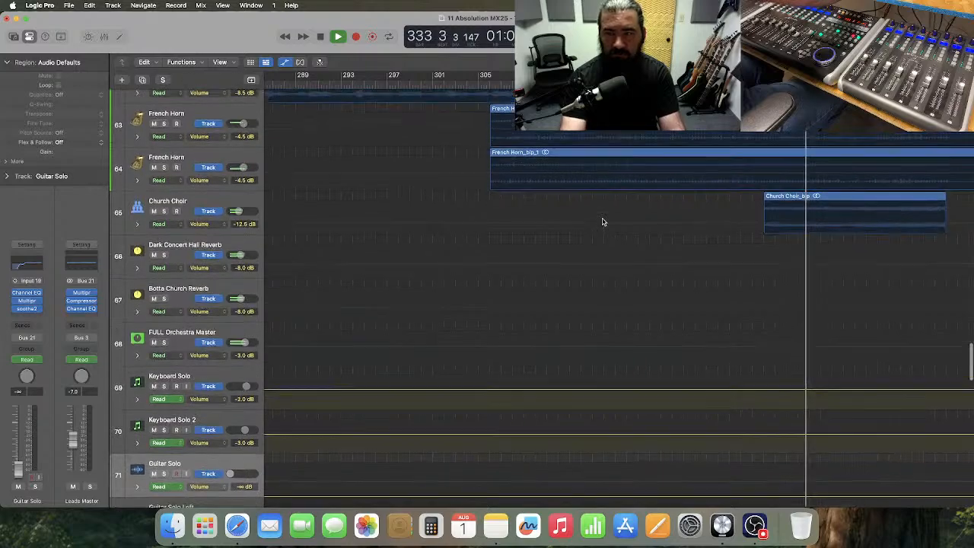
scroll(602, 221, up, 2)
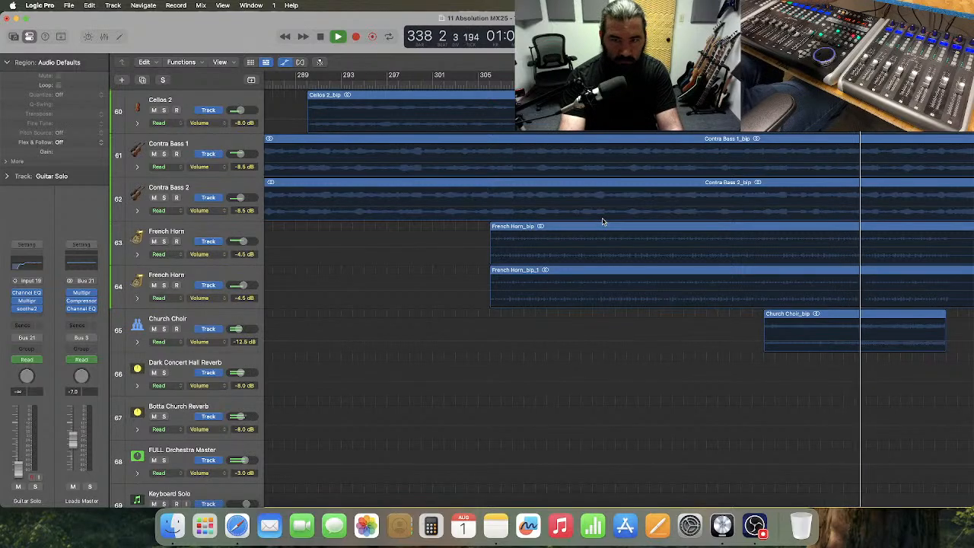
scroll(601, 221, up, 1)
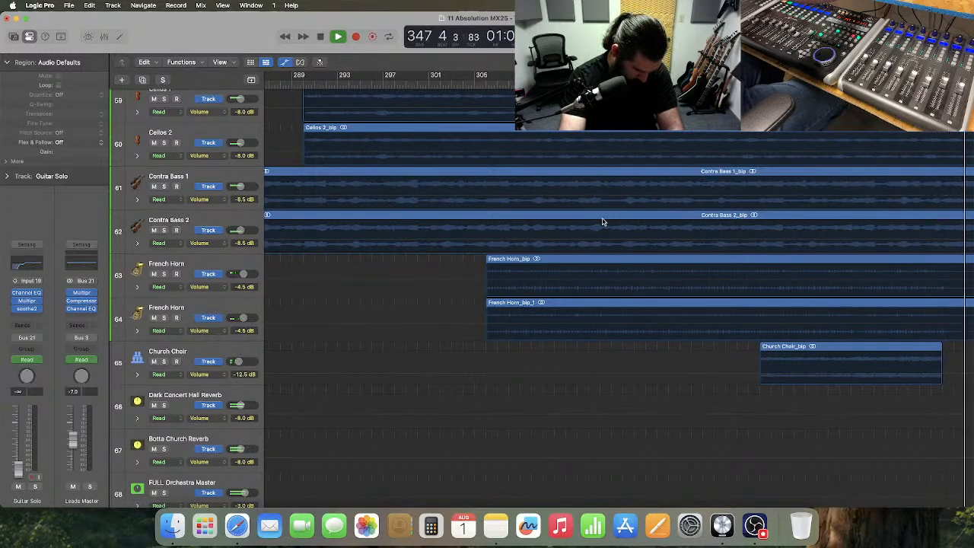
scroll(603, 222, up, 5)
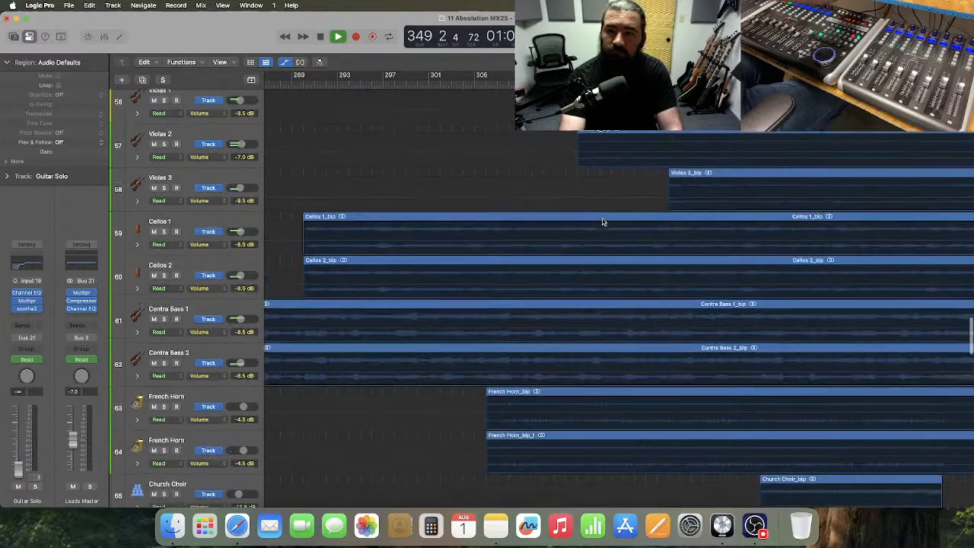
key(super+Left)
key(super+Left)
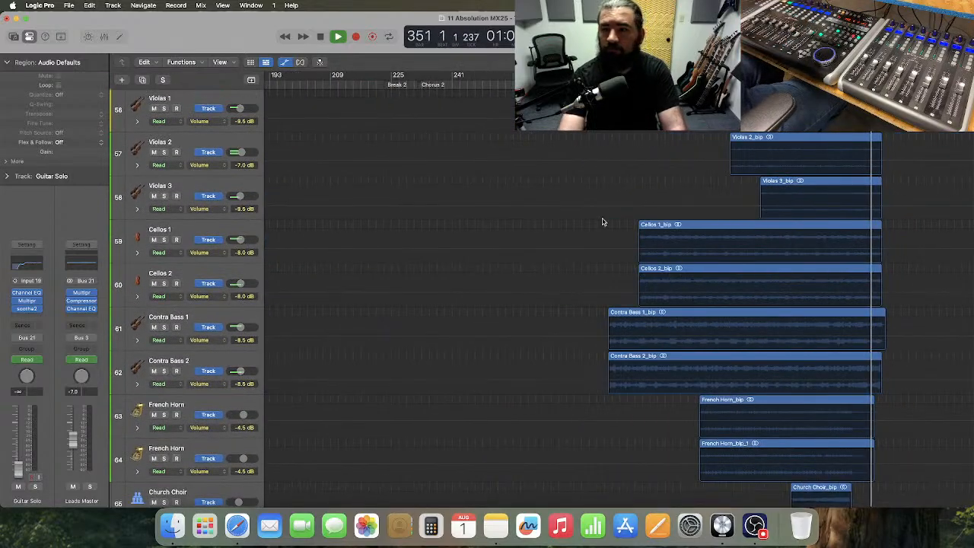
scroll(602, 221, right, 4)
scroll(602, 221, up, 4)
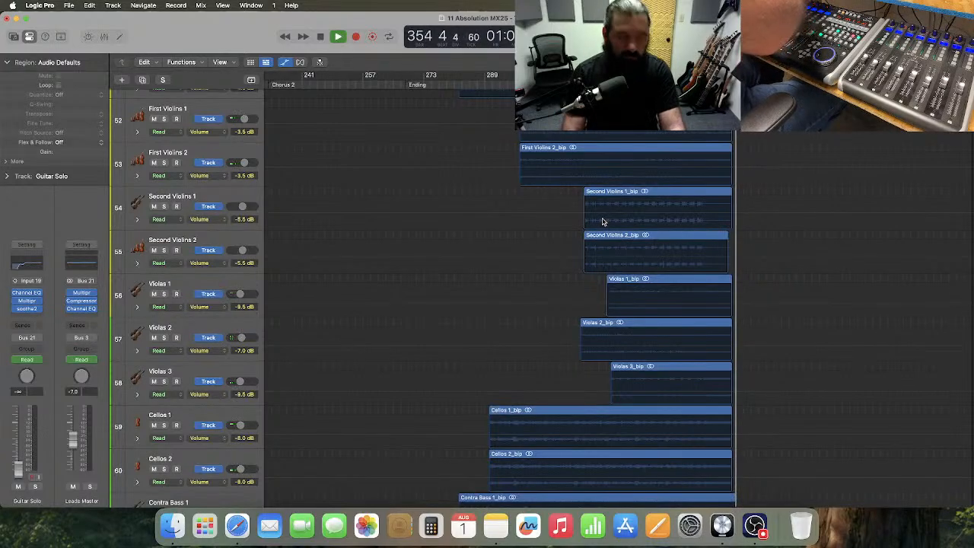
- Stop playback and place the playhead at bar 346, checking it against the end of High Piano's playing
key(space)
click(703, 76)
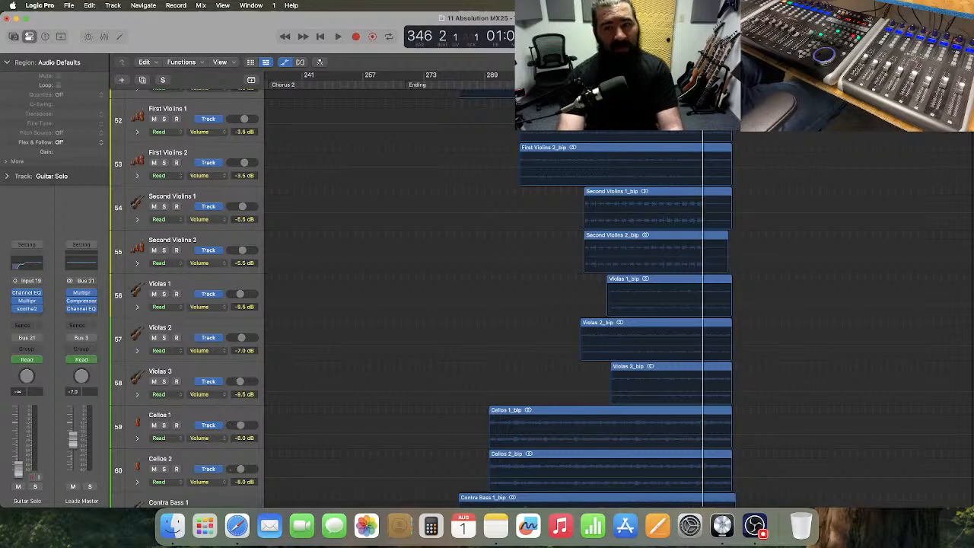
key(super+Right)
key(super+Right)
key(super+Right)
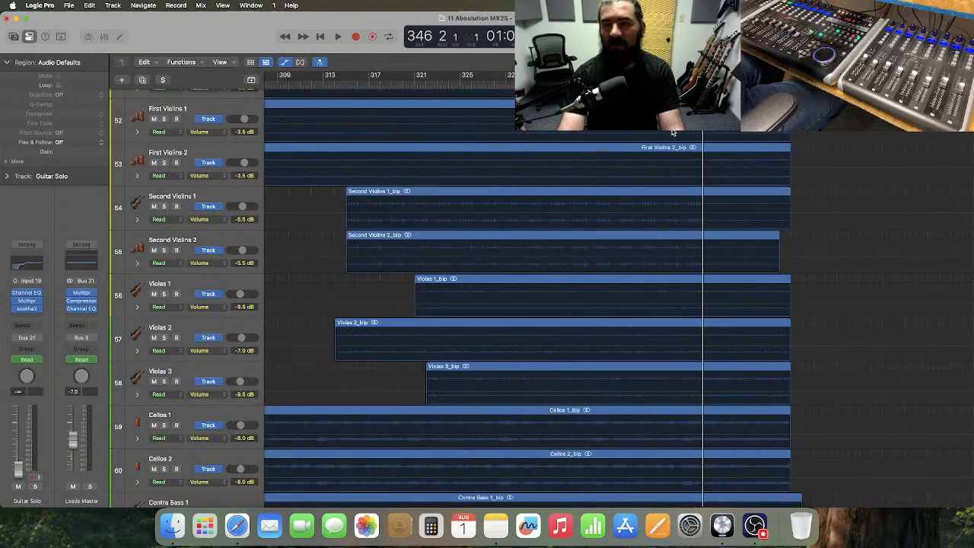
scroll(672, 132, up, 3)
scroll(672, 133, up, 15)
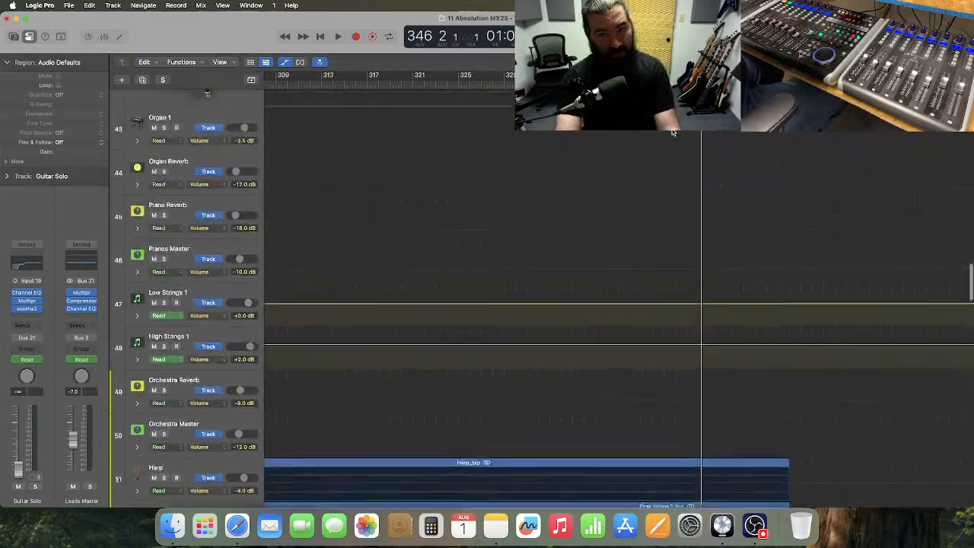
scroll(673, 132, down, 2)
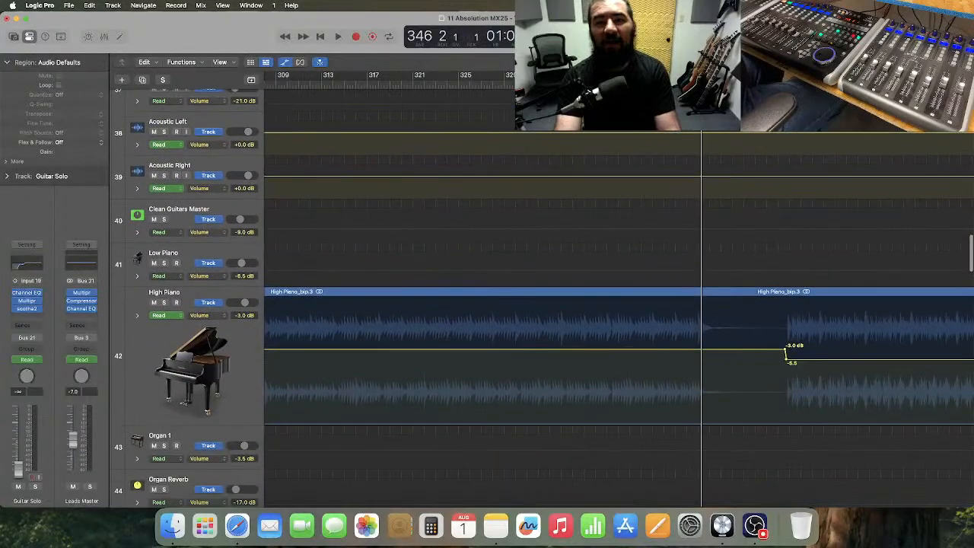
key(comma)
- Play from bar 346 with First Violins 1 and 2 briefly soloed to judge their level, then clear the solos
scroll(725, 285, down, 15)
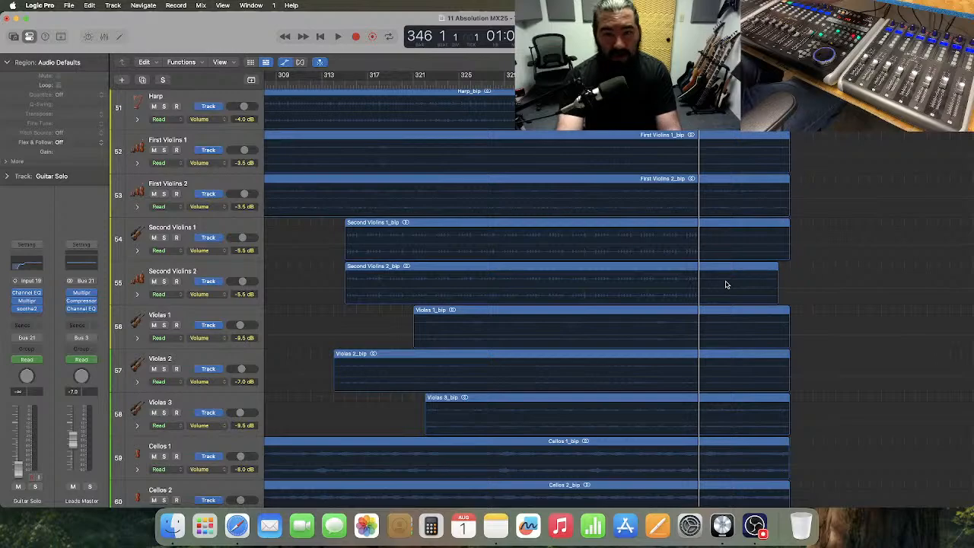
scroll(725, 285, up, 2)
scroll(726, 285, right, 2)
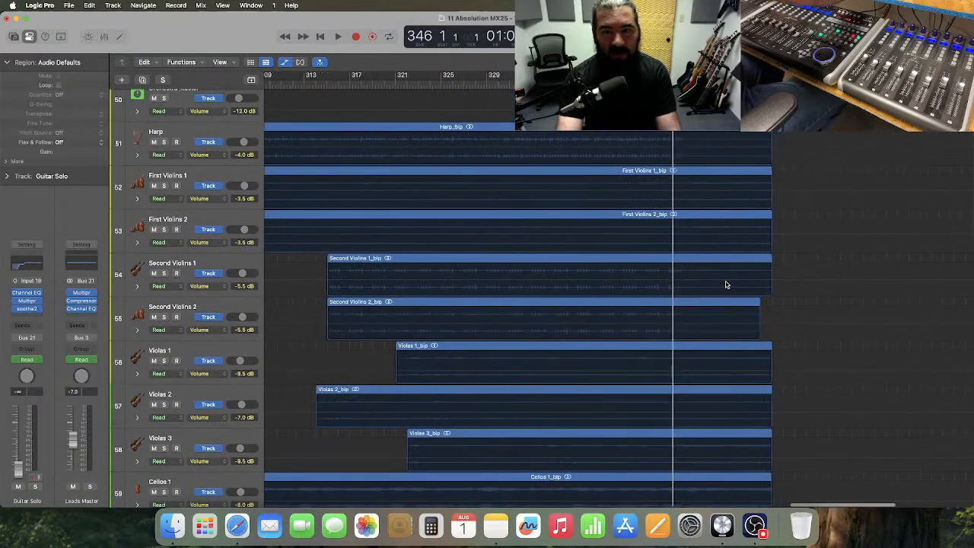
scroll(725, 285, right, 3)
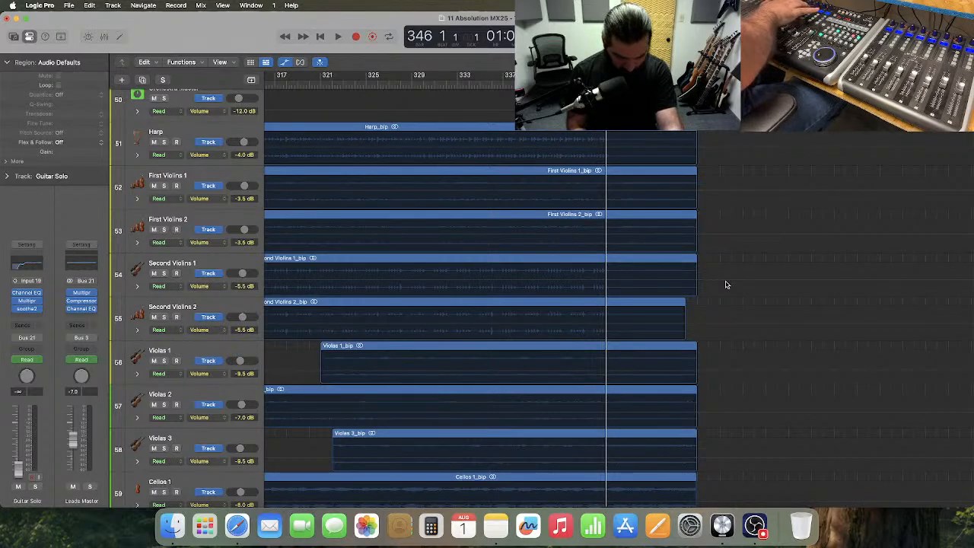
key(space)
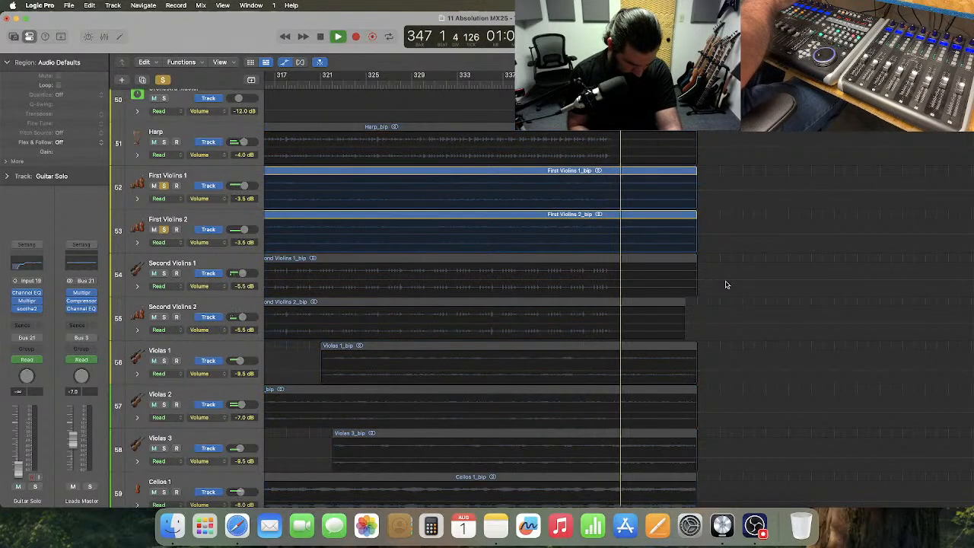
key(ctrl+alt+super+s)
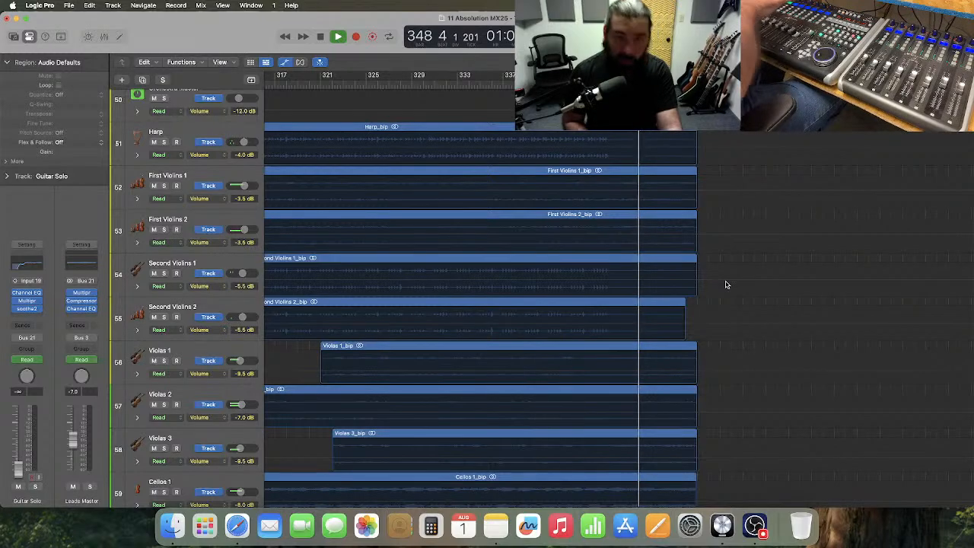
- Select First Violins 1, enlarge its track, and go back to where its part enters
click(201, 180)
drag(200, 208, 201, 298)
scroll(602, 149, left, 10)
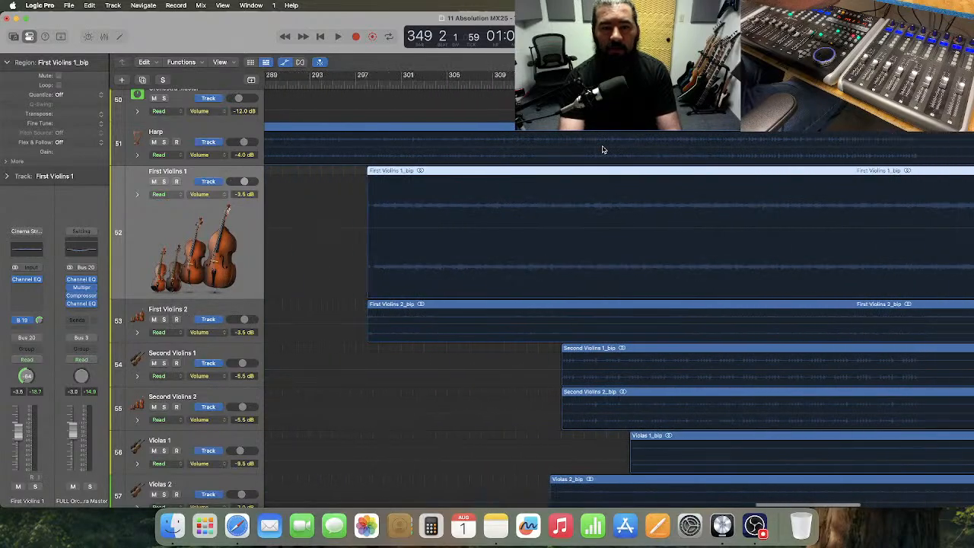
- Select First Violins 1 and 2 together and set their volume to -4.5 dB in the mixer
shift+click(228, 306)
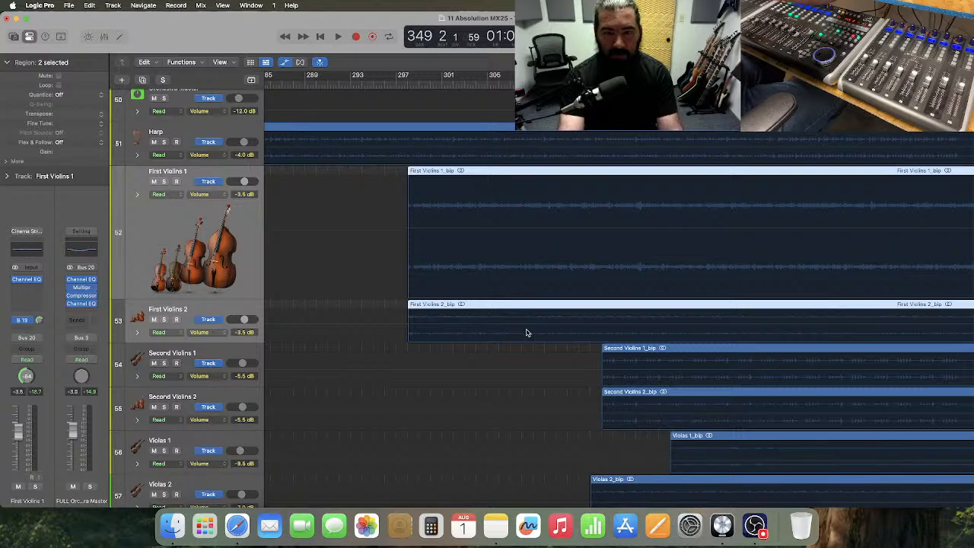
key(x)
double_click(283, 394)
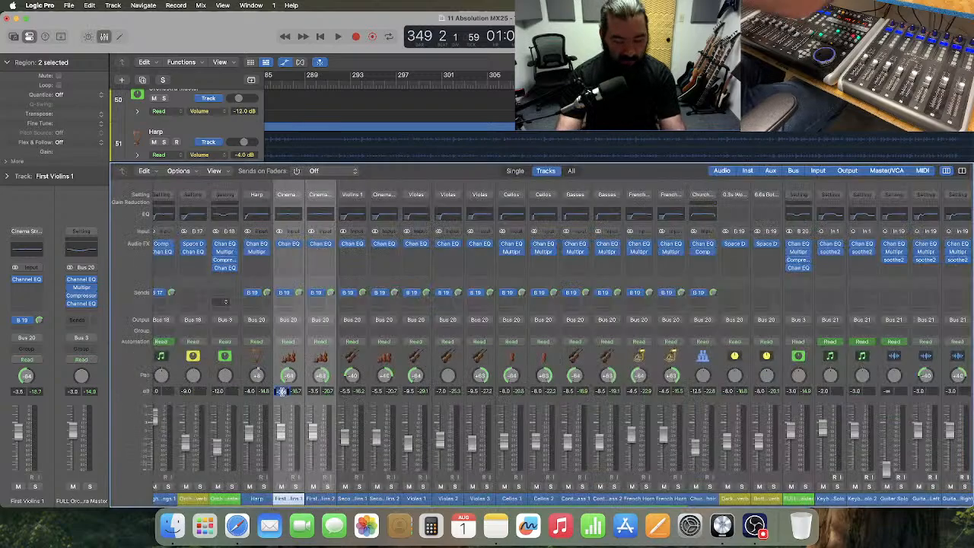
text(-4.5)
key(Return)
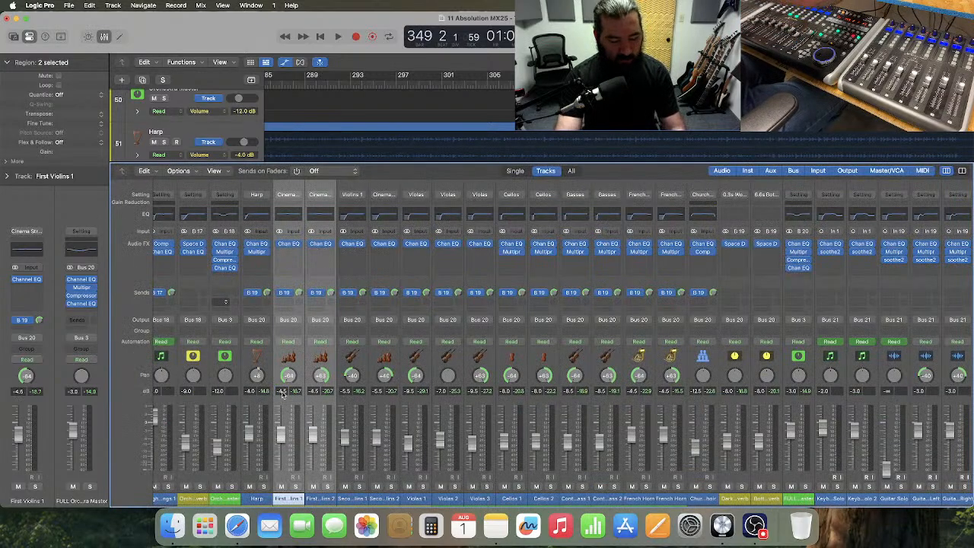
key(x)
- Create volume automation on First Violins 1 and First Violins 2, and place the playhead at bar 346
scroll(598, 280, right, 10)
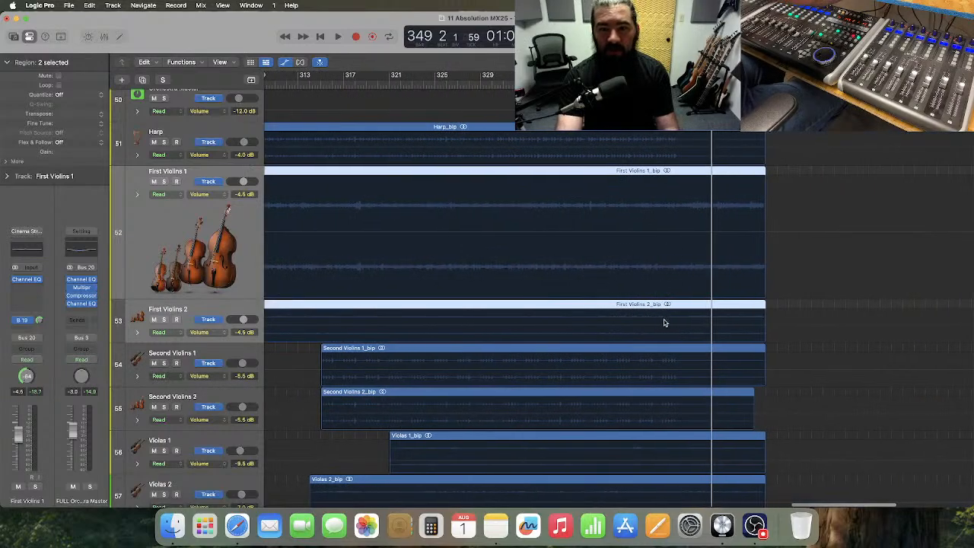
click(648, 191)
click(667, 328)
click(674, 85)
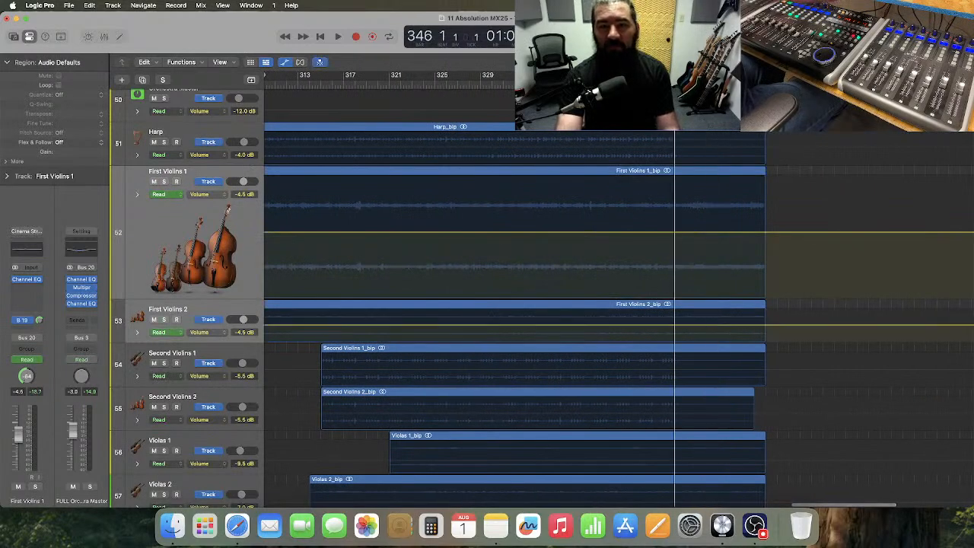
- Lower the volume automation of both First Violins tracks to -7.0 dB from bar 346 to past the regions' end
key(super+Right)
key(super+Right)
key(super+Right)
key(super+Right)
scroll(609, 190, right, 5)
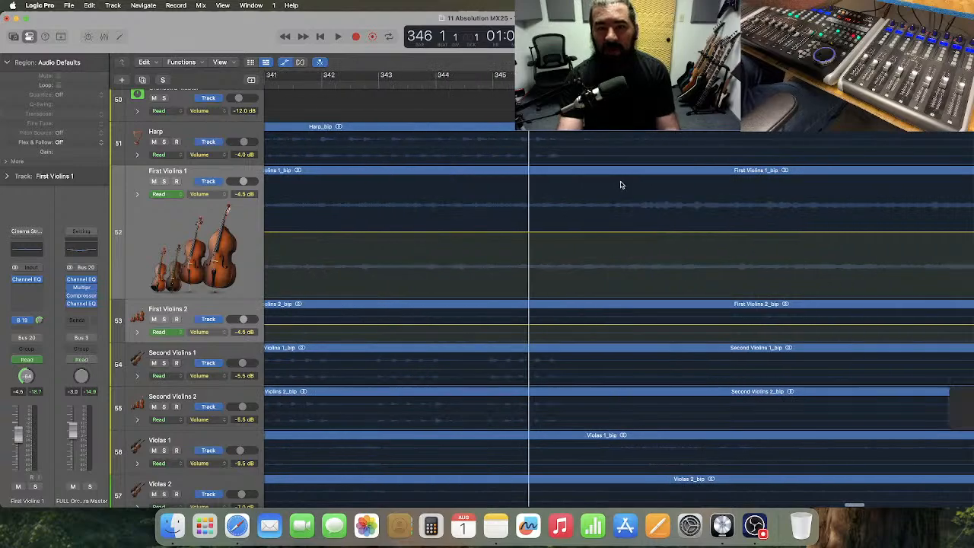
drag(461, 212, 947, 339)
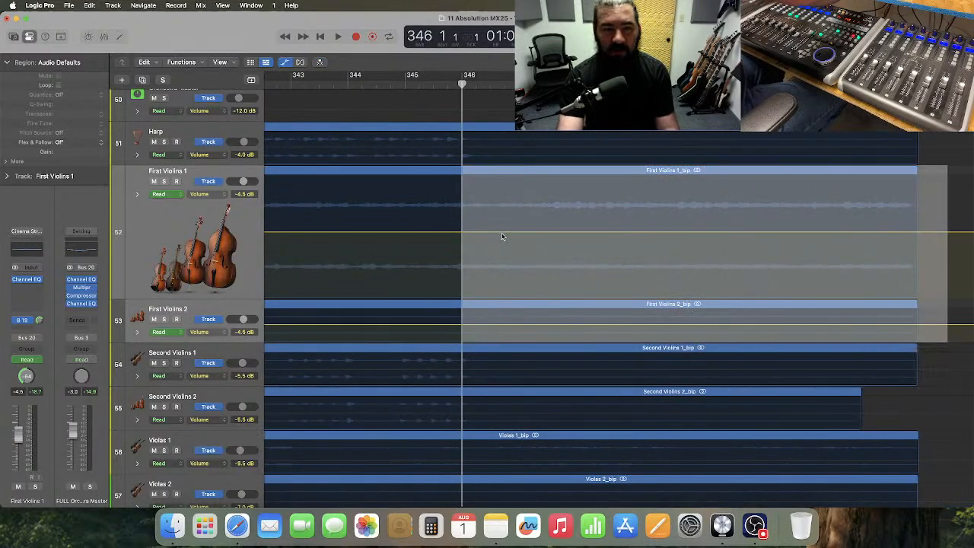
drag(501, 237, 503, 244)
- Play the lowered passage and delete the automation points past the end of both First Violins regions
key(space)
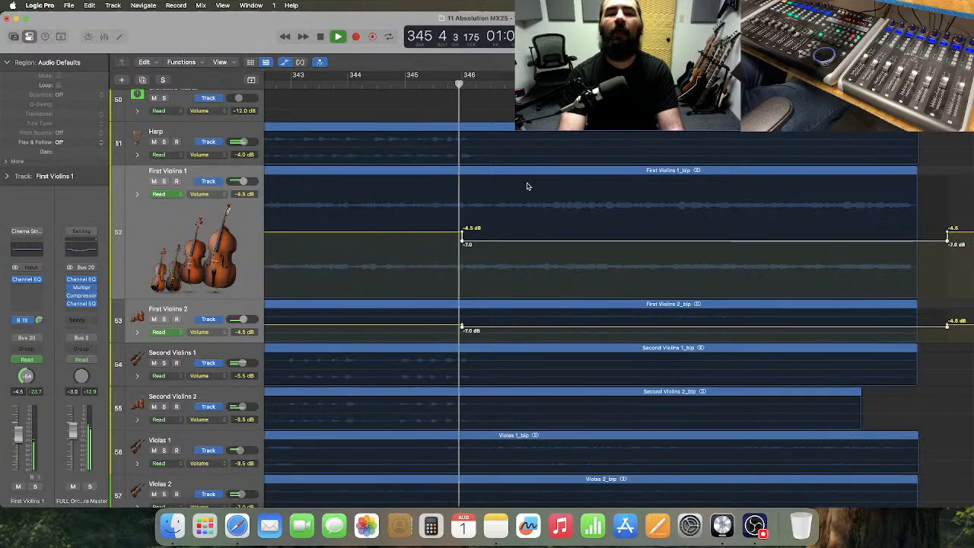
scroll(529, 185, right, 5)
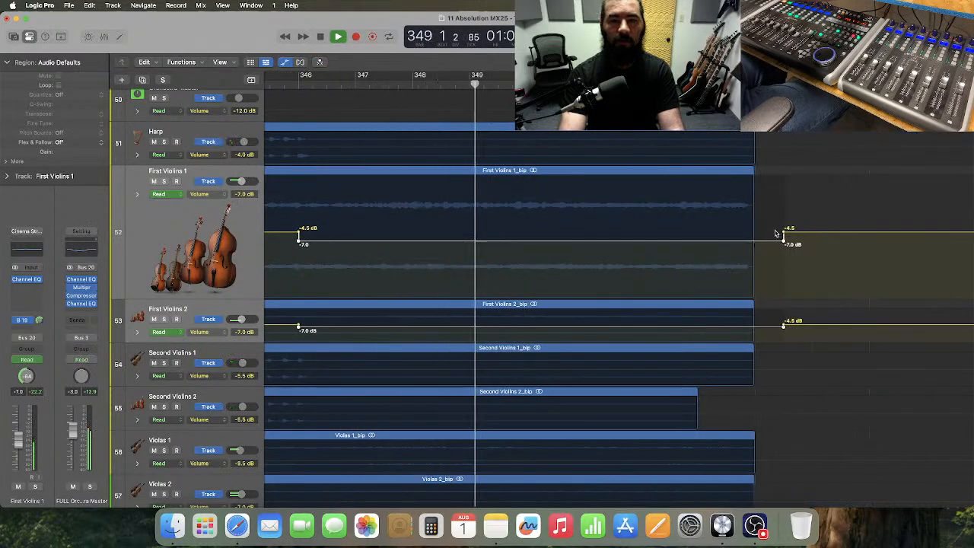
drag(768, 175, 807, 341)
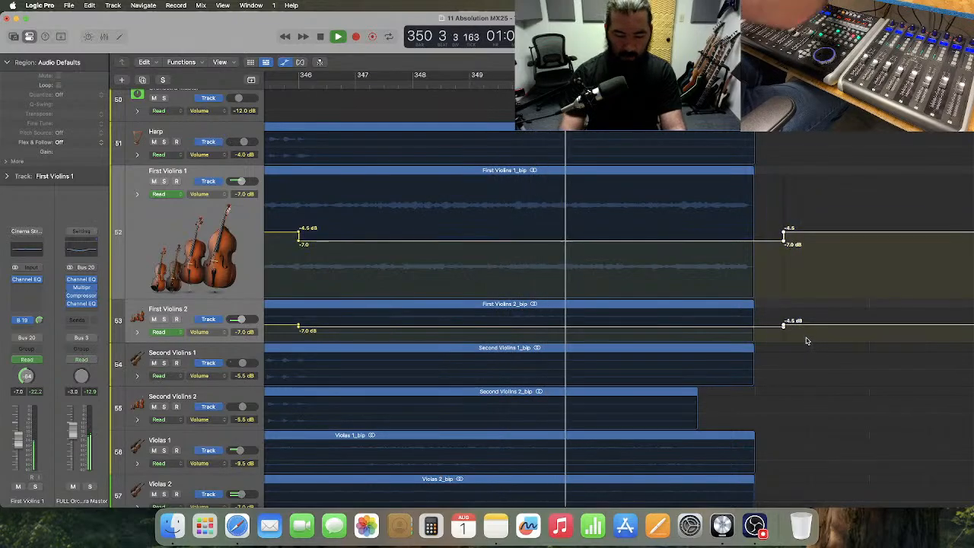
key(BackSpace)
key(super+Left)
scroll(672, 258, left, 3)
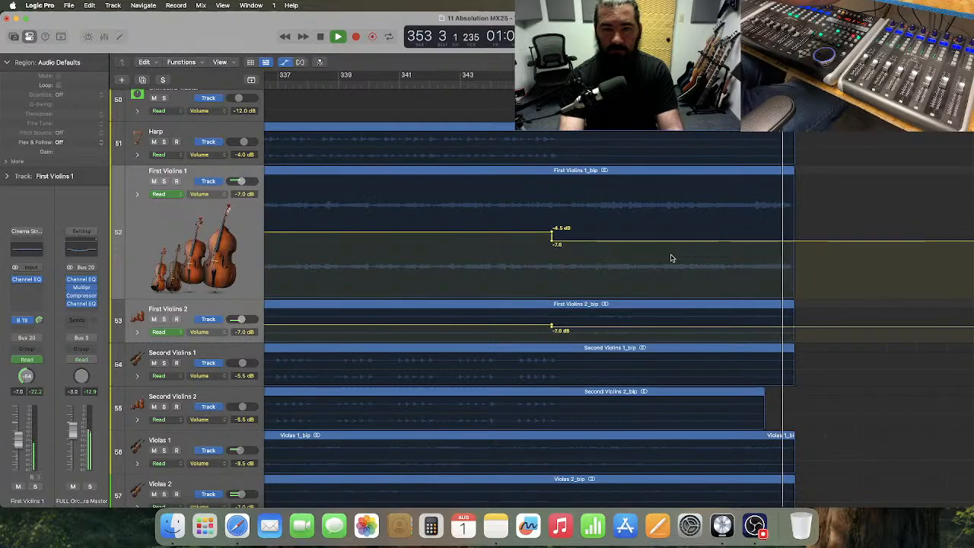
- Stop playback and shrink the First Violins 1 track back to the height of its neighbours
key(space)
click(204, 303)
drag(205, 298, 214, 214)
scroll(376, 271, left, 8)
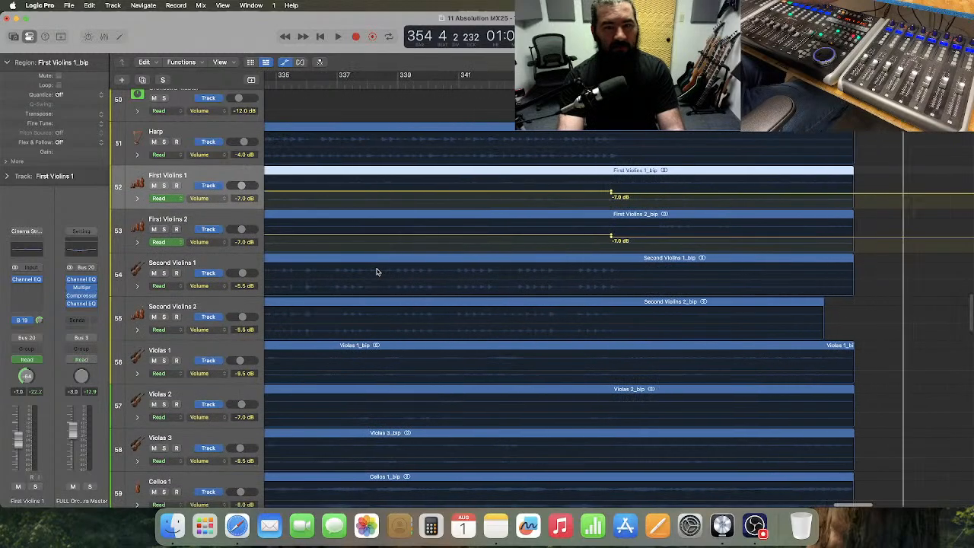
- Set the volume faders of both Second Violins 1 and Second Violins 2 to -3.5 dB
click(215, 267)
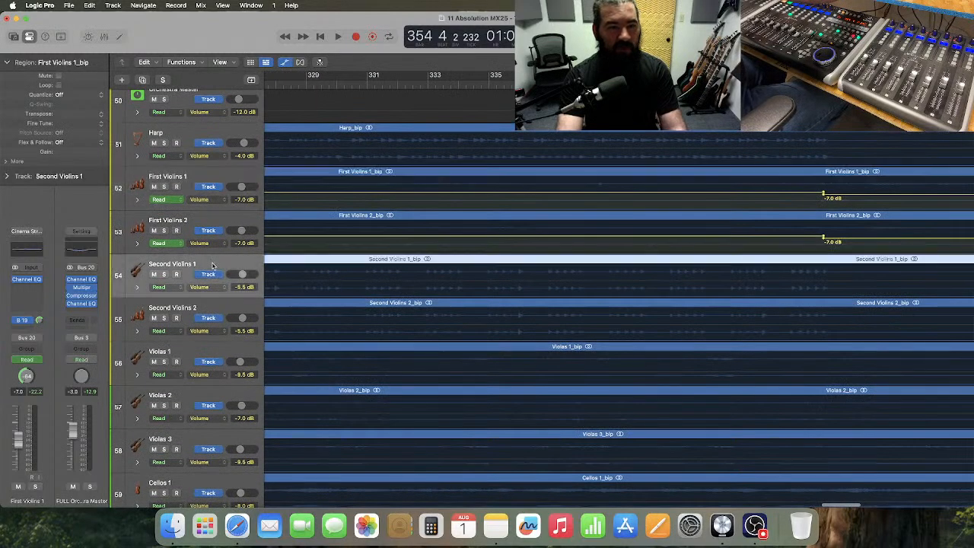
shift+click(217, 309)
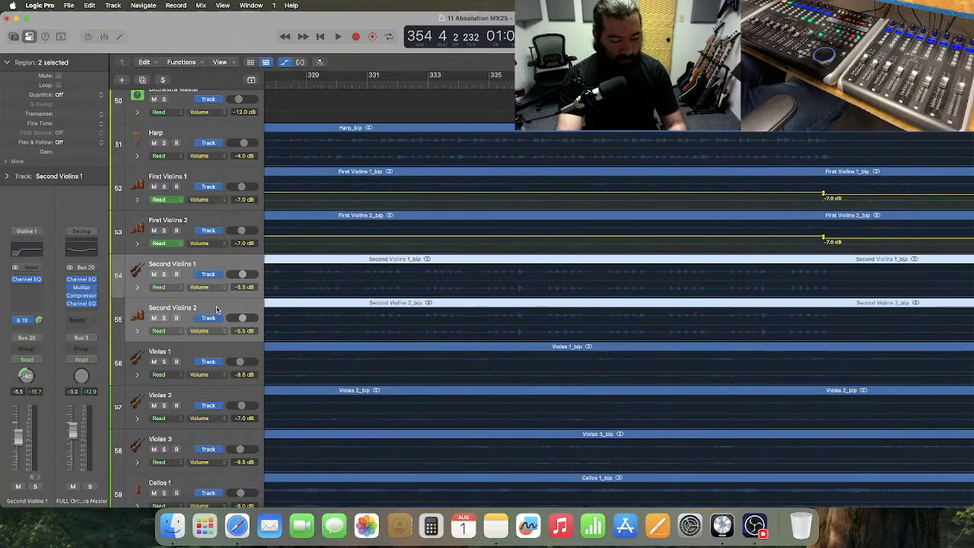
key(x)
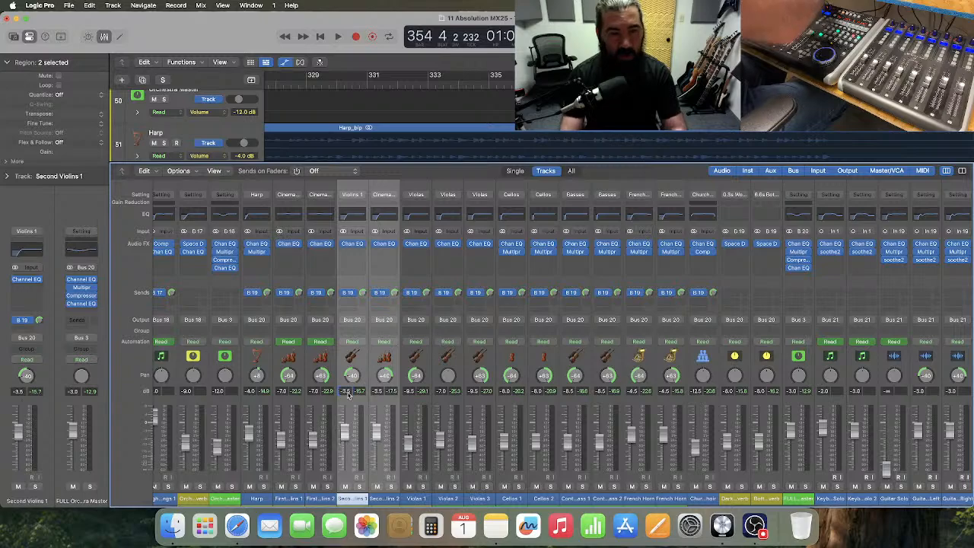
scroll(475, 120, left, 5)
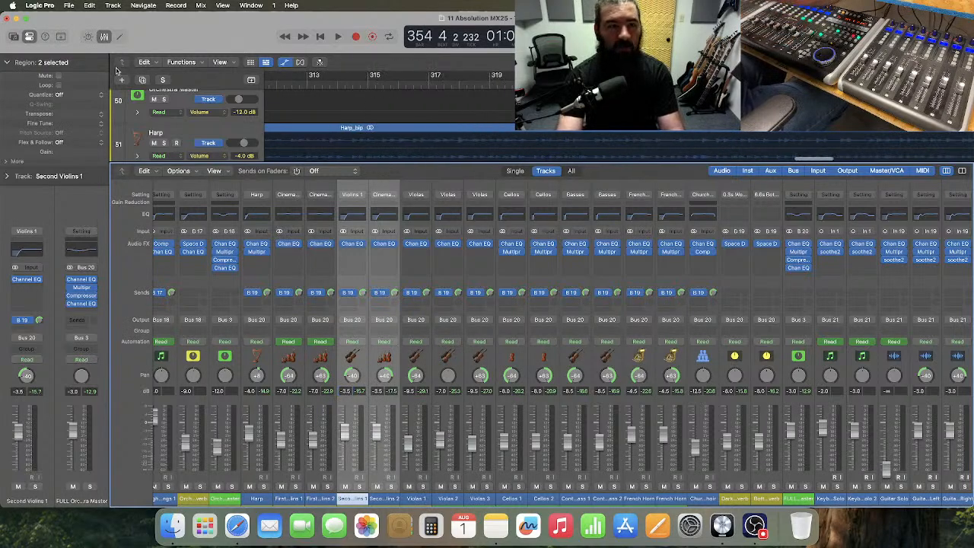
click(105, 37)
- Place the playhead at bar 296, just before the First Violins regions begin
scroll(553, 245, left, 6)
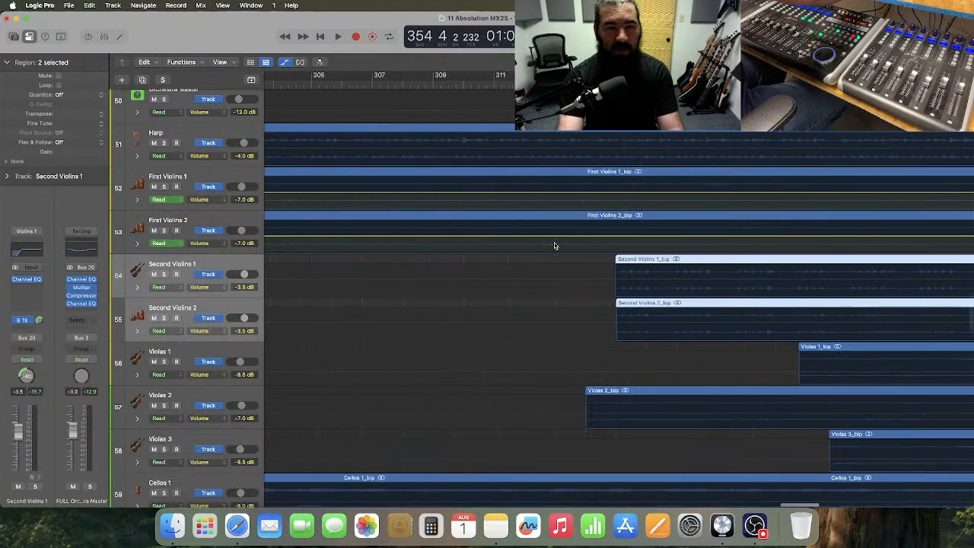
key(super+Left)
key(super+Left)
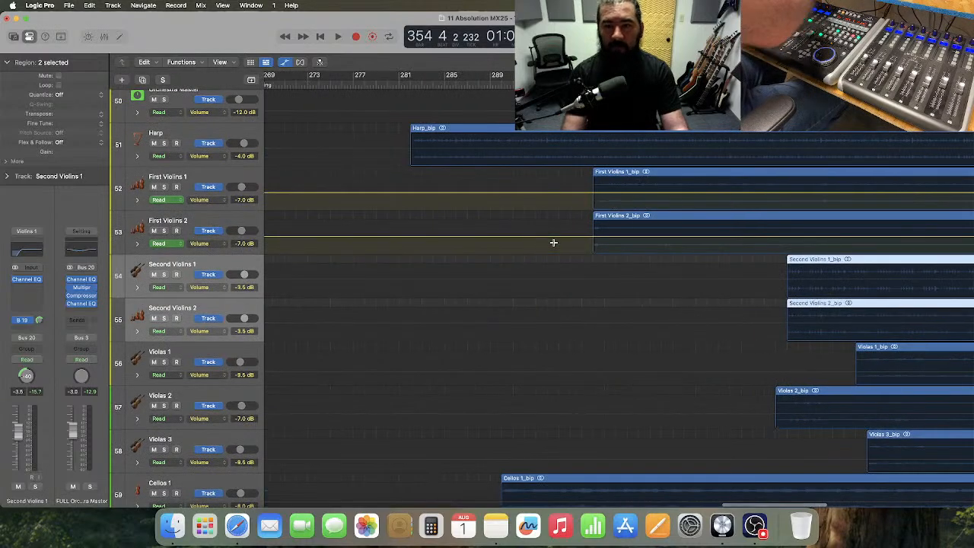
scroll(555, 245, right, 3)
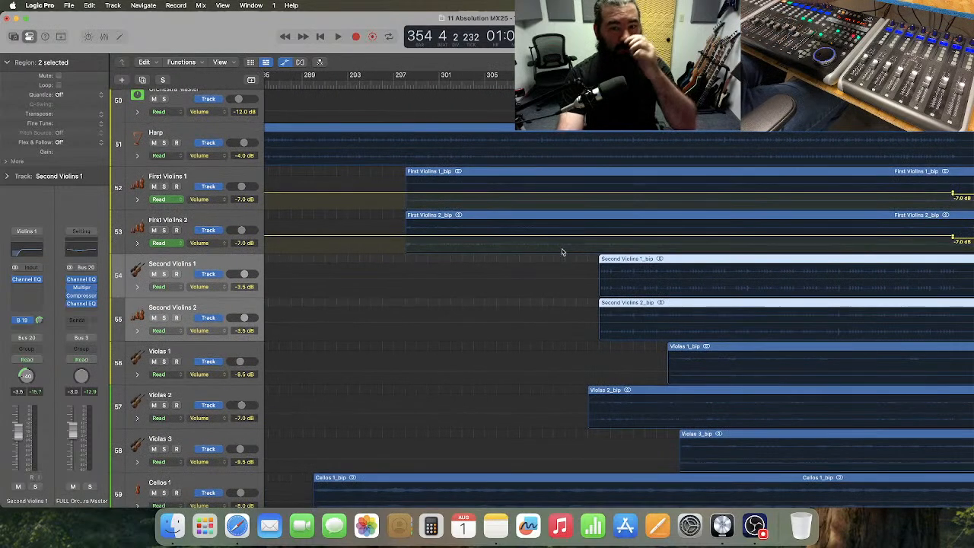
click(382, 83)
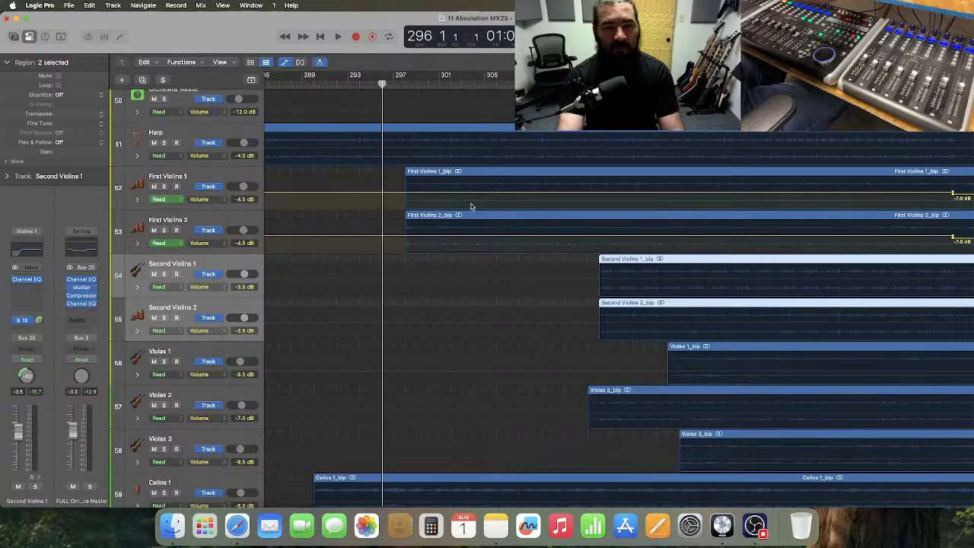
- Play the ending and set the volume of Second Violins 1 and Second Violins 2 to -4.0 dB in the mixer
click(483, 245)
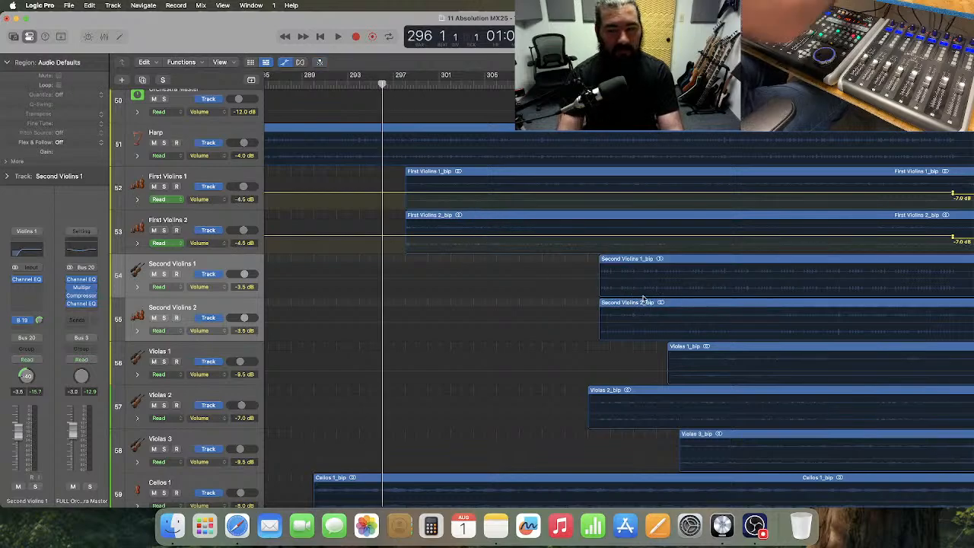
key(space)
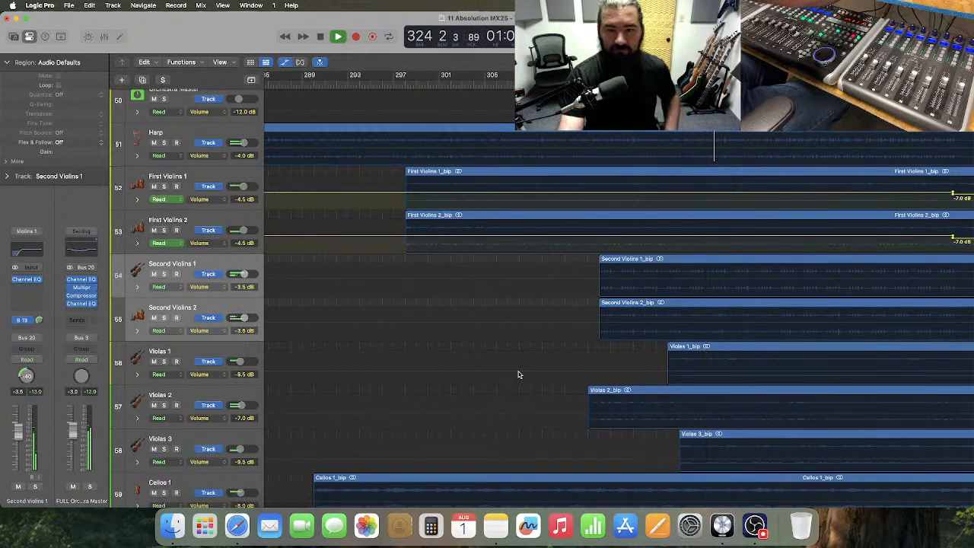
key(x)
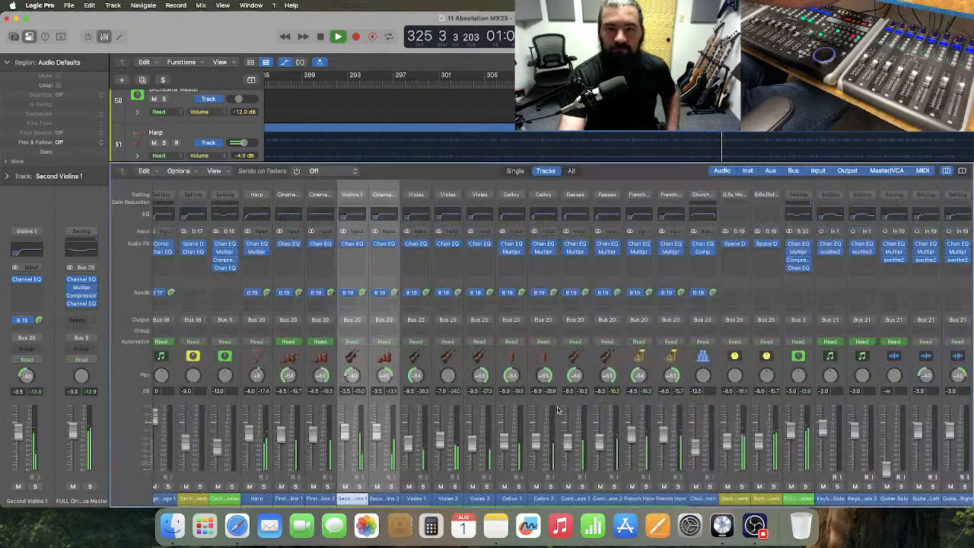
double_click(348, 391)
text(-4)
key(Return)
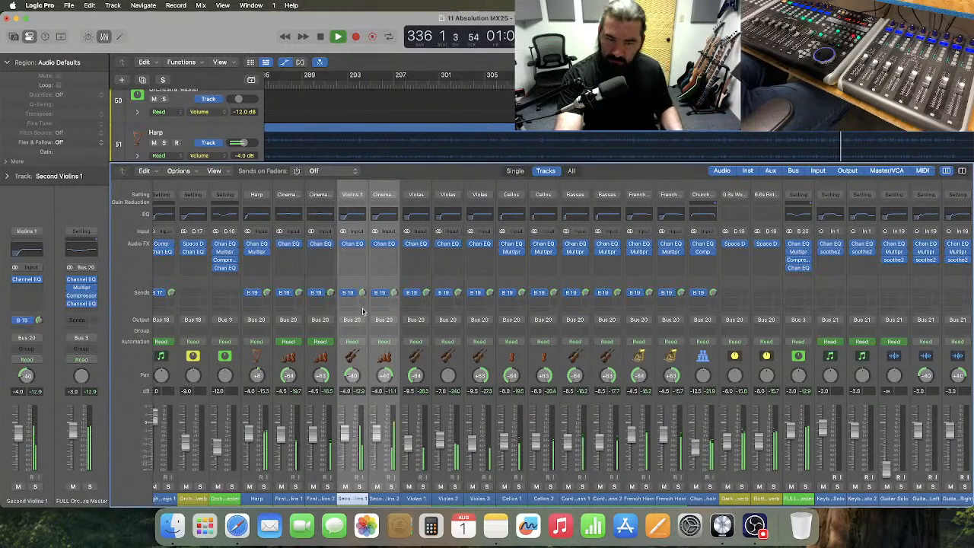
- Set the volume of Cellos 1 and Cellos 2 to -7.0 dB
click(524, 370)
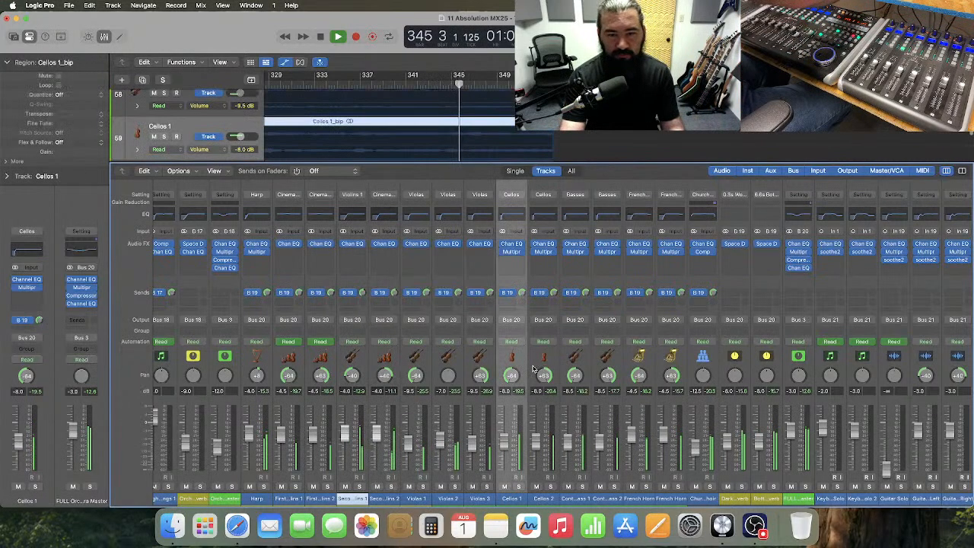
text(-7)
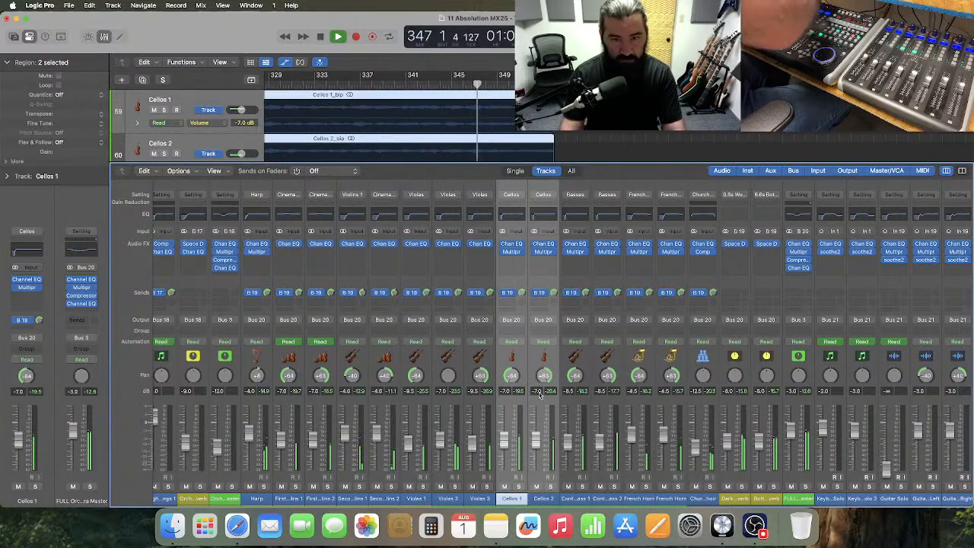
key(Return)
- Play the ending again from shortly before the cello regions begin
scroll(447, 123, left, 10)
key(space)
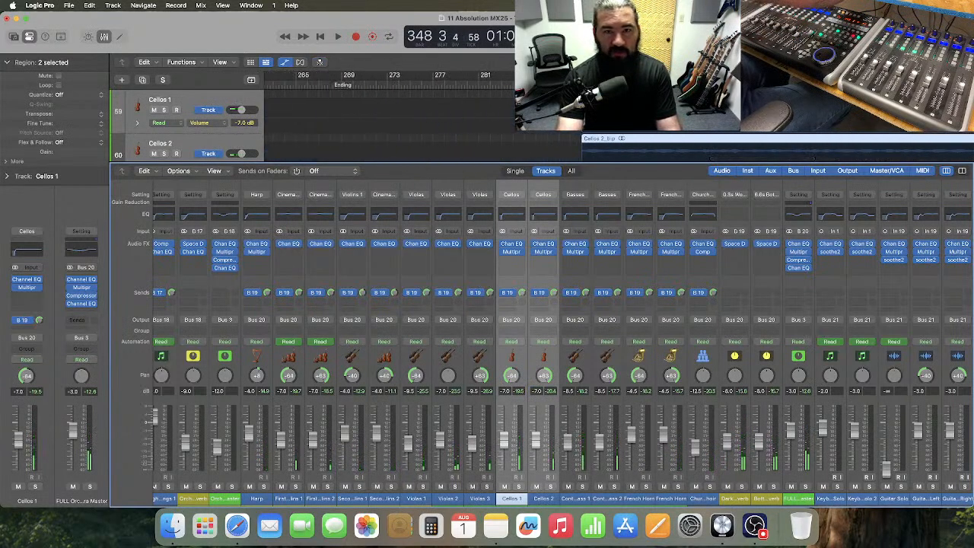
click(544, 85)
key(space)
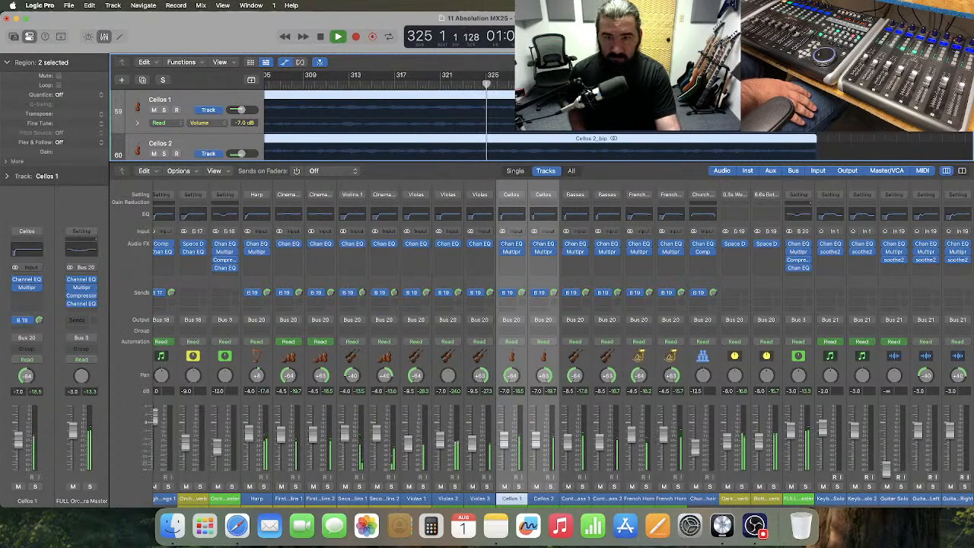
- Hide the mixer and bring the drum tracks into view with the whole song visible in the arrangement
key(x)
key(super+Left)
key(super+Left)
key(super+Left)
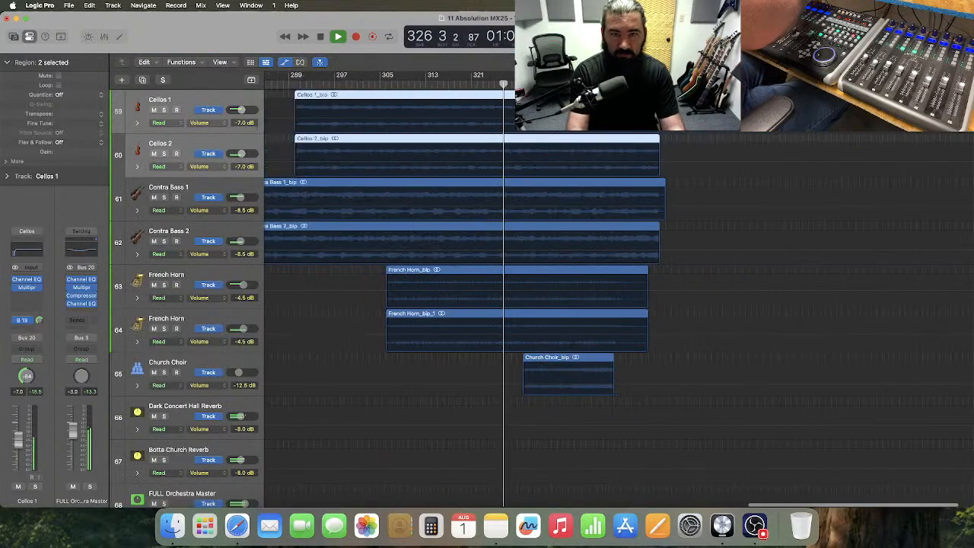
key(super+Left)
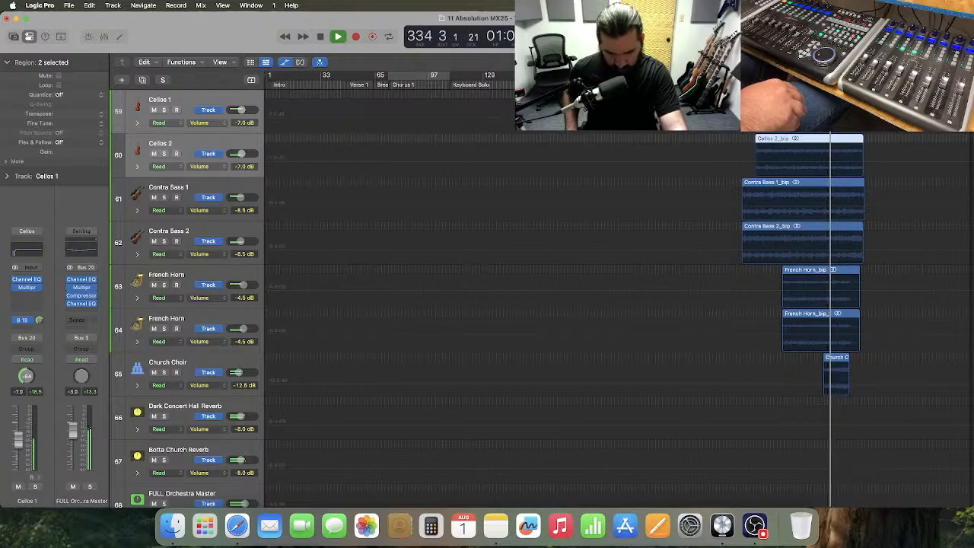
scroll(715, 183, up, 15)
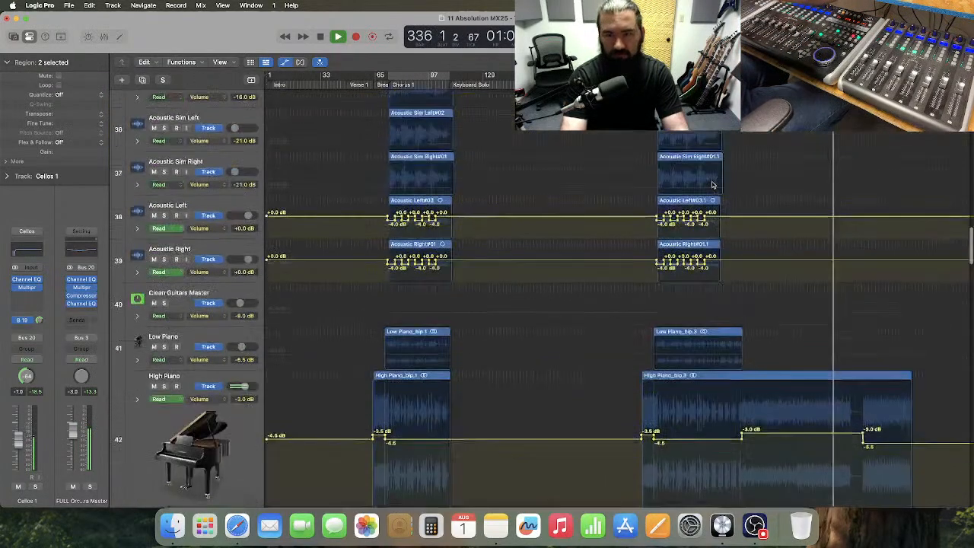
scroll(713, 184, up, 20)
scroll(714, 184, down, 1)
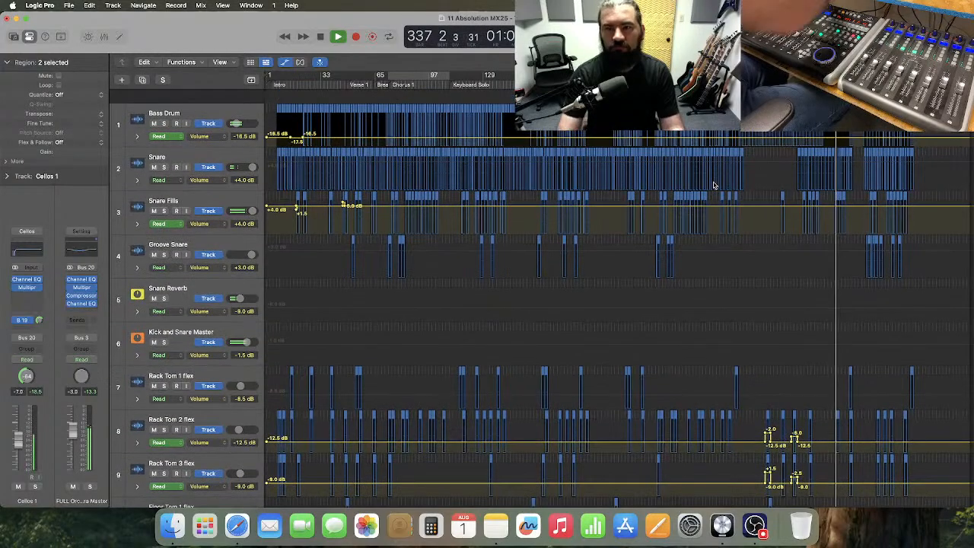
- Marquee-select the dense run of Bass Drum hits starting near bar 330 and add volume automation points at both ends
key(super+Right)
key(super+Right)
key(super+Right)
key(super+Right)
key(super+Right)
key(super+Right)
key(super+Right)
key(super+Right)
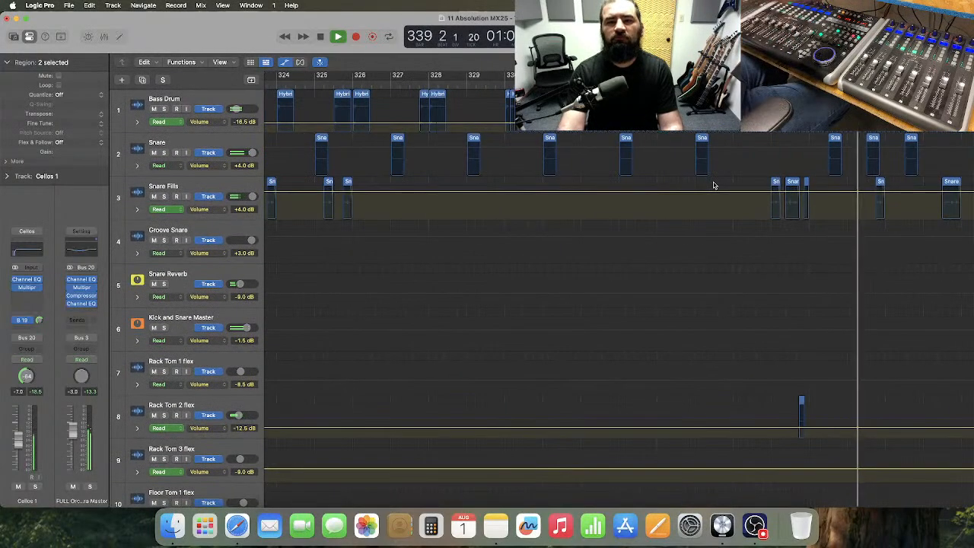
key(super+Right)
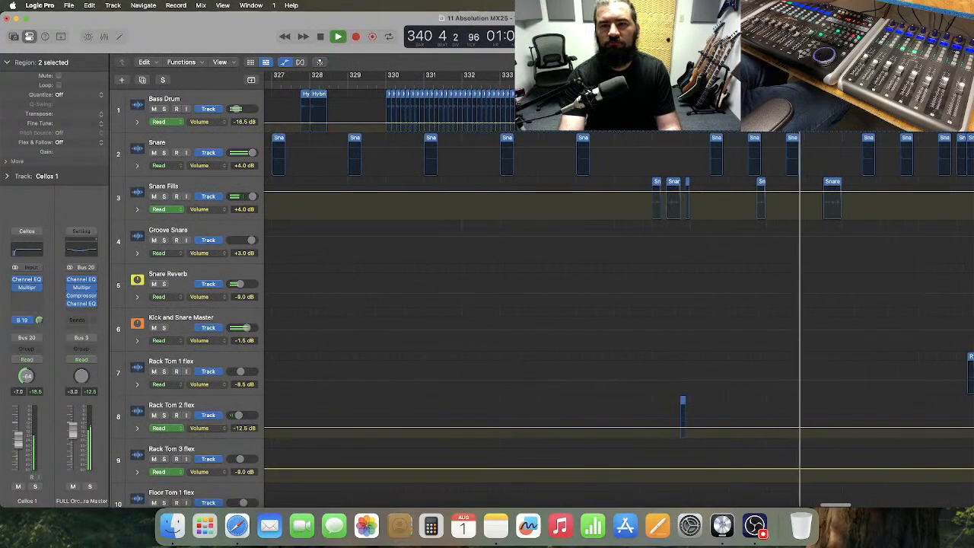
key(super+Left)
scroll(478, 102, down, 1)
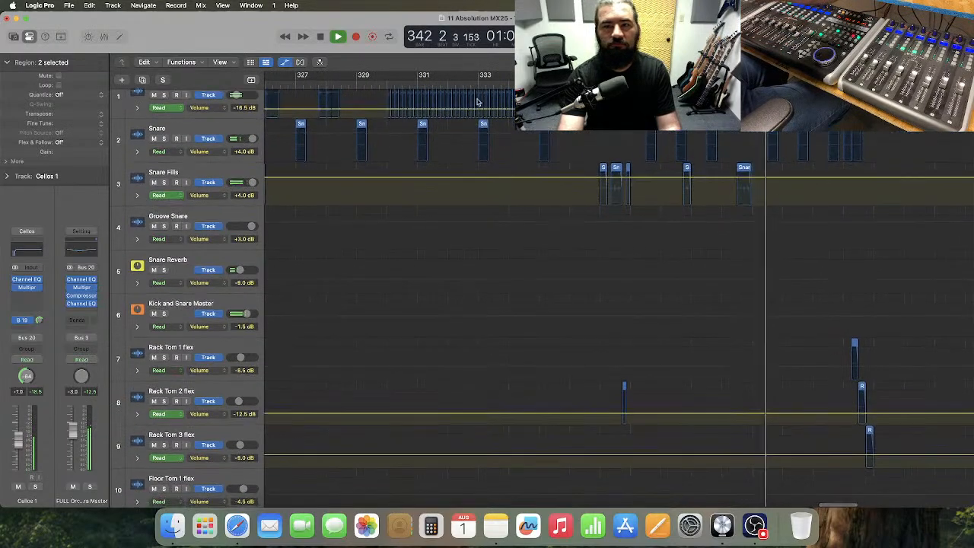
scroll(410, 101, up, 1)
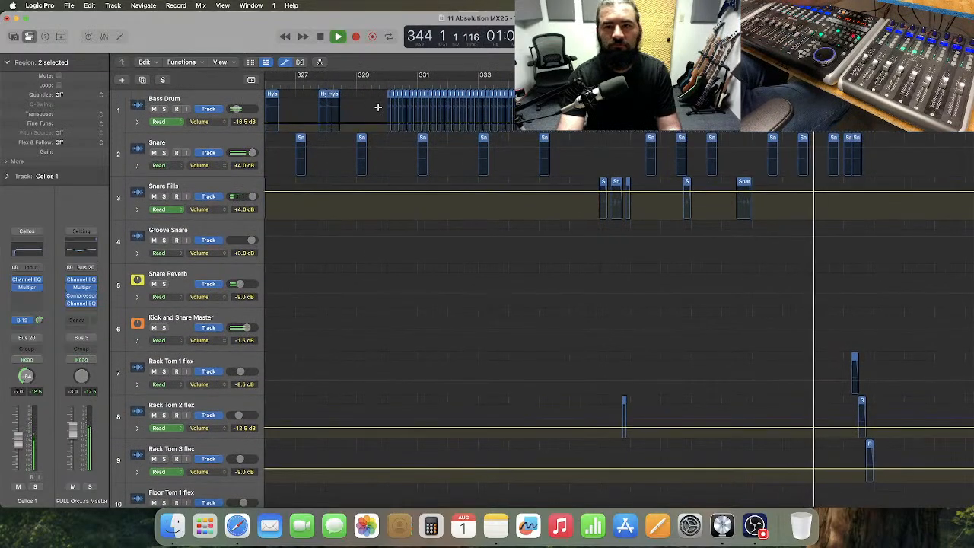
drag(378, 105, 873, 123)
drag(219, 131, 219, 236)
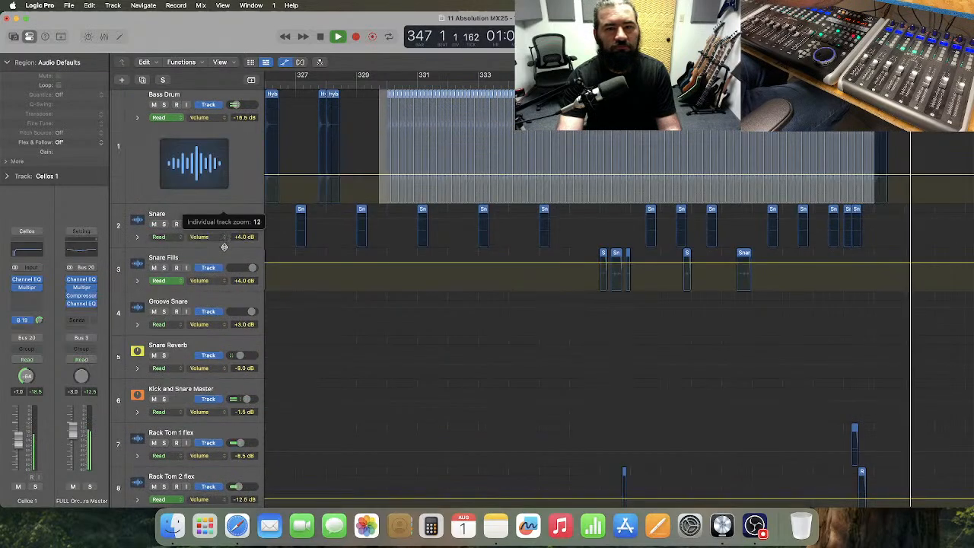
click(430, 203)
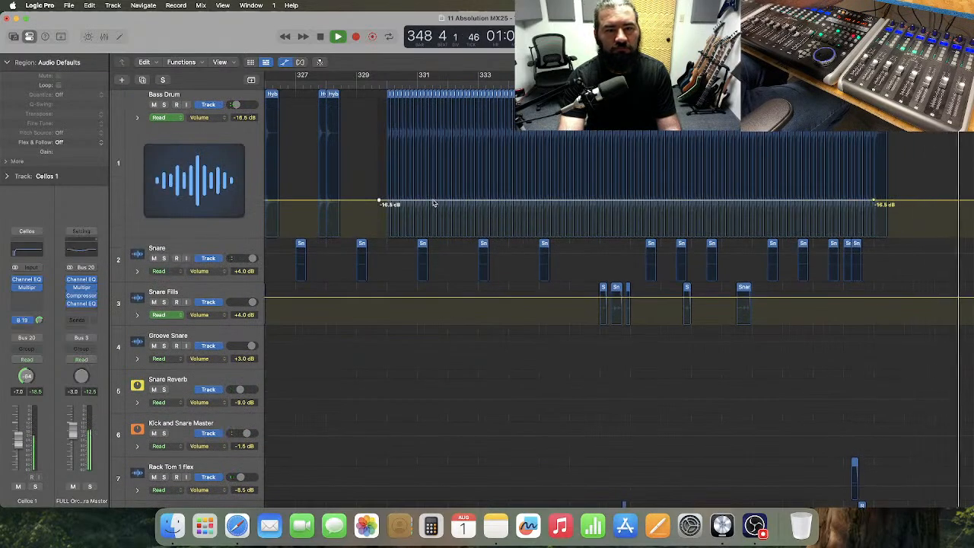
- Lower the Bass Drum volume automation across the dense run to -17.5 dB and restore the track's normal height
drag(434, 201, 435, 207)
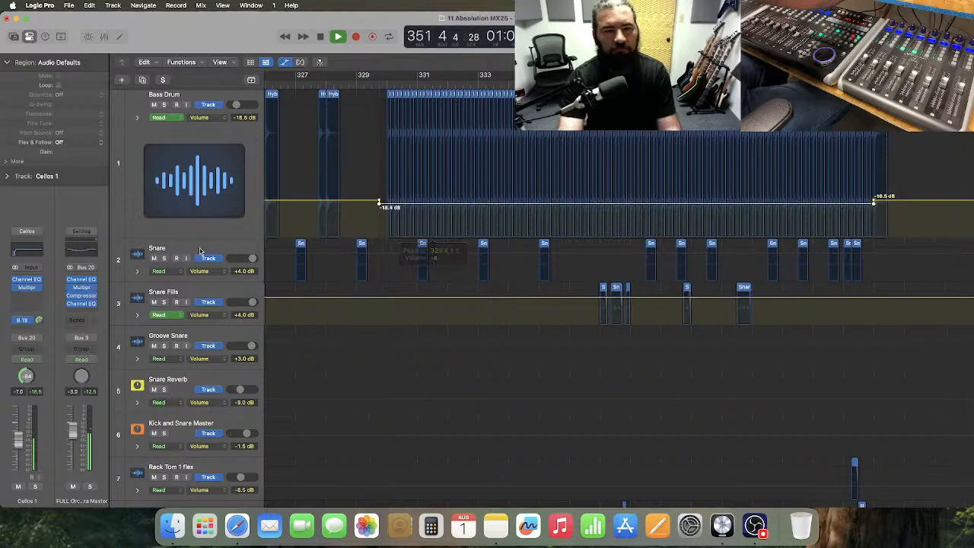
drag(202, 275, 204, 305)
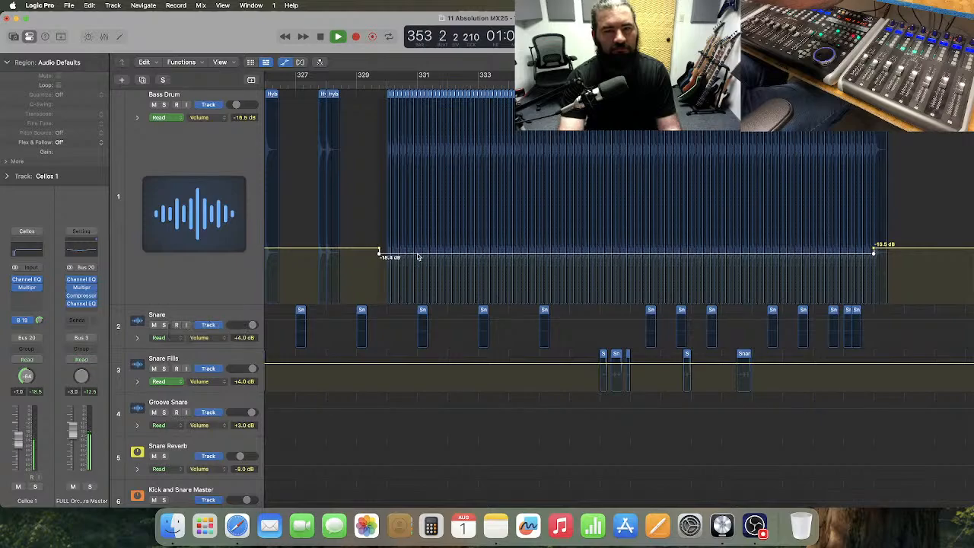
drag(419, 257, 418, 253)
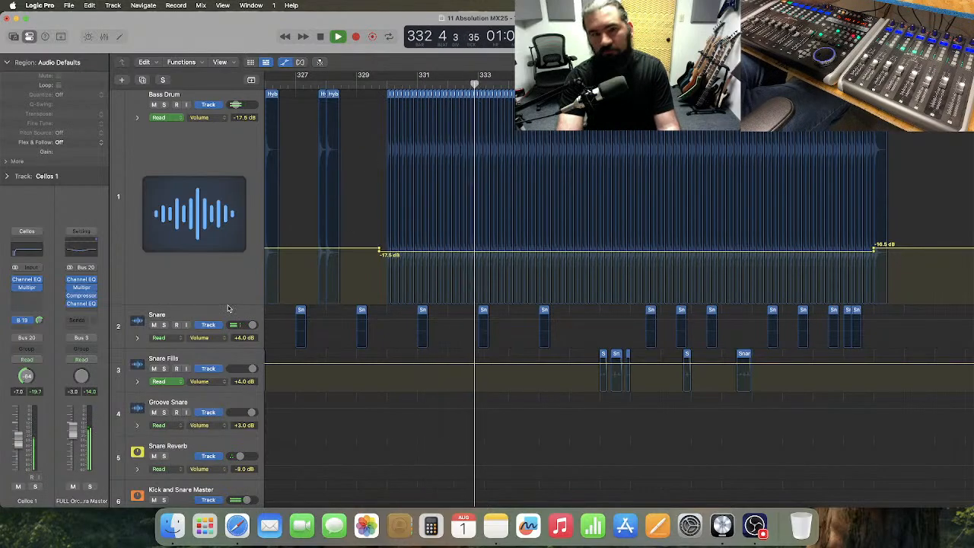
drag(219, 304, 241, 130)
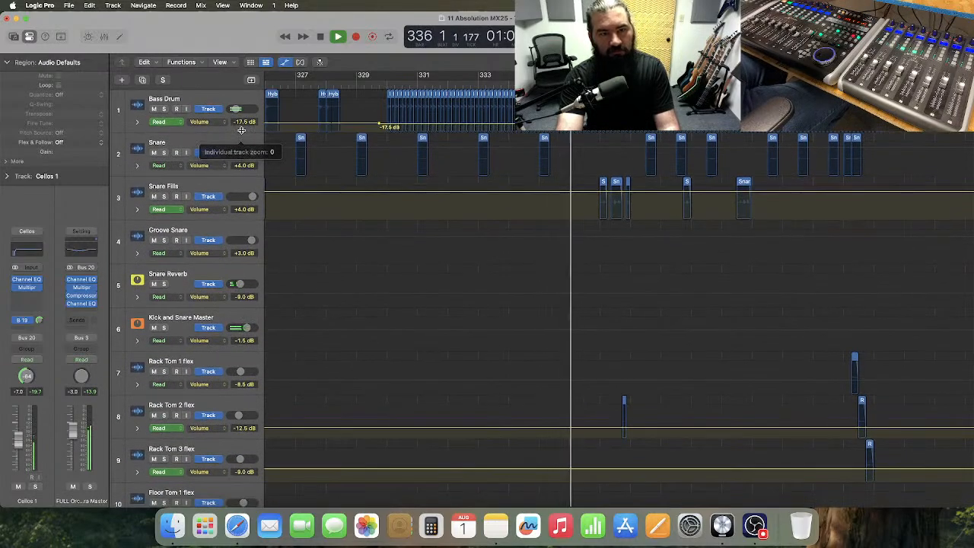
- Examine the regions and volume automation across the whole song, from the drum tracks through the guitars to the pianos
key(super+Left)
key(super+Left)
key(super+Left)
key(super+Left)
key(super+Left)
key(super+Left)
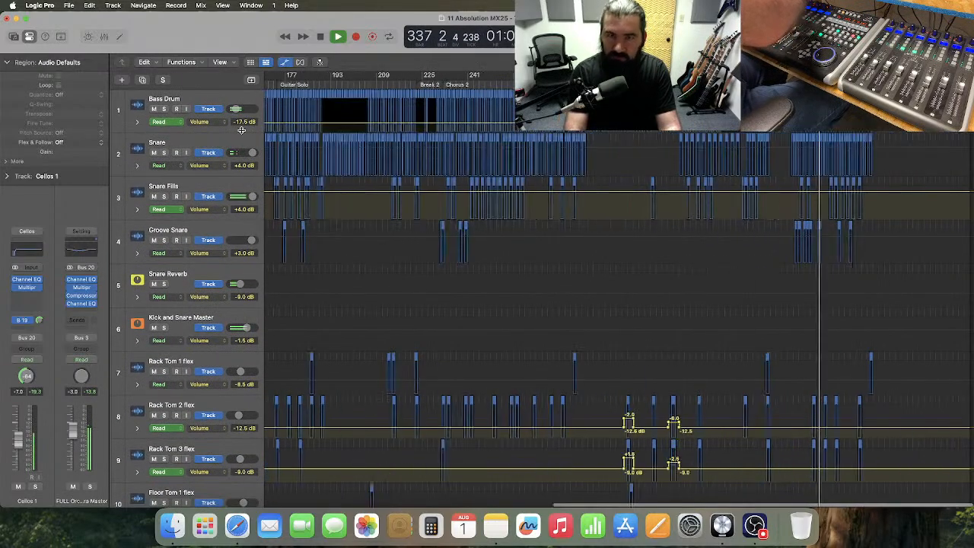
key(super+Left)
key(super+Left)
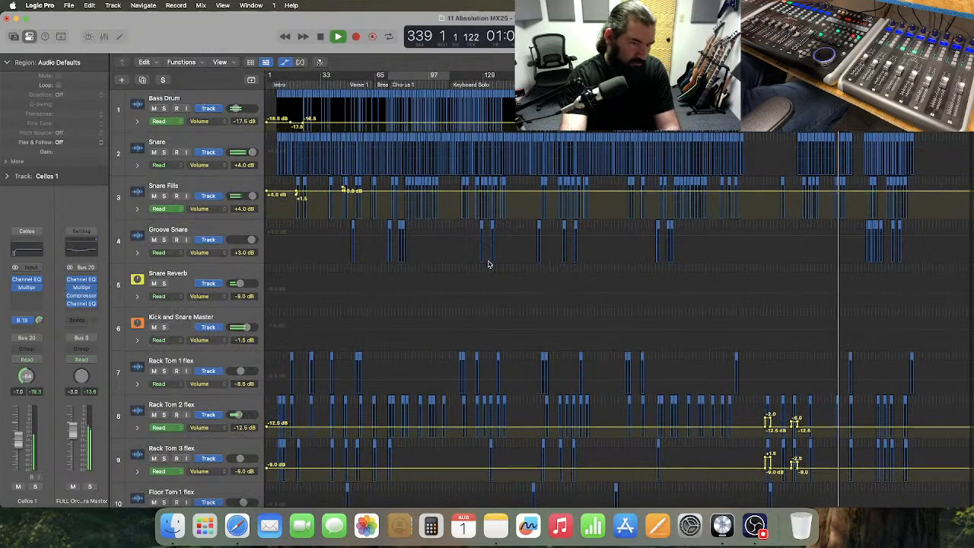
scroll(490, 268, down, 10)
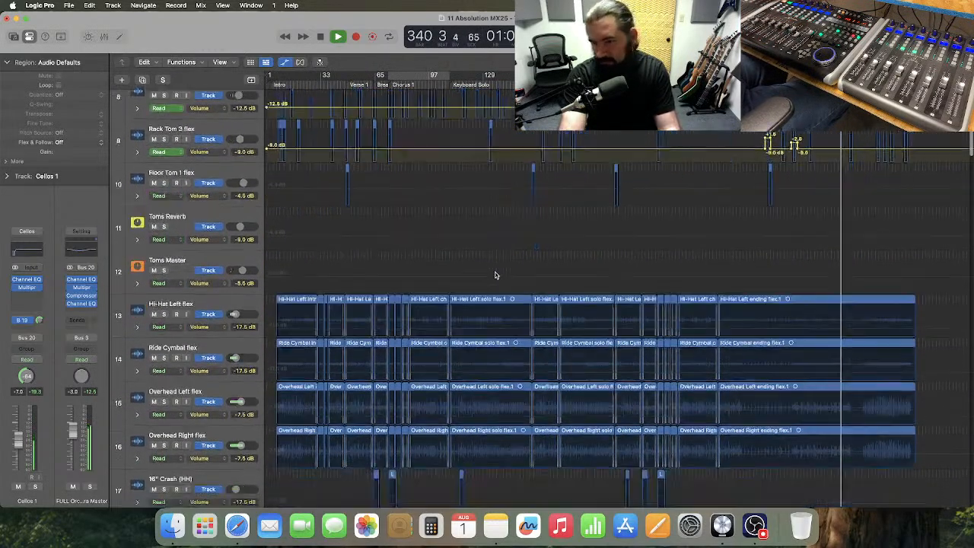
scroll(494, 274, down, 10)
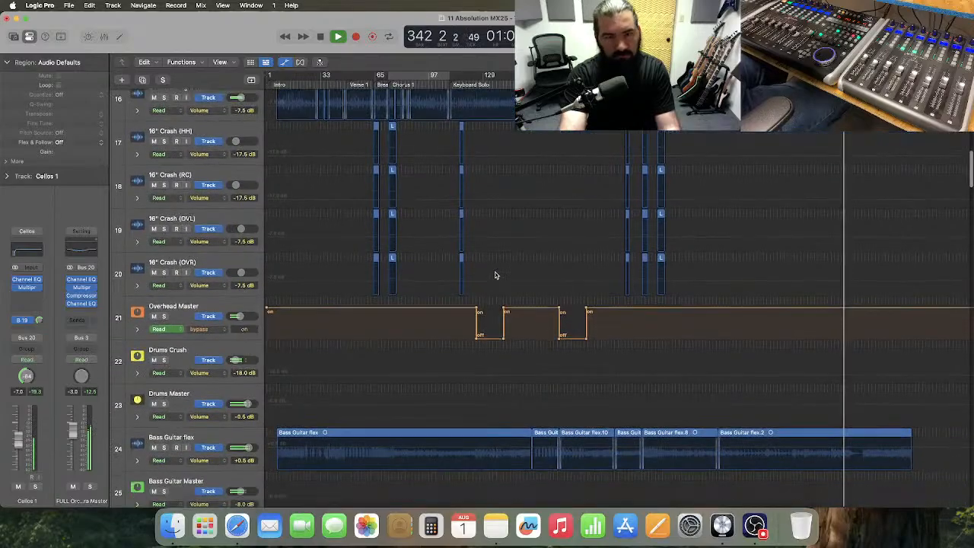
scroll(495, 274, down, 8)
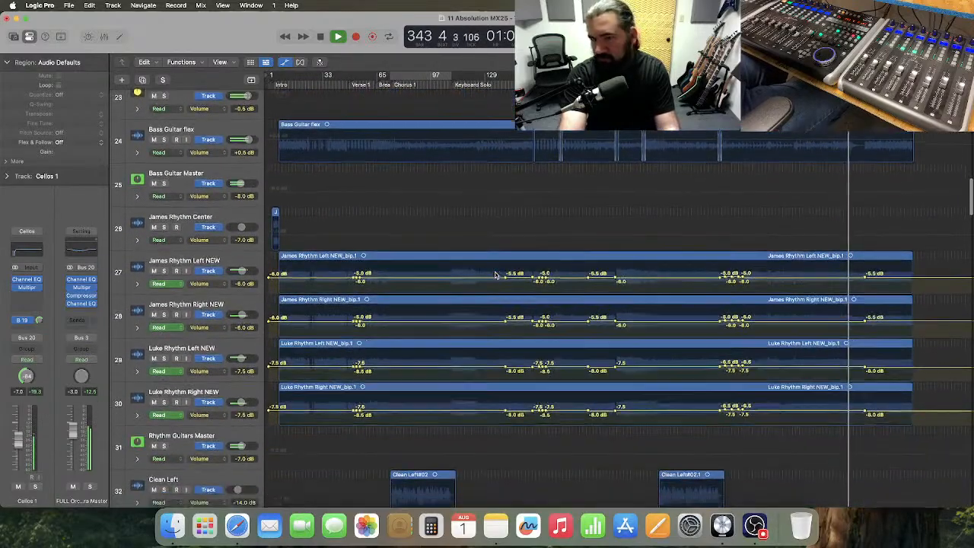
scroll(495, 275, down, 8)
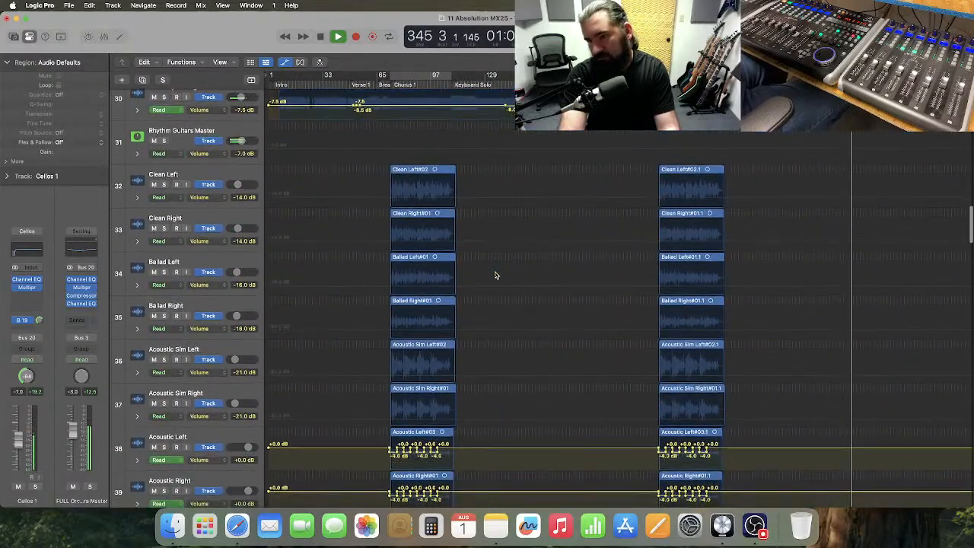
scroll(494, 274, down, 8)
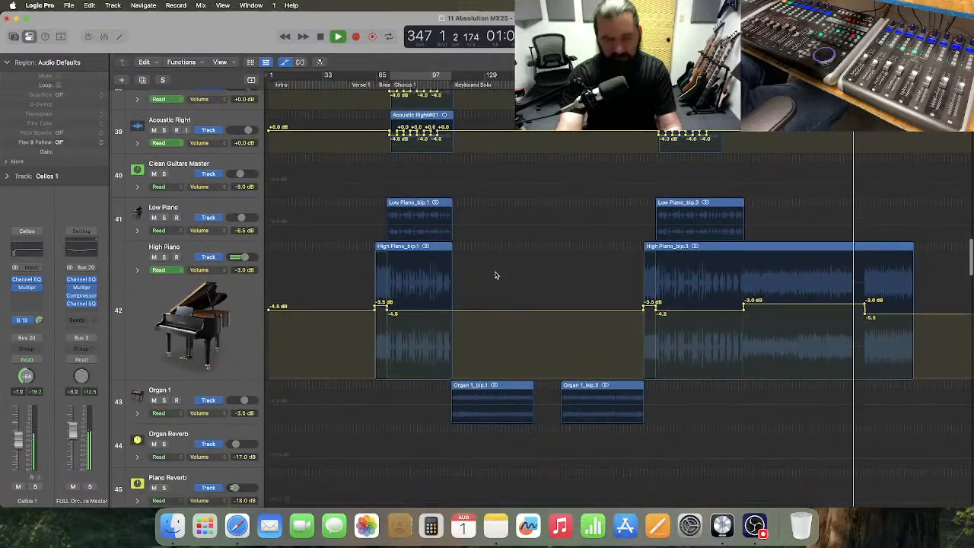
- Reduce the High Piano track to the normal track height and return the stopped playhead to the project start
key(space)
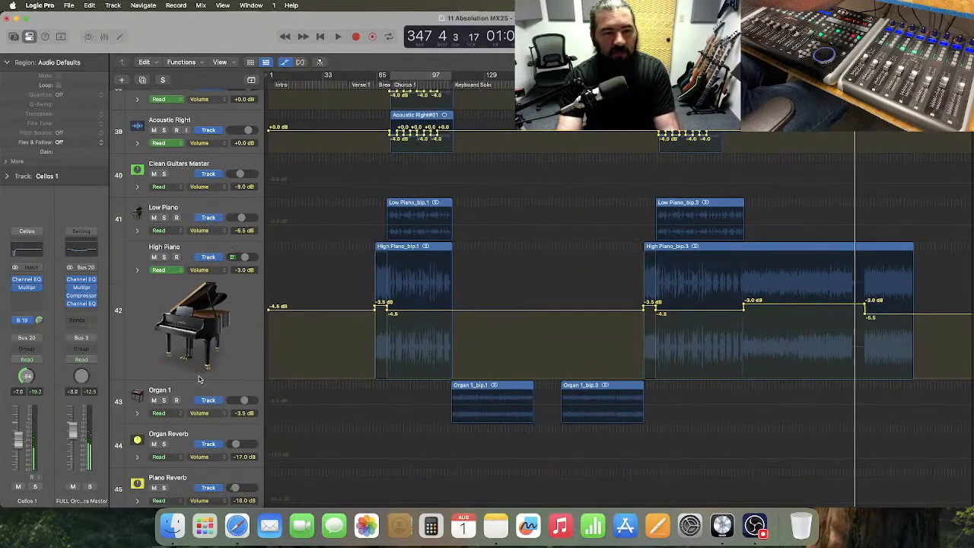
drag(199, 379, 212, 282)
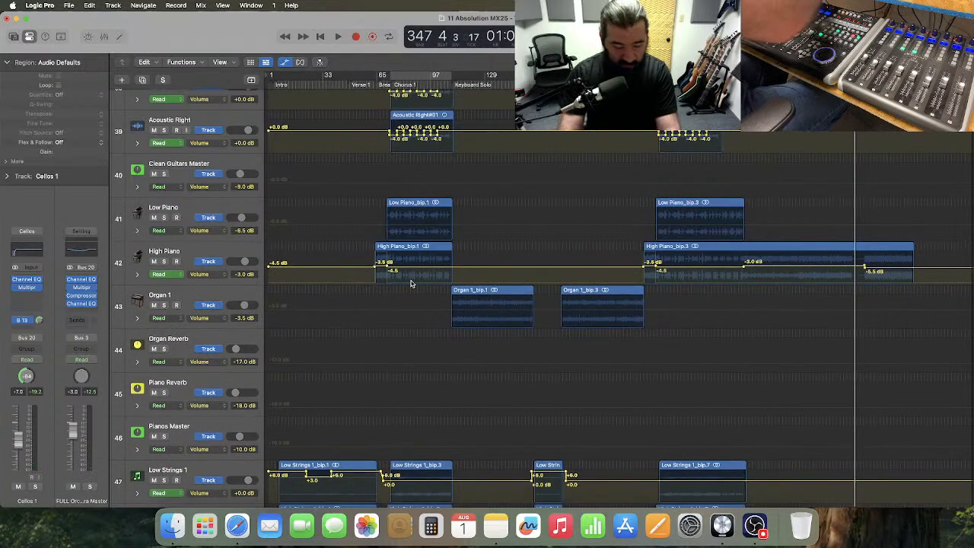
key(Return)
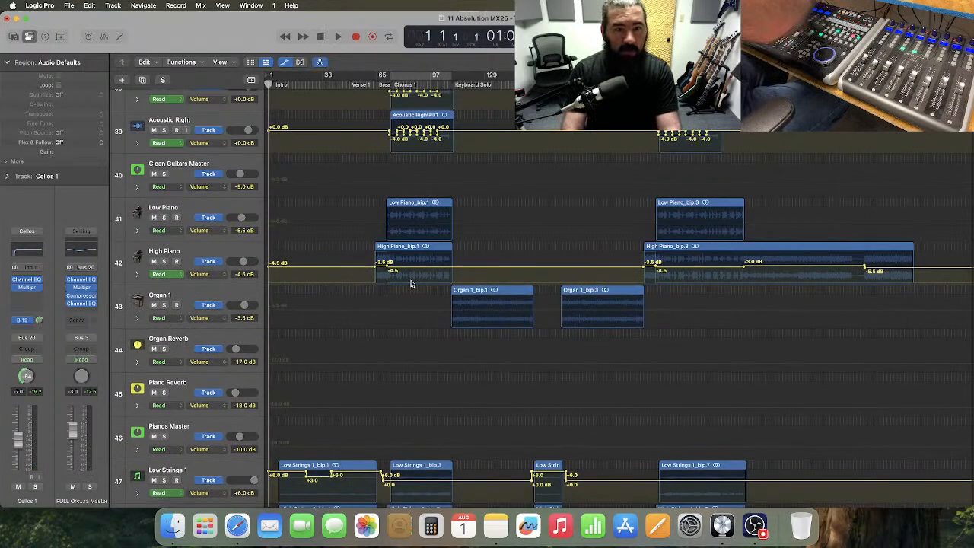
click(91, 5)
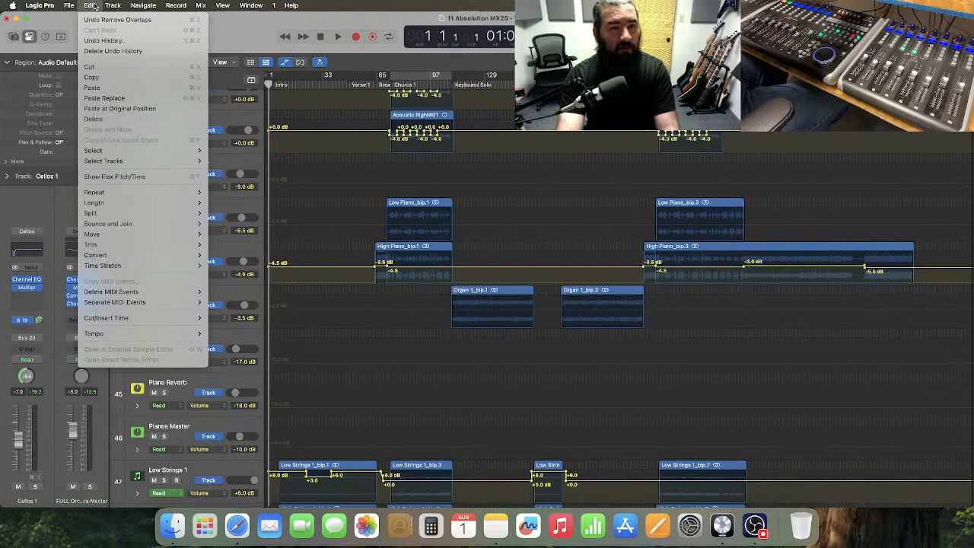
mouse_move(69, 5)
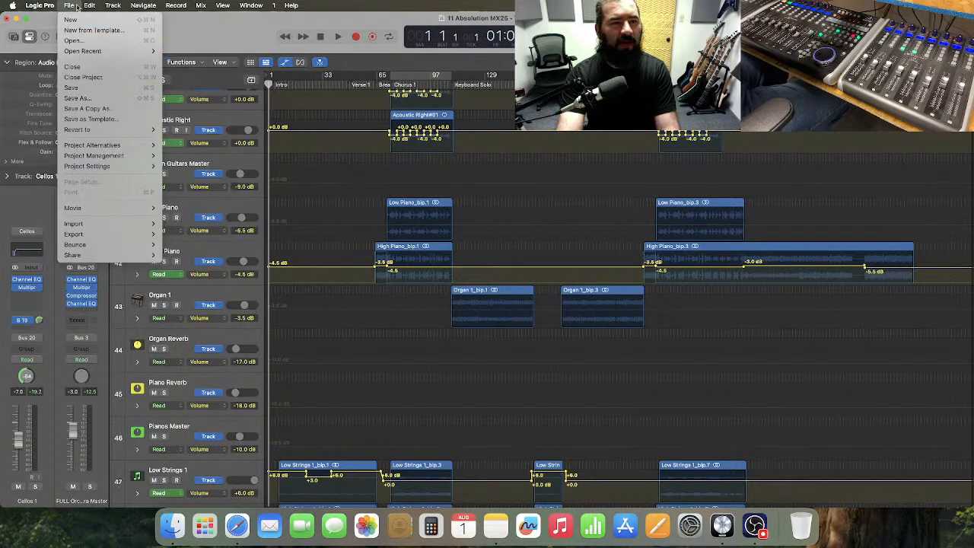
click(99, 24)
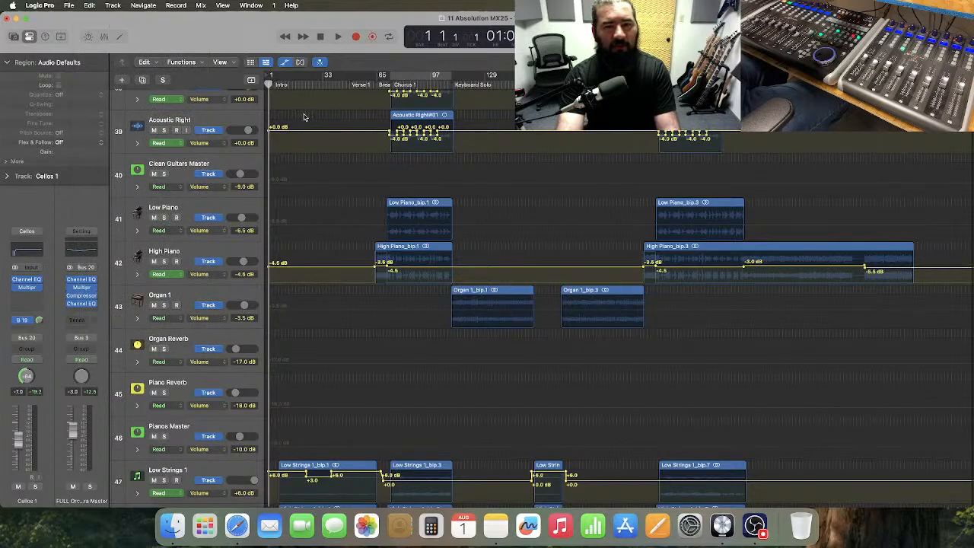
- Compare the track overview with automation hidden and shown, from the drum tracks down to the solo tracks
scroll(304, 116, up, 20)
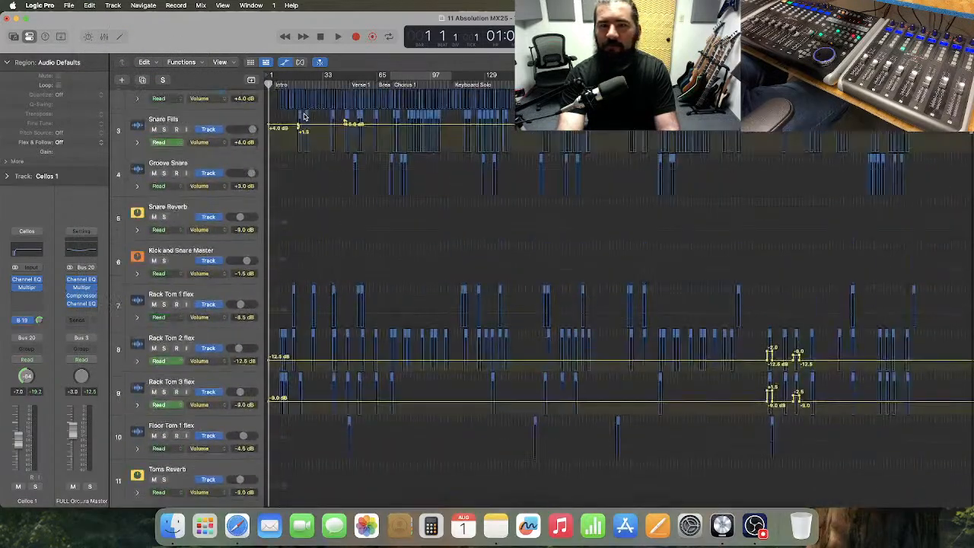
scroll(304, 116, up, 3)
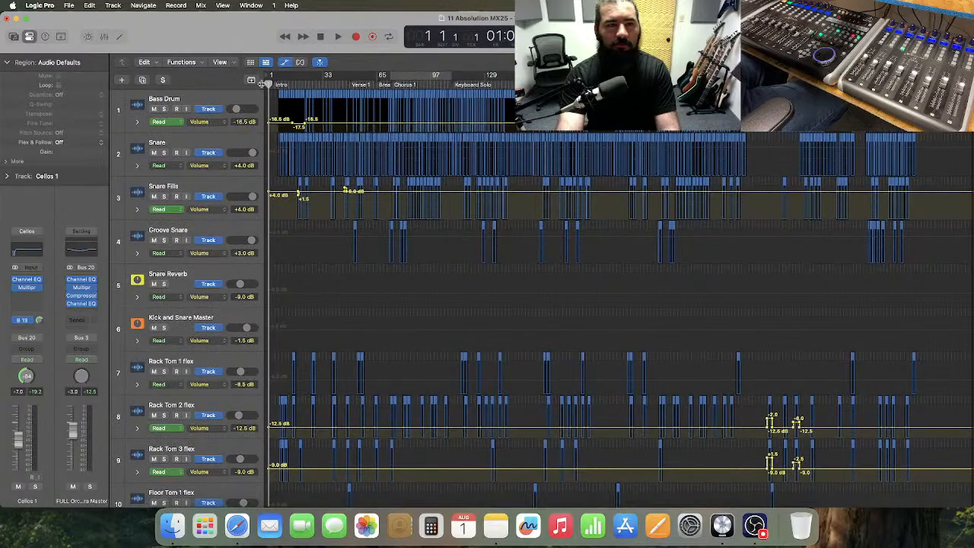
click(286, 62)
scroll(355, 177, down, 20)
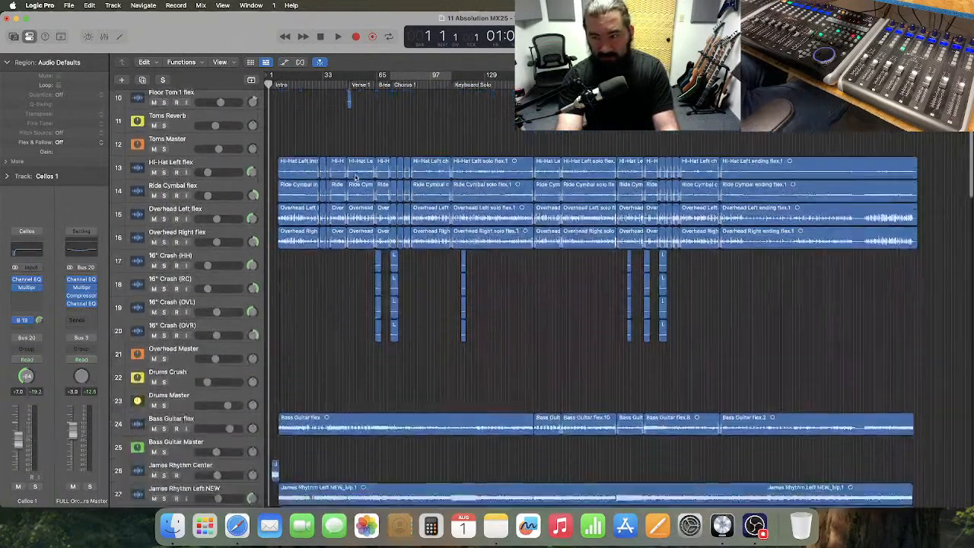
scroll(358, 177, down, 5)
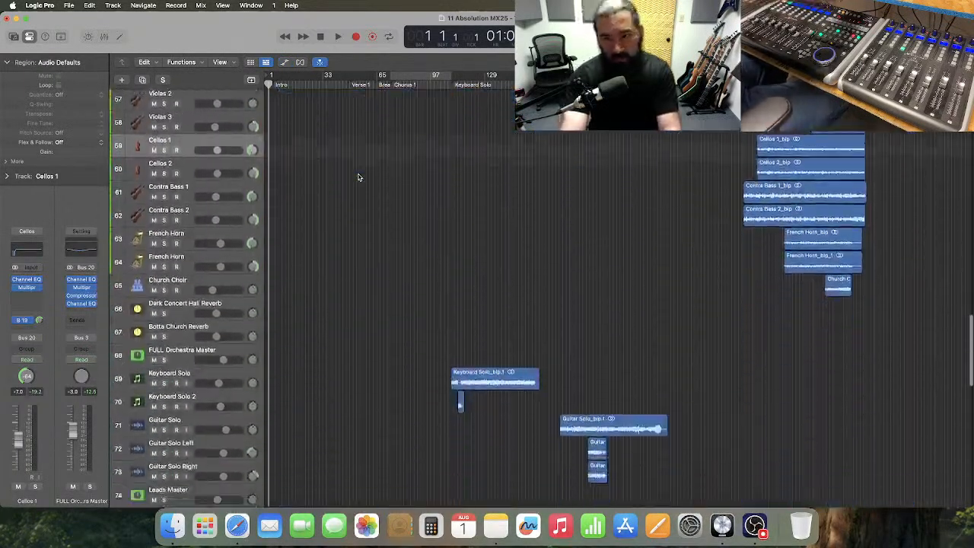
scroll(359, 177, up, 15)
scroll(358, 177, up, 10)
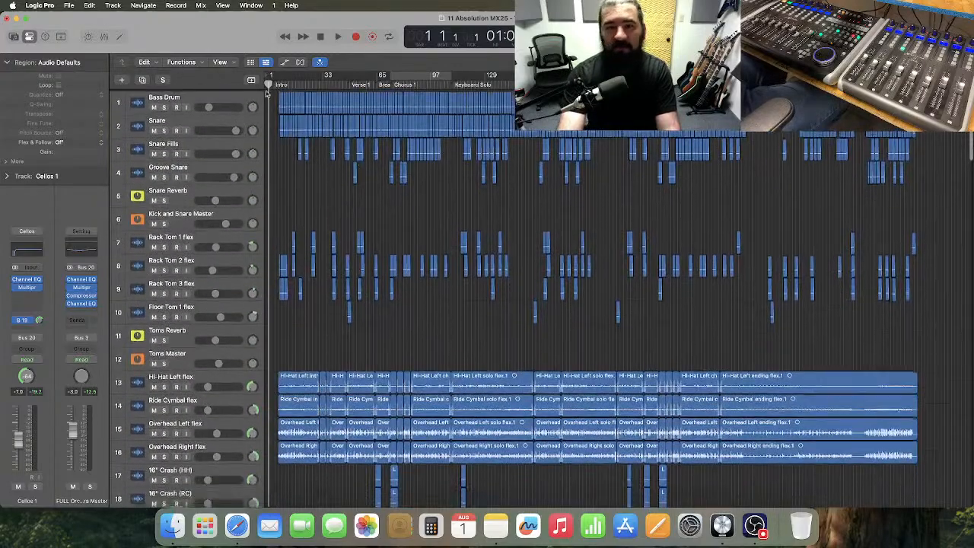
click(284, 64)
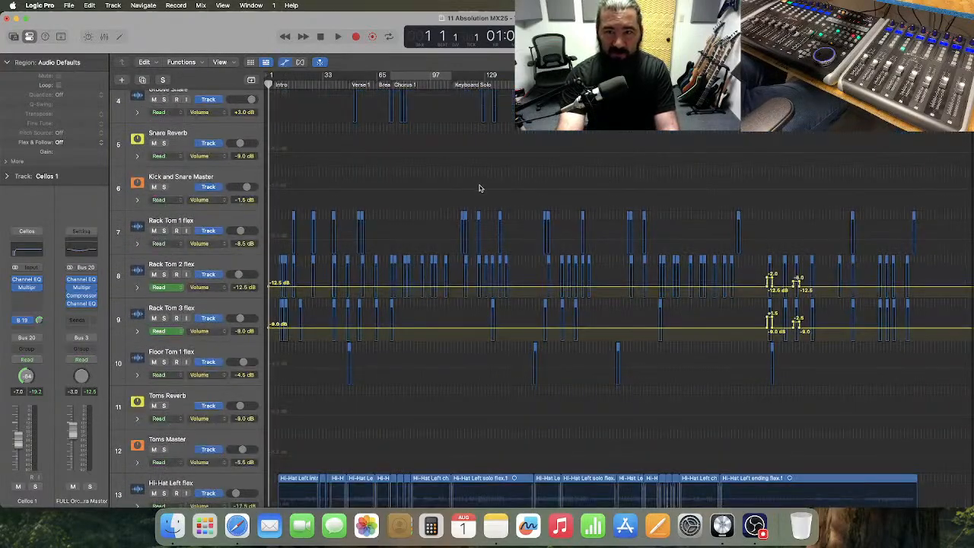
scroll(480, 187, up, 5)
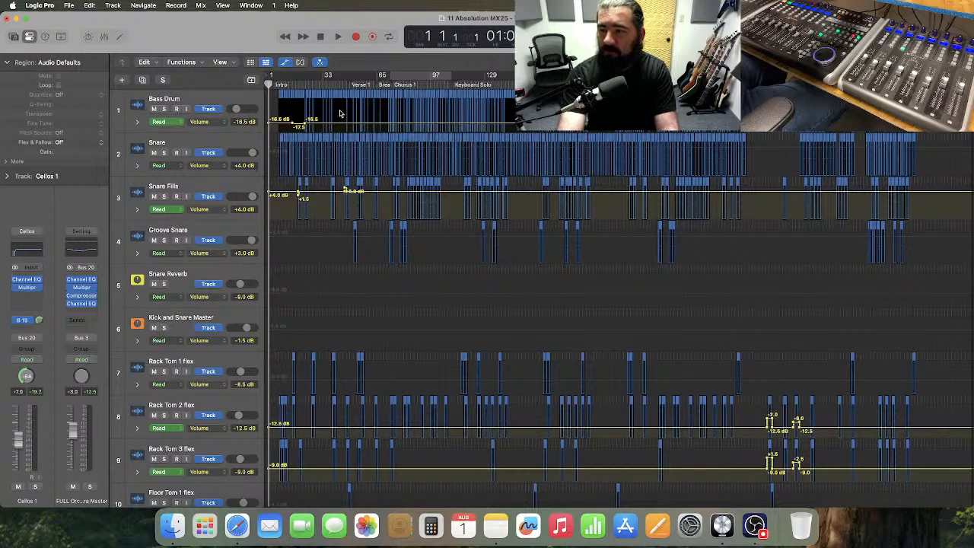
- Hide the automation and examine the arrangement from the drums down to the lead and background vocal tracks
click(282, 66)
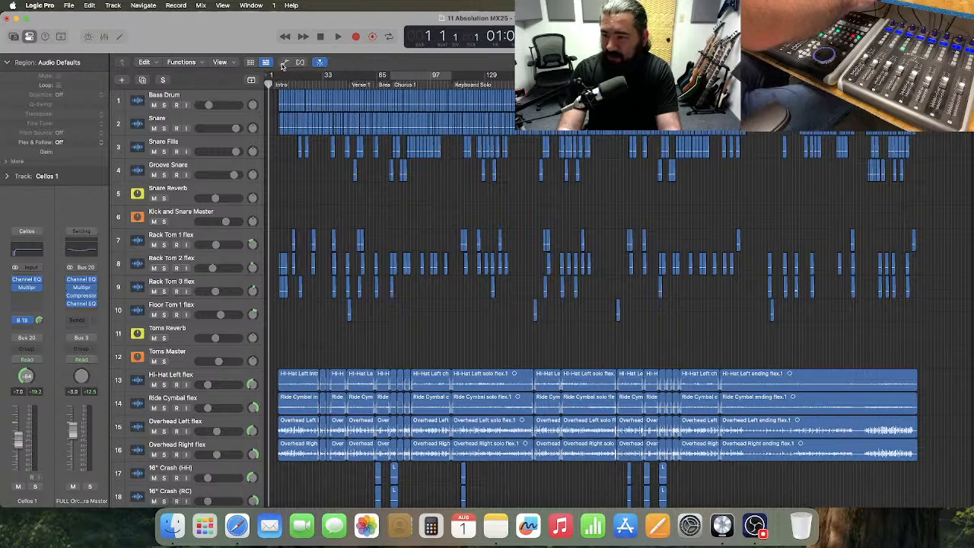
scroll(321, 181, down, 10)
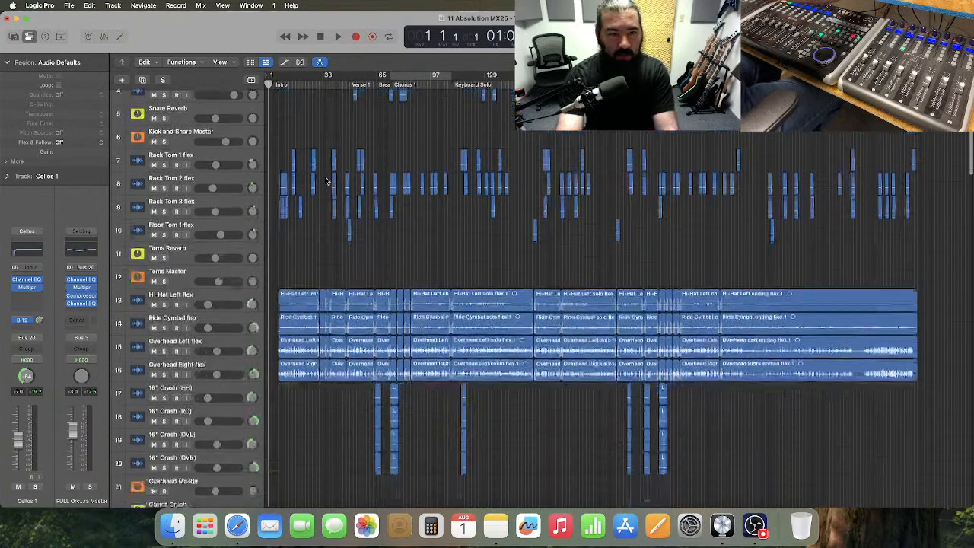
scroll(321, 181, down, 14)
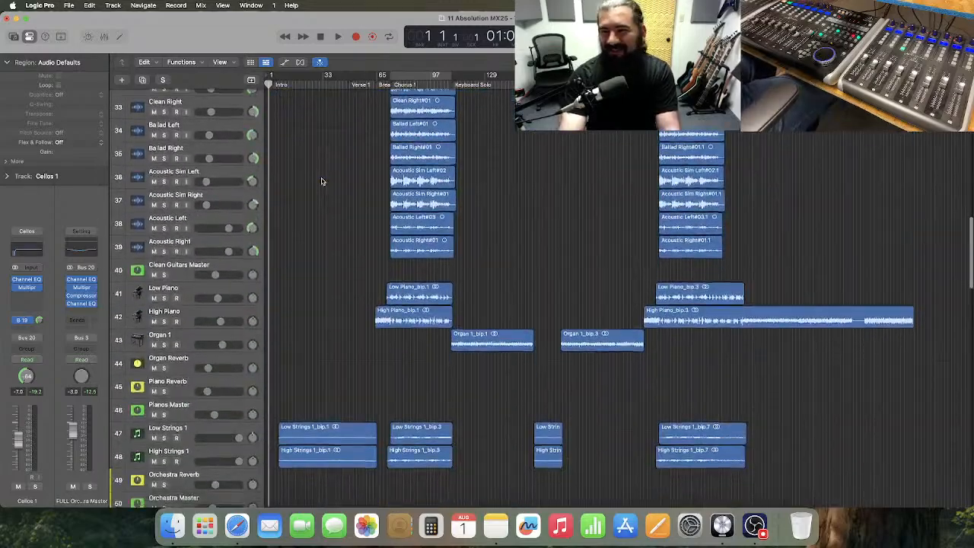
scroll(323, 184, down, 12)
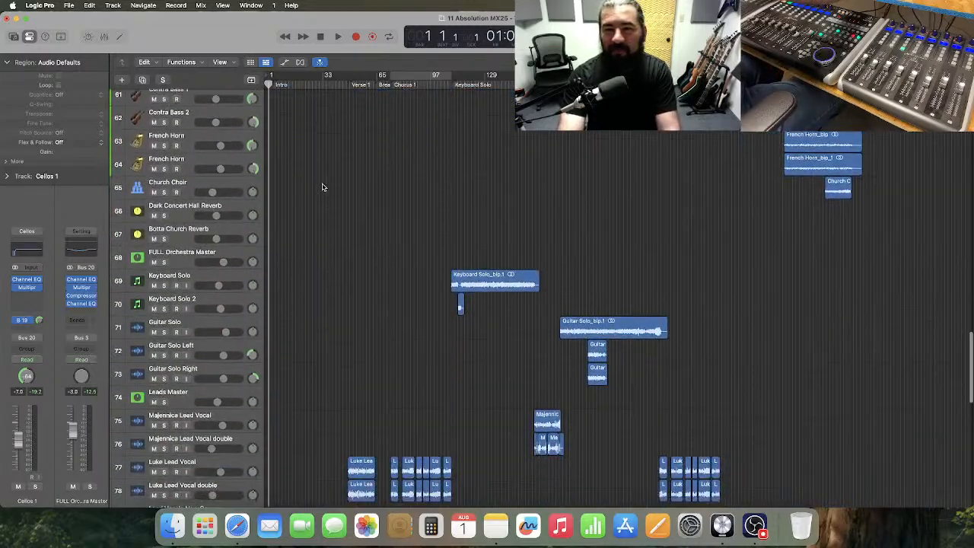
scroll(322, 186, down, 5)
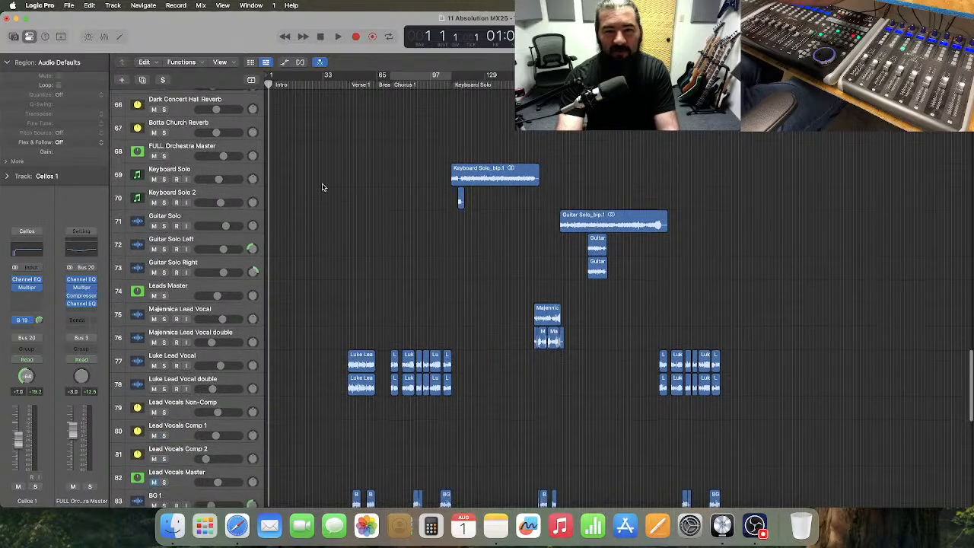
scroll(322, 187, down, 2)
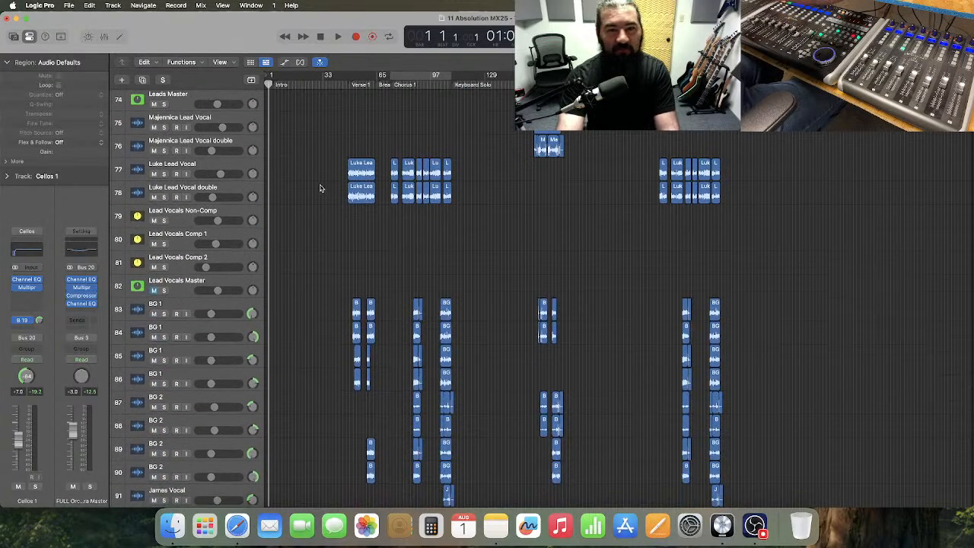
scroll(319, 194, down, 1)
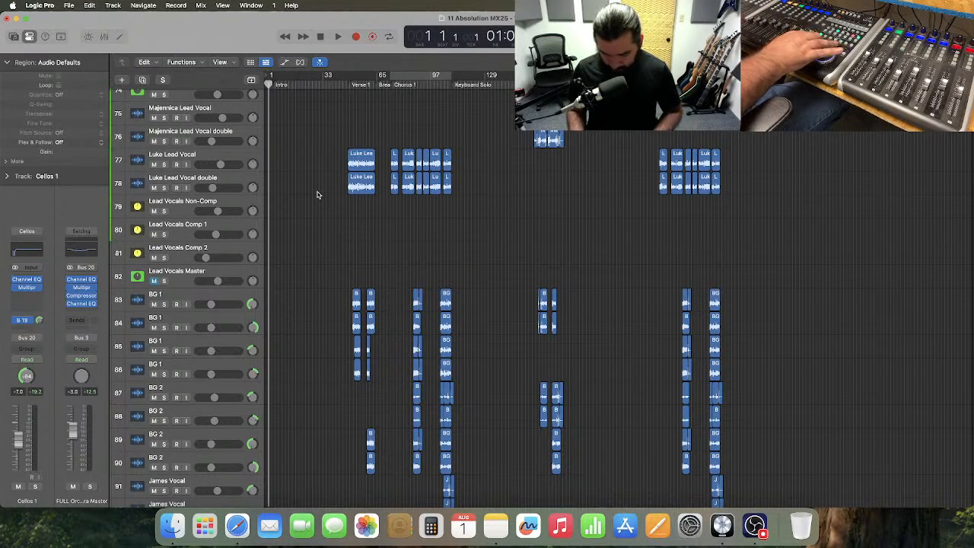
scroll(318, 194, up, 10)
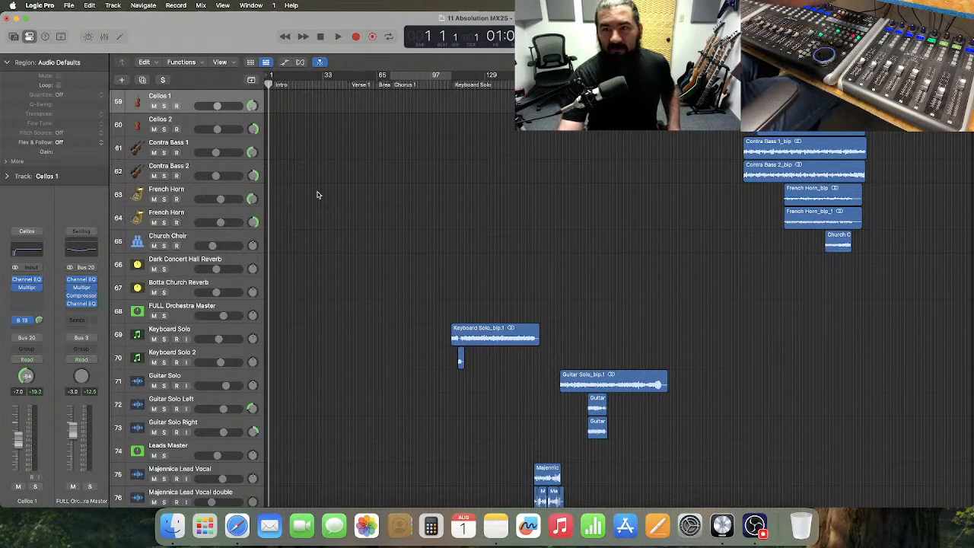
scroll(335, 193, down, 10)
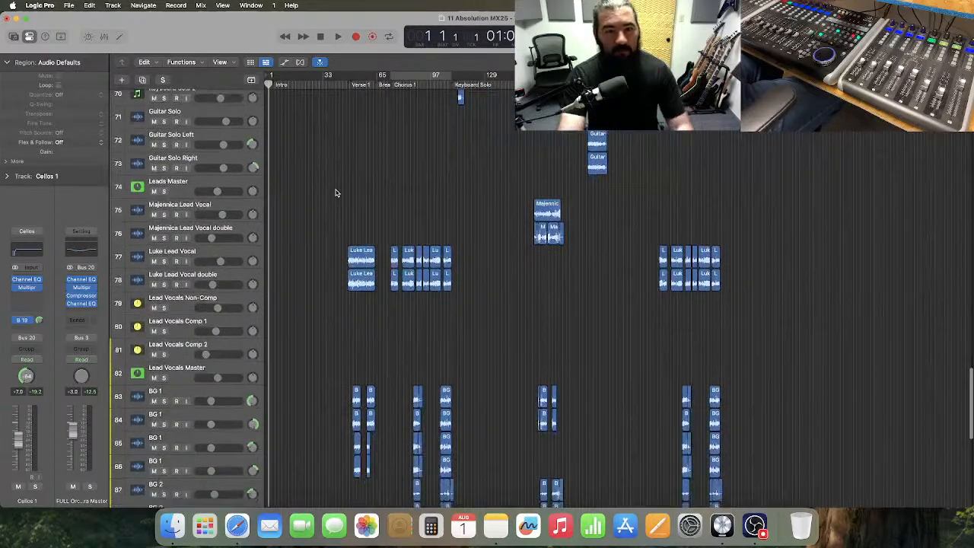
scroll(334, 193, down, 1)
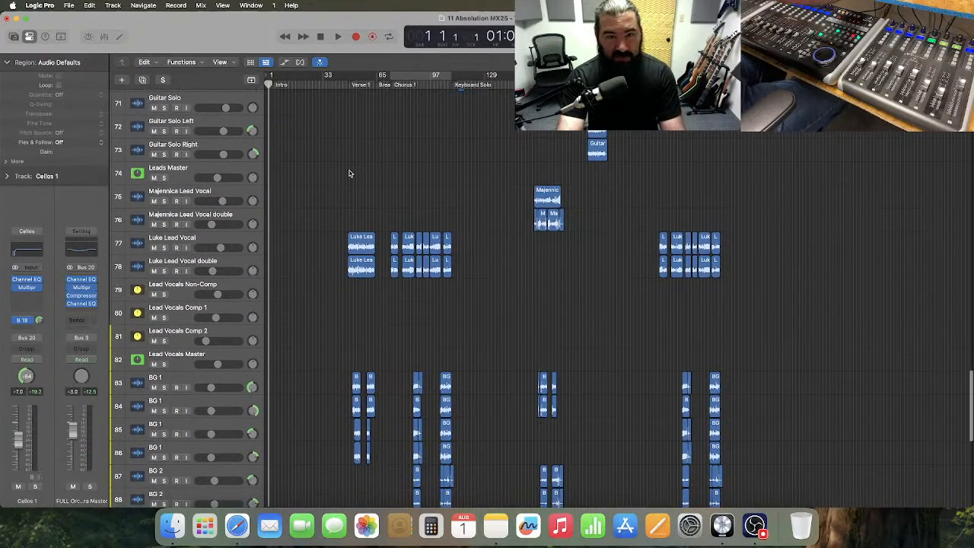
- Show the track automation, move the playhead to bar 153 and frame the Verse 2 lead vocal regions
click(285, 62)
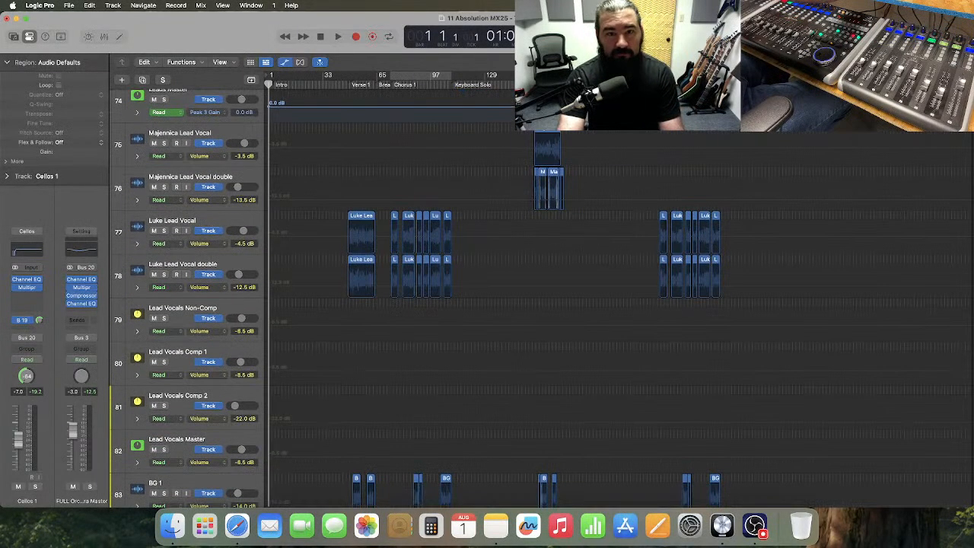
key(super+Right)
key(super+Right)
key(super+Right)
key(super+Right)
key(super+Right)
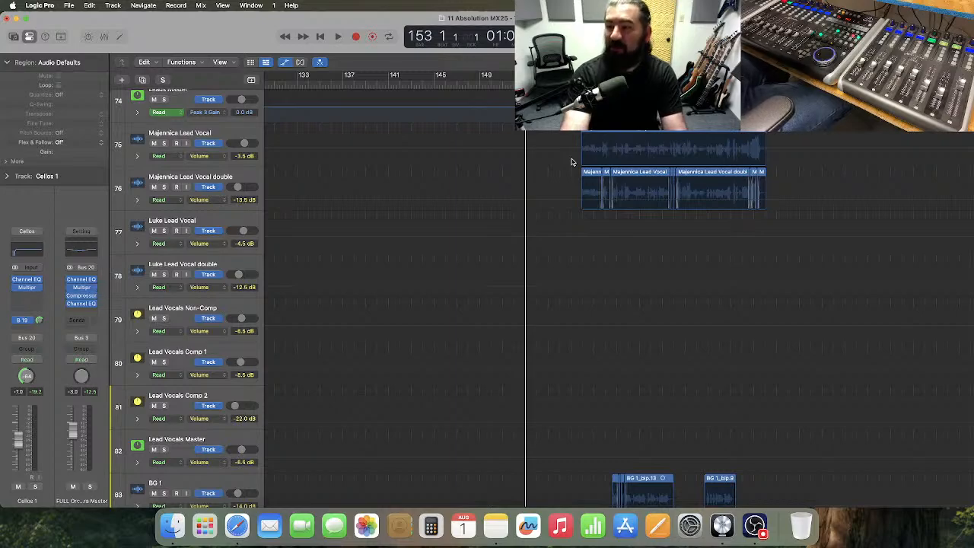
scroll(585, 183, right, 10)
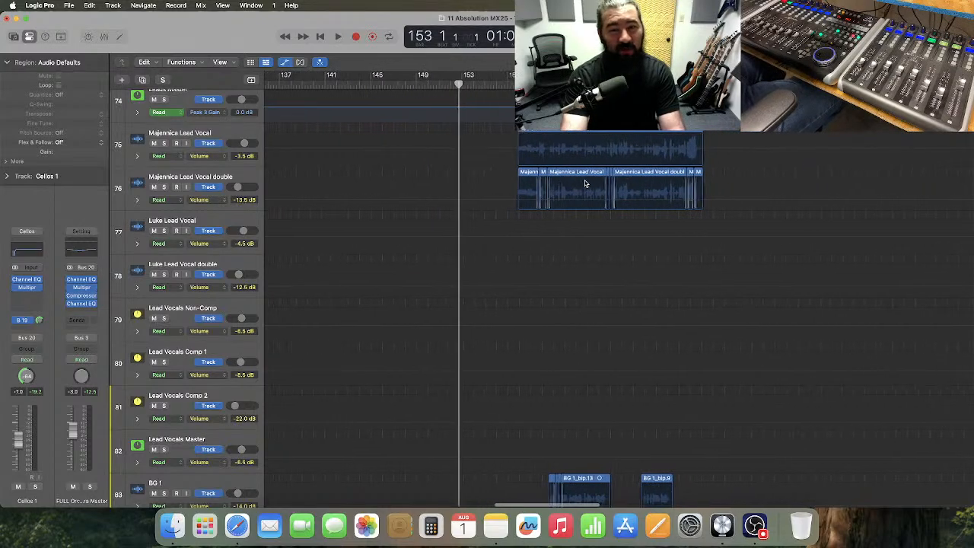
scroll(585, 182, right, 6)
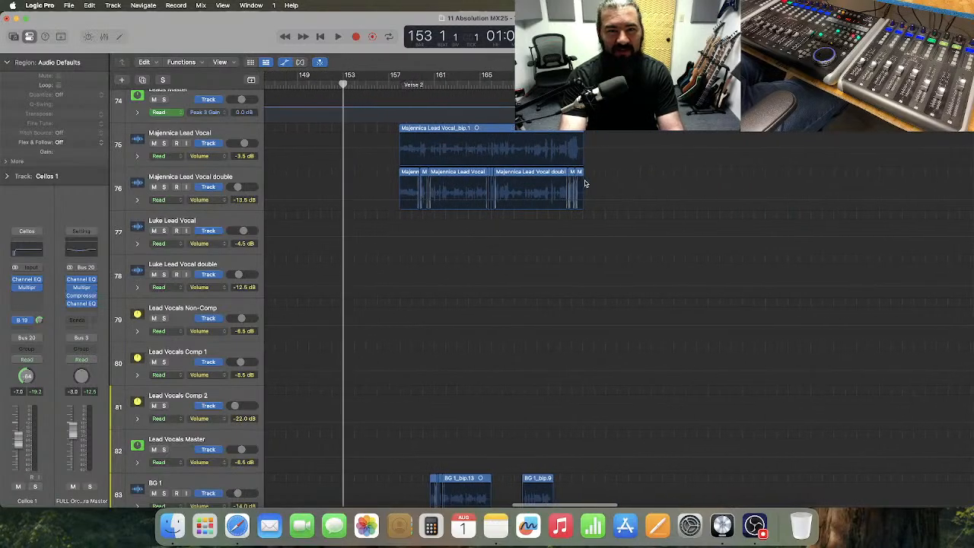
scroll(585, 183, right, 2)
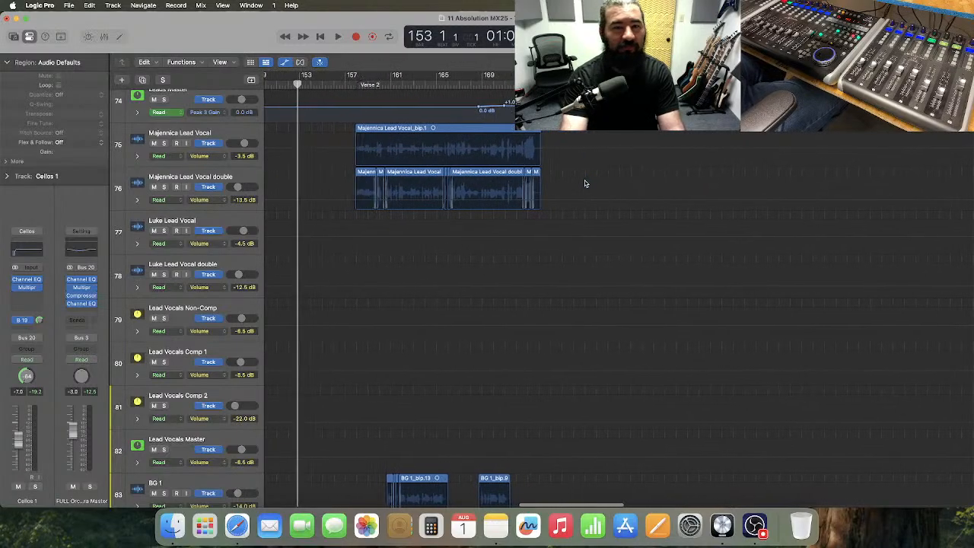
scroll(585, 183, down, 1)
scroll(585, 183, left, 4)
scroll(585, 182, up, 1)
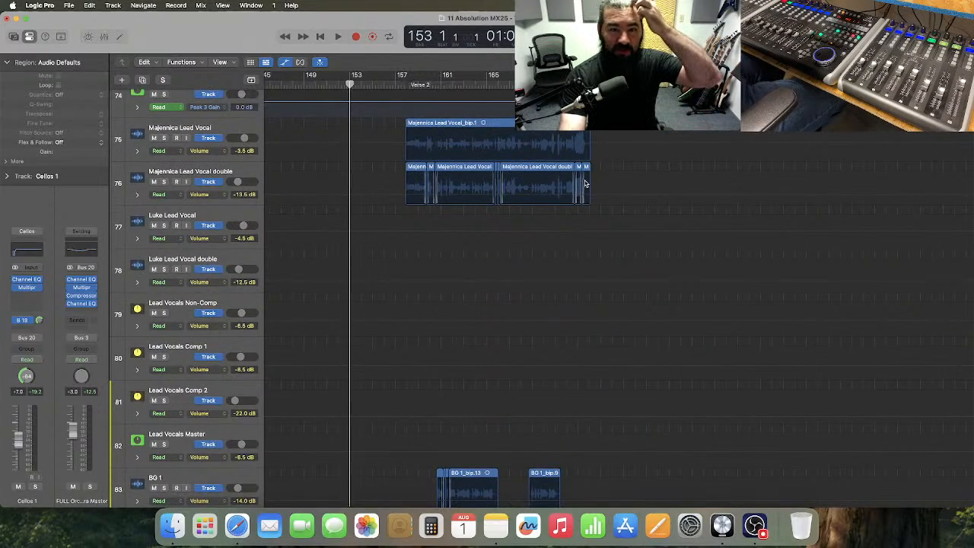
- Enlarge the Verse 2 lead vocal track and its double together, and select only the lead vocal track
click(235, 127)
shift+click(222, 166)
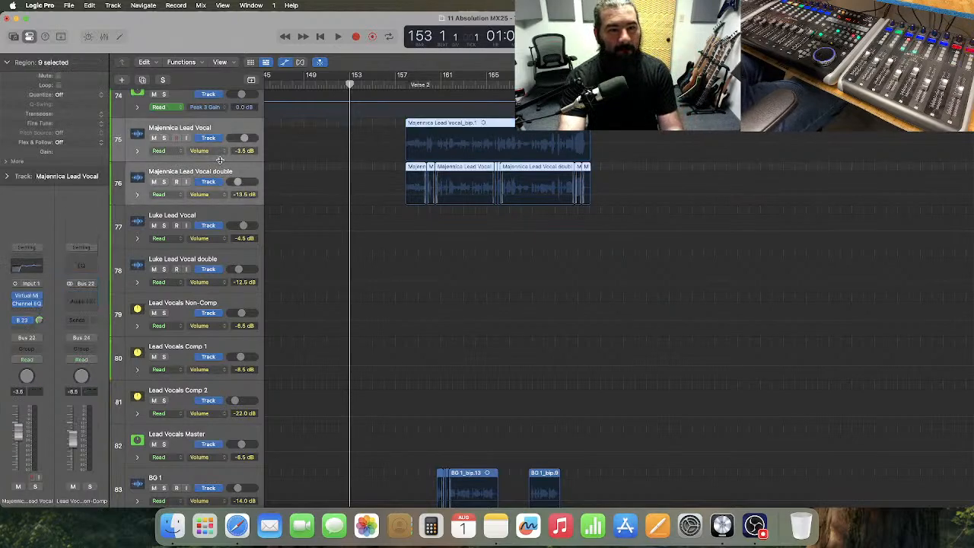
drag(219, 159, 225, 226)
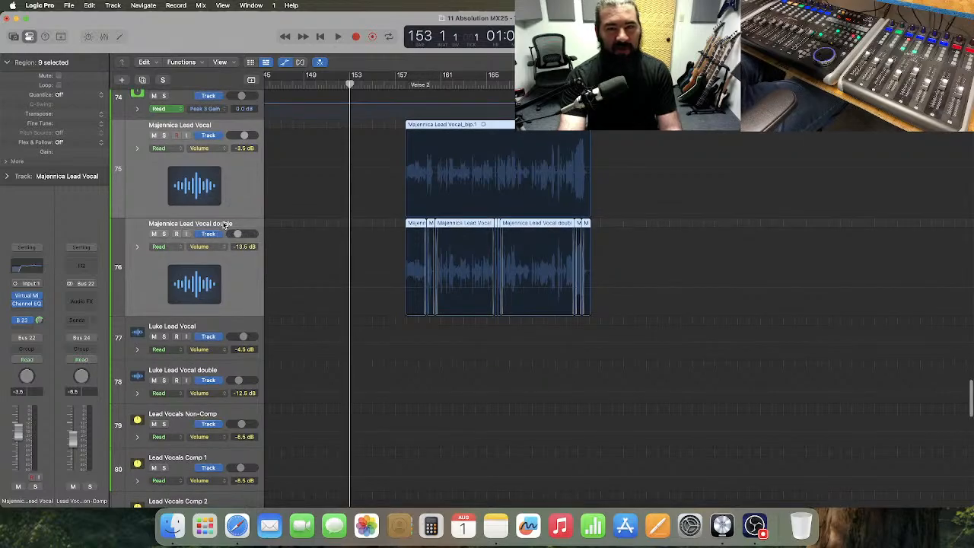
click(238, 185)
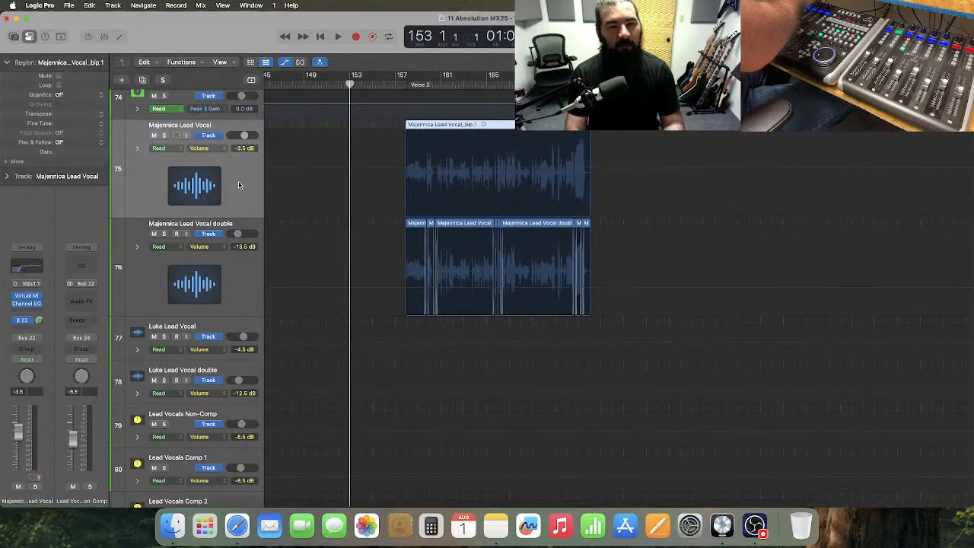
key(super+Right)
key(super+Right)
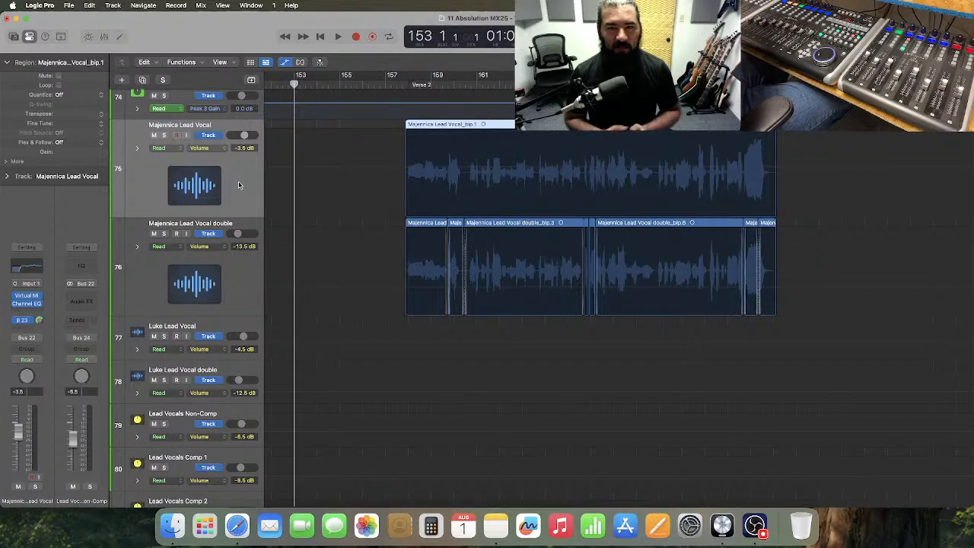
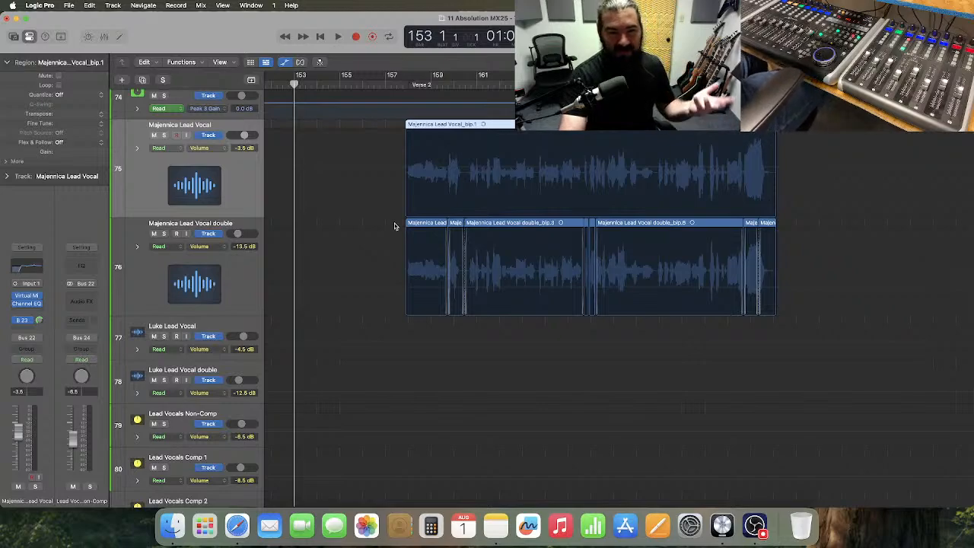
- Place the playhead at bar 156 beat 3, just ahead of the Verse 2 lead vocal, and fit its regions in view
scroll(395, 226, right, 2)
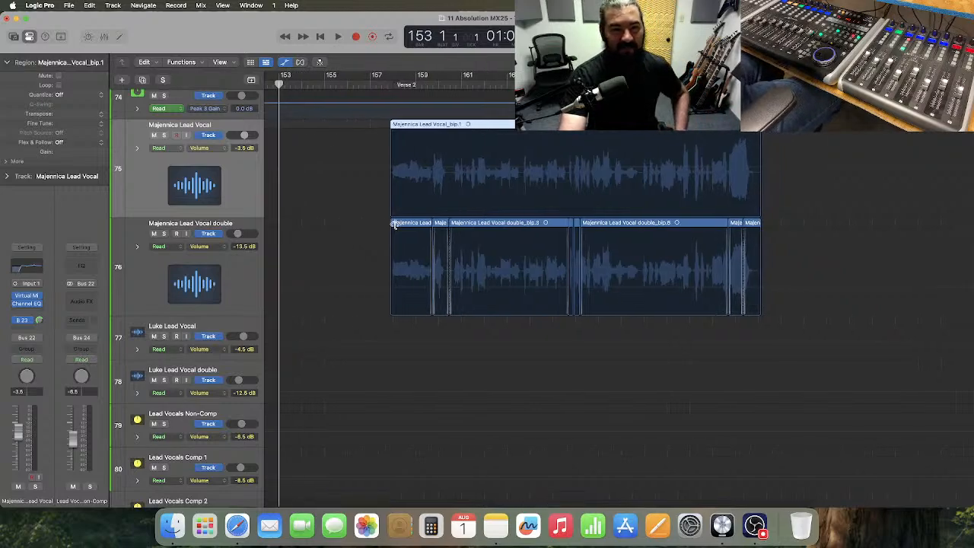
click(358, 83)
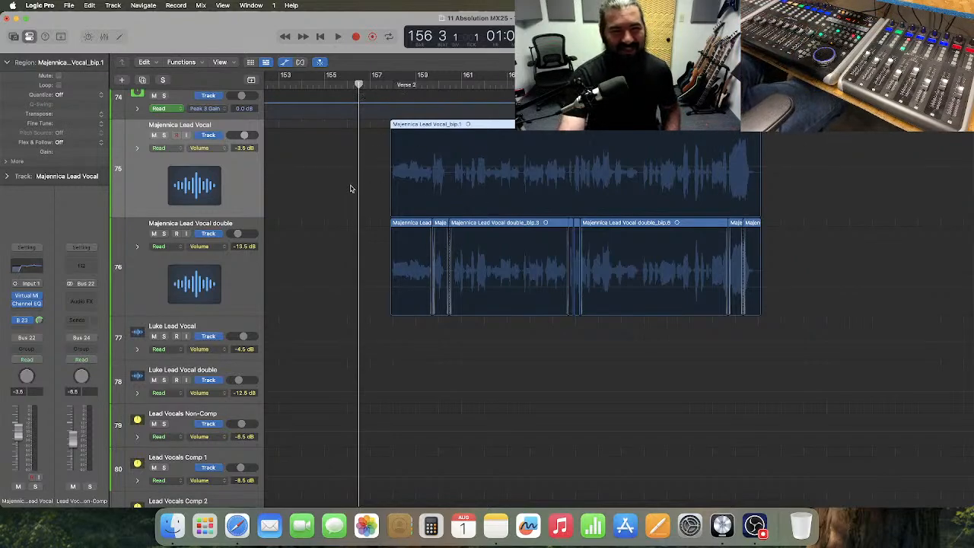
scroll(287, 188, right, 2)
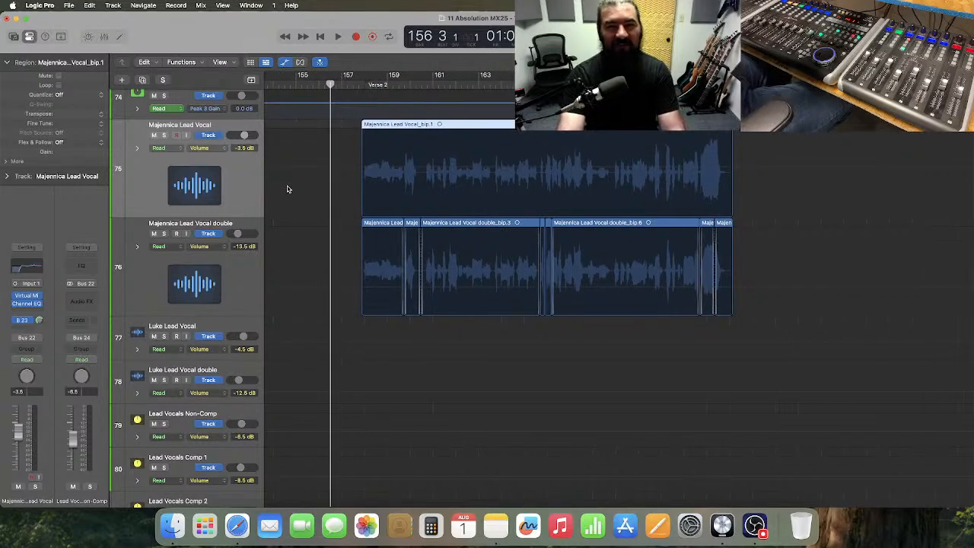
scroll(288, 188, right, 1)
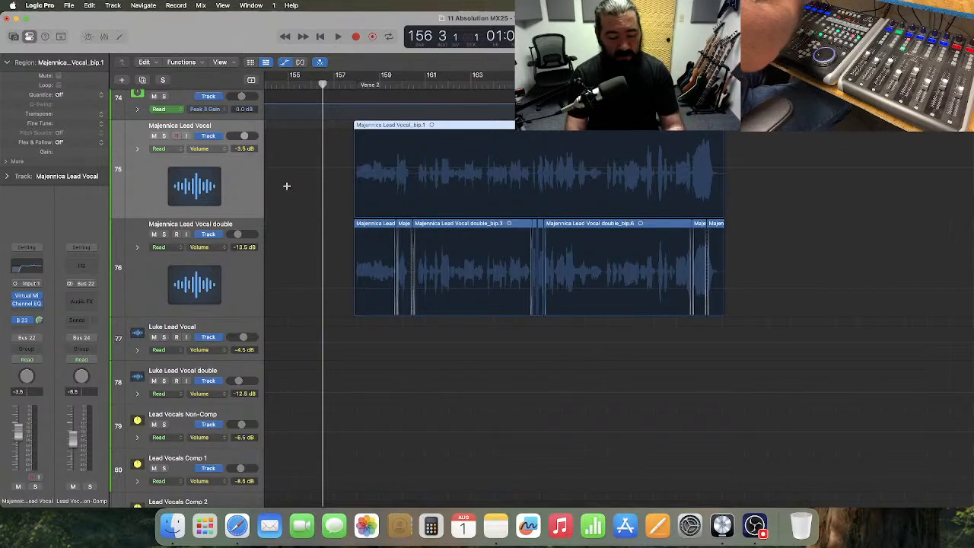
key(super+Right)
key(super+Right)
key(super+Left)
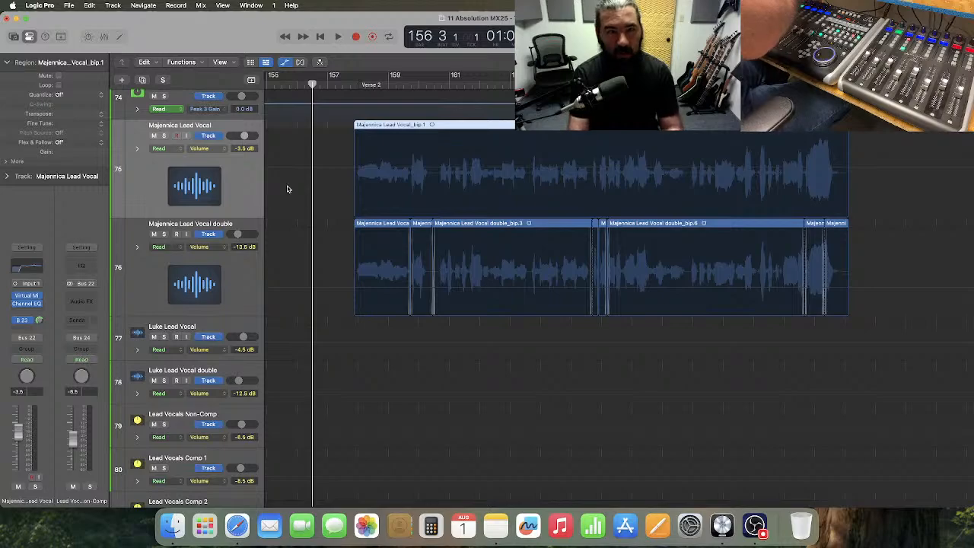
- Play Verse 2 and start volume automation on the lead vocal at -3.5 dB and on its double at -13.5 dB
key(space)
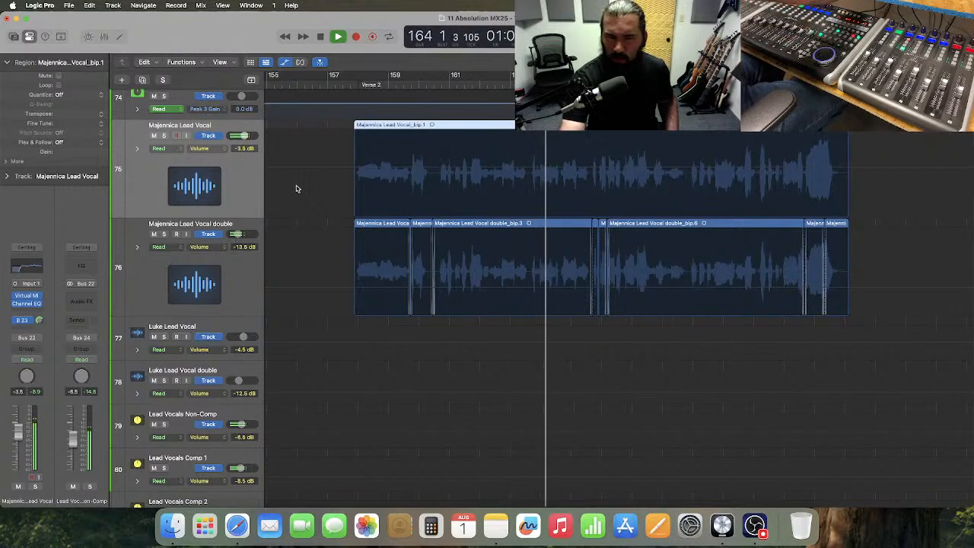
click(324, 211)
click(365, 278)
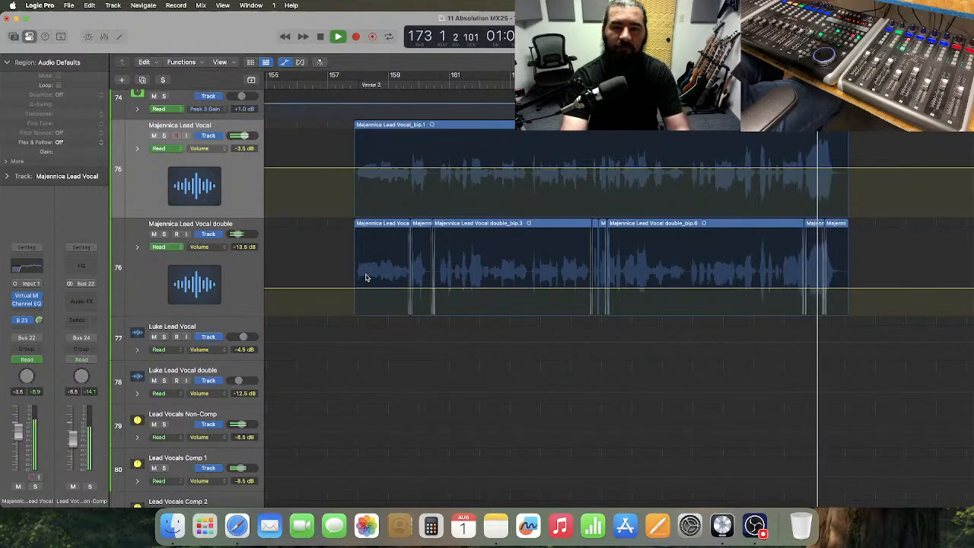
- Stop playback and add matching volume automation points near bars 167 and 169 on the Verse 2 lead vocal and its double
key(space)
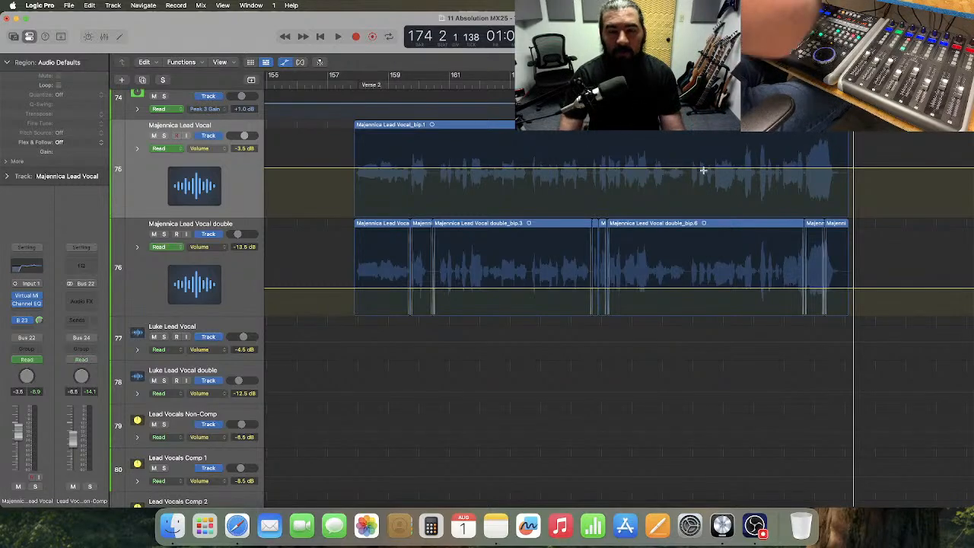
key(super+Right)
drag(649, 181, 576, 314)
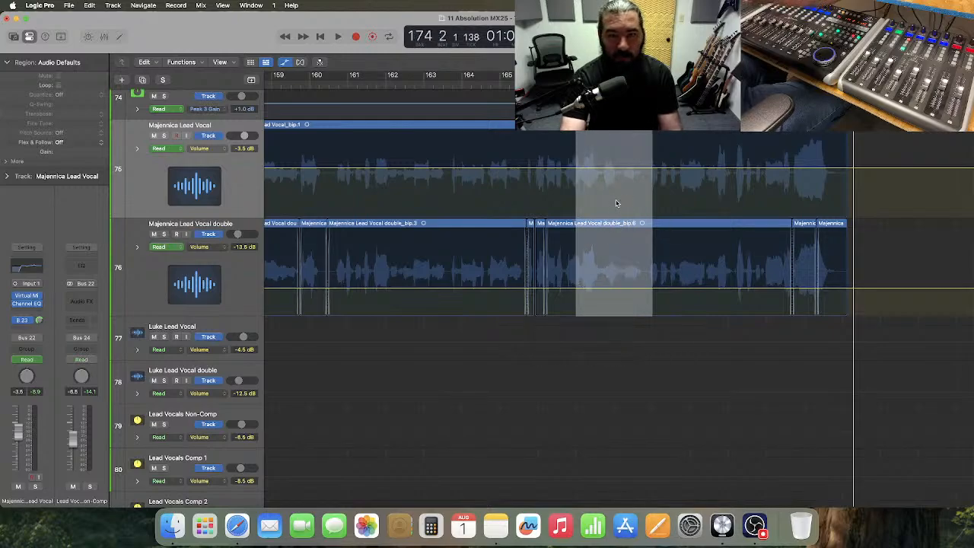
click(616, 203)
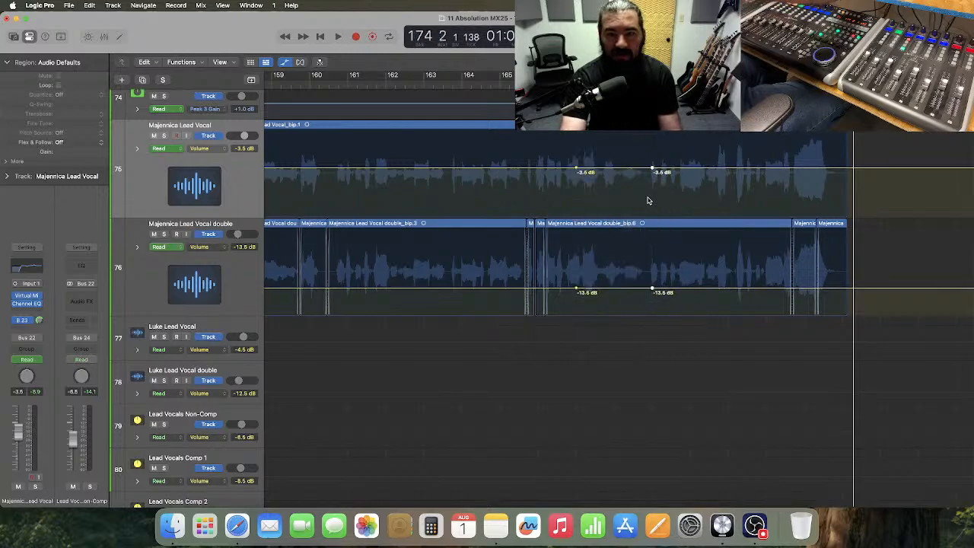
drag(652, 169, 648, 178)
- Delete the volume automation points near bar 167 from both the lead vocal and its double
scroll(662, 186, left, 3)
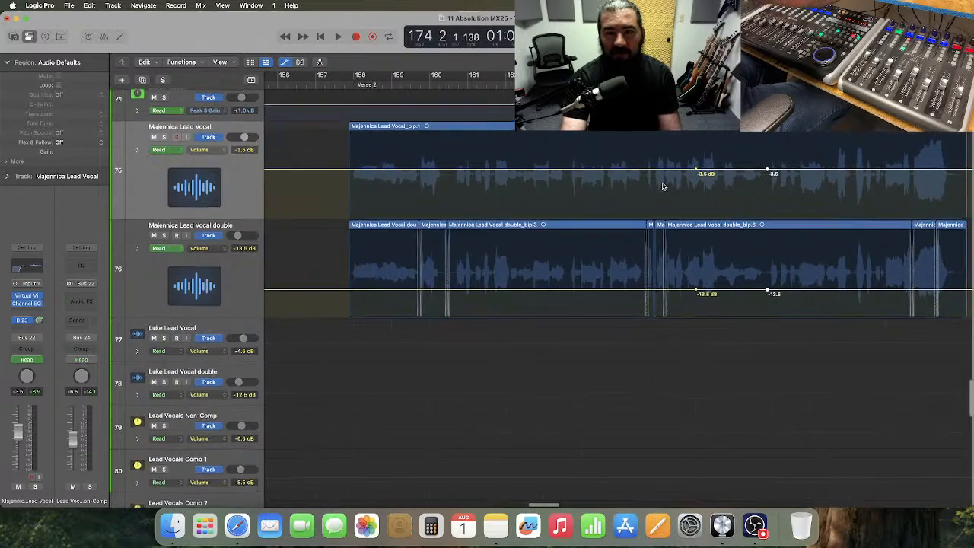
drag(690, 224, 714, 309)
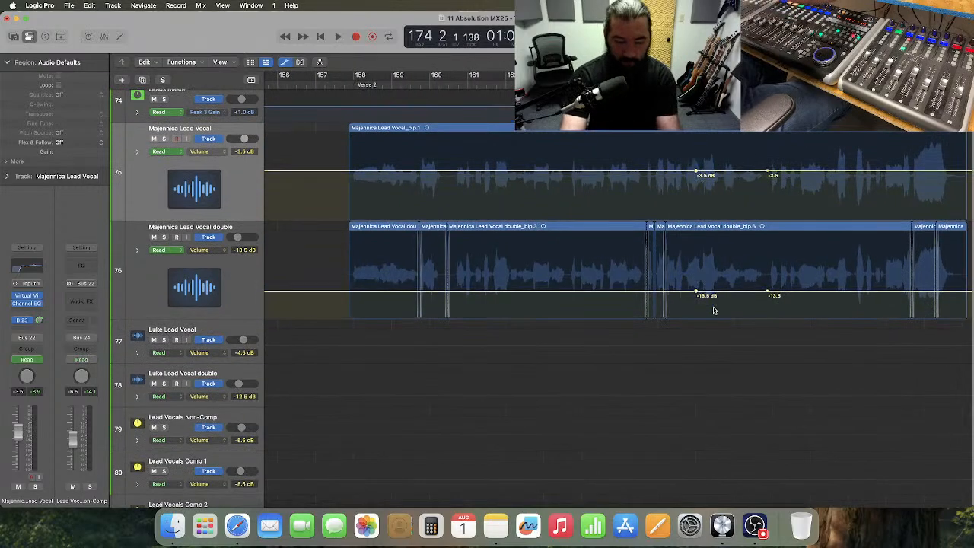
key(Delete)
- Enlarge the lead vocal track and raise the volume before bar 169 to -2.5 dB on the lead and -12.5 dB on the double
drag(196, 222, 196, 272)
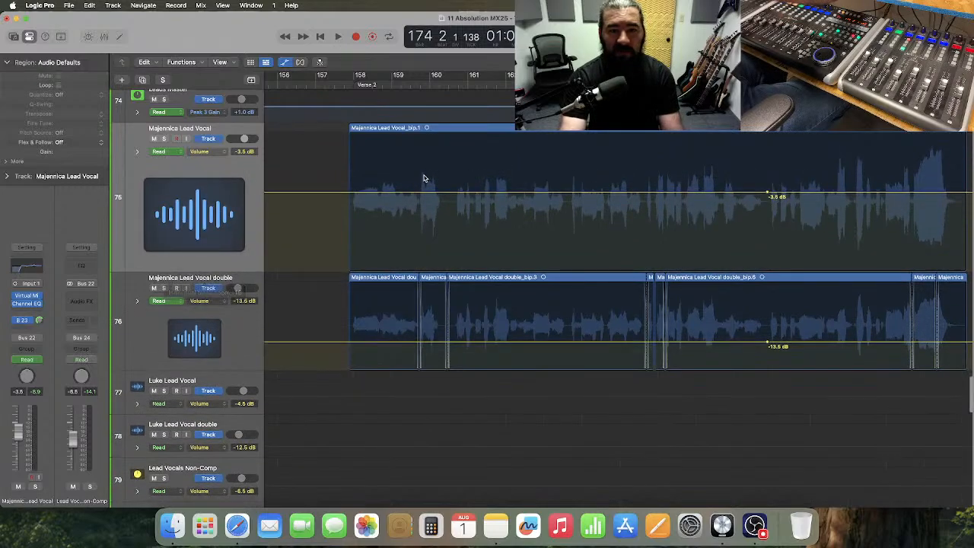
drag(425, 174, 540, 350)
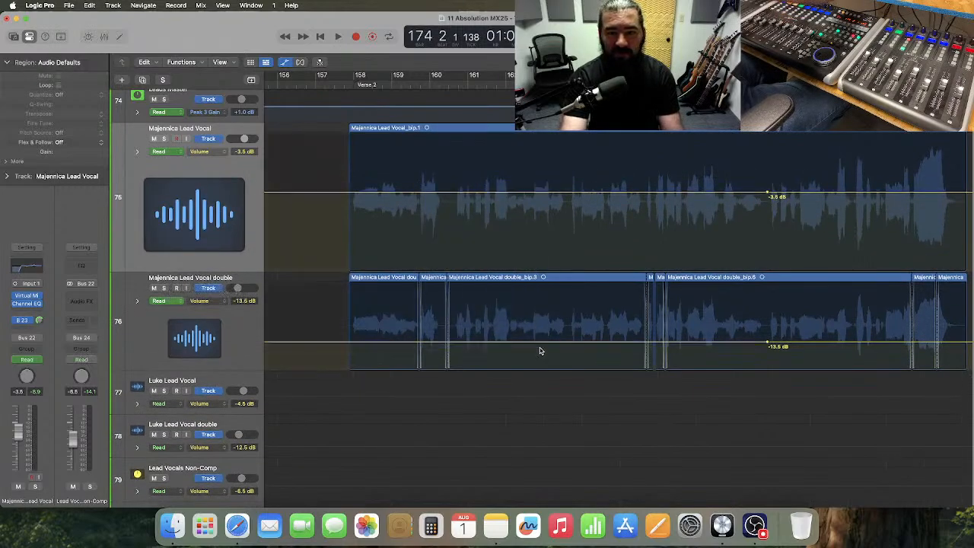
drag(490, 193, 473, 191)
- Play Verse 2 from bar 156 and set the volume before bar 169 to -3.0 dB on the lead and -13.0 dB on the double
click(449, 85)
click(285, 84)
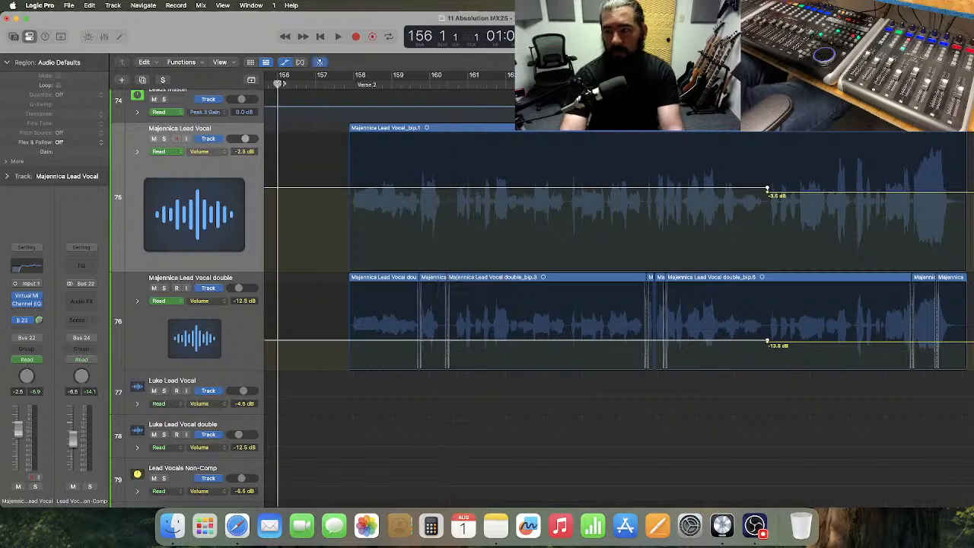
key(space)
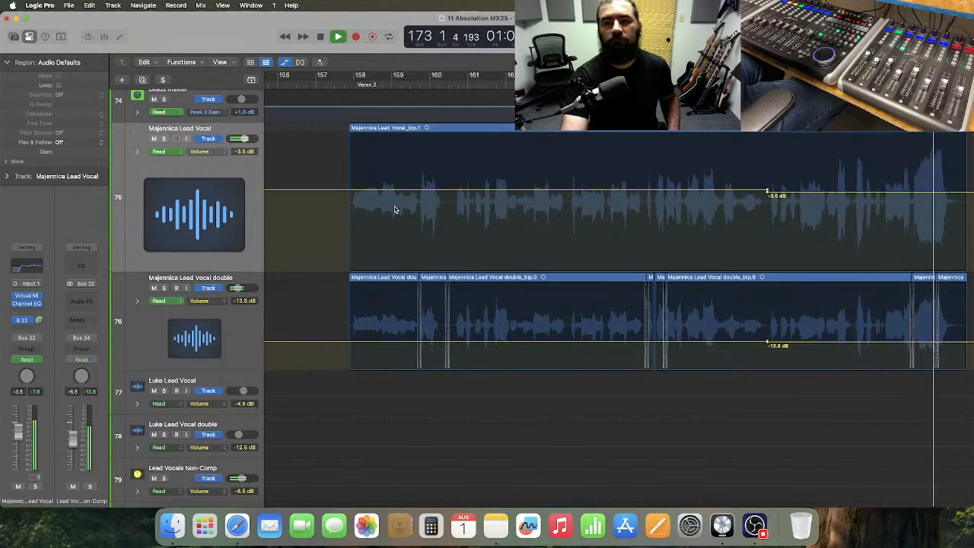
key(space)
- Play Verse 2 again from bar 157 to check the adjusted lead vocal levels through to bar 174
scroll(397, 210, left, 3)
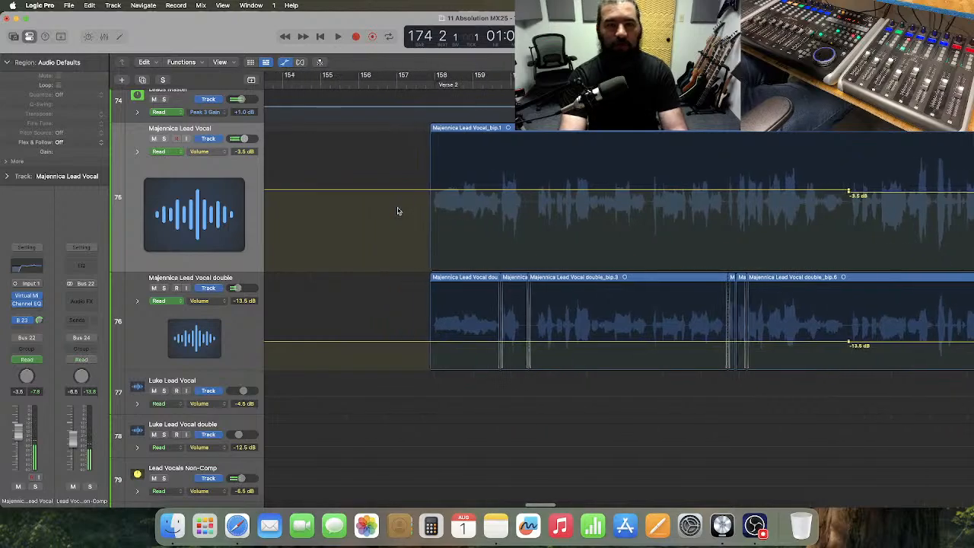
scroll(396, 211, right, 4)
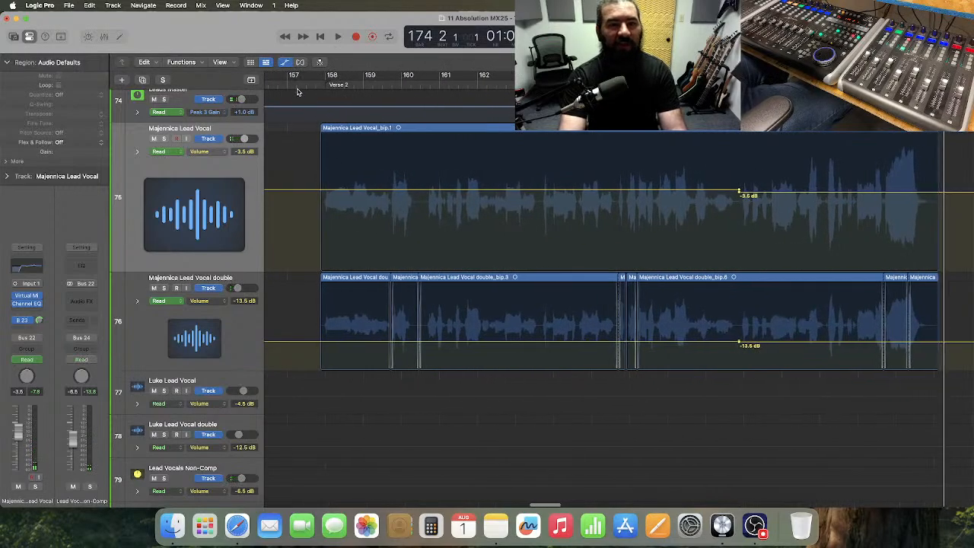
click(287, 84)
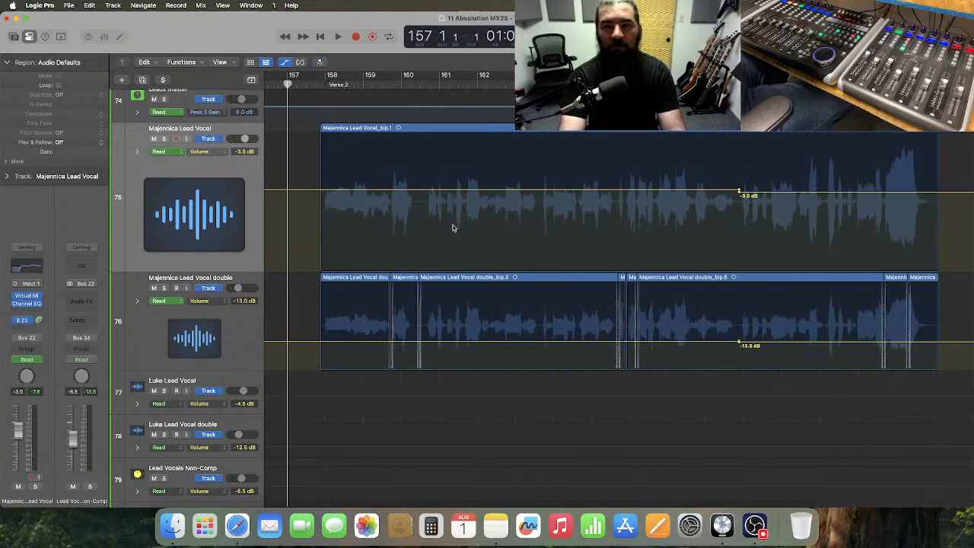
scroll(448, 223, down, 1)
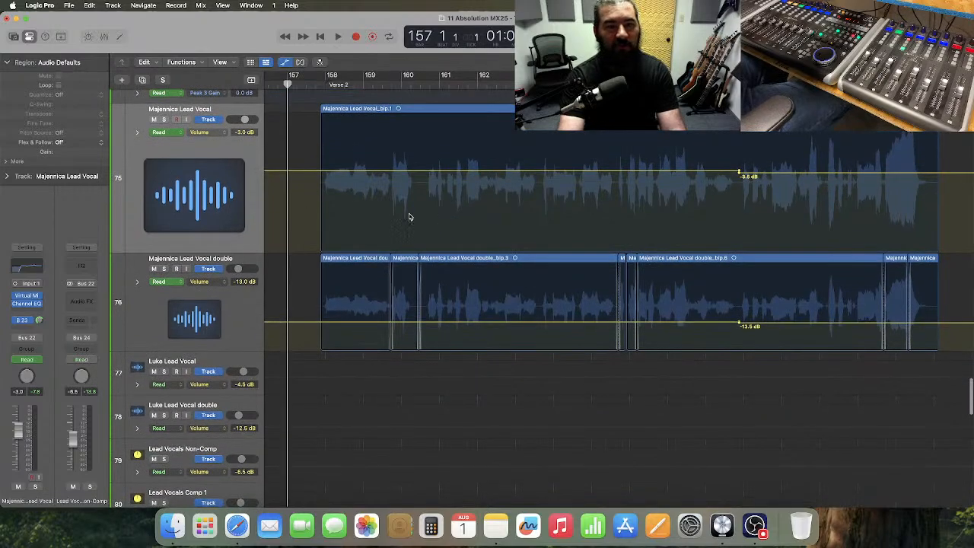
key(space)
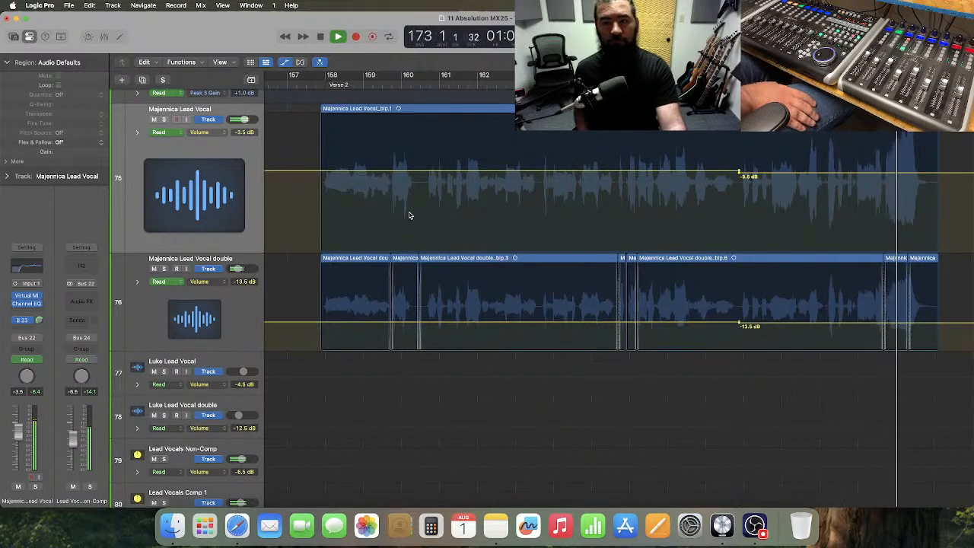
key(space)
- Look through the BG 1 and BG 2 background vocal tracks and their regions between bars 162 and 174
scroll(365, 218, down, 3)
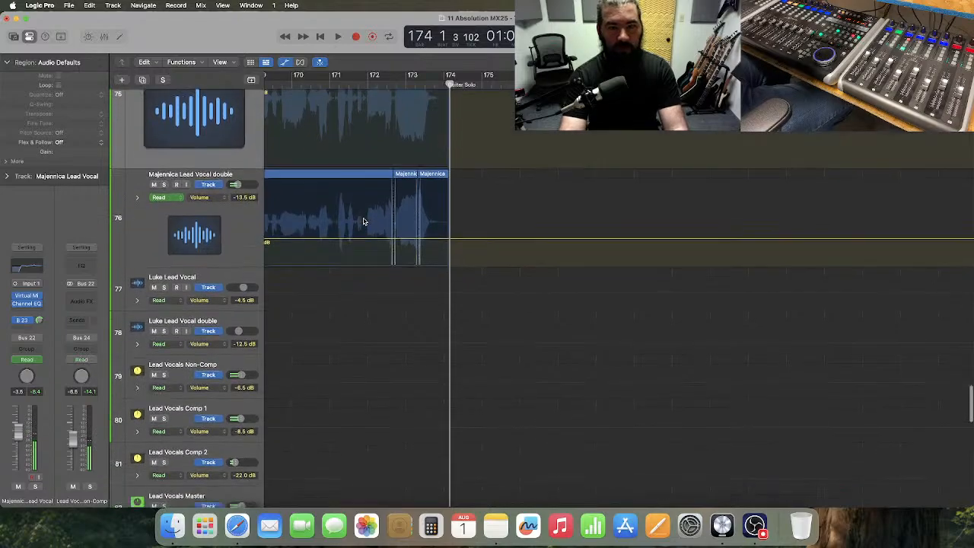
scroll(363, 222, left, 3)
scroll(364, 222, down, 10)
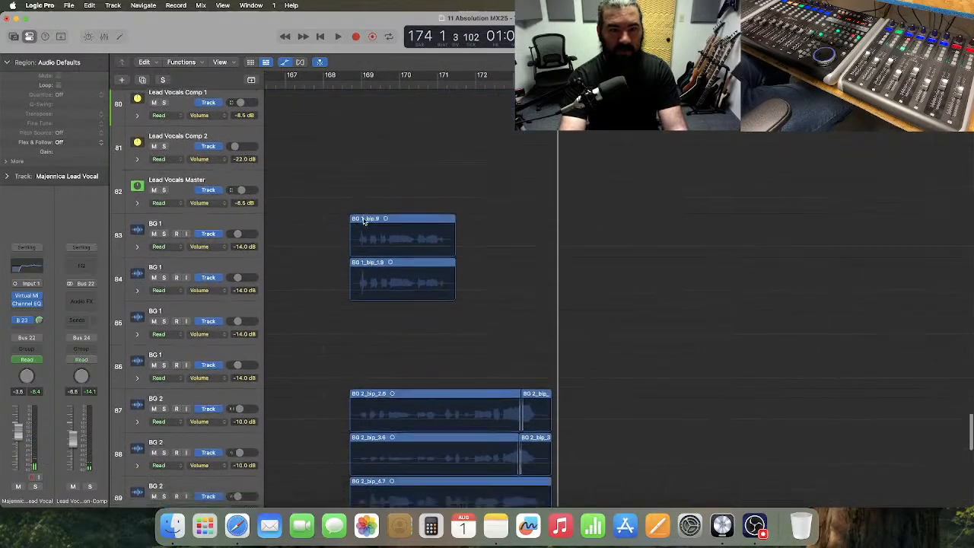
scroll(364, 222, down, 6)
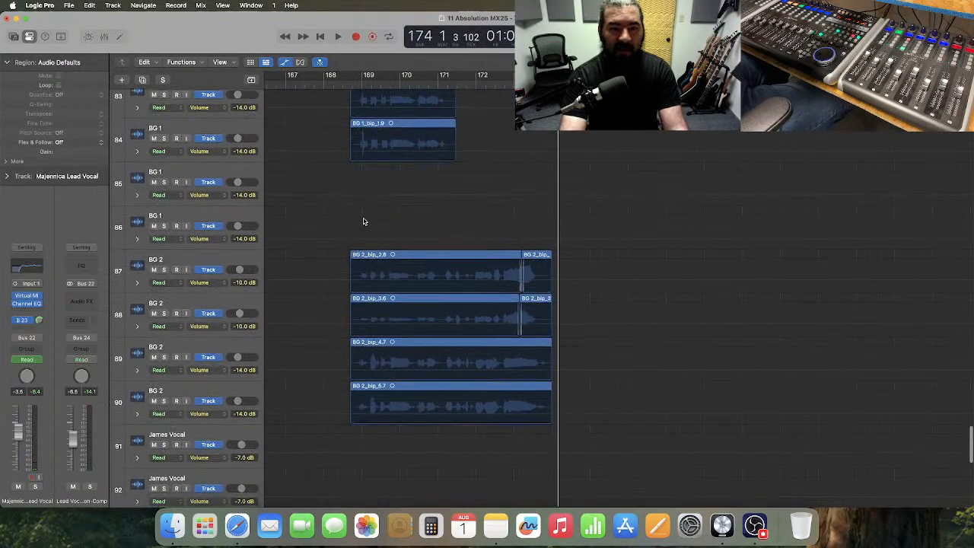
scroll(364, 221, down, 5)
scroll(364, 221, up, 15)
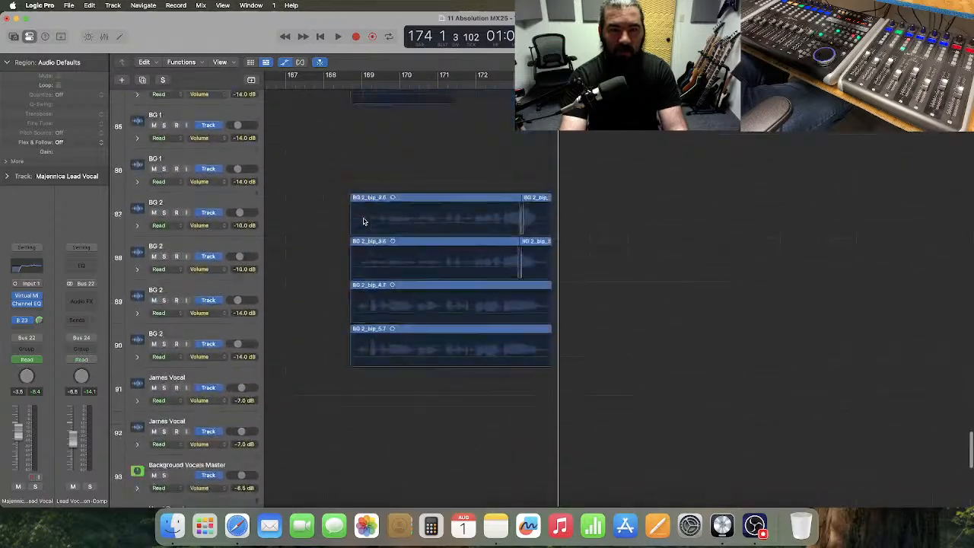
scroll(363, 221, down, 6)
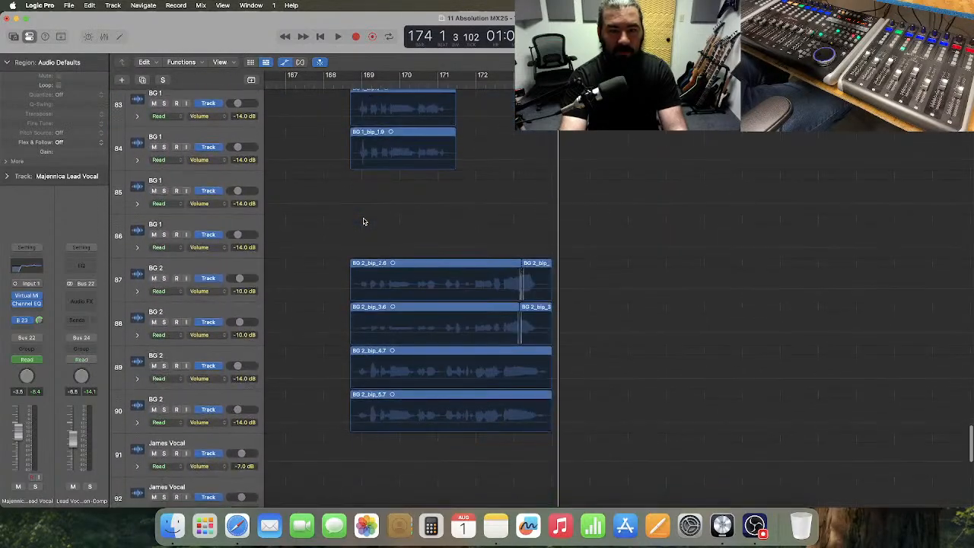
scroll(364, 221, left, 5)
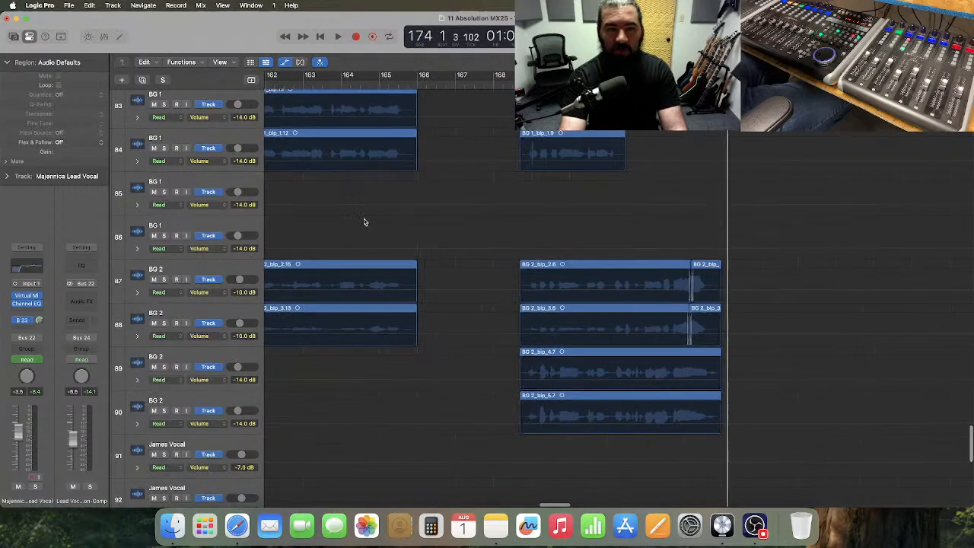
scroll(364, 223, left, 2)
scroll(364, 223, right, 2)
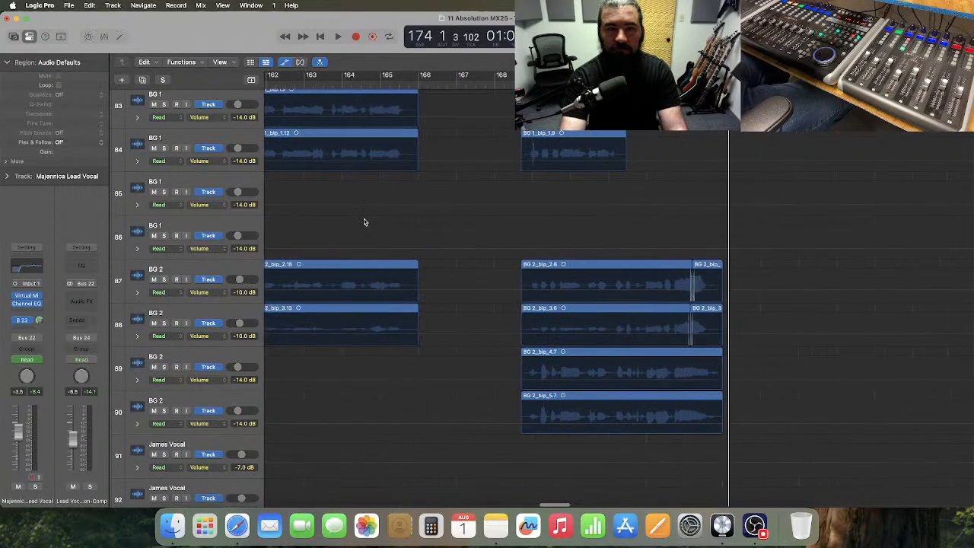
- Place the playhead at bar 168 beat 3, just ahead of the last Verse 2 background vocals, and solo the Background Vocals Master
click(503, 85)
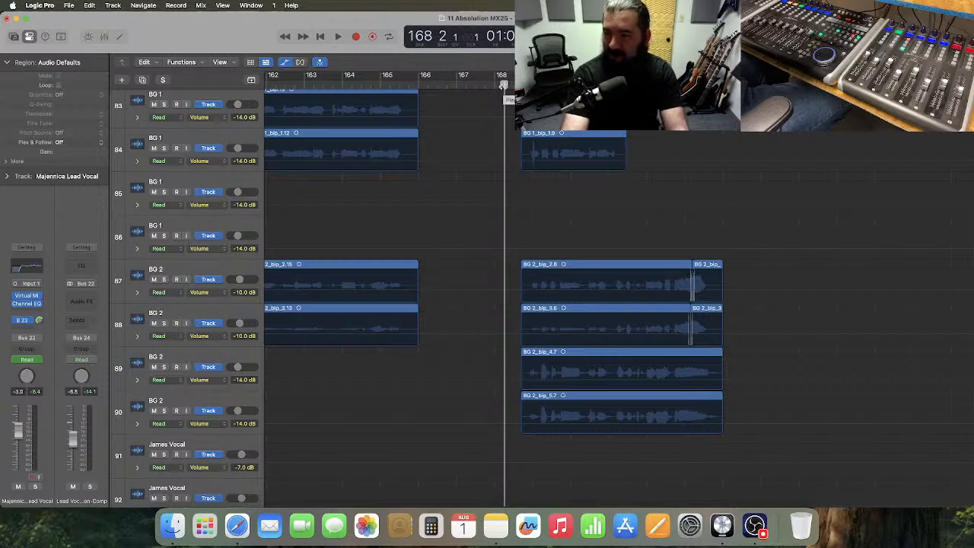
scroll(487, 228, right, 5)
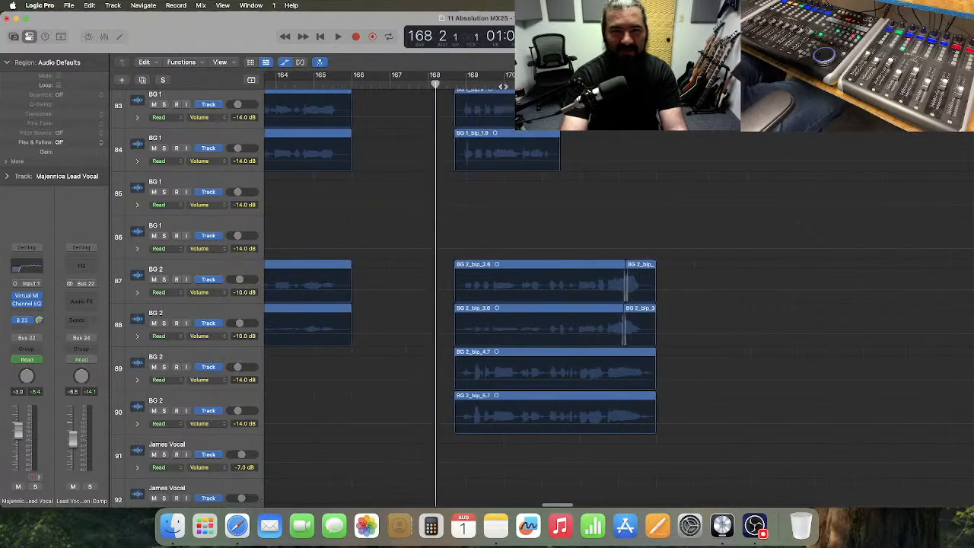
click(417, 84)
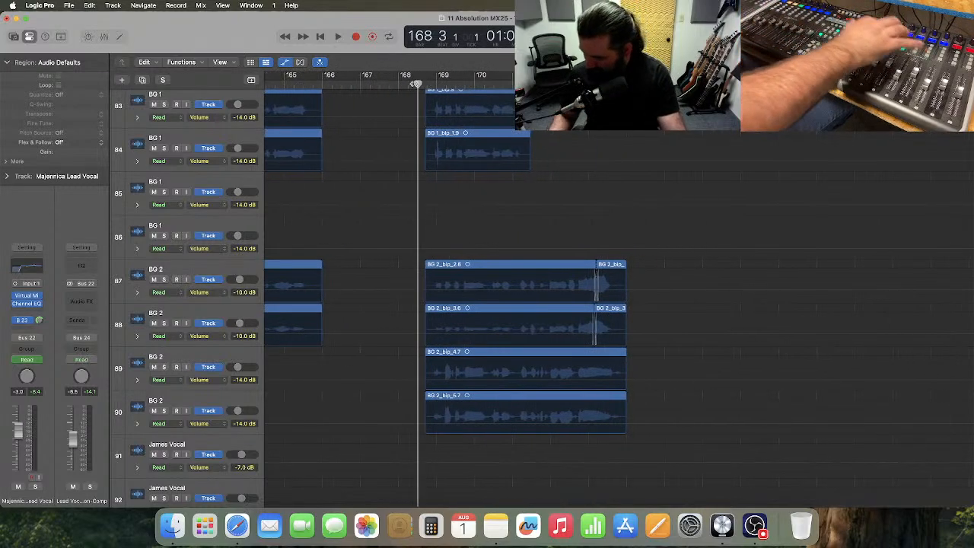
scroll(416, 84, up, 10)
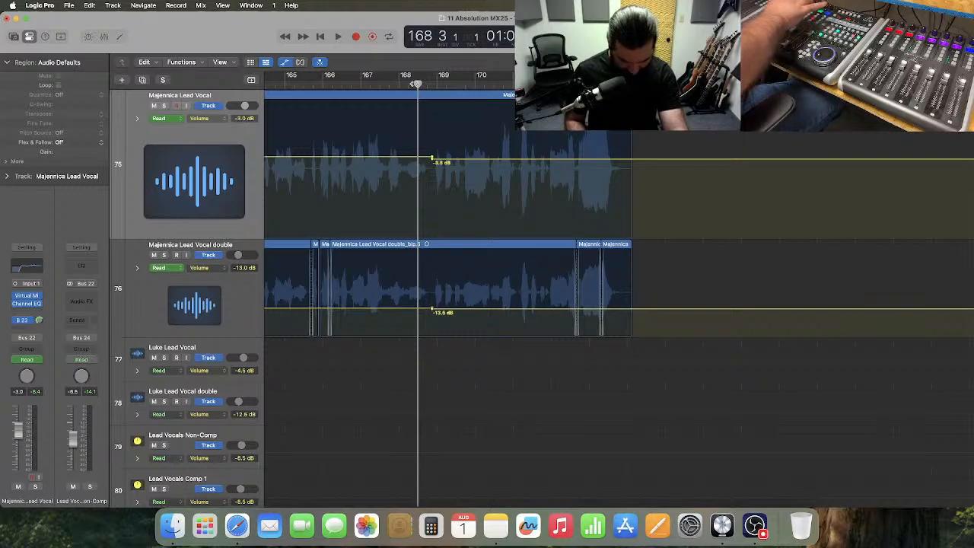
key(ctrl+s)
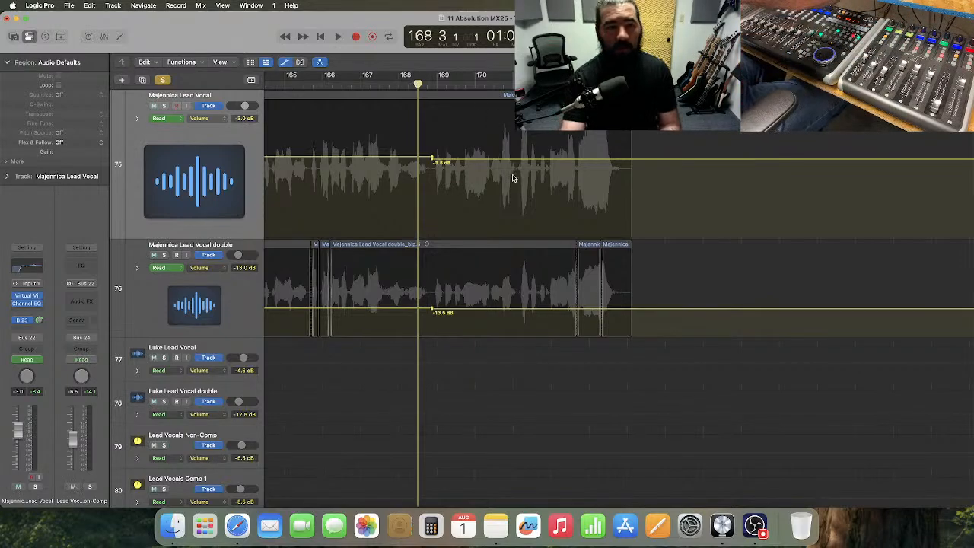
- Play the soloed background vocals from bar 168 to bar 174 and check the levels of the BG 1 and BG 2 tracks
scroll(513, 178, left, 3)
scroll(511, 179, down, 10)
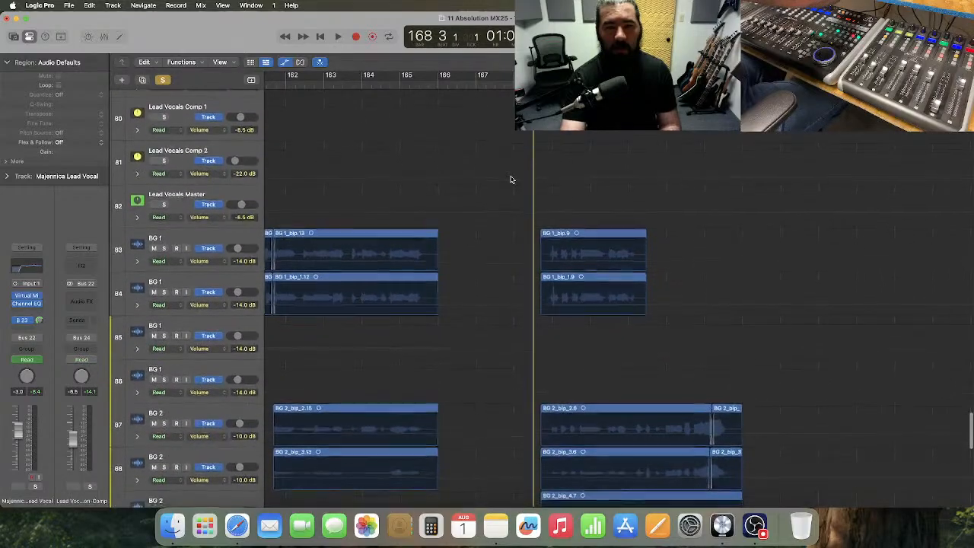
key(space)
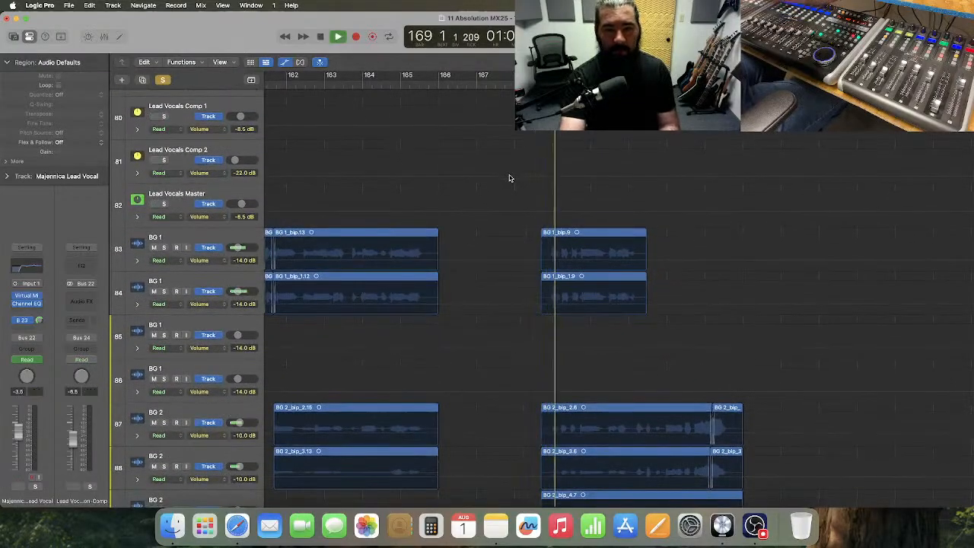
scroll(510, 178, down, 2)
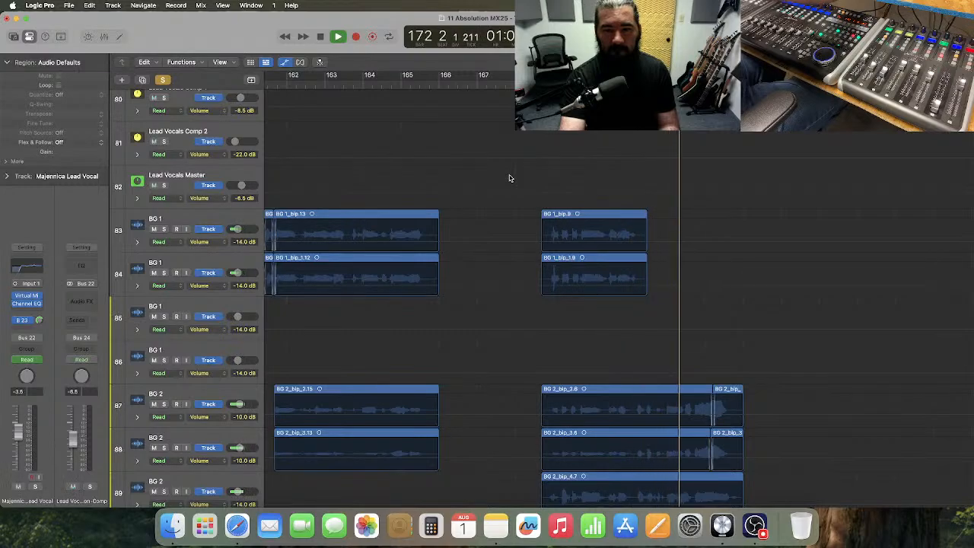
scroll(510, 178, down, 5)
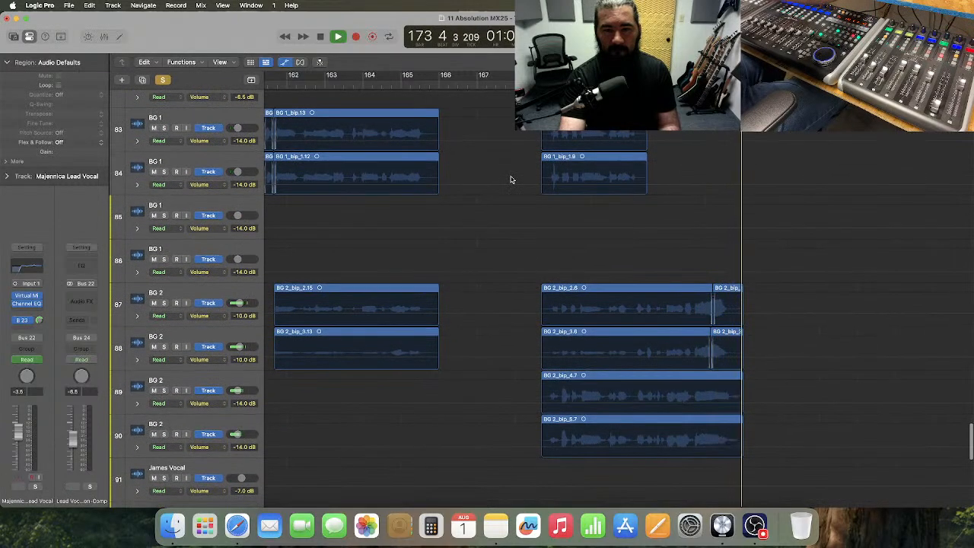
key(space)
- Replay the soloed background vocals from bar 171, stop at bar 172 and show the mixer
scroll(691, 327, down, 3)
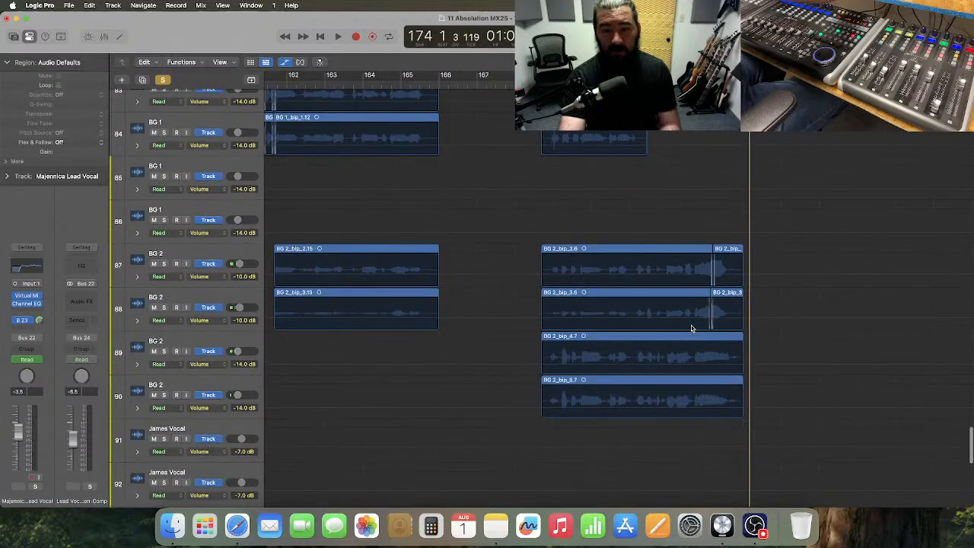
scroll(691, 325, right, 2)
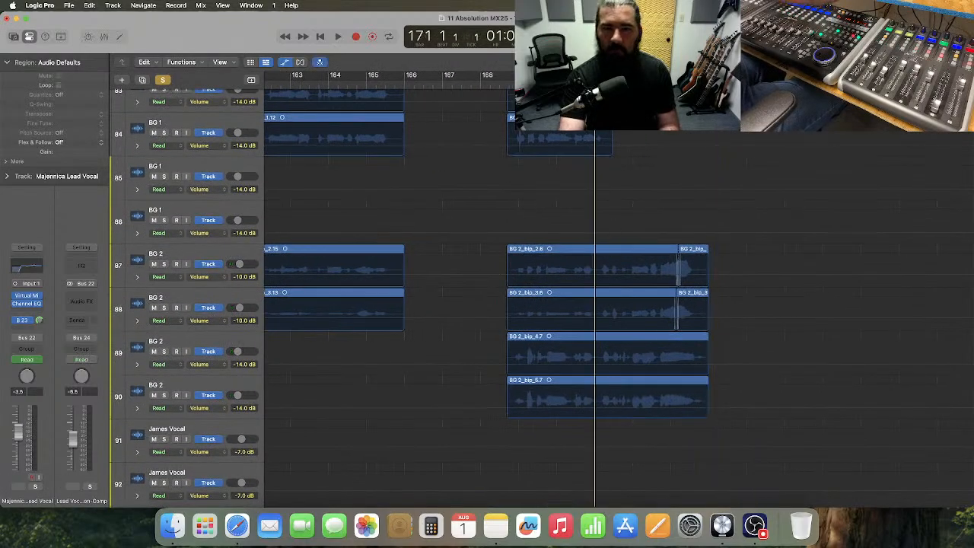
scroll(617, 253, right, 2)
scroll(616, 253, down, 3)
key(space)
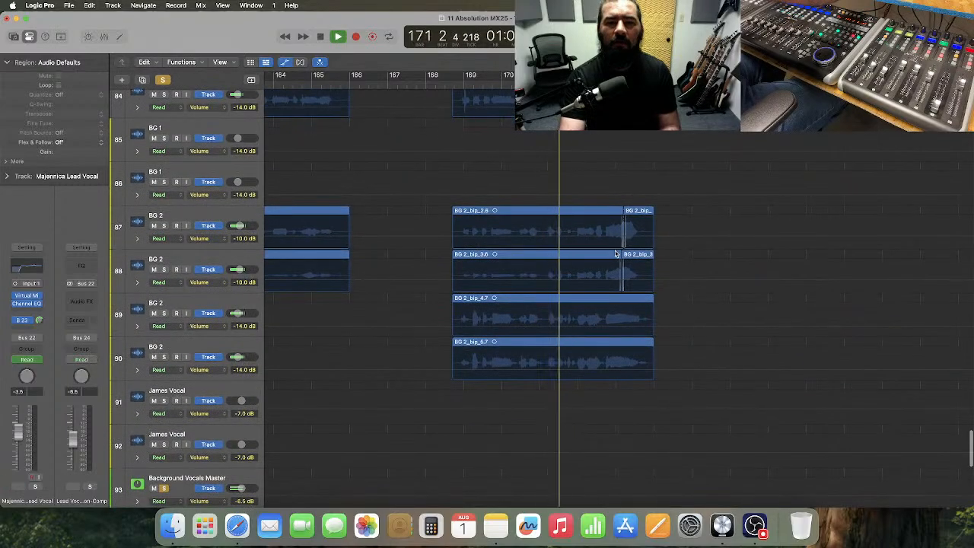
key(space)
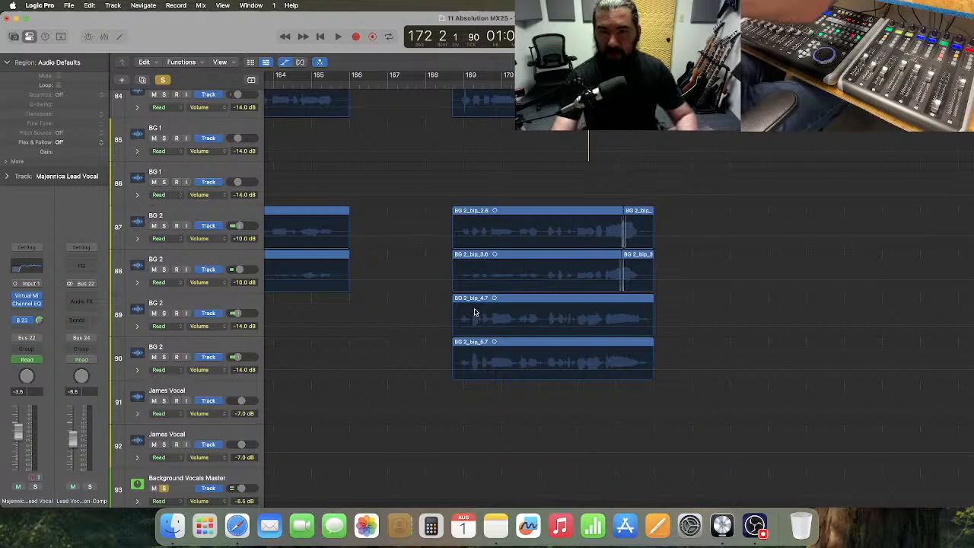
key(x)
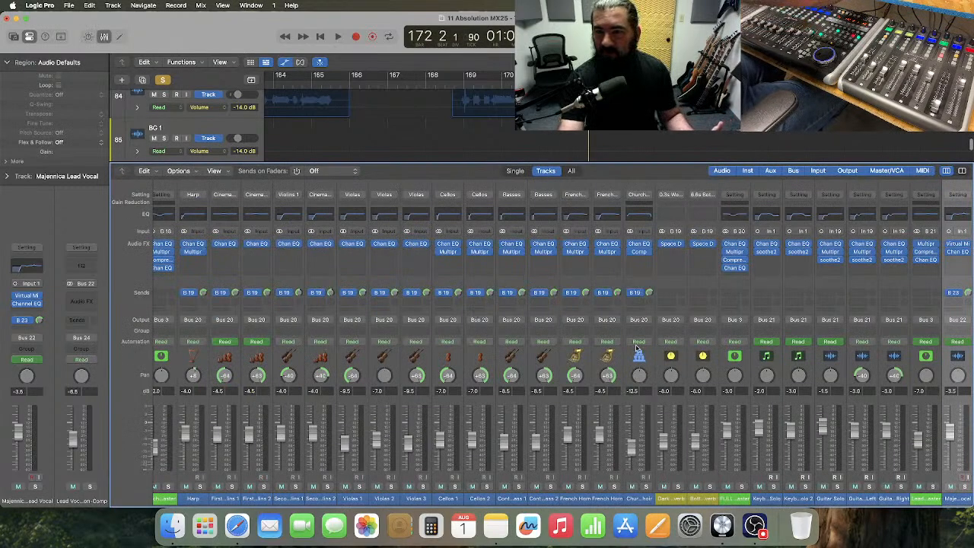
- Select the third BG 2 channel in the mixer, then hide the mixer and show its track in the arrangement
scroll(632, 350, right, 15)
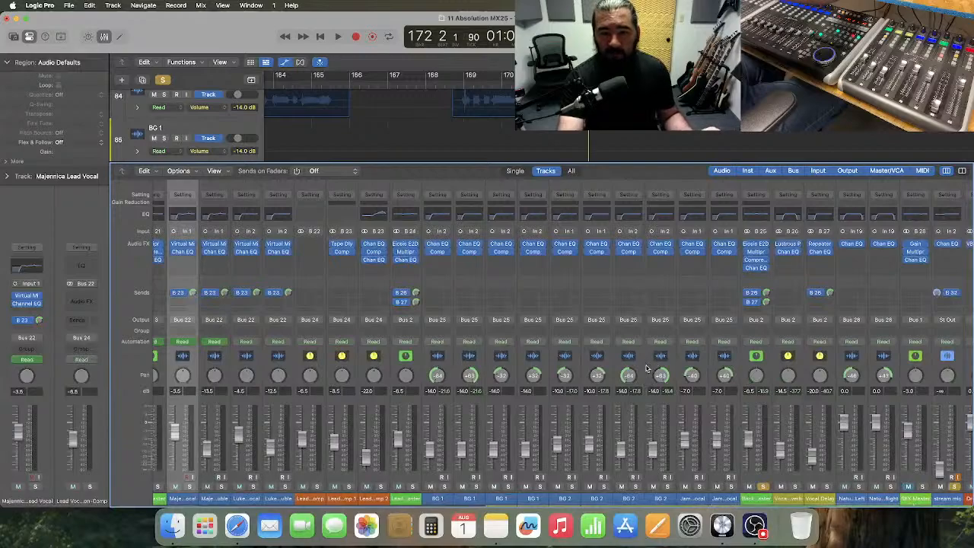
click(639, 370)
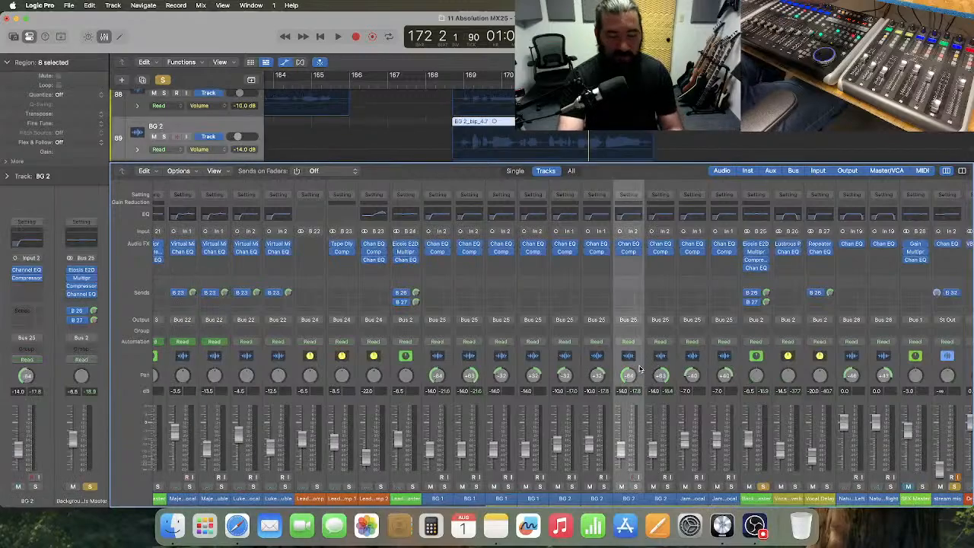
key(x)
scroll(571, 262, up, 3)
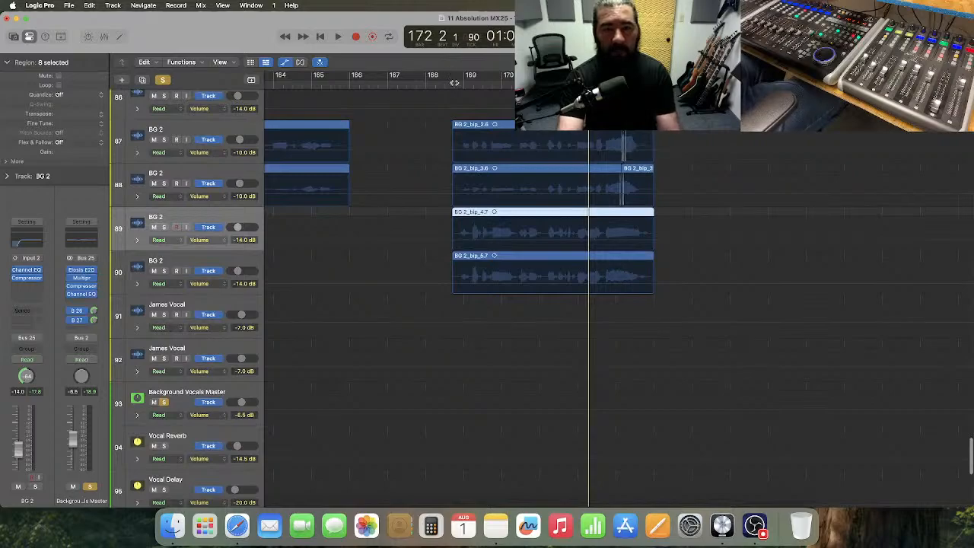
- Play the soloed background vocals from about bar 168 to bar 173 and check the BG 2 levels
click(455, 82)
key(space)
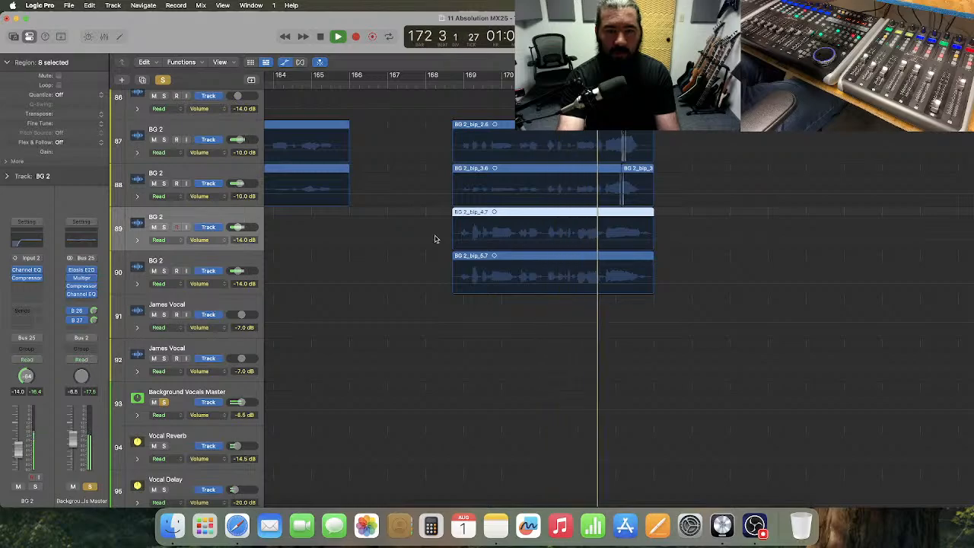
key(space)
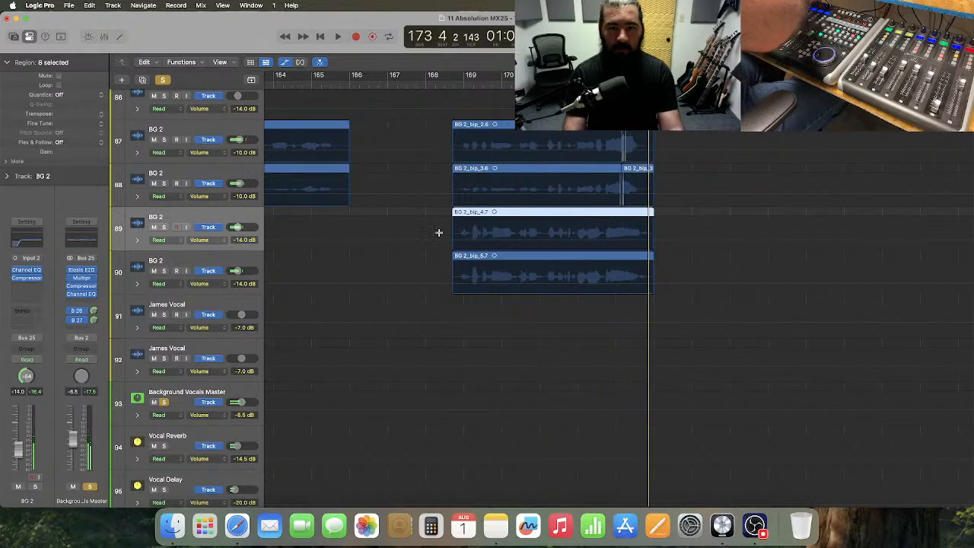
- Lower the volume automation of the last two BG 2 tracks to -19.2 dB from bar 167 beat 4 to bar 175 beat 2
key(super+Left)
key(super+Left)
key(super+Left)
key(super+Left)
key(super+Left)
key(super+Left)
key(super+Right)
key(super+Right)
key(super+Right)
key(super+Right)
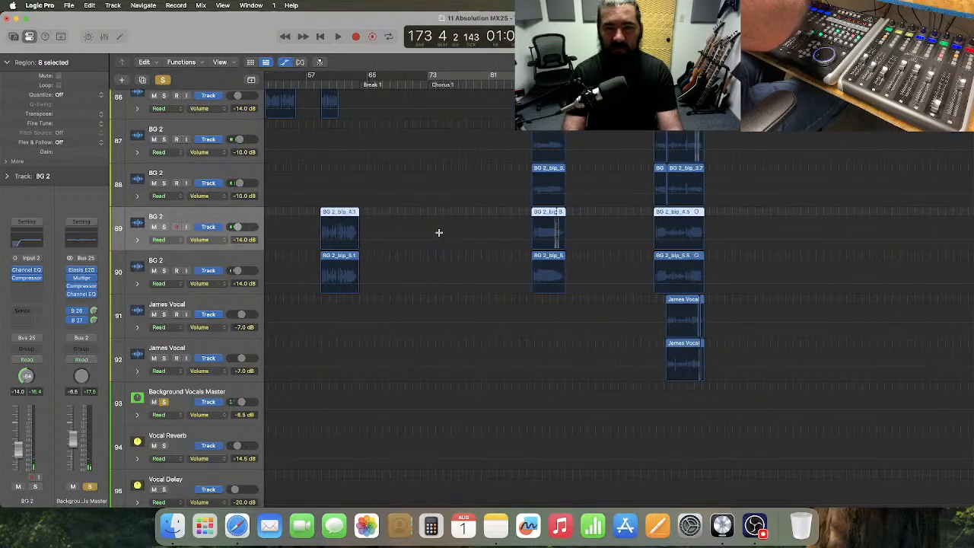
scroll(426, 237, right, 3)
click(396, 235)
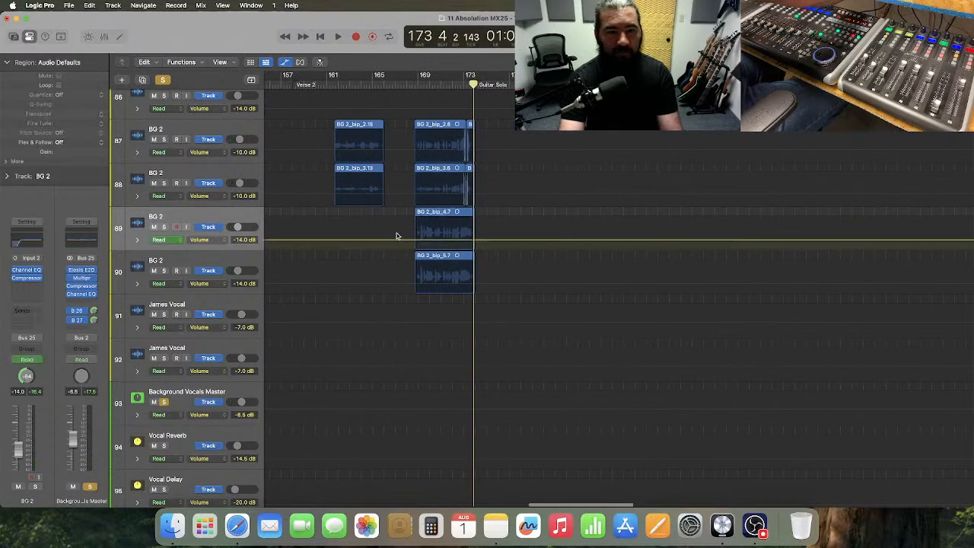
drag(404, 226, 488, 283)
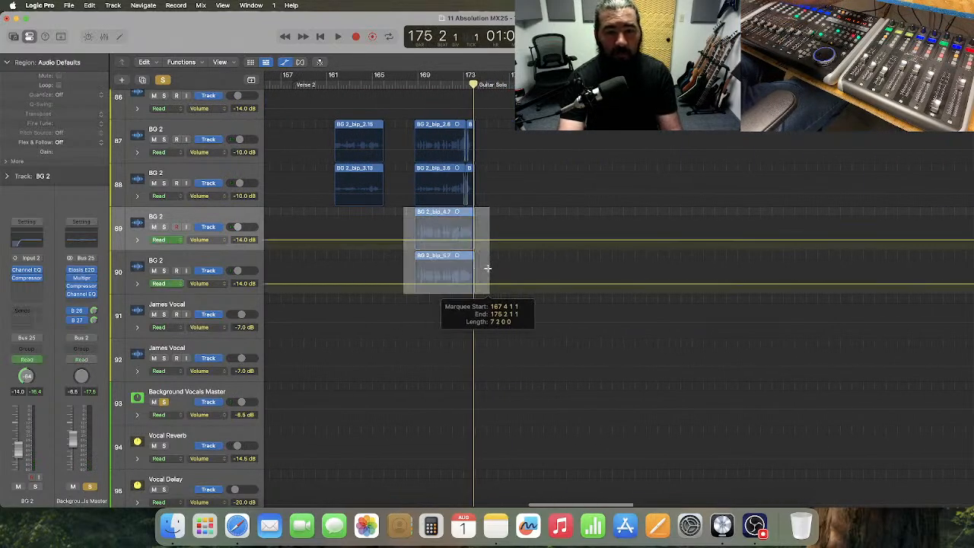
drag(213, 246, 214, 348)
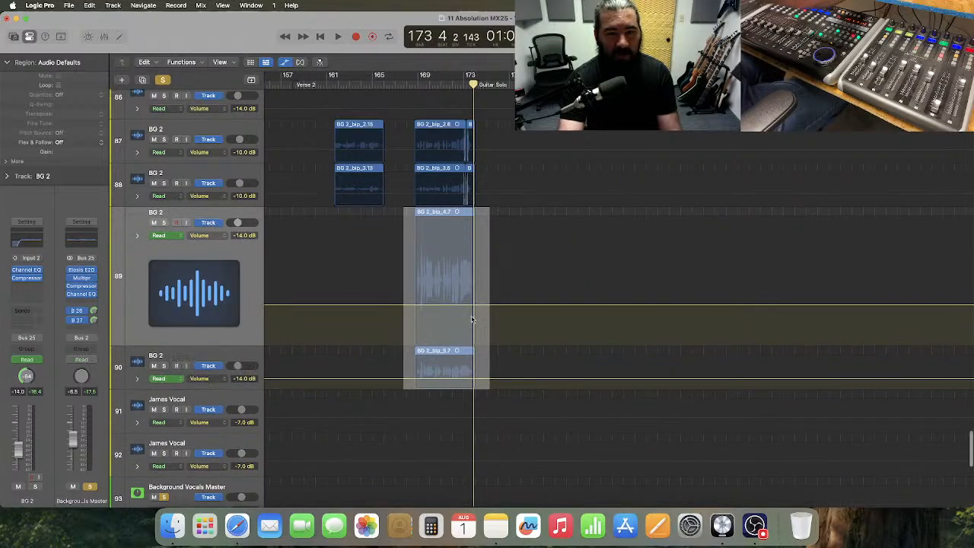
drag(448, 313, 449, 318)
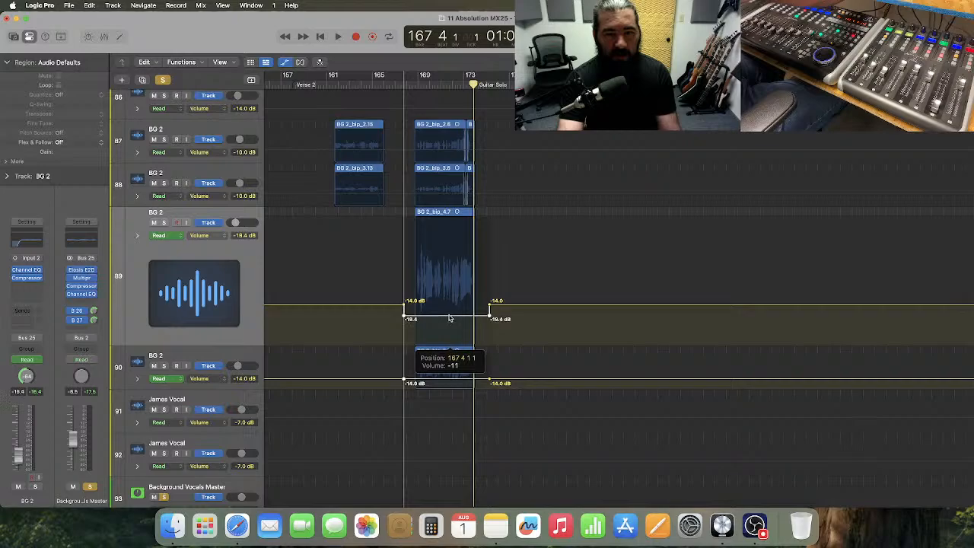
drag(449, 317, 450, 317)
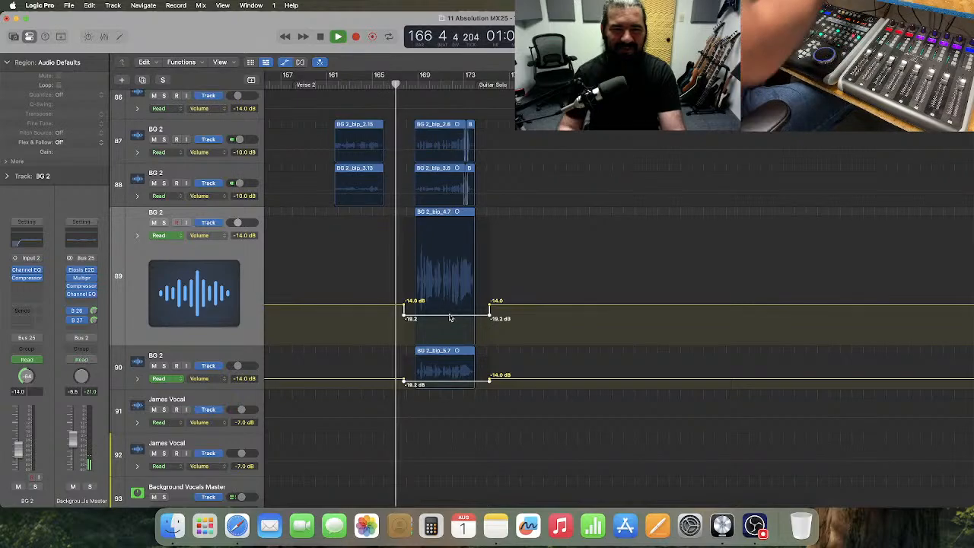
- Play the full mix through to bar 174 and listen to the last two BG 2 tracks at their new level
key(super+Right)
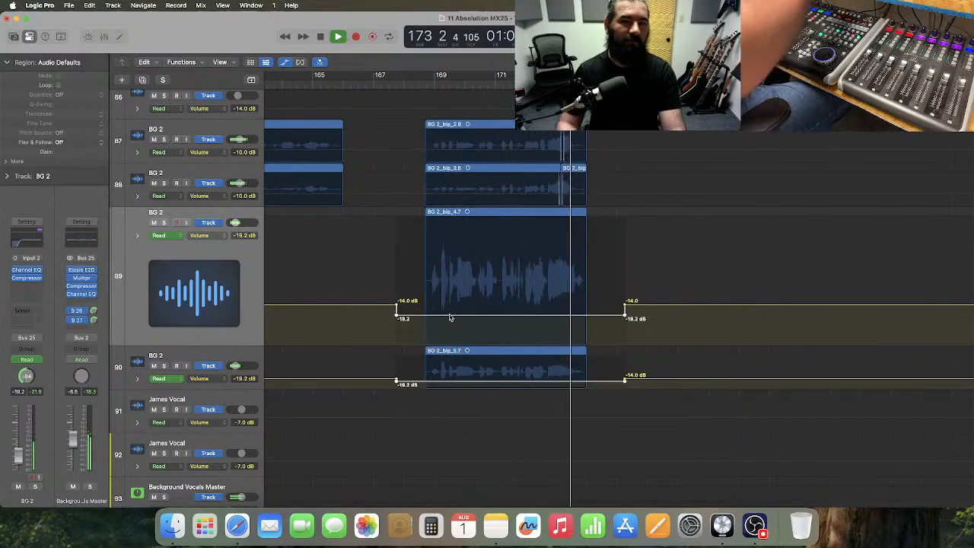
key(space)
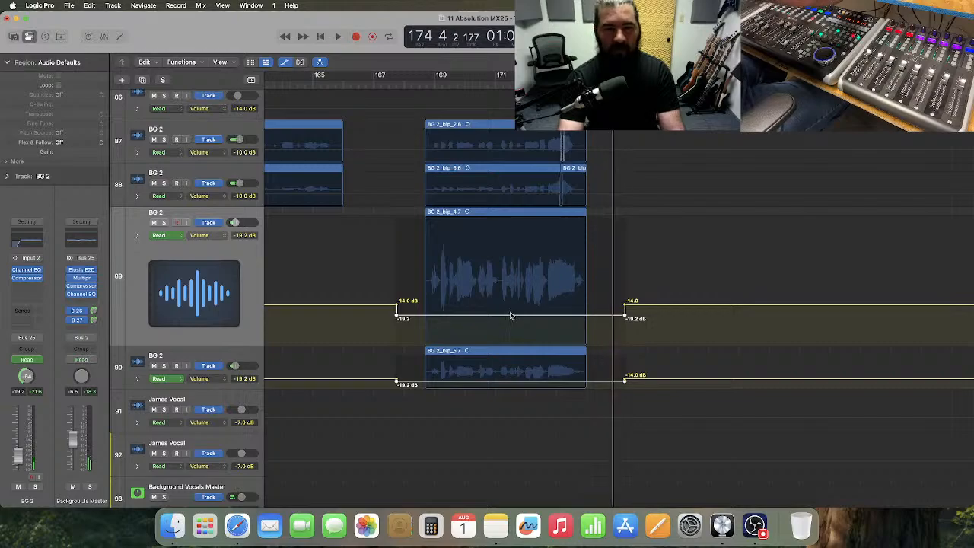
- Lower the volume automation of the first two BG 2 tracks to -16.5 dB from bar 171 to about bar 174
click(471, 151)
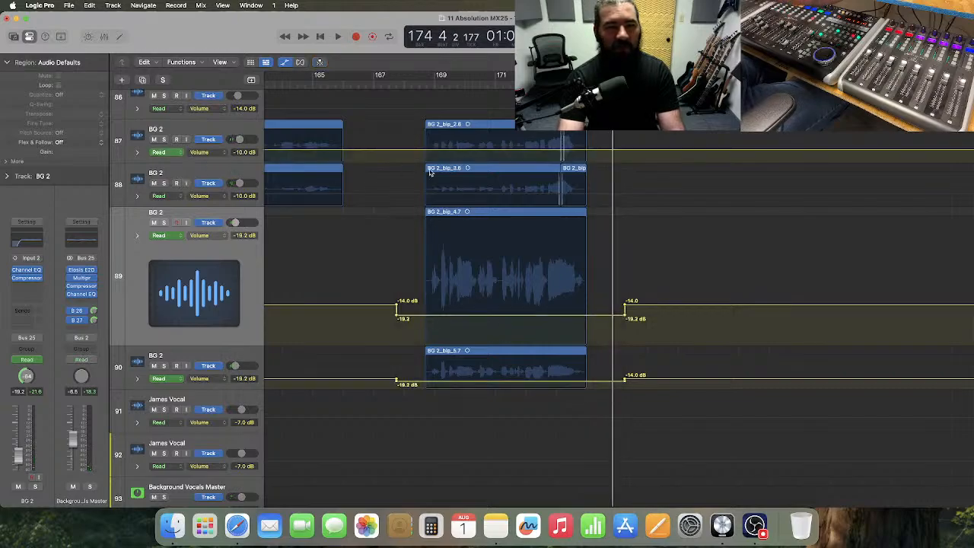
click(283, 191)
drag(216, 161, 220, 243)
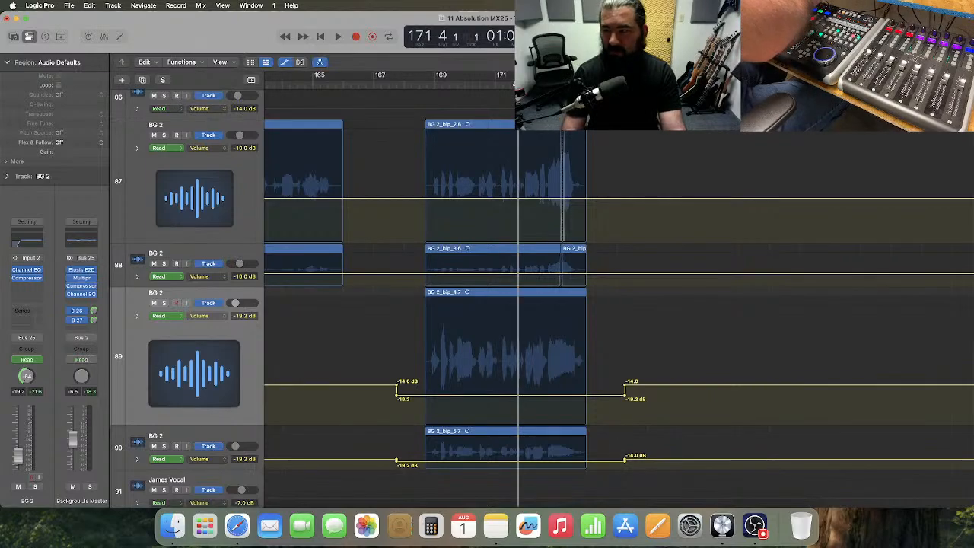
key(super+Right)
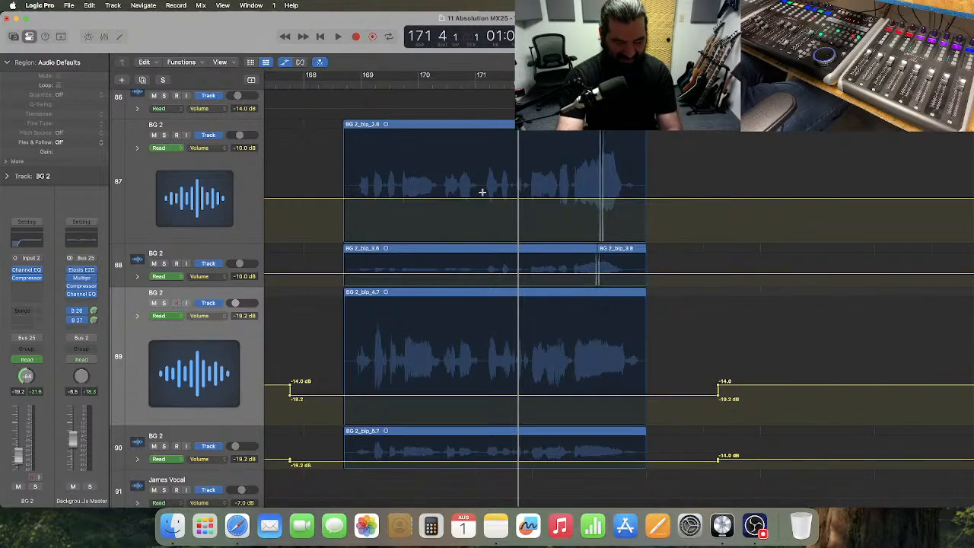
drag(481, 191, 658, 287)
drag(540, 200, 541, 207)
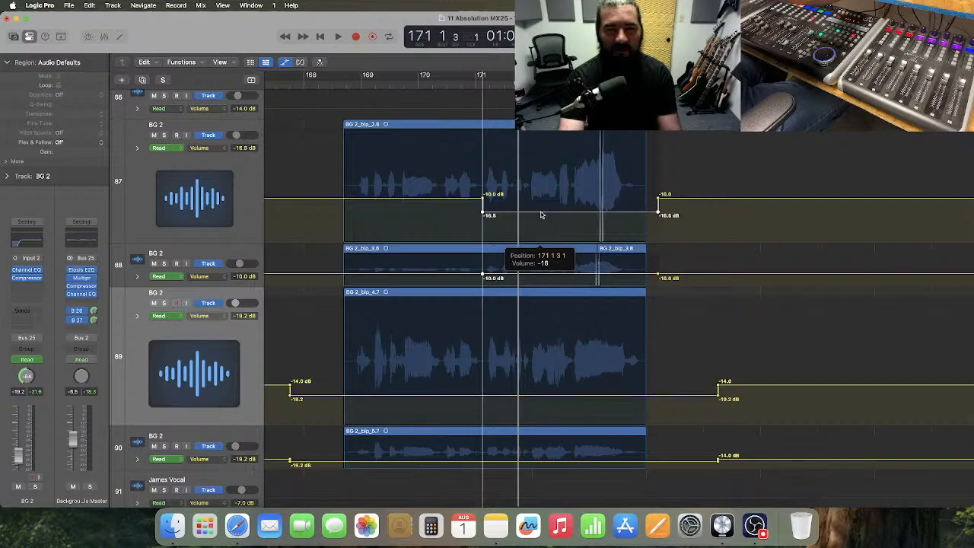
drag(541, 213, 541, 213)
- Play the mix from bar 168 beat 2 to bar 174 and check the balance of the four BG 2 tracks
click(328, 87)
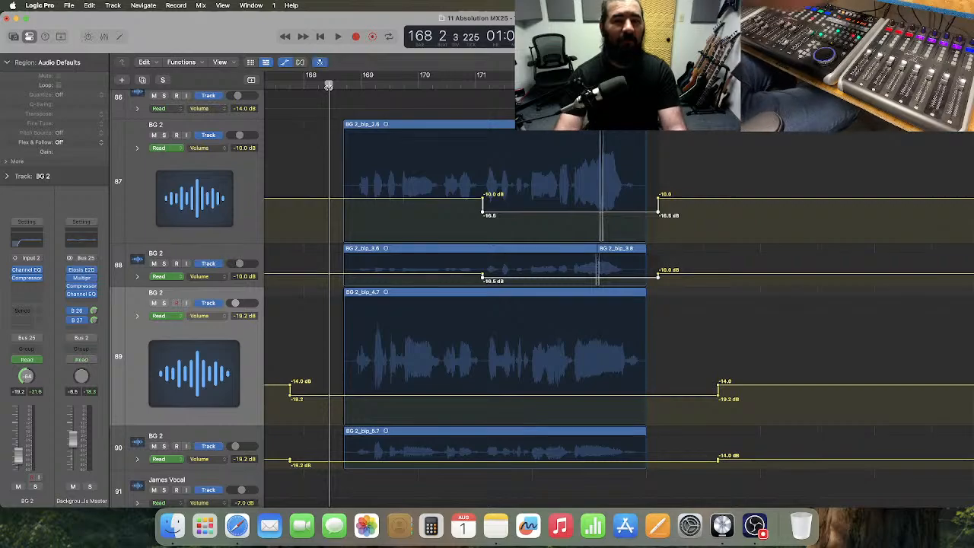
key(space)
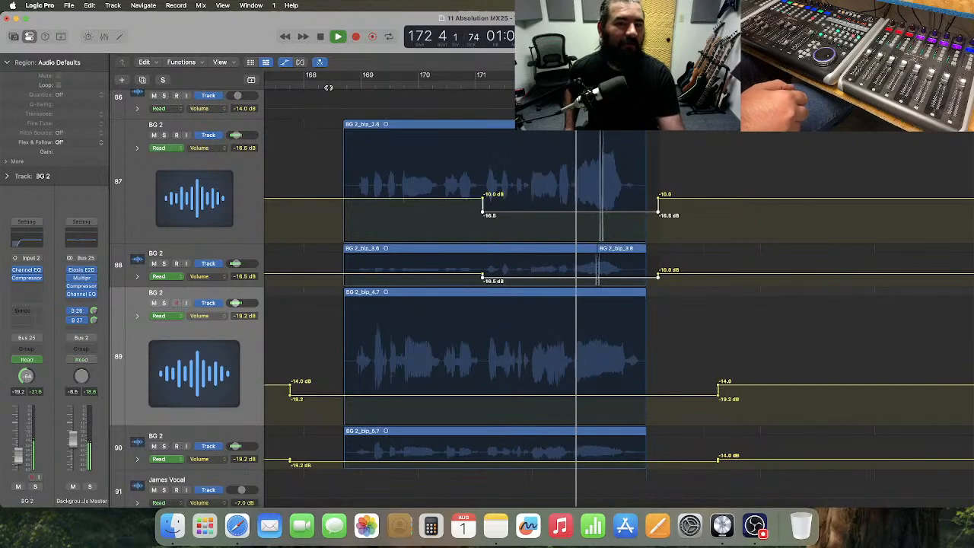
key(space)
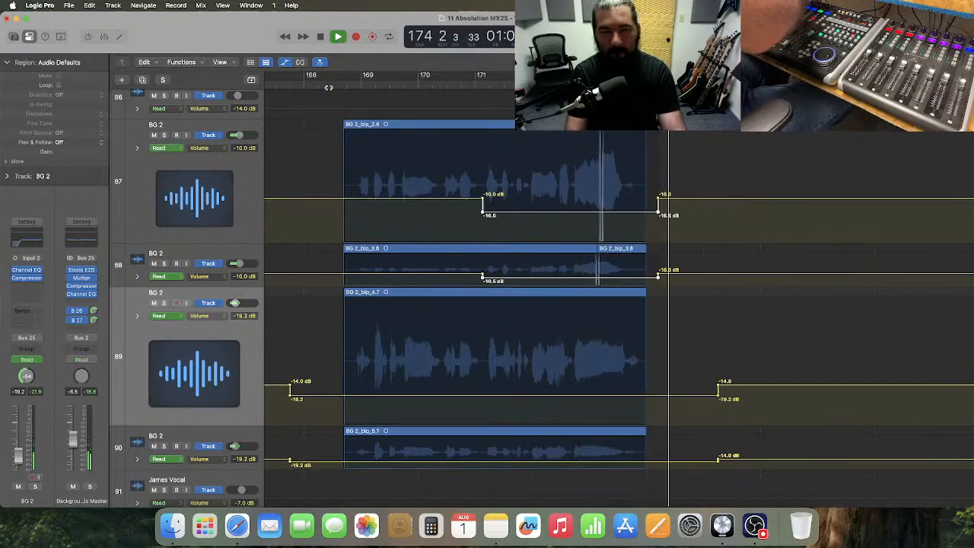
- Go back to the lead vocal tracks at Verse 1 and place the playhead at bar 46 beat 4
key(super+Left)
key(super+Left)
key(super+Left)
key(super+Left)
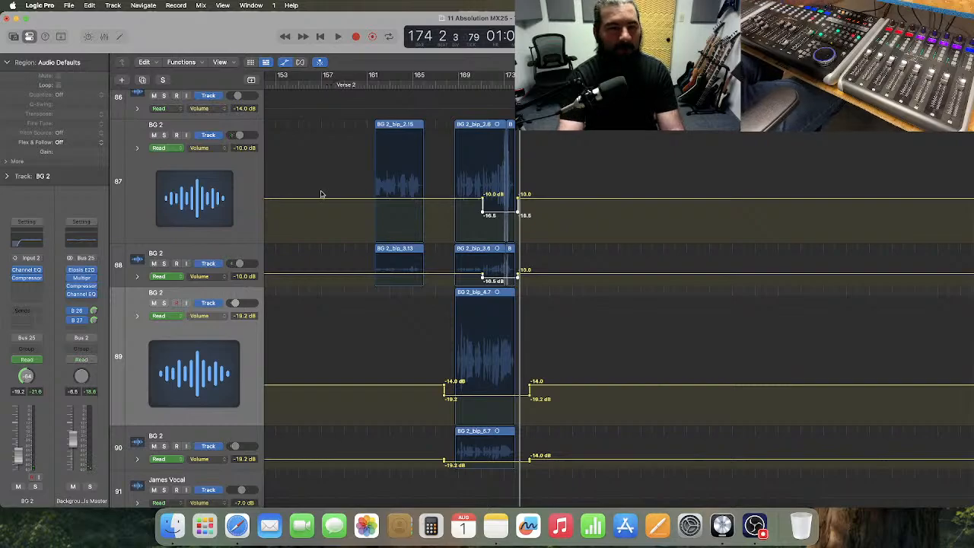
scroll(240, 207, up, 3)
scroll(327, 157, left, 15)
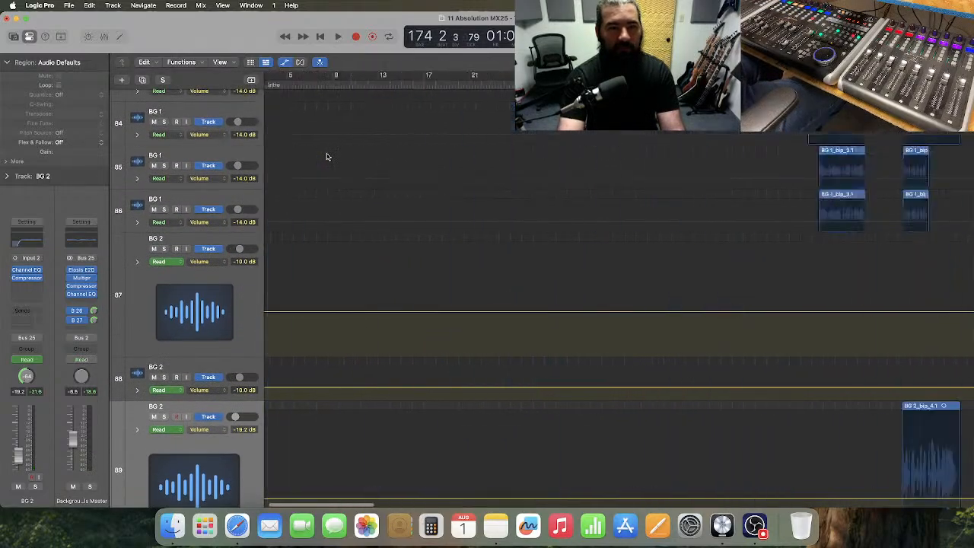
scroll(328, 157, up, 4)
scroll(327, 157, right, 8)
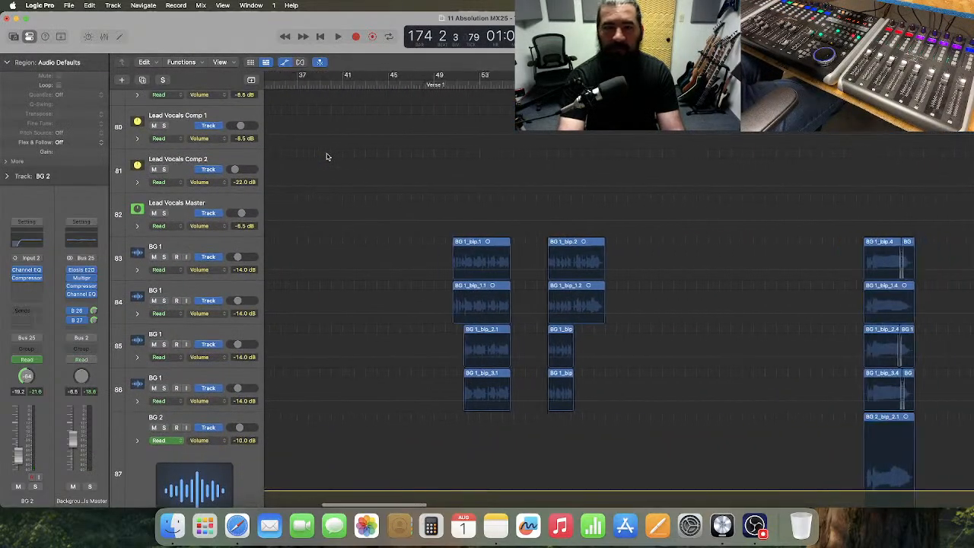
scroll(327, 157, down, 1)
scroll(327, 157, up, 5)
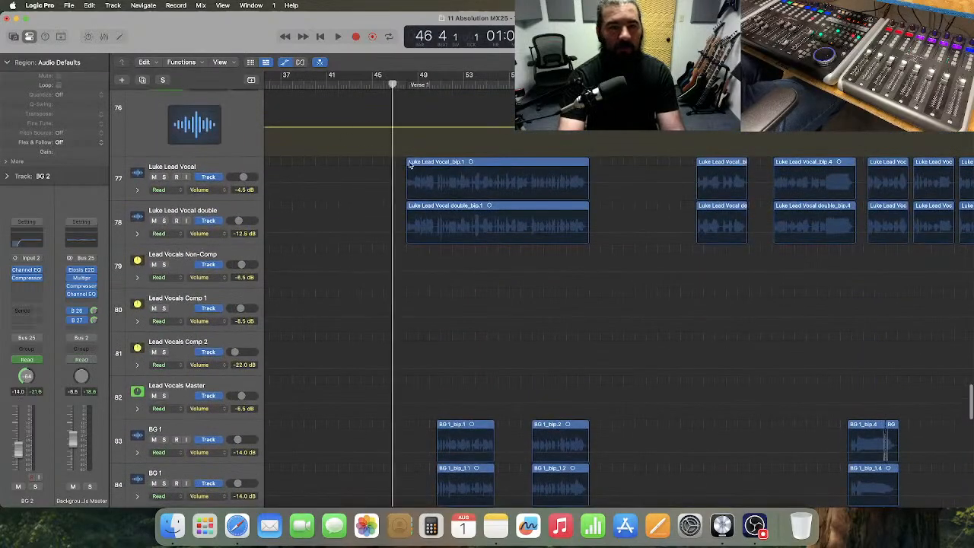
scroll(248, 142, up, 6)
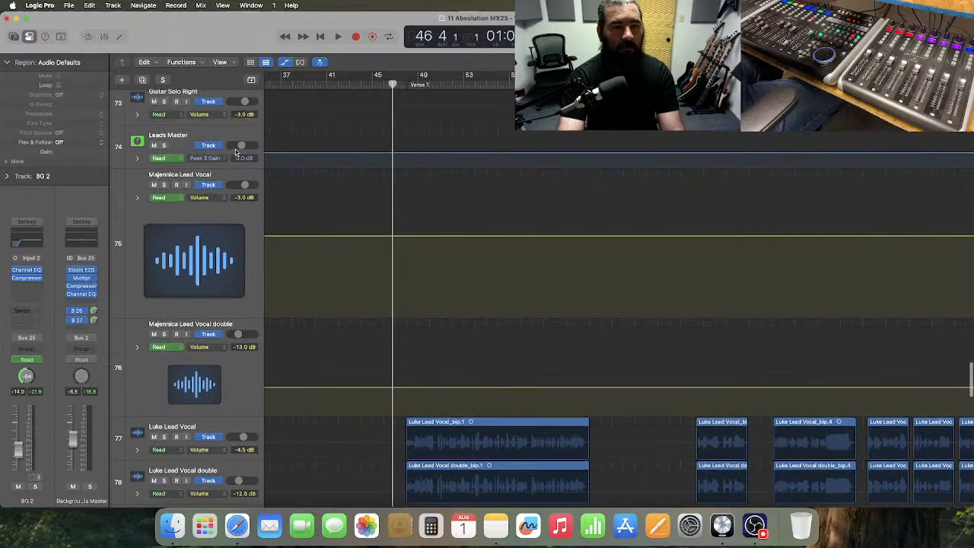
- Shrink lead vocal tracks 75 and 76 to normal height and enlarge the Verse 1 lead vocal and its double, tracks 77 and 78
click(222, 215)
shift+click(236, 426)
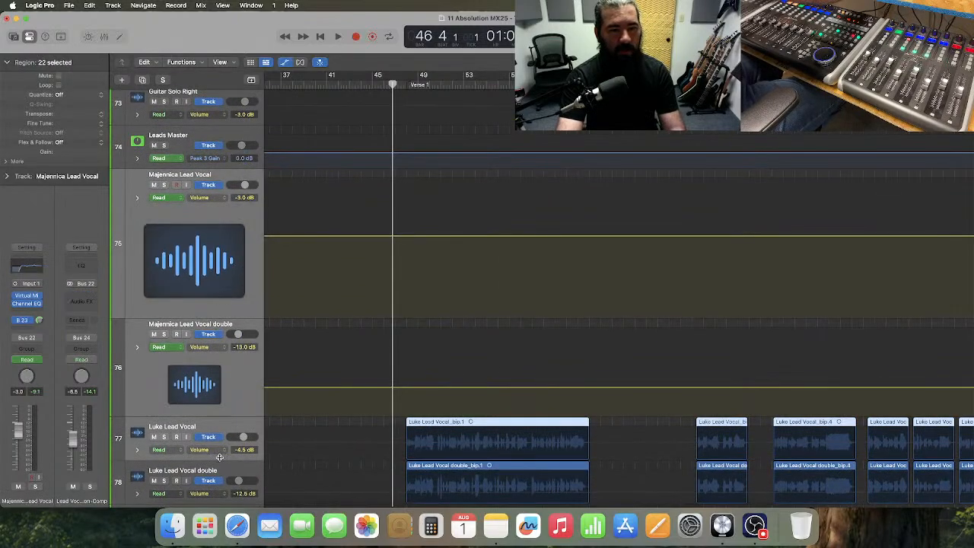
shift+click(220, 460)
click(222, 270)
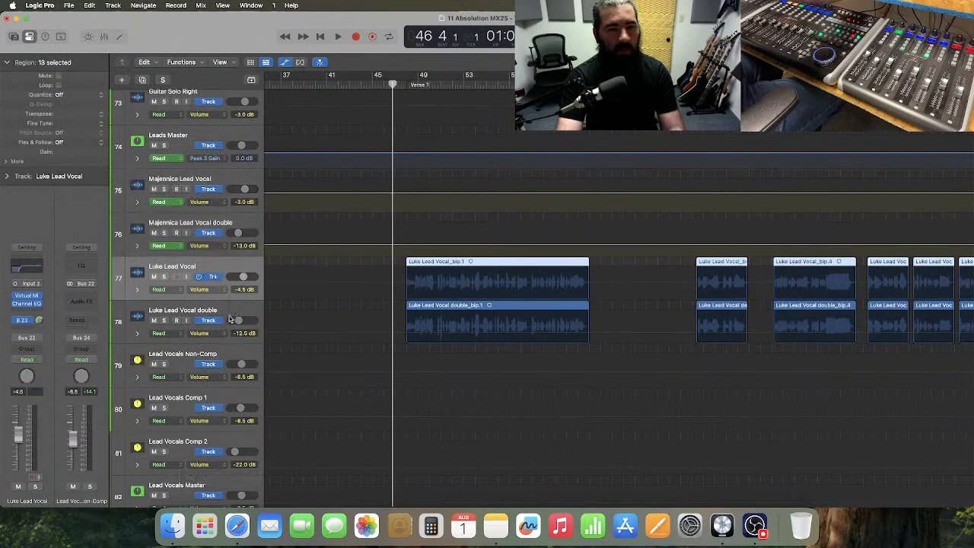
shift+click(230, 316)
drag(224, 298, 224, 405)
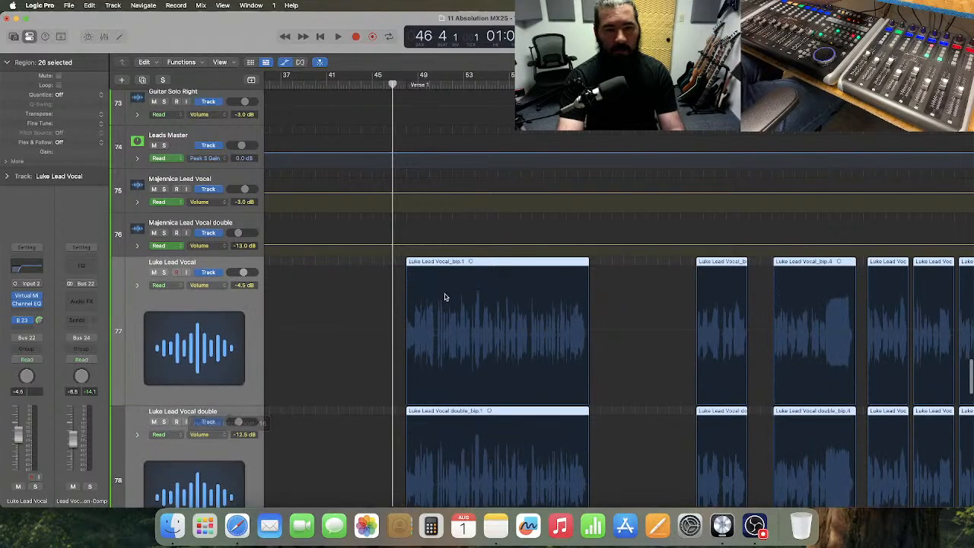
- Play Verse 1 from bar 46 to bar 64 and check the lead vocal and its double against their volume automation lines
key(space)
click(373, 302)
key(super+Right)
key(super+Right)
key(super+Right)
key(super+Right)
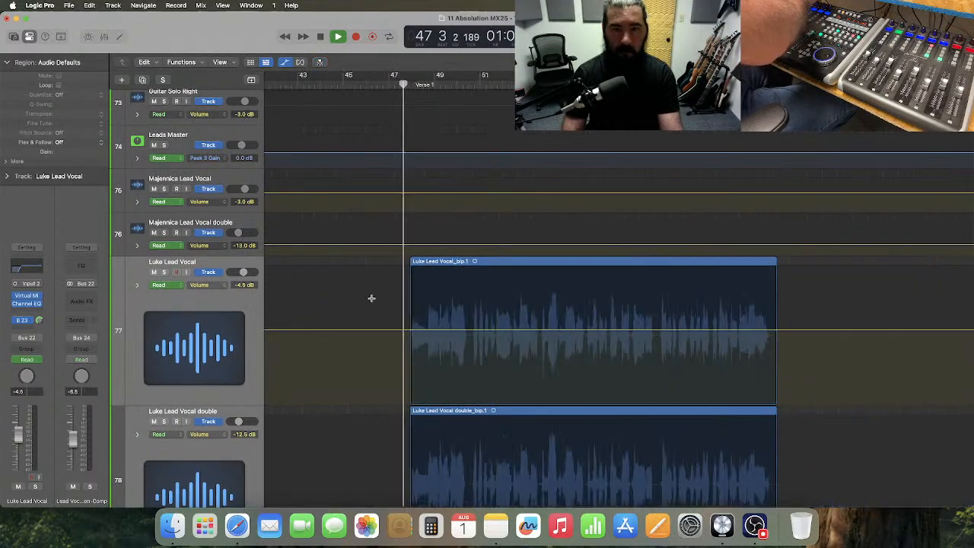
scroll(372, 302, down, 3)
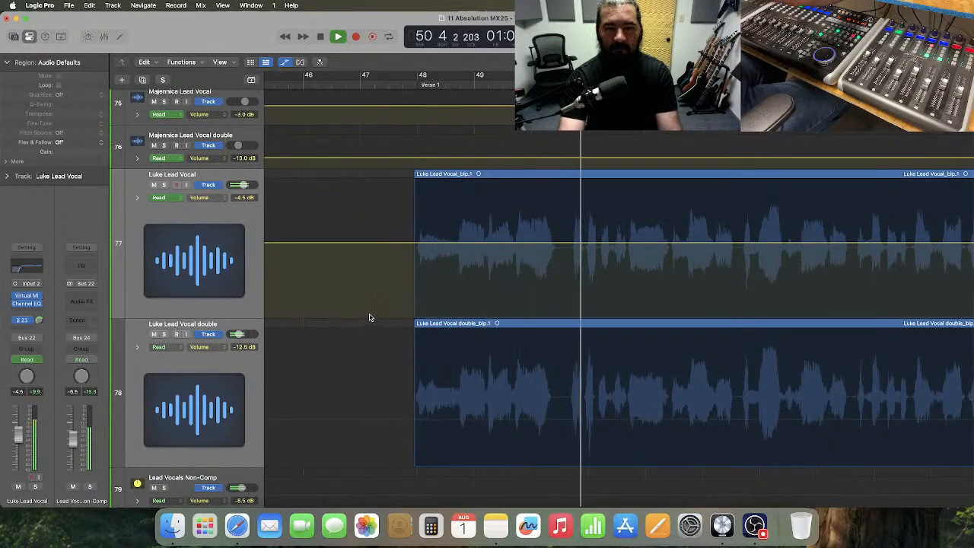
scroll(370, 319, down, 1)
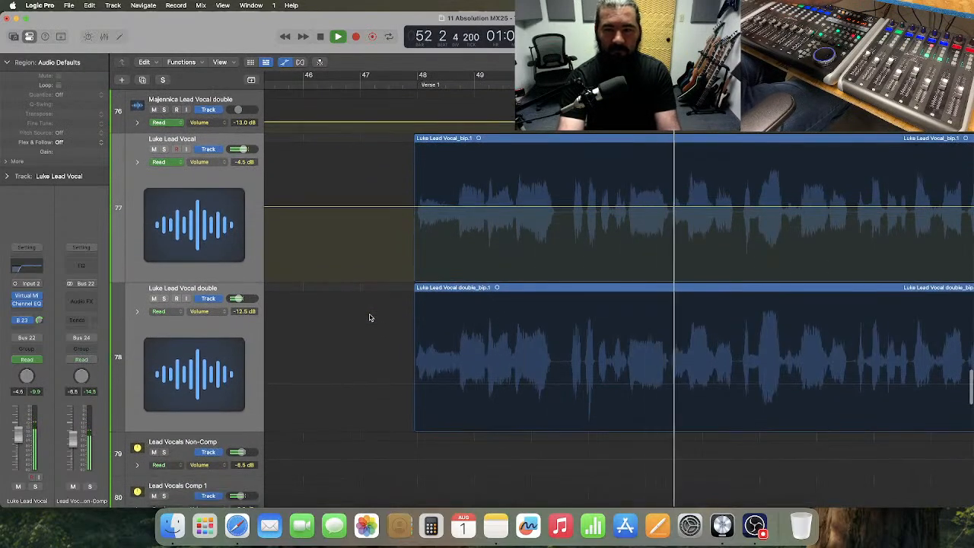
click(396, 352)
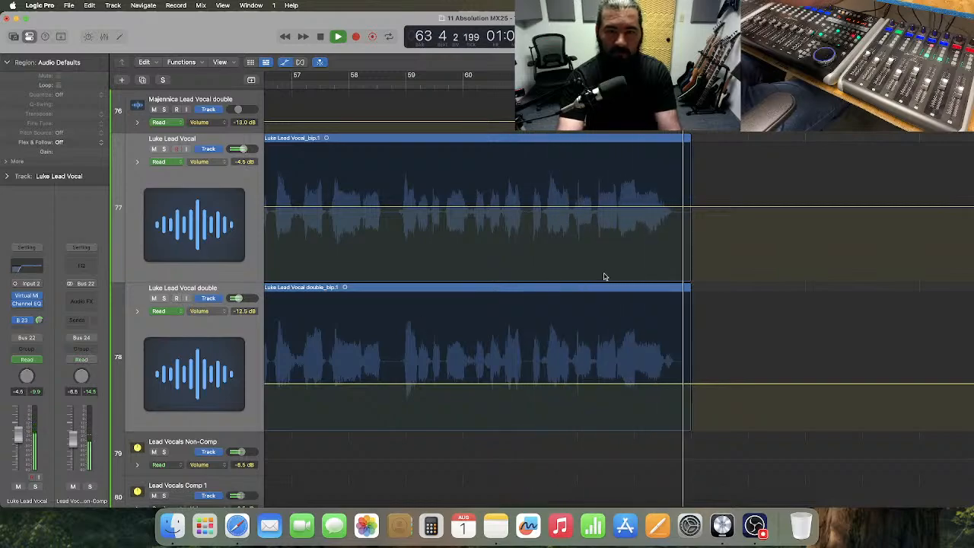
key(space)
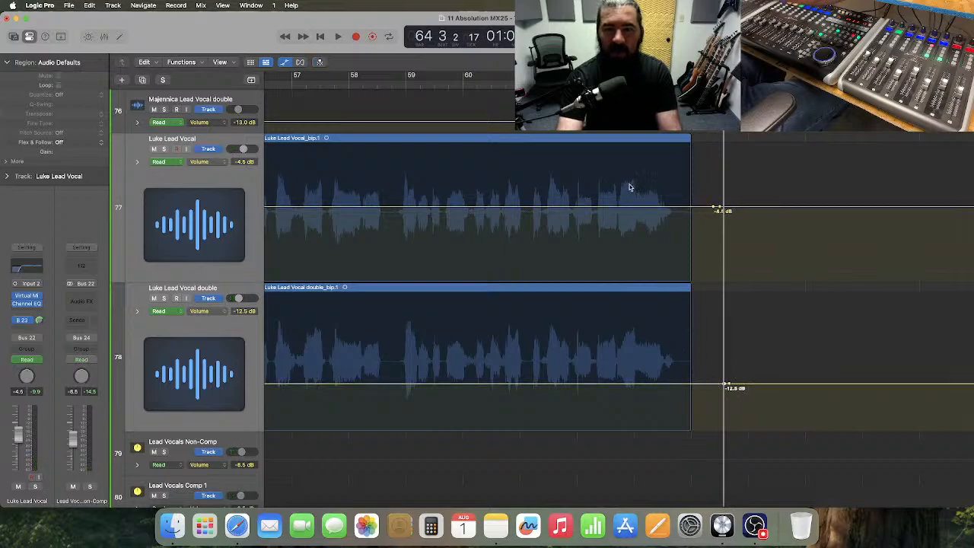
- Raise the volume automation through Verse 1 to -4.0 dB on the lead vocal and -12.0 dB on its double, tracks 77 and 78
drag(584, 192, 673, 388)
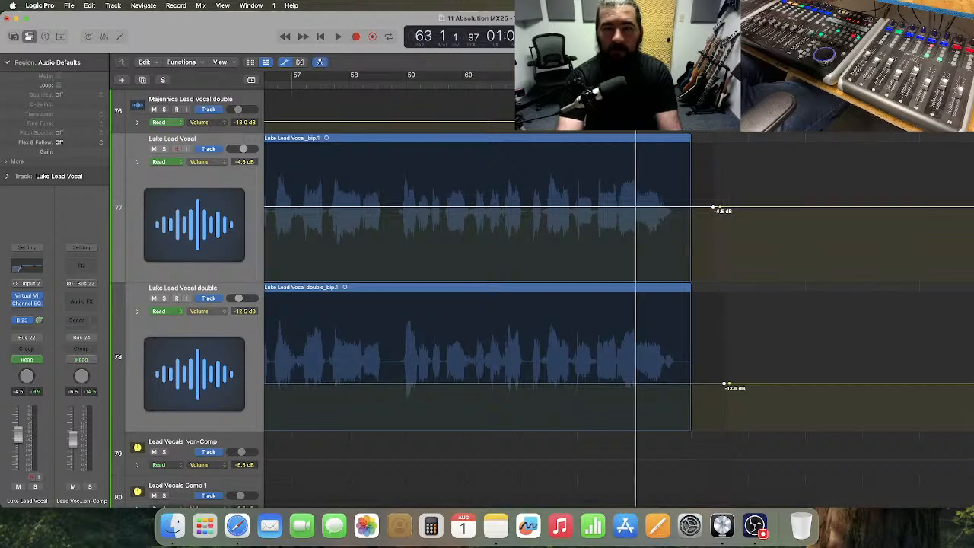
drag(620, 210, 619, 206)
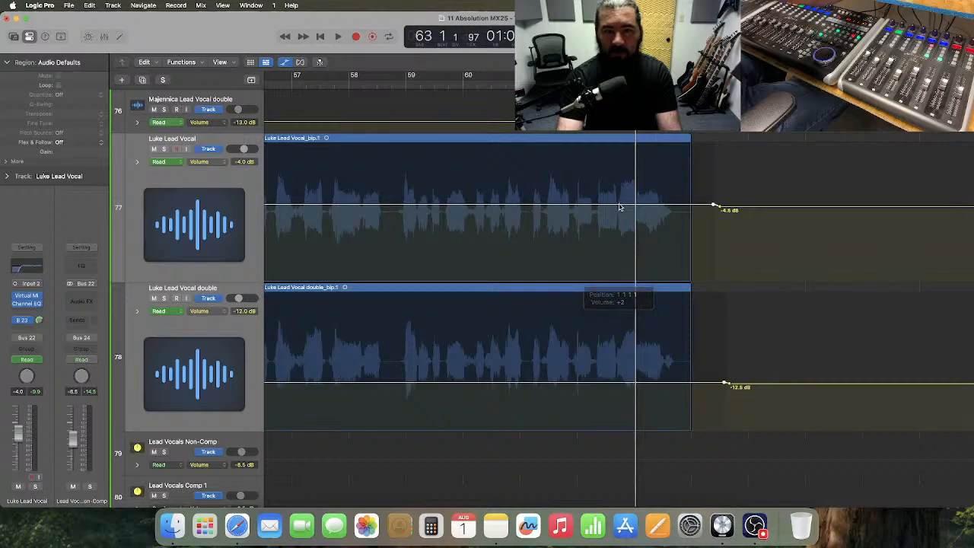
- Play Verse 1 from bar 45 beat 3 and check the level of the lead vocal and its double, tracks 77 and 78
scroll(636, 253, left, 15)
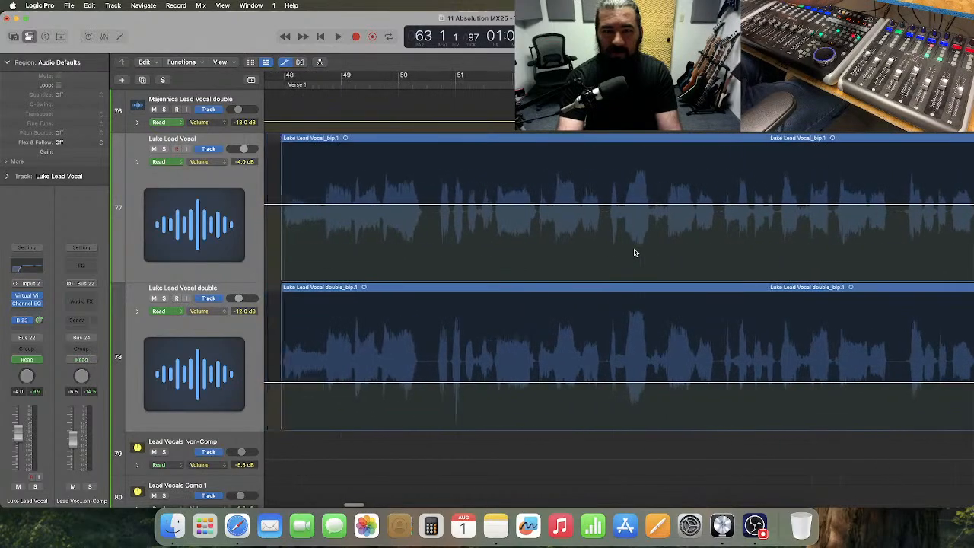
scroll(635, 252, right, 3)
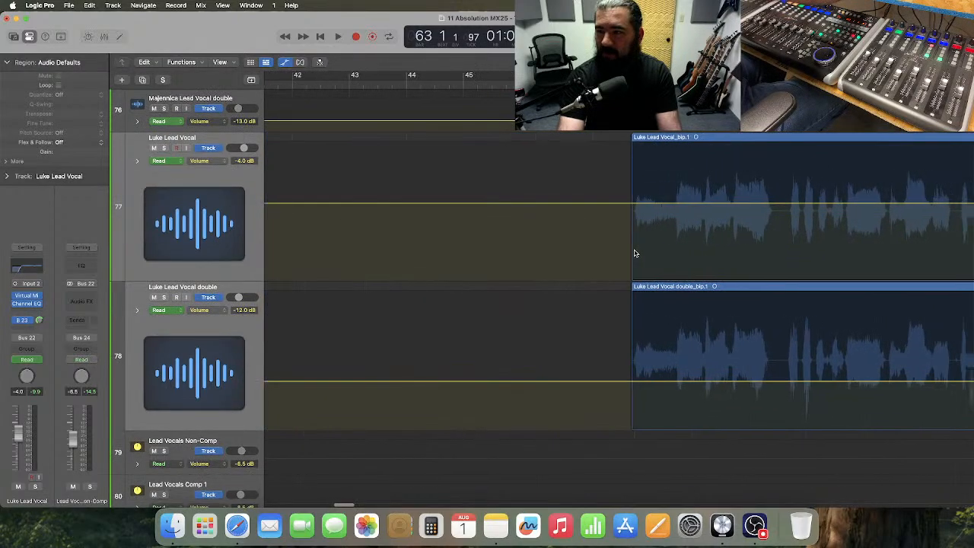
scroll(635, 253, right, 3)
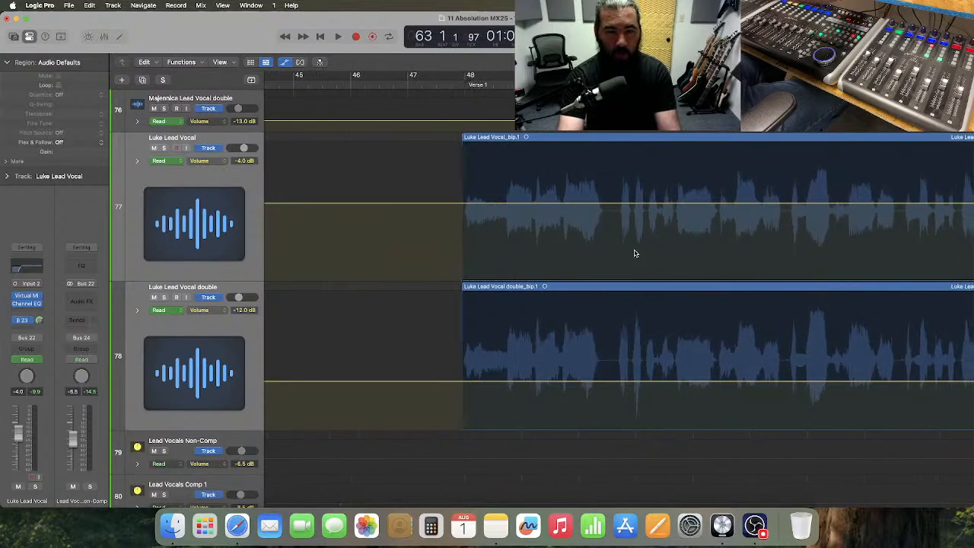
scroll(468, 241, right, 1)
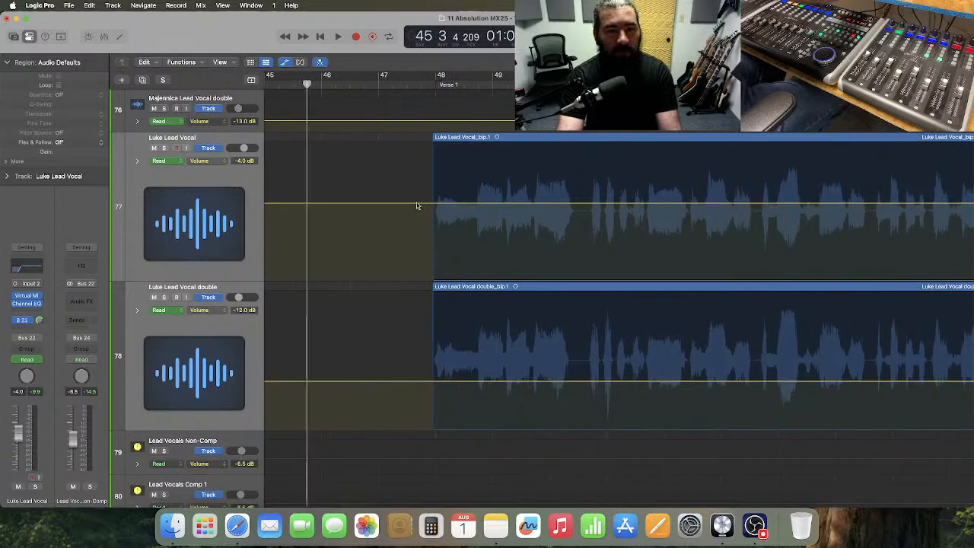
scroll(411, 259, right, 1)
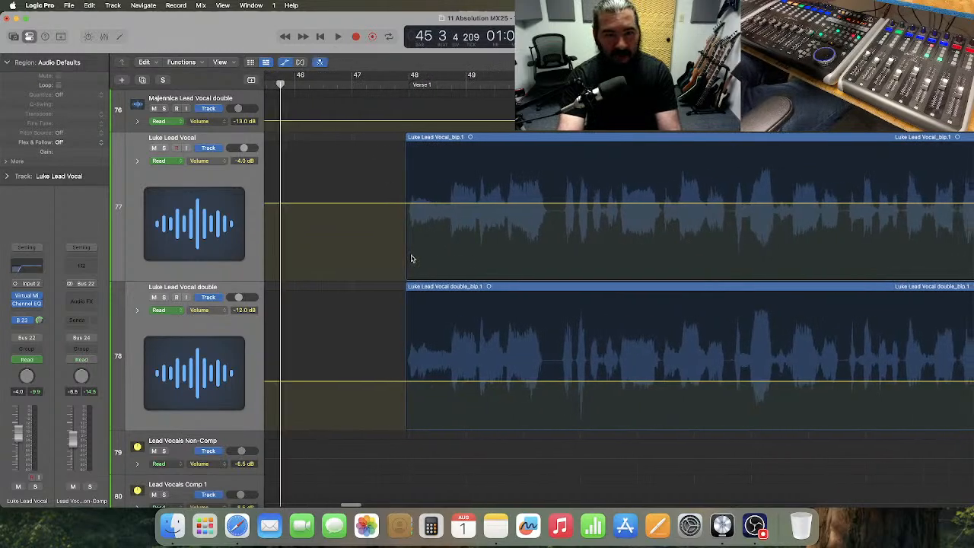
key(space)
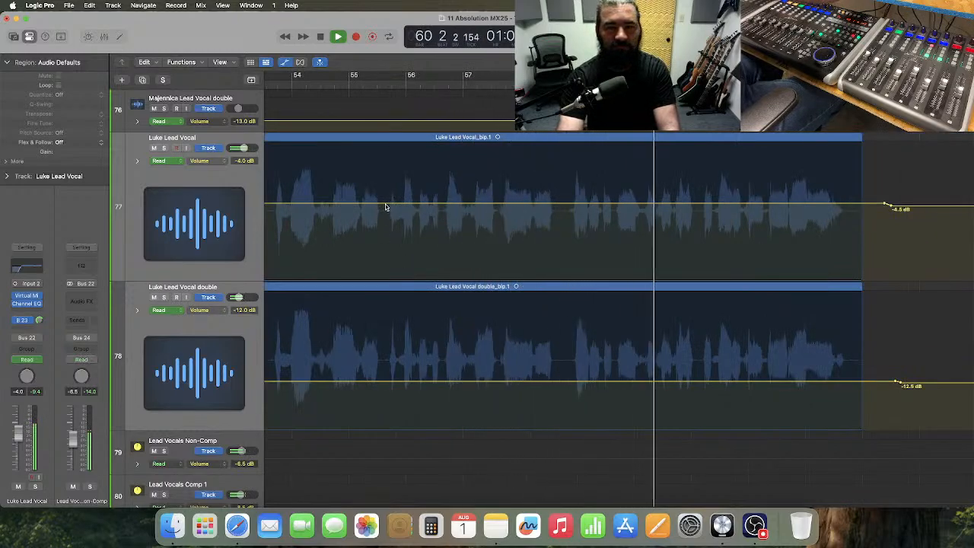
- Add volume points near bar 55 beat 3 and lower the automation before them to -4.5 dB on track 77 and -12.5 dB on track 78
click(386, 382)
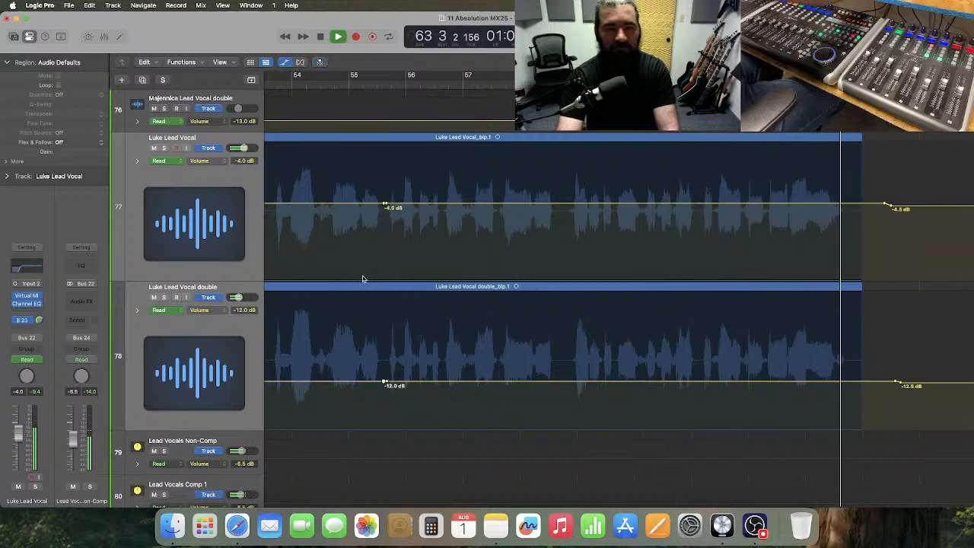
scroll(379, 263, left, 5)
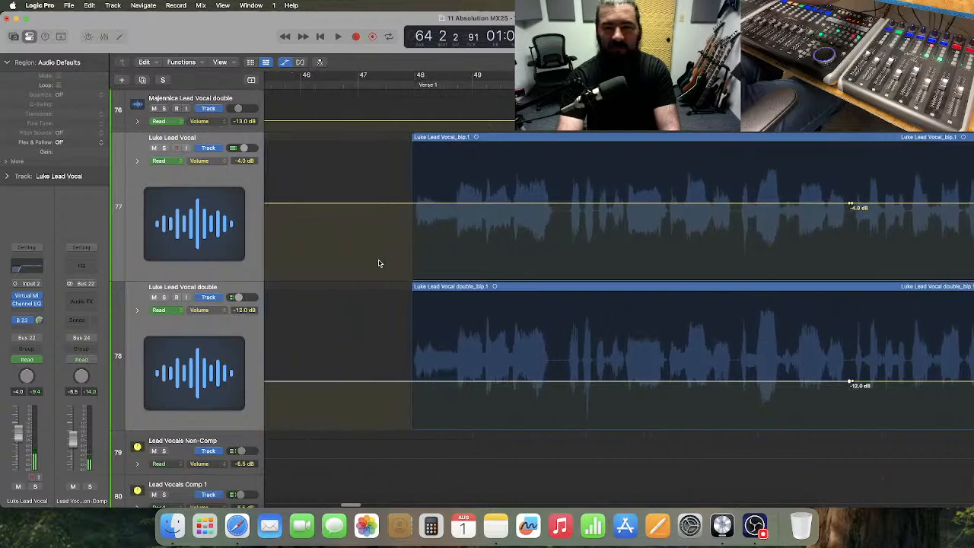
drag(511, 189, 622, 397)
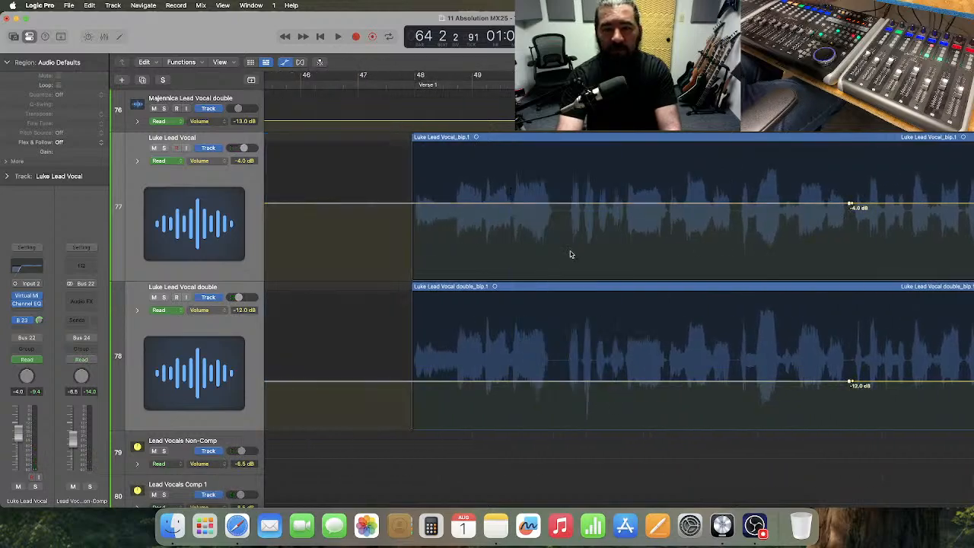
drag(557, 206, 558, 208)
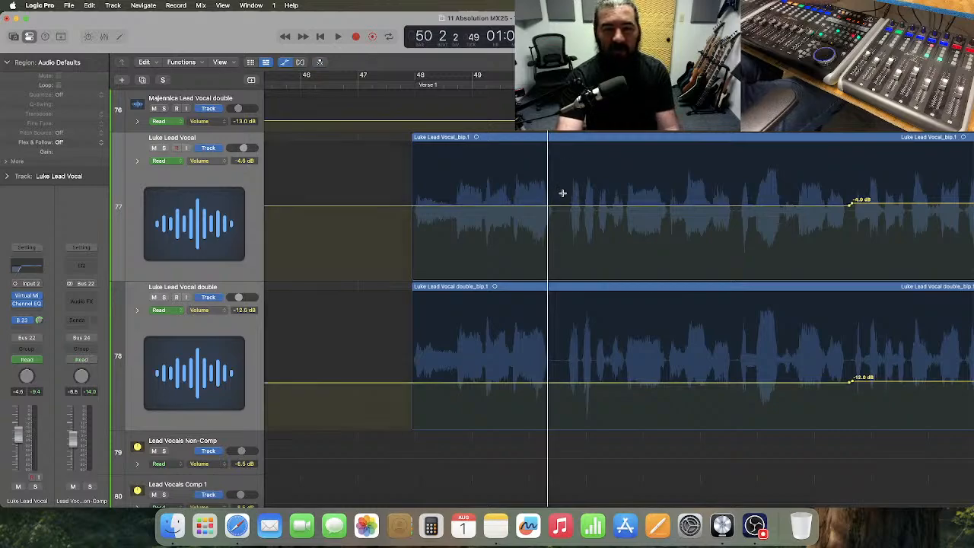
- Add volume points near bar 50 beat 3 and lower the automation before them to -5.0 dB on track 77 and -13.0 dB on track 78
drag(562, 193, 375, 330)
click(461, 234)
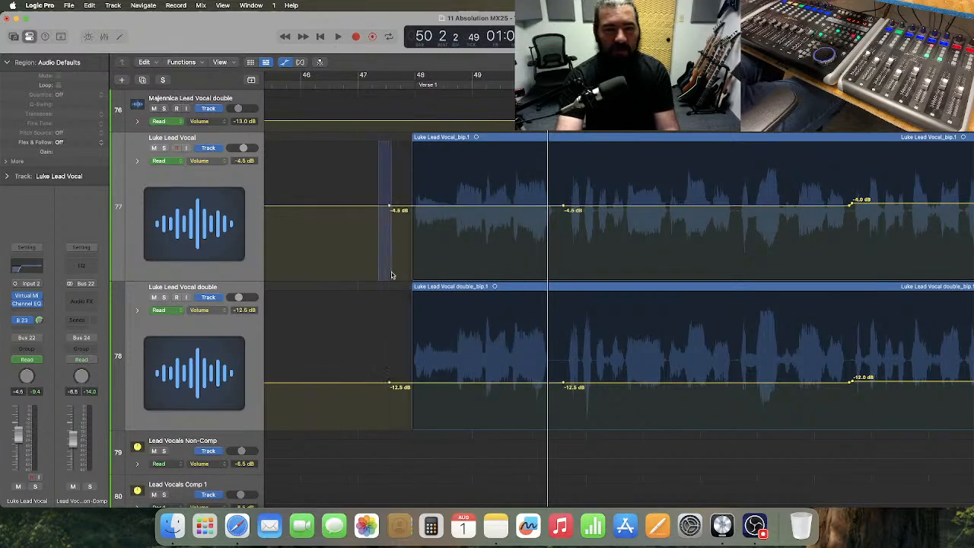
drag(392, 275, 394, 396)
key(Delete)
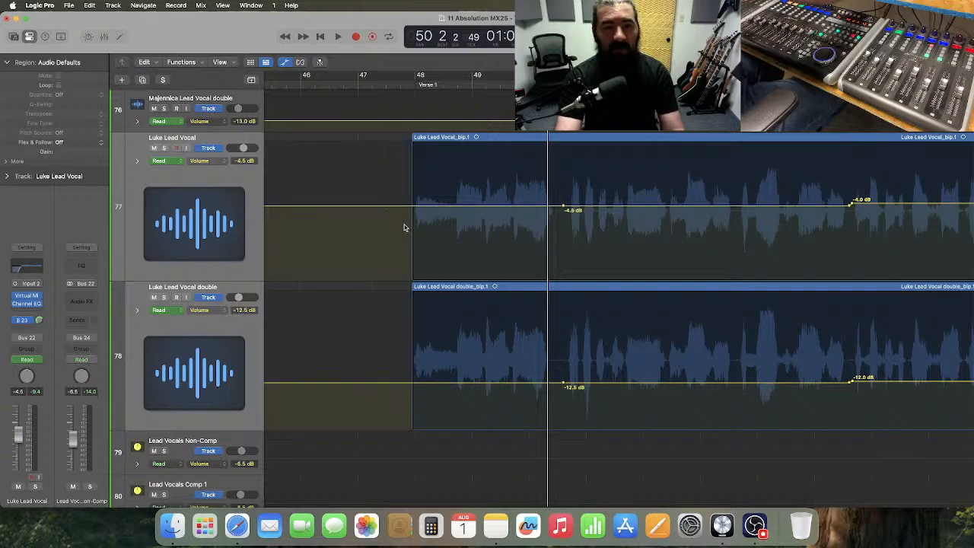
drag(375, 187, 471, 397)
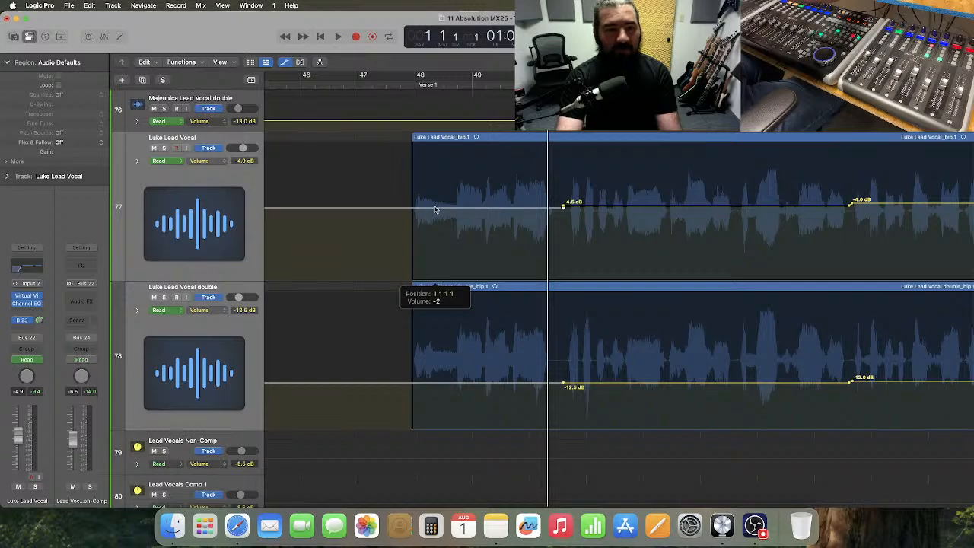
drag(436, 208, 435, 209)
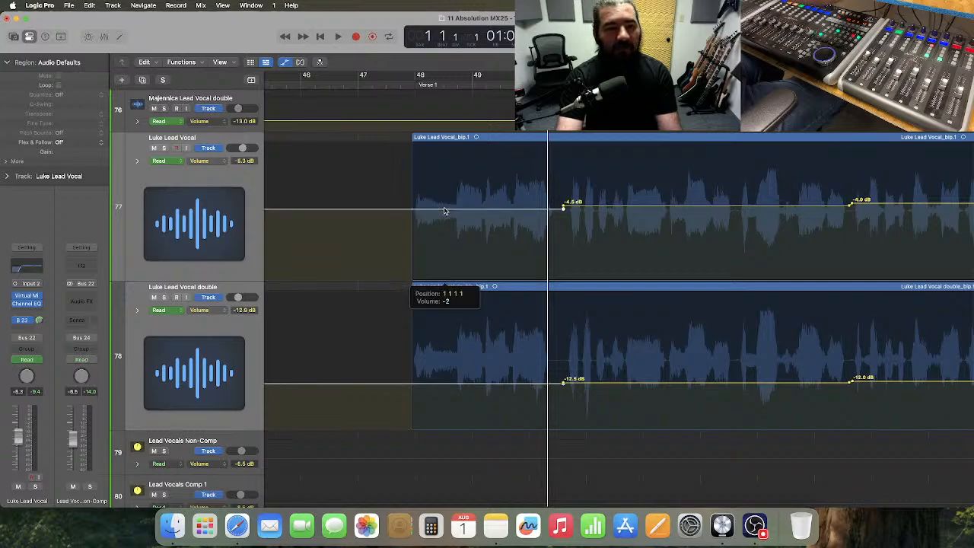
drag(445, 211, 446, 211)
- Play from bar 46 beat 3 and lower the automation between about bars 48.5 and 50.5 to -5.5 dB on track 77 and -13.5 dB on track 78
click(336, 85)
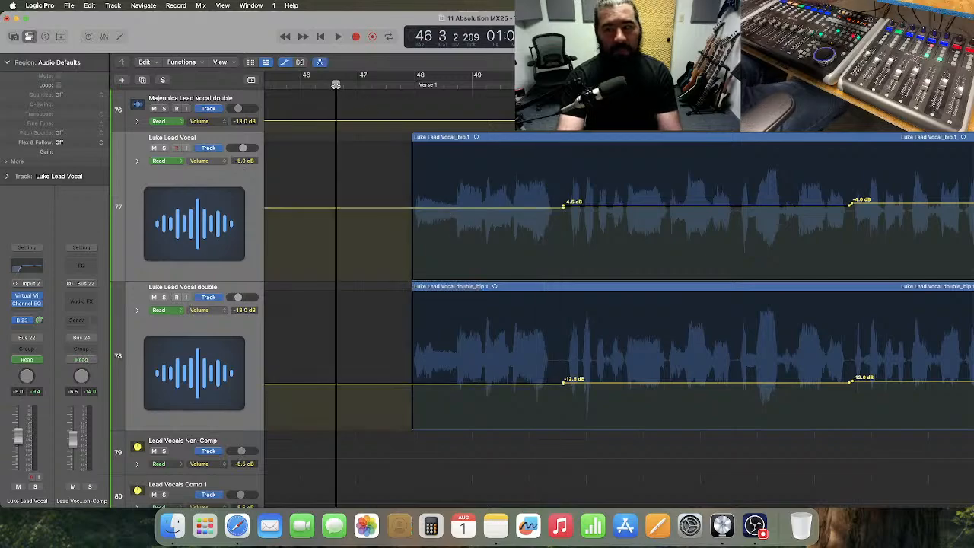
key(space)
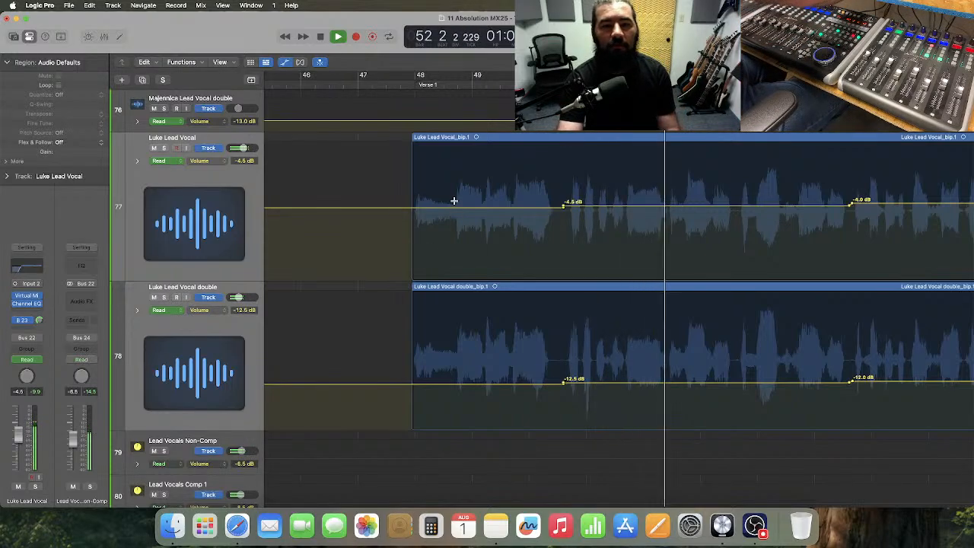
drag(454, 200, 554, 312)
click(543, 209)
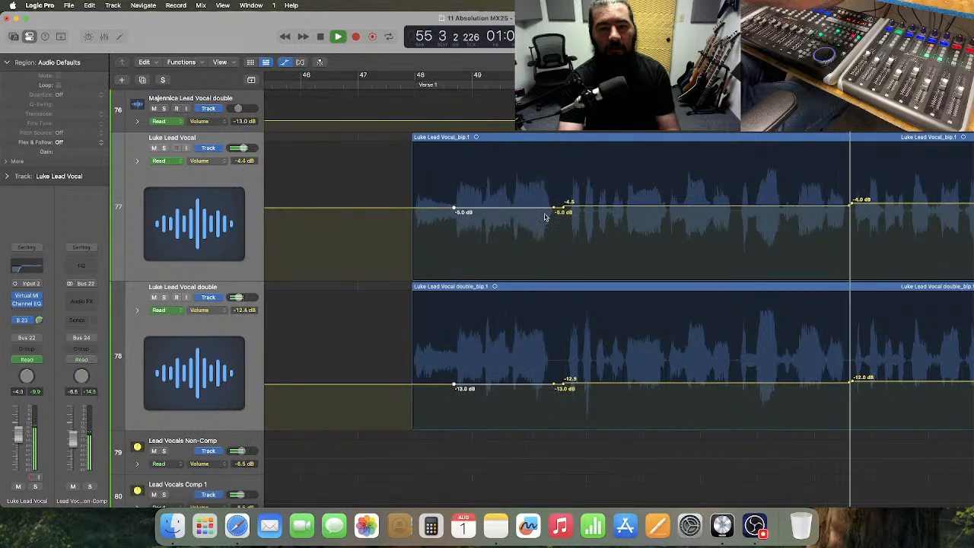
drag(541, 173, 557, 406)
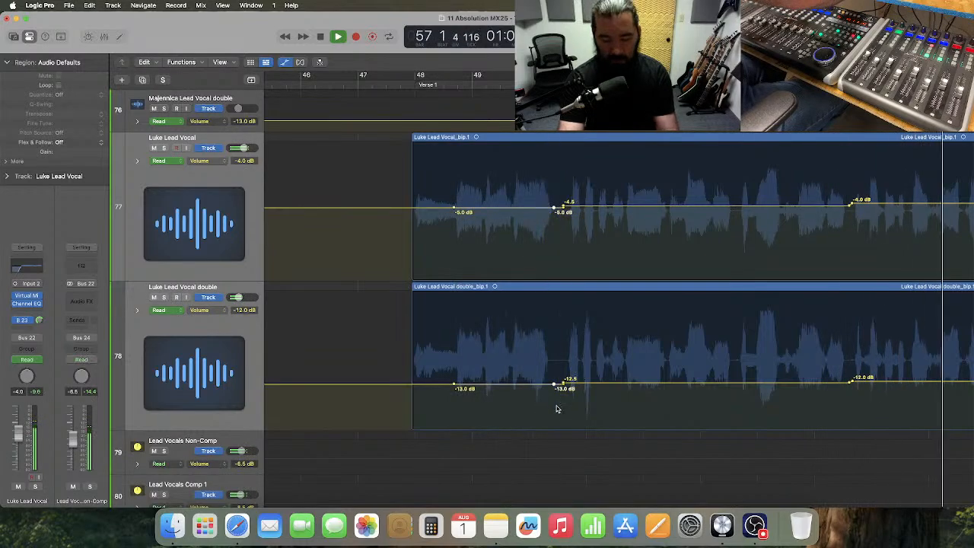
key(BackSpace)
drag(474, 200, 530, 393)
drag(482, 210, 481, 212)
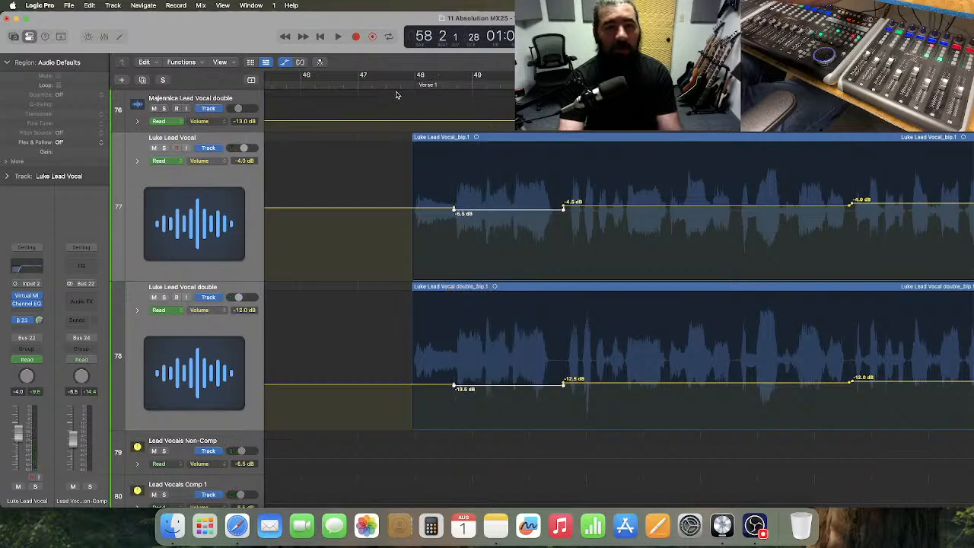
- Play Verse 1 again and examine the BG 1 and BG 2 background vocal tracks in its second half
key(space)
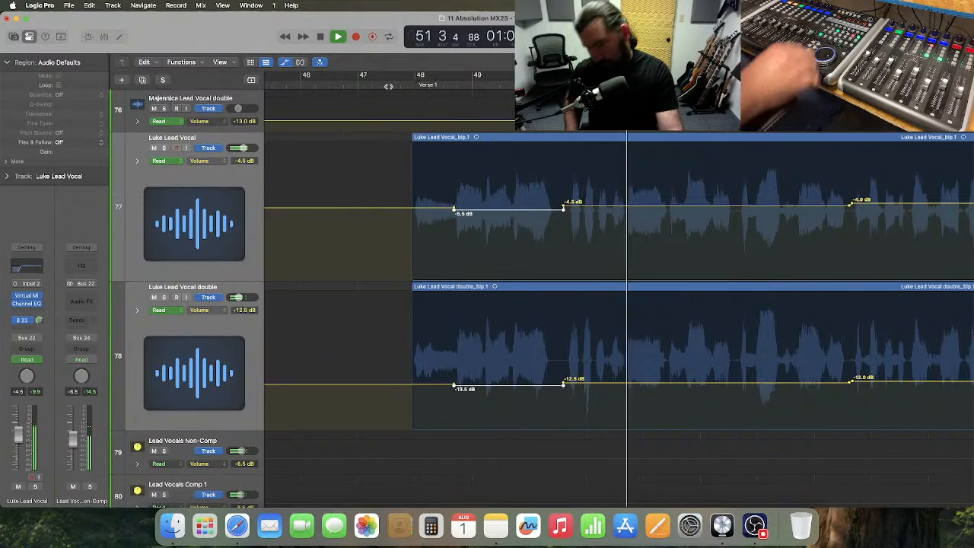
scroll(604, 196, right, 5)
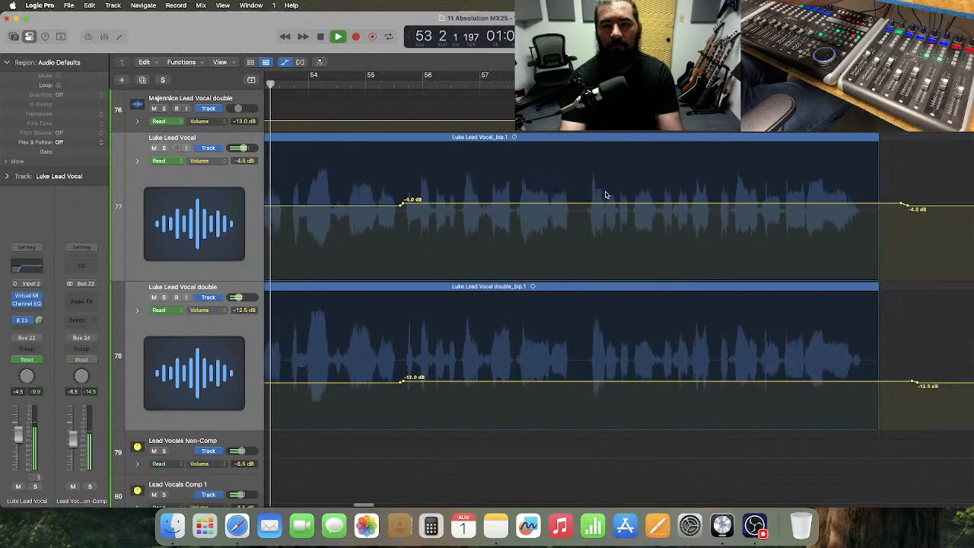
scroll(604, 195, down, 10)
scroll(605, 195, down, 6)
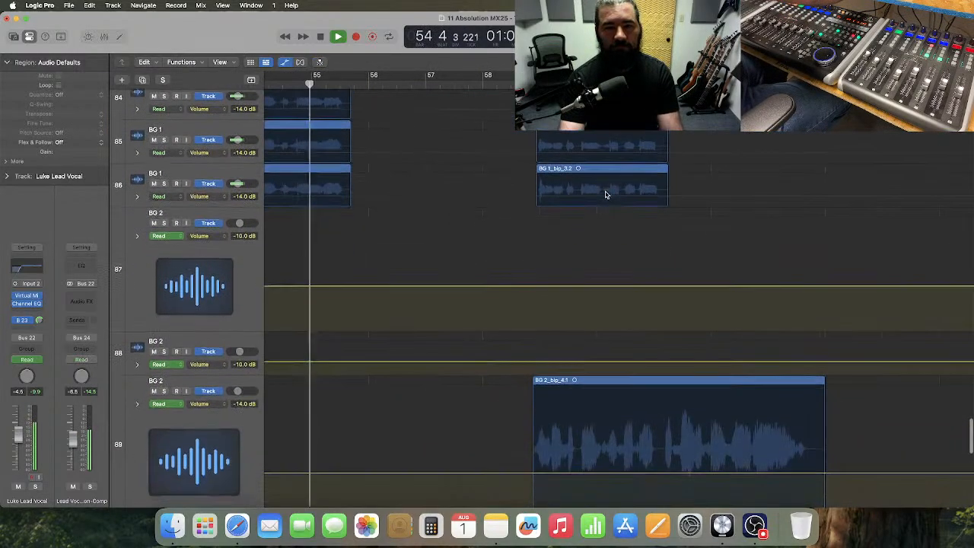
scroll(605, 195, down, 4)
scroll(605, 195, up, 6)
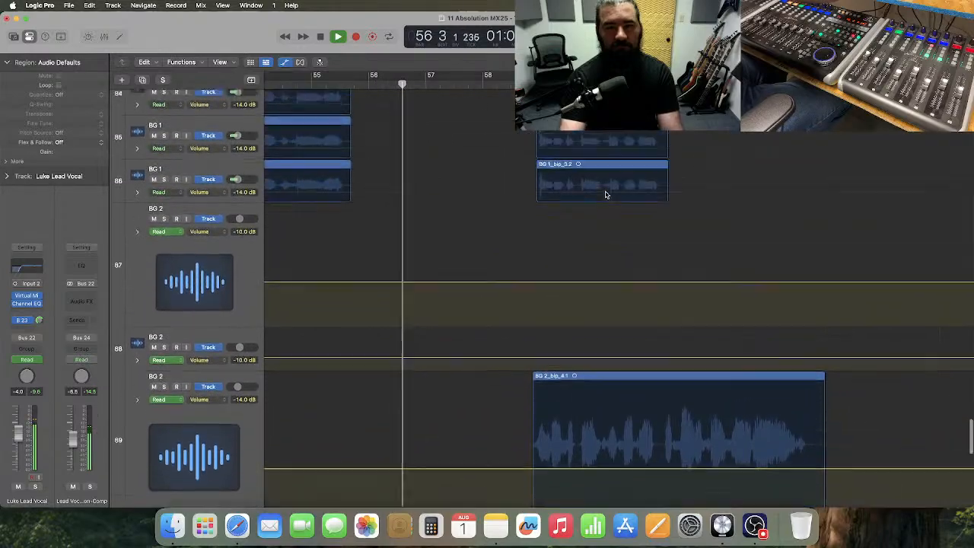
scroll(605, 195, down, 5)
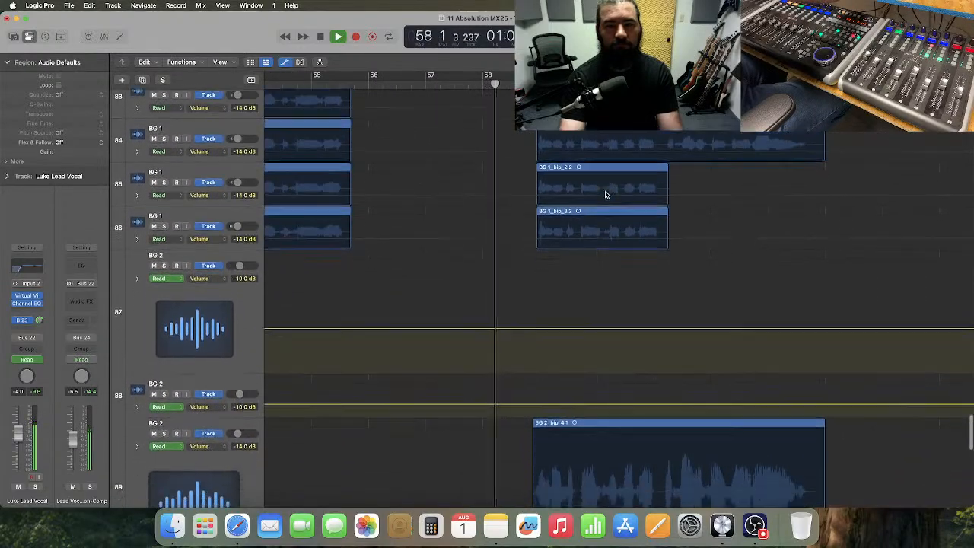
scroll(605, 195, down, 1)
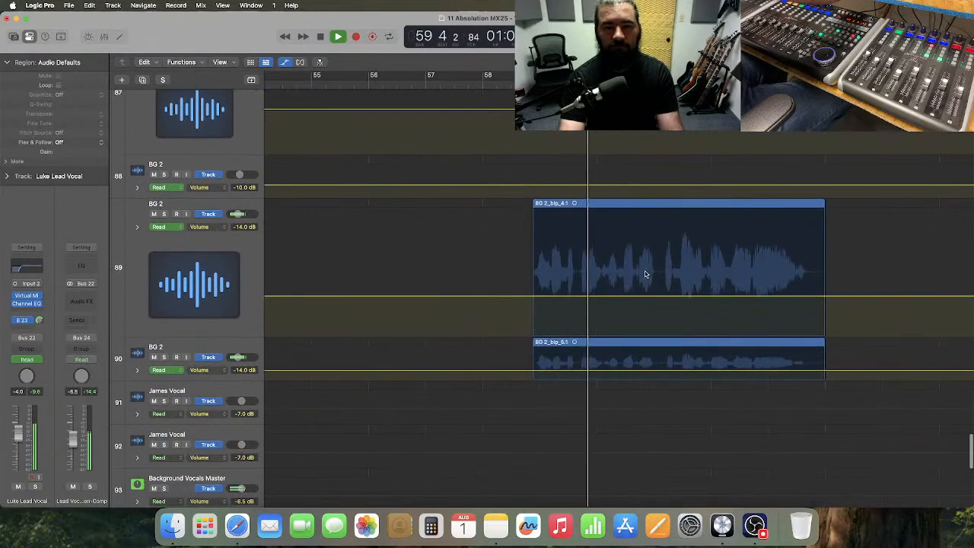
- Lower the volume automation to -17.1 dB across the two BG 2 regions at the end of Verse 1, tracks 89 and 90
drag(522, 277, 836, 372)
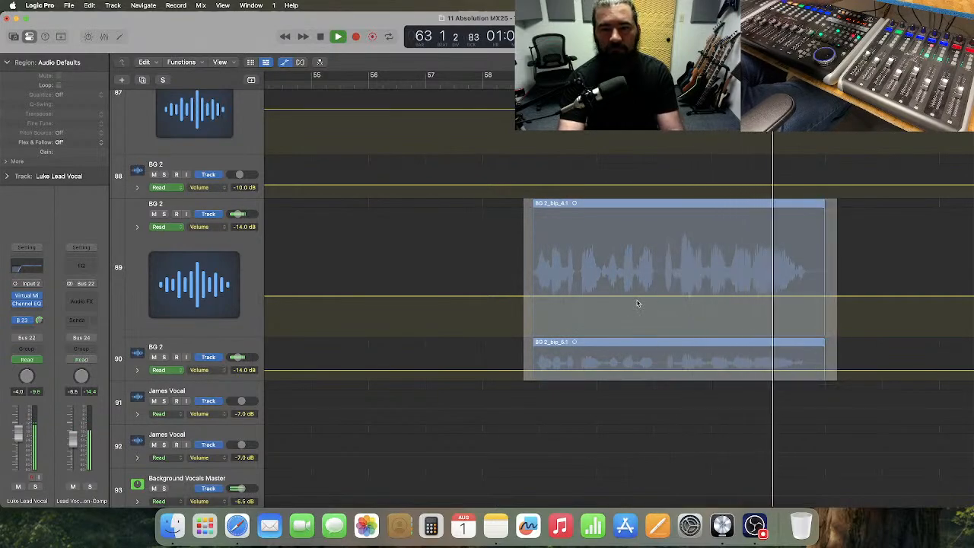
key(space)
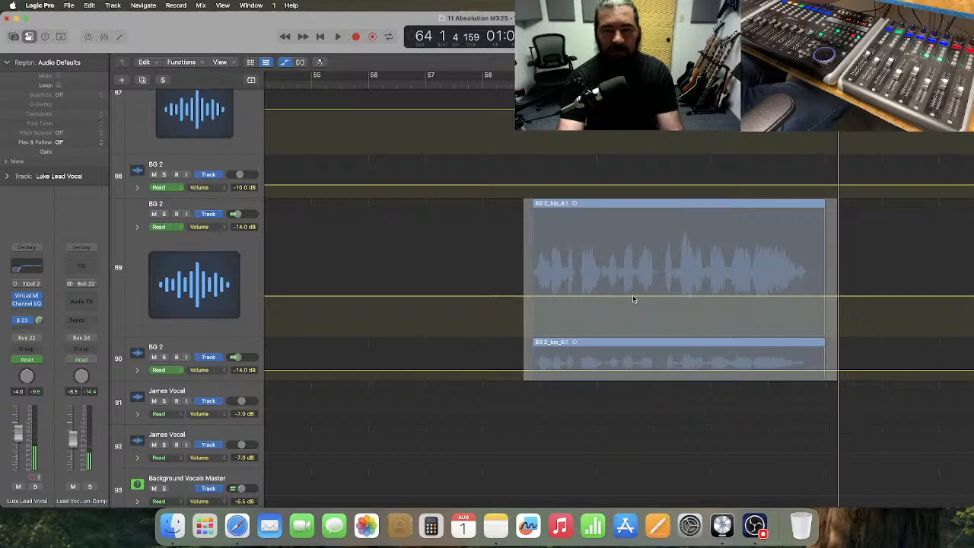
click(634, 298)
drag(634, 298, 635, 304)
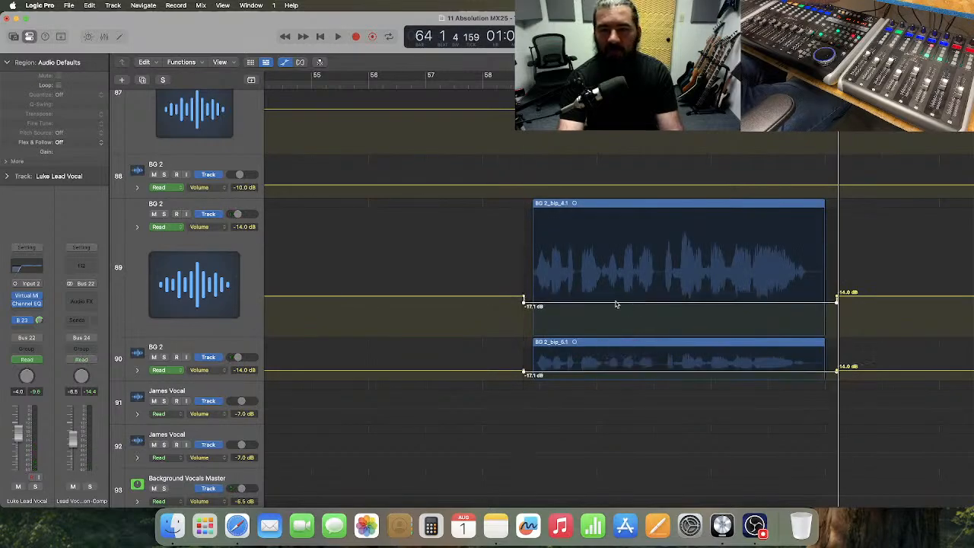
- Play the end of Verse 1 from bar 58 to check the background vocals against the lead vocal and its double
click(499, 82)
key(space)
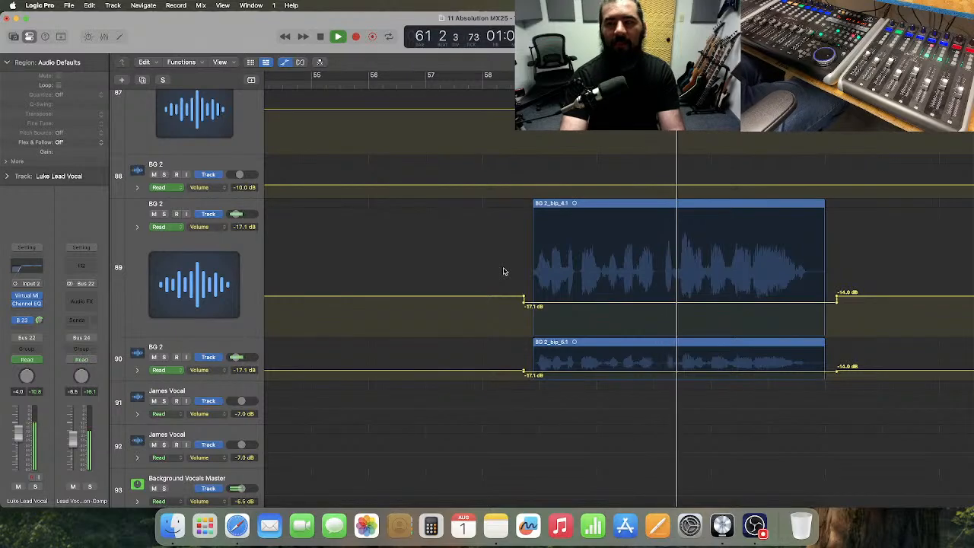
scroll(503, 272, up, 8)
scroll(503, 272, up, 10)
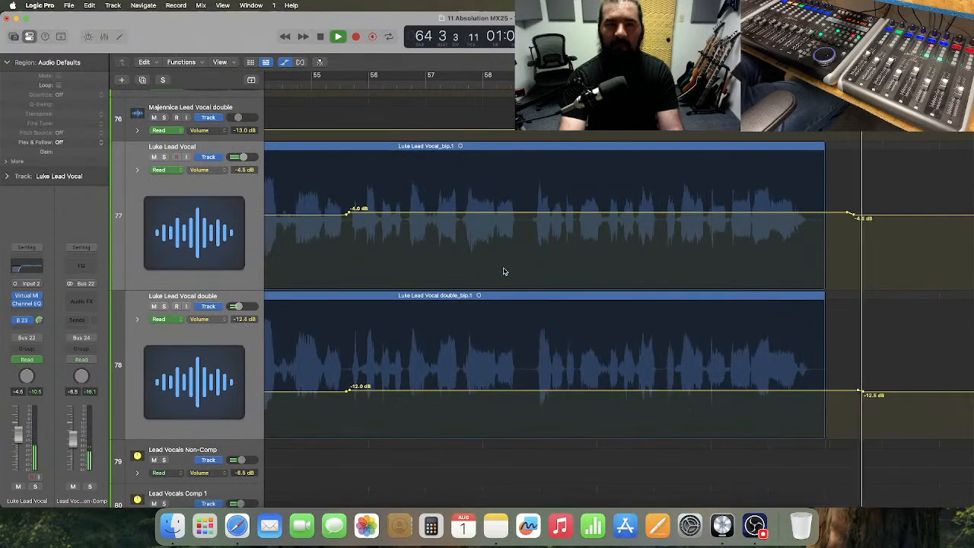
key(space)
- Play the lead-in and opening phrase of Verse 1 from about bar 41 to bar 50 and review the lead vocal automation through Break 1
scroll(503, 272, left, 10)
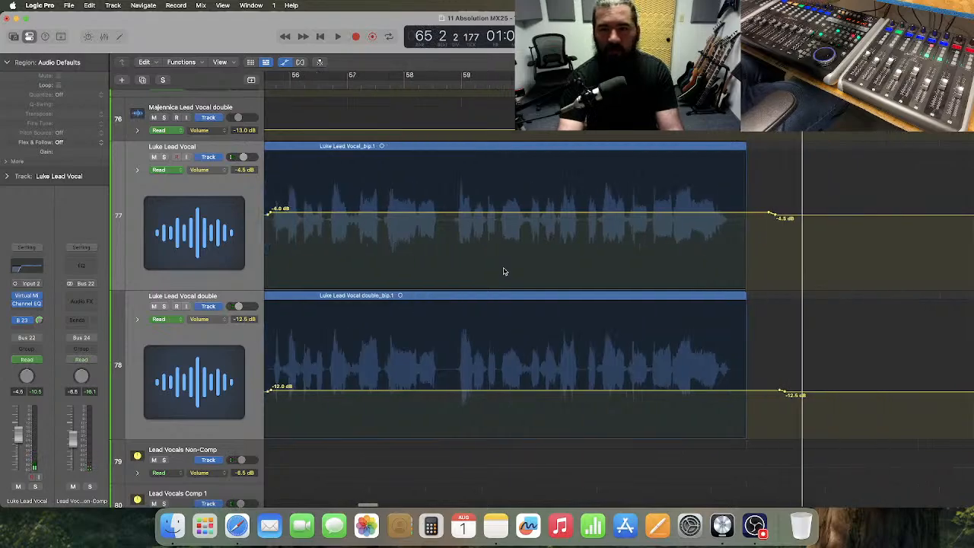
scroll(502, 272, left, 8)
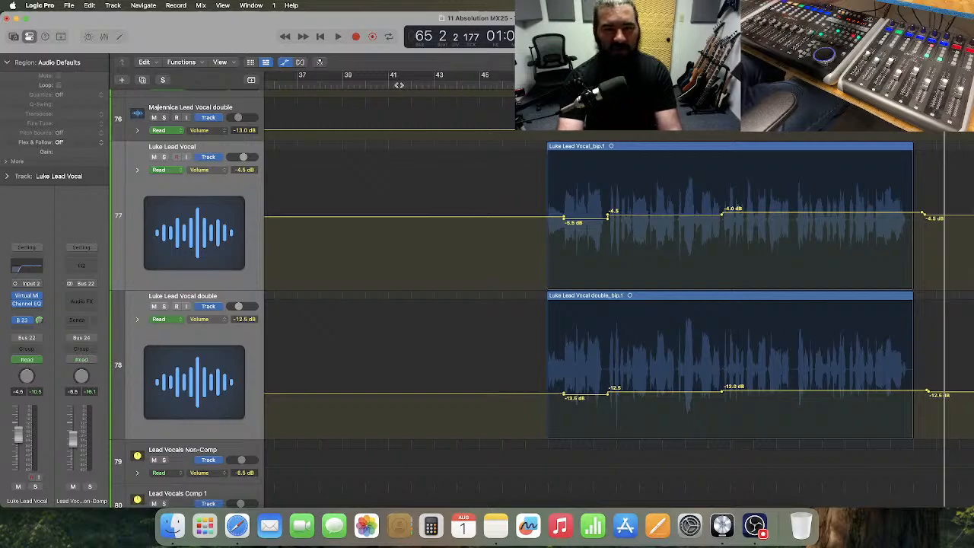
key(space)
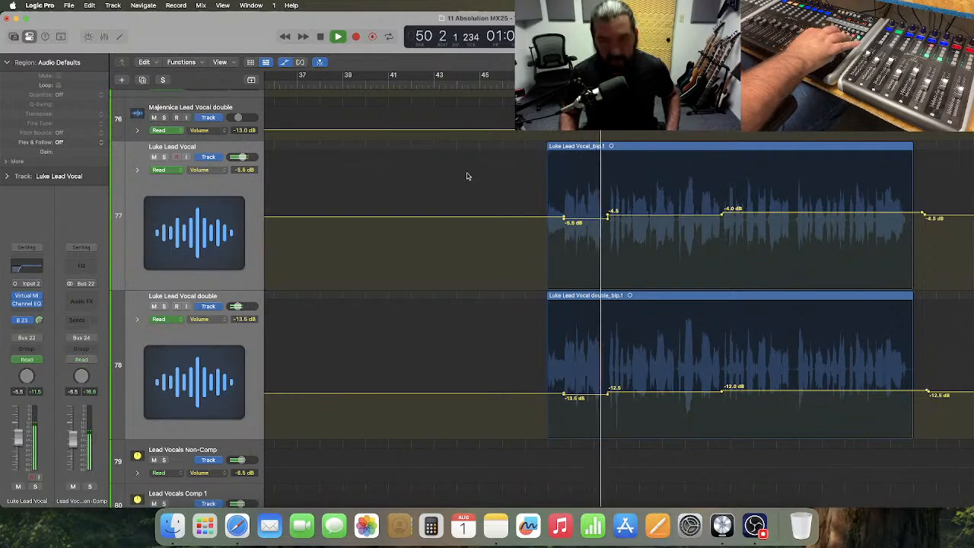
key(space)
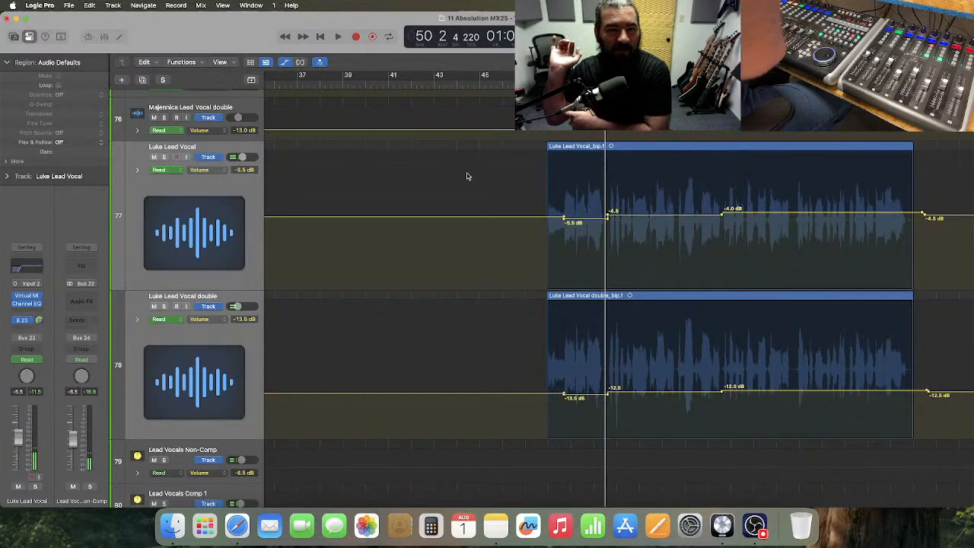
scroll(468, 183, right, 10)
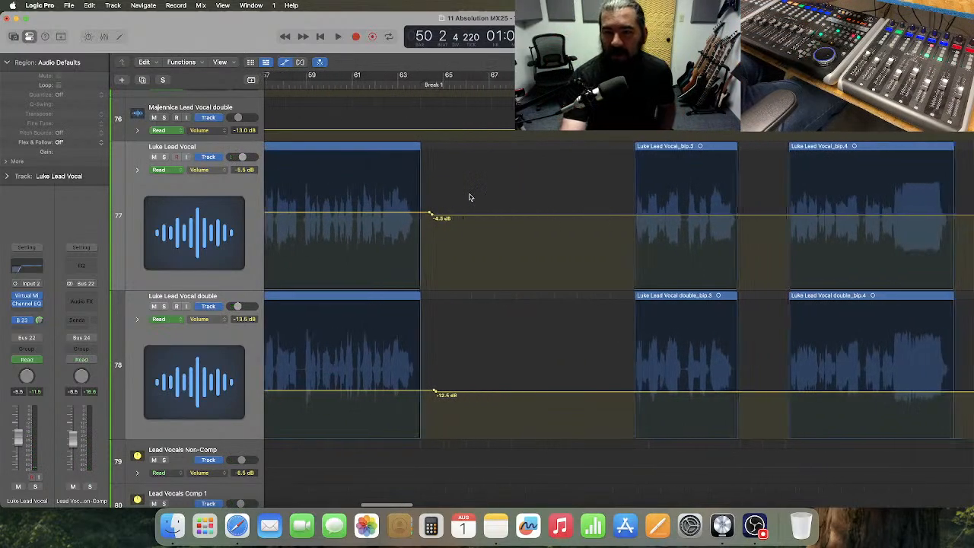
- Play Chorus 1 from bar 72 and listen to the level of the lead vocal and its double
scroll(469, 198, right, 1)
scroll(472, 145, right, 5)
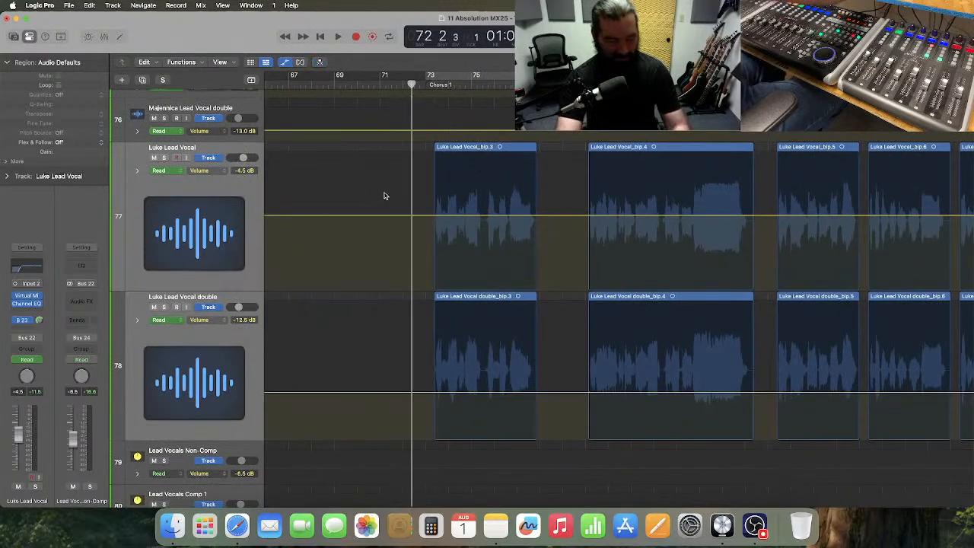
key(space)
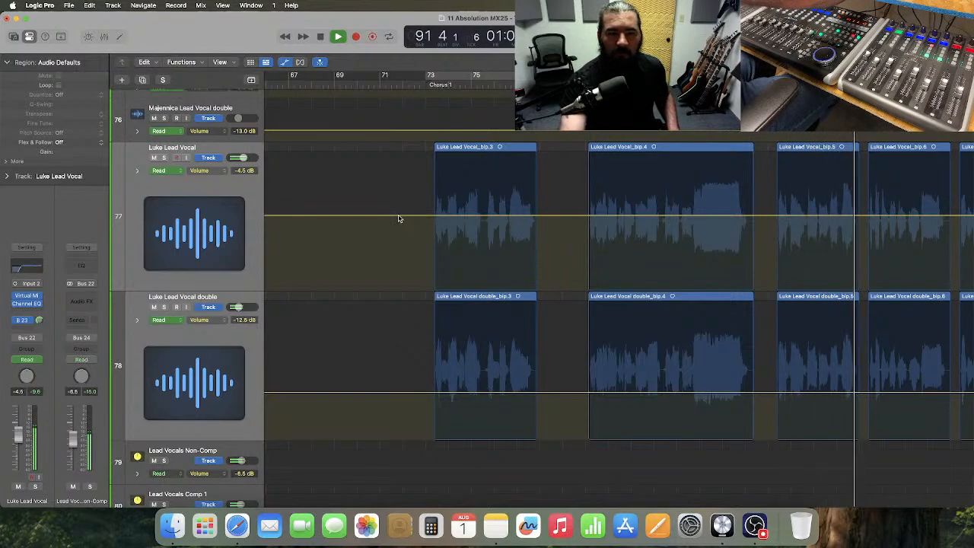
- Raise volume automation from Break 1 onward to -4.0 dB on the lead vocal and -12.0 dB on its double, removing the redundant points
scroll(538, 233, left, 10)
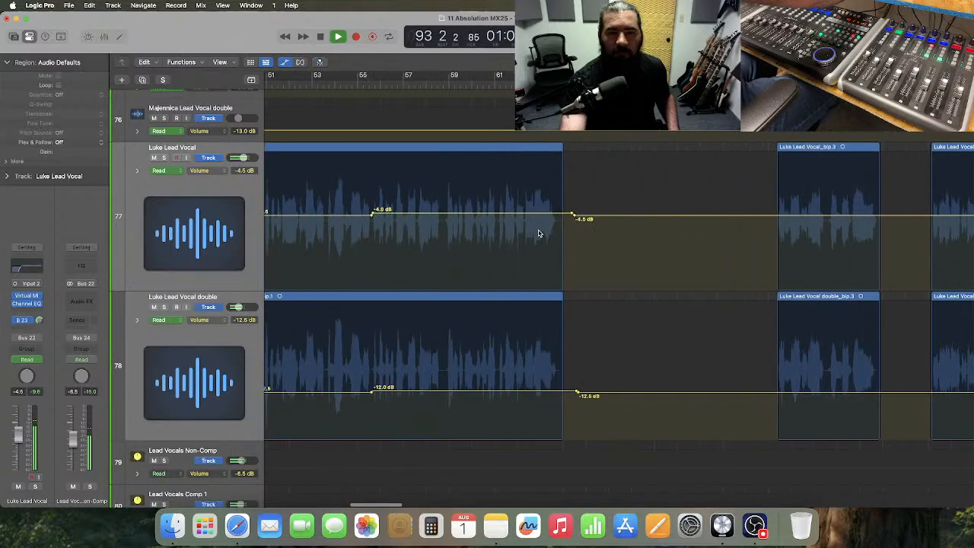
scroll(538, 233, right, 10)
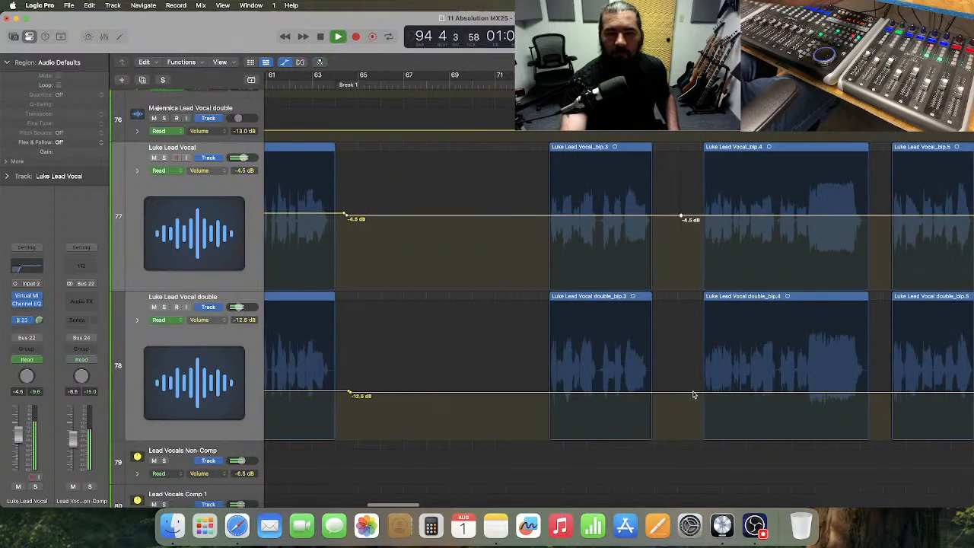
drag(456, 151, 546, 424)
drag(476, 218, 479, 216)
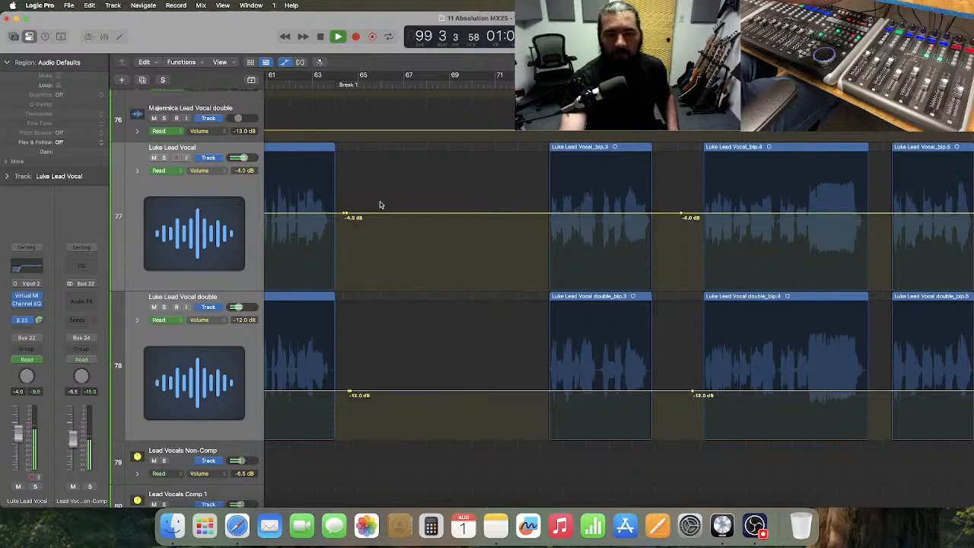
drag(338, 199, 721, 420)
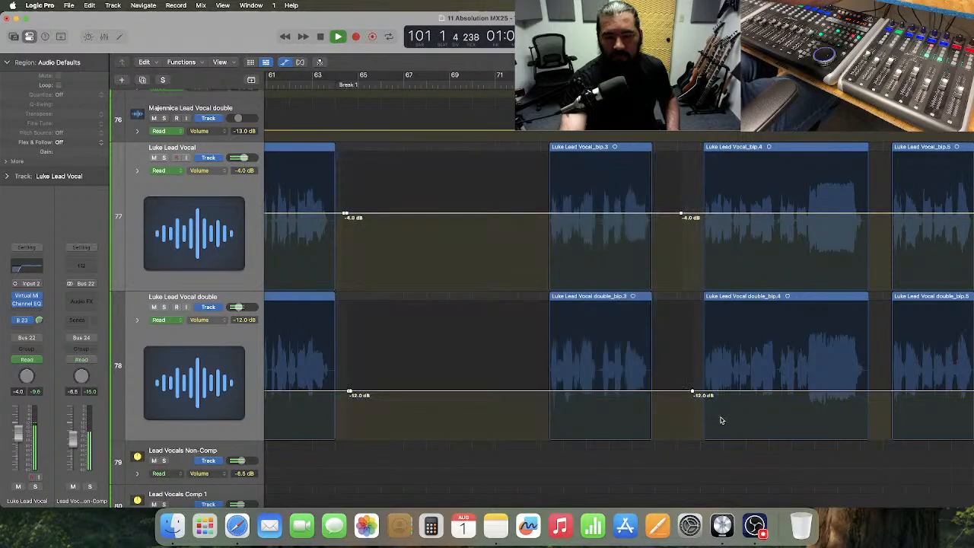
- Lower the volume automation over the last Chorus 1 phrase to -6.5 dB on the lead vocal and -14.5 dB on its double
scroll(564, 323, right, 10)
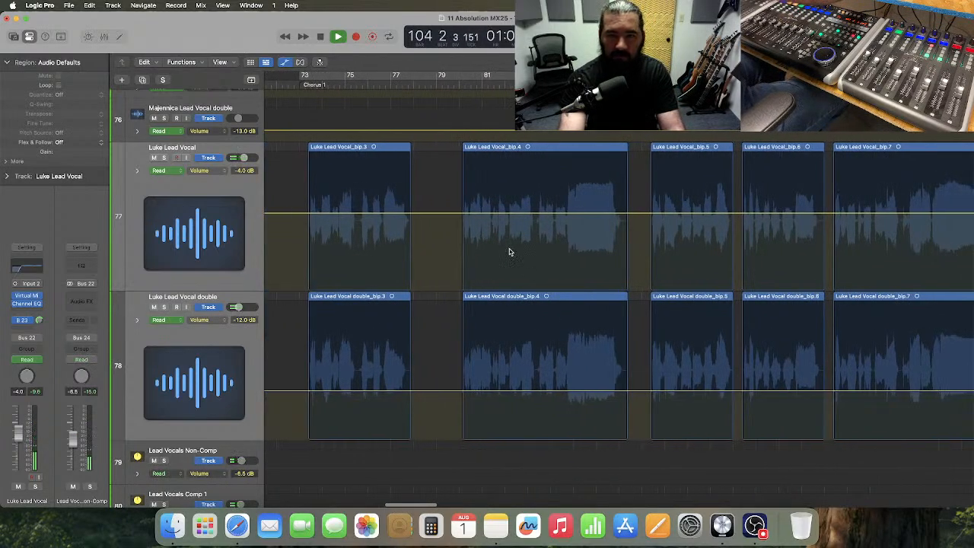
scroll(510, 253, right, 15)
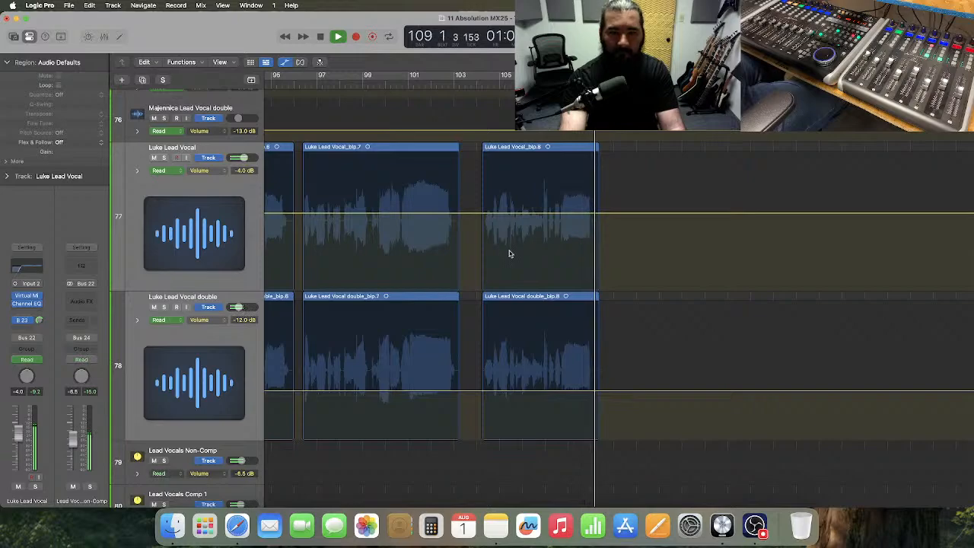
key(space)
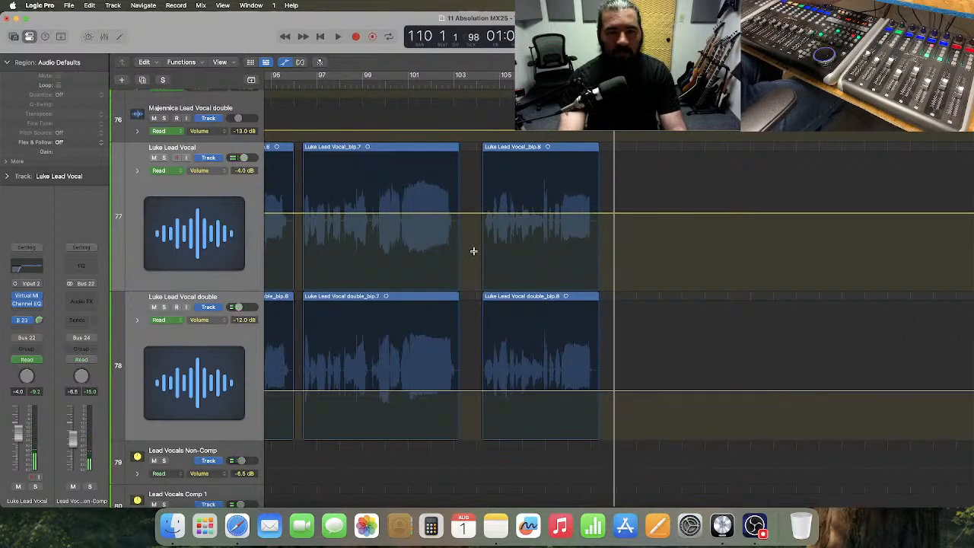
drag(473, 250, 609, 435)
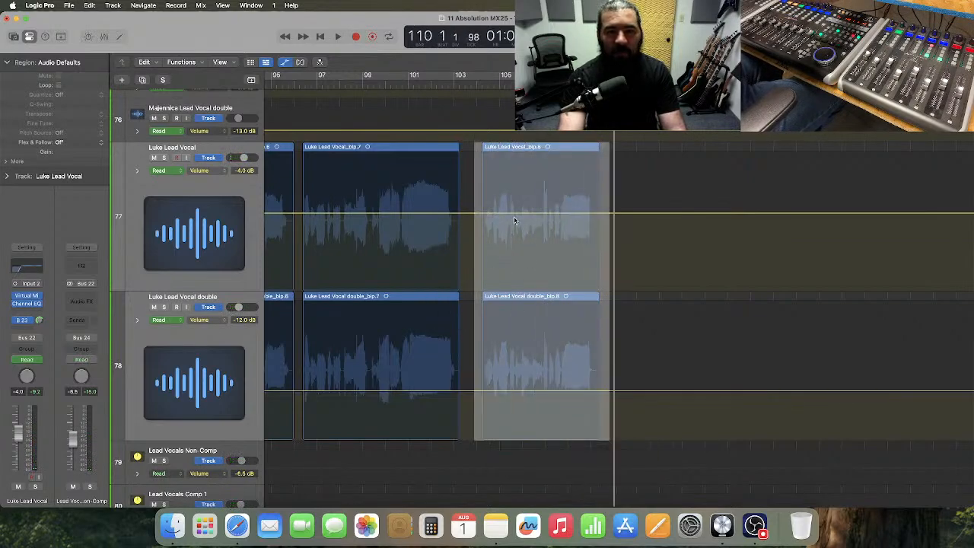
drag(525, 216, 524, 219)
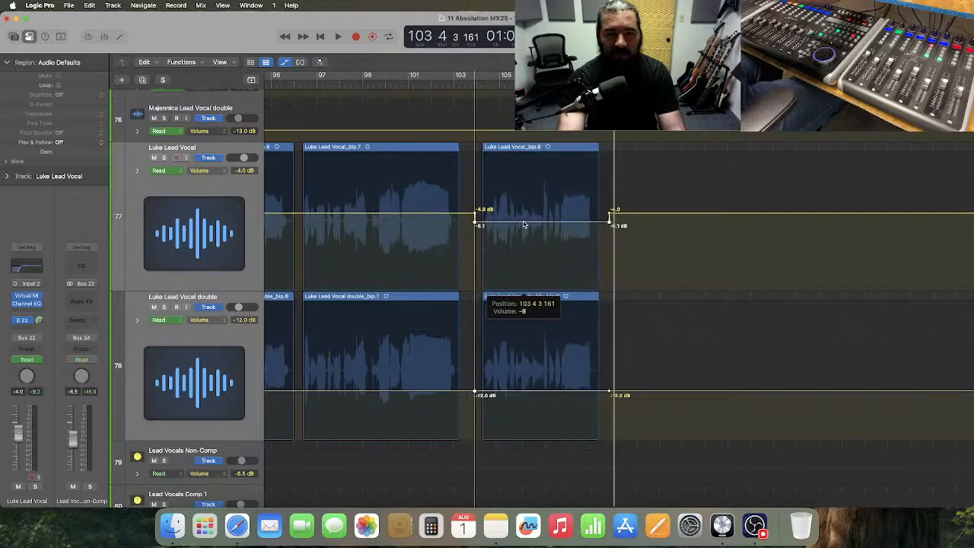
drag(524, 226, 522, 223)
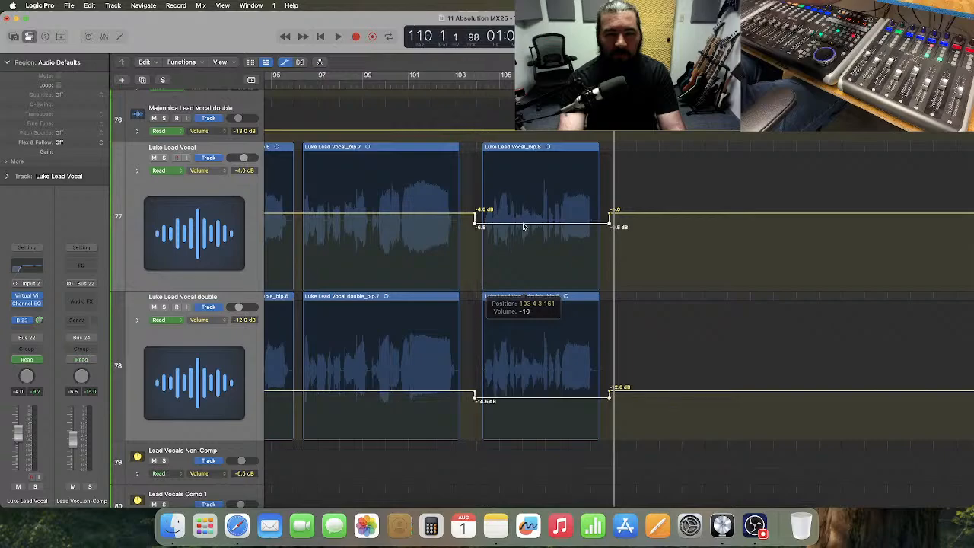
- Play all of Chorus 1 from bar 72 to bar 110 to check the new lead vocal levels
scroll(521, 206, left, 15)
scroll(519, 209, right, 4)
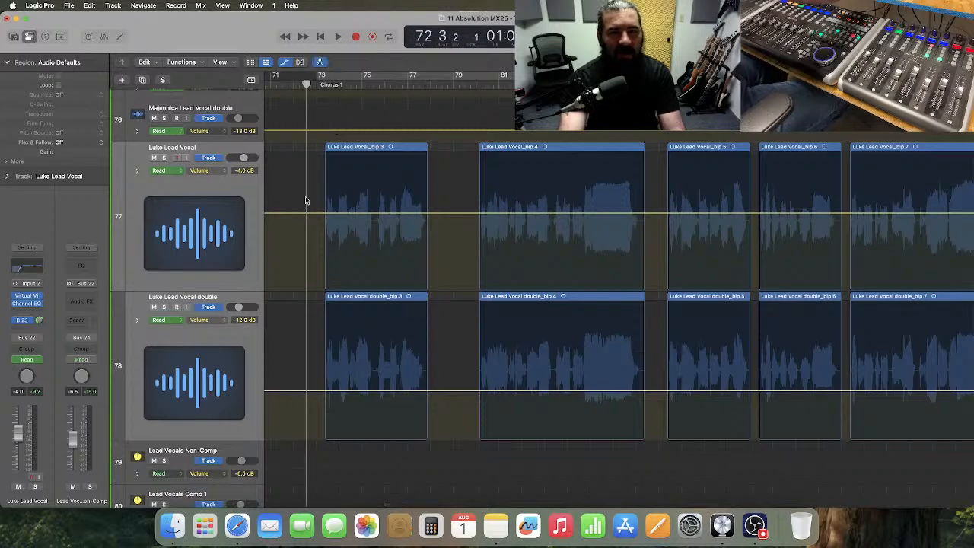
key(space)
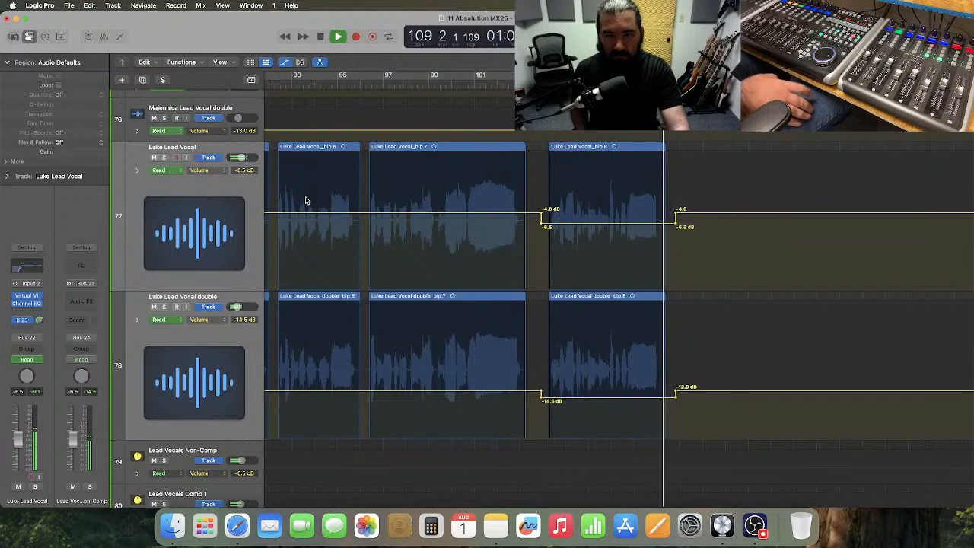
key(space)
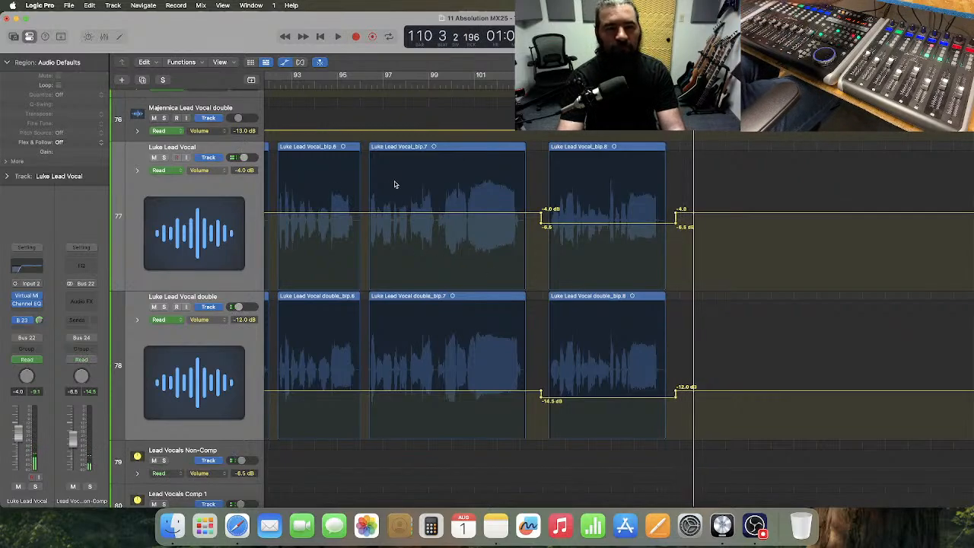
- Split the lead vocal double within the held note just after bar 95 and shift the tail slightly earlier to match the lead vocal
click(325, 84)
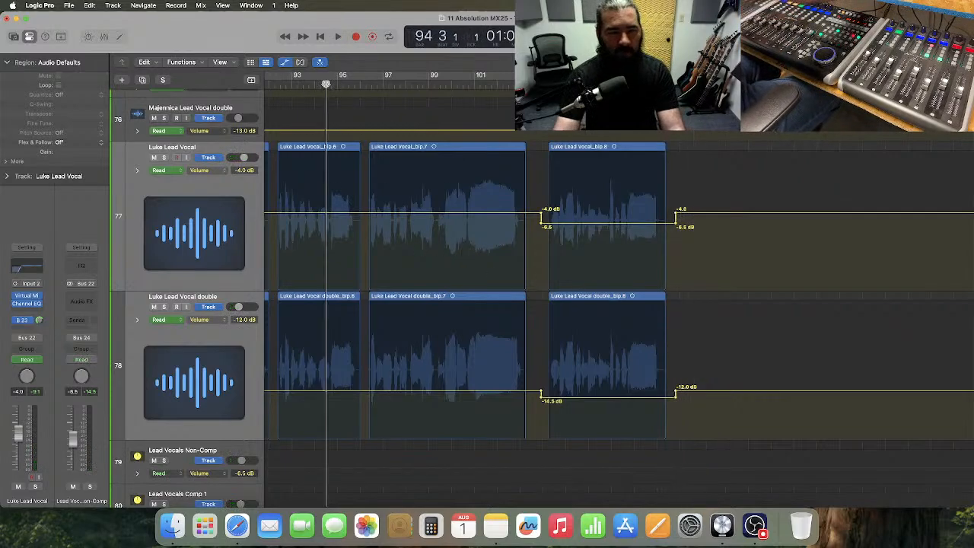
key(super+Right)
key(super+Right)
key(super+Right)
key(super+Right)
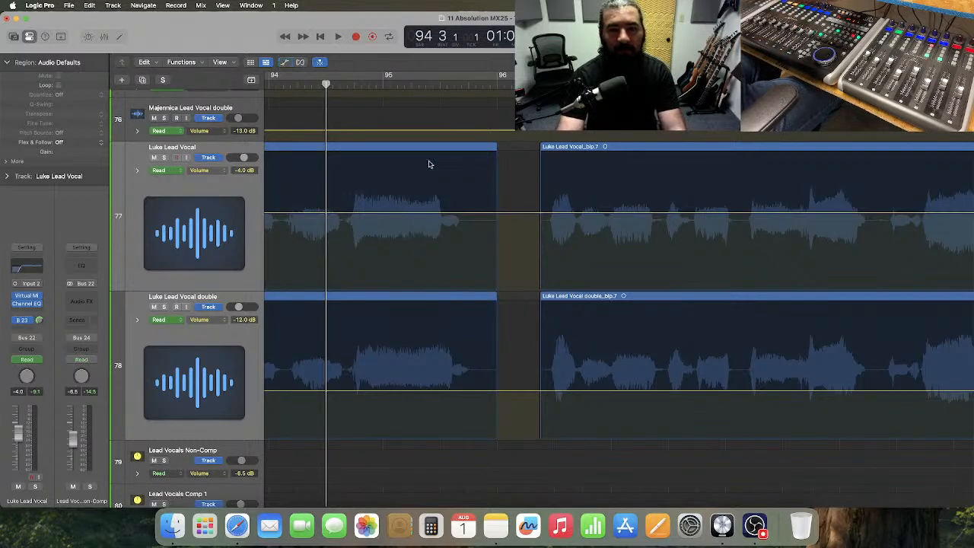
key(a)
click(412, 85)
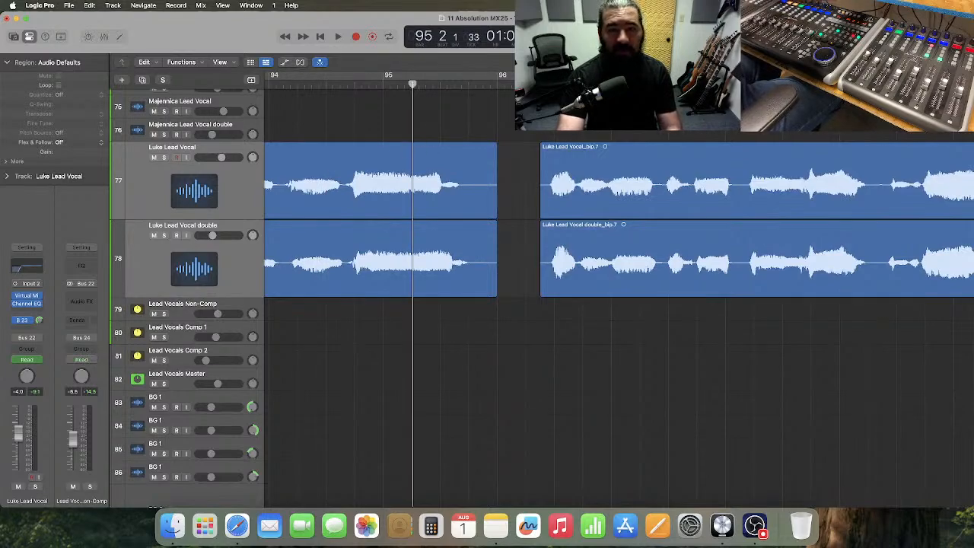
click(553, 63)
click(573, 75)
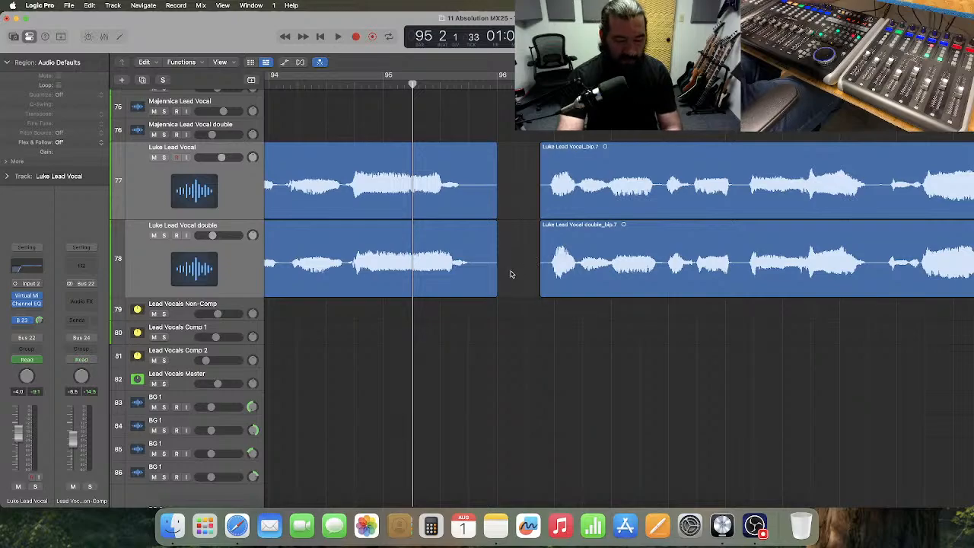
scroll(382, 327, left, 4)
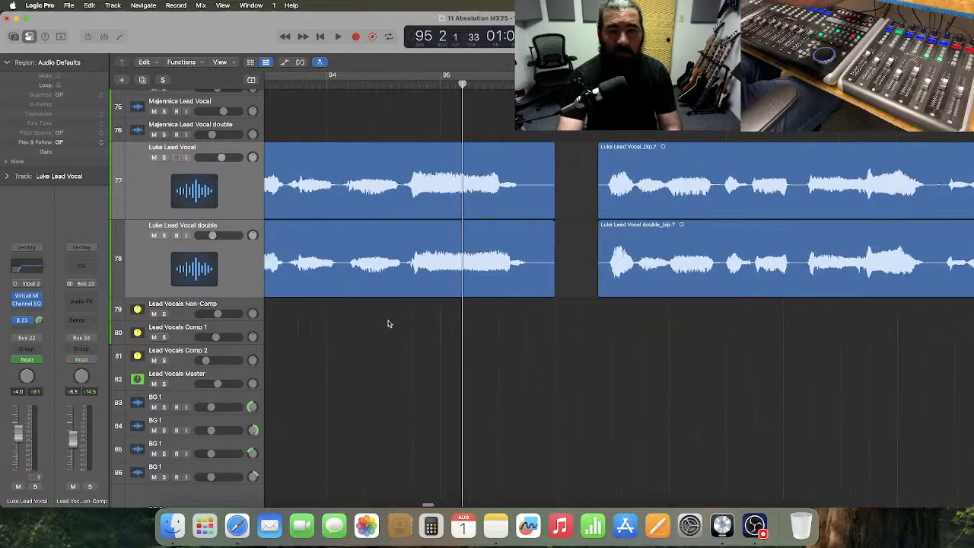
click(467, 262)
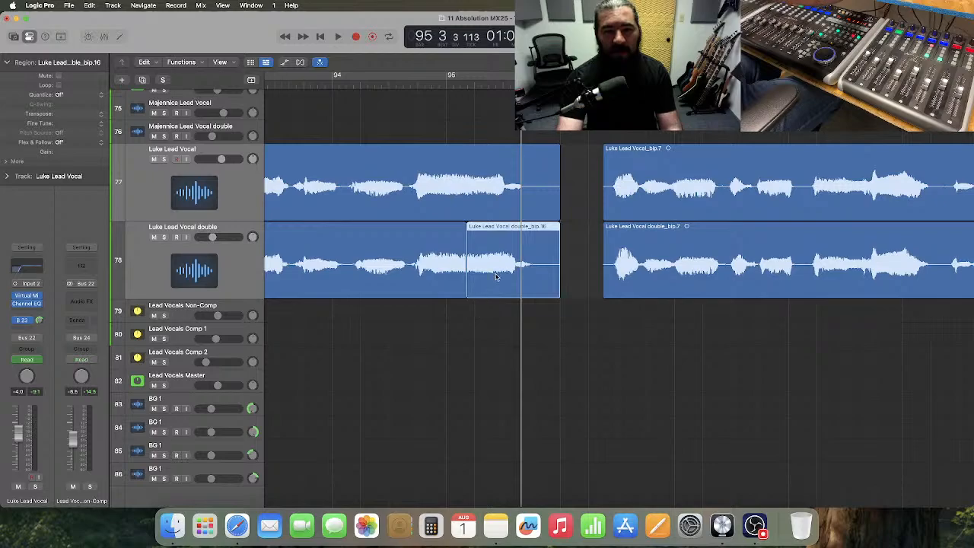
drag(495, 277, 486, 278)
- Trim the shifted tail's start back to the edit point at bar 95 and extend its end to match the lead vocal region
click(468, 85)
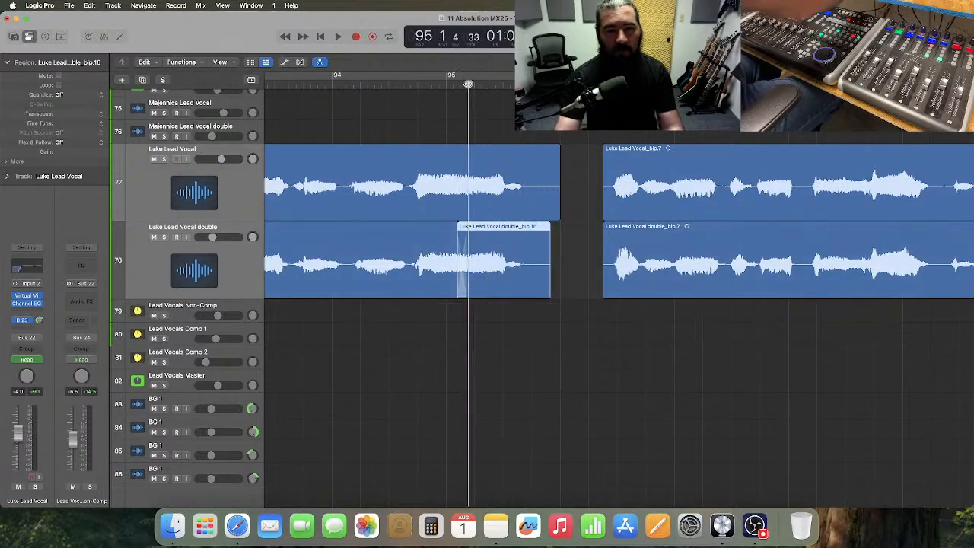
key(super+Right)
drag(448, 277, 466, 280)
click(470, 328)
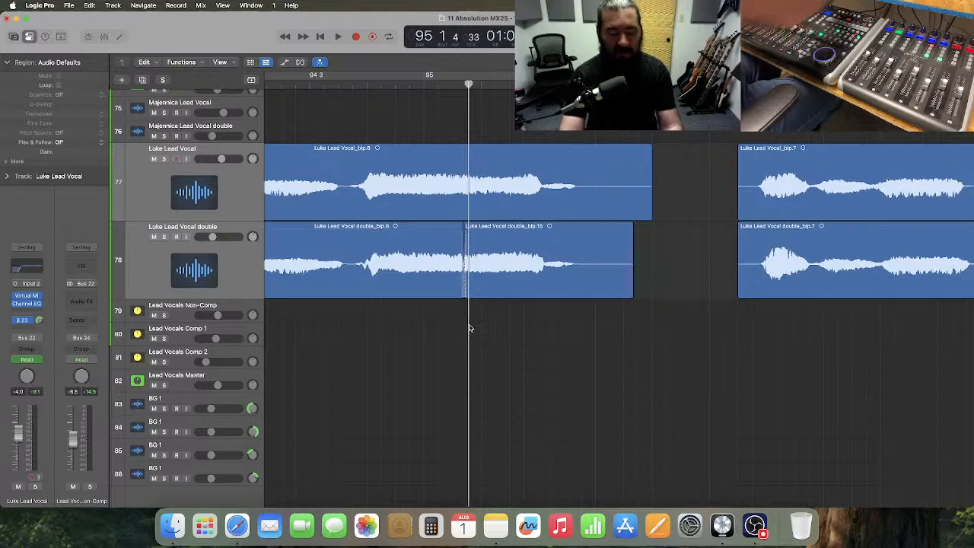
drag(630, 277, 646, 278)
key(super+Left)
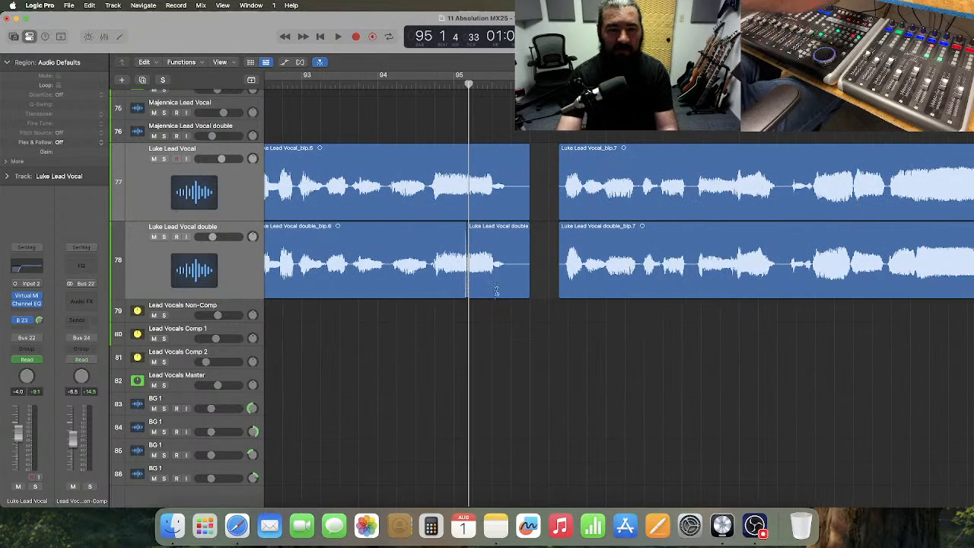
- Play from just before bar 94 to check the edited note of the lead vocal double
click(372, 85)
key(space)
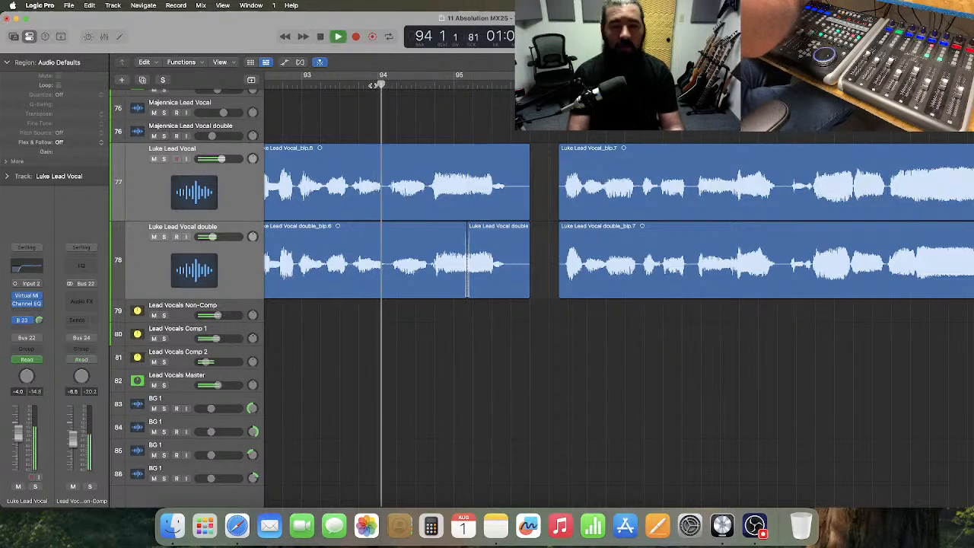
key(super+Left)
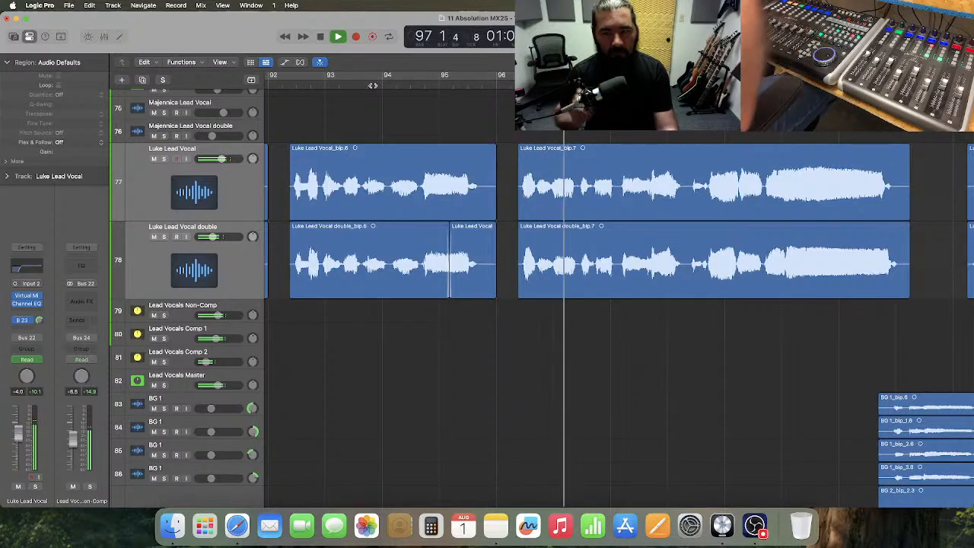
- Raise the volume automation over the last Chorus 1 phrase to -6.0 dB on the lead vocal and -14.0 dB on its double
click(286, 63)
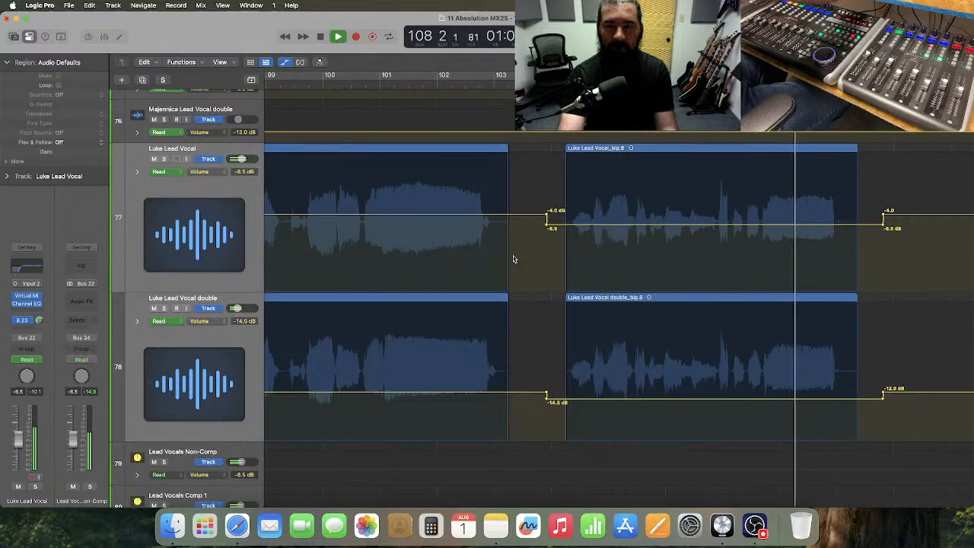
key(space)
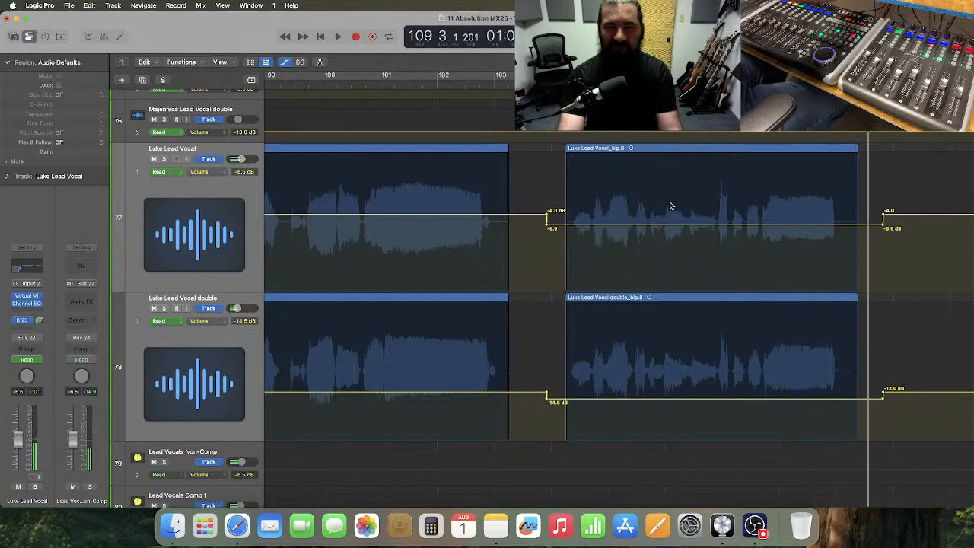
drag(646, 161, 714, 419)
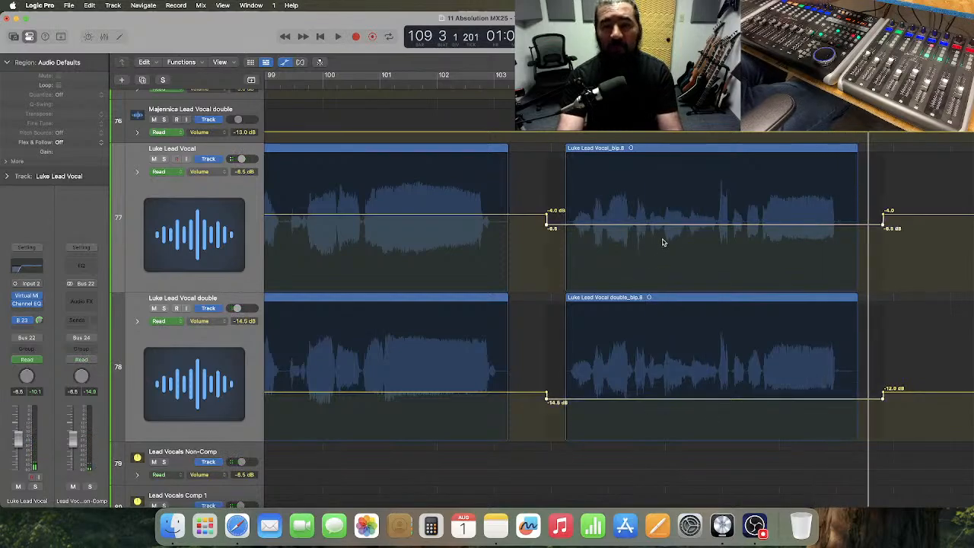
drag(661, 227, 663, 225)
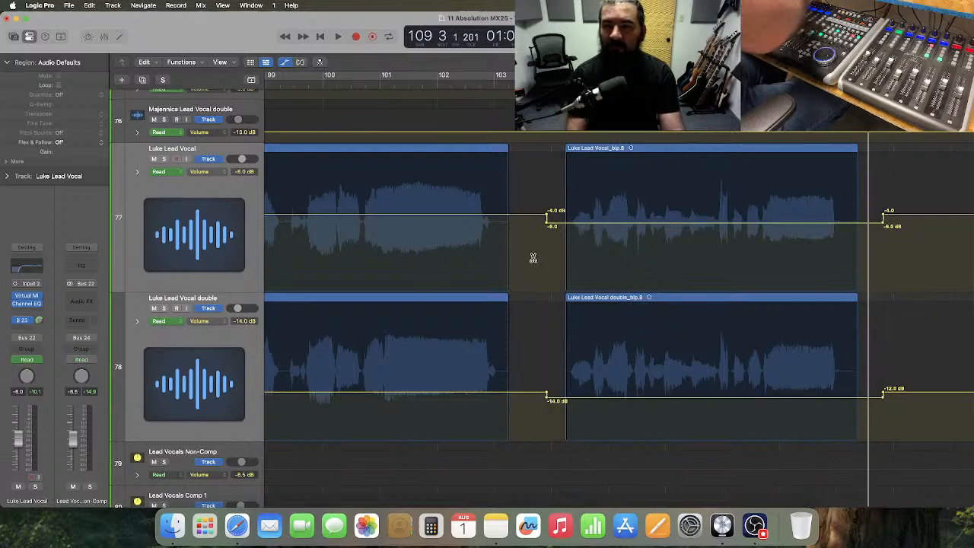
- Play the last Chorus 1 phrase from bar 103 to bar 111 to check its adjusted vocal level
key(super+Left)
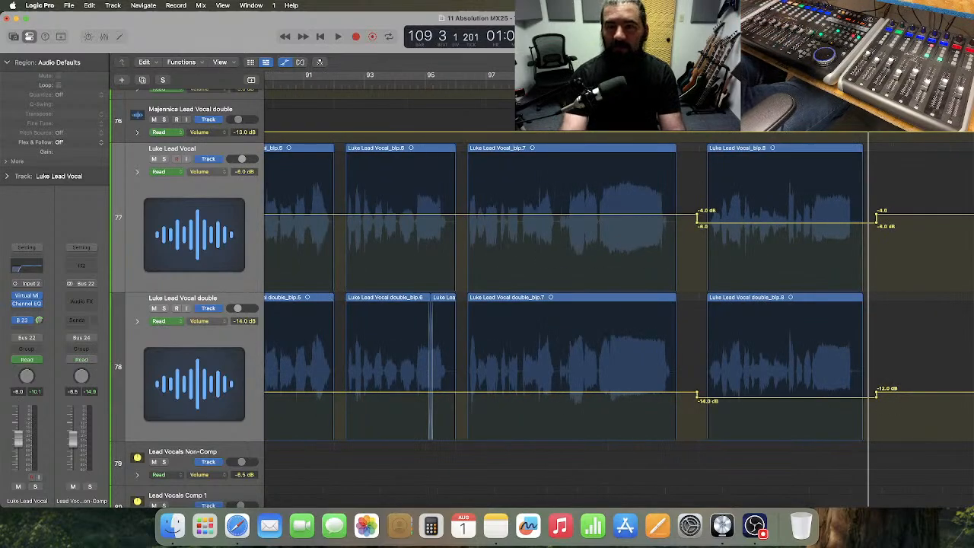
scroll(682, 194, right, 5)
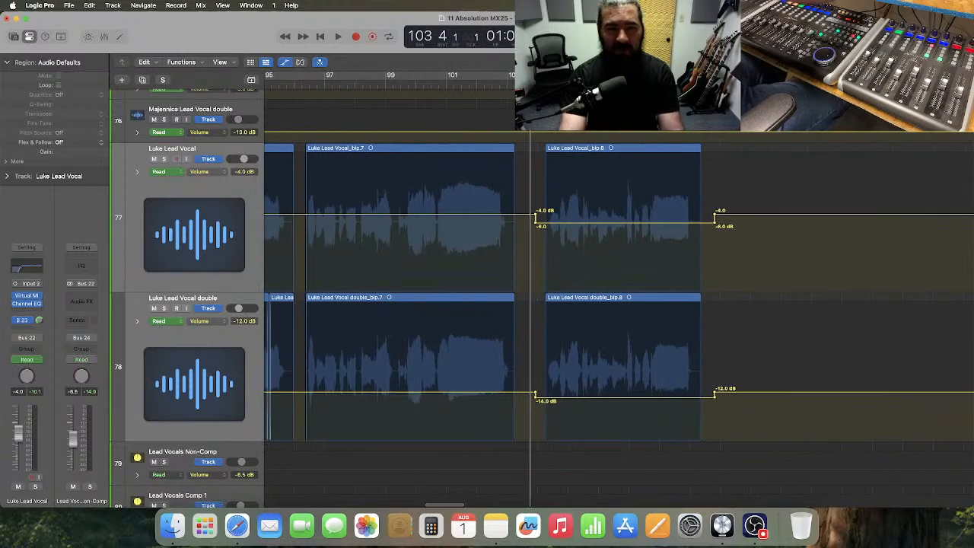
drag(529, 84, 522, 84)
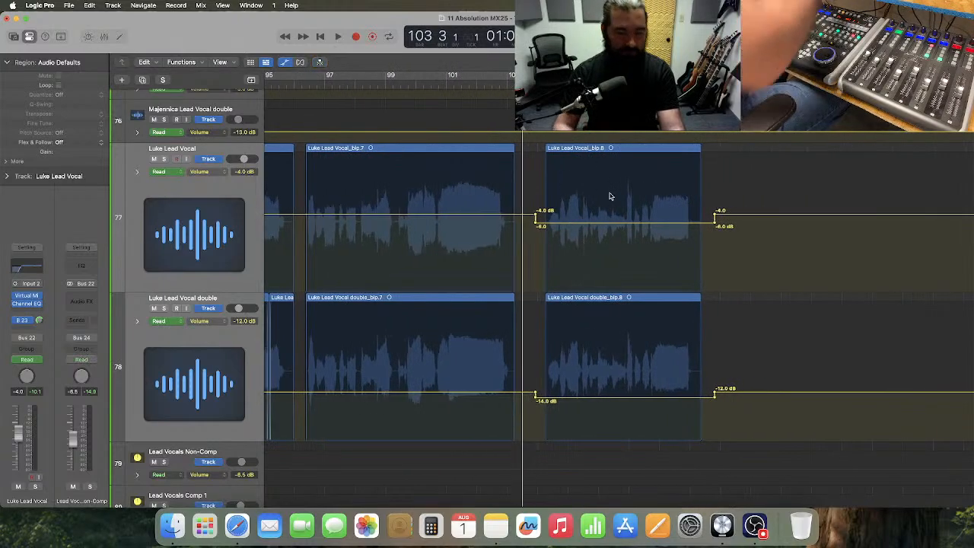
key(space)
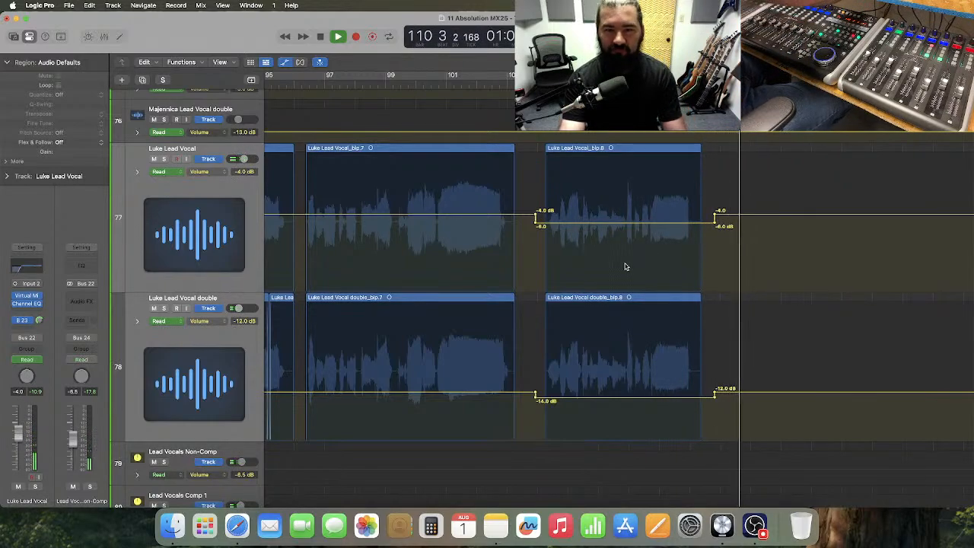
key(space)
scroll(627, 266, right, 5)
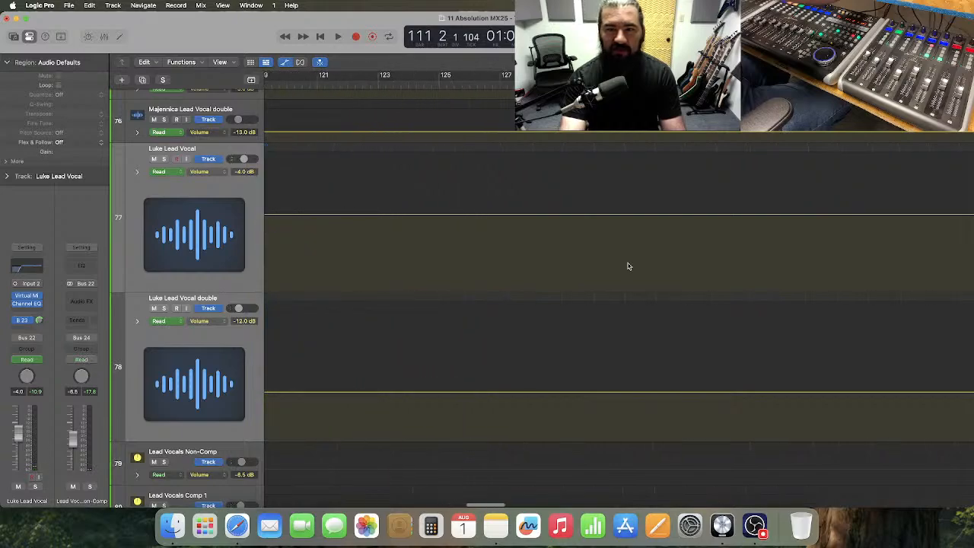
- Lower the volume automation over the last Chorus 2 phrase, about bars 263 to 268, to -6.0 dB on Luke Lead Vocal and -14.0 dB on its double
scroll(627, 265, right, 20)
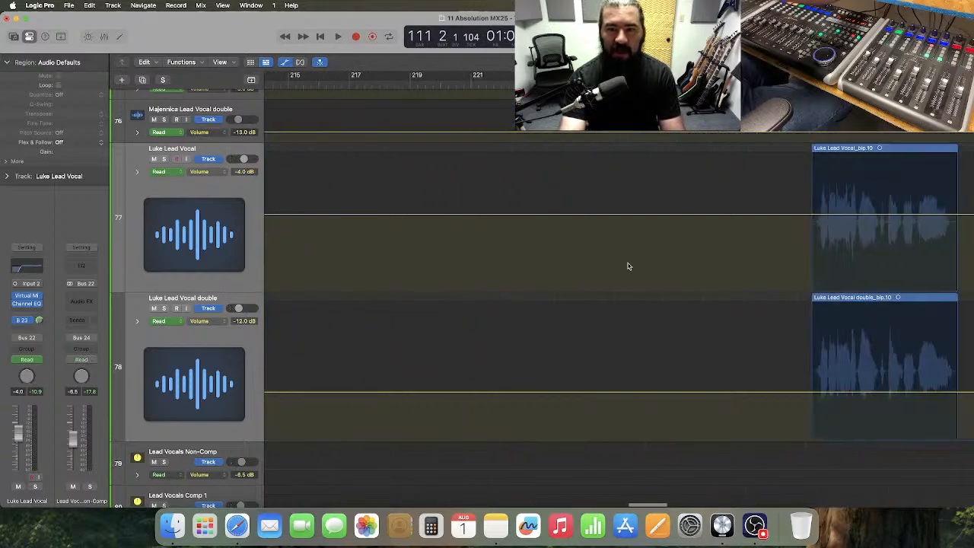
scroll(627, 265, right, 15)
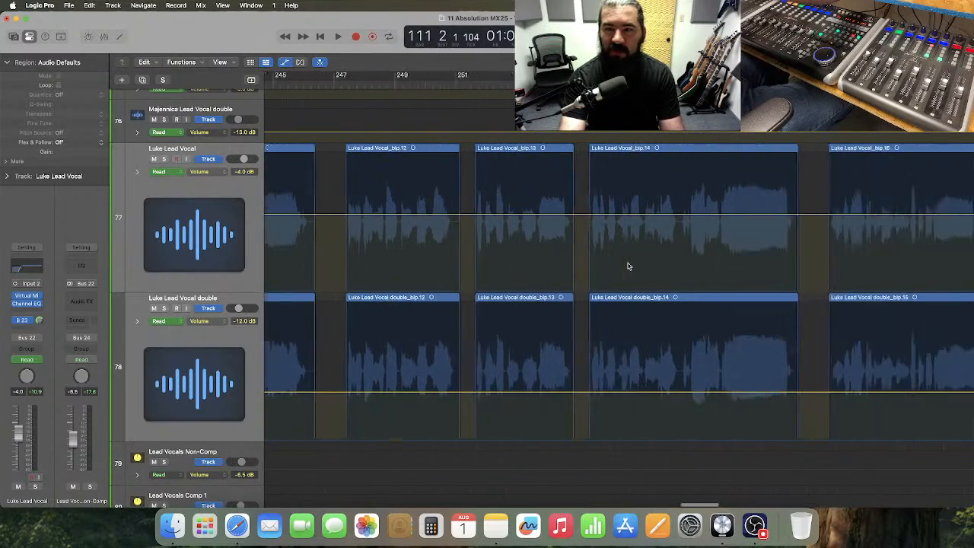
scroll(628, 265, down, 1)
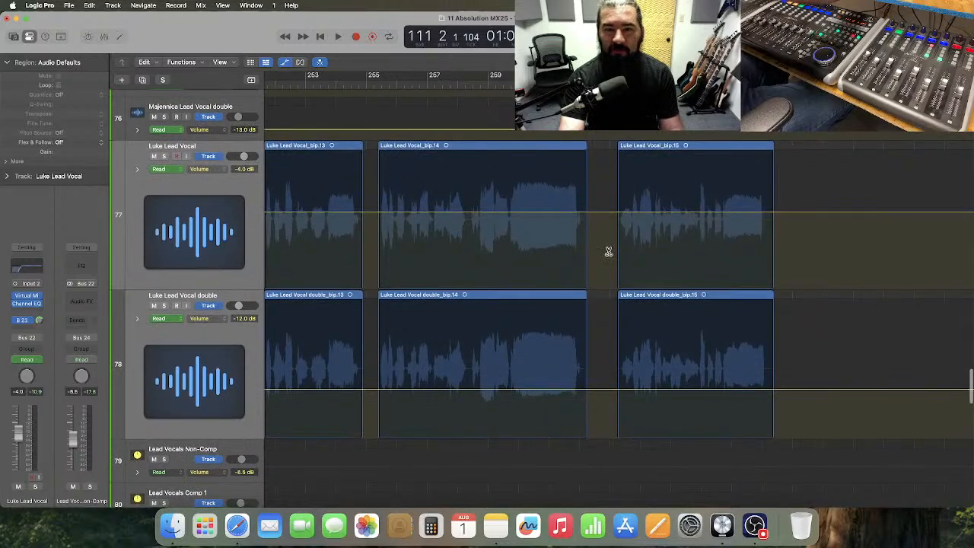
key(t)
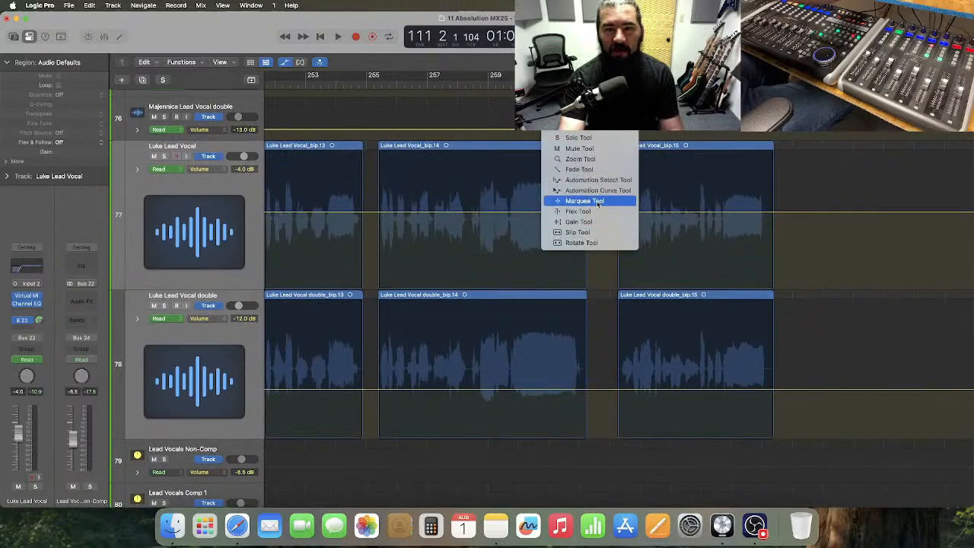
click(599, 201)
drag(602, 263, 783, 360)
drag(669, 212, 671, 222)
- Play Chorus 2 from about bar 231 to check the lead vocal level
scroll(675, 236, left, 5)
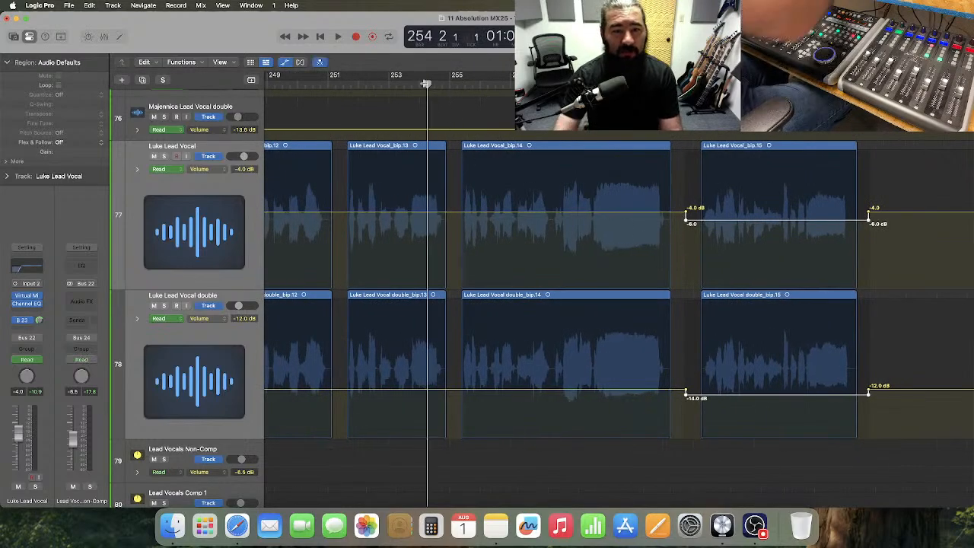
scroll(426, 83, up, 5)
scroll(464, 266, left, 10)
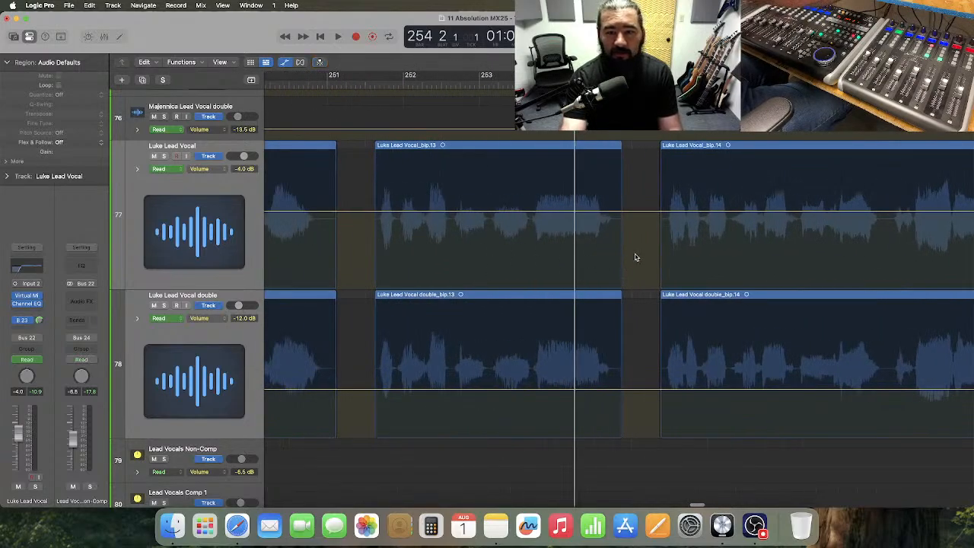
scroll(635, 255, down, 3)
key(super+Right)
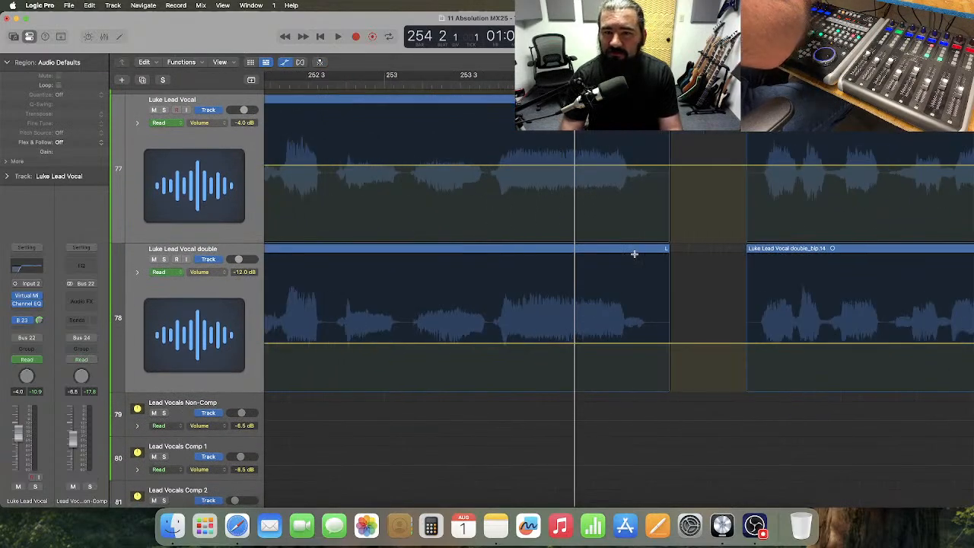
key(super+Left)
key(super+Left)
key(super+Left)
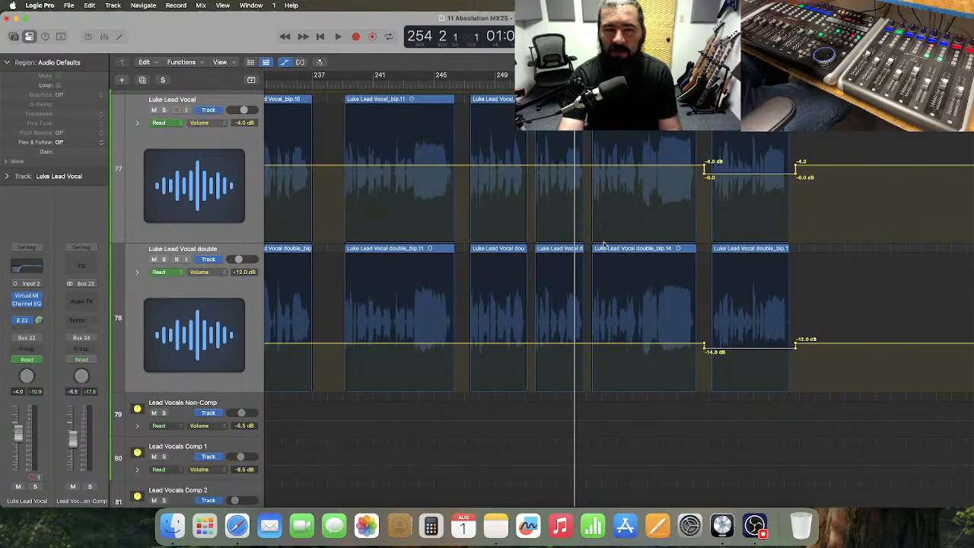
scroll(574, 234, left, 5)
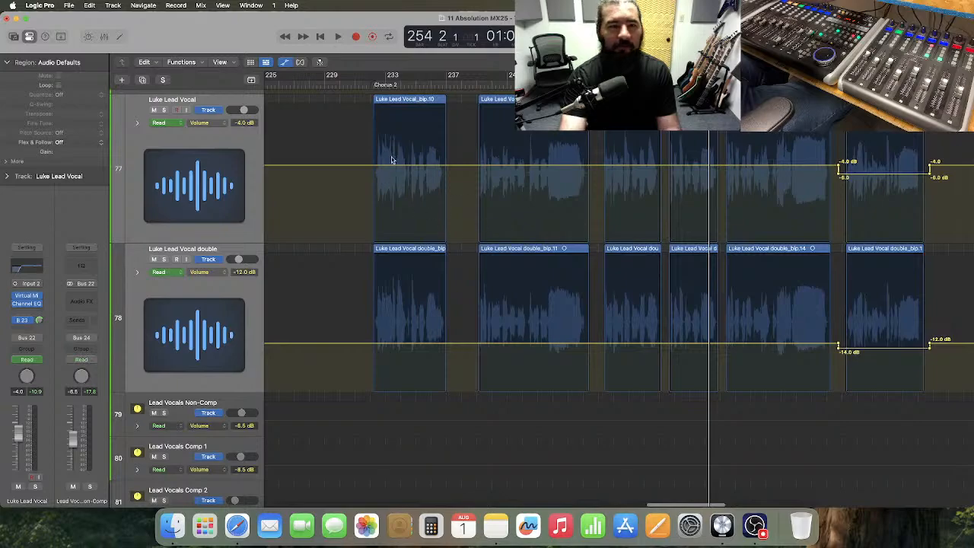
click(358, 84)
key(space)
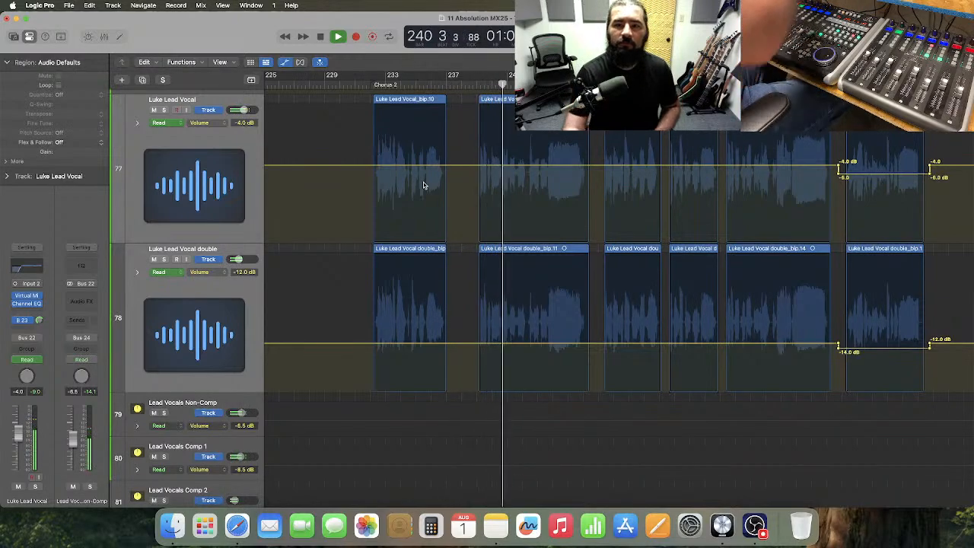
- Lower the volume automation over only the first Chorus 2 phrase to -4.5 dB on the lead vocal and -12.5 dB on its double
click(323, 166)
click(334, 344)
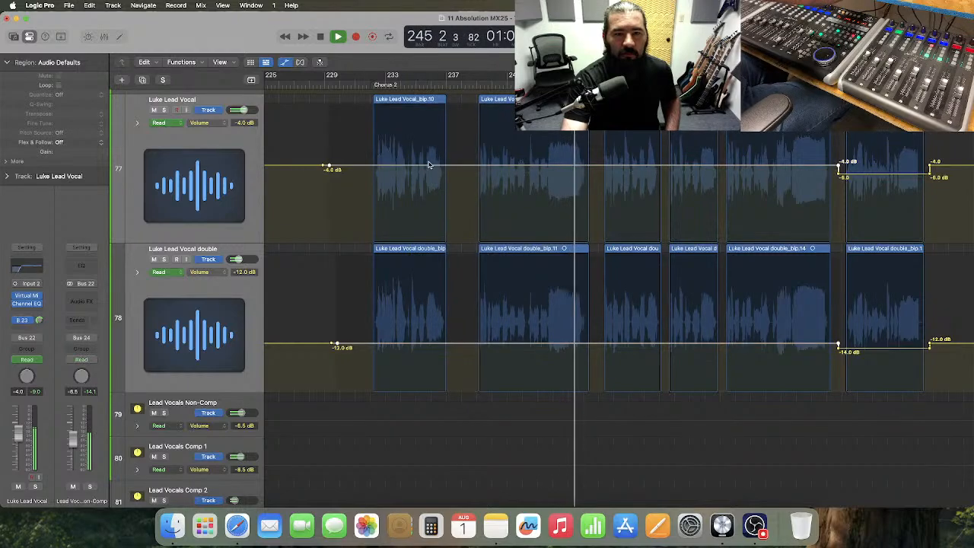
drag(436, 168, 438, 170)
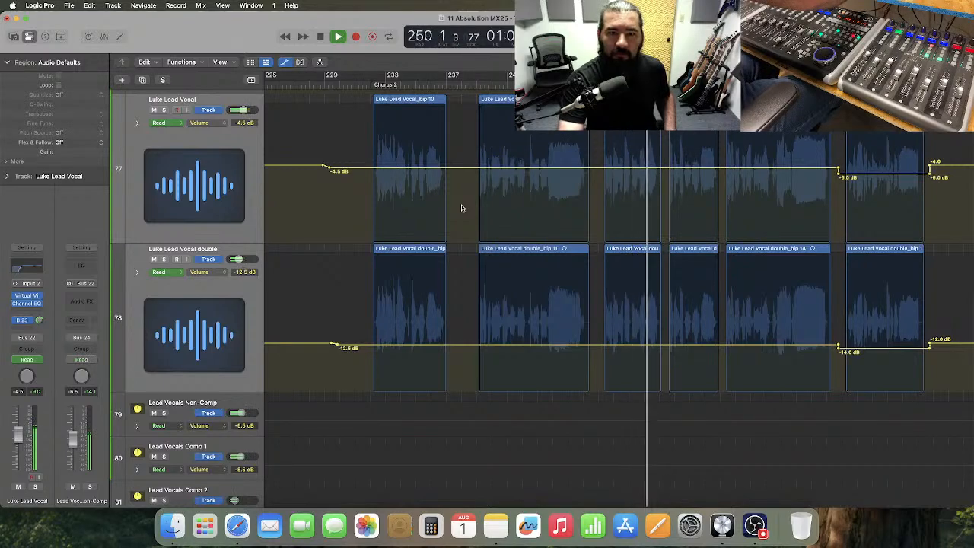
key(super+z)
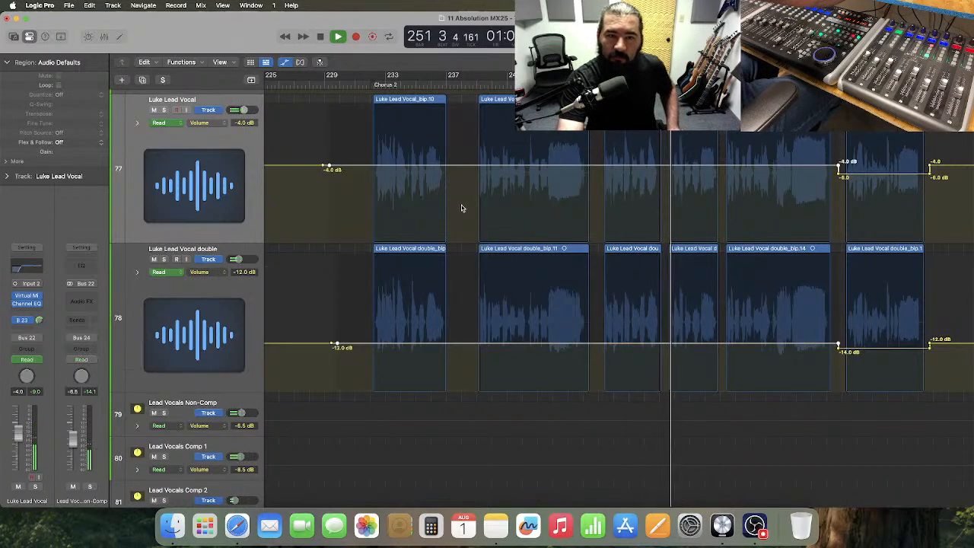
click(467, 180)
click(468, 168)
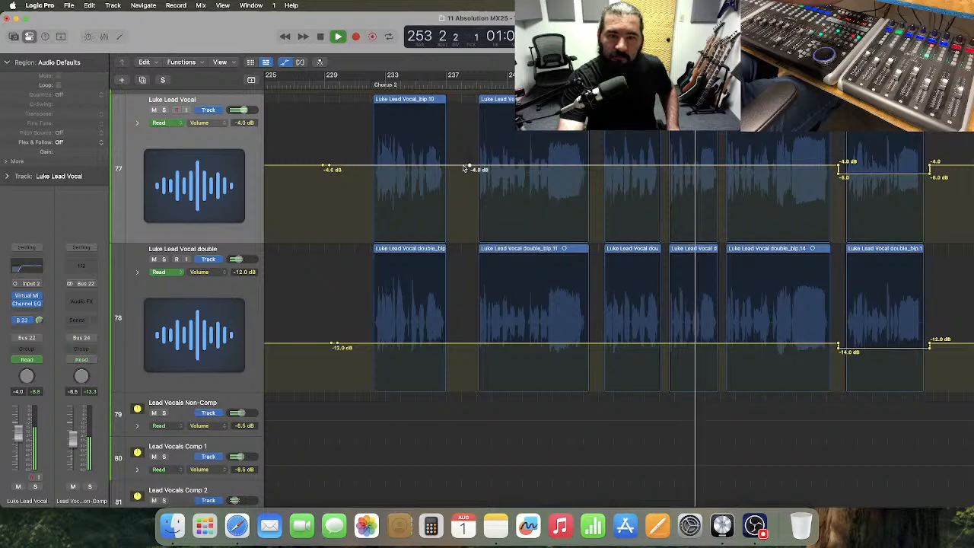
click(388, 167)
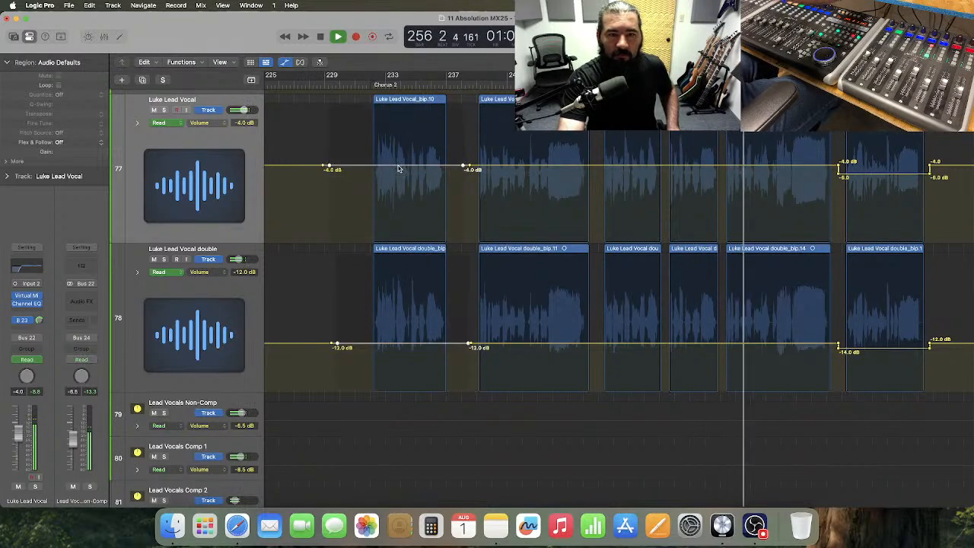
drag(399, 168, 398, 172)
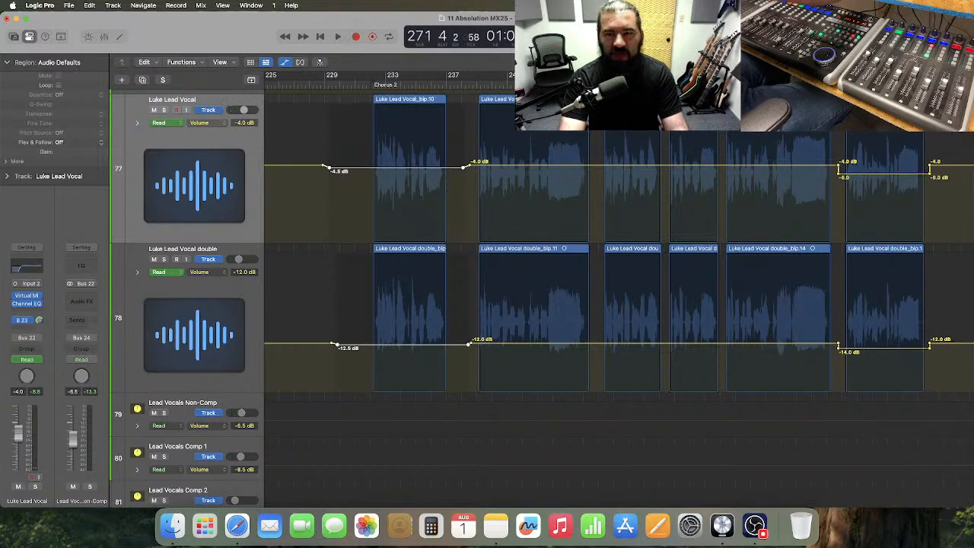
- Play the lead vocal phrase from bar 255 to bar 258 to find the word that is too quiet
key(space)
key(super+Right)
key(super+Right)
key(super+Right)
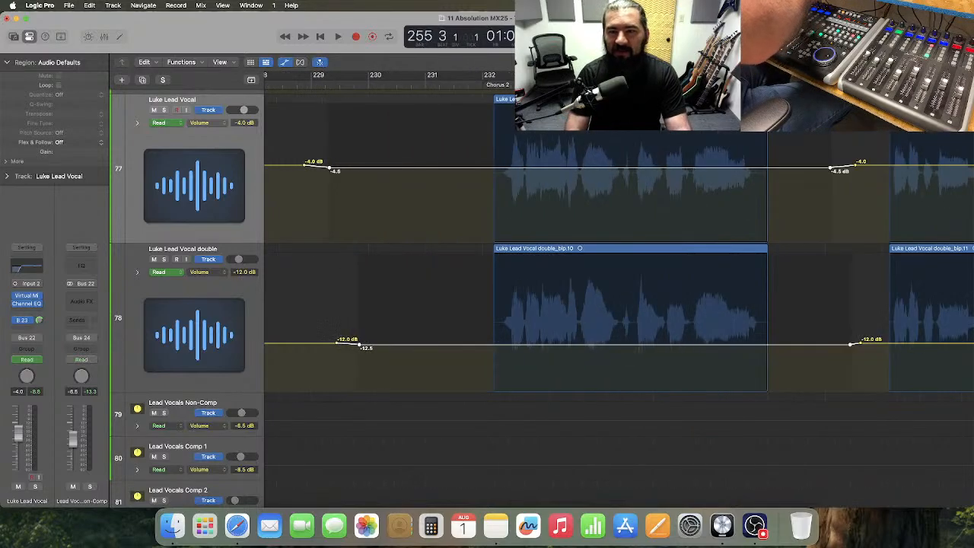
scroll(620, 226, right, 15)
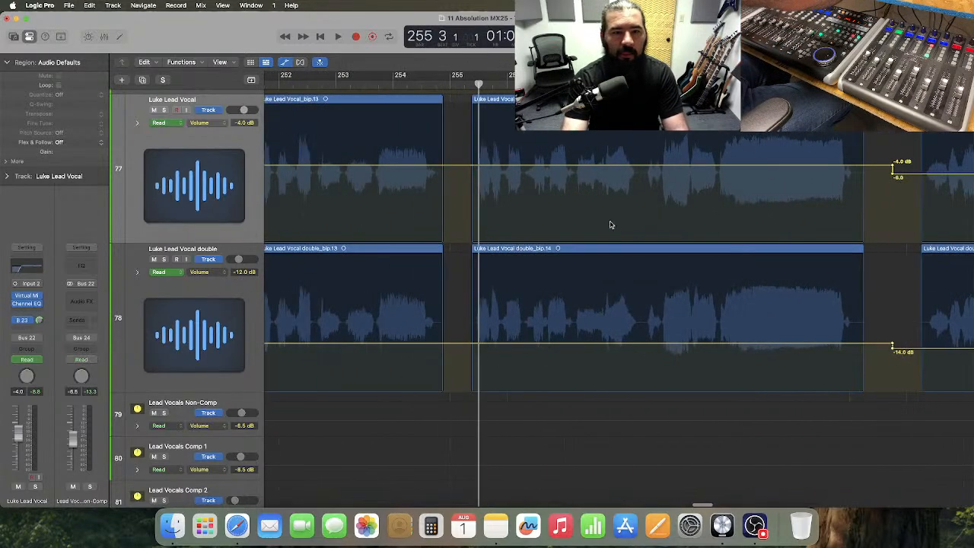
key(space)
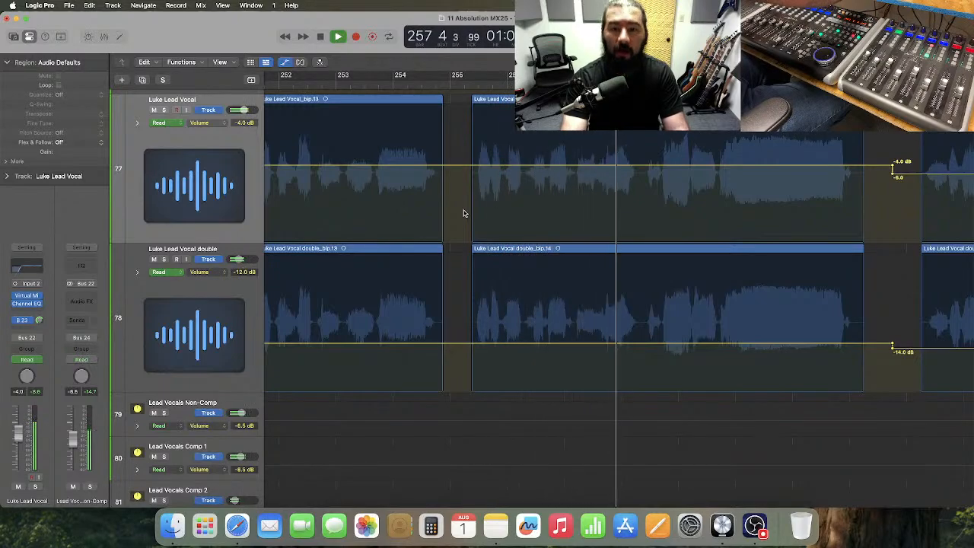
key(space)
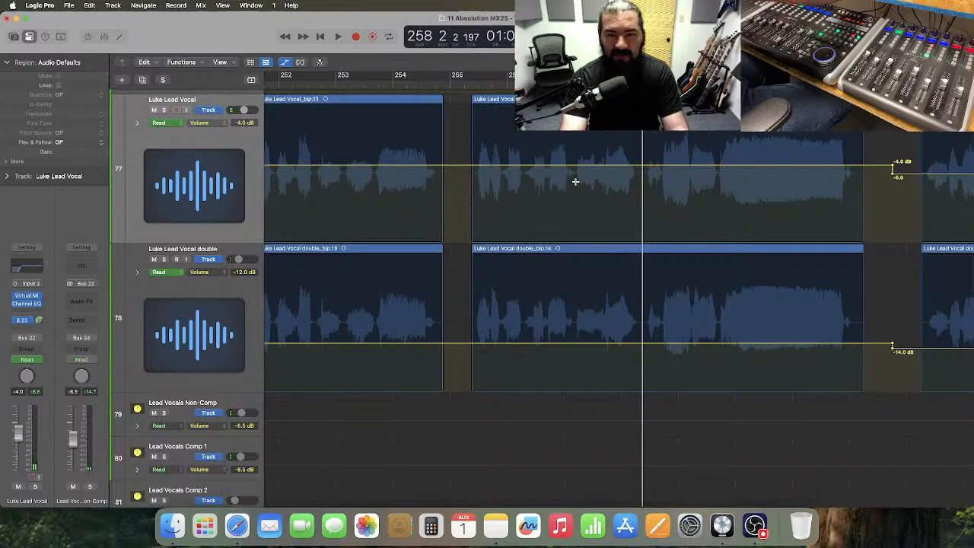
- Raise the volume automation on the quiet word near bar 257 to -2.0 dB on the lead vocal and -10.0 dB on its double
drag(575, 181, 608, 278)
click(635, 199)
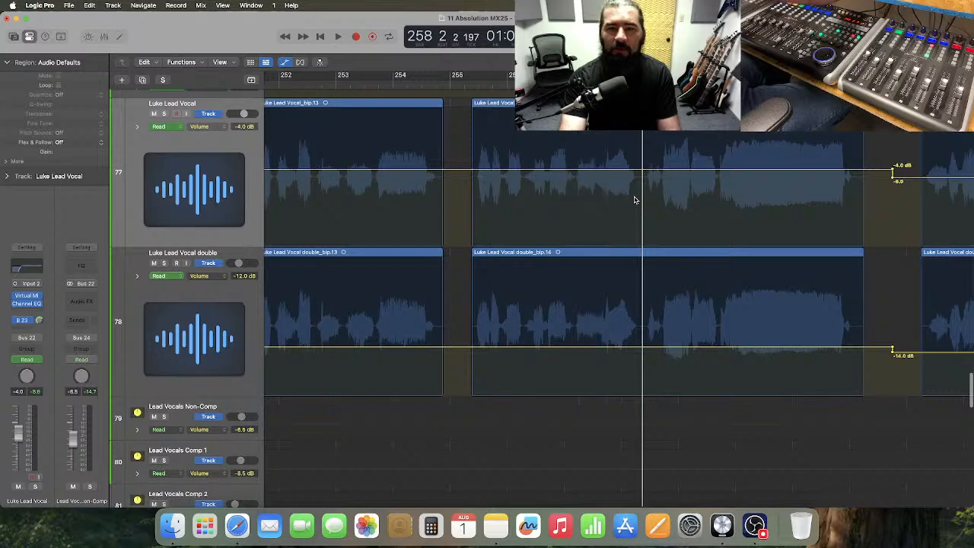
drag(575, 182, 595, 292)
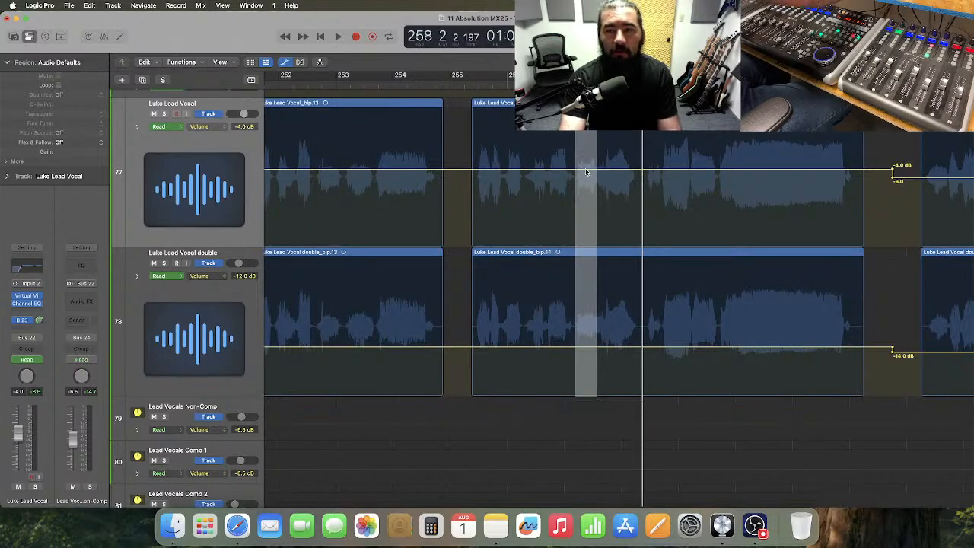
drag(586, 172, 587, 167)
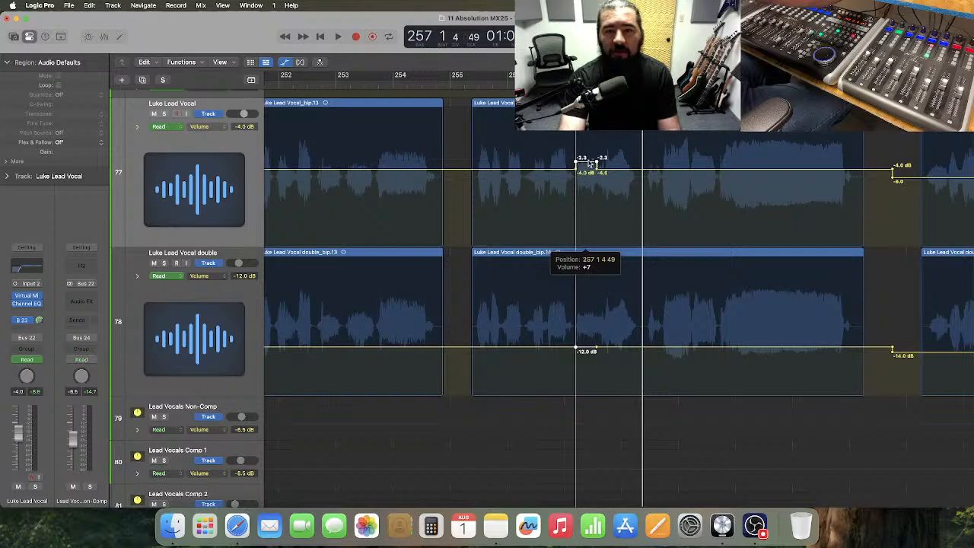
drag(591, 161, 591, 161)
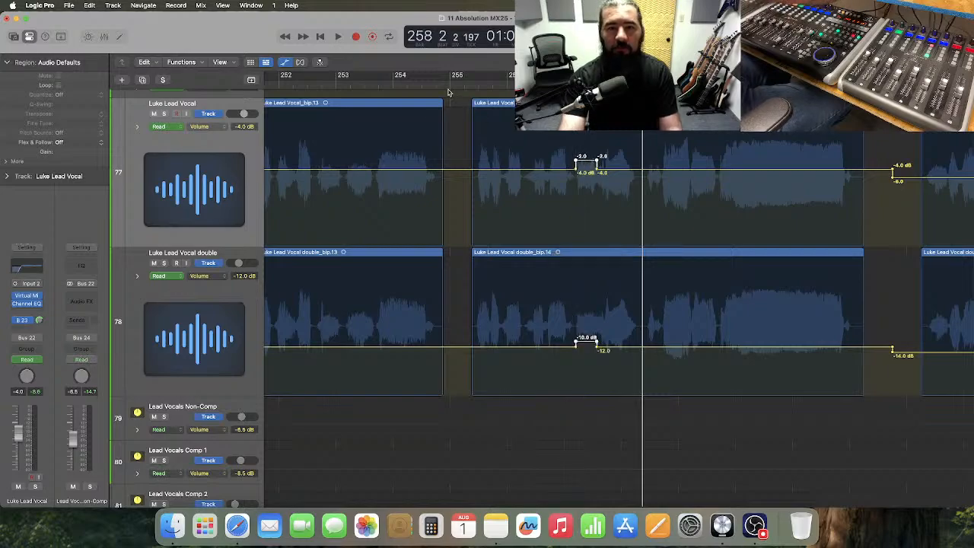
- Play from about bar 255 to bar 268 to check the raised word and the last Chorus 2 phrase
click(468, 86)
key(space)
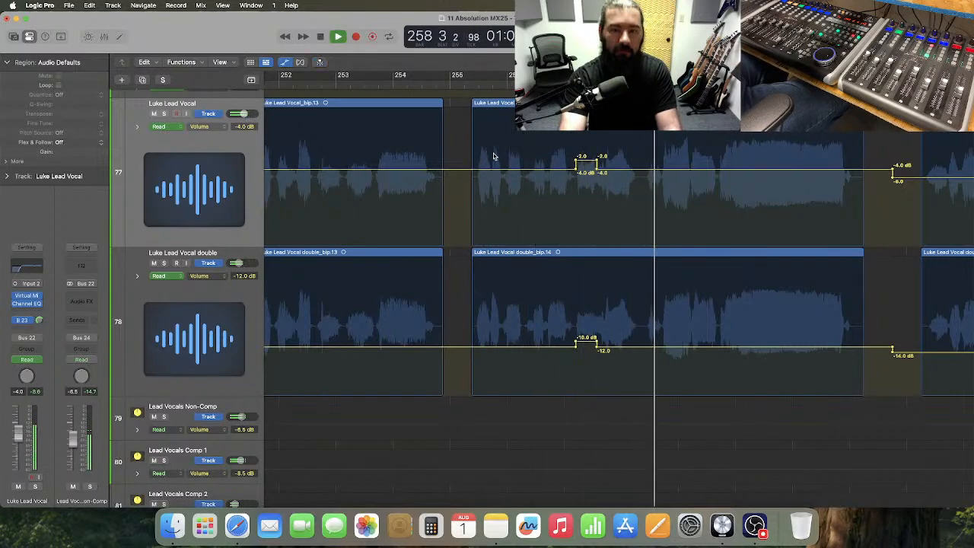
key(super+Left)
key(super+Left)
key(super+Left)
scroll(492, 155, left, 10)
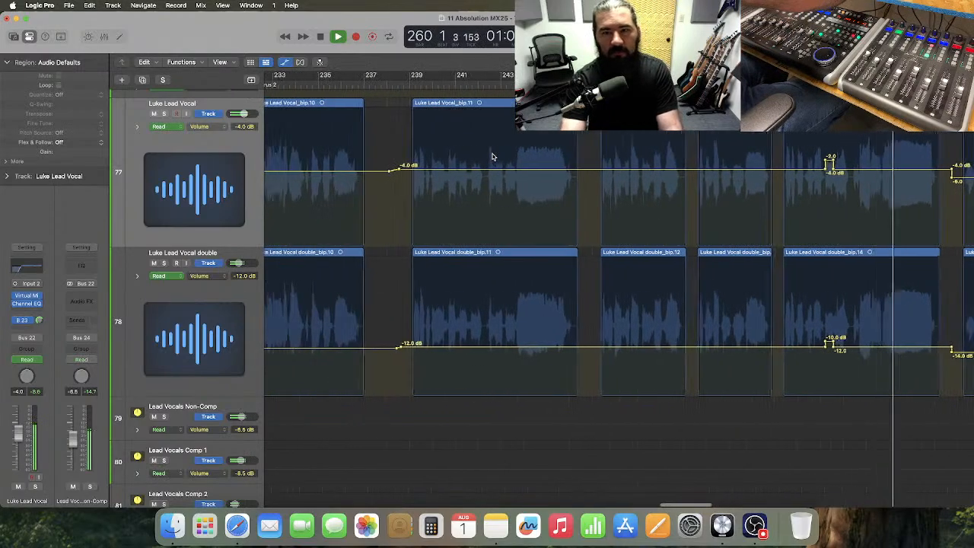
scroll(492, 156, left, 6)
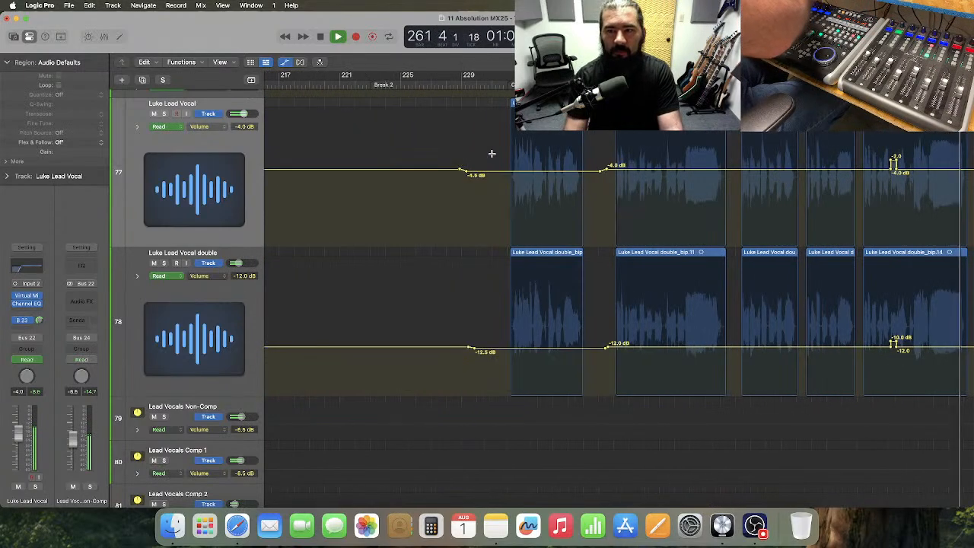
scroll(493, 157, right, 4)
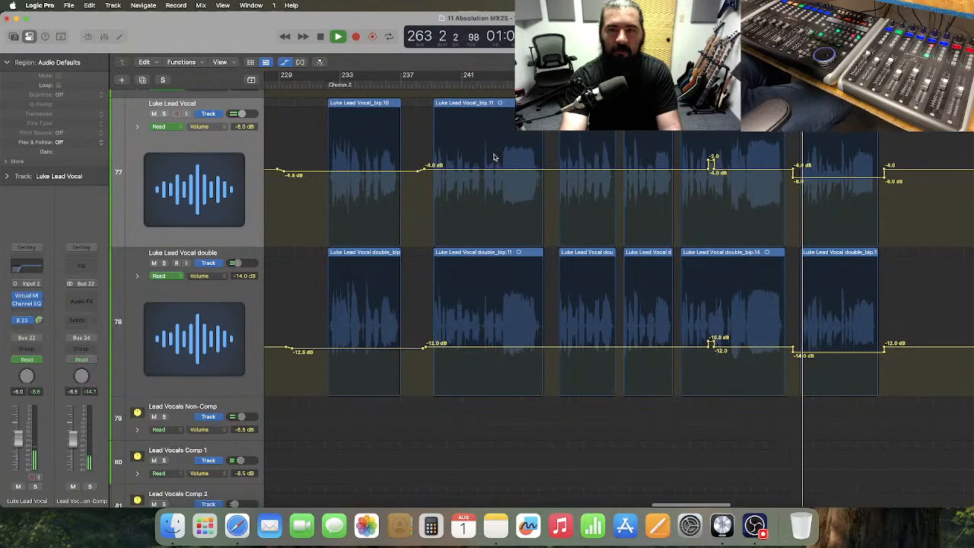
scroll(646, 206, down, 6)
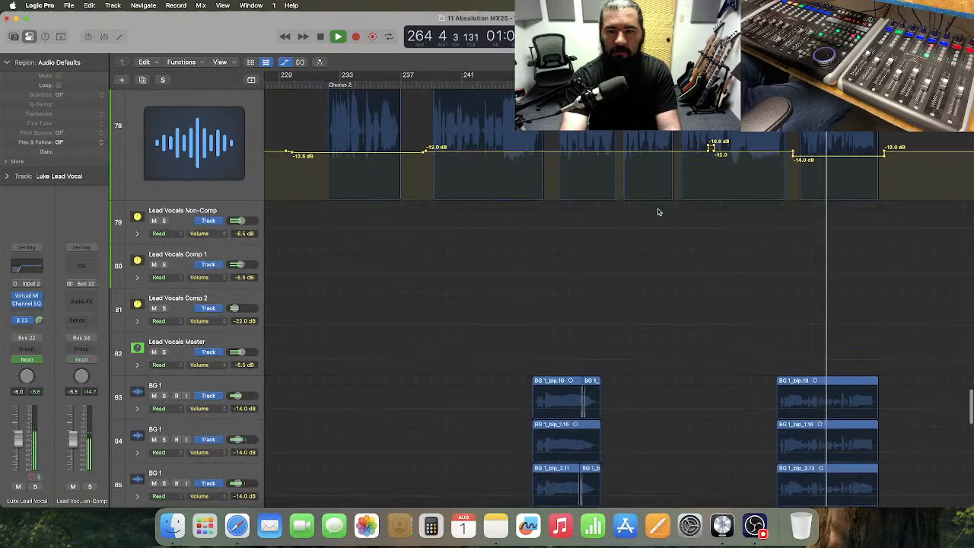
scroll(659, 212, up, 6)
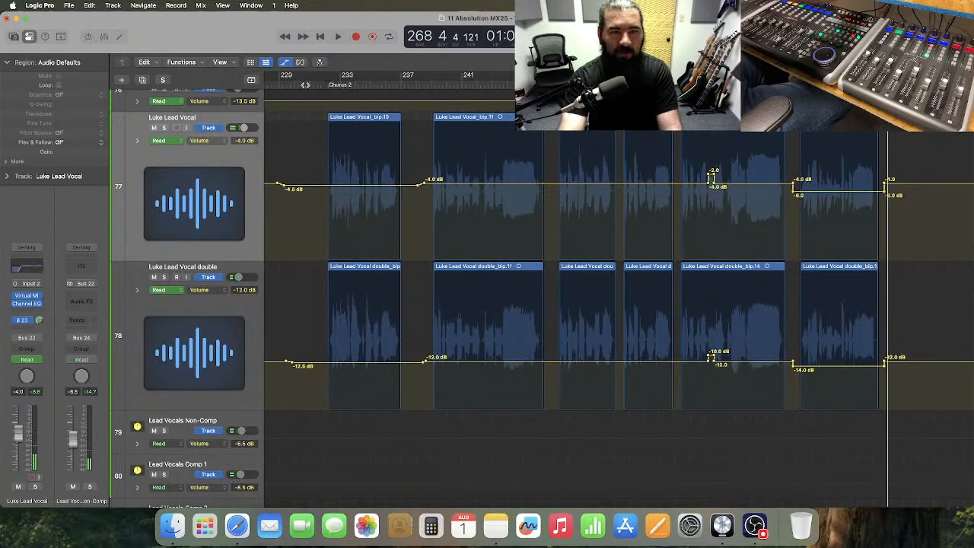
- Play from about bar 225 into Chorus 2 to check the adjusted lead vocal levels in context
click(298, 86)
scroll(297, 90, left, 4)
click(316, 85)
key(space)
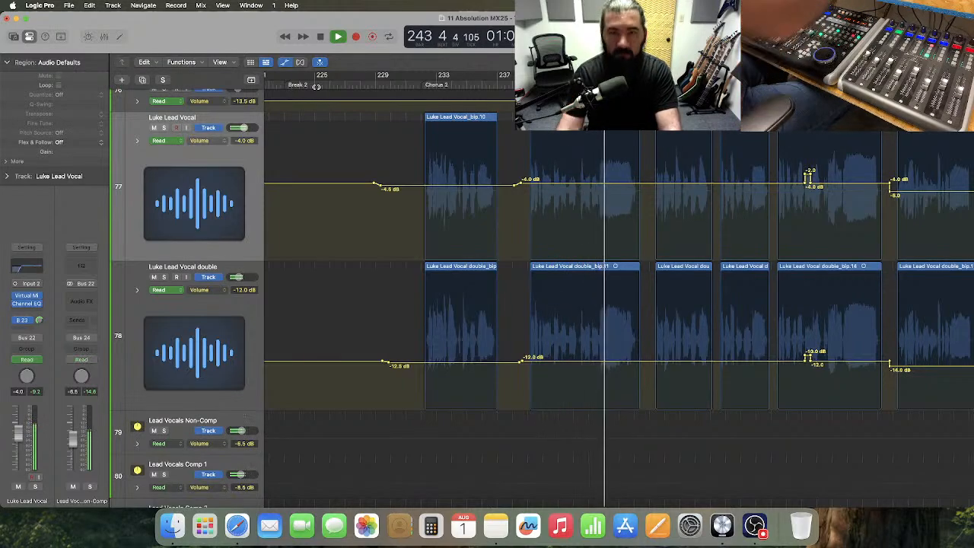
- Shrink the enlarged BG 2 tracks 87 and 89 to the same height as the other background vocal tracks
scroll(598, 155, right, 6)
scroll(599, 160, down, 10)
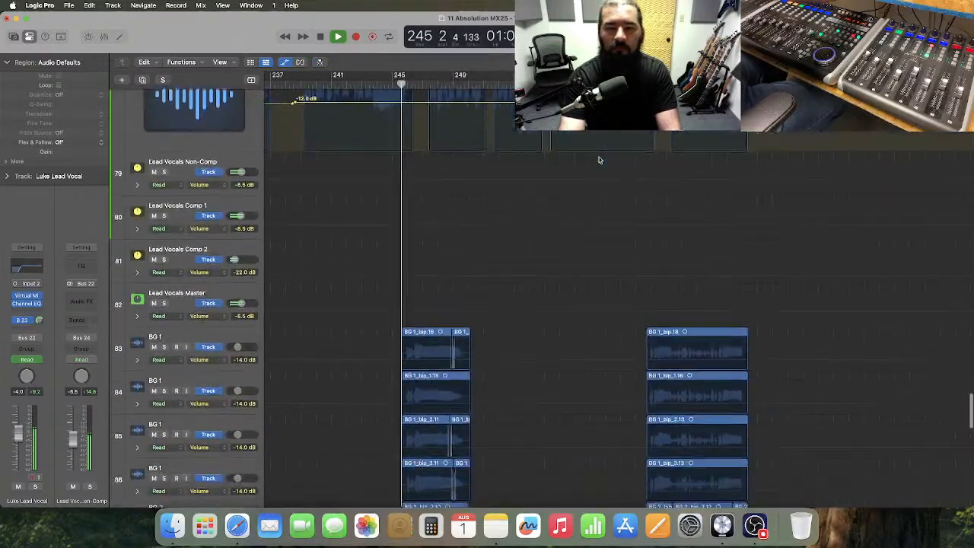
scroll(623, 174, right, 2)
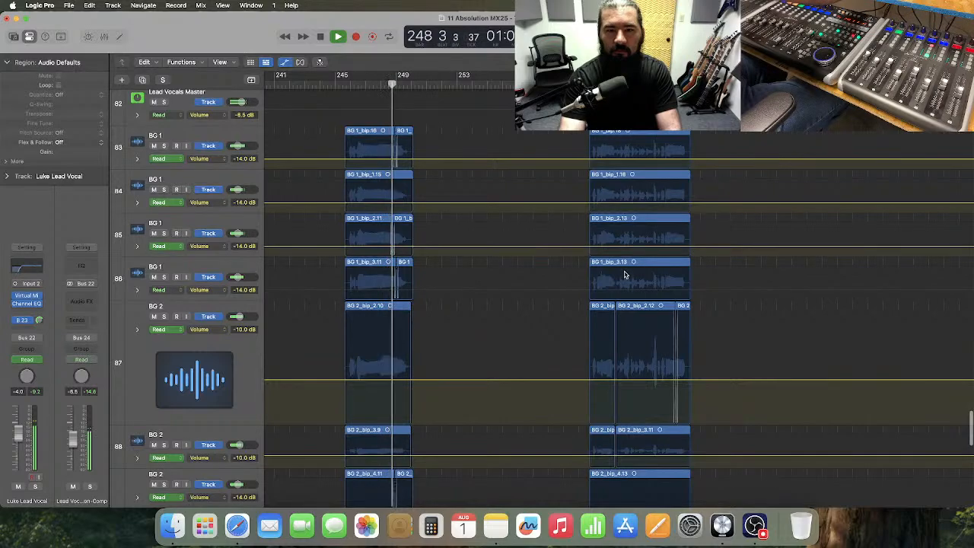
scroll(632, 275, down, 8)
scroll(637, 278, up, 6)
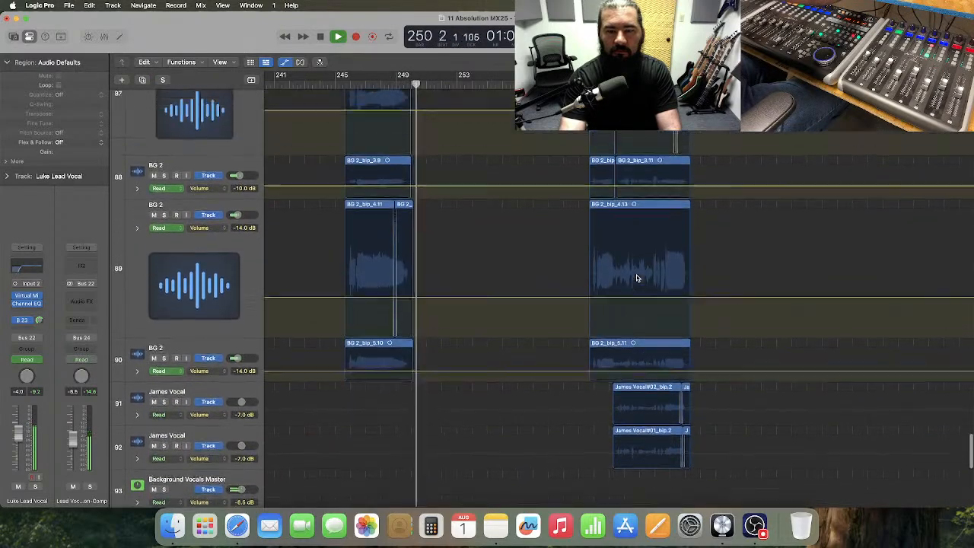
key(super+Right)
key(super+Right)
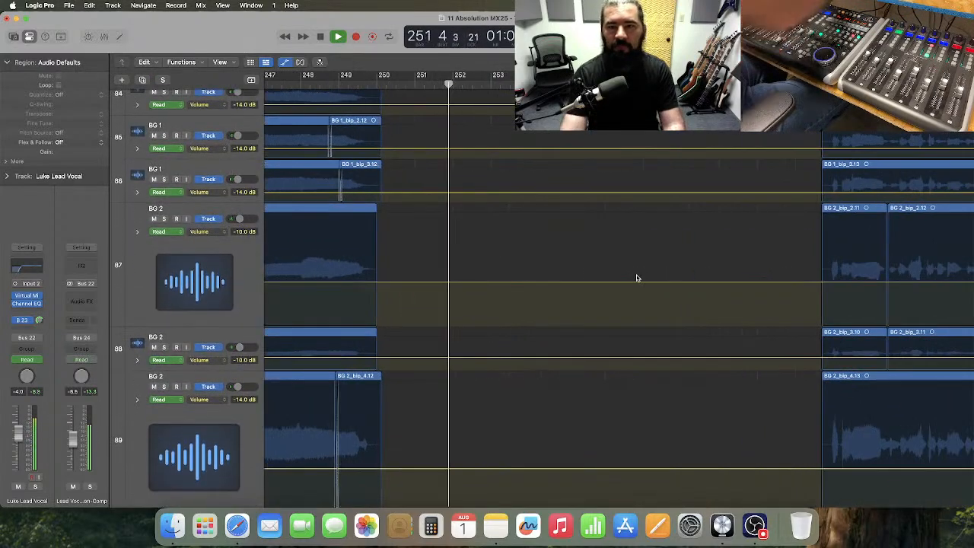
scroll(636, 276, right, 9)
scroll(632, 278, up, 1)
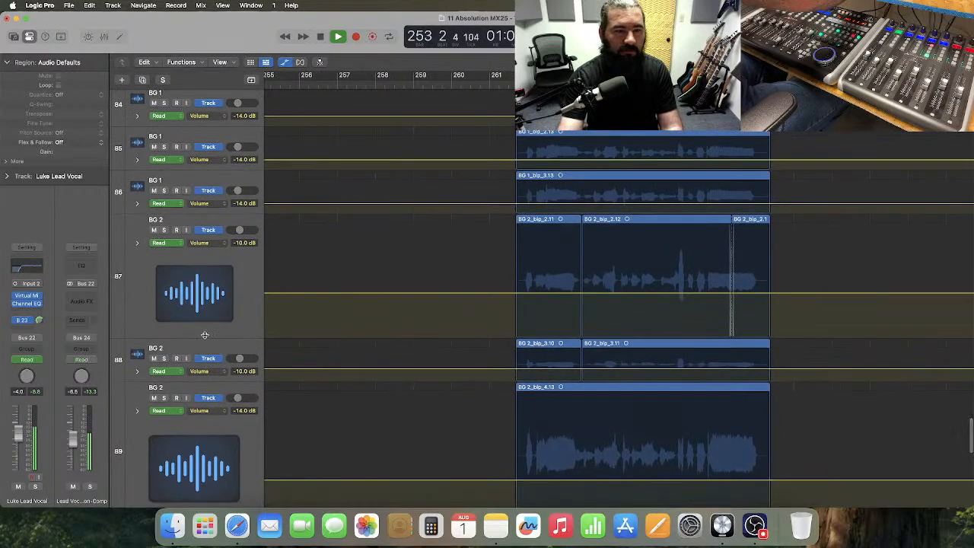
drag(204, 335, 206, 251)
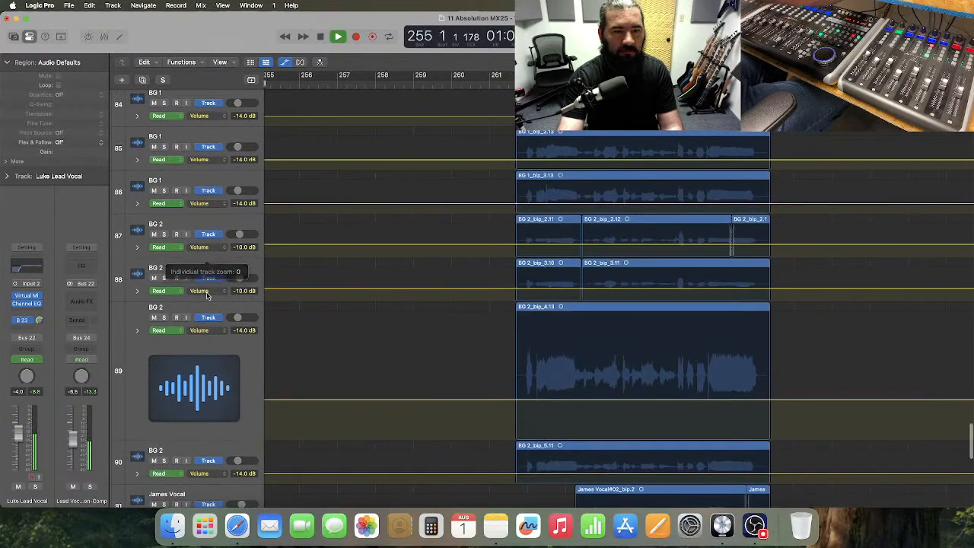
drag(193, 439, 201, 341)
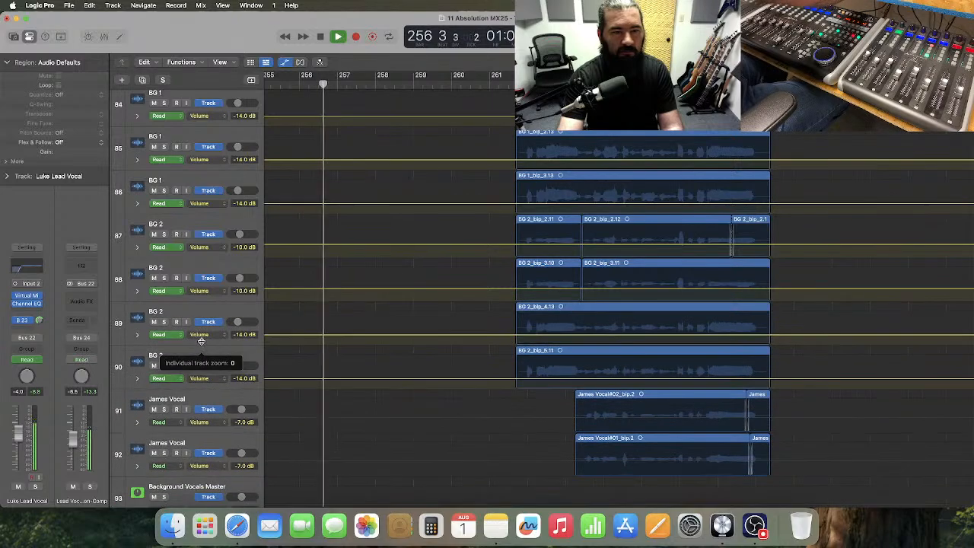
- Marquee-select the opening of the background vocal phrase from about bar 261 to 263 and create volume automation points at its borders
scroll(431, 369, up, 5)
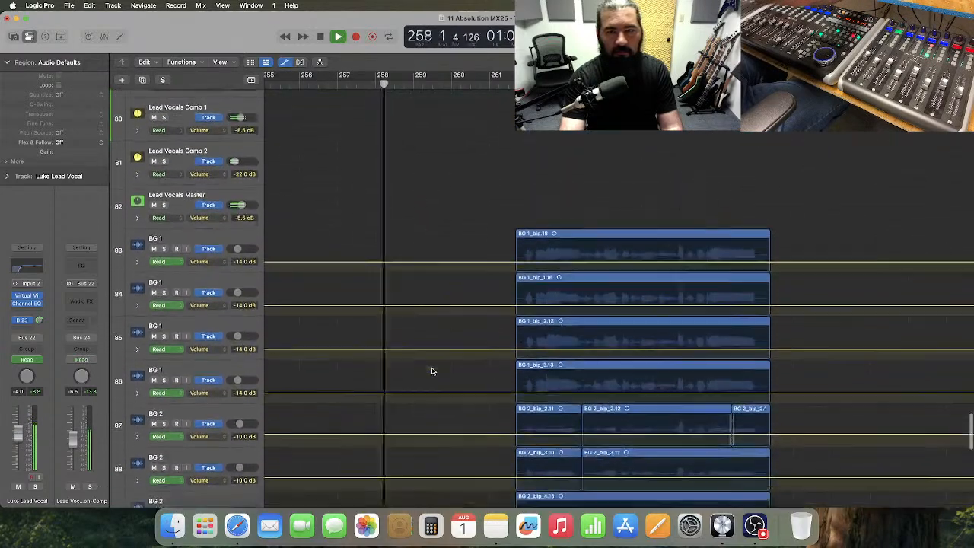
scroll(431, 370, down, 1)
scroll(433, 371, up, 2)
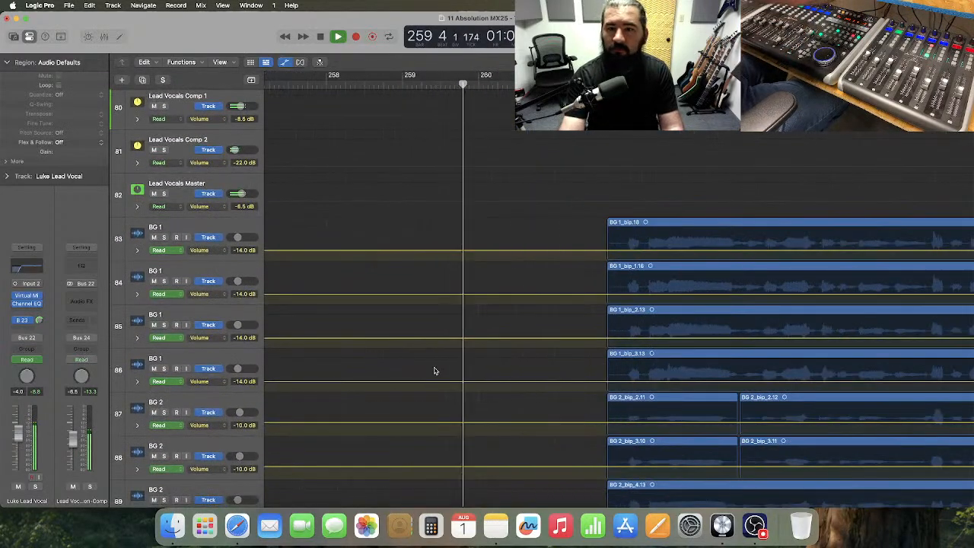
scroll(434, 371, right, 5)
scroll(434, 371, down, 2)
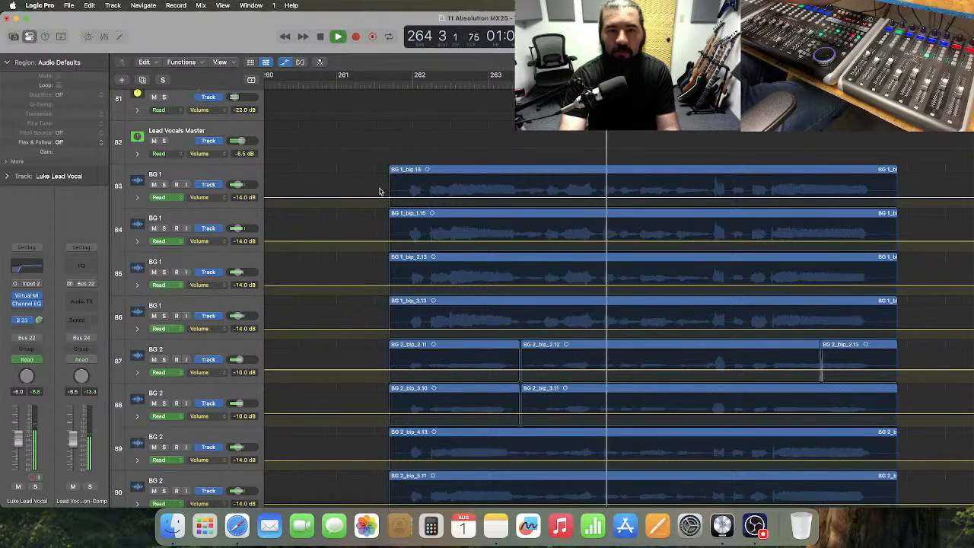
drag(376, 189, 524, 398)
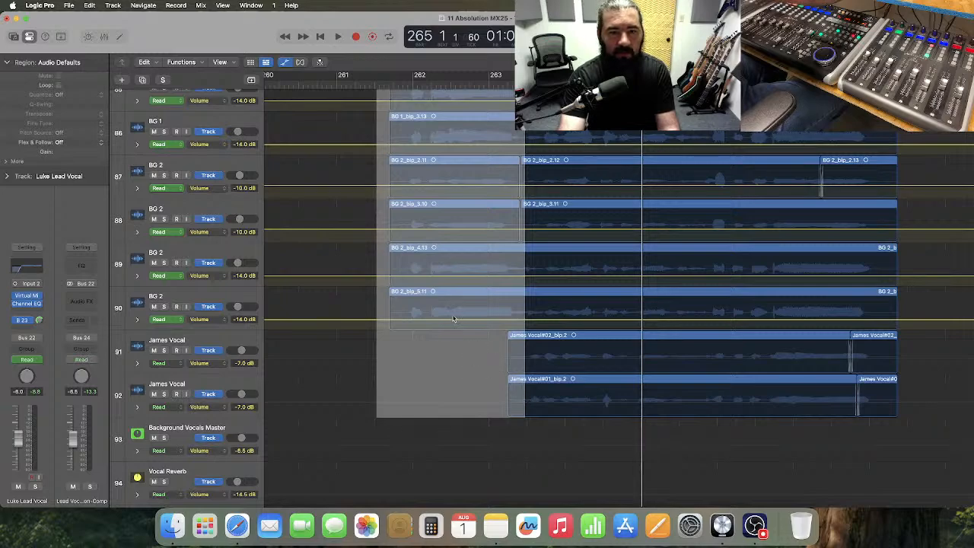
scroll(461, 322, up, 6)
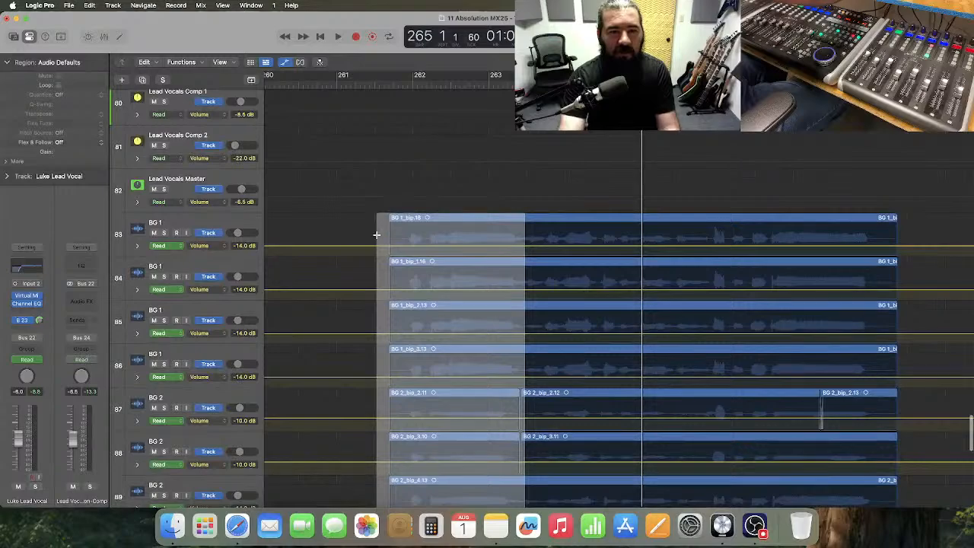
drag(376, 234, 524, 375)
scroll(457, 327, up, 5)
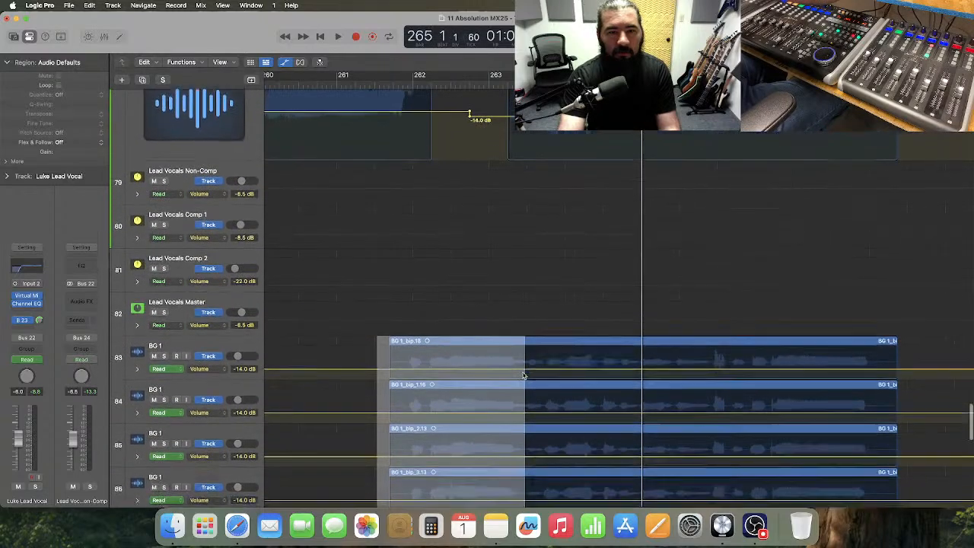
key(ctrl+super+1)
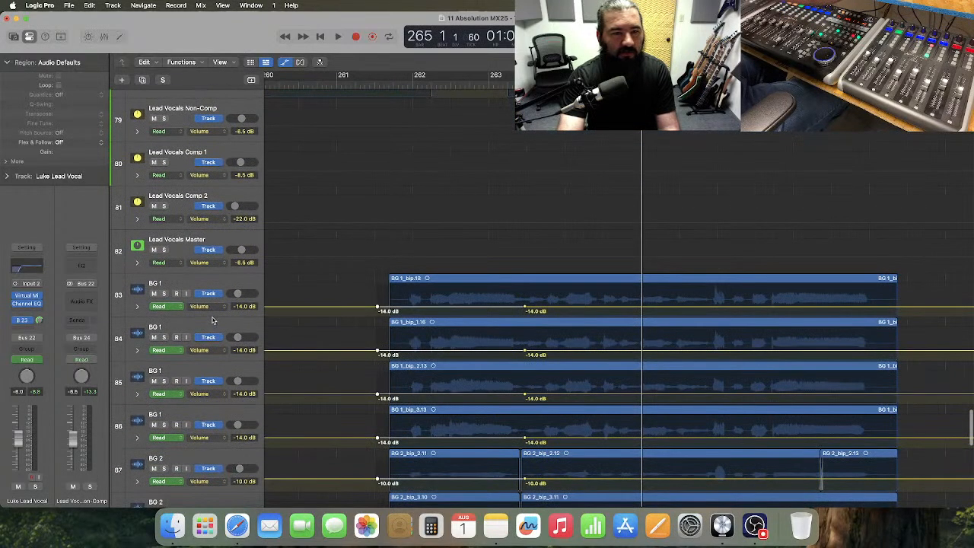
- Enlarge the first BG 1 track and raise the opening's volume automation across the background vocals, setting BG 1 to -13.0 dB
drag(210, 316, 213, 416)
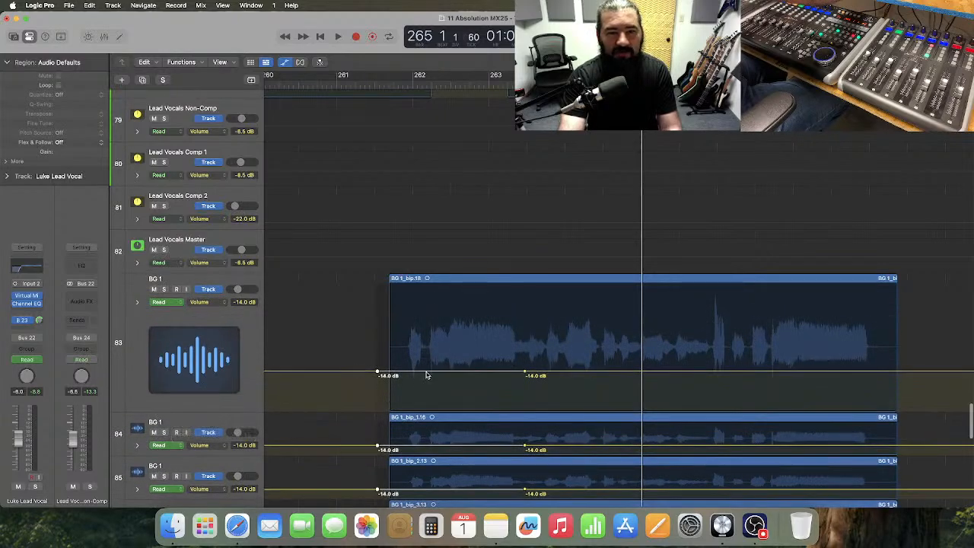
drag(428, 375, 427, 373)
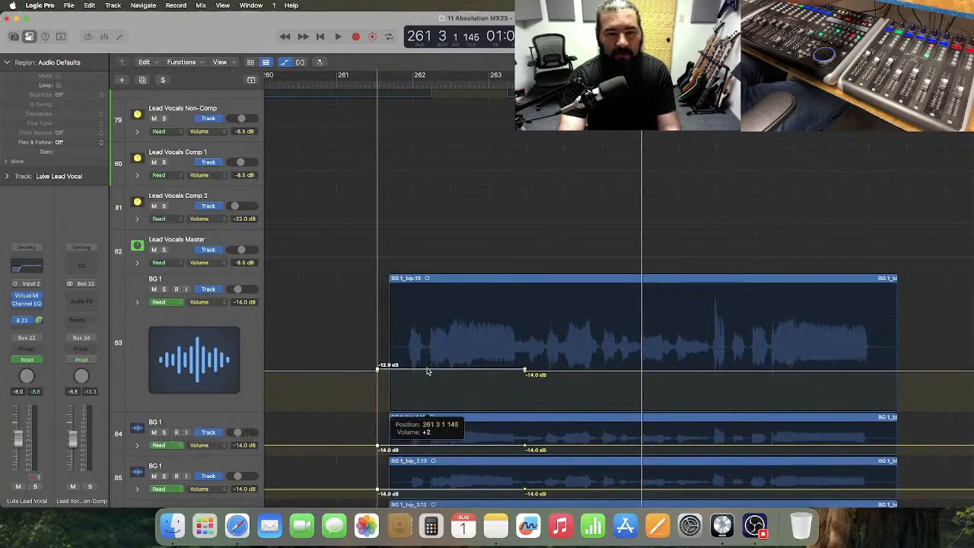
drag(429, 368, 428, 368)
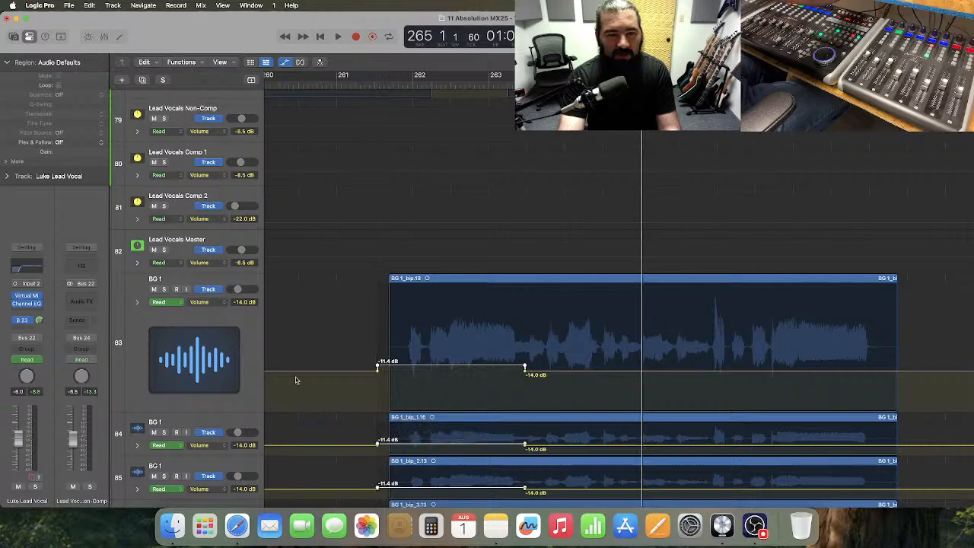
drag(200, 409, 199, 458)
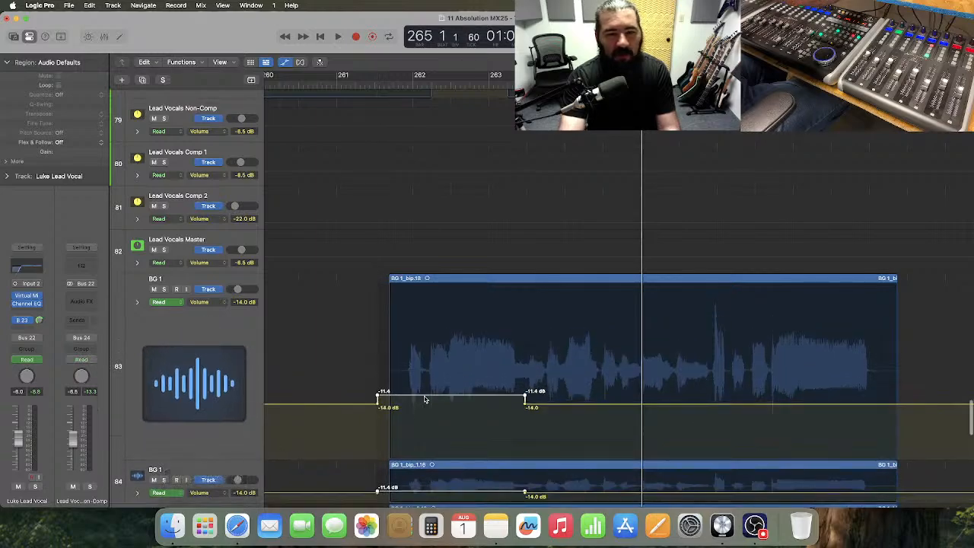
drag(426, 397, 426, 403)
- Play from about bar 244 to bar 270 to check the raised background vocals in context
key(super+Left)
key(super+Left)
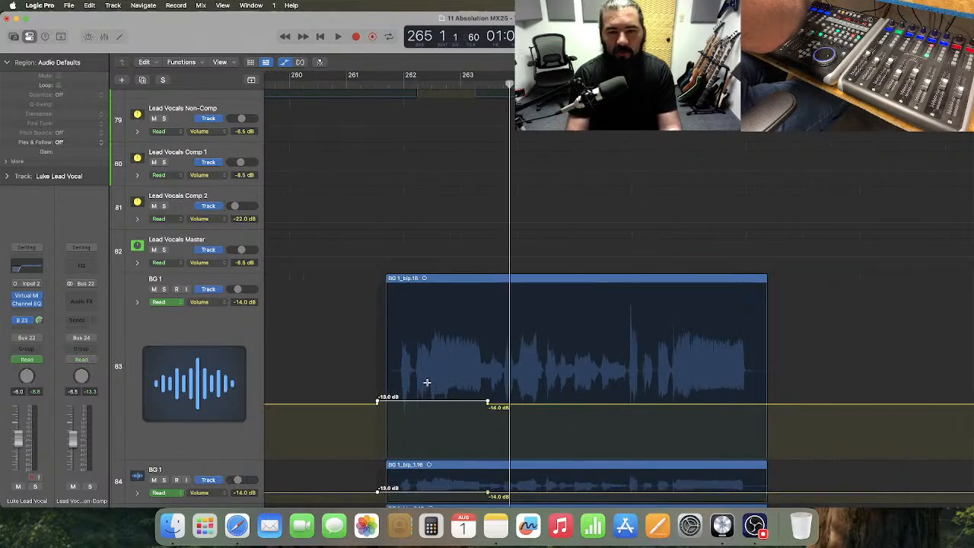
scroll(428, 385, left, 10)
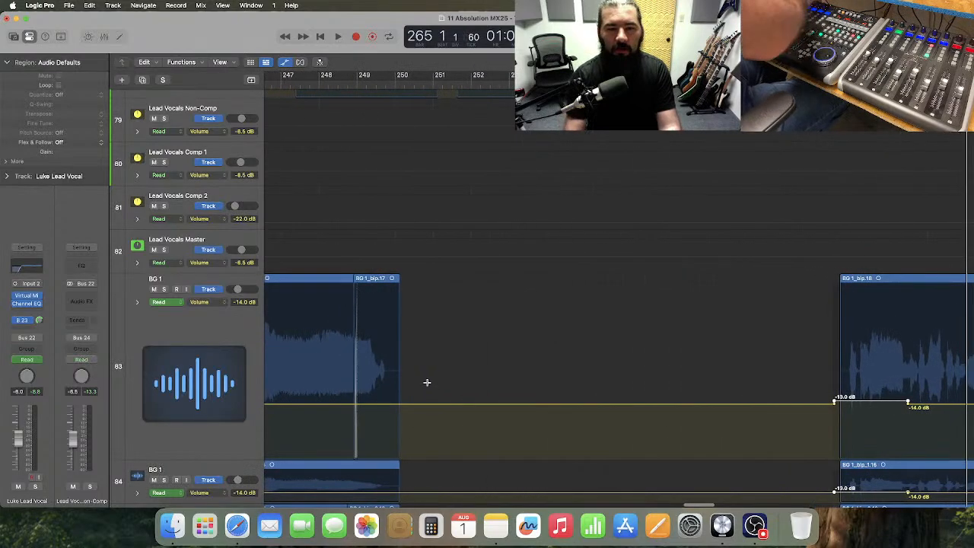
key(super+Left)
click(448, 84)
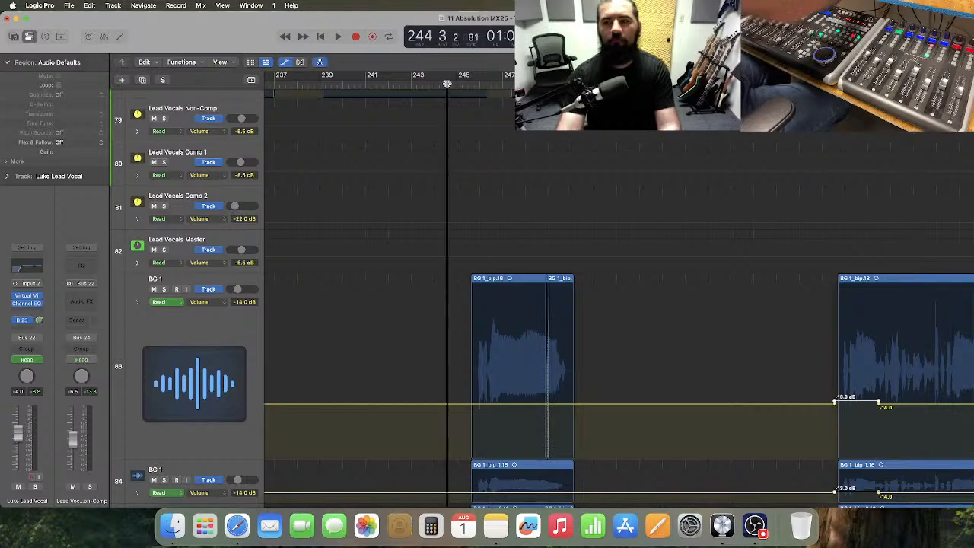
key(space)
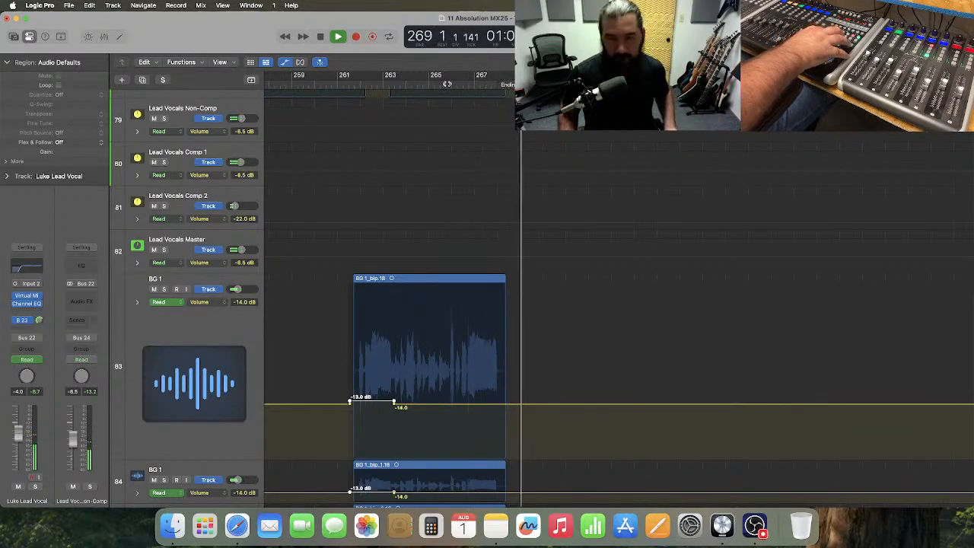
key(space)
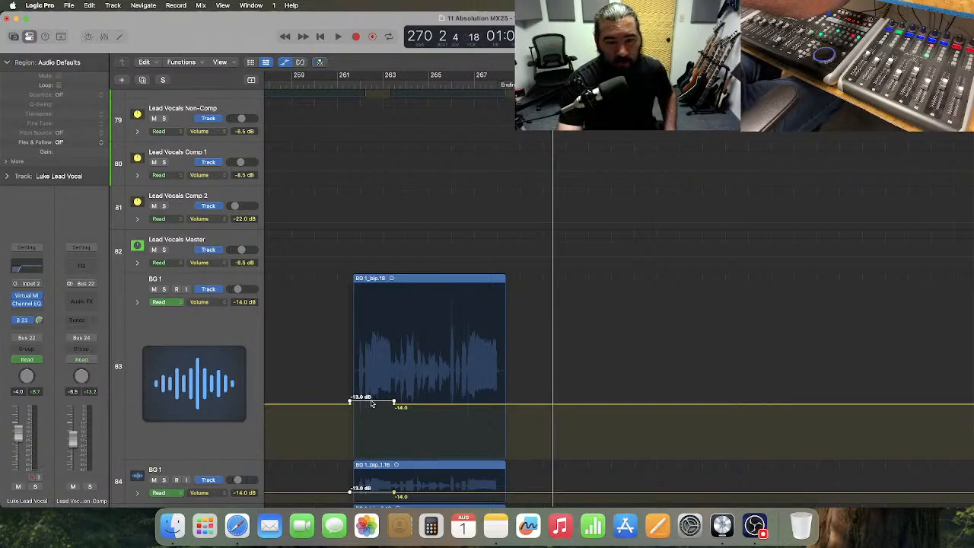
- Raise the opening's background vocal automation to -12.0 dB on BG 1 and play it from bar 260 to bar 271
drag(372, 403, 373, 399)
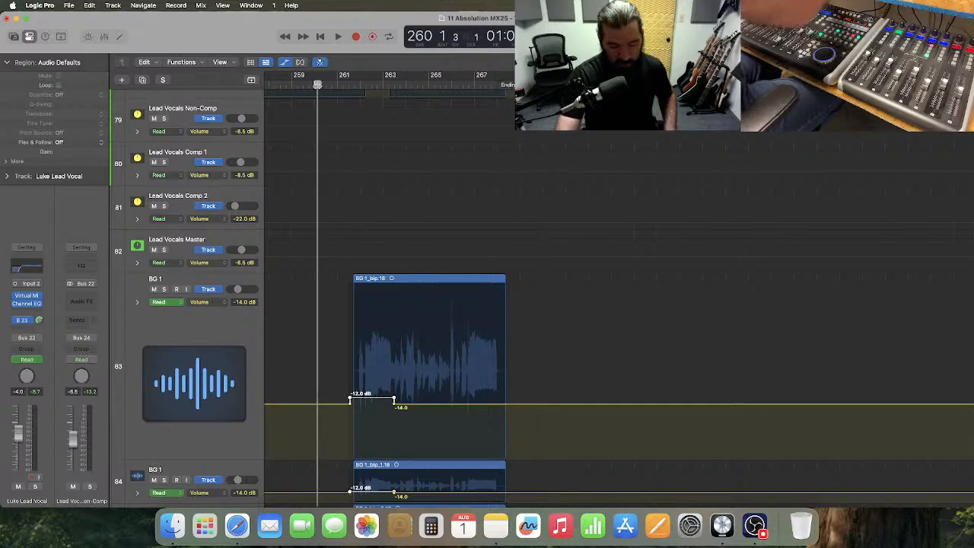
key(space)
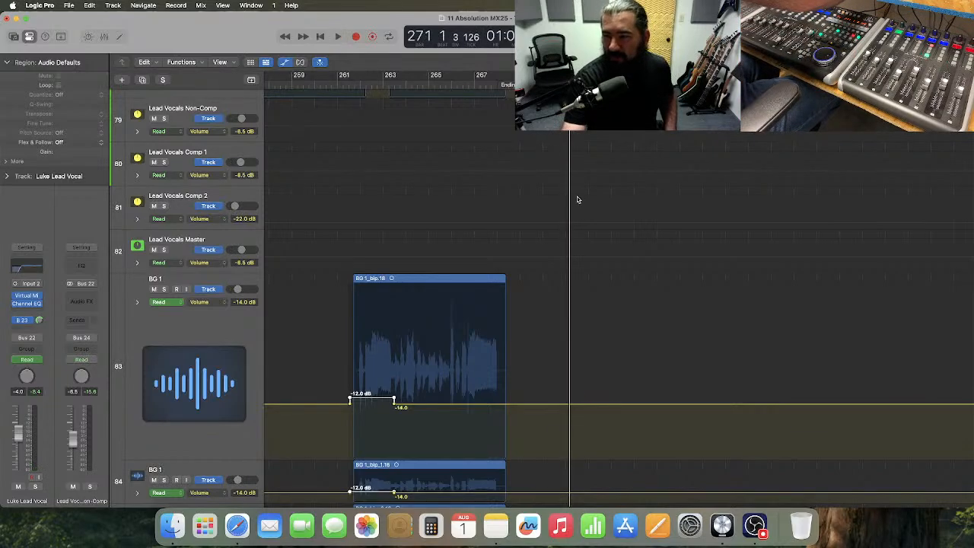
- Find the matching earlier background vocal phrase and place the playhead just before it at bar 102
scroll(489, 326, left, 10)
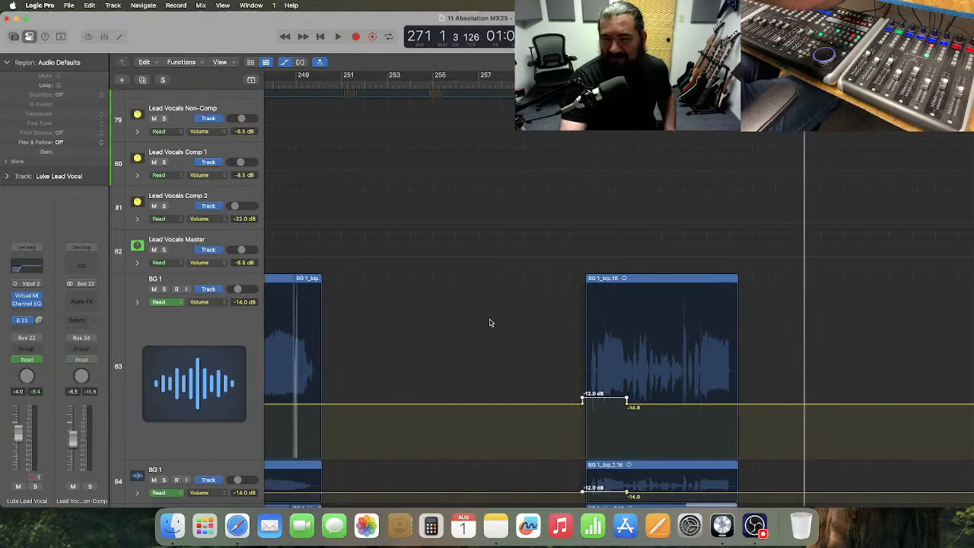
scroll(489, 323, left, 1)
scroll(490, 323, left, 20)
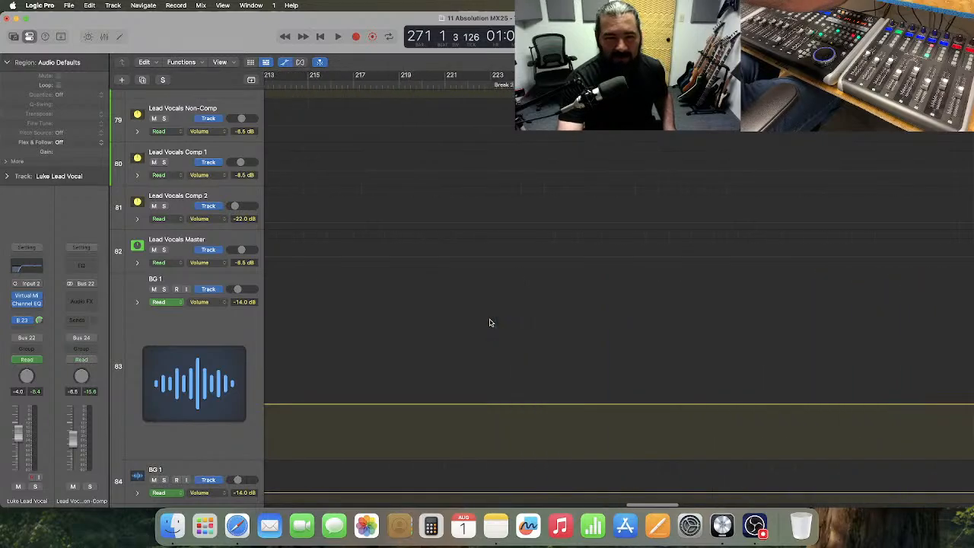
scroll(489, 322, left, 20)
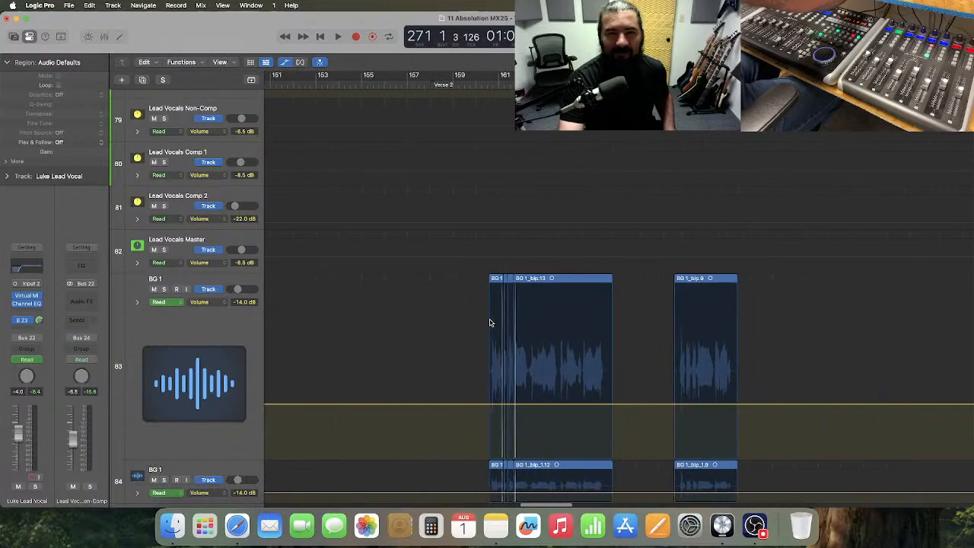
scroll(490, 322, right, 8)
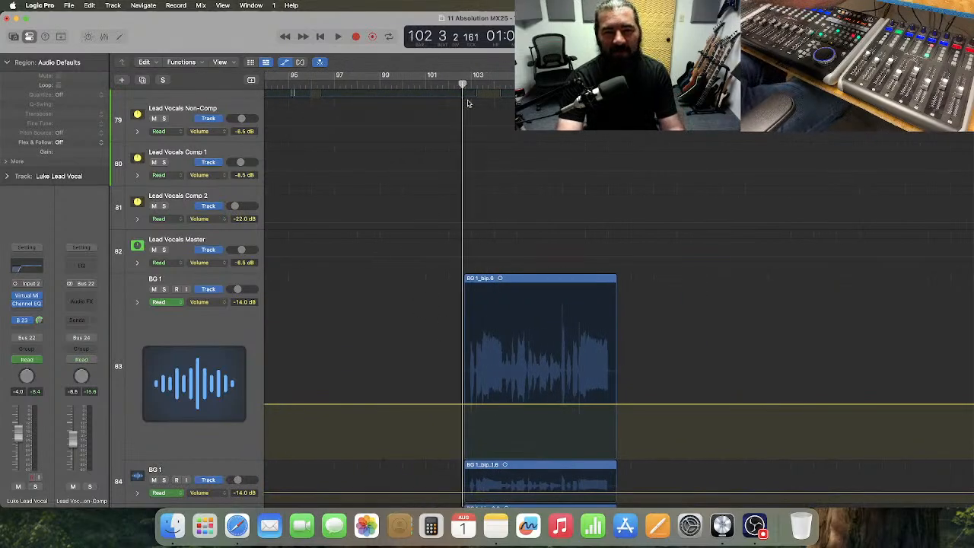
- Look through the background vocal regions and their volume automation across Verse 1, Verse 2 and up to bar 102
scroll(506, 245, down, 6)
scroll(511, 245, right, 20)
scroll(511, 245, up, 3)
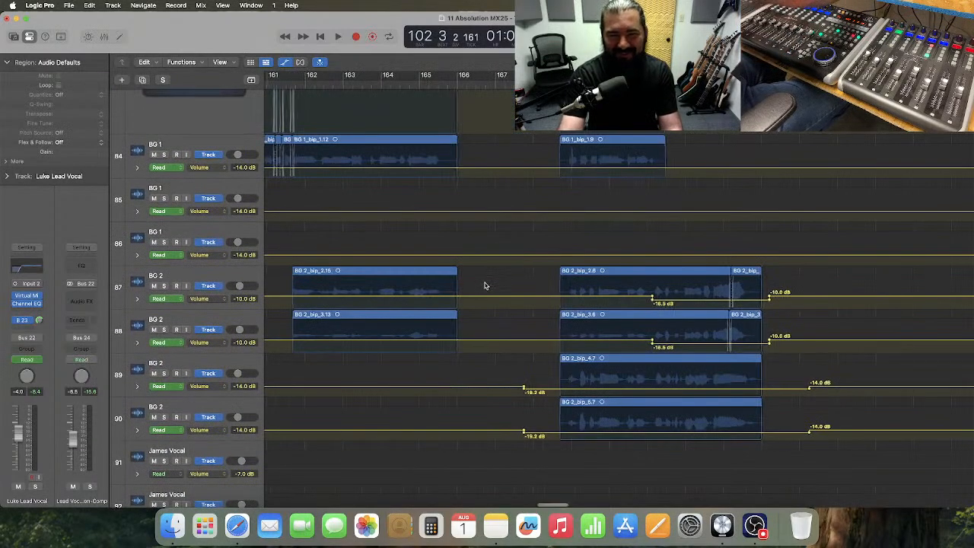
scroll(483, 286, left, 20)
scroll(485, 289, right, 10)
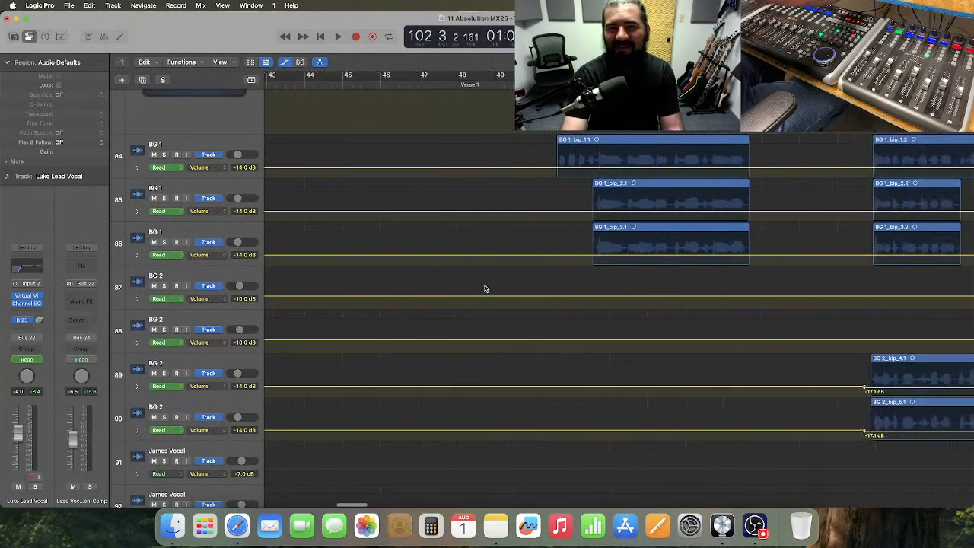
scroll(487, 289, left, 9)
scroll(485, 289, right, 15)
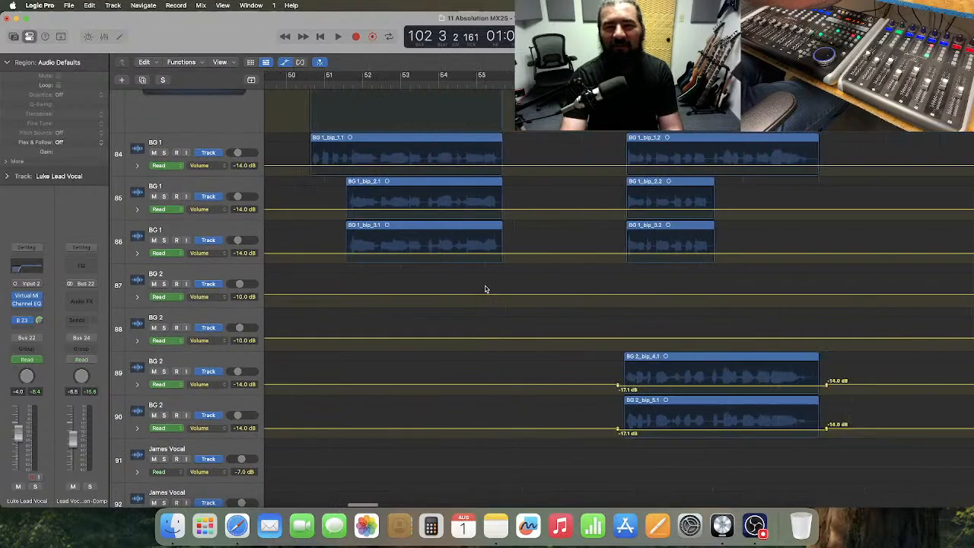
scroll(485, 288, right, 10)
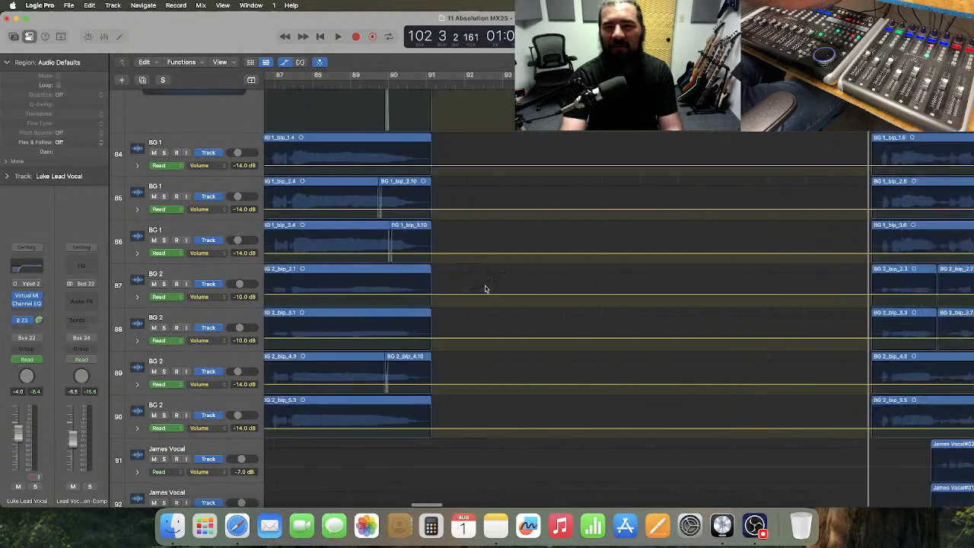
- Raise the phrase at bar 102 to -8.0 dB on the first two BG 2 tracks and -12.0 dB on the other BG tracks, and play it
scroll(485, 289, up, 1)
scroll(485, 289, up, 1)
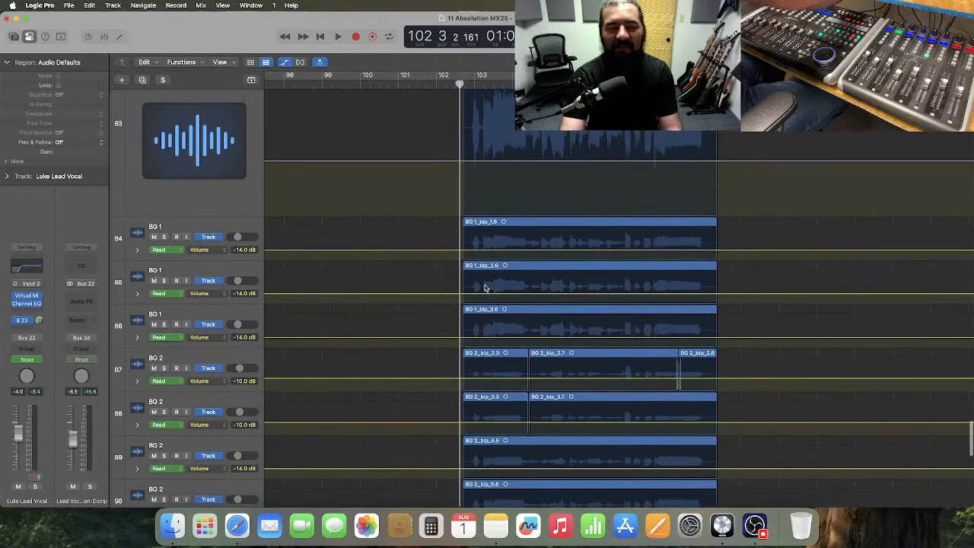
drag(456, 186, 530, 420)
scroll(474, 277, up, 3)
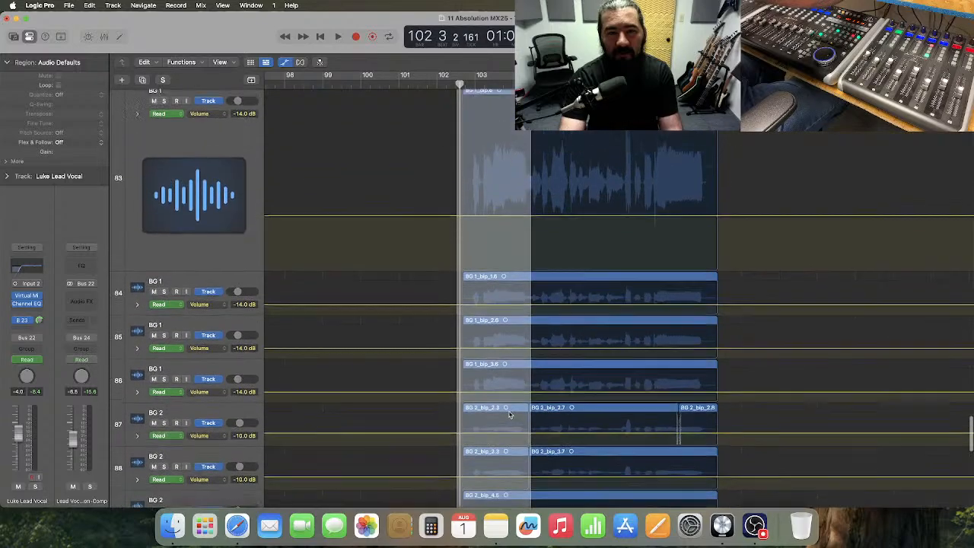
drag(492, 228, 494, 220)
click(420, 84)
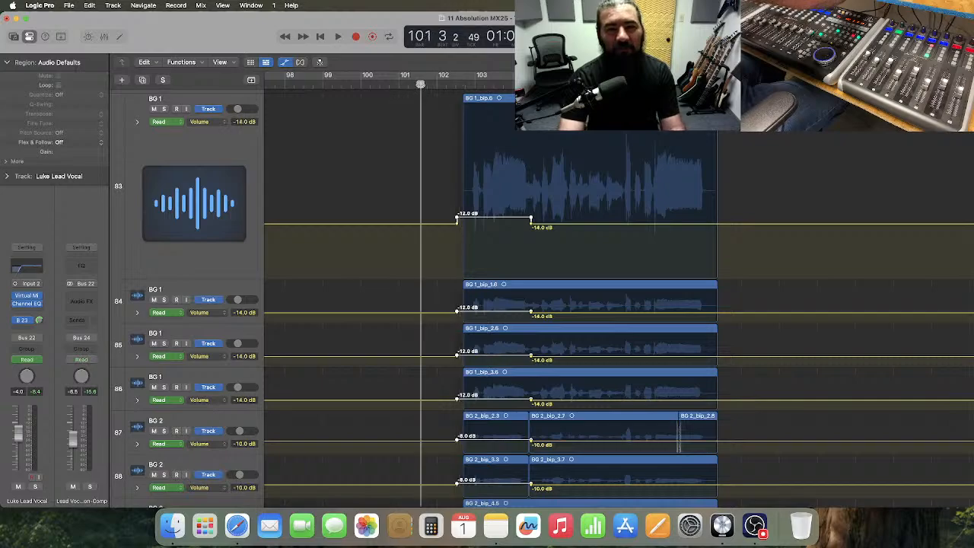
key(space)
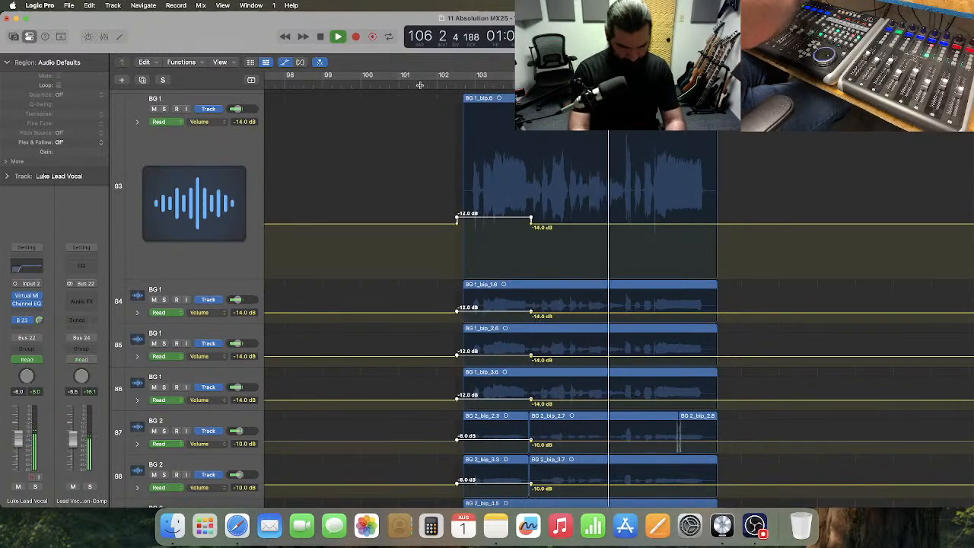
- Shrink the enlarged BG 1 track to normal height and play the last background vocal phrase before the ending up to bar 273
key(super+Left)
key(super+Left)
key(super+Left)
key(super+Left)
key(super+Left)
key(super+Left)
key(super+Left)
key(super+Left)
key(super+Left)
key(super+Left)
key(super+Left)
key(super+Left)
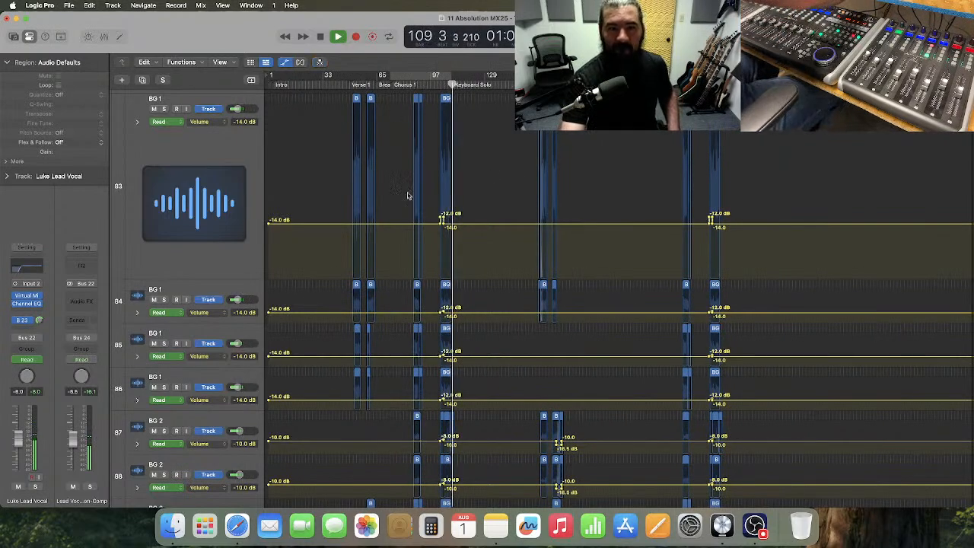
drag(198, 282, 222, 142)
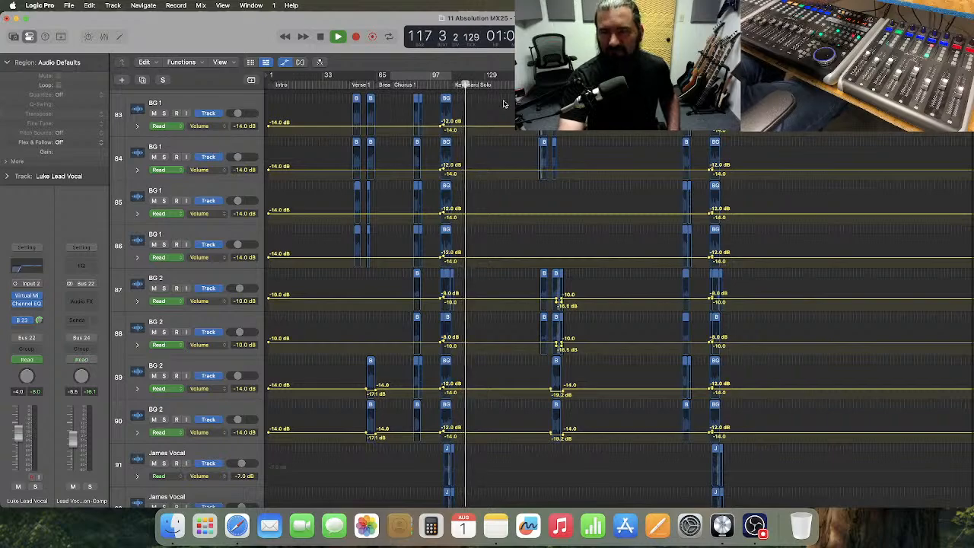
click(703, 85)
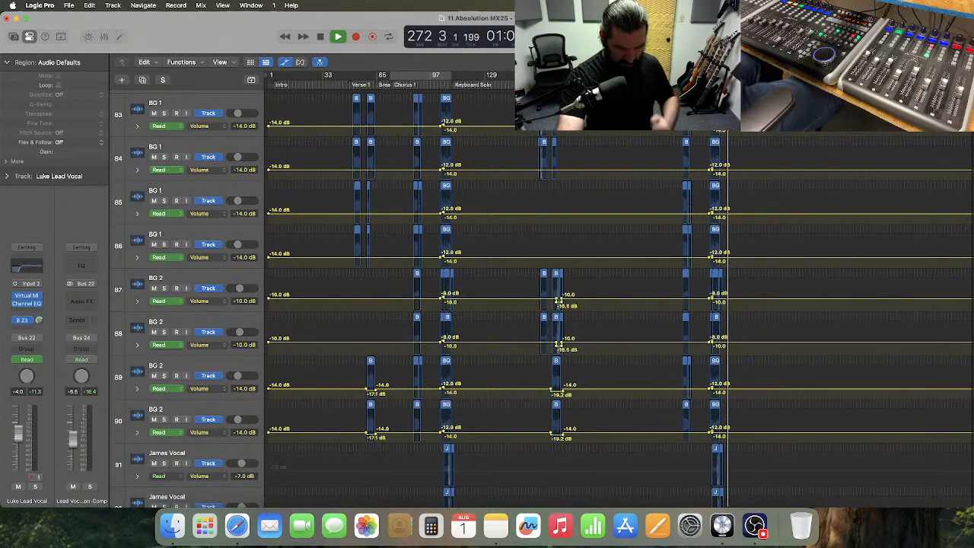
key(space)
- Look through the volume automation from the lead and background vocal tracks up to the rhythm guitar tracks
scroll(745, 133, up, 10)
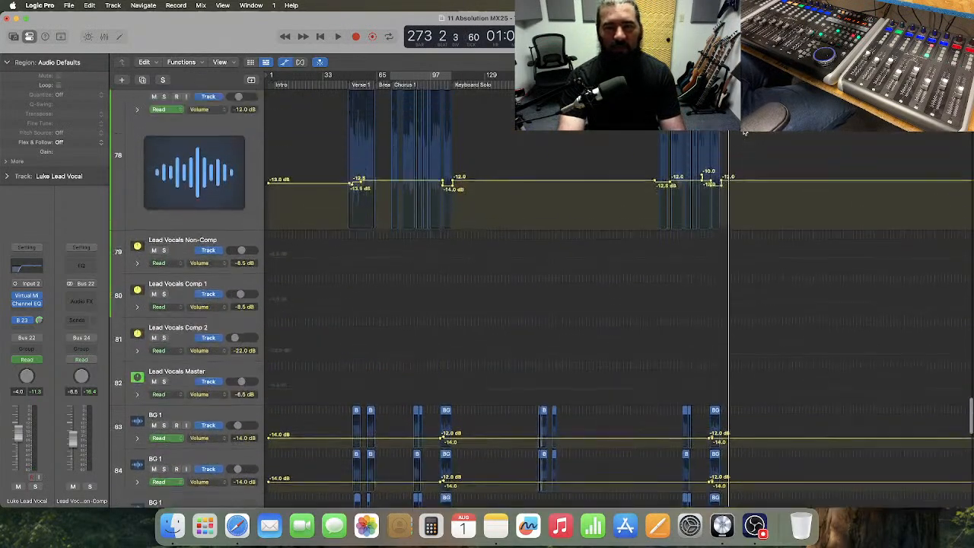
scroll(742, 134, up, 5)
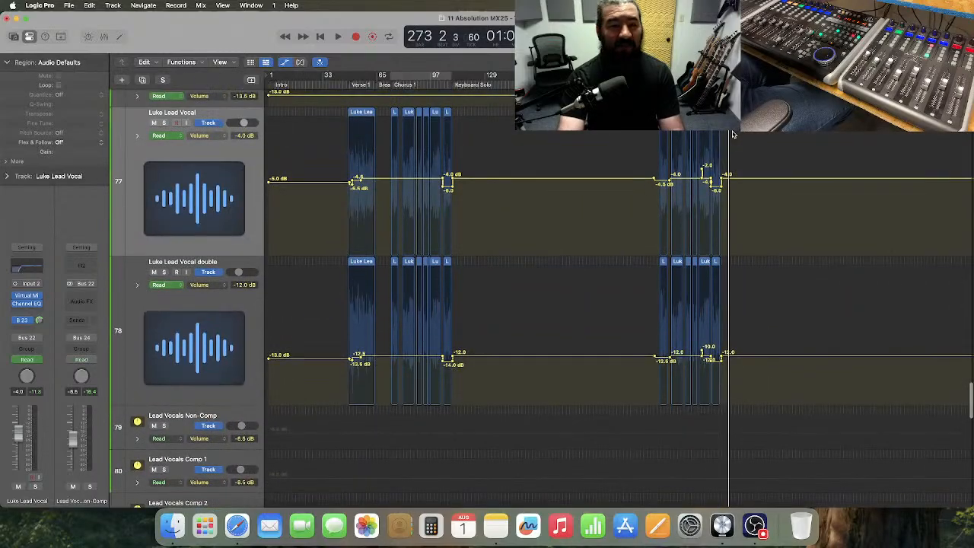
key(super+a)
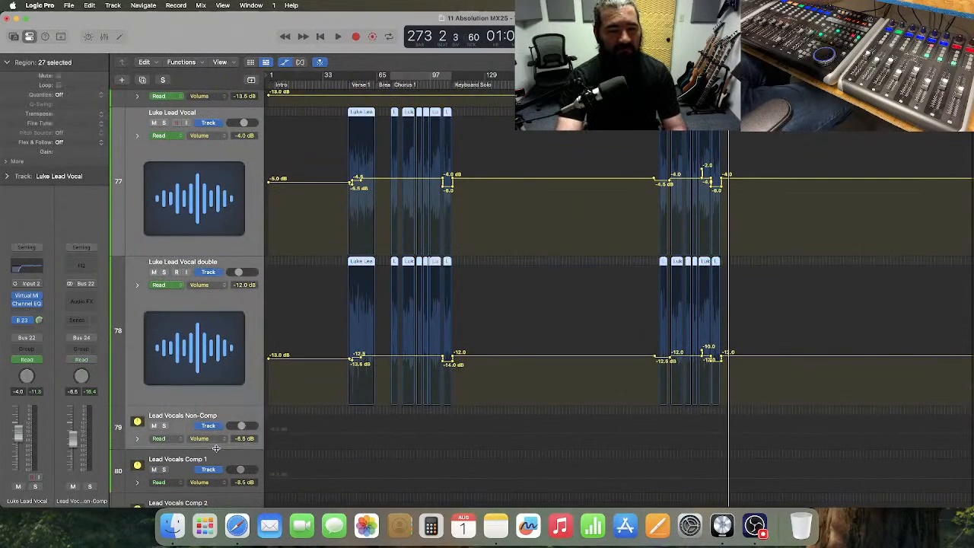
scroll(216, 448, down, 15)
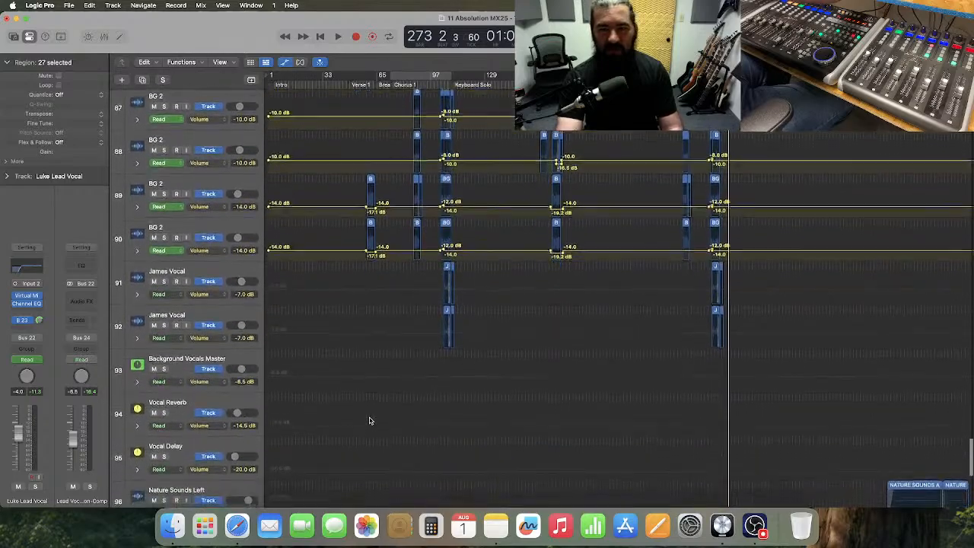
scroll(369, 420, up, 20)
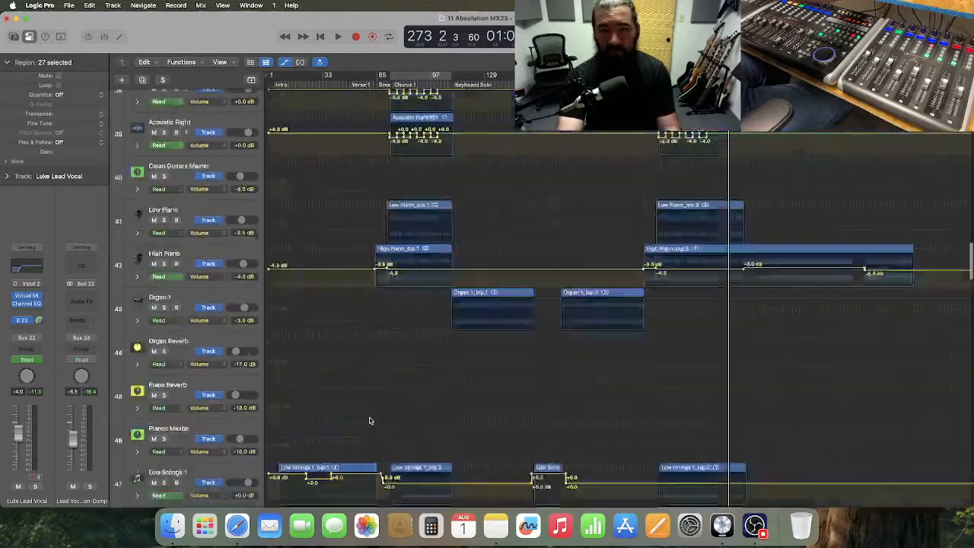
scroll(370, 421, up, 12)
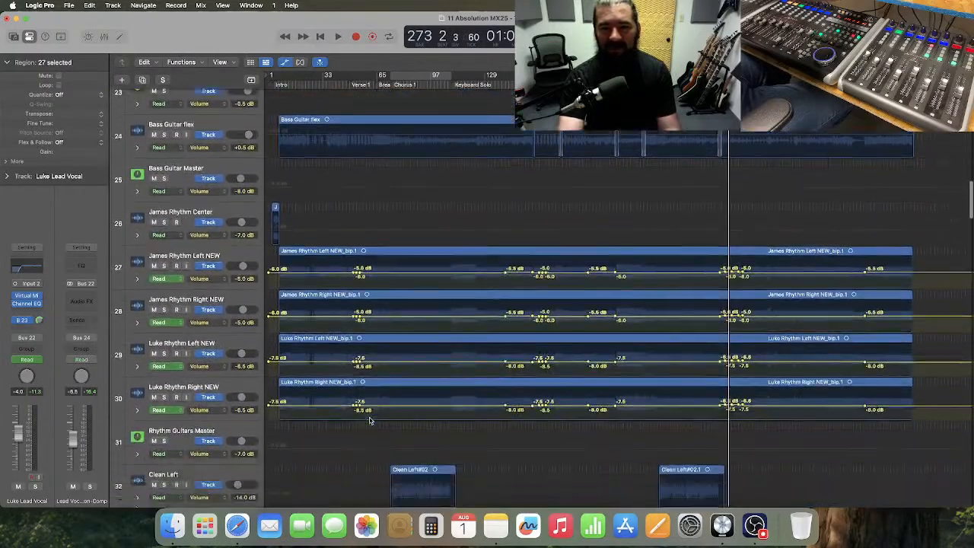
scroll(370, 421, down, 1)
scroll(370, 421, up, 8)
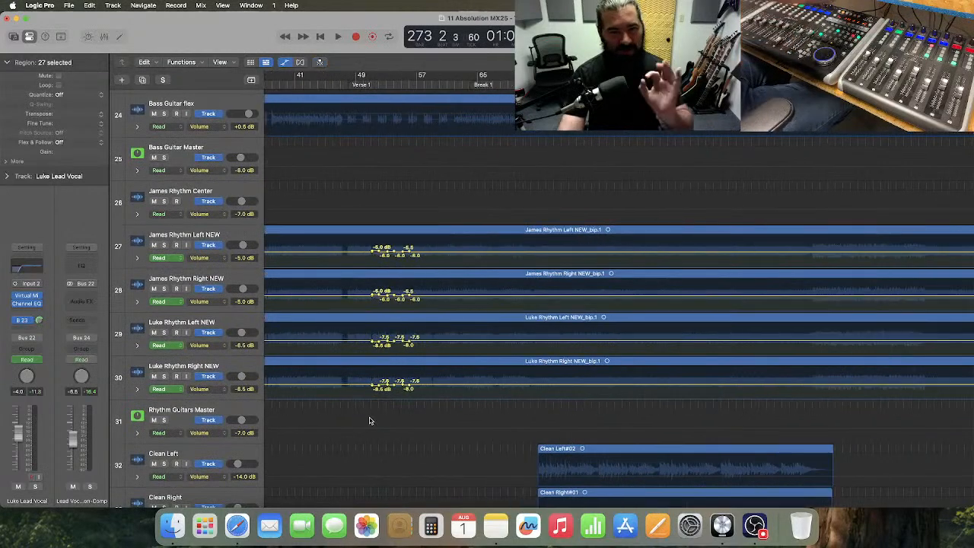
- Raise the first boosted section at the Ending marker to -4.0 dB on rhythm guitar tracks 27 and 28, and -5.5 dB on 29 and 30
scroll(446, 393, right, 15)
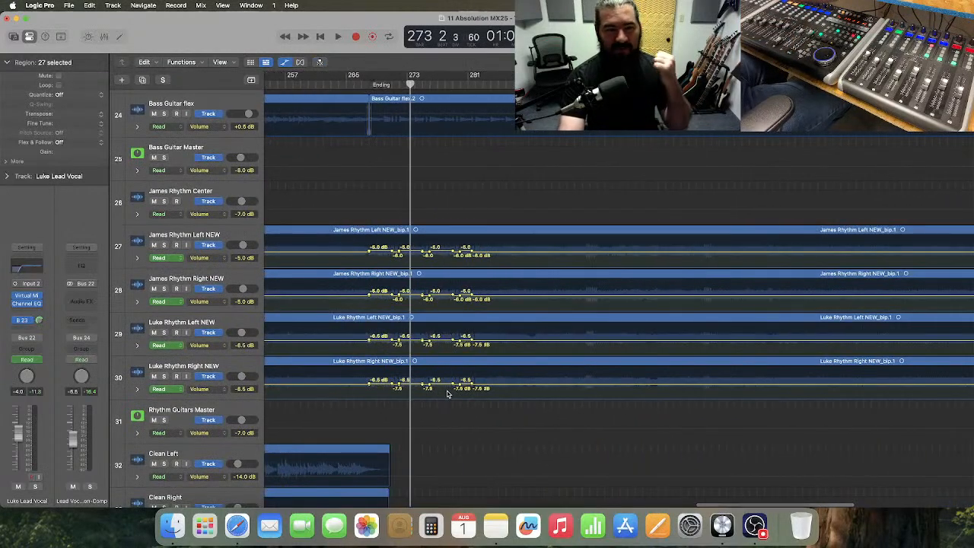
drag(204, 266, 204, 359)
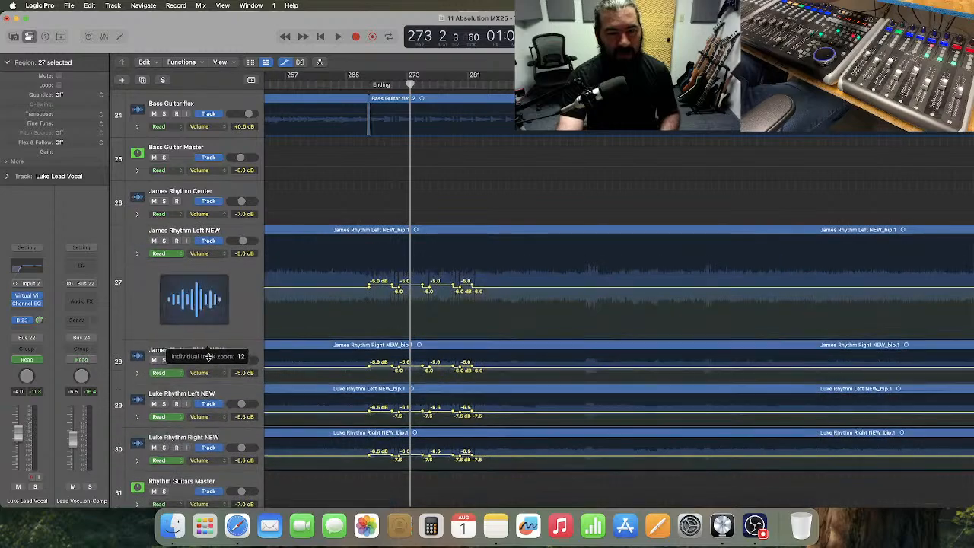
key(super+Right)
key(super+Right)
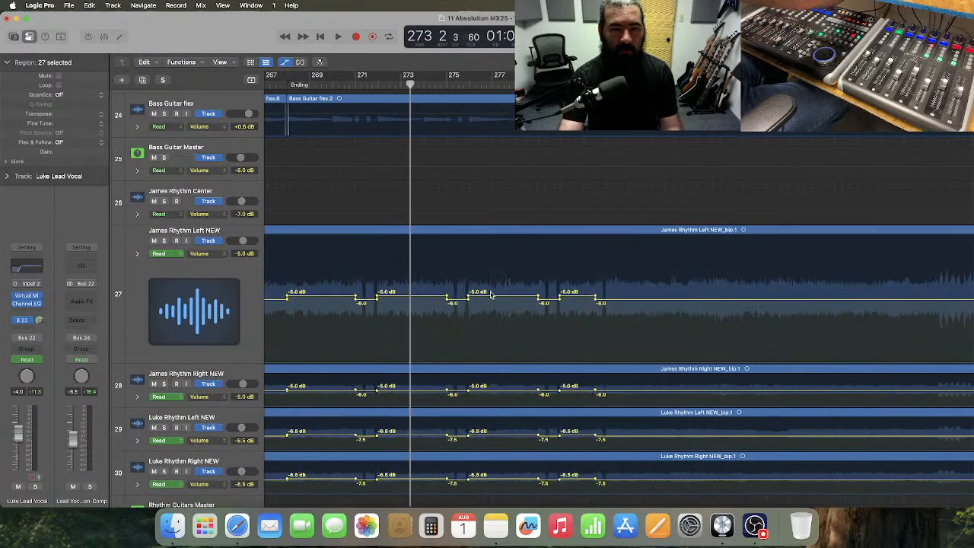
scroll(484, 291, left, 5)
scroll(484, 291, down, 3)
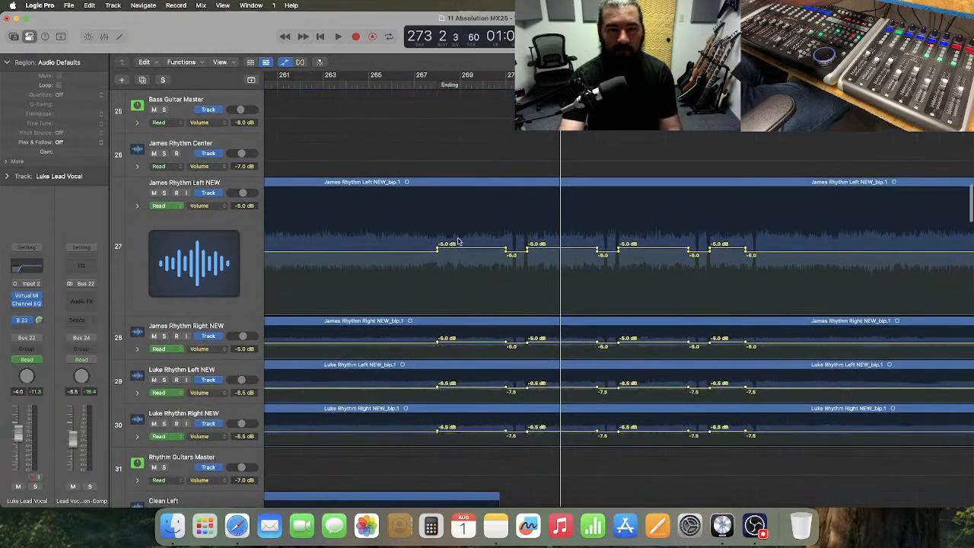
drag(451, 238, 486, 435)
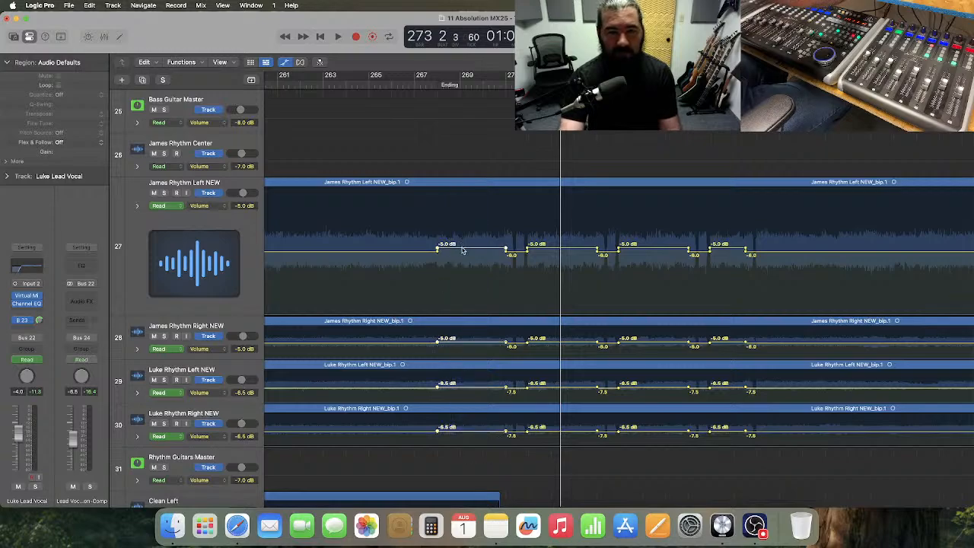
drag(465, 251, 463, 245)
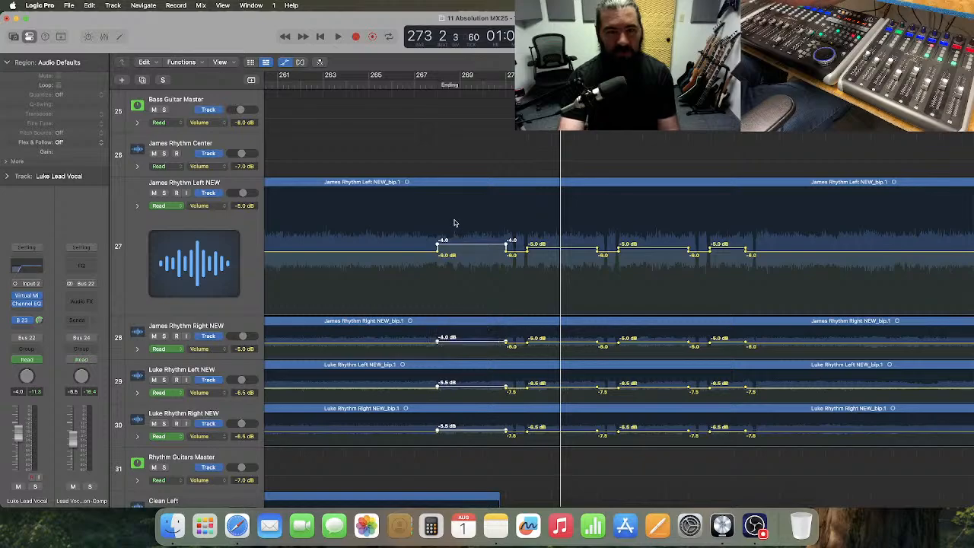
- Play the ending from bar 266 to about bar 275 to check the raised rhythm guitars
click(354, 85)
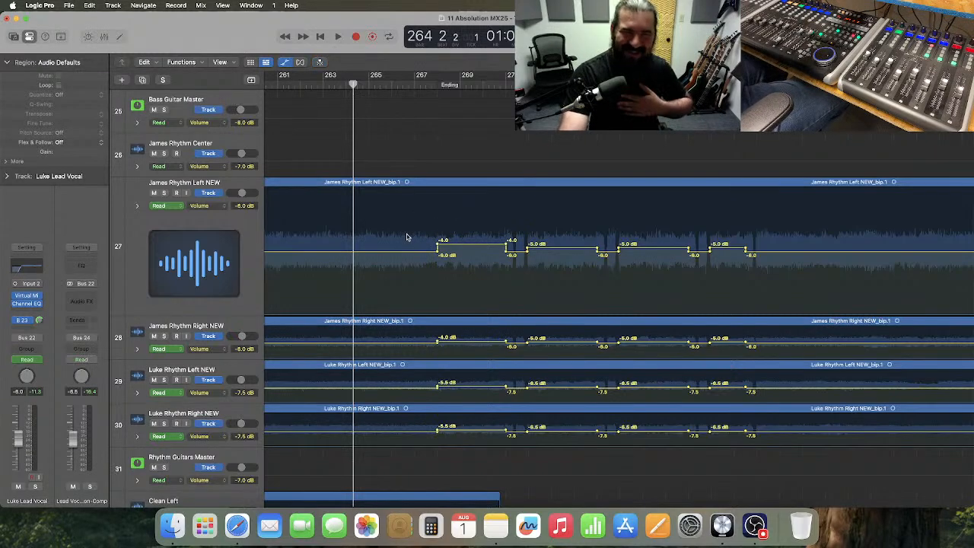
scroll(406, 237, right, 2)
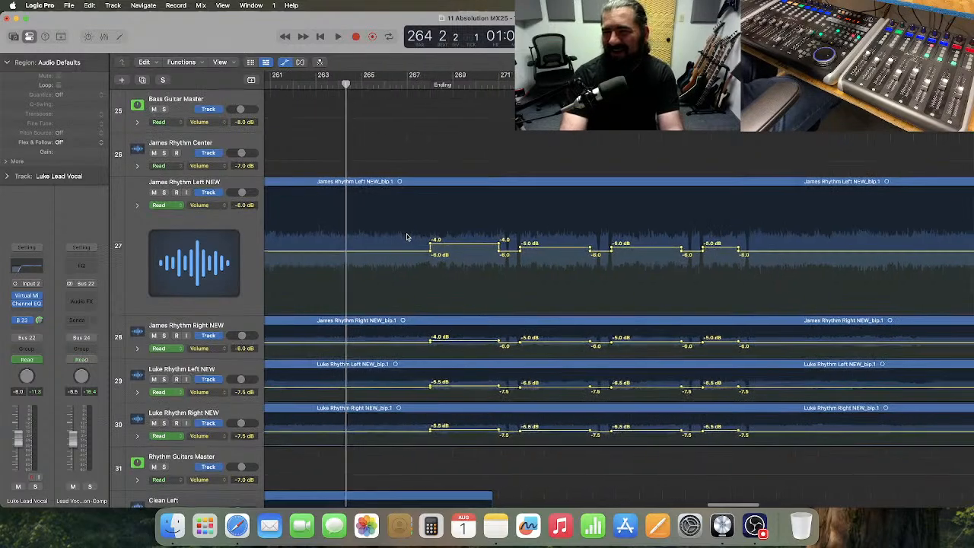
click(379, 83)
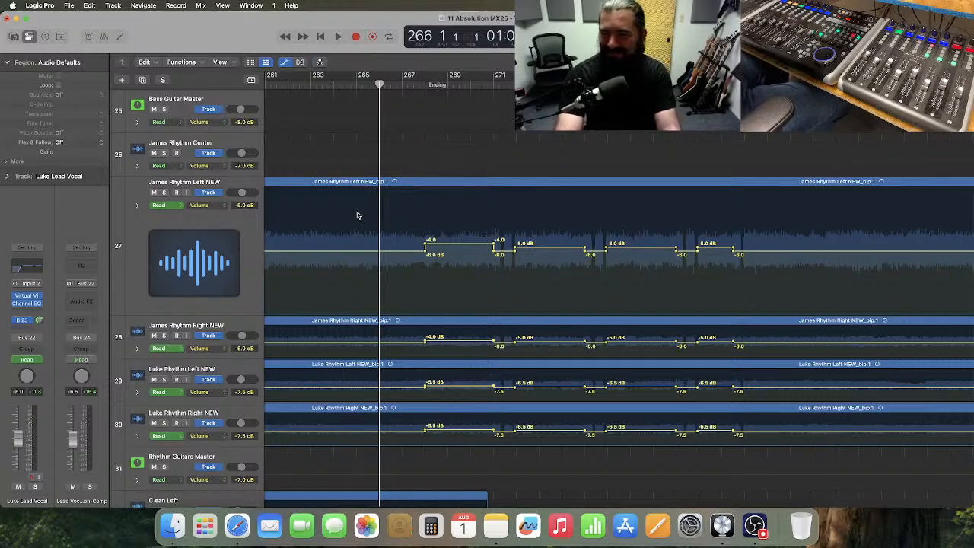
key(space)
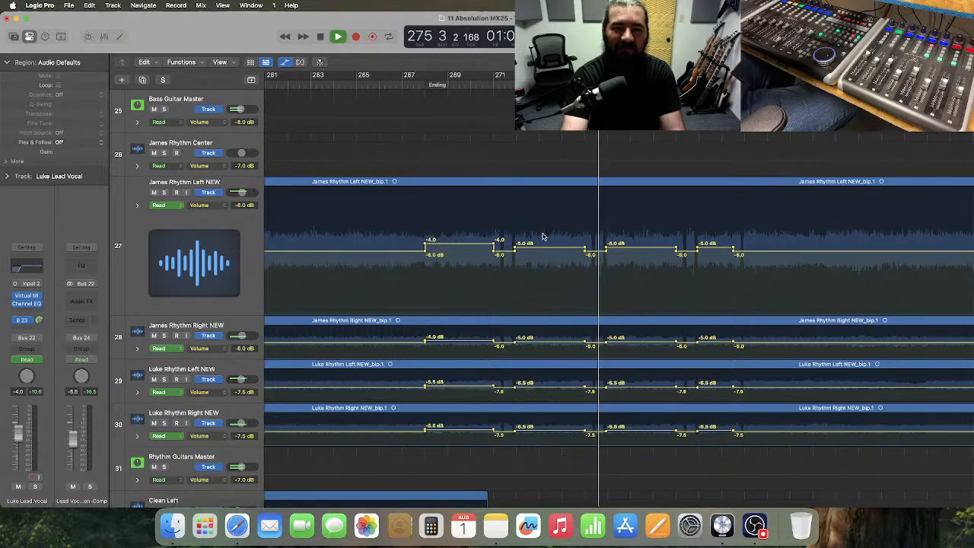
key(space)
- Raise the ending's other three boosted sections to -4.0 dB on rhythm guitar tracks 27 and 28, and -5.5 dB on 29 and 30
drag(549, 312, 571, 446)
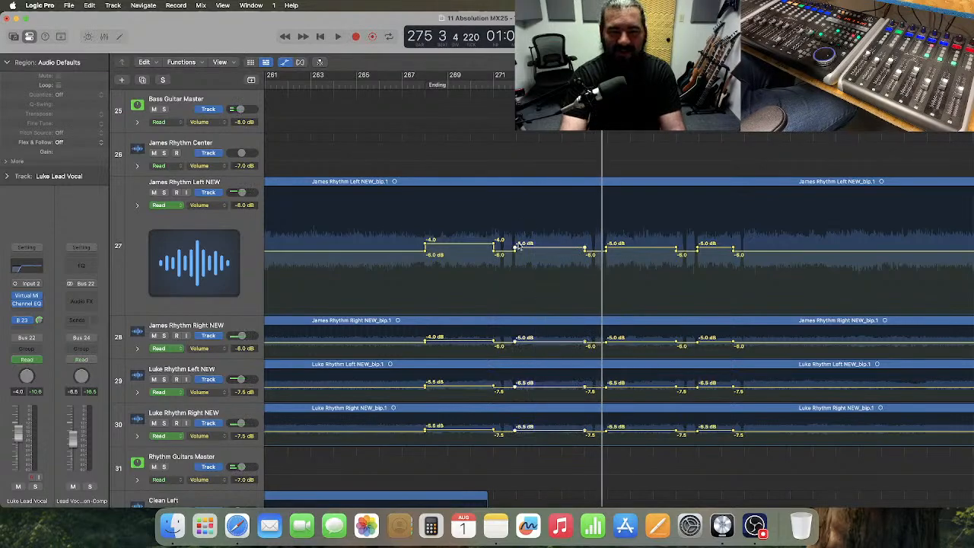
drag(553, 251, 554, 246)
drag(628, 238, 658, 436)
drag(636, 250, 636, 245)
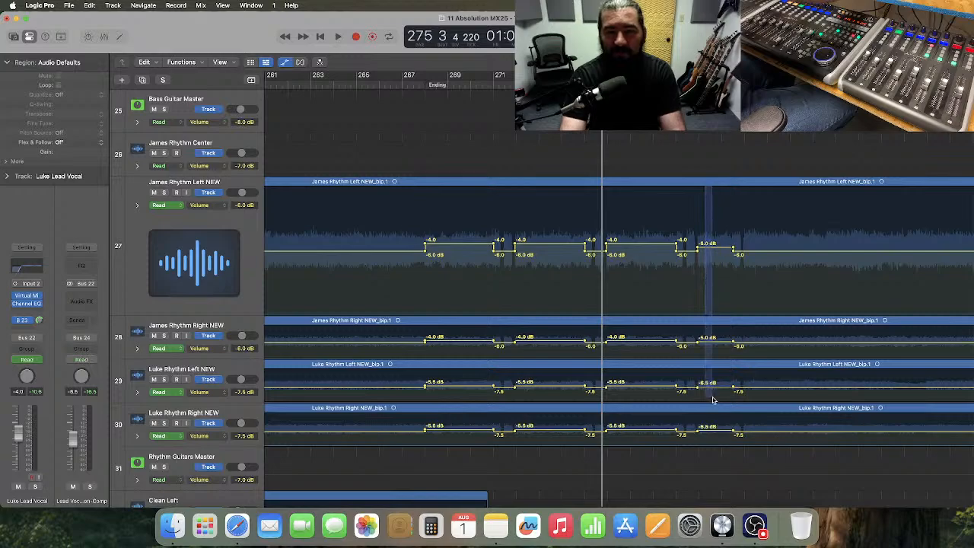
drag(714, 399, 719, 438)
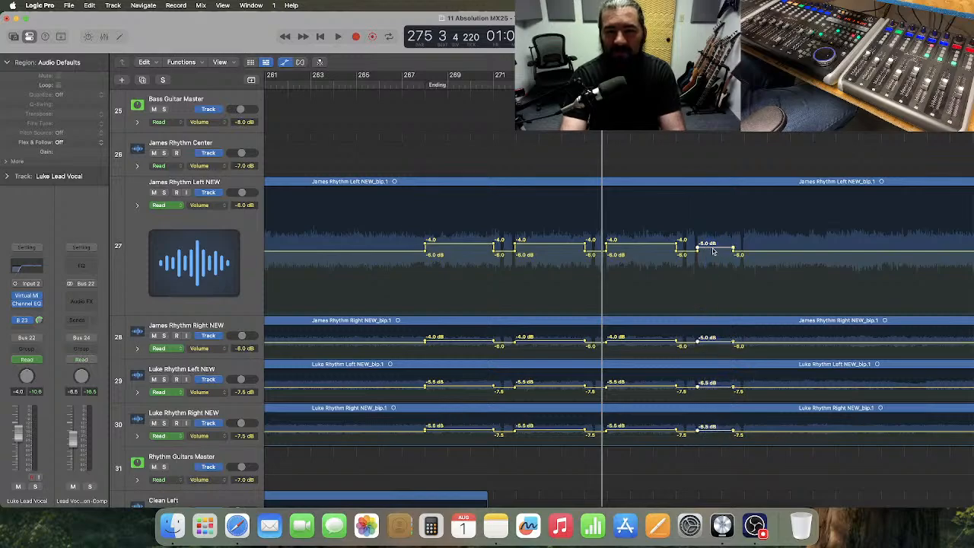
drag(713, 251, 714, 246)
- Play from about bar 259 to bar 286 to hear all four raised rhythm guitar sections in context
scroll(569, 215, left, 5)
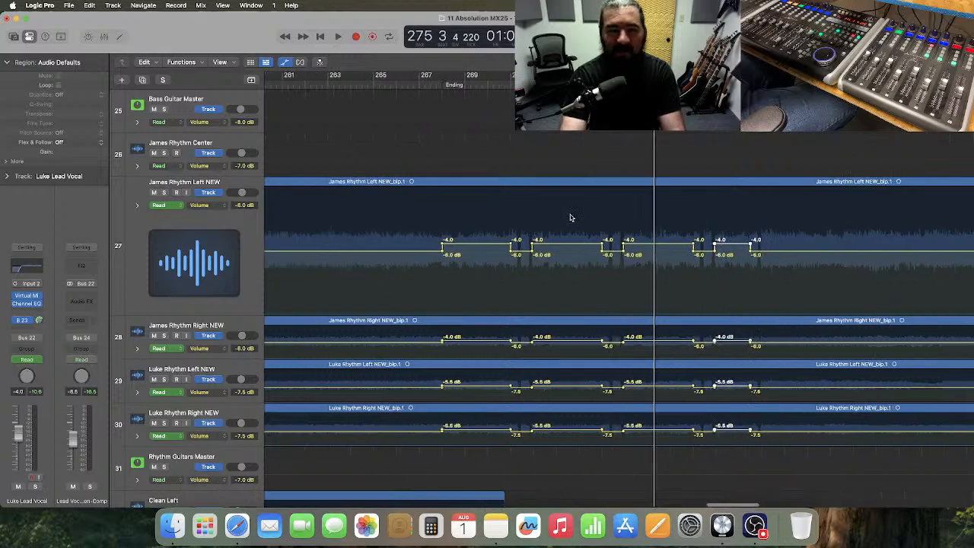
click(348, 85)
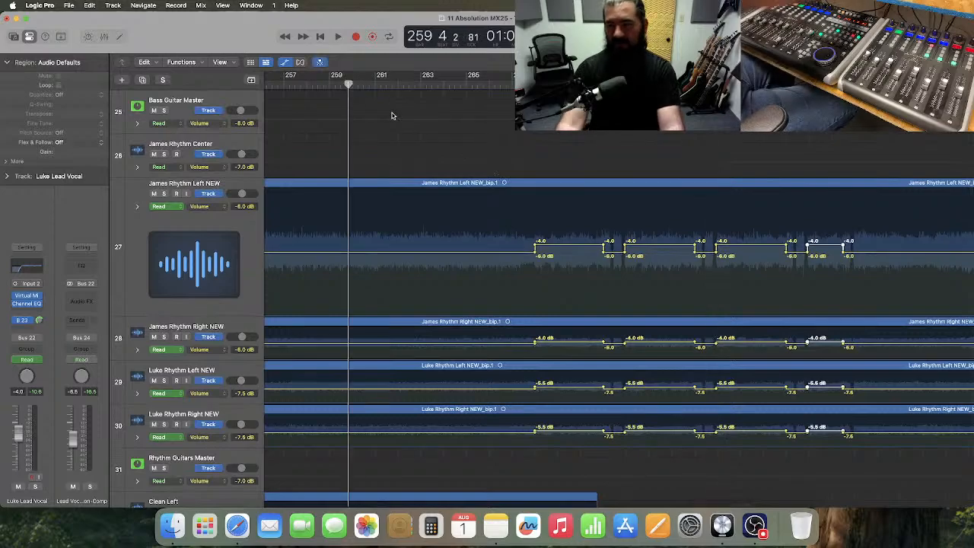
key(space)
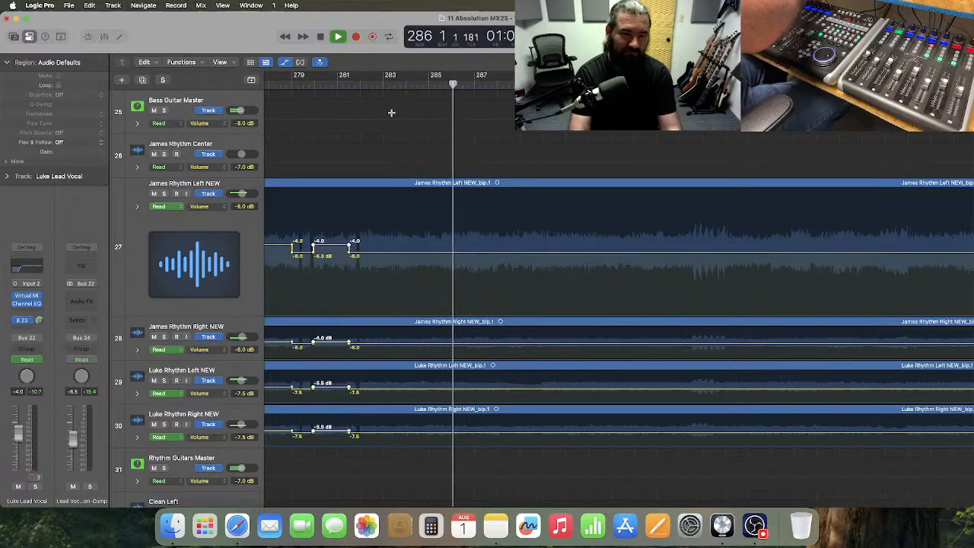
- Shrink the enlarged left rhythm guitar track to normal height, stop playback, and hide the automation across the whole arrangement
key(super+Left)
key(super+Left)
key(super+Left)
key(super+Left)
key(super+Left)
key(super+Left)
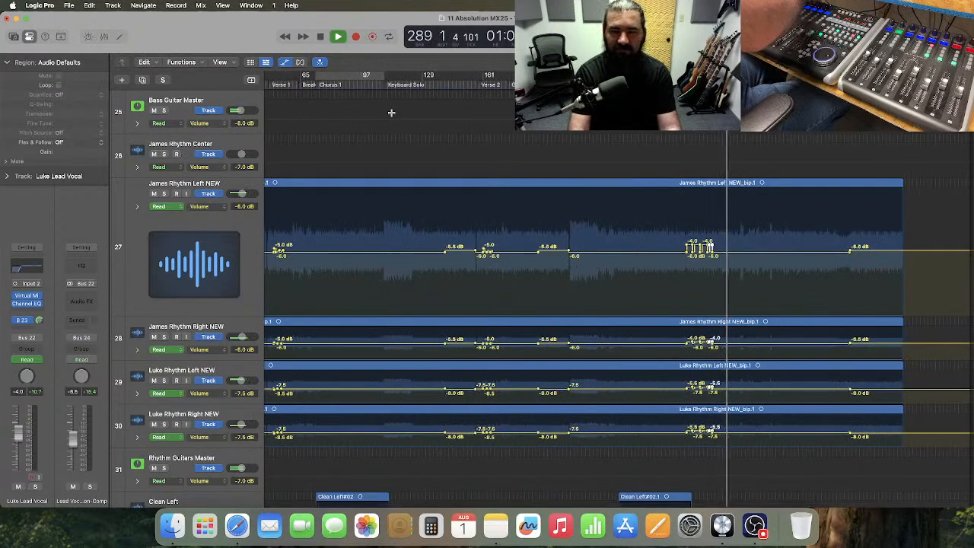
key(super+Left)
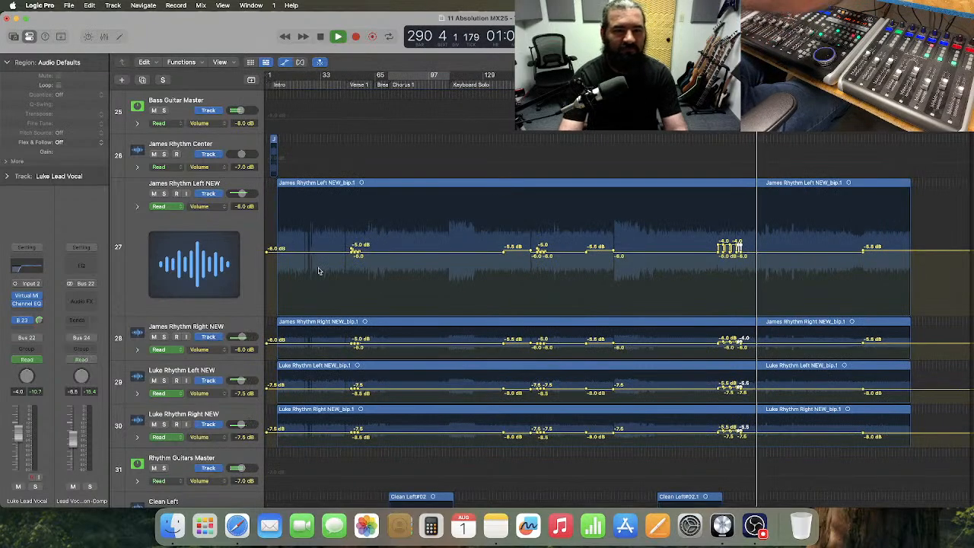
drag(183, 315, 192, 221)
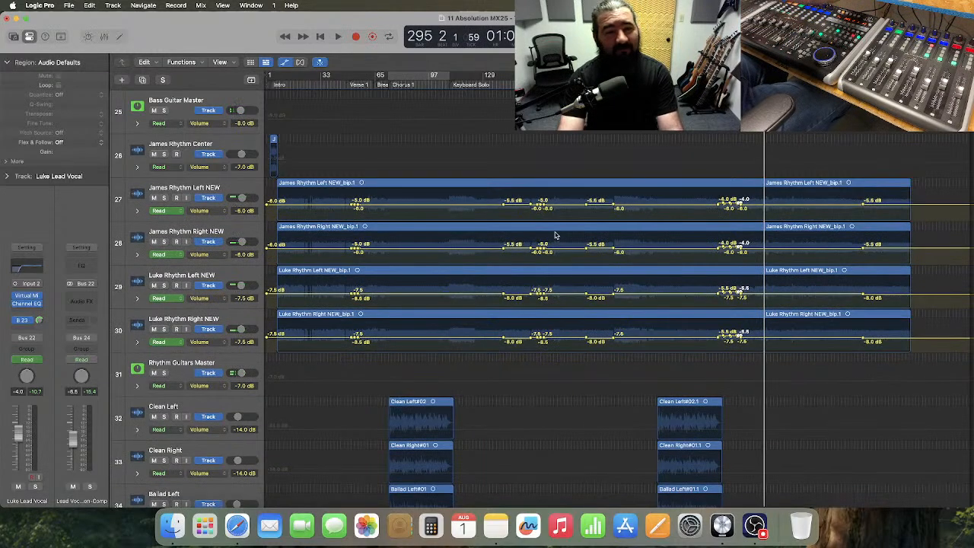
click(284, 63)
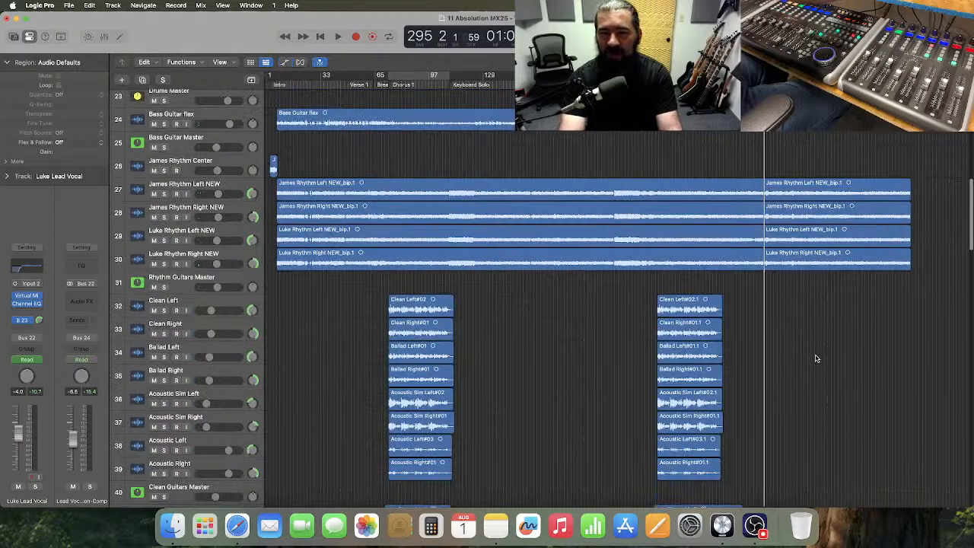
scroll(816, 358, down, 15)
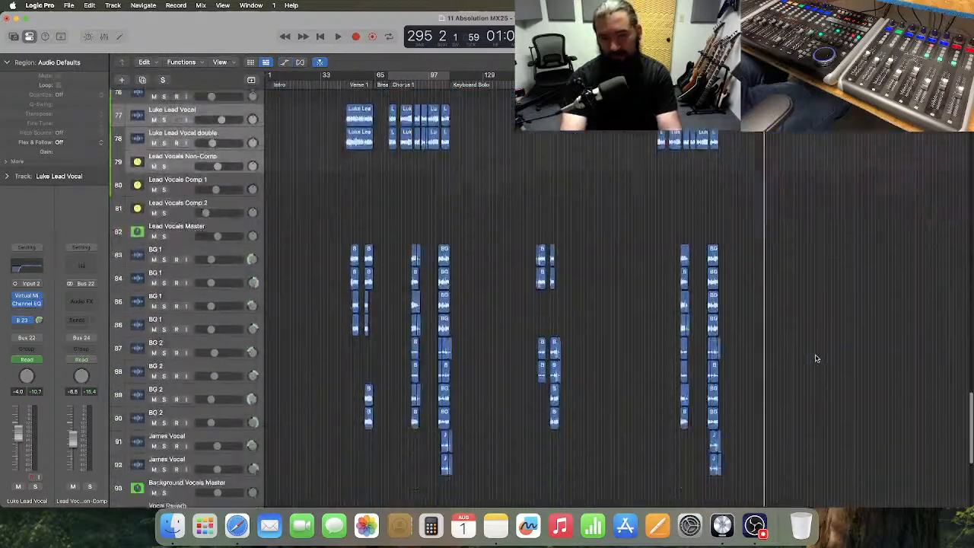
- Return the playhead to the start of the song at bar 1
scroll(816, 359, down, 5)
scroll(816, 358, up, 15)
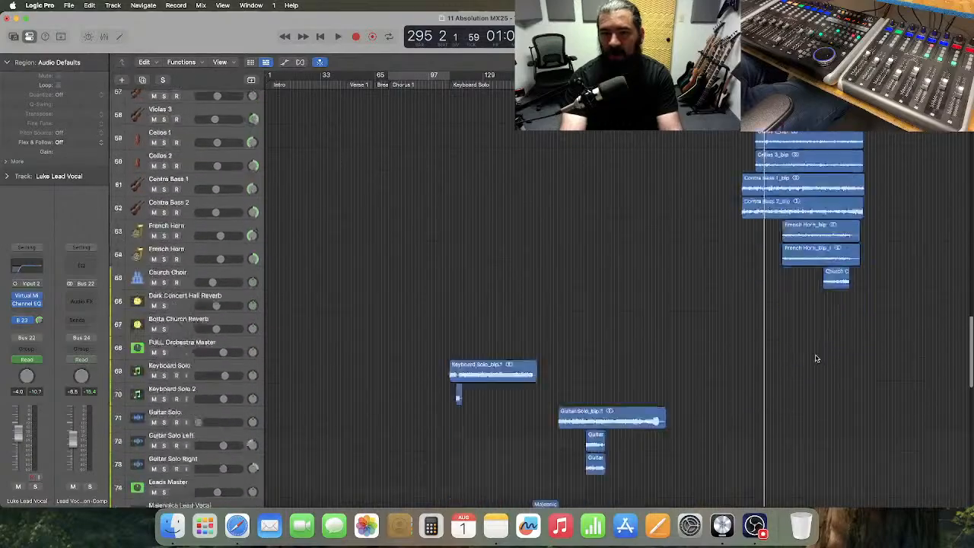
scroll(815, 358, down, 9)
key(Return)
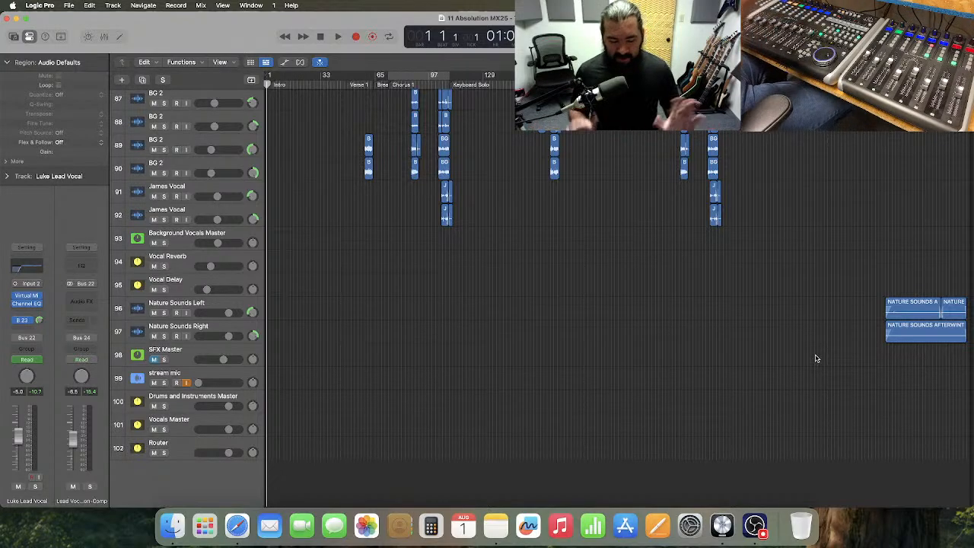
- Switch to Calendar, check the lesson schedule for Monday, August 4, and quit Calendar to return to Logic Pro
click(451, 525)
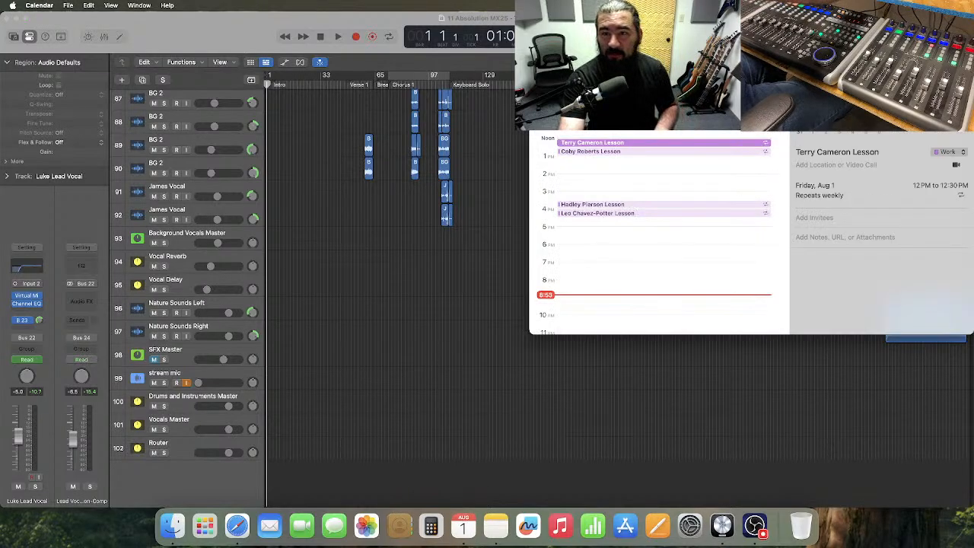
click(812, 88)
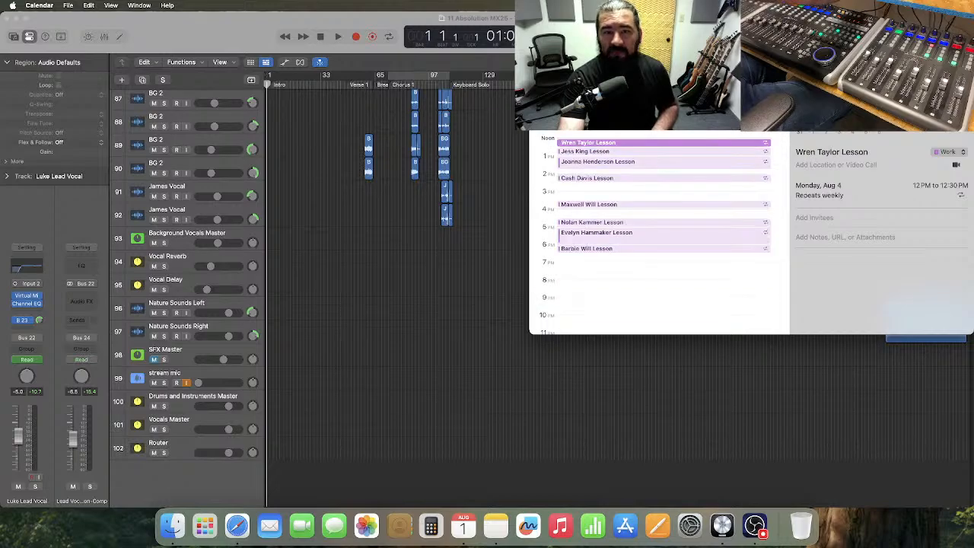
key(super+q)
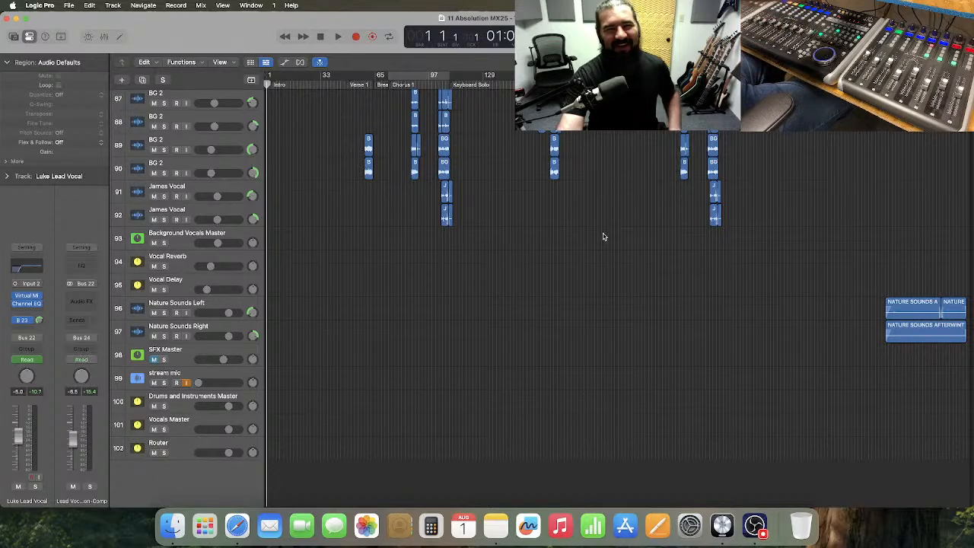
scroll(608, 239, up, 15)
scroll(615, 242, up, 10)
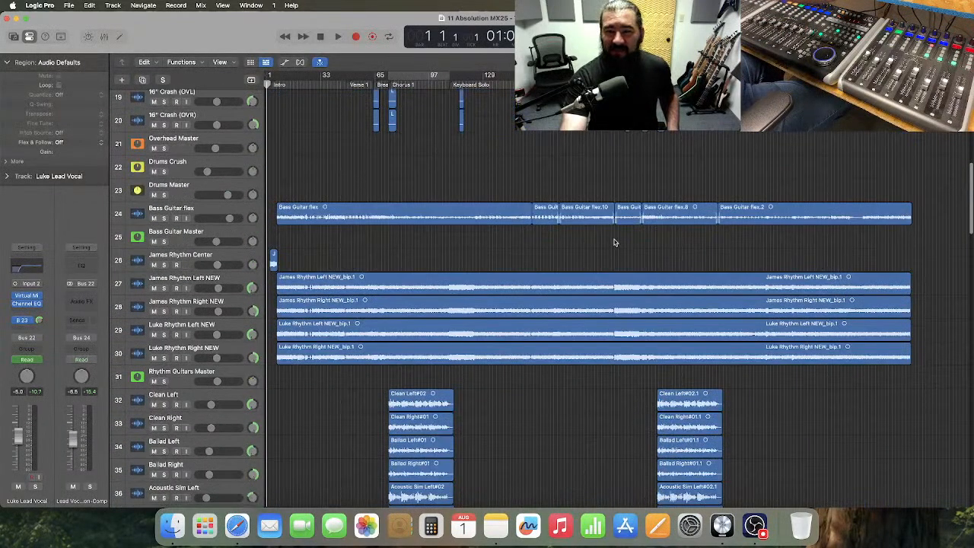
scroll(605, 242, up, 7)
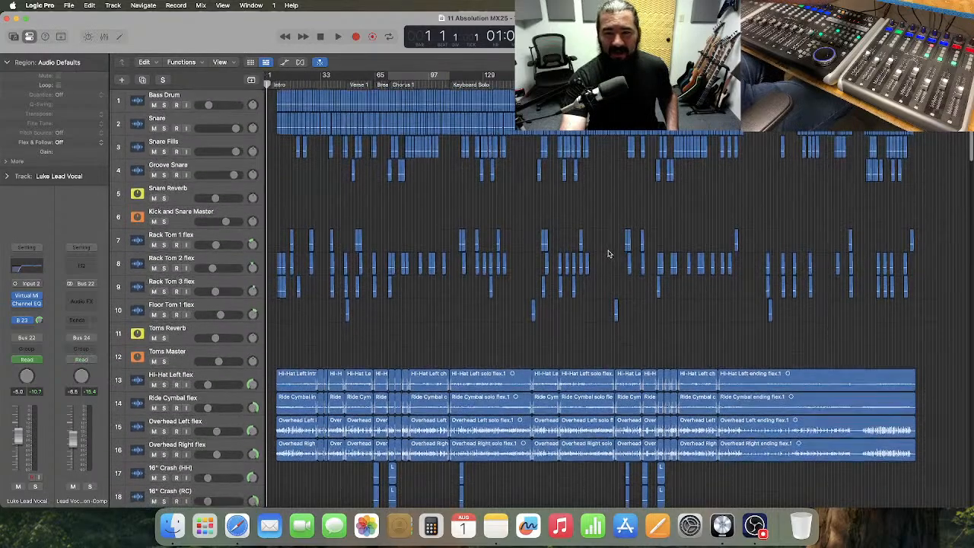
scroll(609, 254, down, 4)
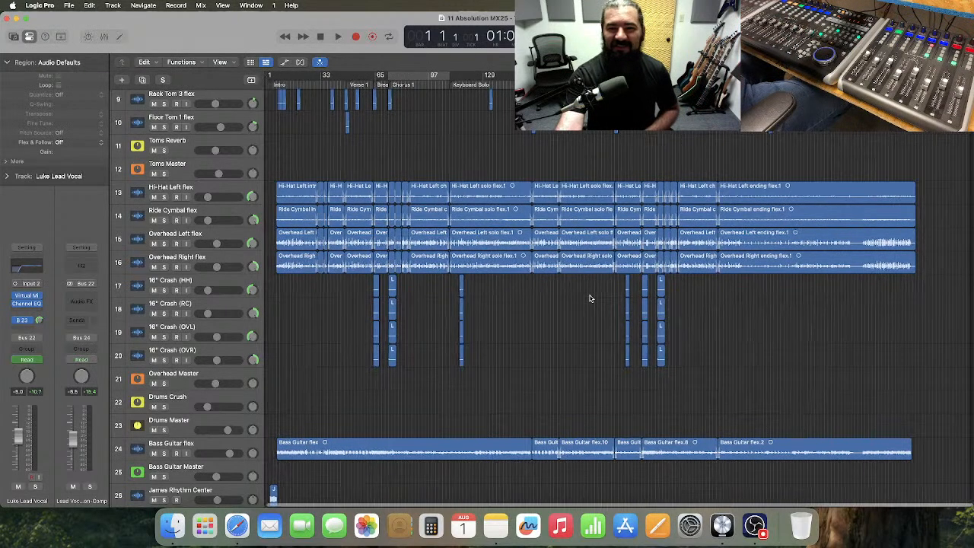
scroll(589, 298, down, 3)
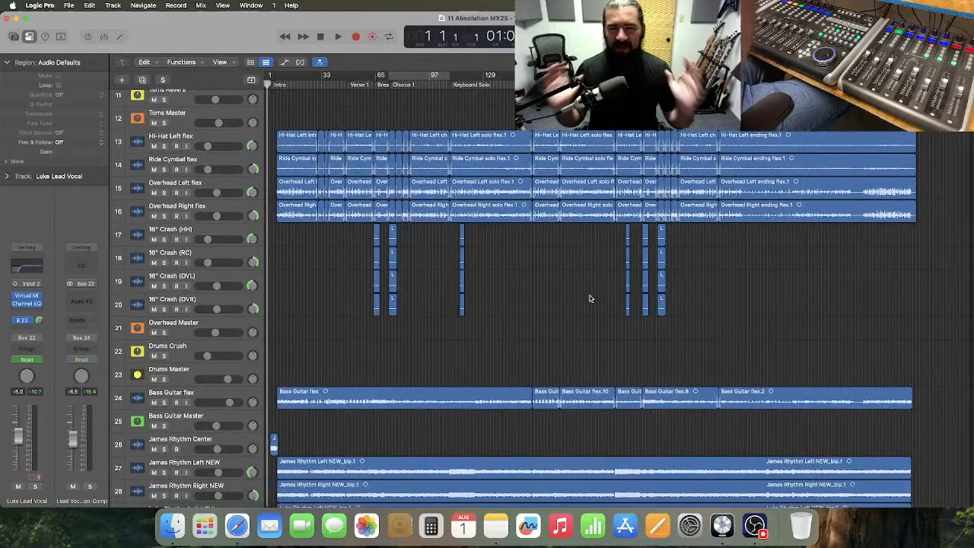